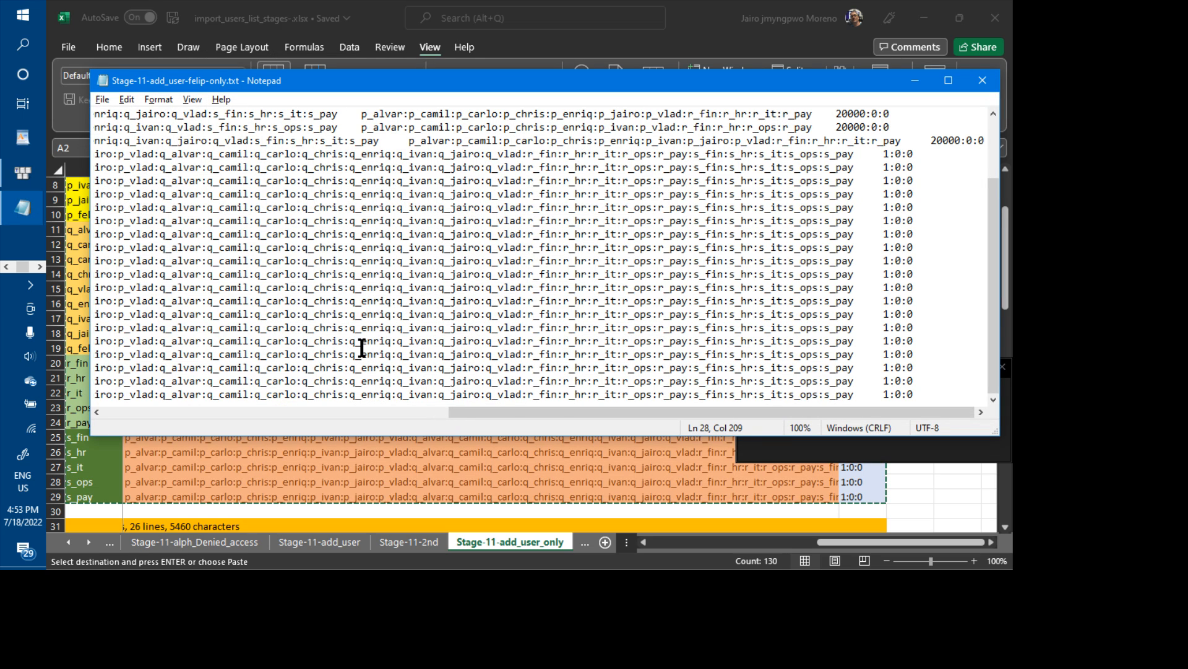
- Switch to the My Cloud PR4100 dashboard in the browser and show its list of local network users
{"action": "key", "text": "alt+Tab"}
{"action": "key", "text": "alt+Tab"}
{"action": "key", "text": "alt+Tab"}
{"action": "key", "text": "alt+Tab"}
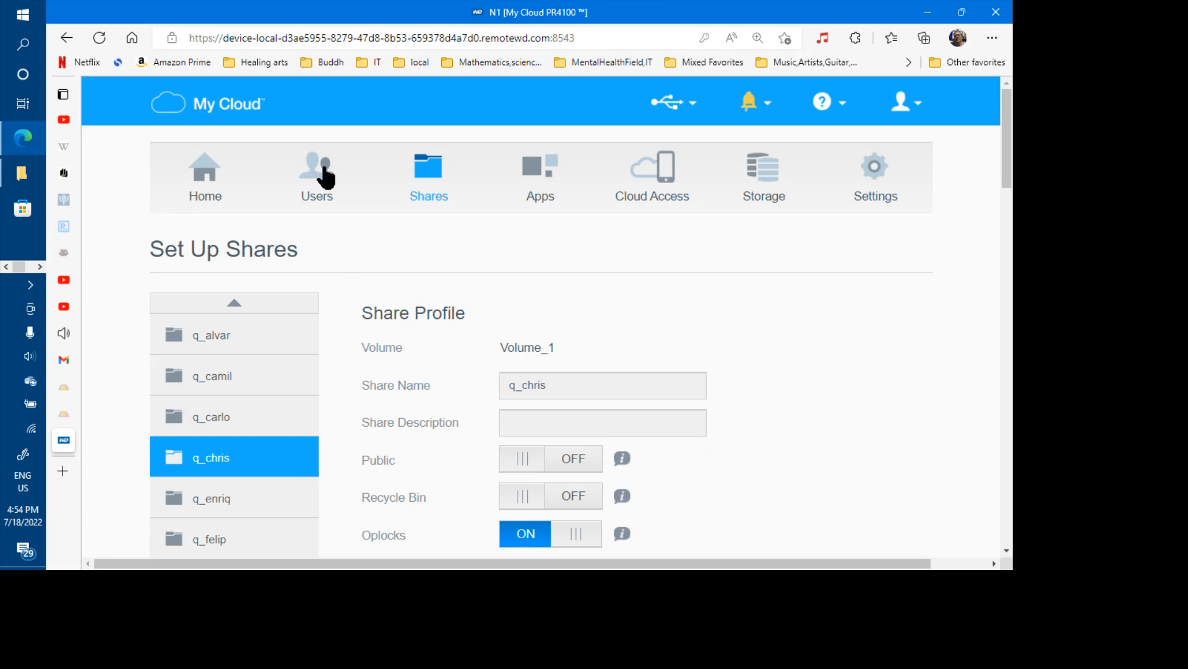
{"action": "left_click", "coordinate": [325, 180]}
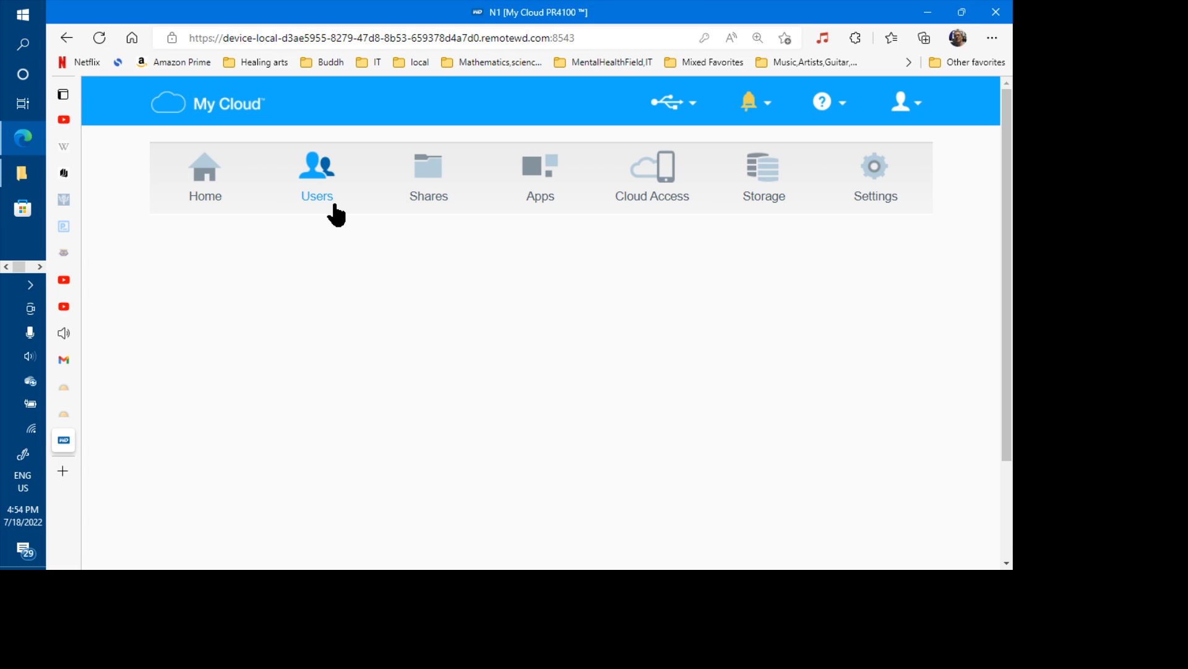
{"action": "scroll", "coordinate": [335, 260], "scroll_direction": "down", "scroll_amount": 3}
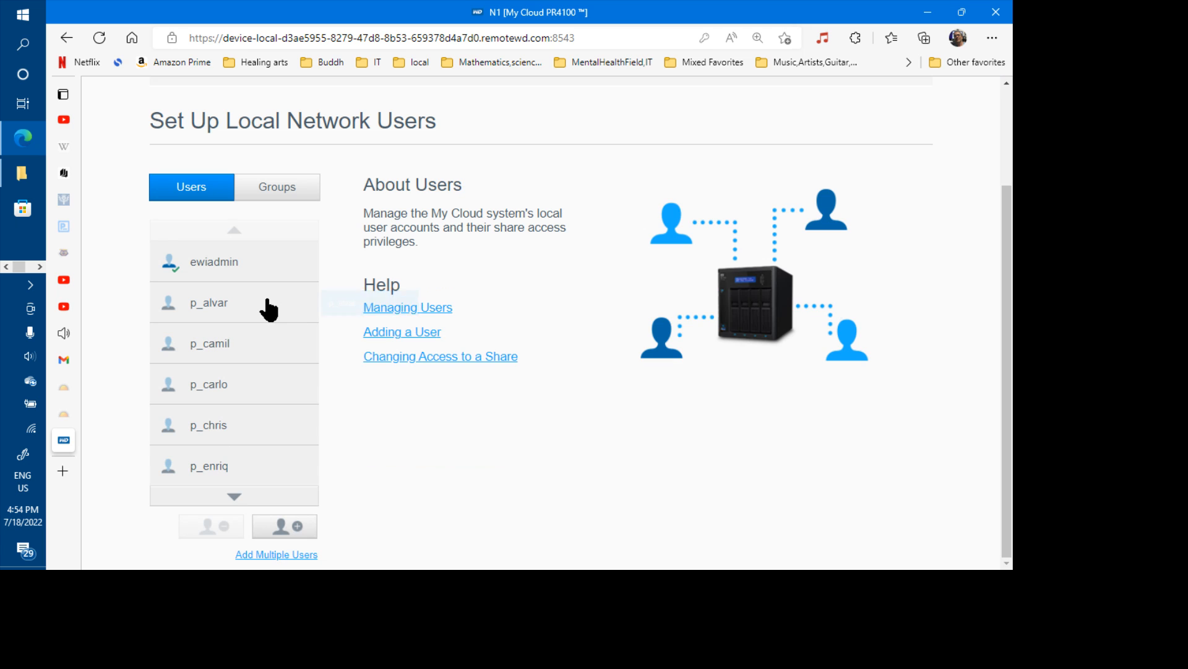
- Delete the local users p_alvar and p_camil from the My Cloud device
{"action": "left_click", "coordinate": [269, 308]}
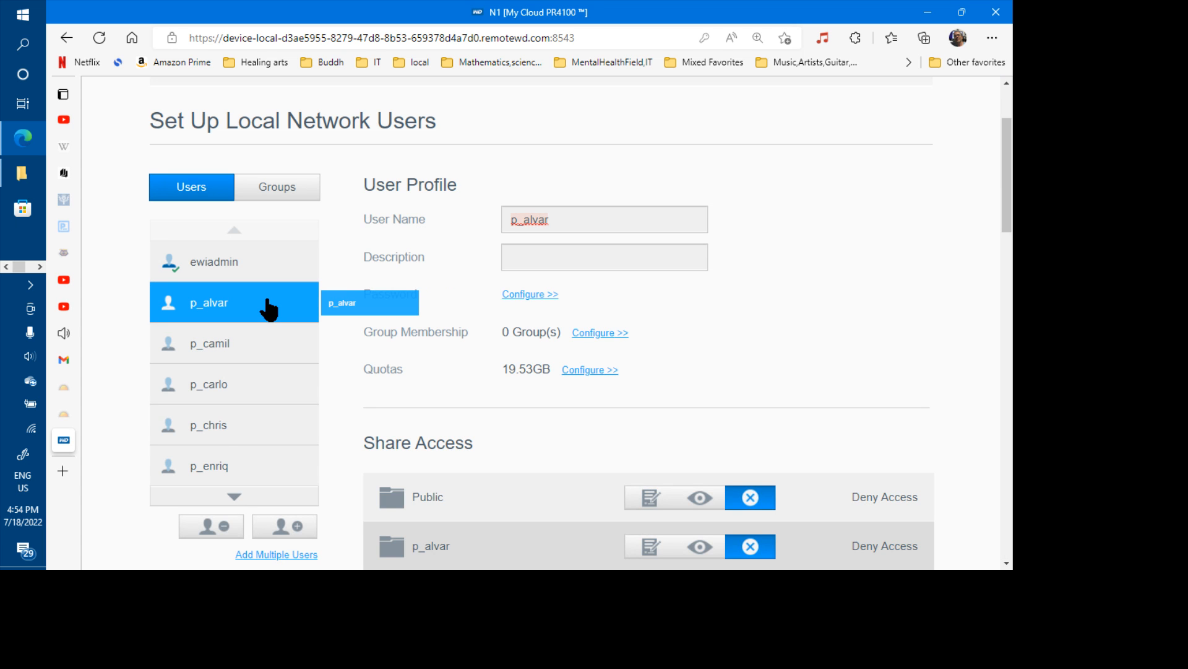
{"action": "left_click", "coordinate": [212, 527]}
{"action": "left_click", "coordinate": [708, 298]}
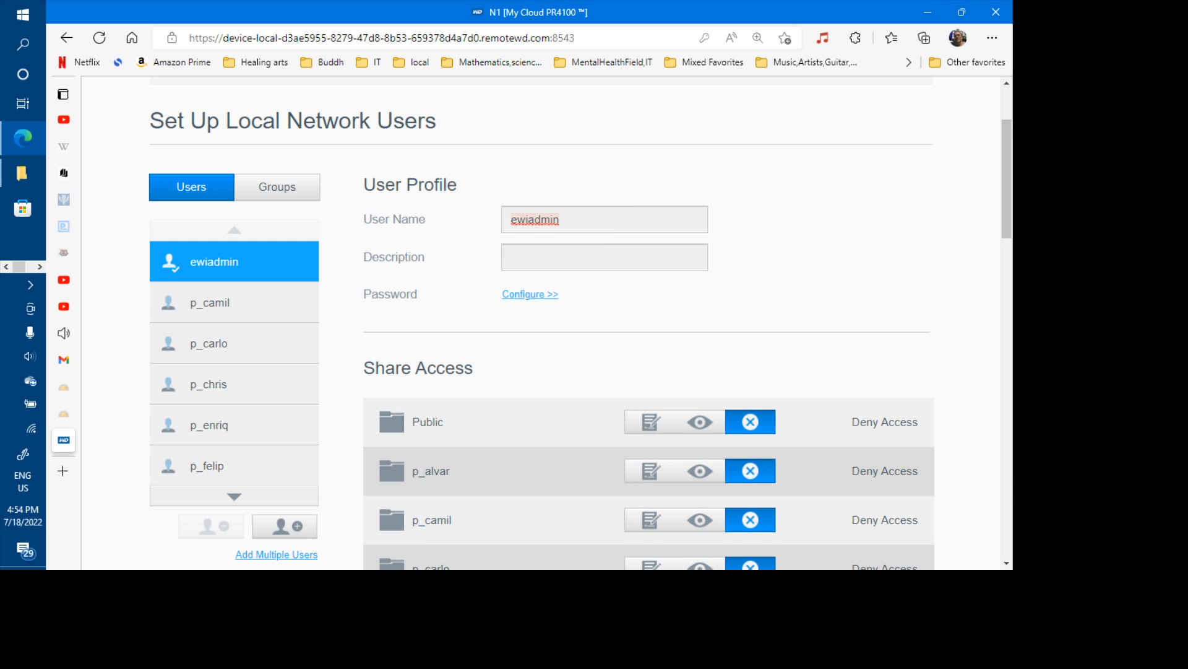
{"action": "left_click", "coordinate": [234, 303]}
{"action": "left_click", "coordinate": [211, 526]}
{"action": "left_click", "coordinate": [722, 302]}
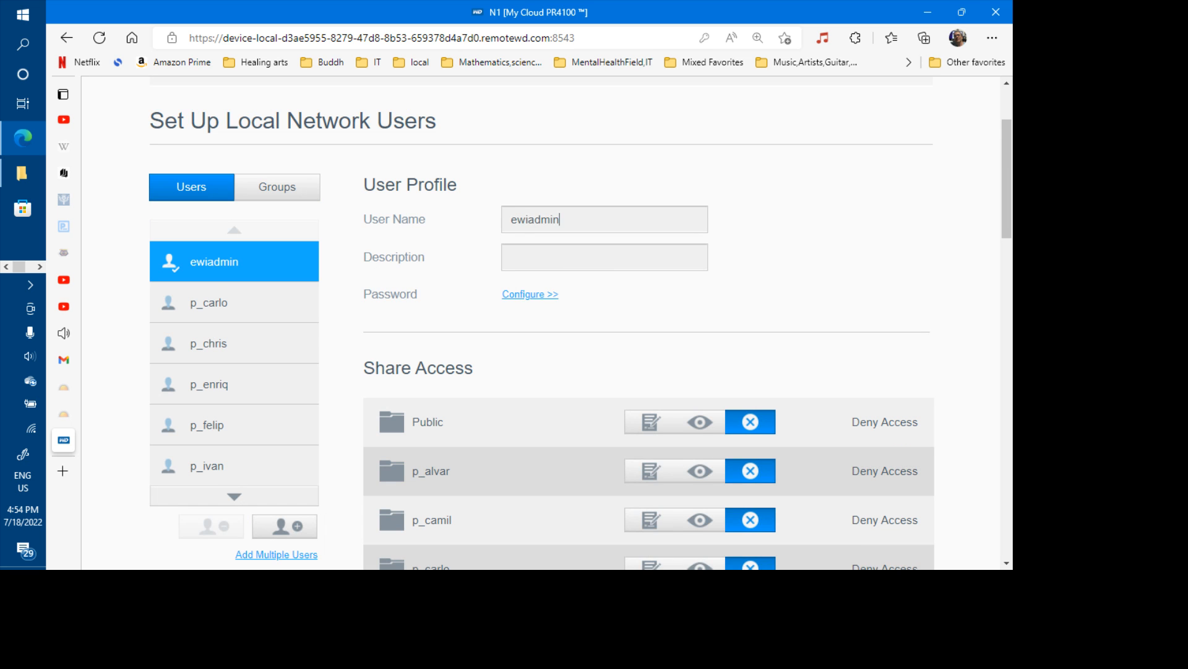
- Delete the local users p_carlo and p_chris, confirming each removal
{"action": "left_click", "coordinate": [200, 303]}
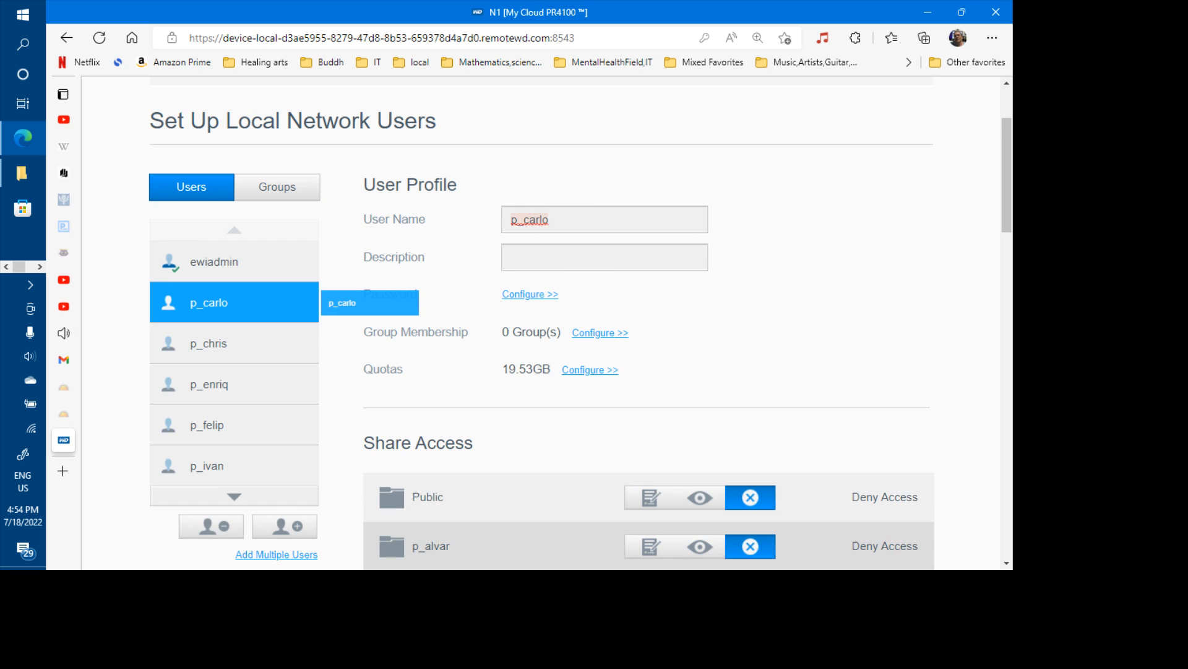
{"action": "left_click", "coordinate": [212, 527]}
{"action": "left_click", "coordinate": [729, 296]}
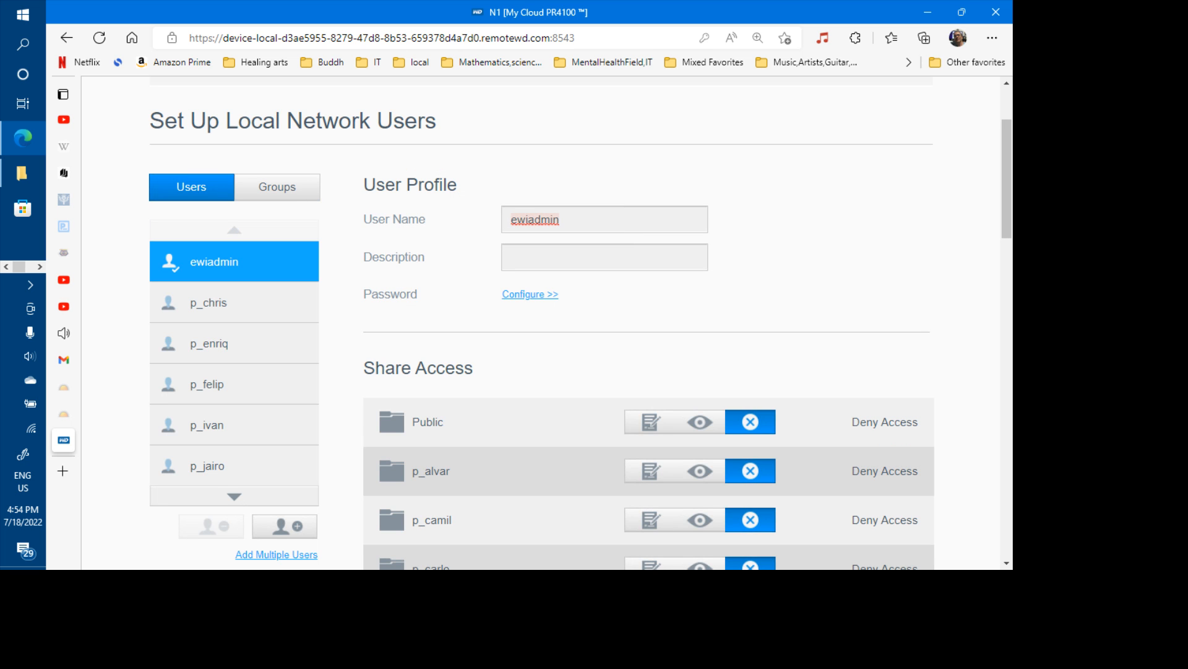
{"action": "left_click", "coordinate": [208, 303]}
{"action": "left_click", "coordinate": [211, 526]}
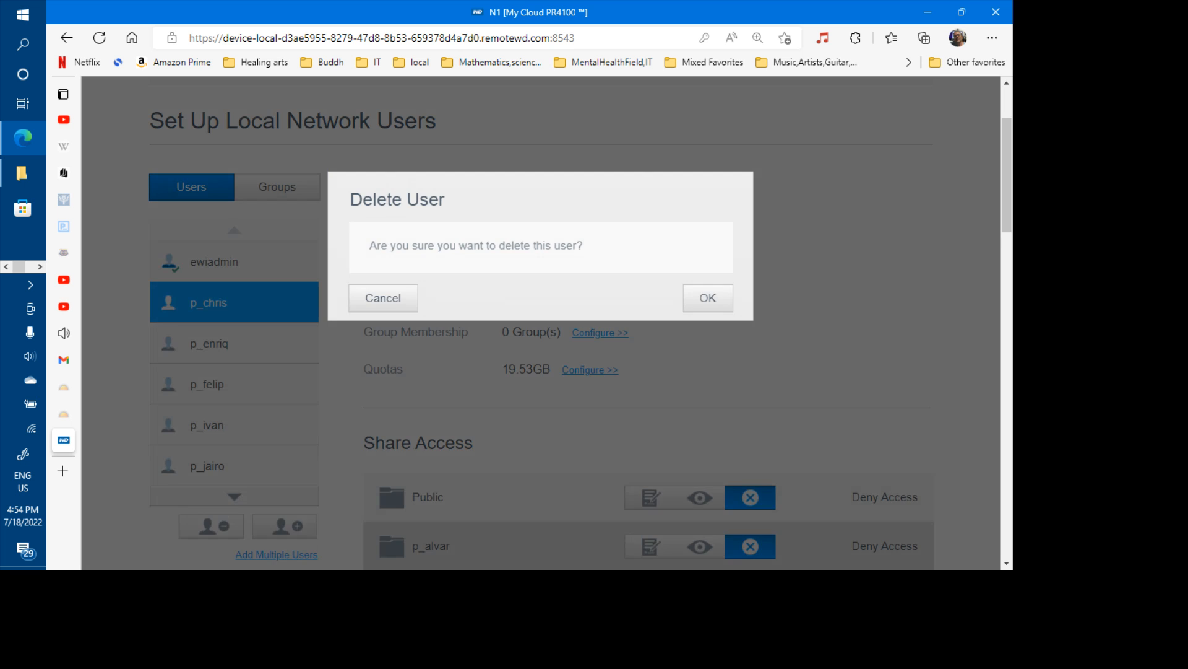
{"action": "left_click", "coordinate": [718, 297]}
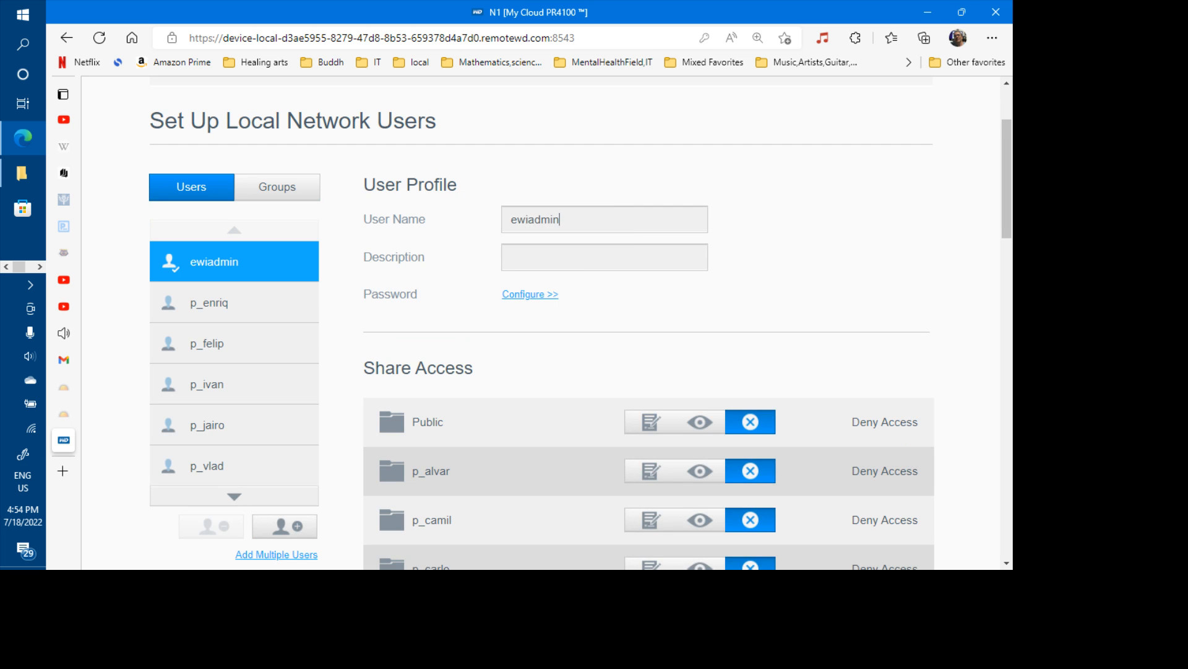
- Delete the local users p_enriq and p_felip, confirming each removal
{"action": "left_click", "coordinate": [207, 302]}
{"action": "left_click", "coordinate": [211, 526]}
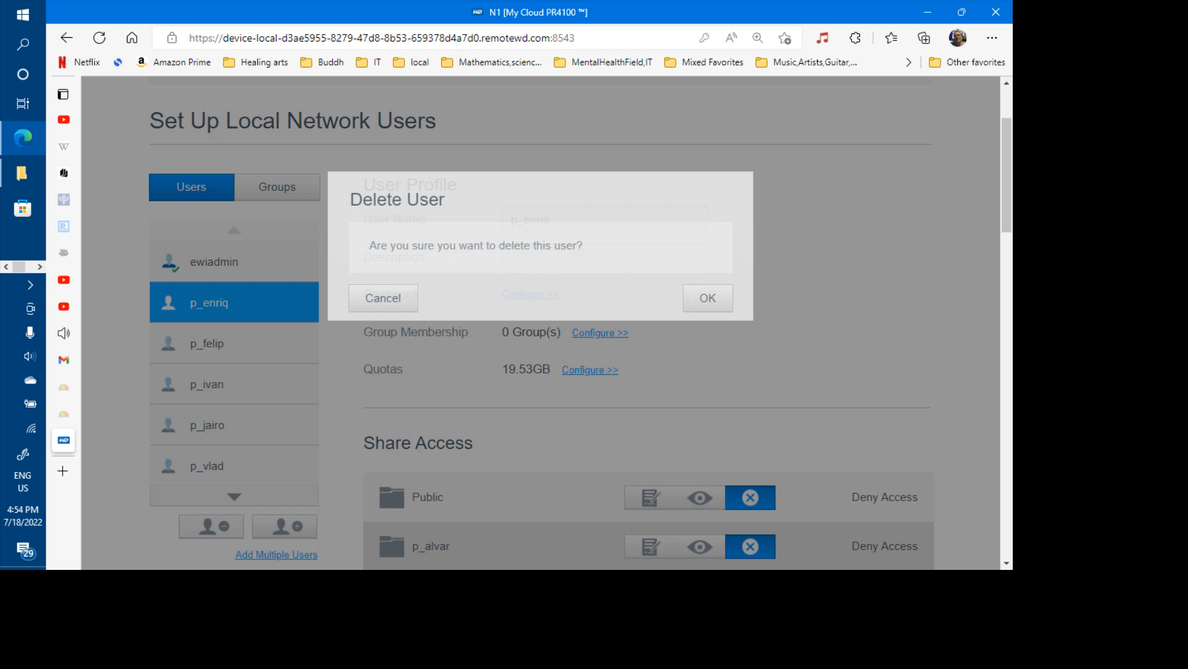
{"action": "left_click", "coordinate": [718, 297]}
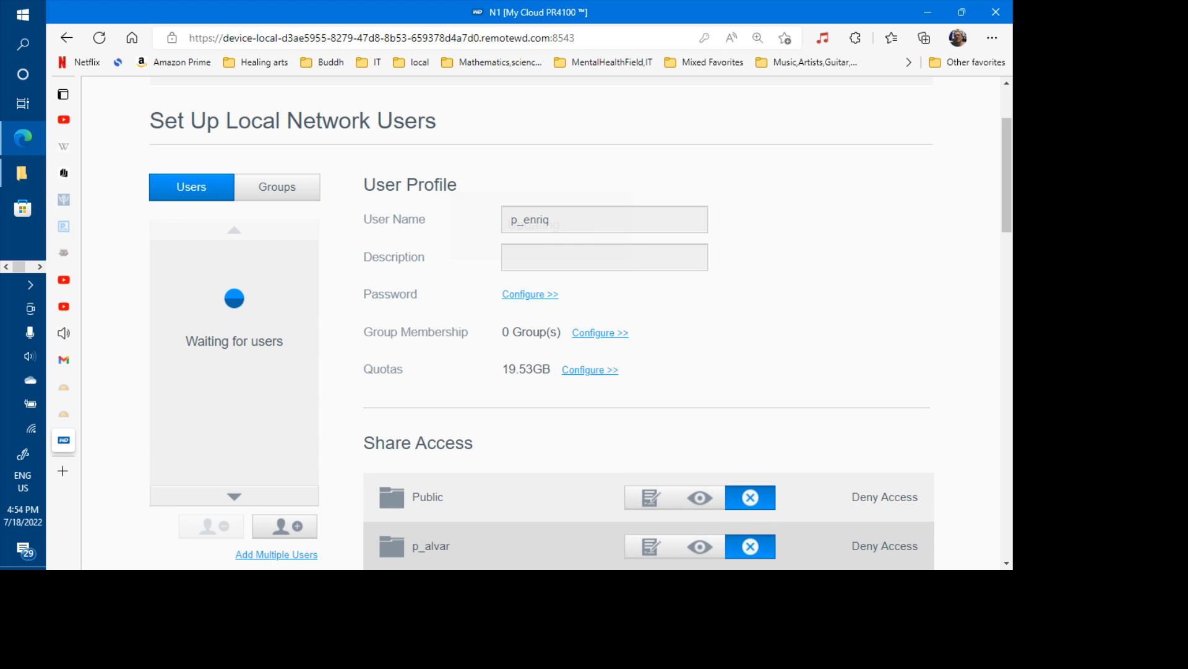
{"action": "left_click", "coordinate": [208, 302]}
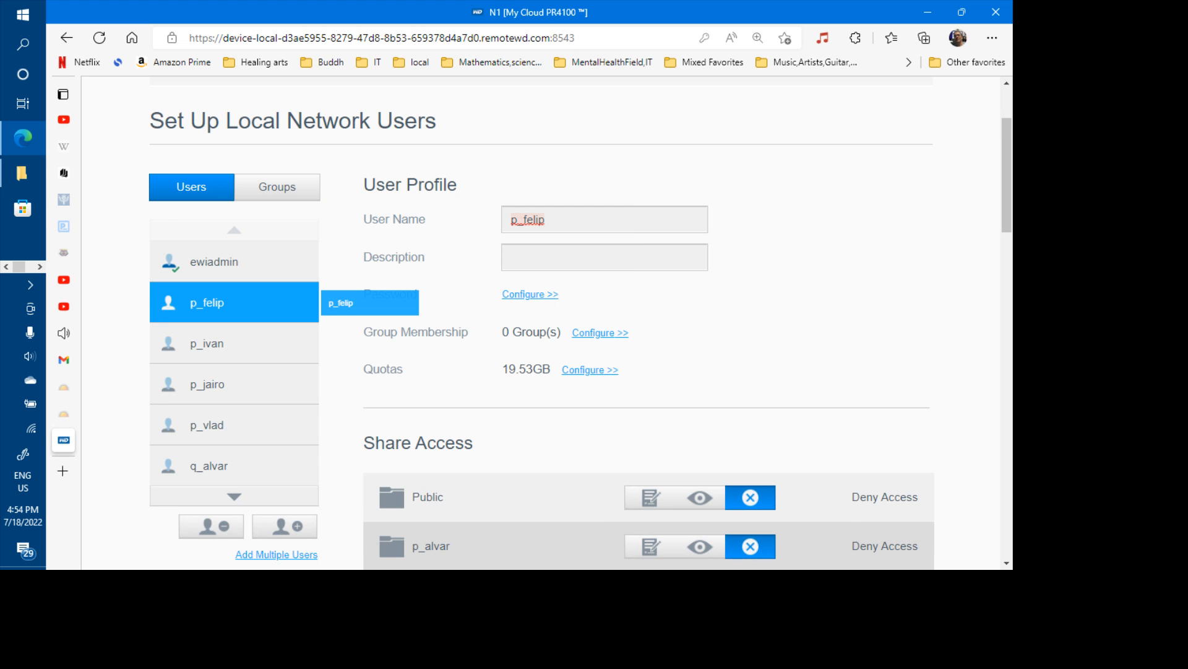
{"action": "left_click", "coordinate": [211, 526]}
{"action": "left_click", "coordinate": [708, 298]}
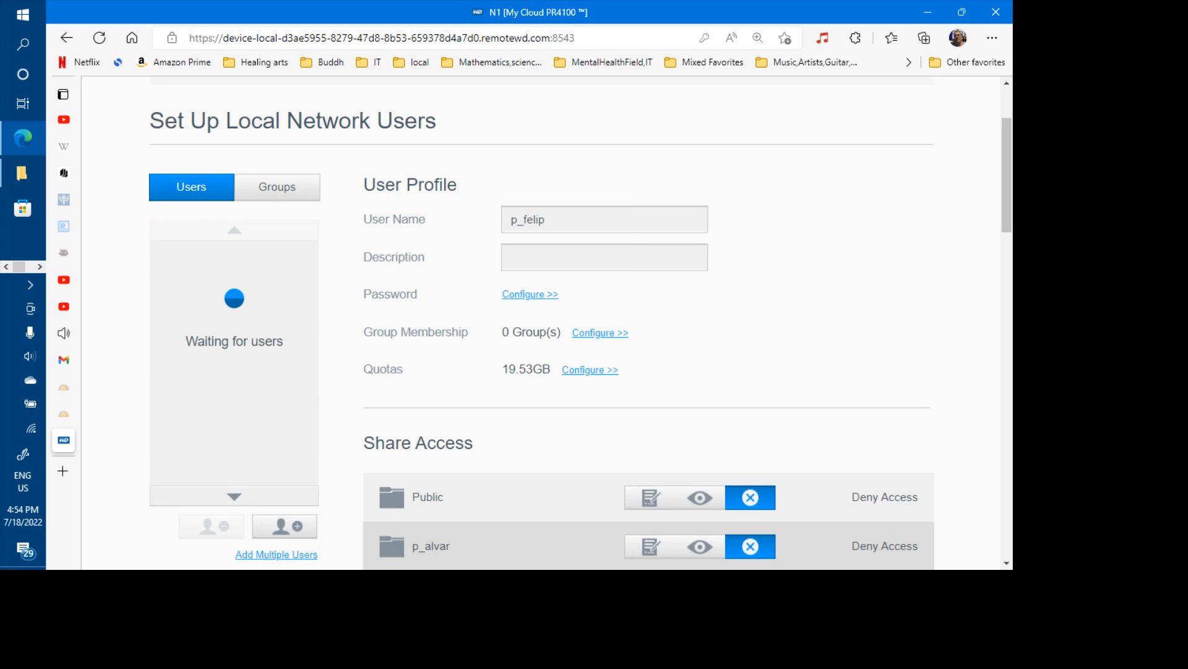
- Delete the local users p_ivan and p_jairo, confirming each removal
{"action": "left_click", "coordinate": [208, 302]}
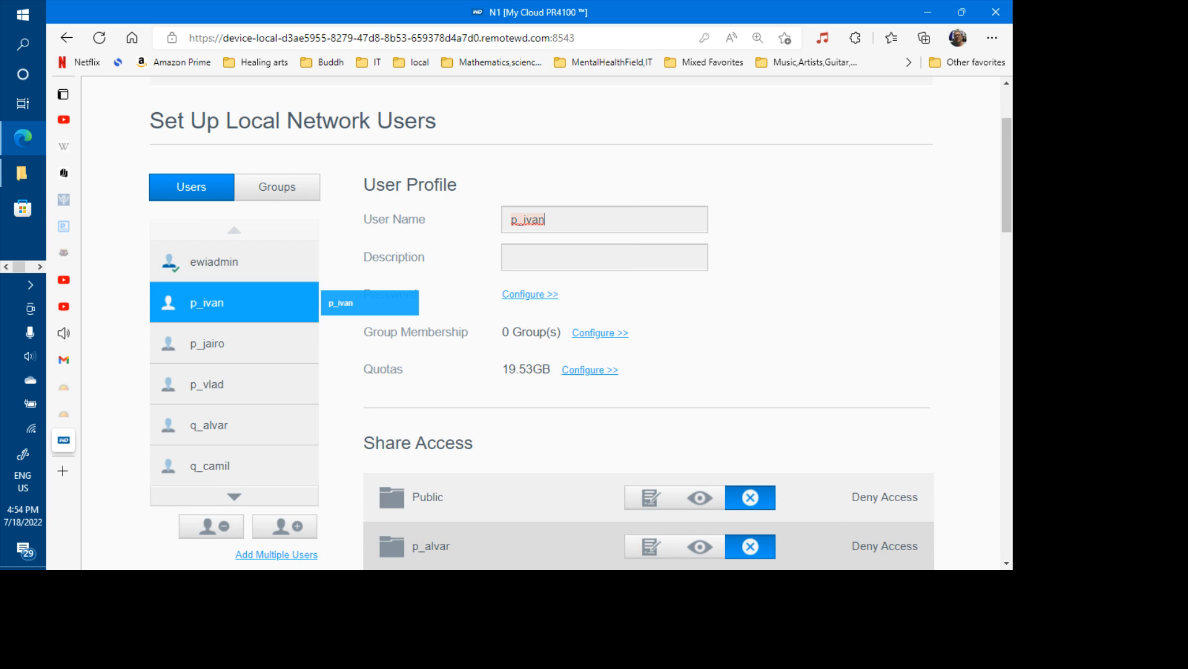
{"action": "left_click", "coordinate": [211, 527]}
{"action": "left_click", "coordinate": [706, 298]}
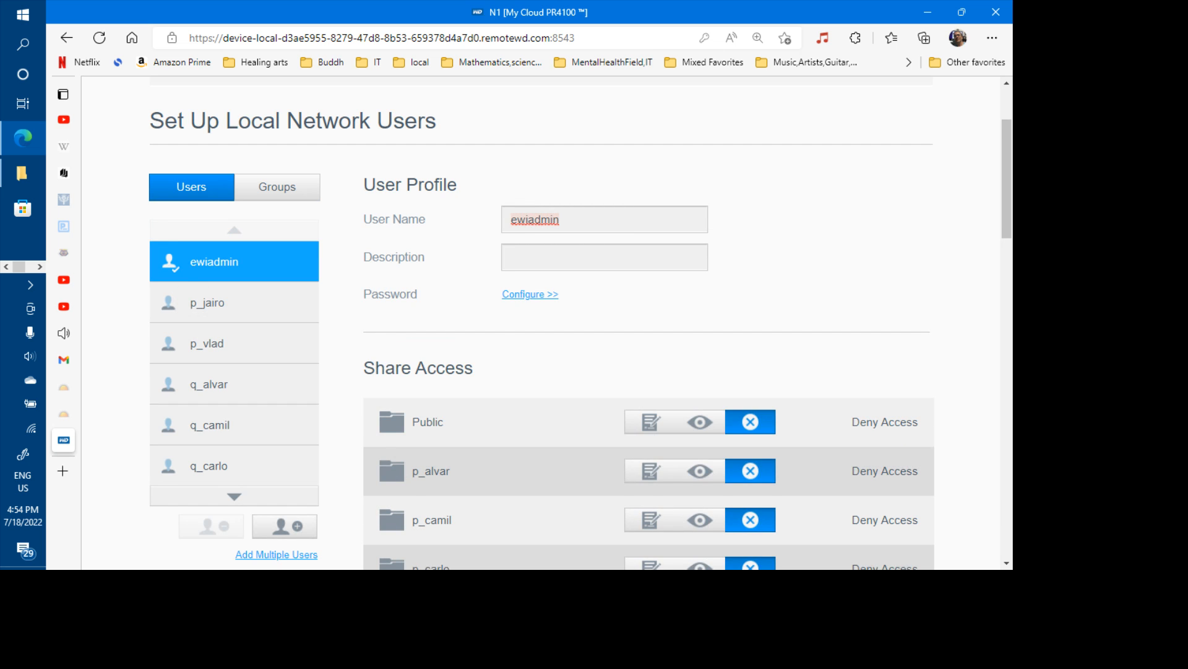
{"action": "left_click", "coordinate": [234, 303]}
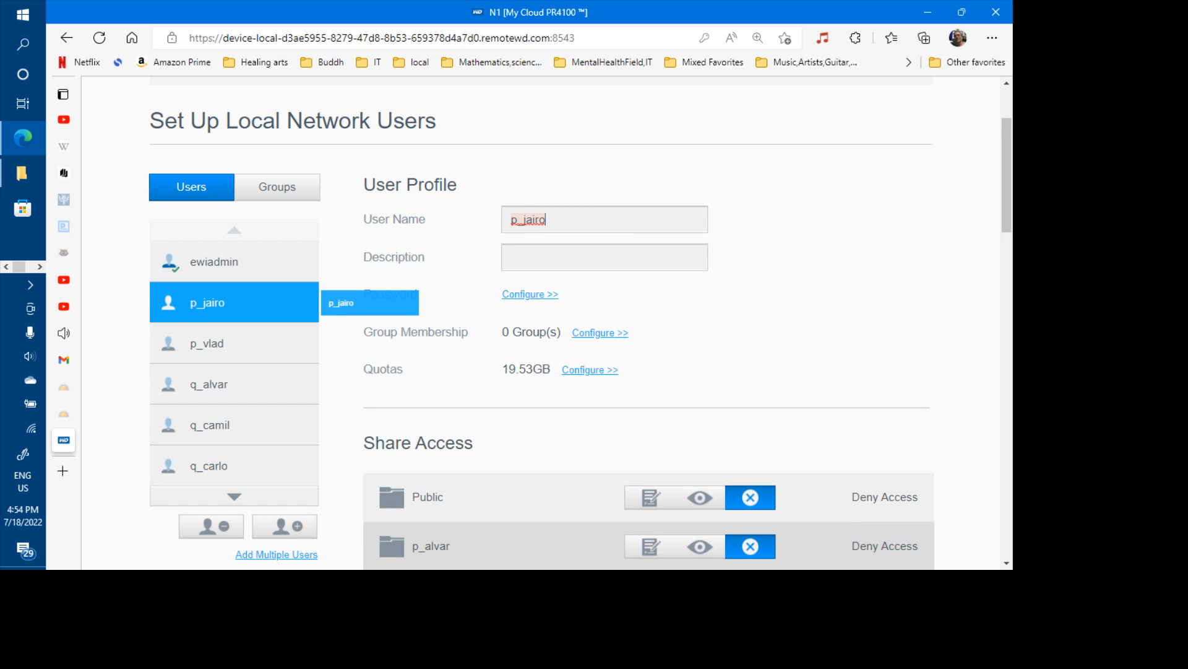
{"action": "left_click", "coordinate": [211, 526]}
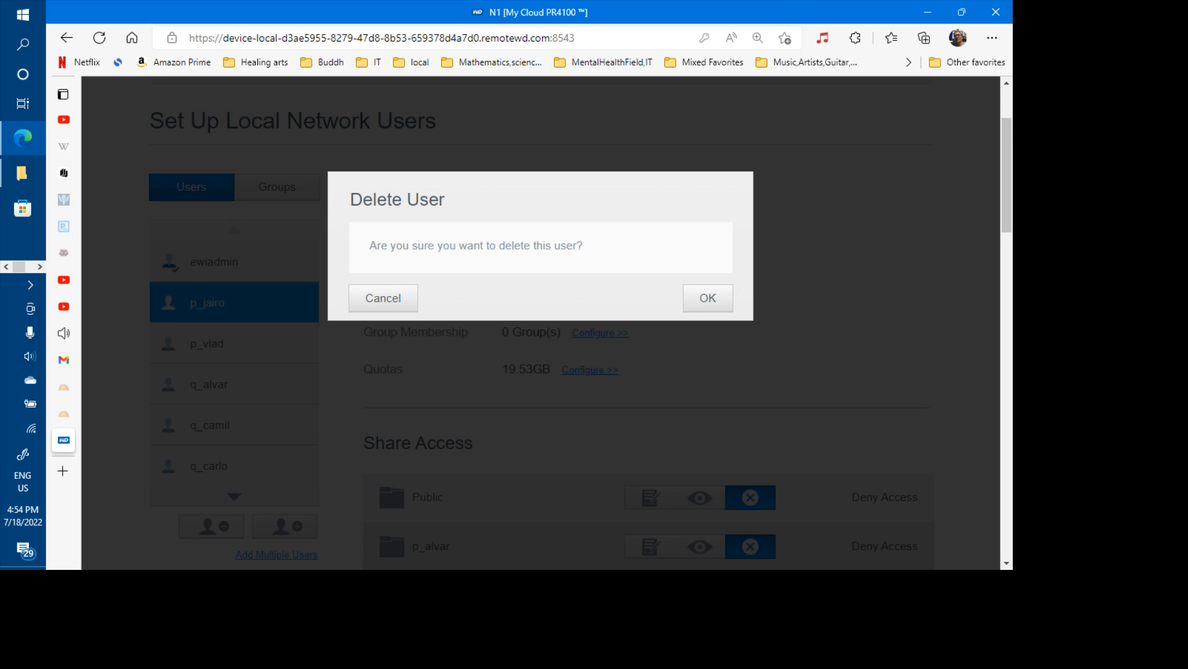
{"action": "left_click", "coordinate": [704, 298]}
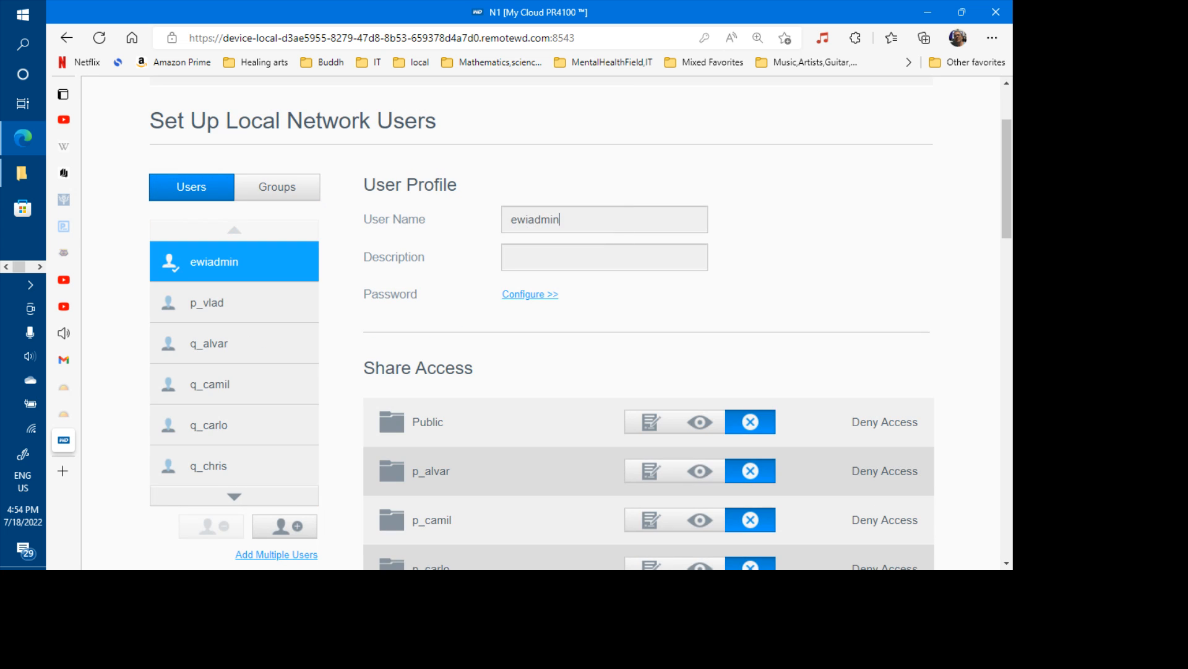
- Delete the last p_ user, p_vlad, and the first q_ user, q_alvar
{"action": "left_click", "coordinate": [234, 303]}
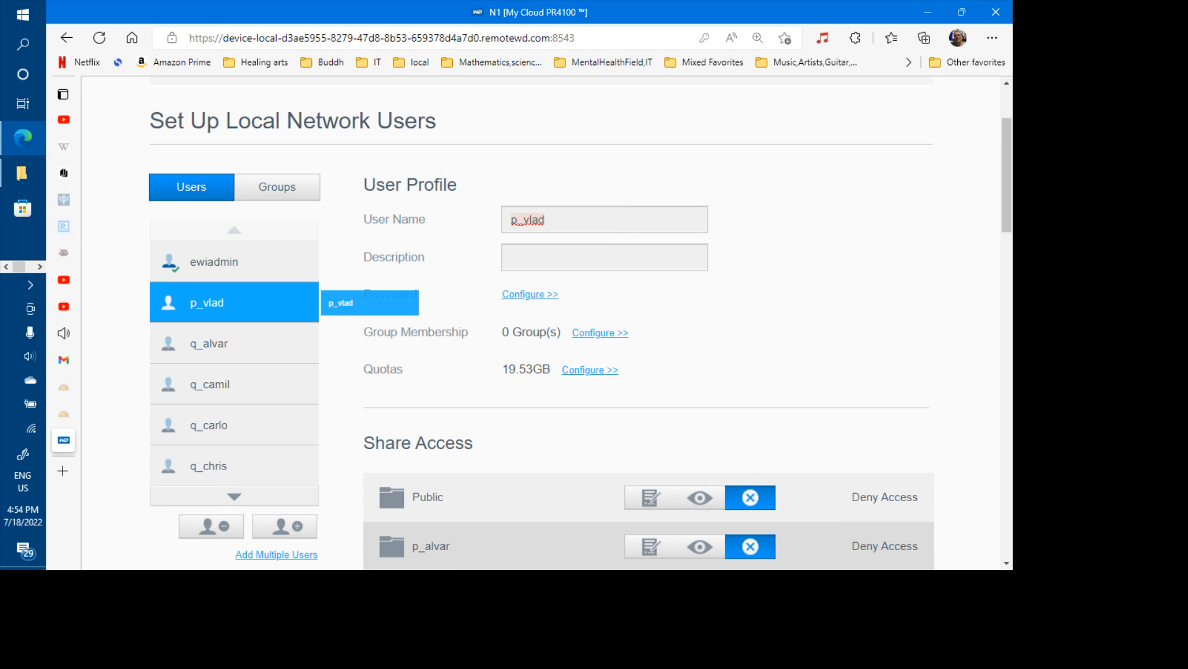
{"action": "left_click", "coordinate": [211, 526]}
{"action": "left_click", "coordinate": [729, 301]}
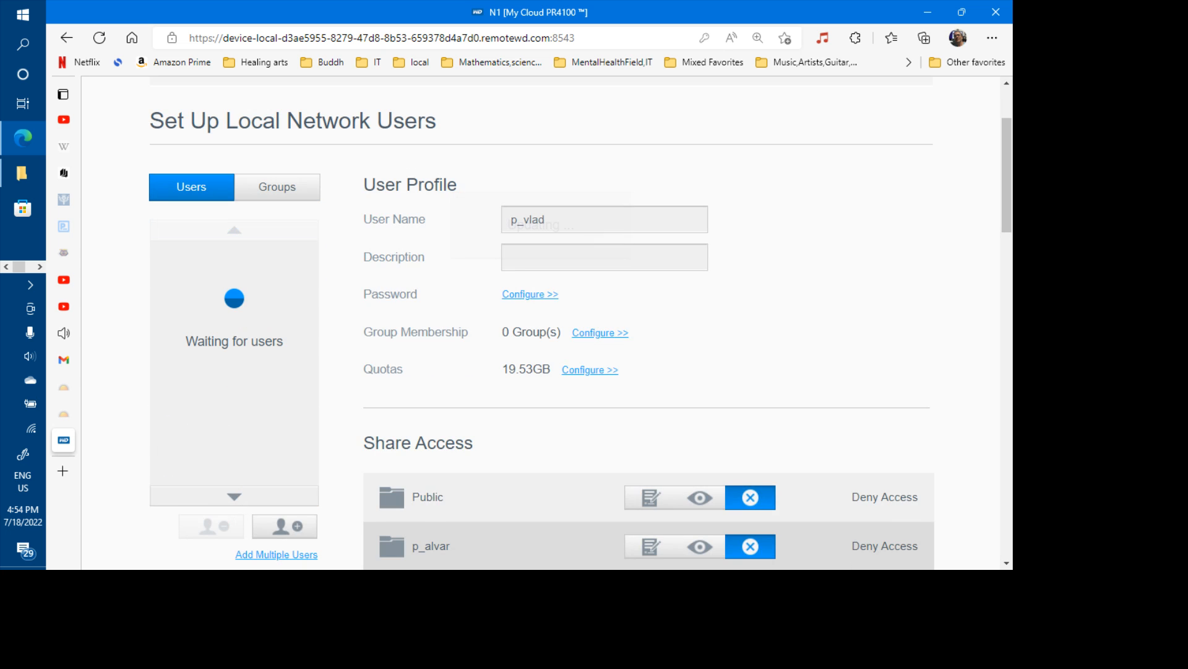
{"action": "left_click", "coordinate": [234, 303]}
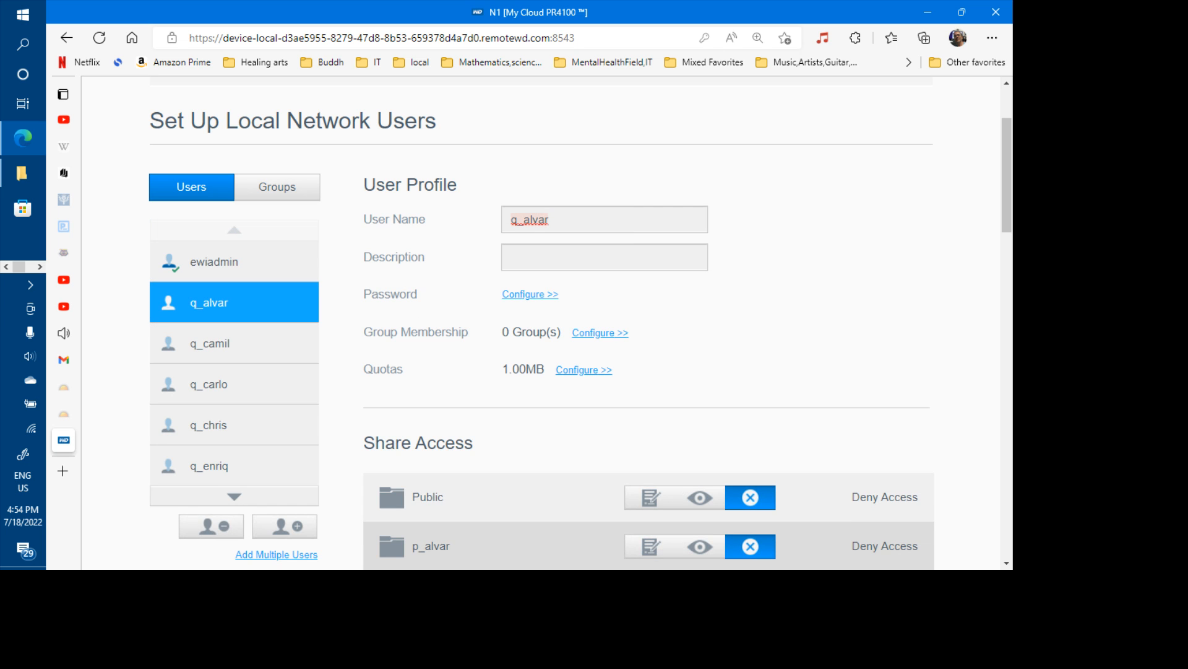
{"action": "left_click", "coordinate": [211, 526]}
{"action": "left_click", "coordinate": [706, 297]}
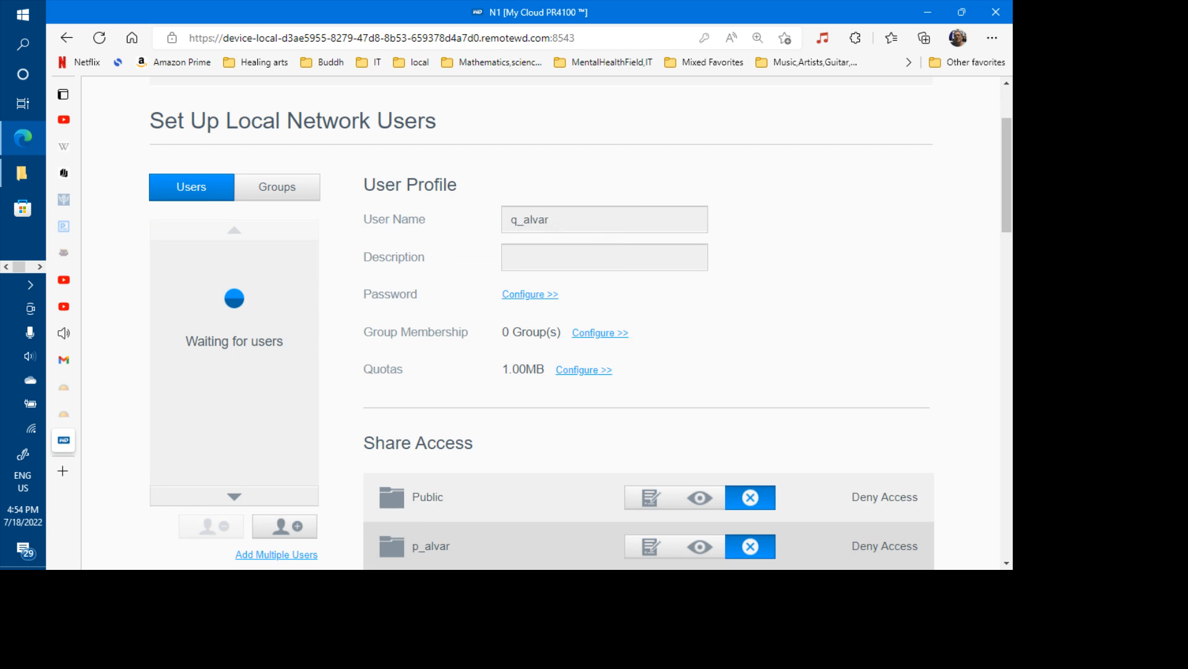
- Delete the local users q_camil and q_carlo, confirming each removal
{"action": "left_click", "coordinate": [297, 302]}
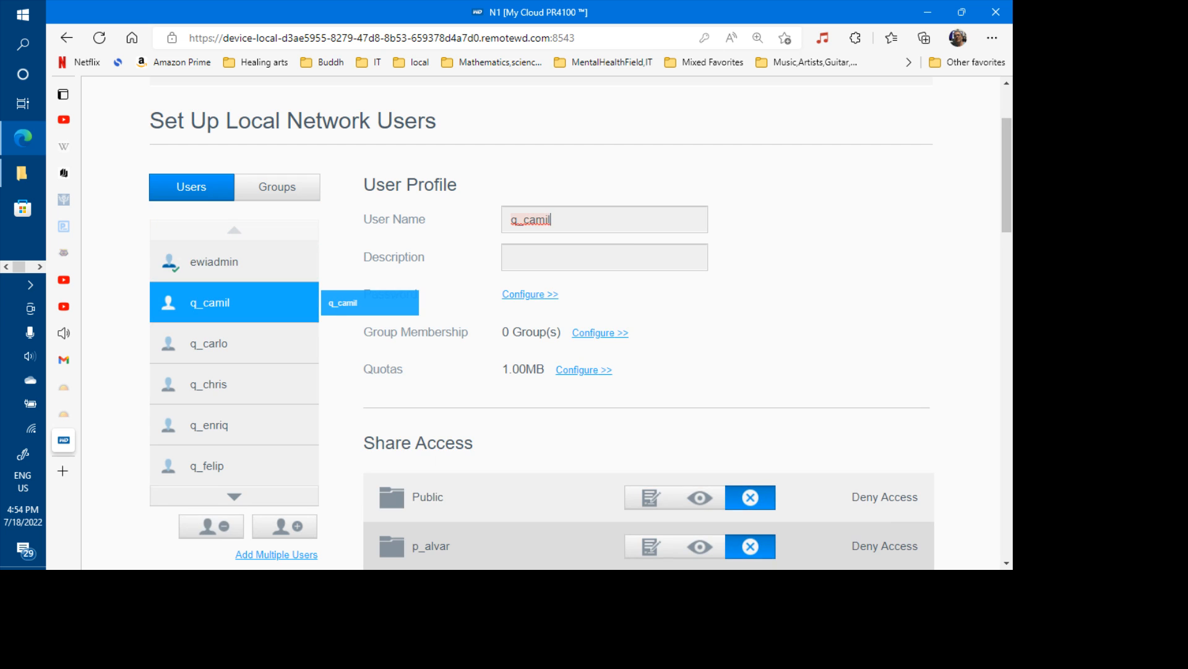
{"action": "left_click", "coordinate": [211, 526]}
{"action": "left_click", "coordinate": [707, 298]}
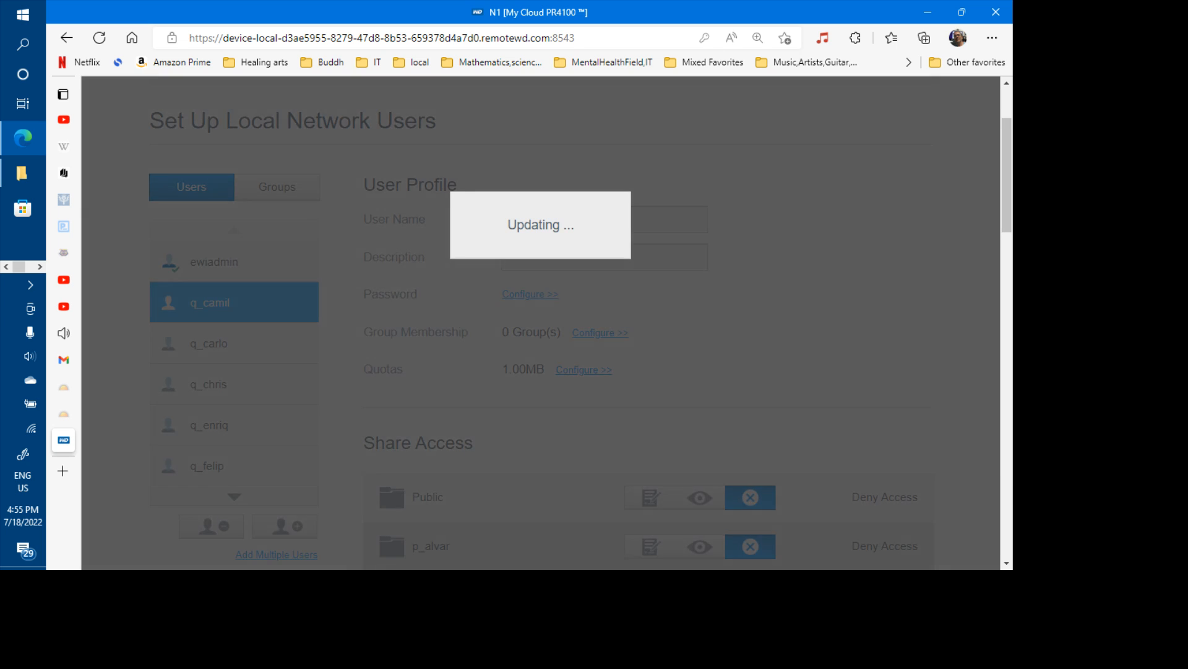
{"action": "left_click", "coordinate": [234, 302]}
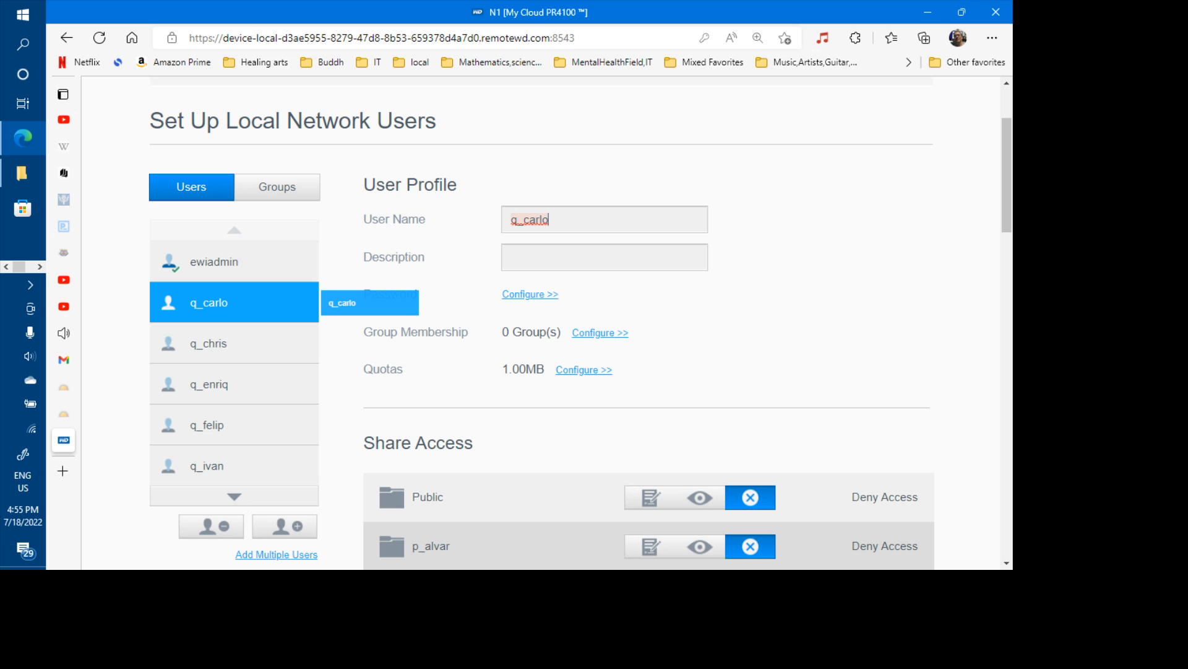
{"action": "left_click", "coordinate": [211, 526]}
{"action": "left_click", "coordinate": [708, 298]}
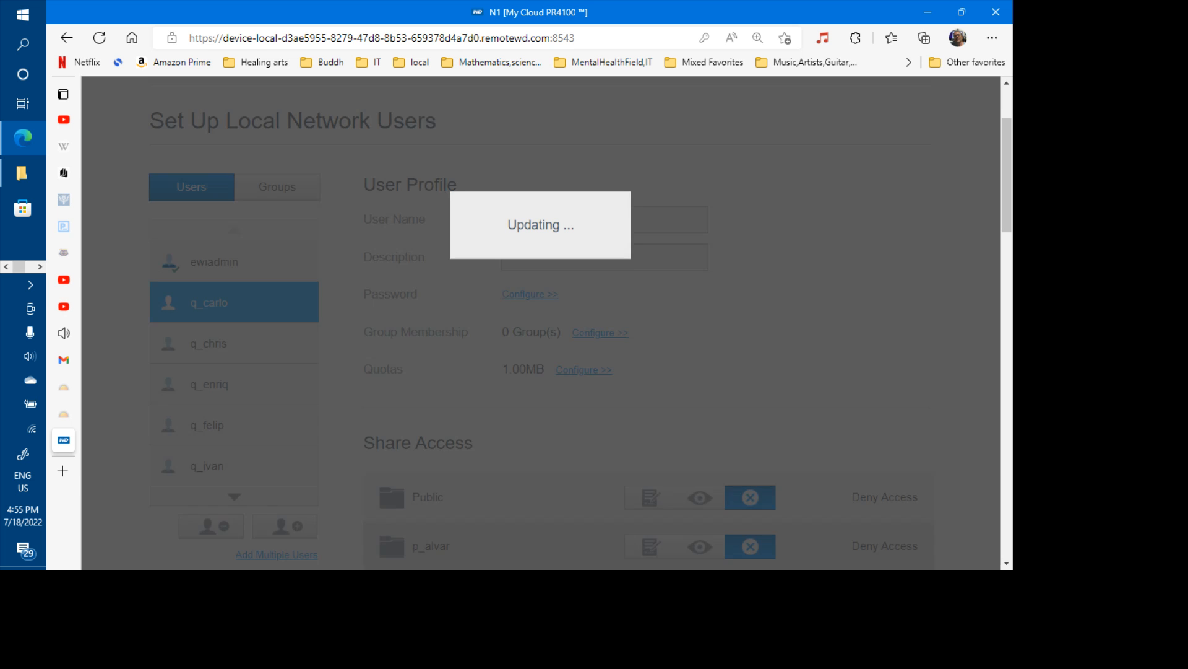
- Delete the local users q_chris and q_enriq, confirming each removal
{"action": "left_click", "coordinate": [234, 302]}
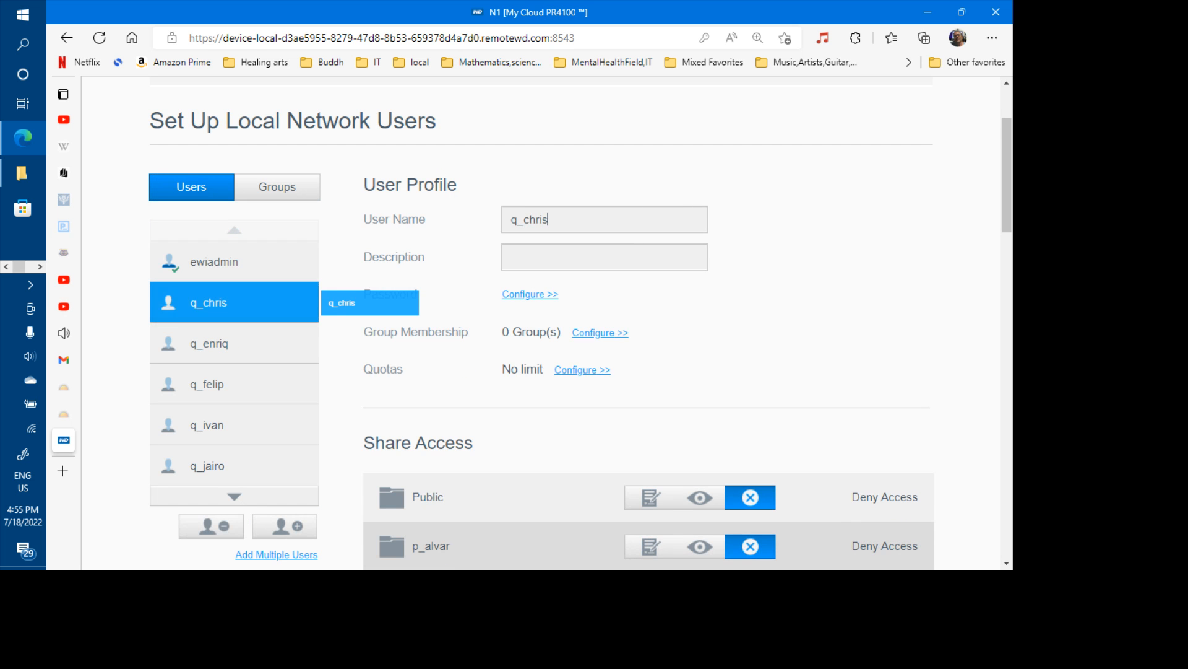
{"action": "left_click", "coordinate": [211, 526]}
{"action": "left_click", "coordinate": [708, 298]}
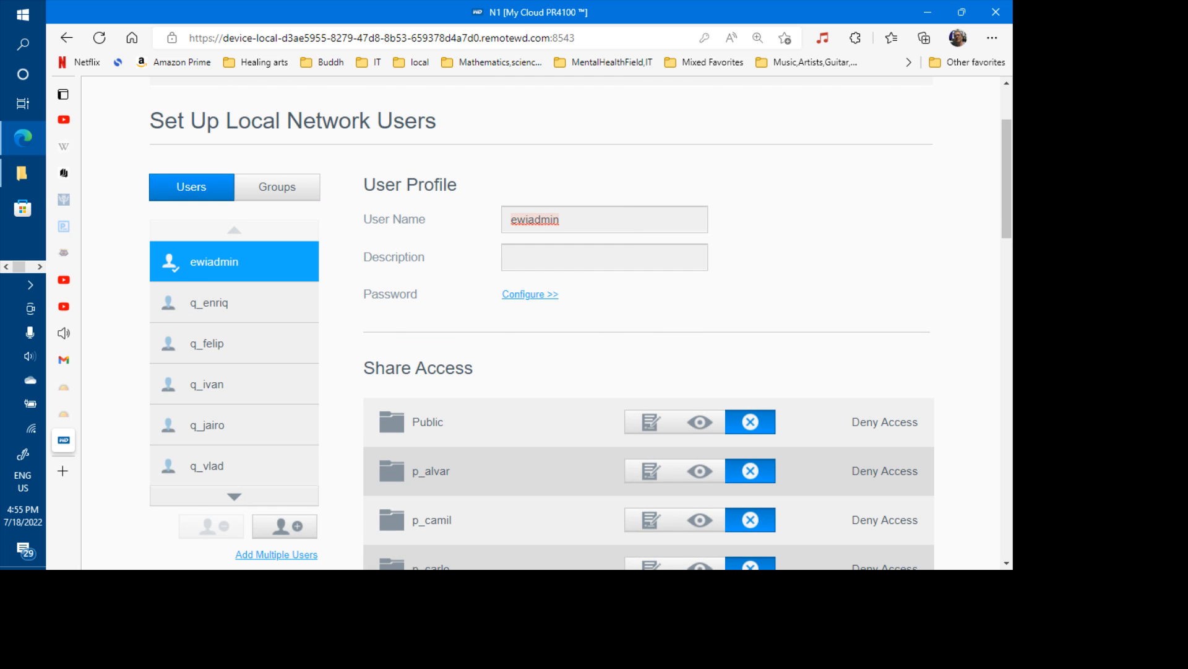
{"action": "left_click", "coordinate": [234, 302]}
{"action": "left_click", "coordinate": [211, 526]}
{"action": "left_click", "coordinate": [706, 298]}
- Delete the local users q_felip and q_ivan, confirming each removal
{"action": "left_click", "coordinate": [234, 302]}
{"action": "left_click", "coordinate": [211, 526]}
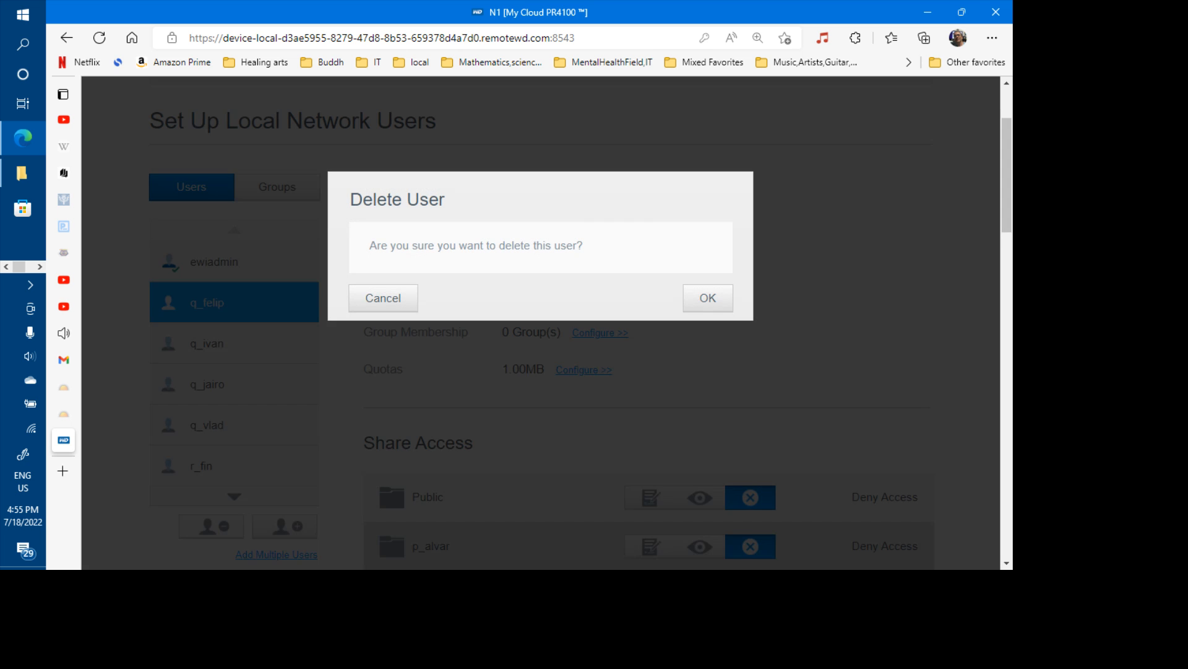
{"action": "left_click", "coordinate": [708, 297]}
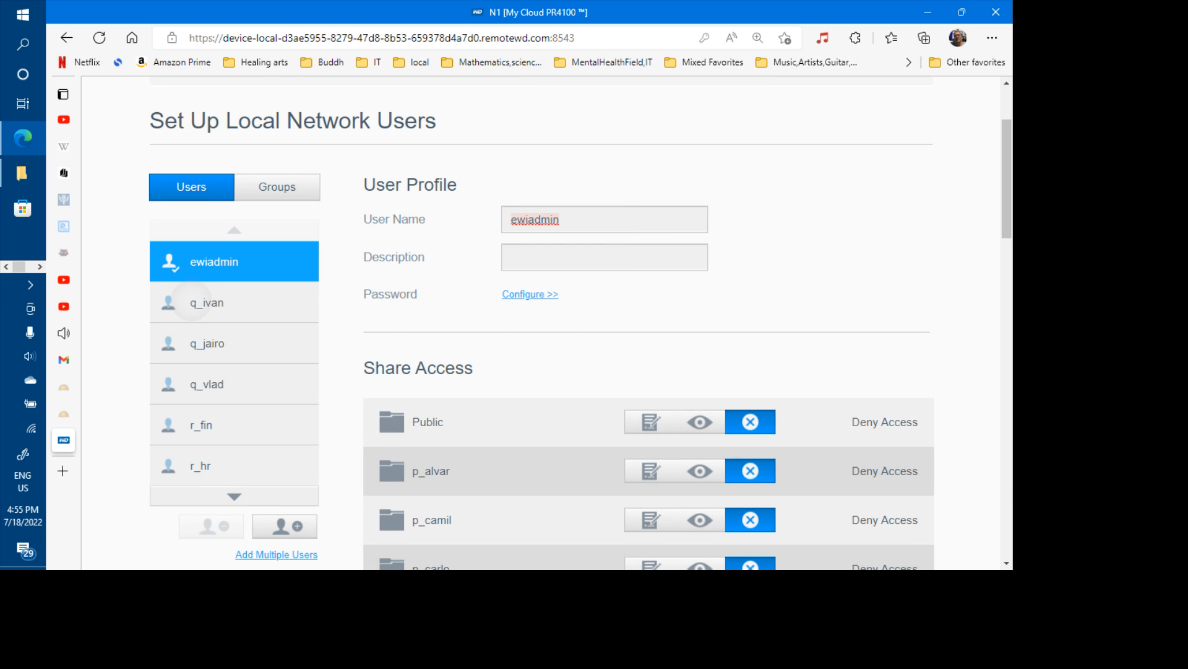
{"action": "left_click", "coordinate": [190, 302]}
{"action": "left_click", "coordinate": [211, 526]}
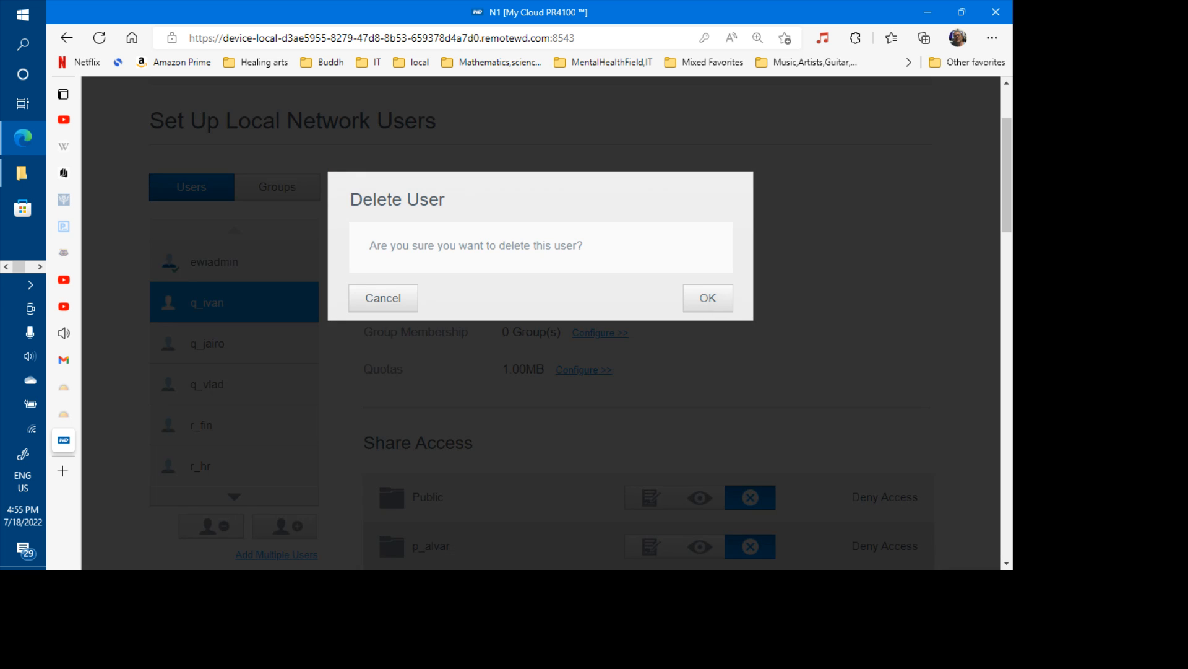
{"action": "left_click", "coordinate": [708, 298]}
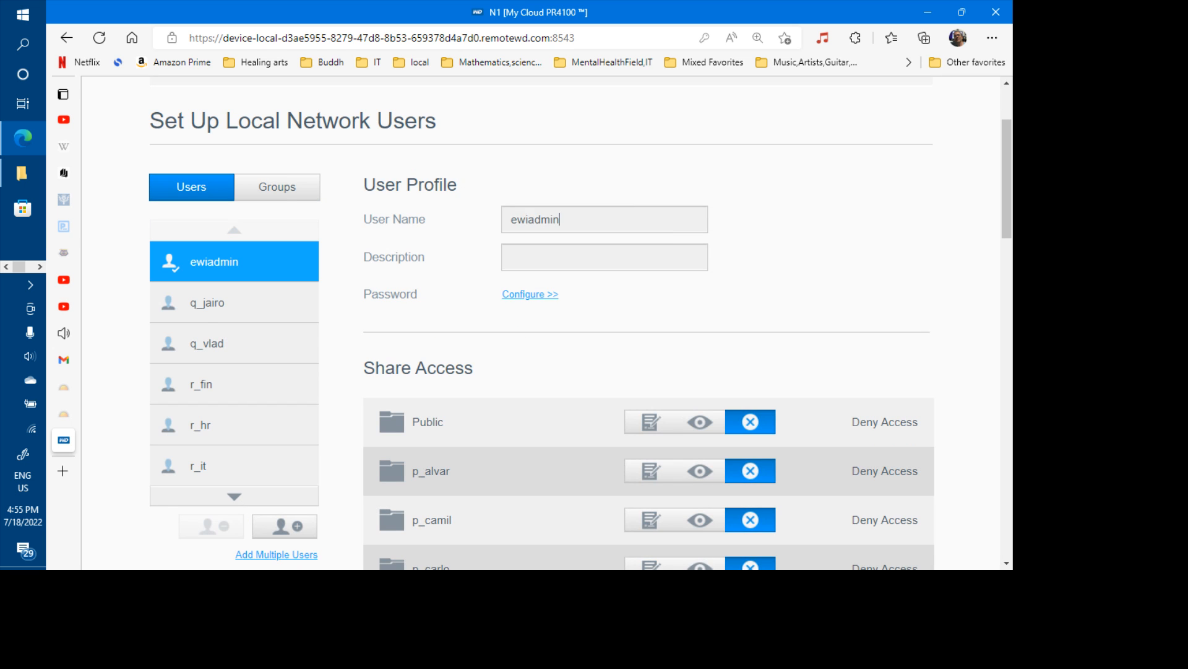
- Delete the local user q_jairo from the My Cloud device and confirm the removal
{"action": "left_click", "coordinate": [191, 302]}
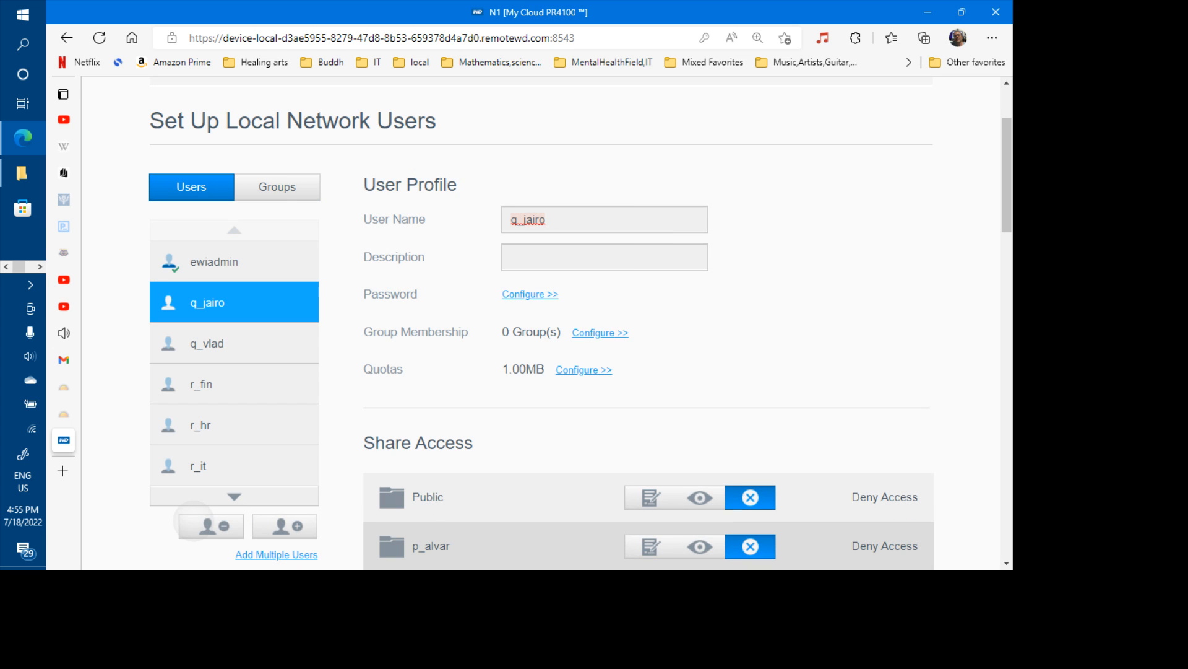
{"action": "left_click", "coordinate": [211, 526]}
{"action": "left_click", "coordinate": [708, 298]}
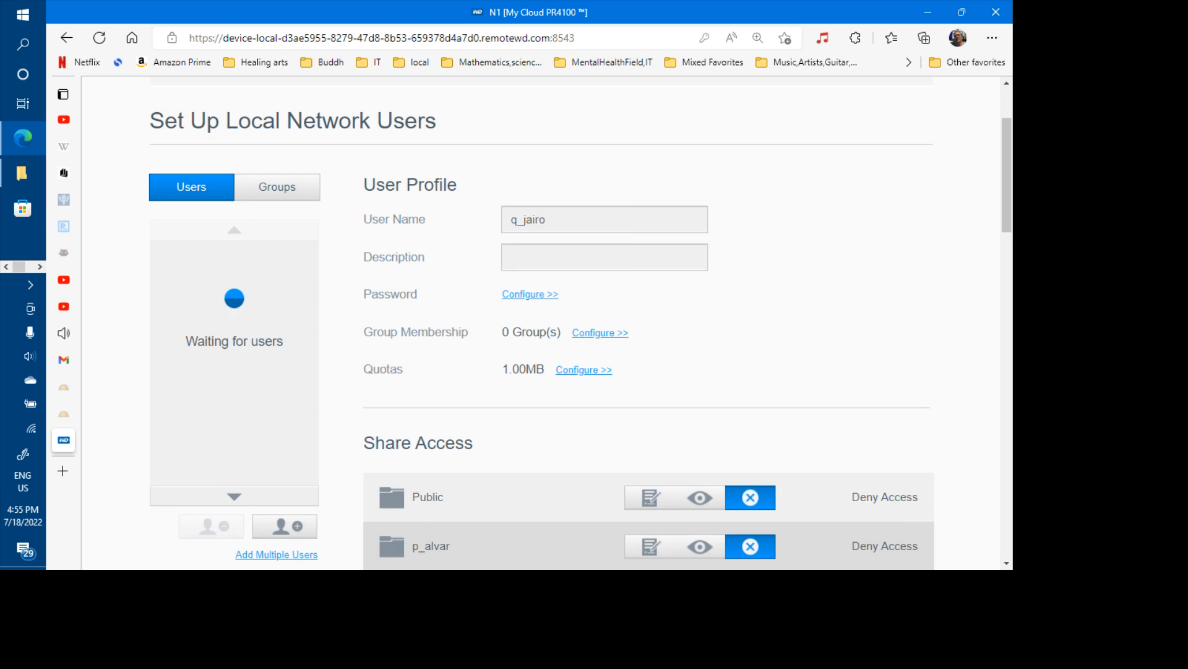
- Delete the local users q_vlad and r_fin, confirming each removal
{"action": "left_click", "coordinate": [207, 303]}
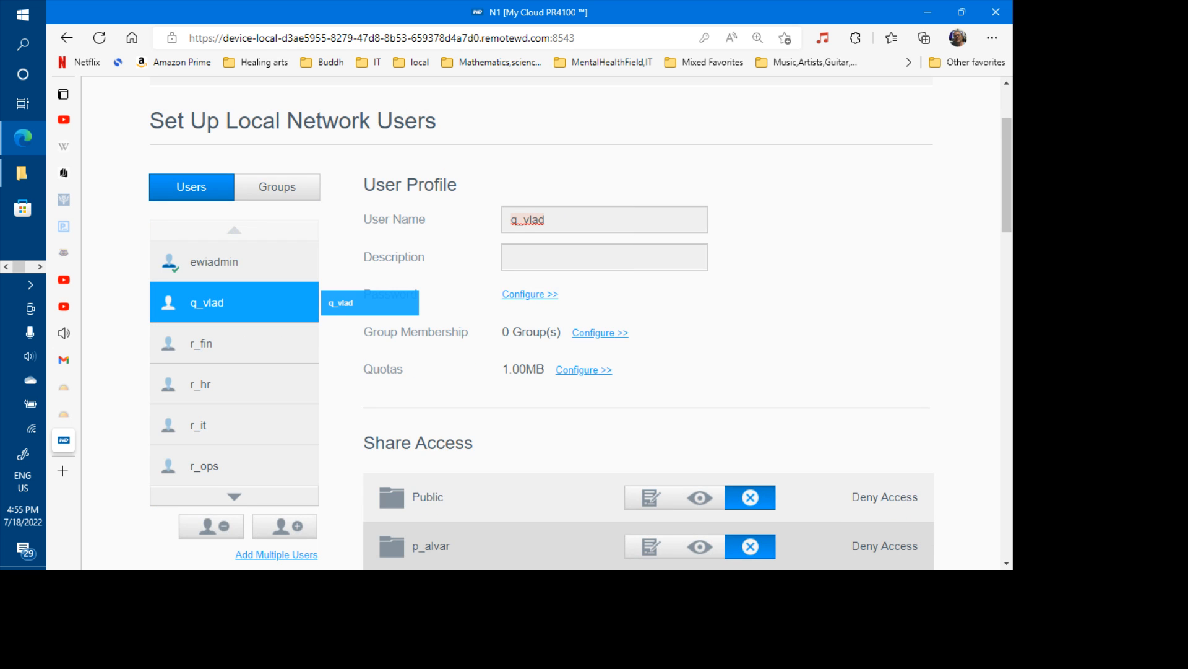
{"action": "left_click", "coordinate": [211, 526]}
{"action": "left_click", "coordinate": [708, 298]}
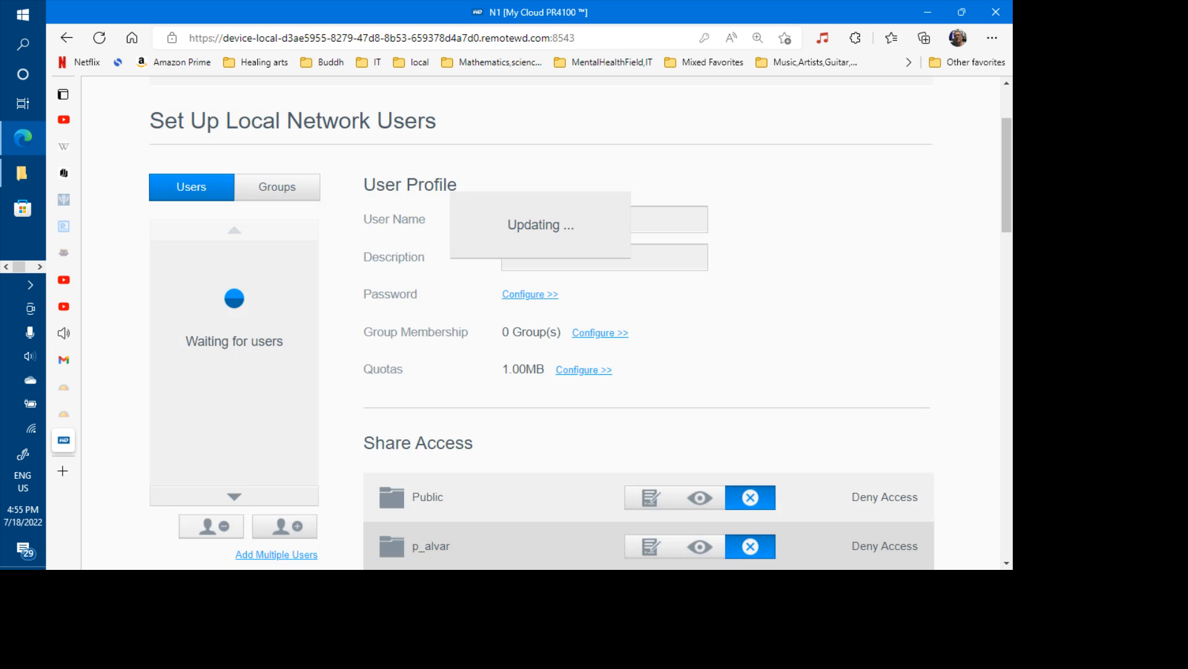
{"action": "left_click", "coordinate": [207, 302]}
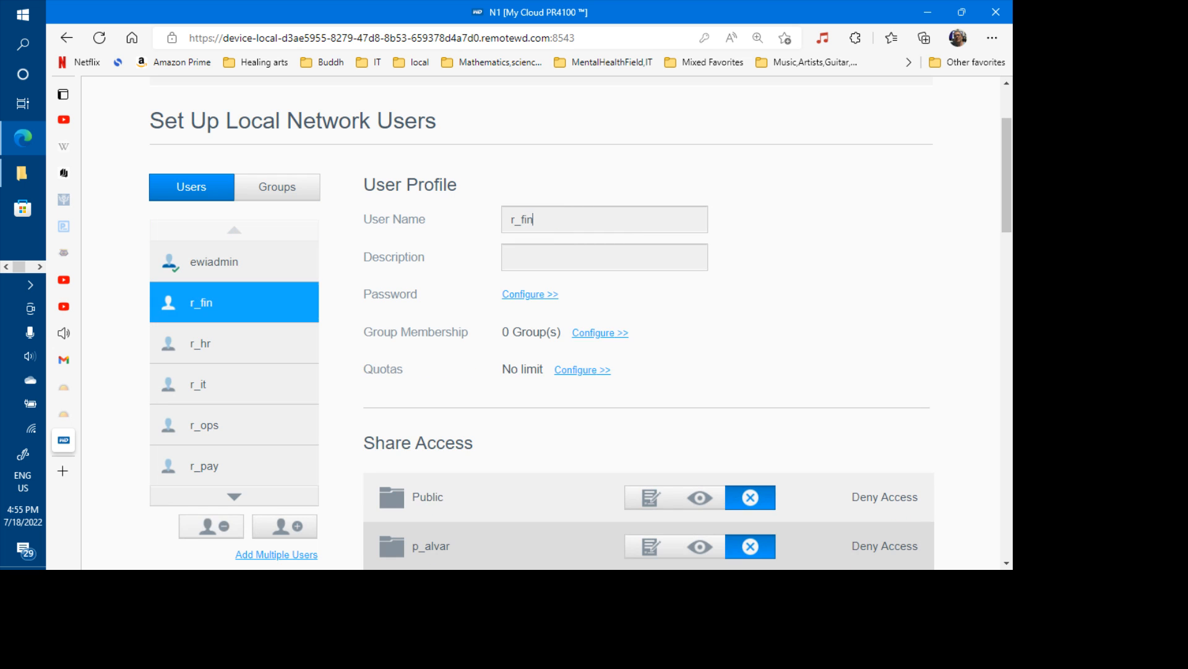
{"action": "left_click", "coordinate": [211, 526]}
{"action": "left_click", "coordinate": [706, 298]}
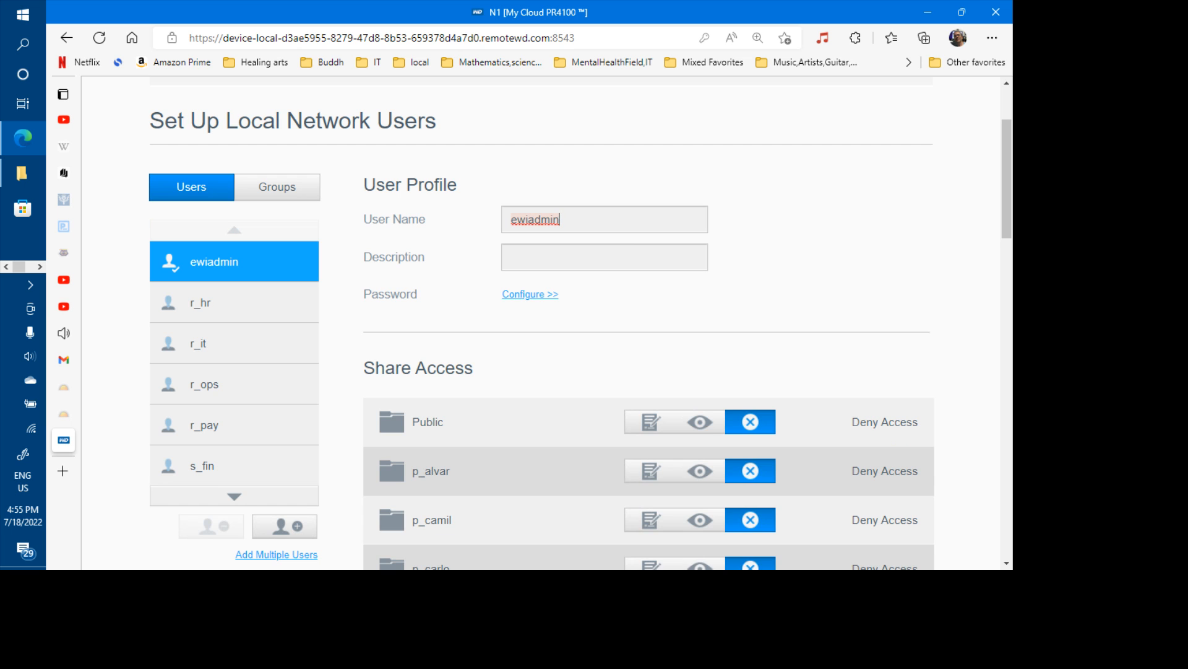
- Delete the local users r_hr and r_it, confirming each removal
{"action": "left_click", "coordinate": [234, 302]}
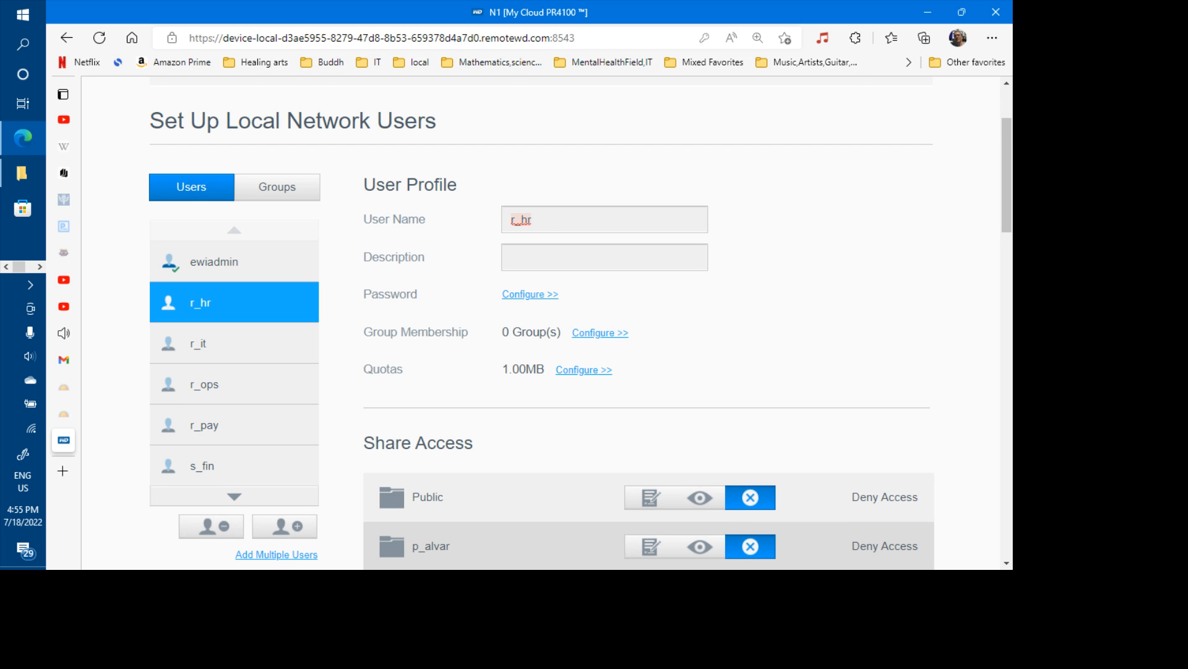
{"action": "left_click", "coordinate": [211, 526]}
{"action": "left_click", "coordinate": [708, 298]}
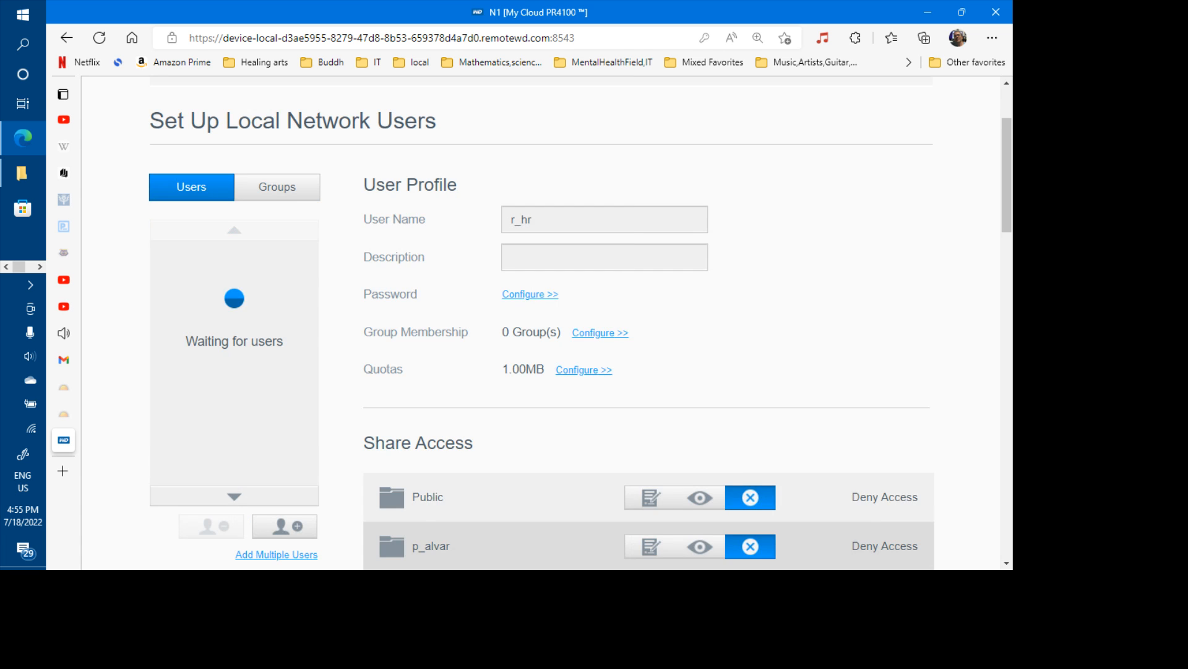
{"action": "left_click", "coordinate": [234, 303]}
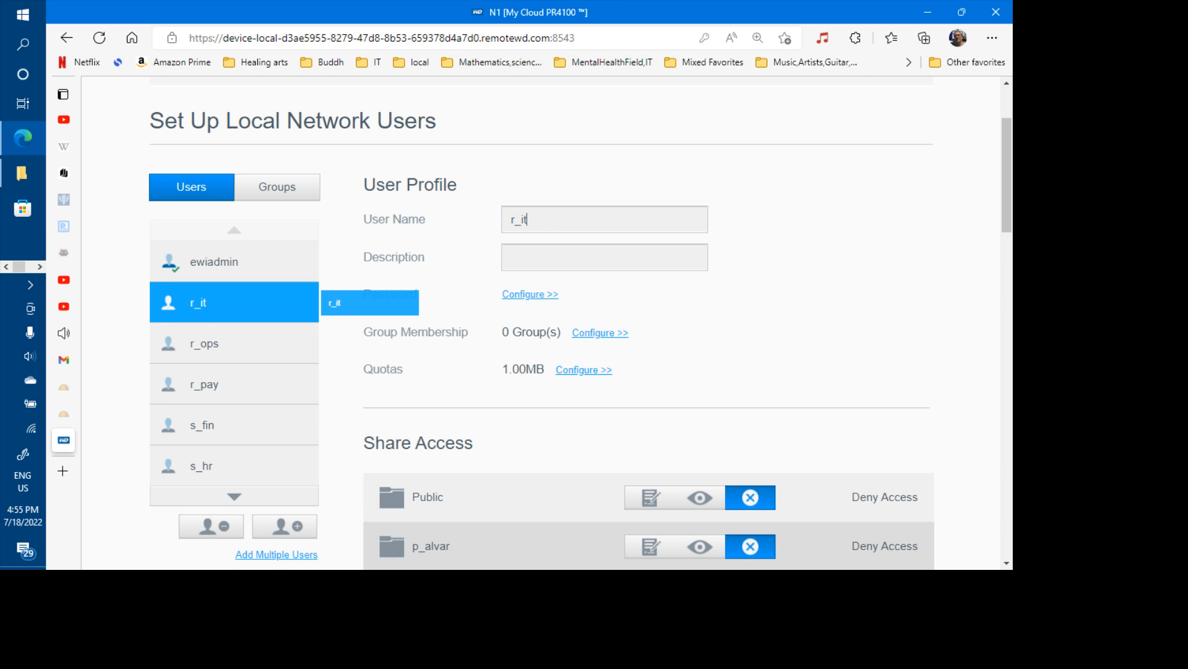
{"action": "left_click", "coordinate": [211, 526]}
{"action": "left_click", "coordinate": [707, 298]}
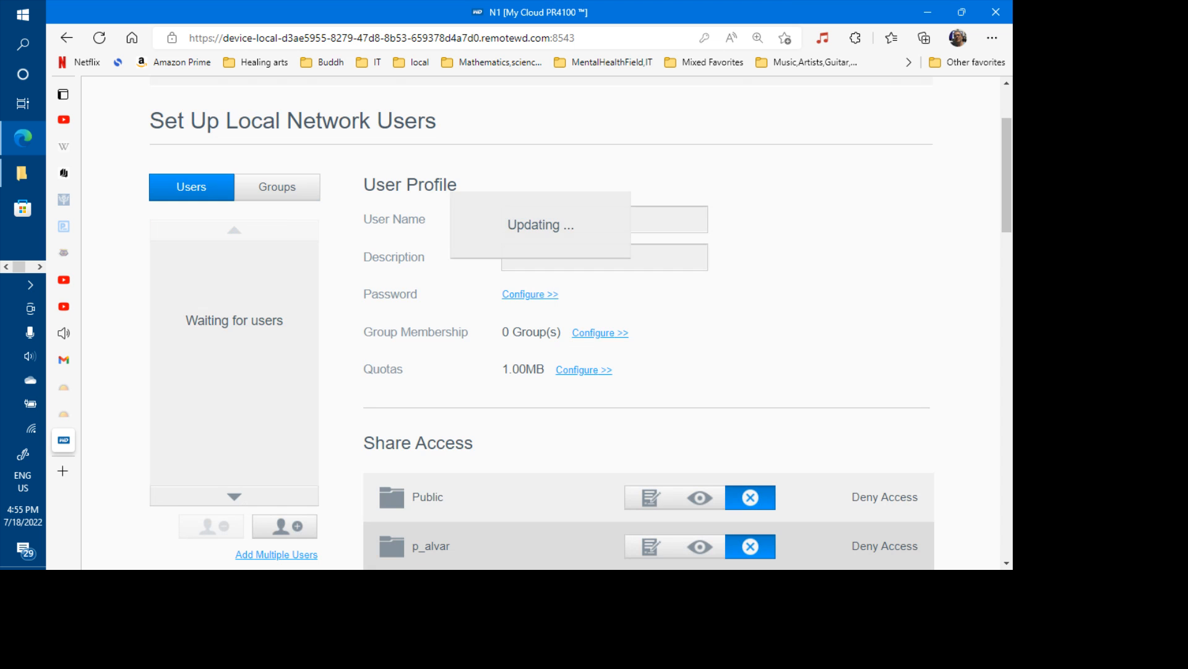
- Delete the local users r_ops and r_pay, confirming each removal
{"action": "left_click", "coordinate": [234, 303]}
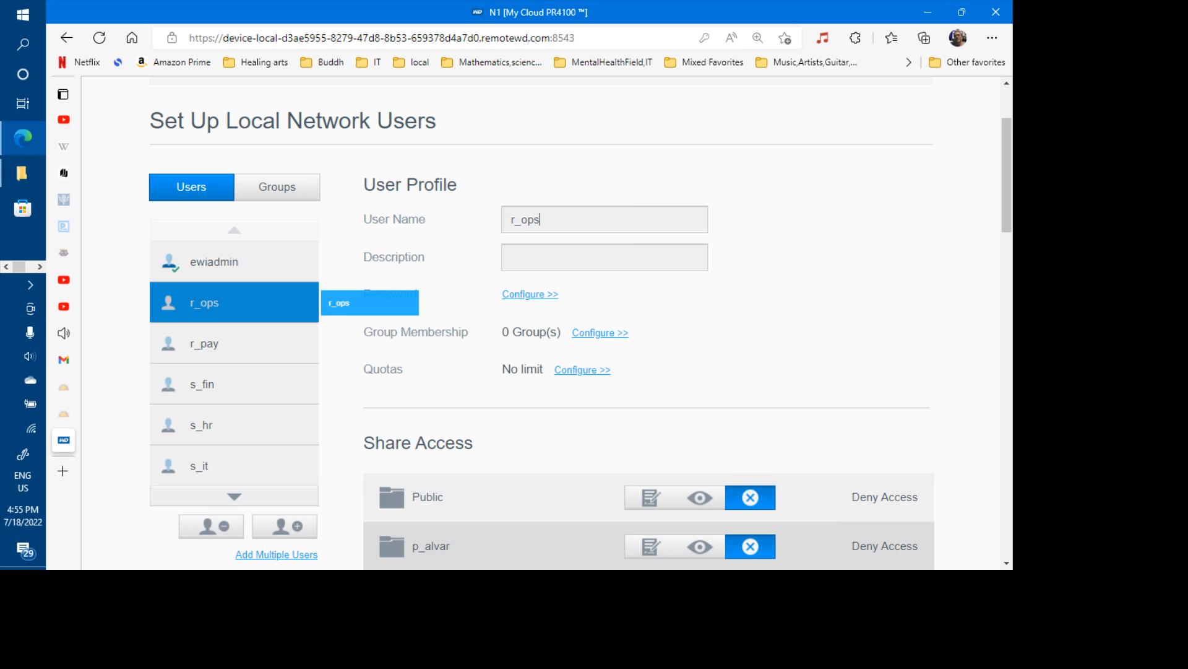
{"action": "left_click", "coordinate": [211, 526]}
{"action": "left_click", "coordinate": [707, 298]}
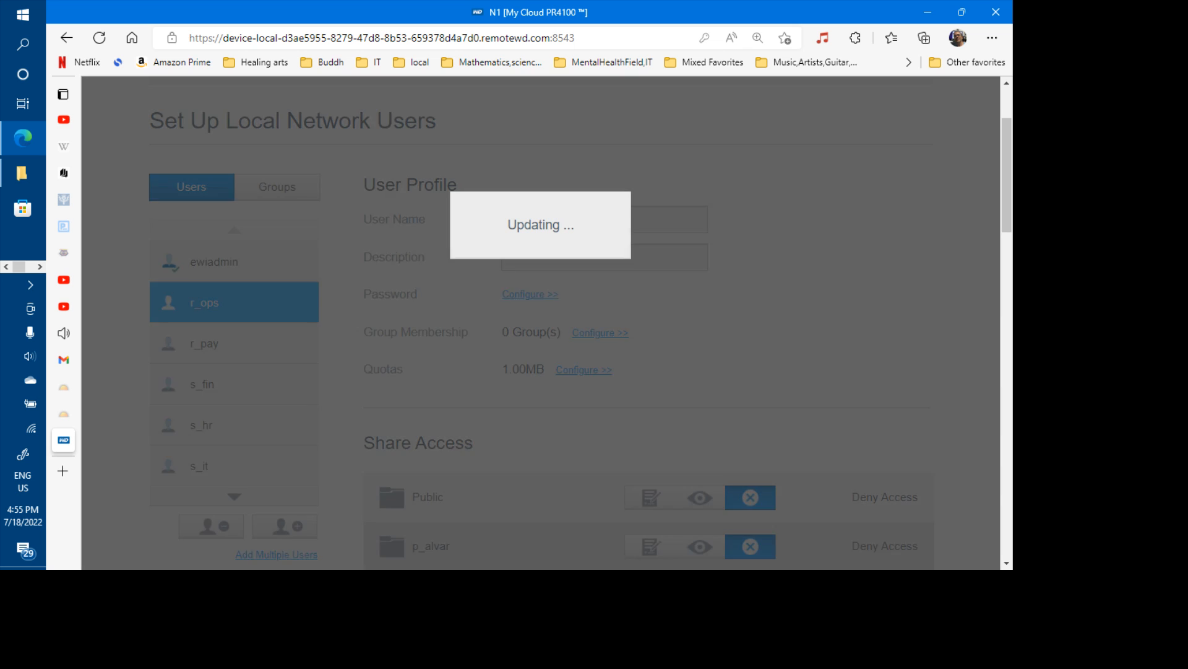
{"action": "left_click", "coordinate": [186, 302]}
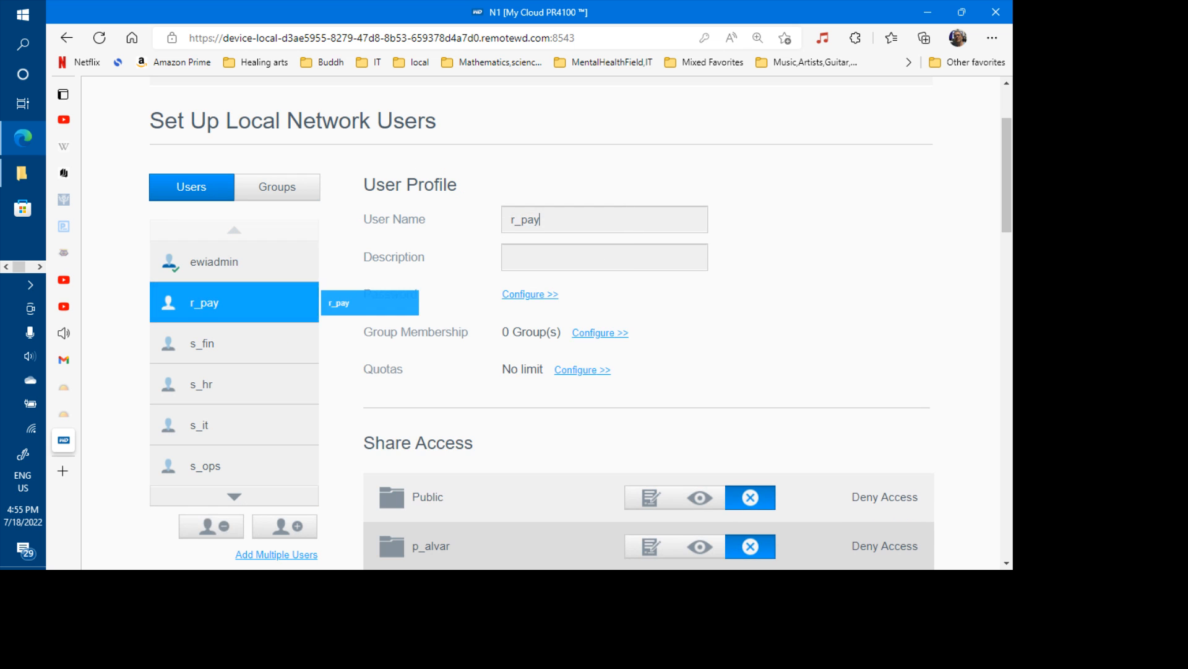
{"action": "left_click", "coordinate": [211, 526]}
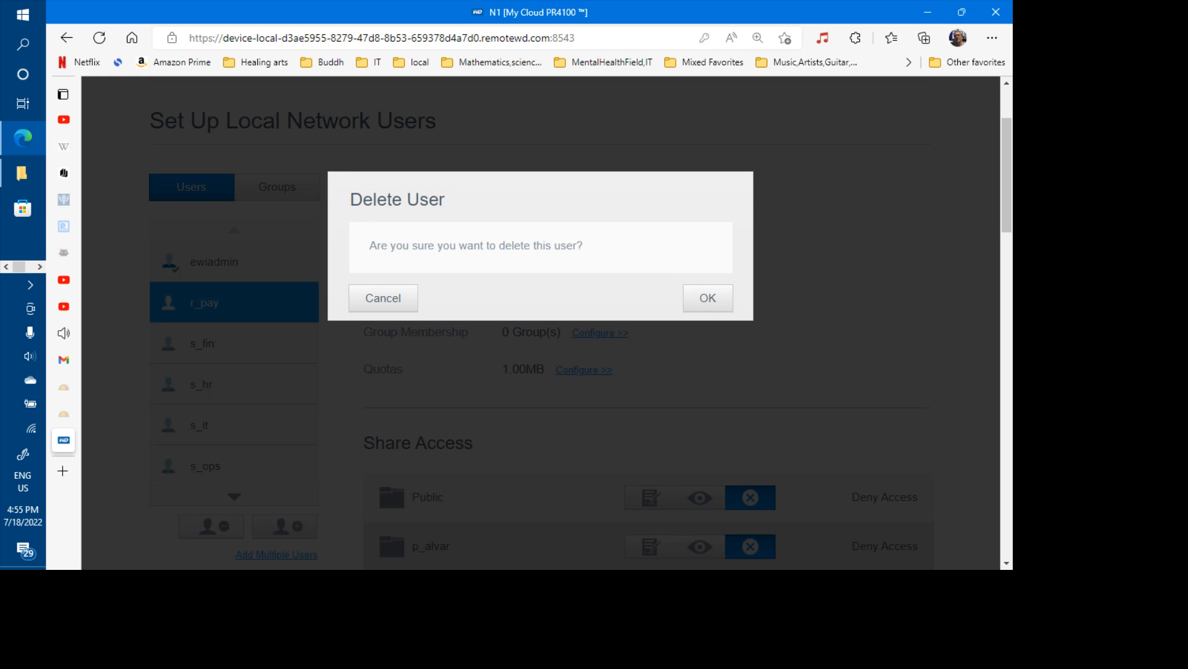
{"action": "left_click", "coordinate": [708, 298]}
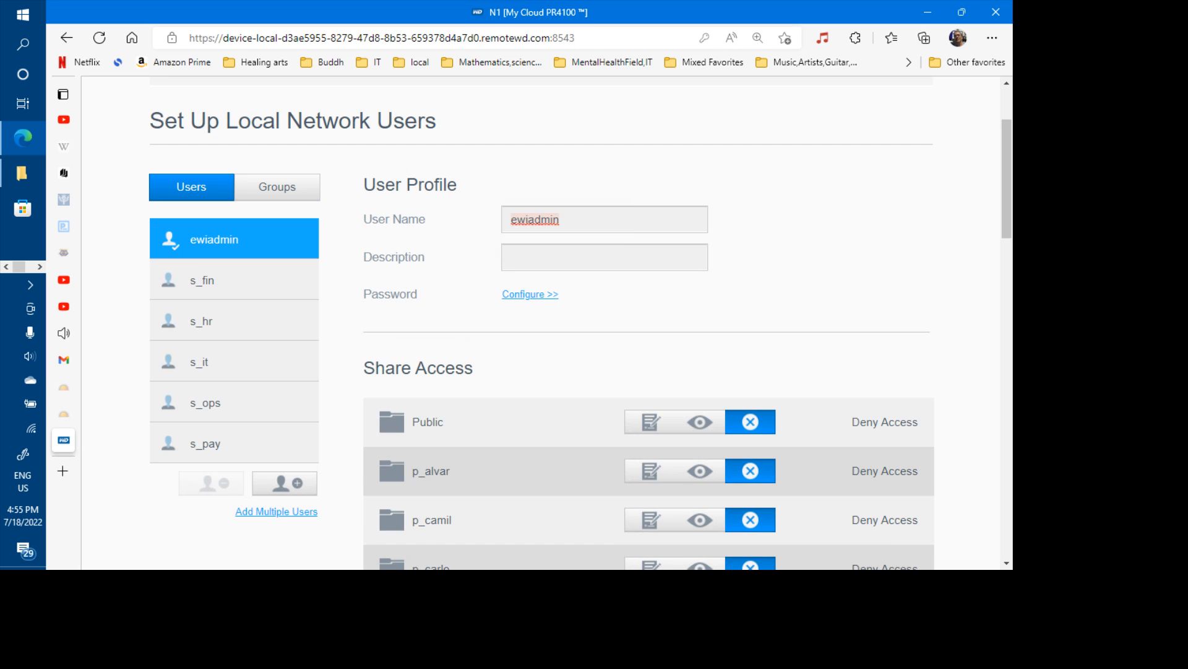
- Delete the local users s_fin and s_hr, confirming each removal
{"action": "left_click", "coordinate": [193, 283]}
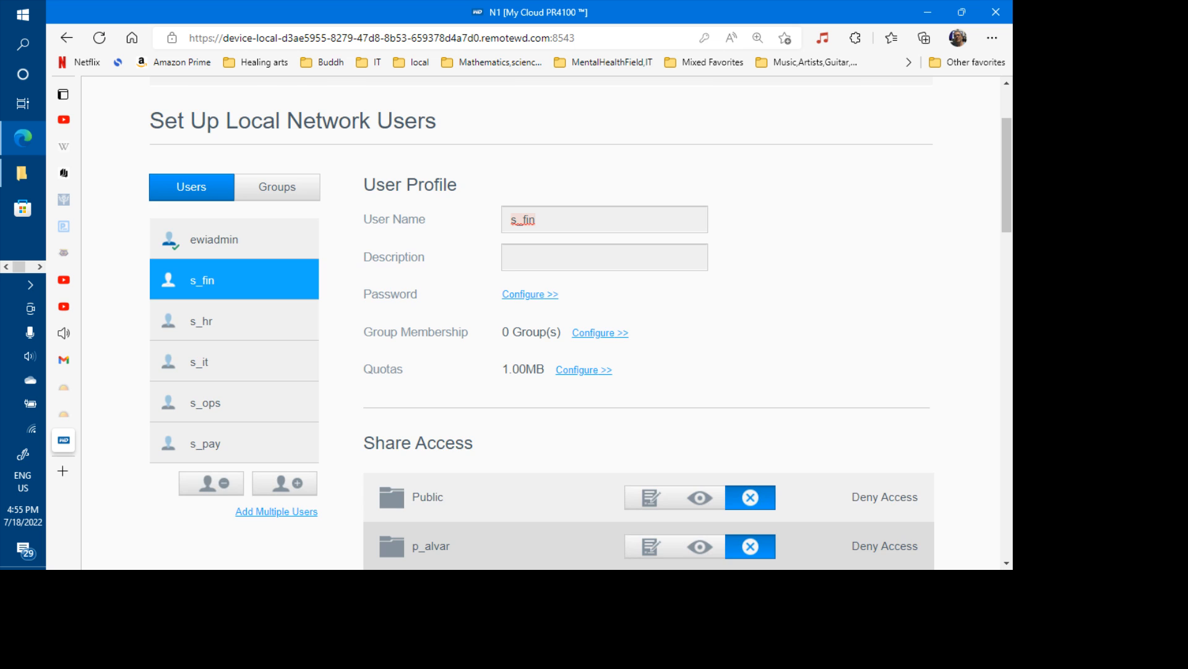
{"action": "left_click", "coordinate": [211, 482]}
{"action": "left_click", "coordinate": [704, 298]}
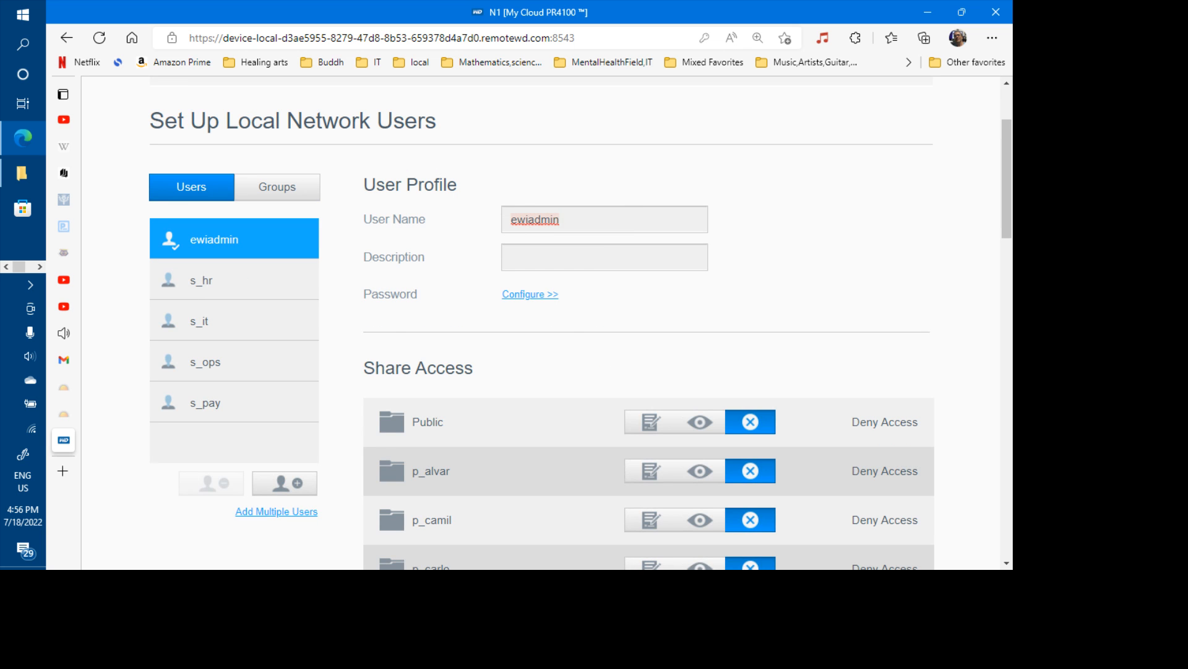
{"action": "left_click", "coordinate": [201, 281]}
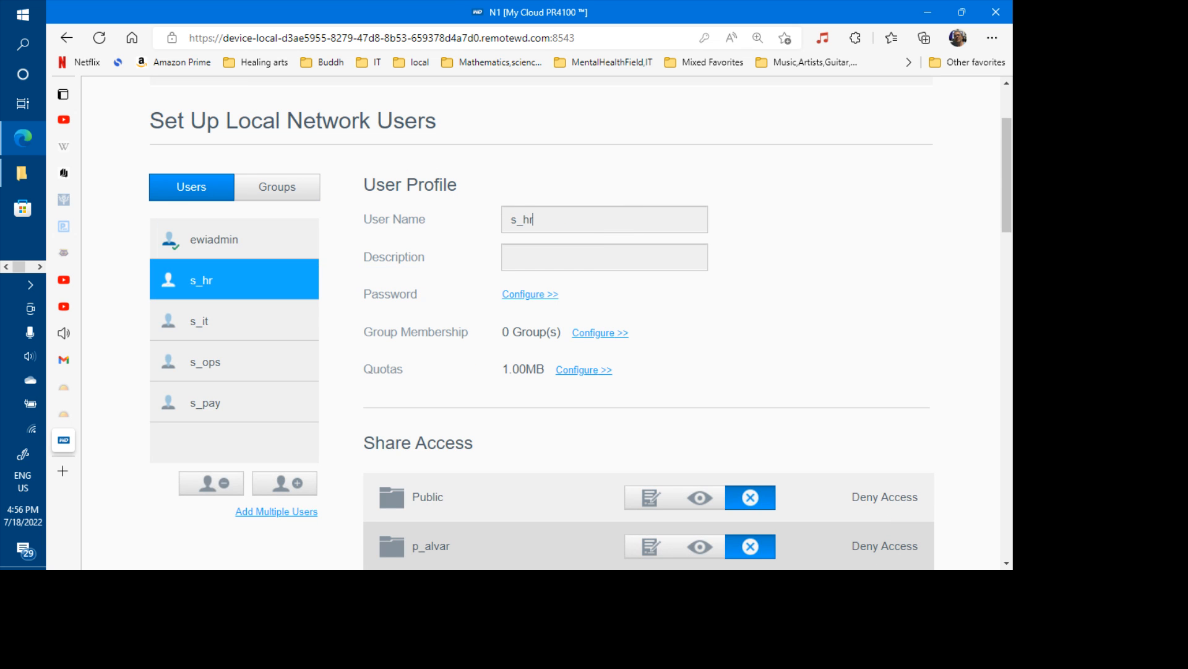
{"action": "left_click", "coordinate": [211, 483]}
{"action": "left_click", "coordinate": [723, 300]}
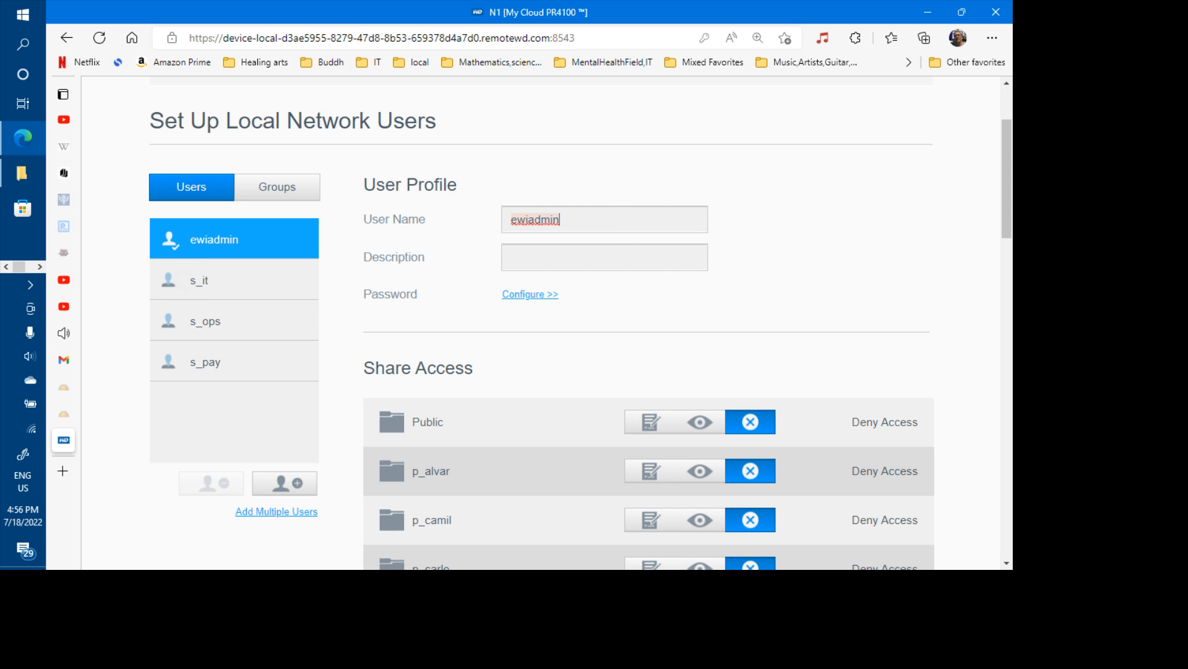
- Delete the local users s_it and s_ops, confirming each removal
{"action": "left_click", "coordinate": [201, 281]}
{"action": "left_click", "coordinate": [211, 483]}
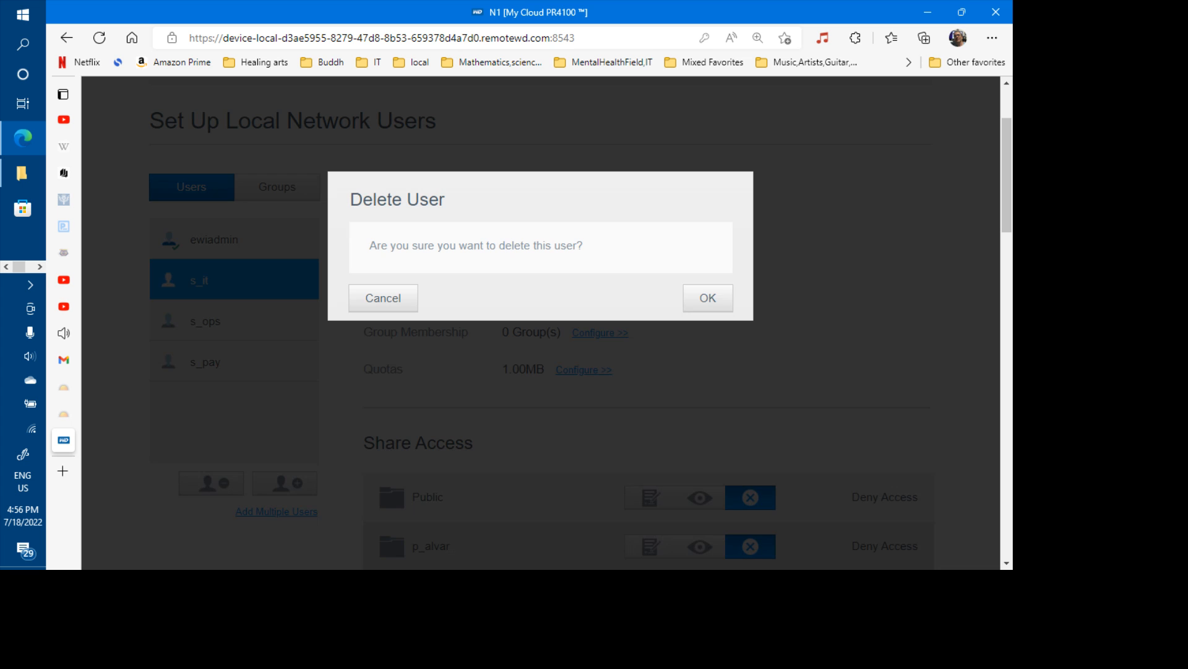
{"action": "left_click", "coordinate": [723, 299]}
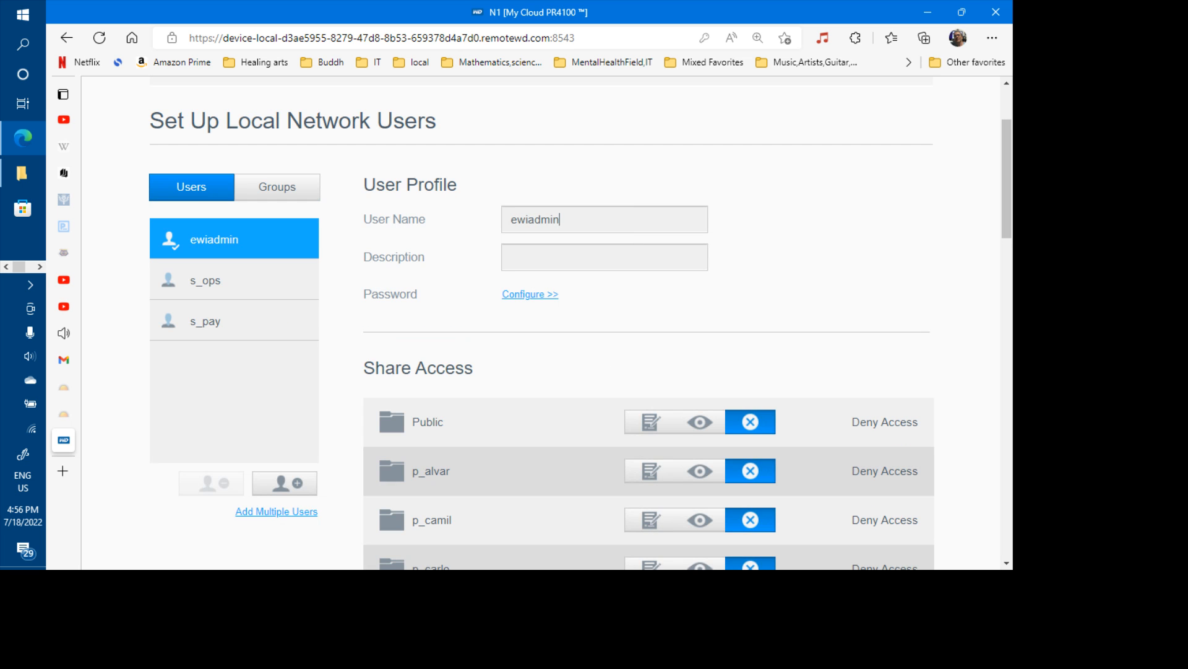
{"action": "left_click", "coordinate": [204, 280]}
{"action": "left_click", "coordinate": [211, 483]}
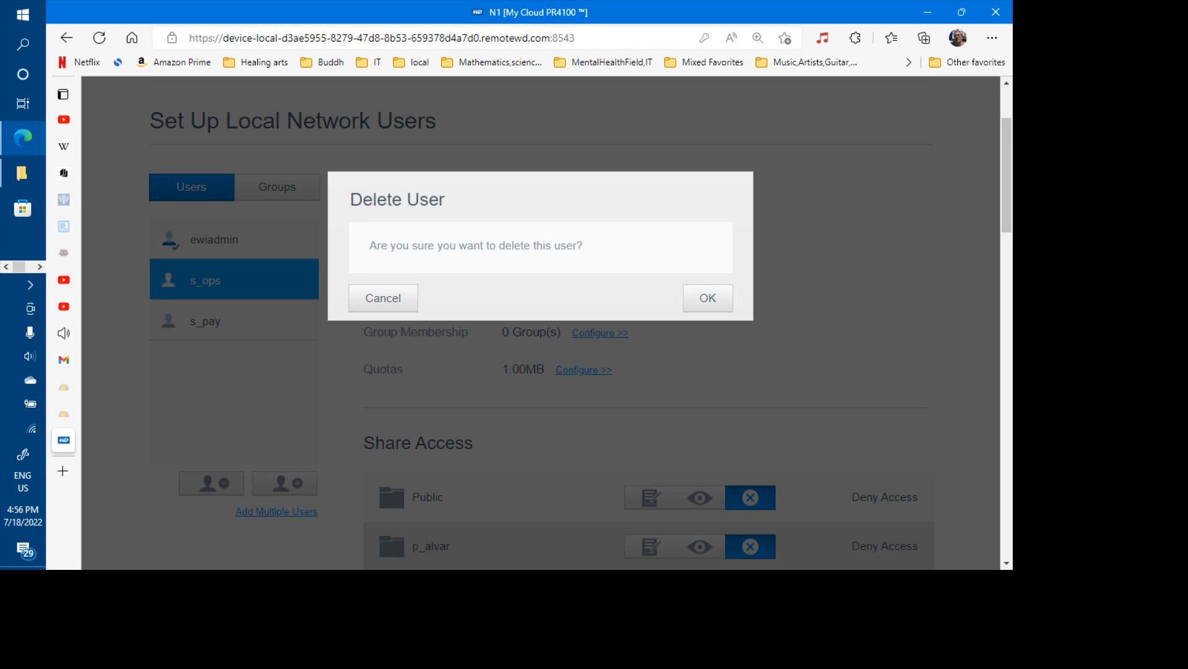
{"action": "left_click", "coordinate": [711, 298]}
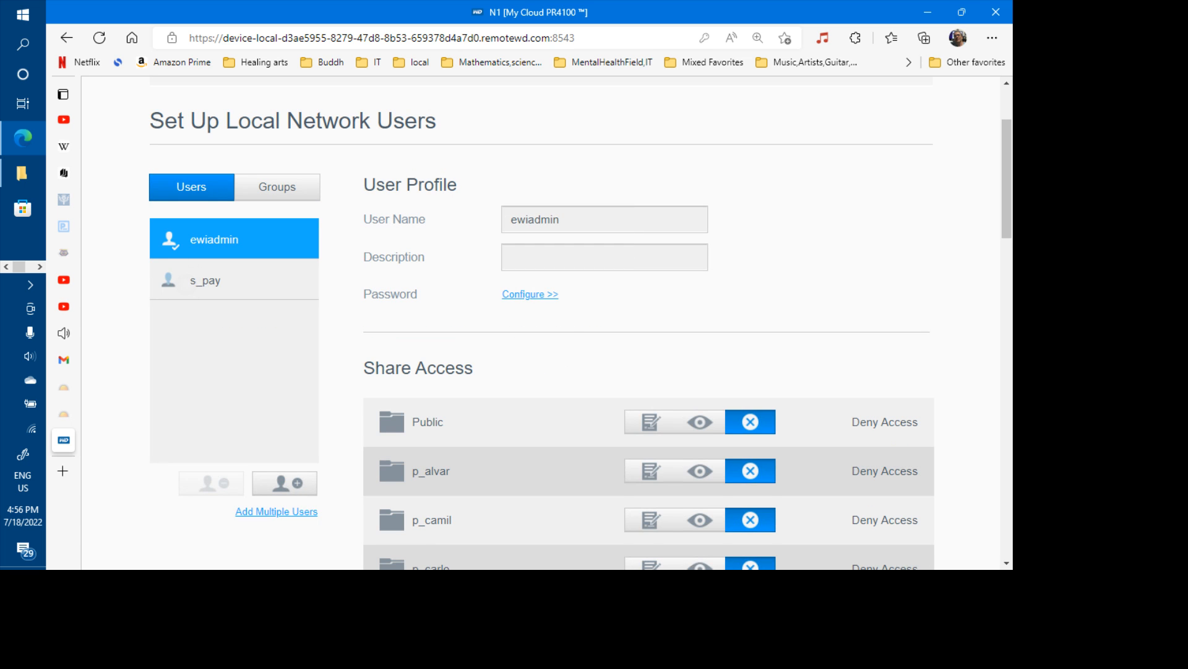
- Delete the local user s_pay and confirm the removal, leaving the ewiadmin account in place
{"action": "left_click", "coordinate": [204, 281]}
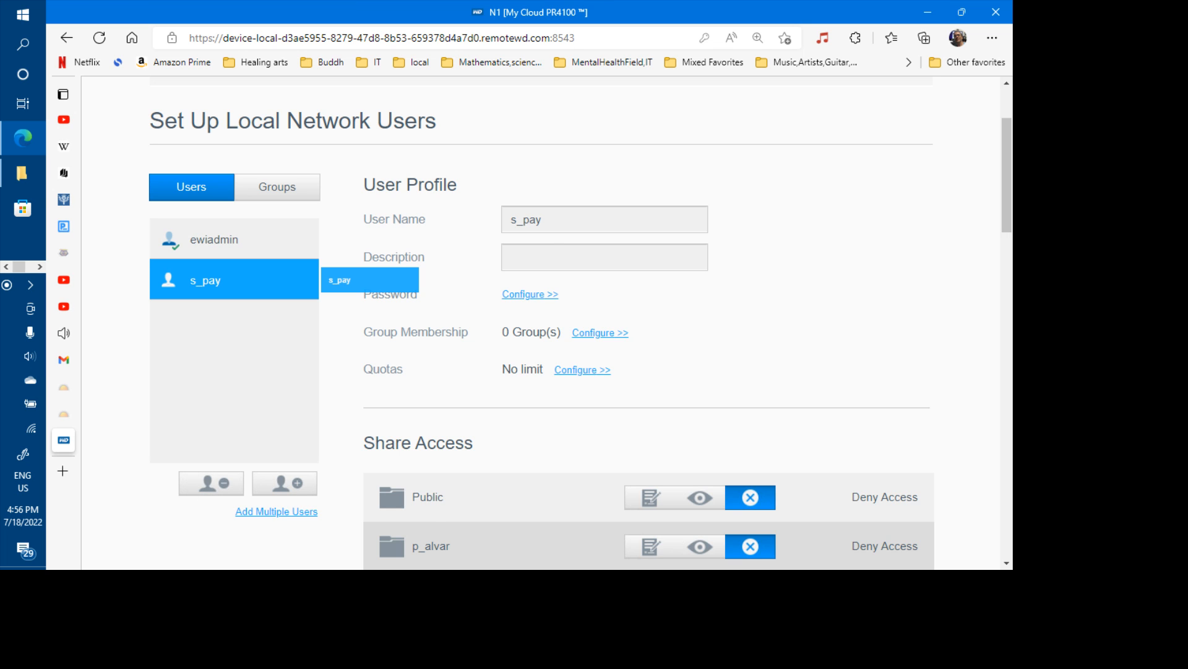
{"action": "left_click", "coordinate": [211, 483]}
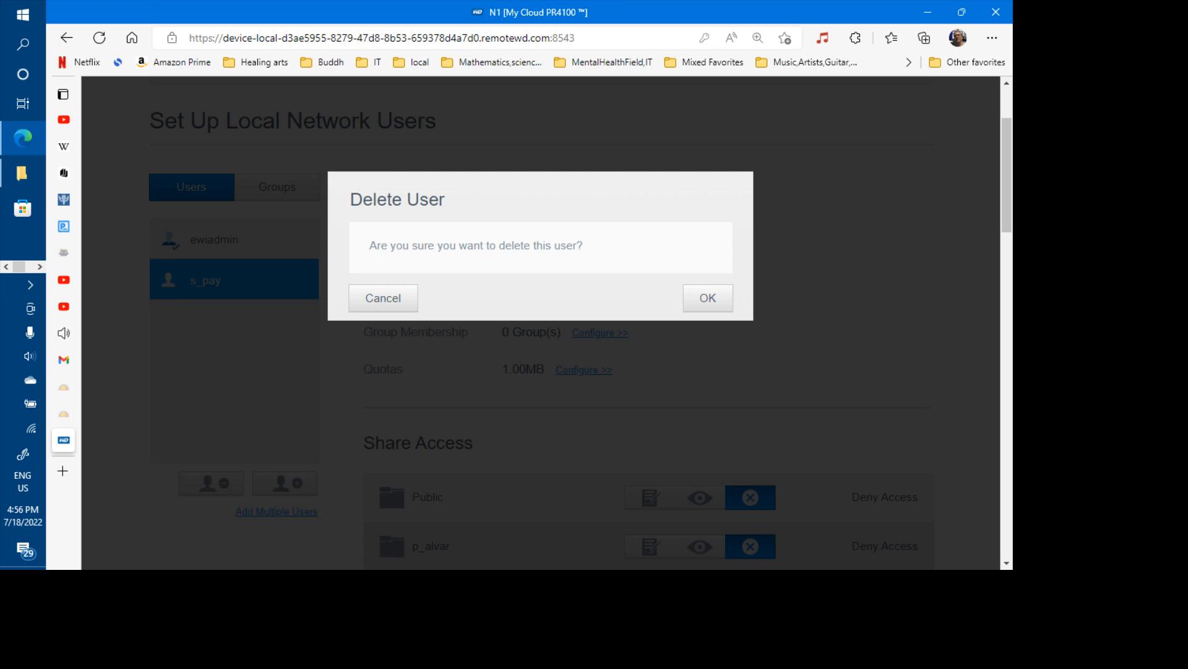
{"action": "left_click", "coordinate": [709, 298]}
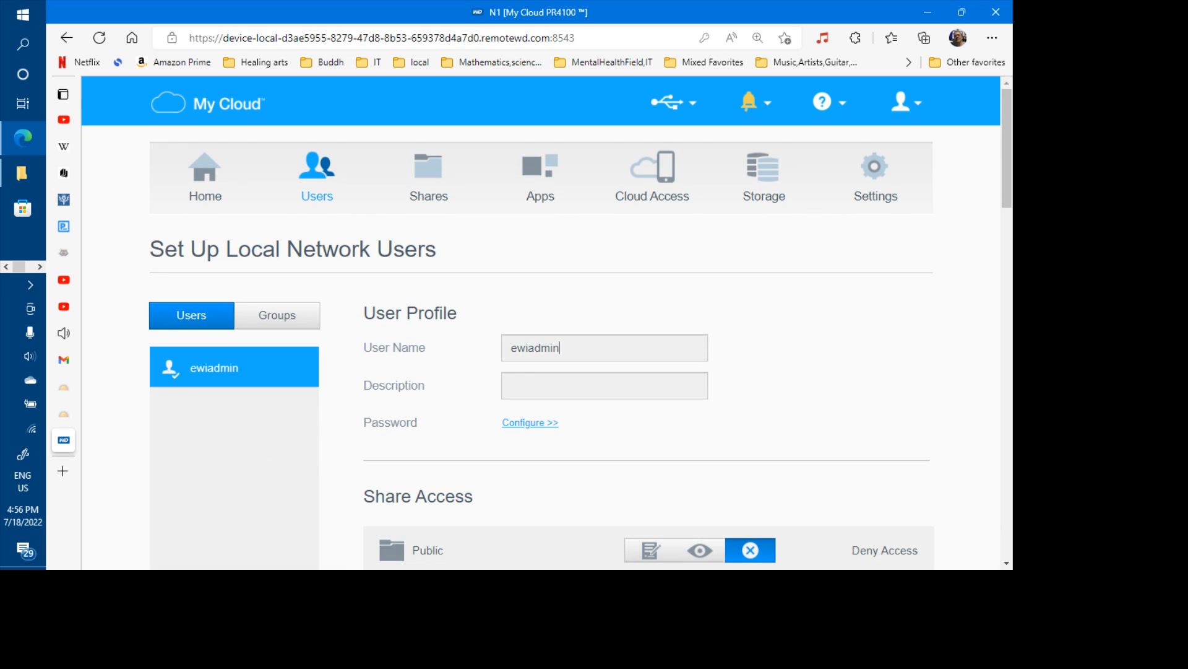
- Open the device's share setup and delete the shares p_alvar and p_camil, confirming each deletion
{"action": "left_click", "coordinate": [428, 177]}
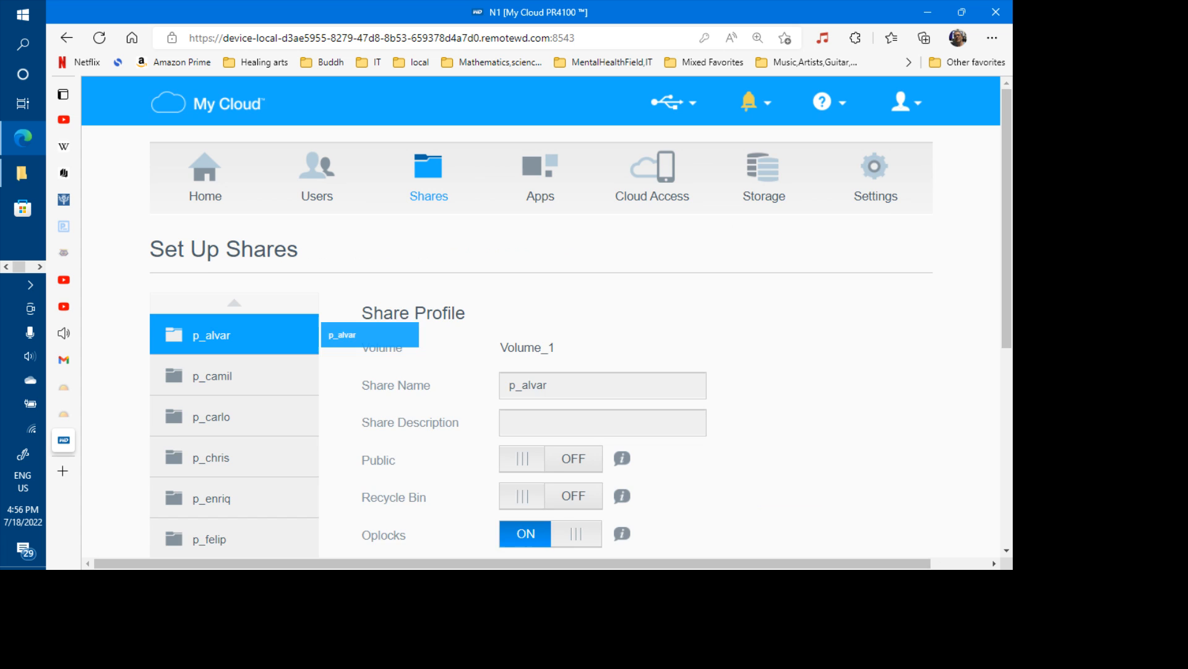
{"action": "scroll", "coordinate": [234, 539], "scroll_direction": "down", "scroll_amount": 1}
{"action": "scroll", "coordinate": [545, 316], "scroll_direction": "down", "scroll_amount": 1}
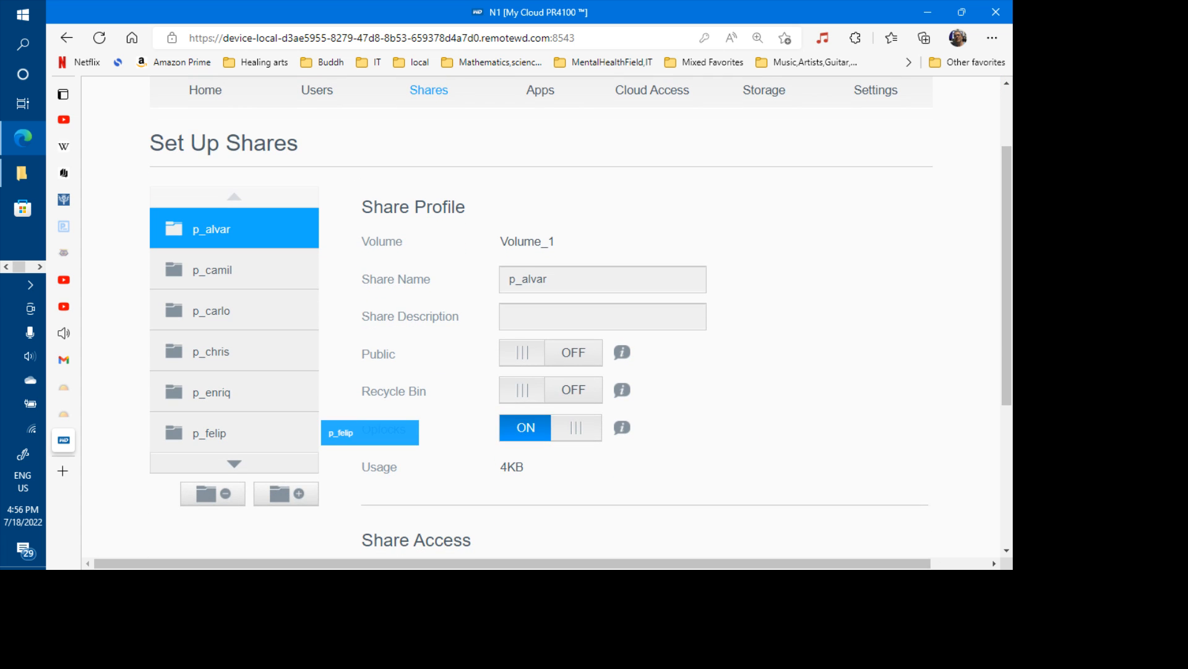
{"action": "left_click", "coordinate": [213, 493]}
{"action": "left_click", "coordinate": [706, 340]}
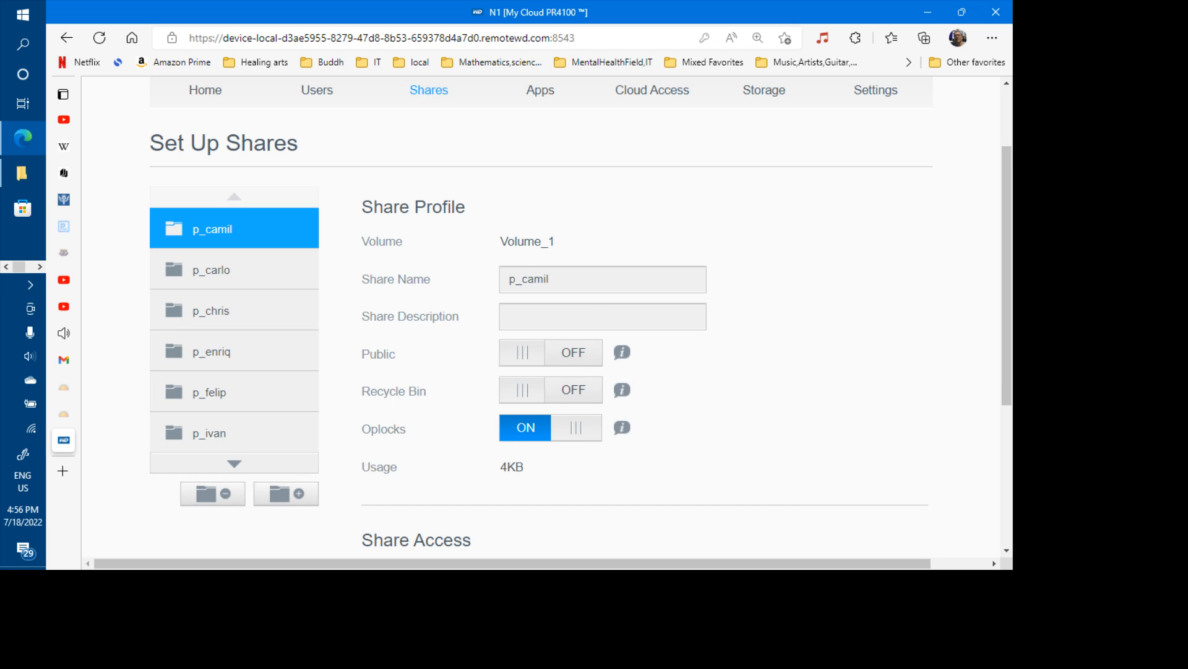
{"action": "left_click", "coordinate": [213, 493]}
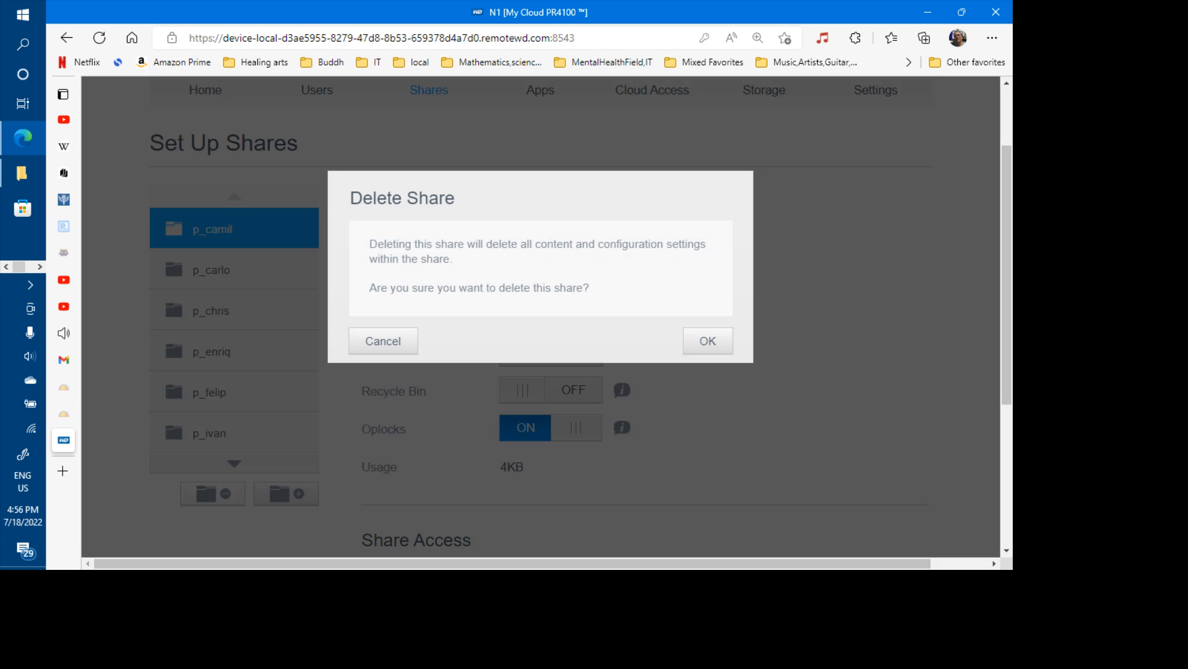
{"action": "left_click", "coordinate": [706, 340]}
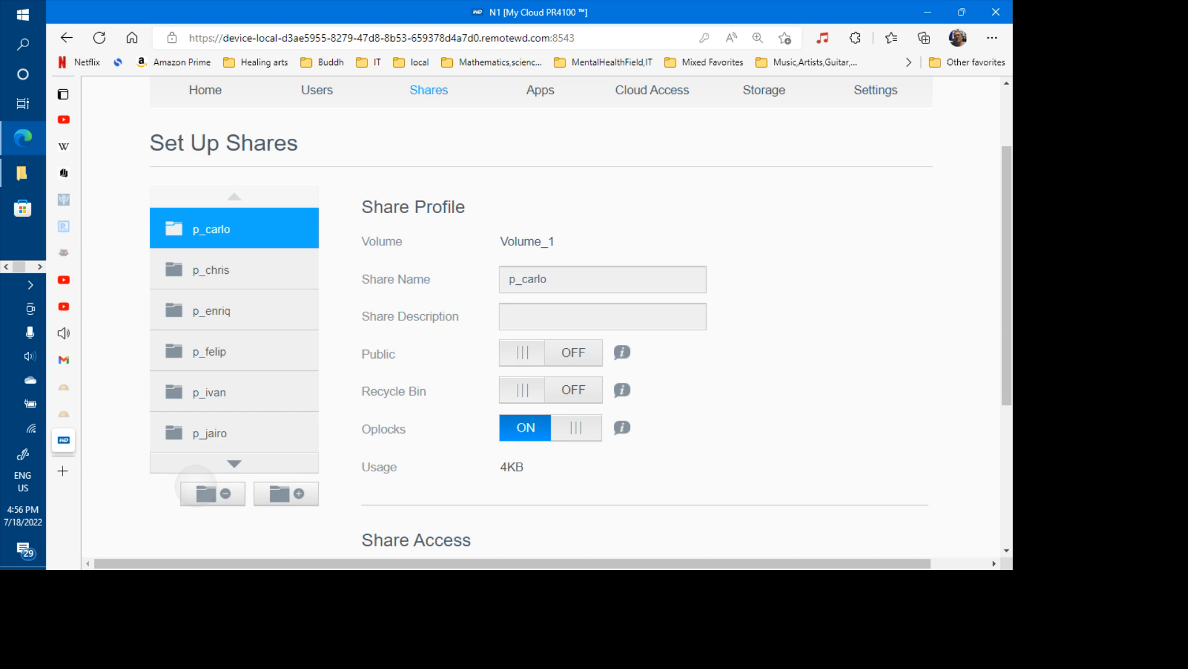
- Delete the shares p_carlo and p_chris together with their contents, confirming each deletion
{"action": "left_click", "coordinate": [213, 493]}
{"action": "left_click", "coordinate": [707, 340]}
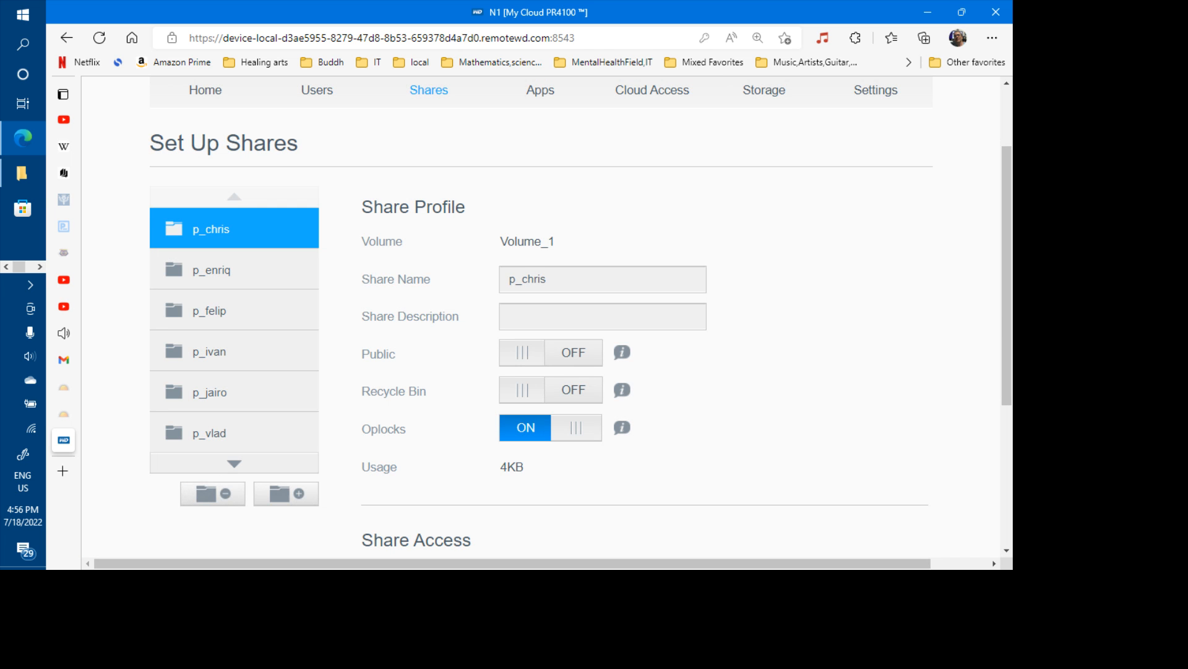
{"action": "left_click", "coordinate": [213, 494]}
{"action": "left_click", "coordinate": [707, 341]}
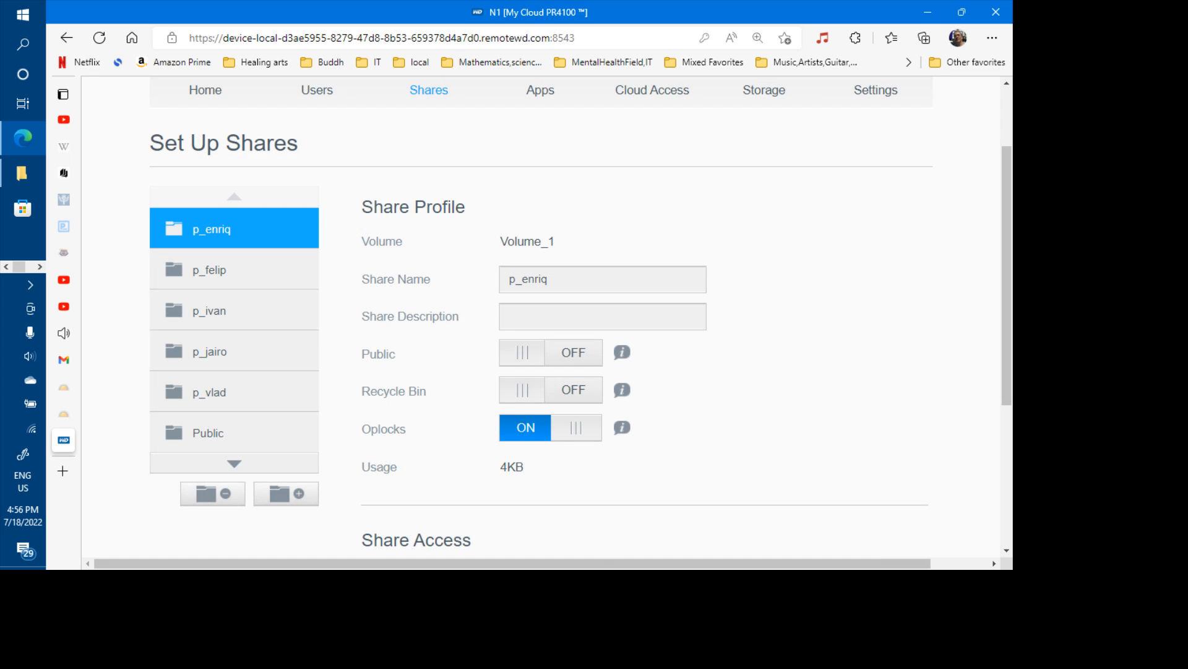
- Delete the shares p_enriq and p_felip together with their contents, confirming each deletion
{"action": "left_click", "coordinate": [212, 493]}
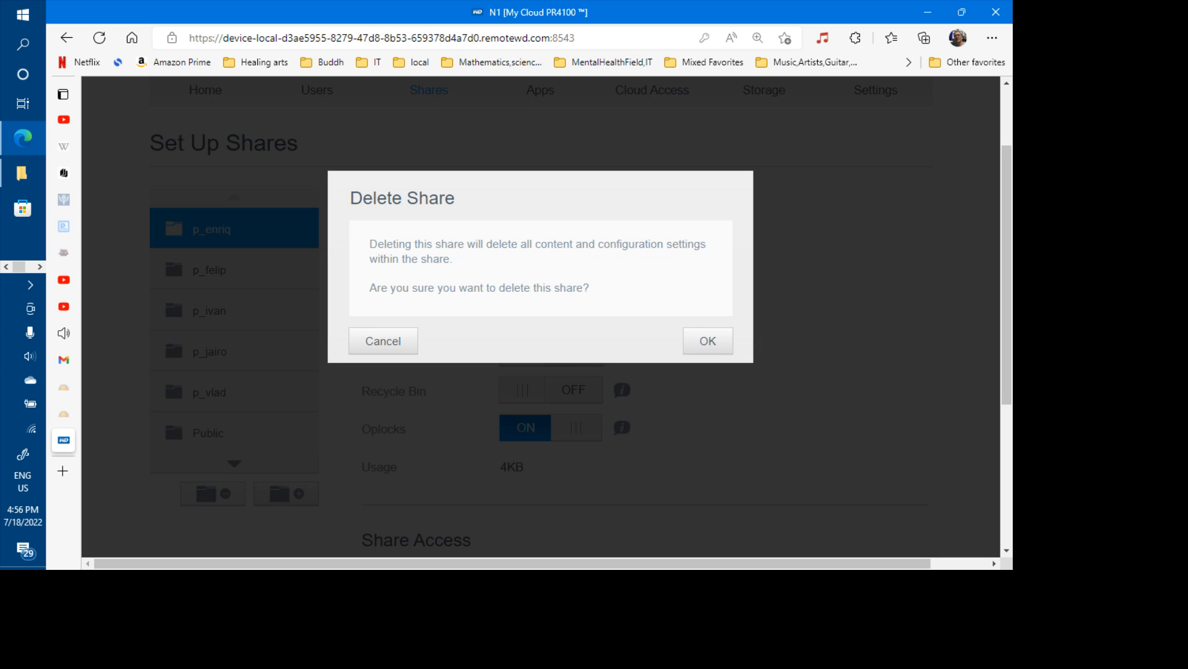
{"action": "left_click", "coordinate": [708, 341]}
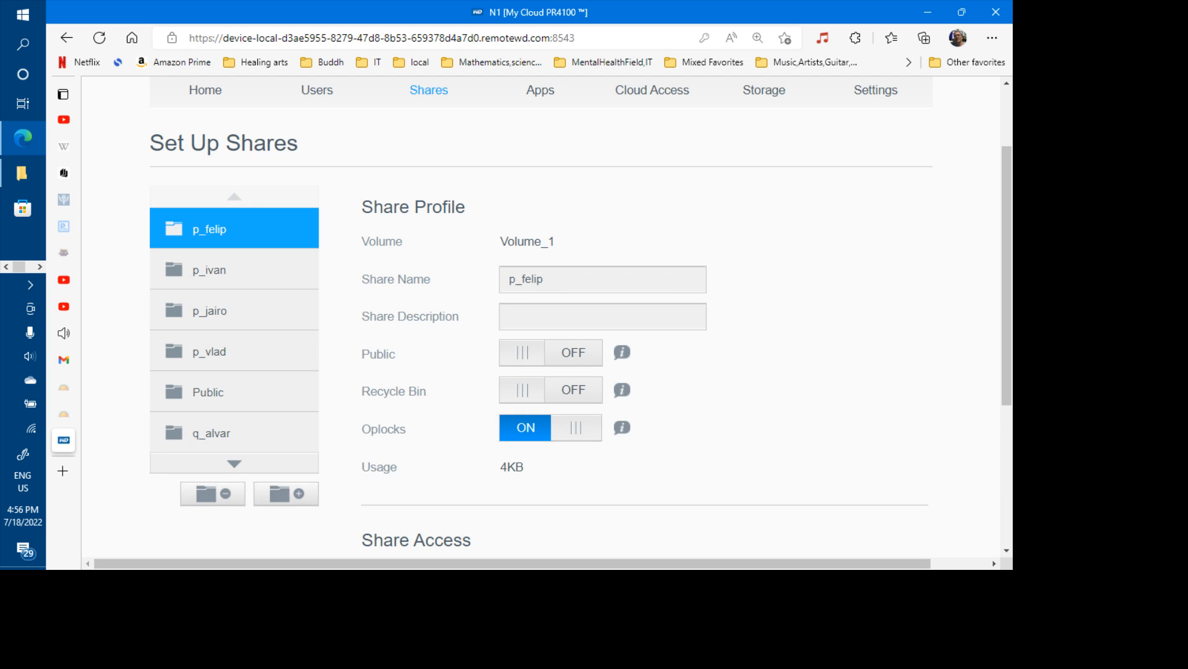
{"action": "left_click", "coordinate": [213, 494]}
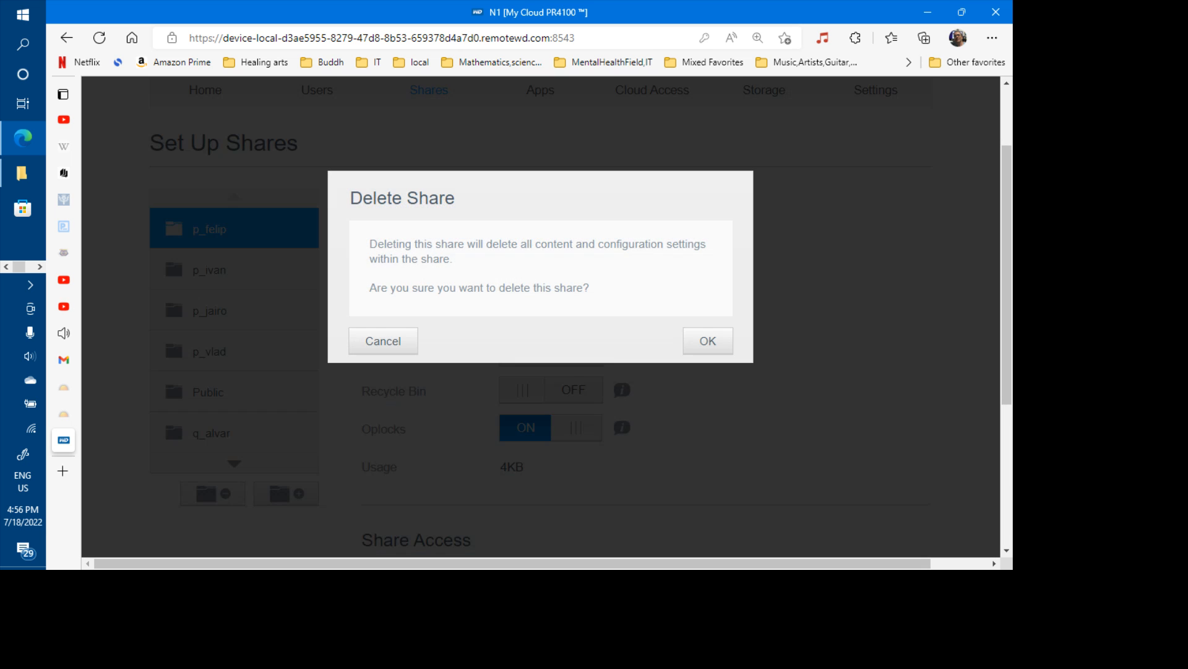
{"action": "left_click", "coordinate": [706, 341]}
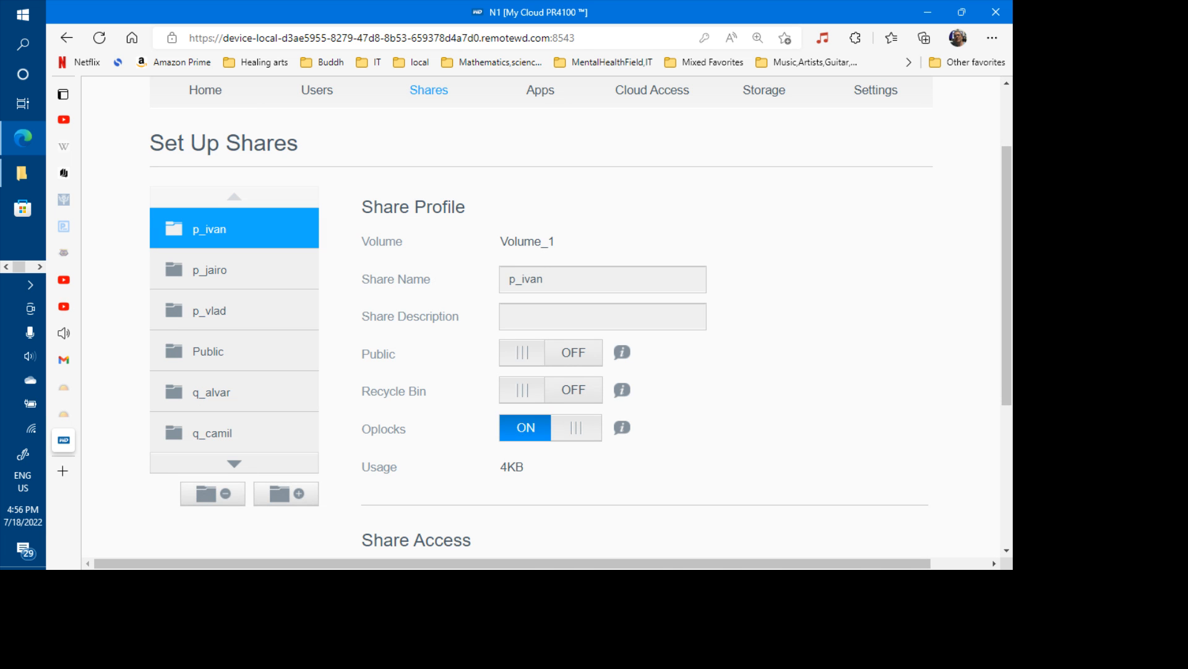
- Delete the shares p_ivan, p_jairo and p_vlad together with their contents, confirming each deletion
{"action": "left_click", "coordinate": [213, 493]}
{"action": "left_click", "coordinate": [706, 341]}
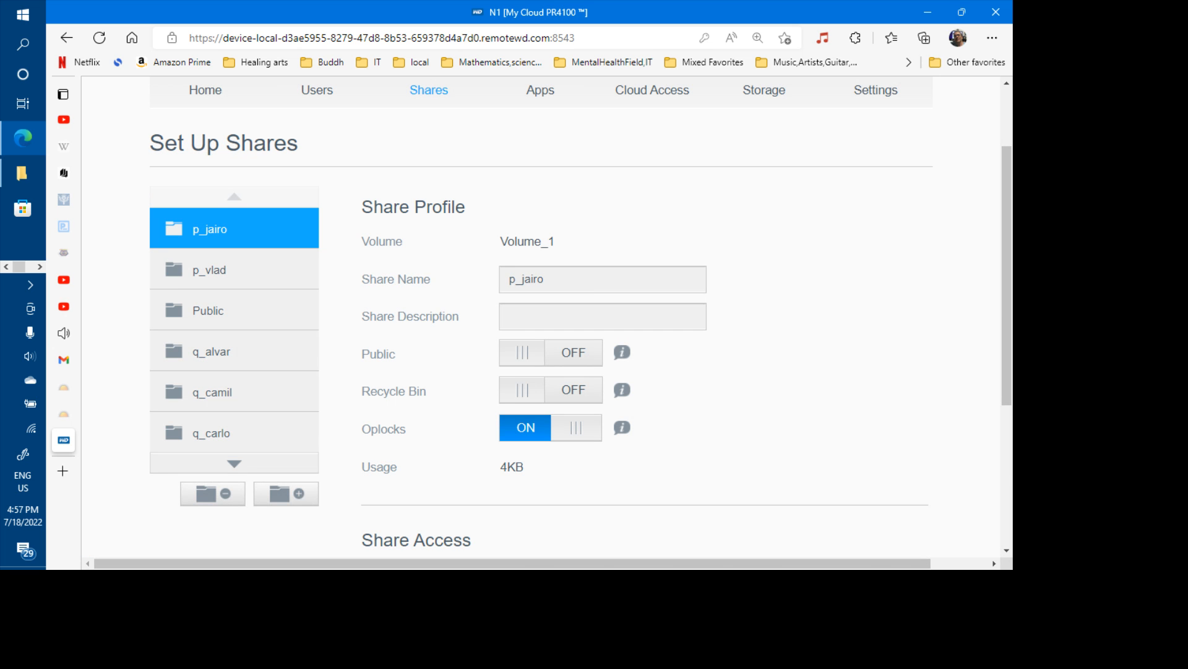
{"action": "left_click", "coordinate": [213, 494]}
{"action": "left_click", "coordinate": [707, 341]}
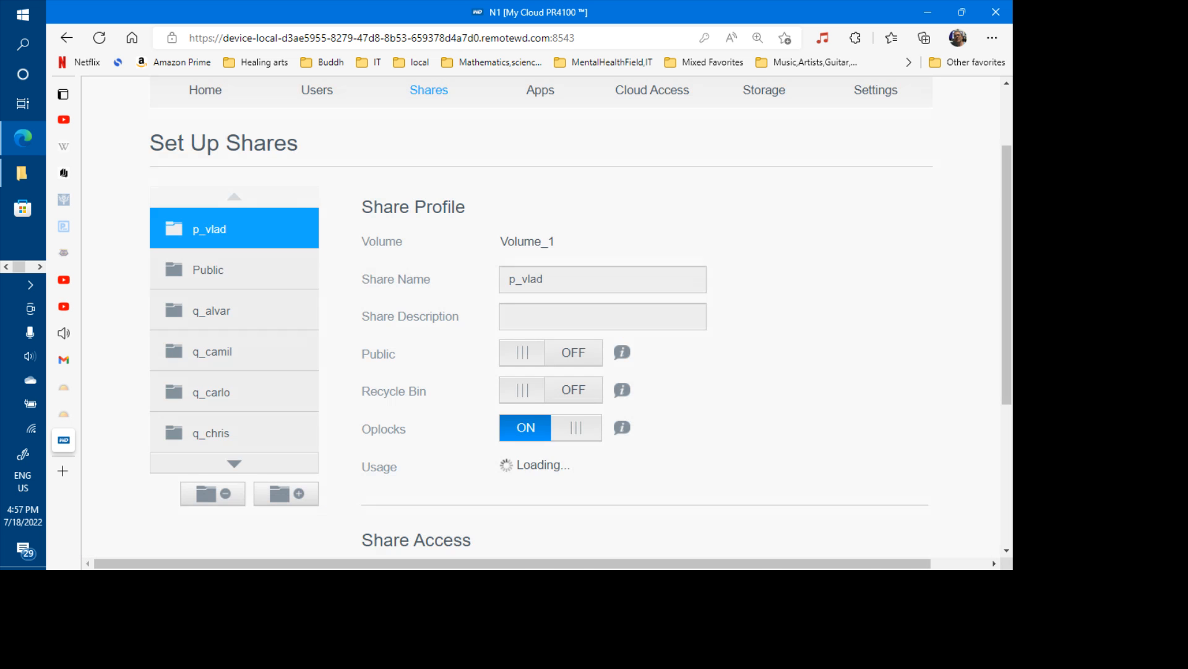
{"action": "left_click", "coordinate": [213, 493]}
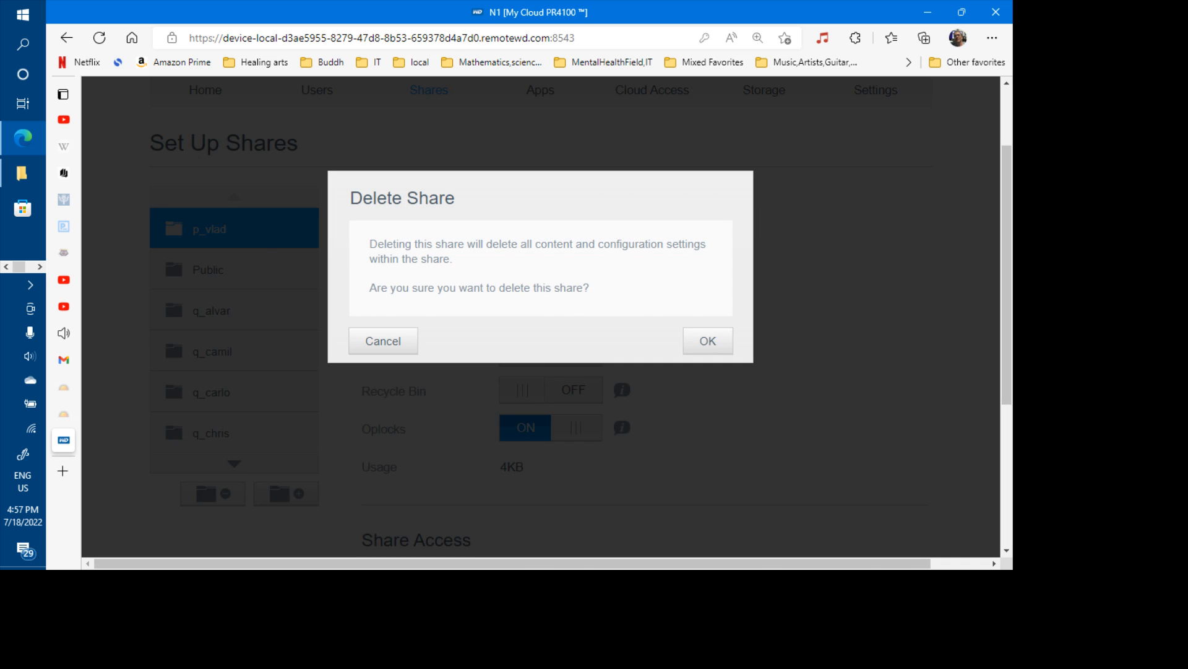
{"action": "left_click", "coordinate": [706, 340]}
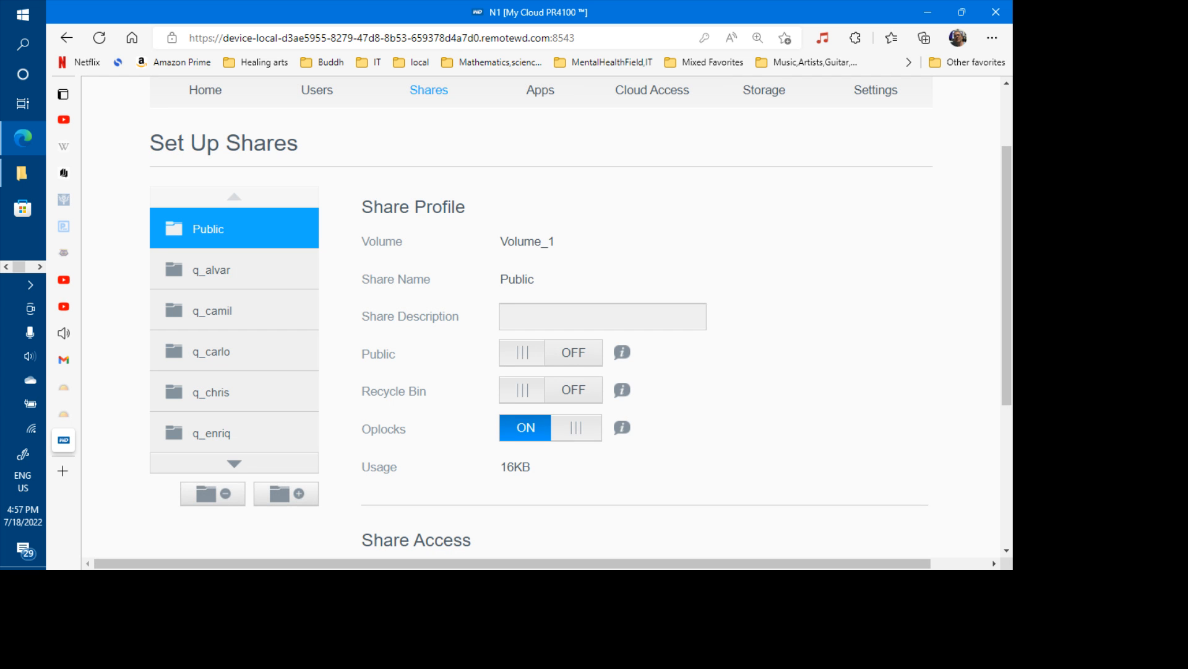
- Delete the shares q_alvar and q_camil with their contents, keeping the Public share and confirming each deletion
{"action": "left_click", "coordinate": [234, 269]}
{"action": "left_click", "coordinate": [213, 493]}
{"action": "key", "text": "Return"}
{"action": "left_click", "coordinate": [188, 269]}
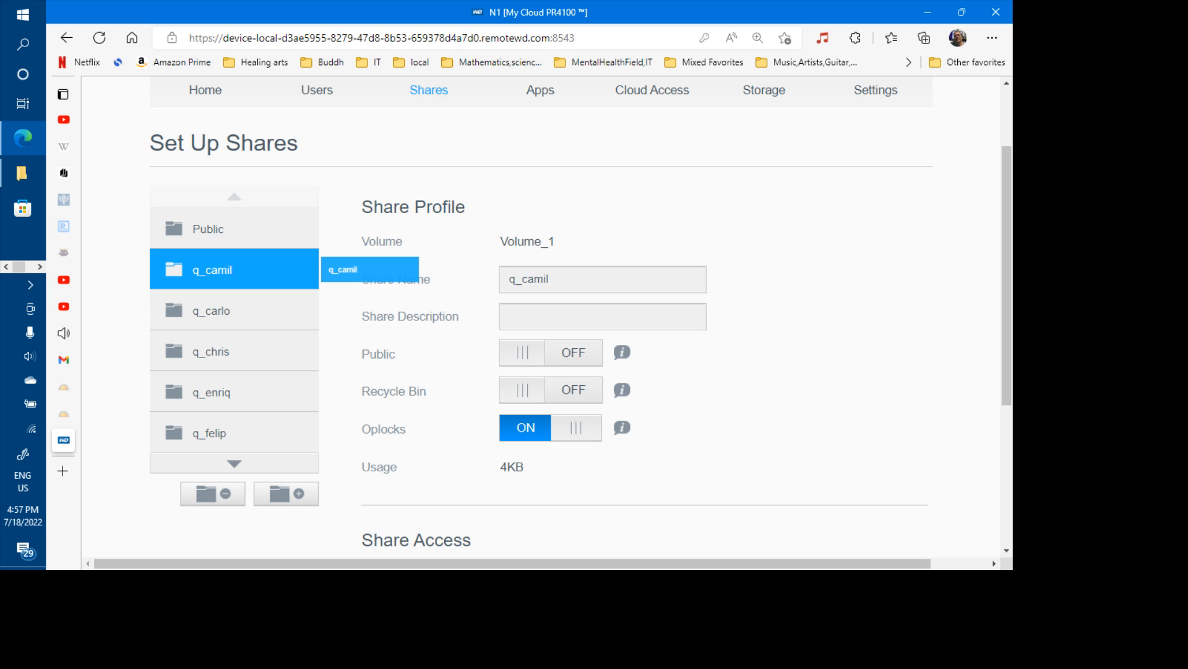
{"action": "left_click", "coordinate": [213, 493]}
{"action": "left_click", "coordinate": [709, 339]}
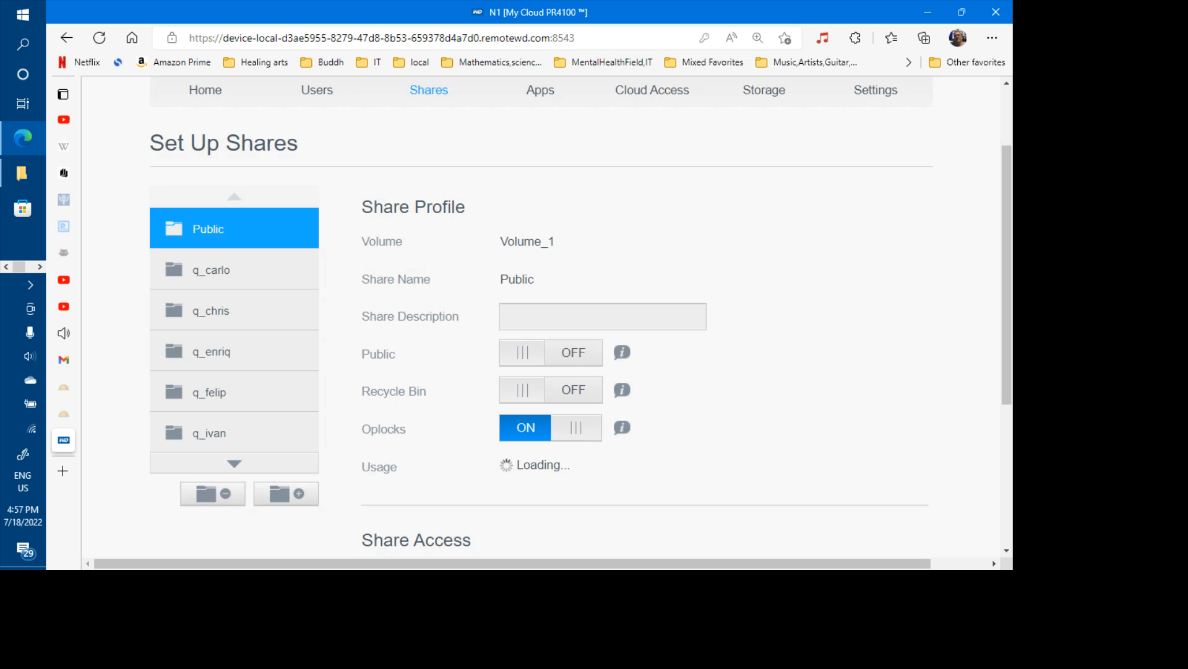
- Delete the shares q_carlo and q_chris together with their contents, confirming each deletion
{"action": "left_click", "coordinate": [210, 270]}
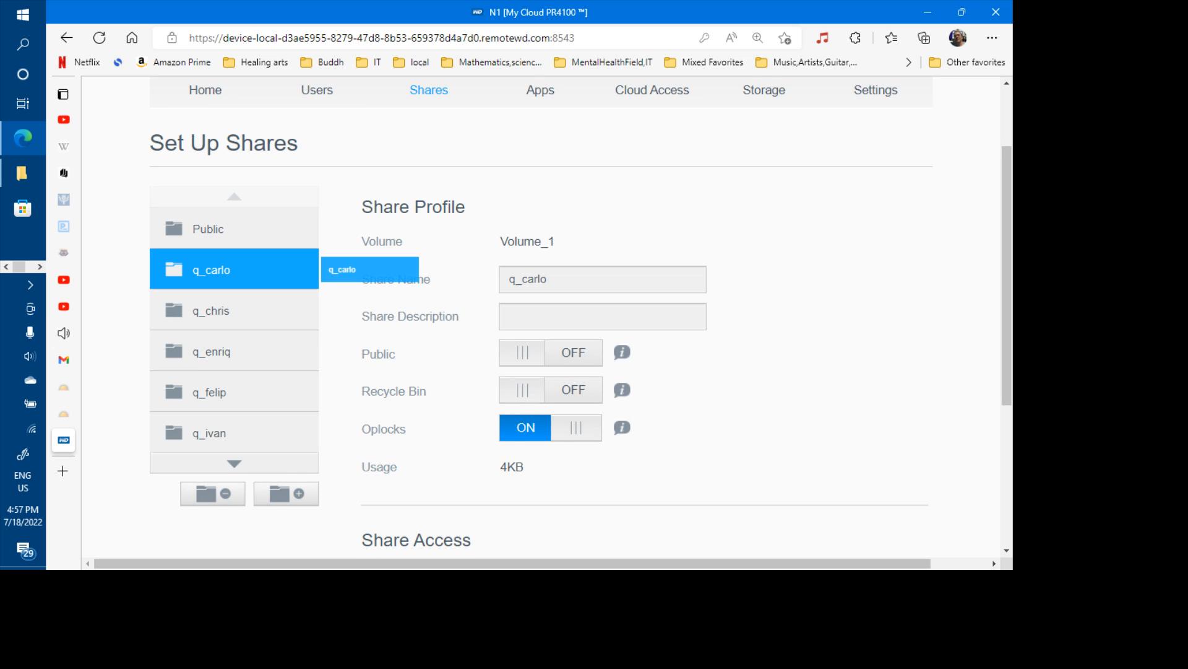
{"action": "left_click", "coordinate": [210, 494]}
{"action": "key", "text": "Return"}
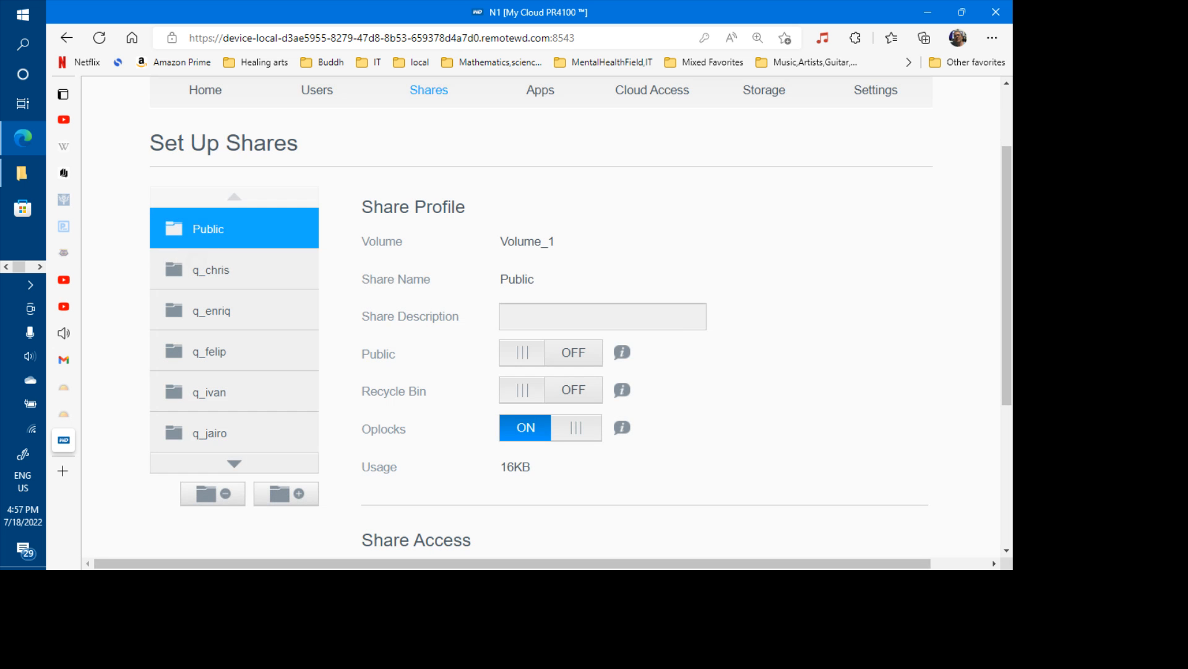
{"action": "left_click", "coordinate": [210, 270]}
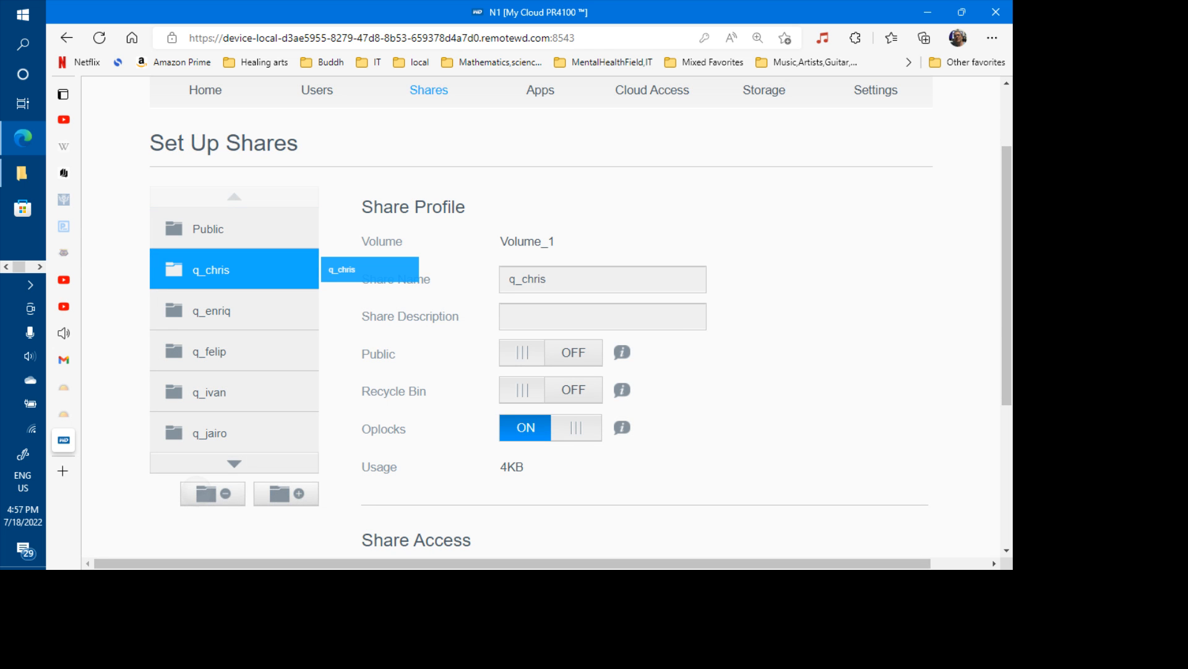
{"action": "left_click", "coordinate": [198, 492]}
{"action": "left_click", "coordinate": [709, 341]}
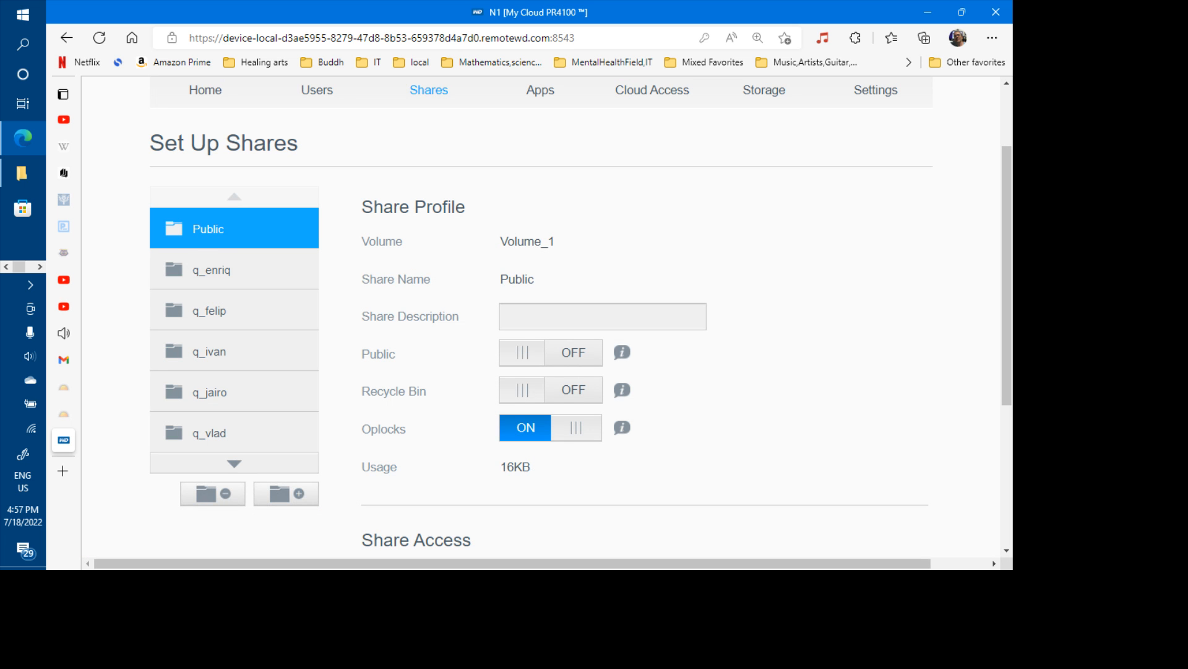
- Delete the shares q_enriq and q_felip together with their contents, confirming each deletion
{"action": "left_click", "coordinate": [210, 270]}
{"action": "left_click", "coordinate": [198, 492]}
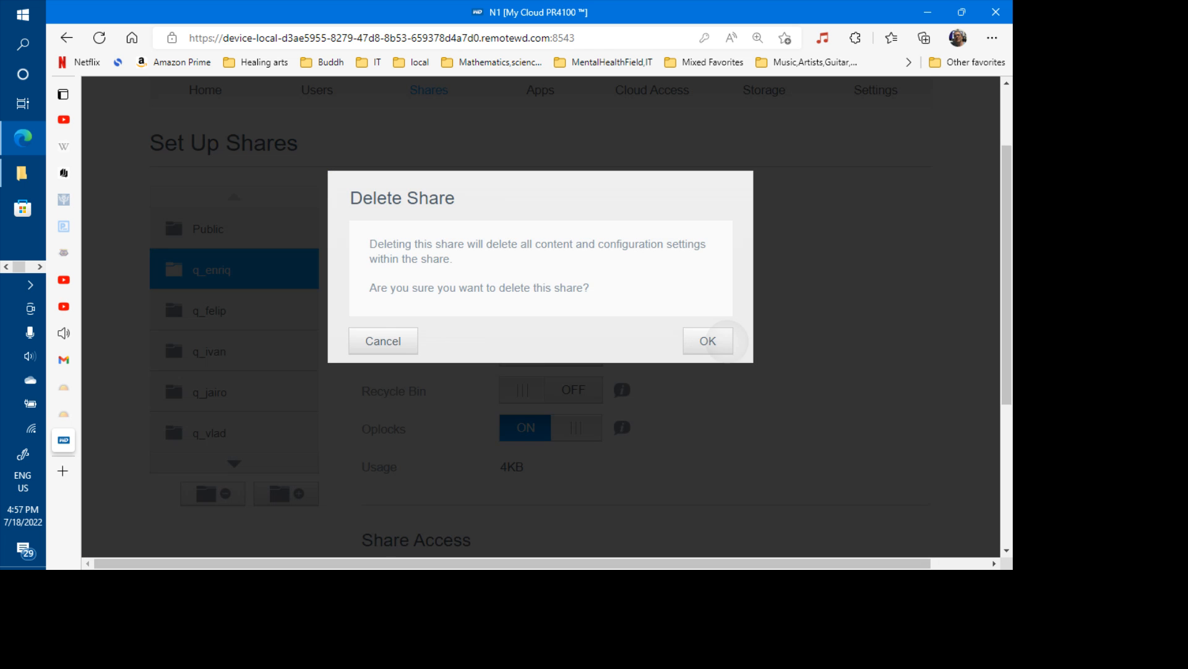
{"action": "left_click", "coordinate": [709, 340]}
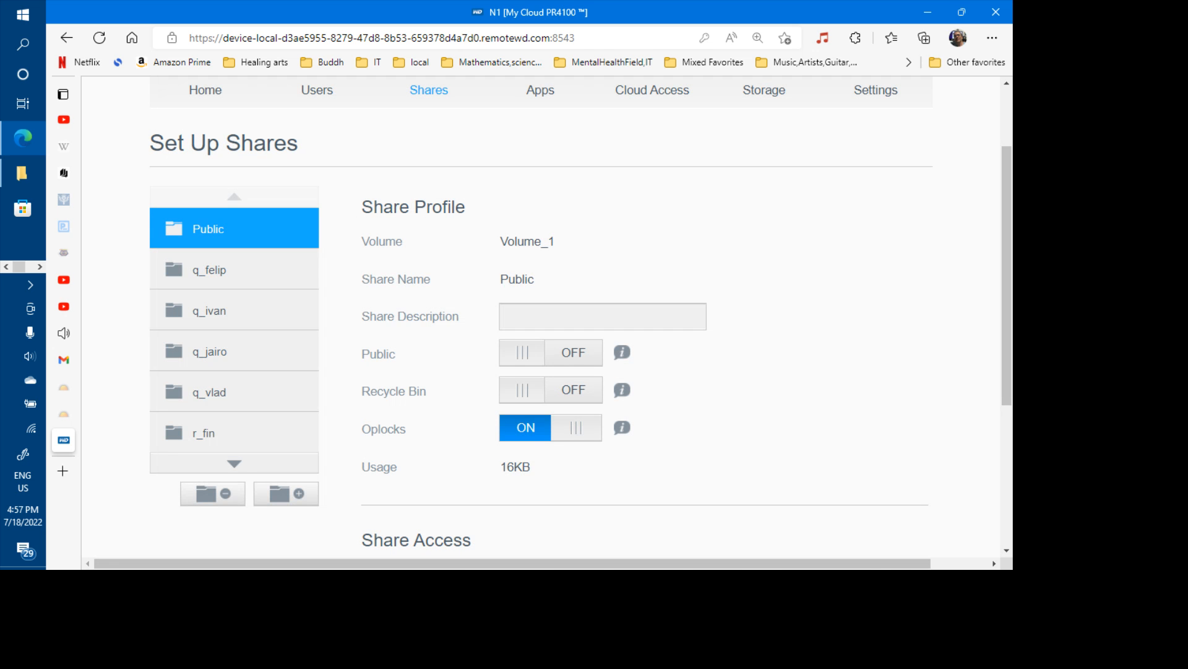
{"action": "left_click", "coordinate": [211, 270]}
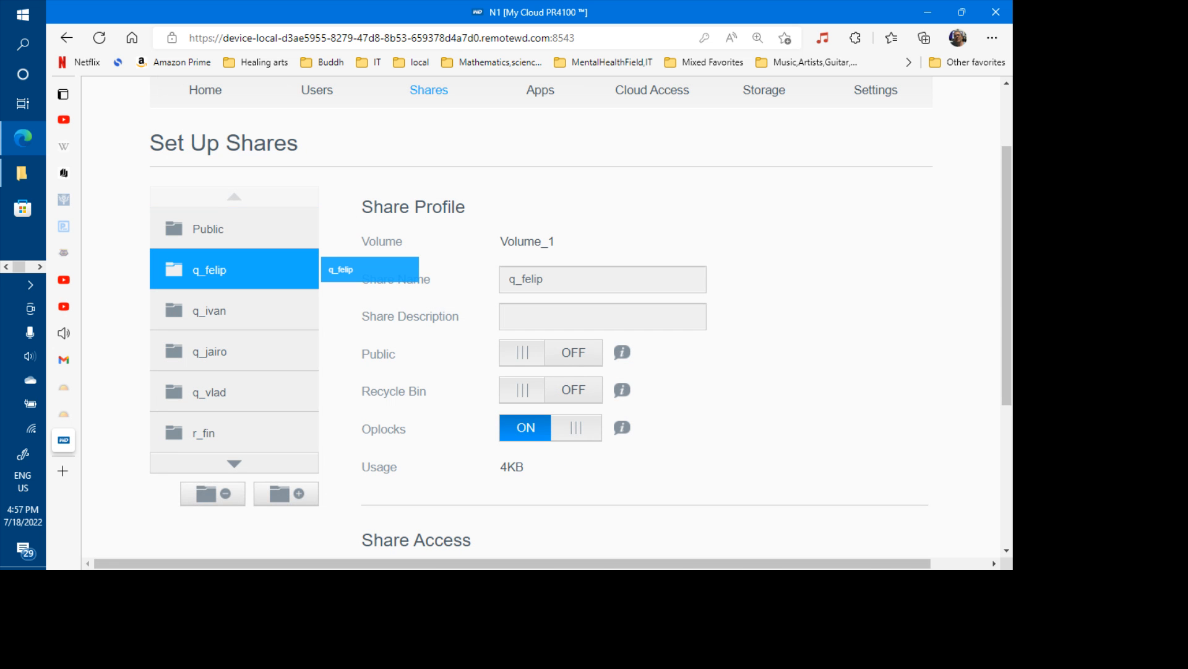
{"action": "left_click", "coordinate": [205, 493]}
{"action": "left_click", "coordinate": [708, 340]}
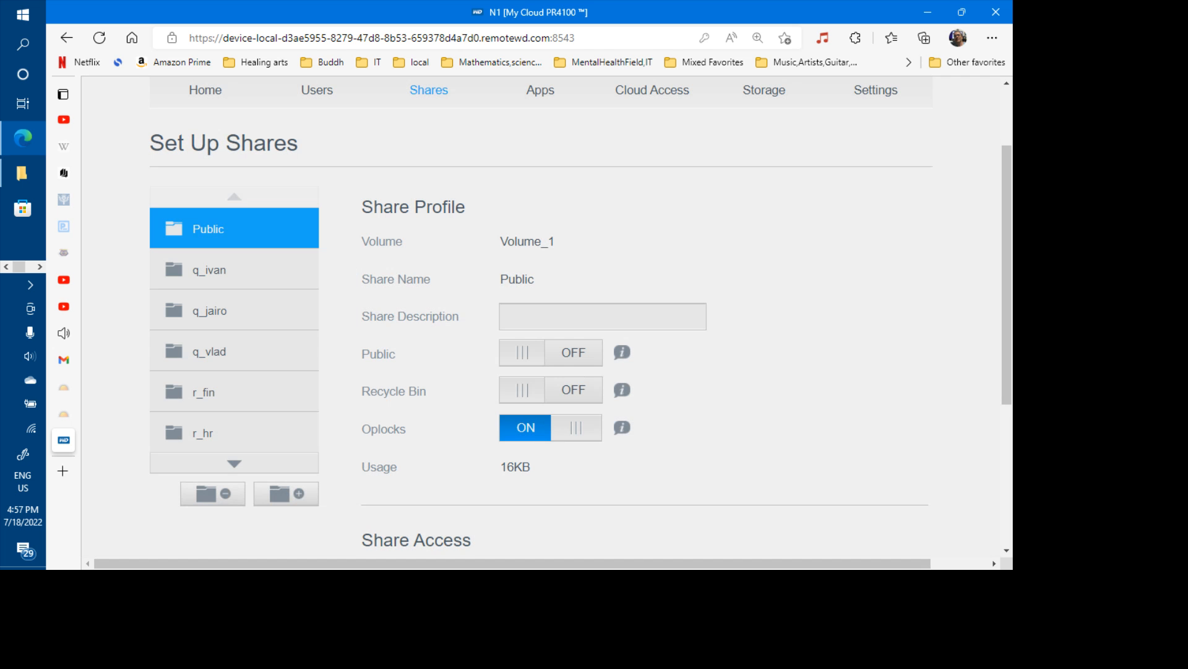
- Delete the remaining q_ shares, q_ivan, q_jairo and q_vlad, together with their contents, confirming each deletion
{"action": "left_click", "coordinate": [186, 270]}
{"action": "left_click", "coordinate": [212, 493]}
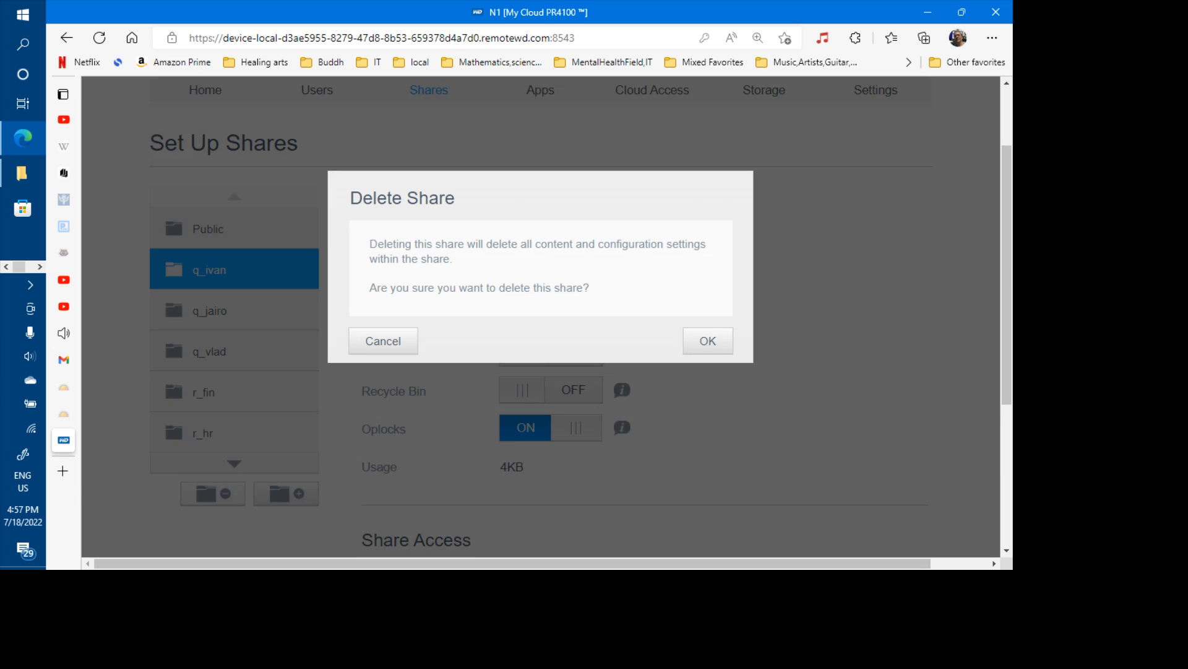
{"action": "left_click", "coordinate": [707, 340]}
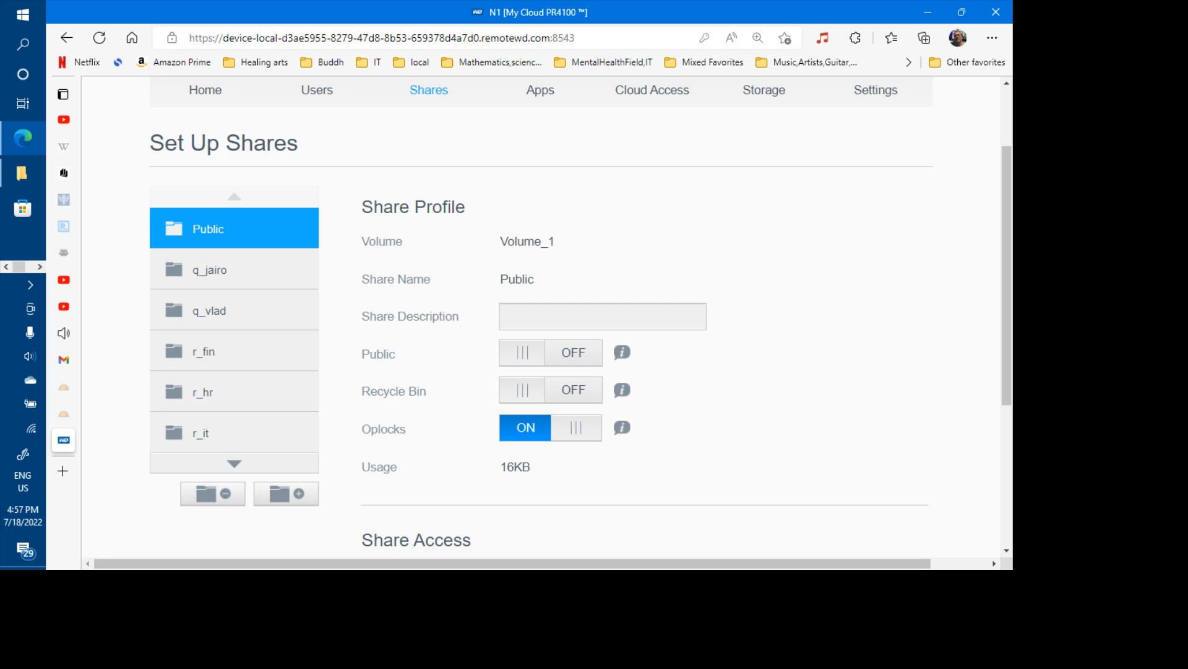
{"action": "left_click", "coordinate": [209, 270]}
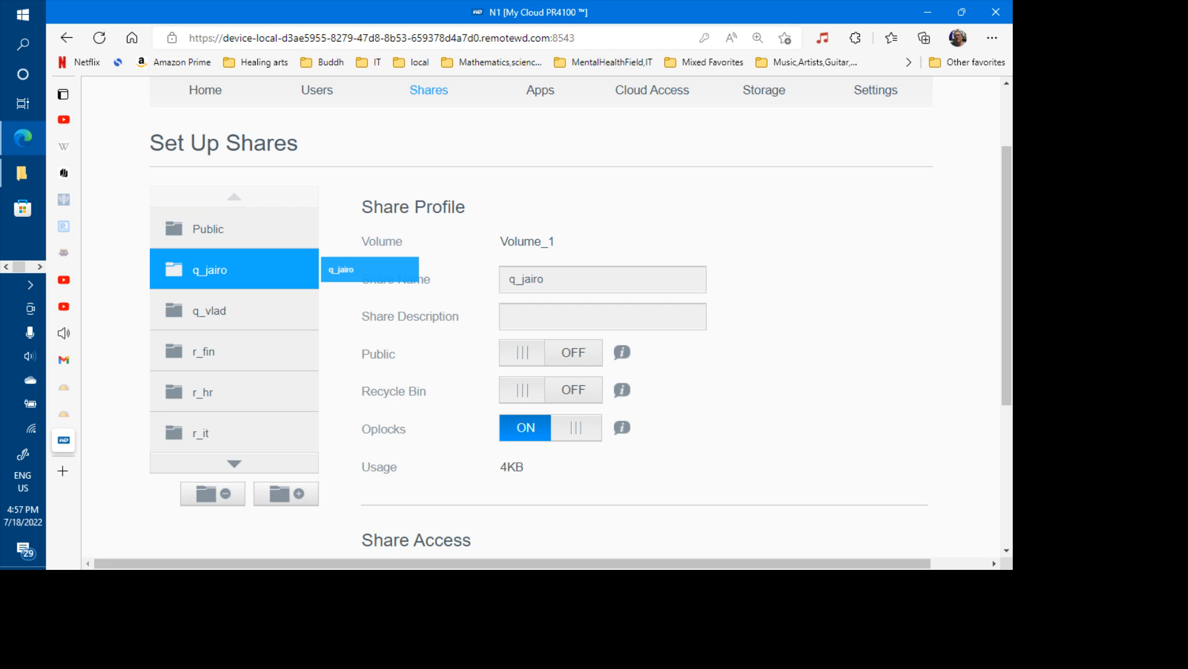
{"action": "left_click", "coordinate": [213, 493]}
{"action": "left_click", "coordinate": [705, 340]}
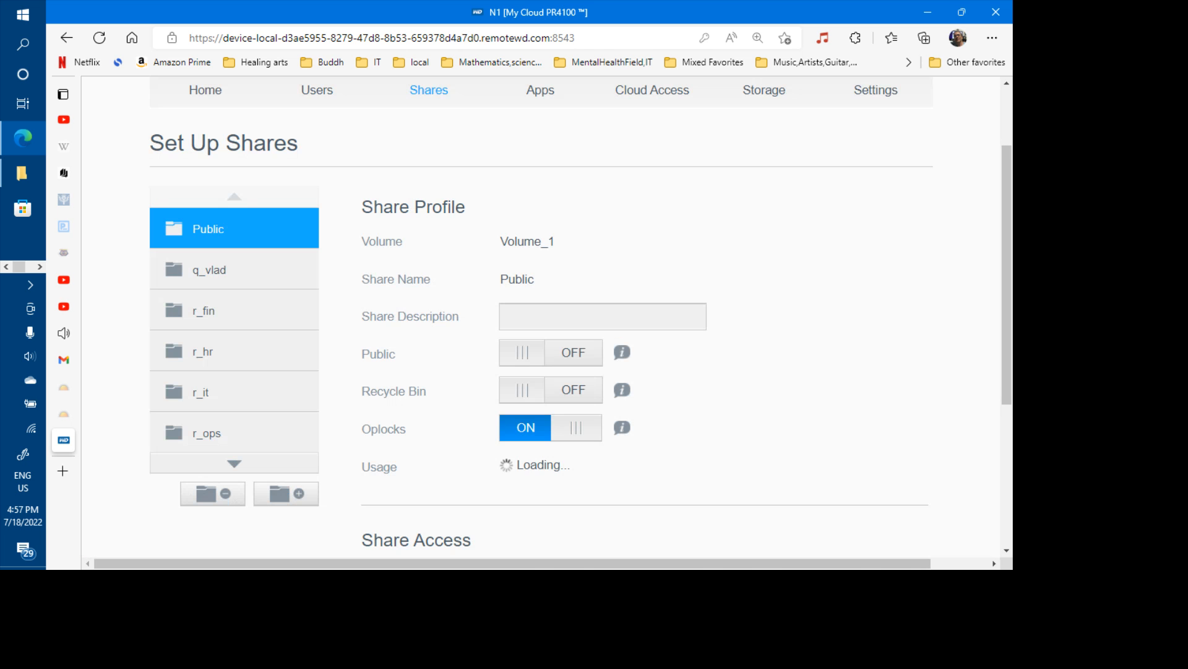
{"action": "left_click", "coordinate": [210, 269]}
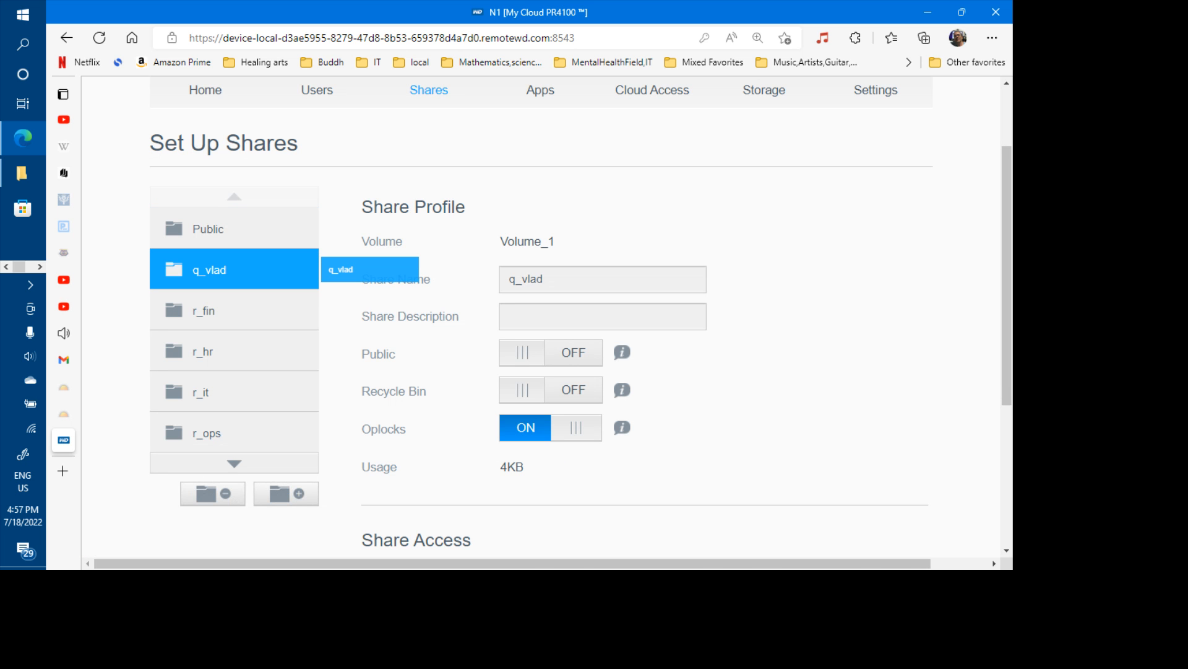
{"action": "left_click", "coordinate": [213, 494]}
{"action": "left_click", "coordinate": [707, 339]}
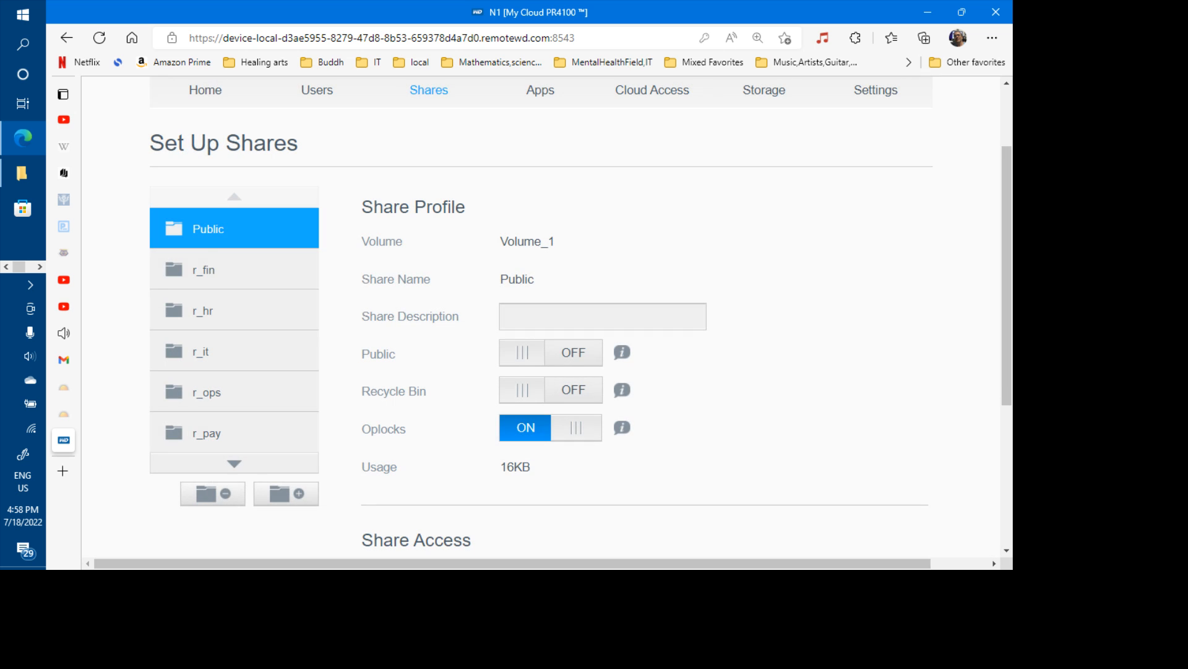
- Delete the shares r_fin and r_hr together with their contents, confirming each deletion
{"action": "left_click", "coordinate": [210, 270]}
{"action": "left_click", "coordinate": [213, 494]}
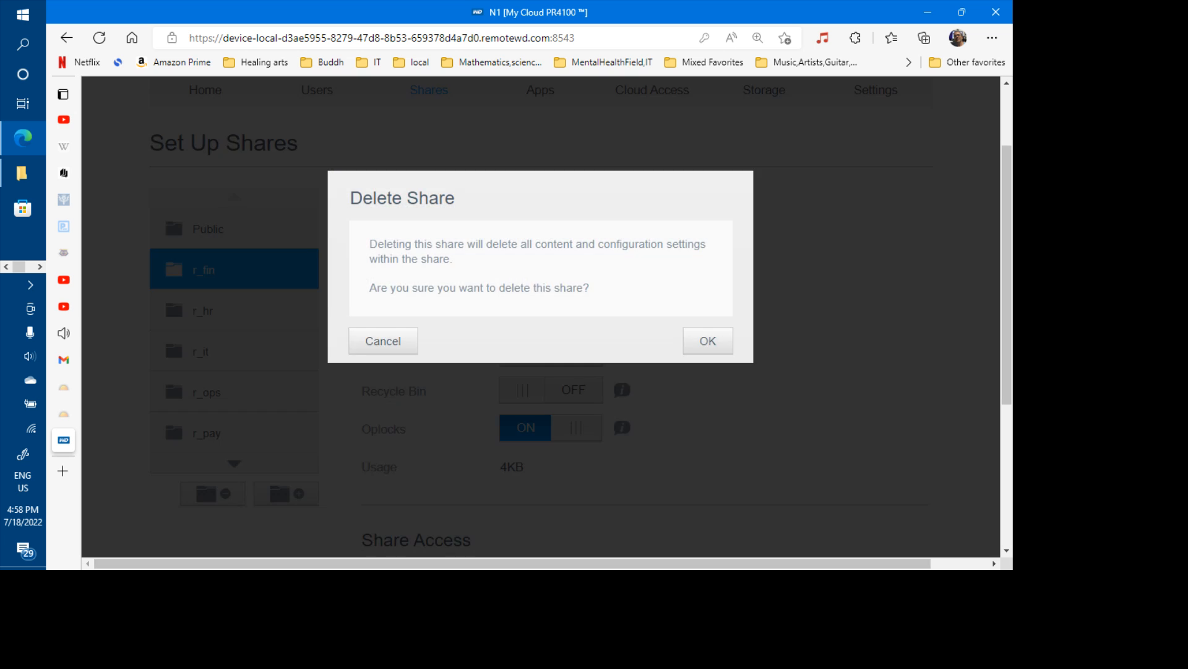
{"action": "left_click", "coordinate": [707, 340]}
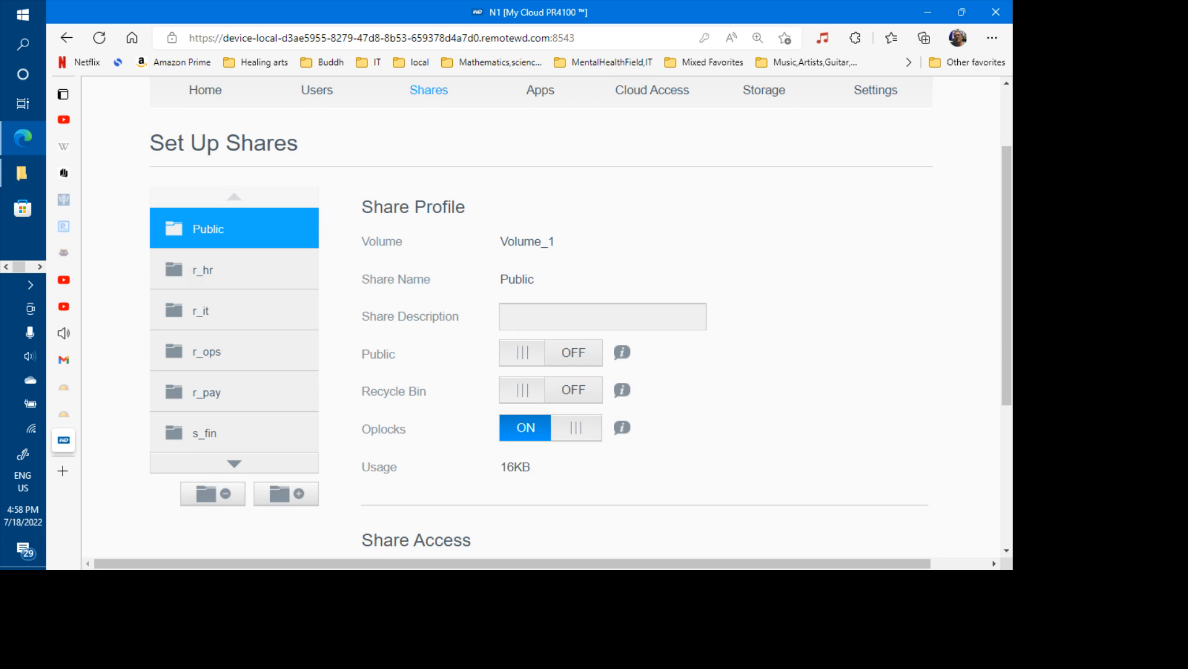
{"action": "left_click", "coordinate": [201, 272]}
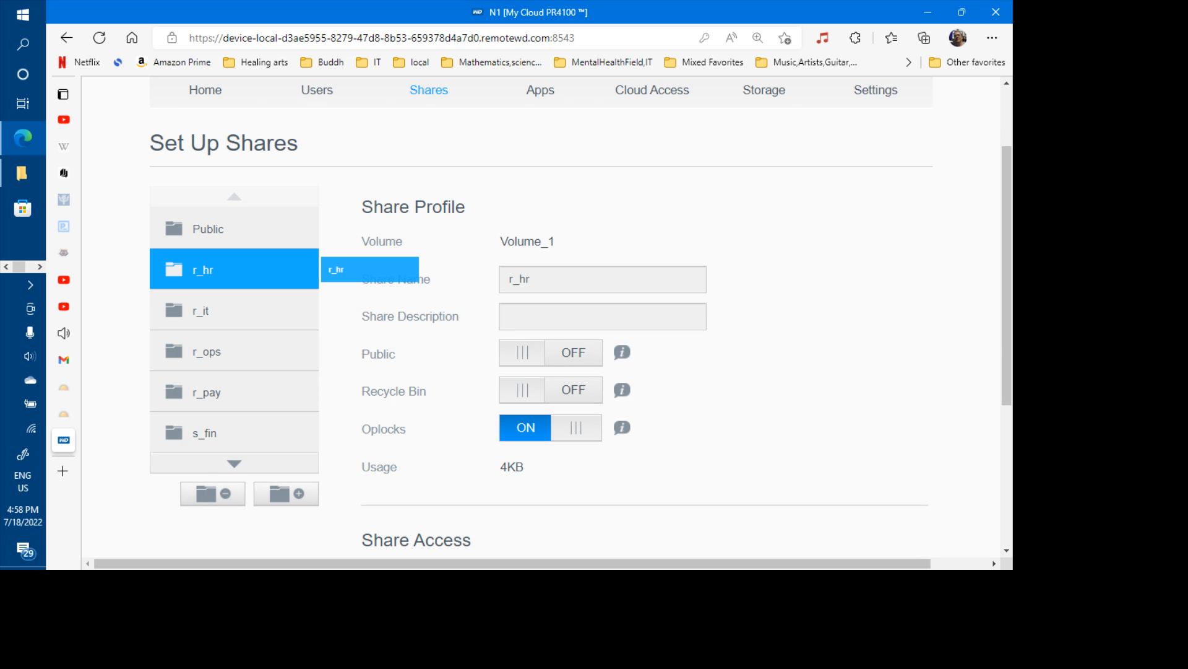
{"action": "left_click", "coordinate": [213, 494]}
{"action": "left_click", "coordinate": [708, 340]}
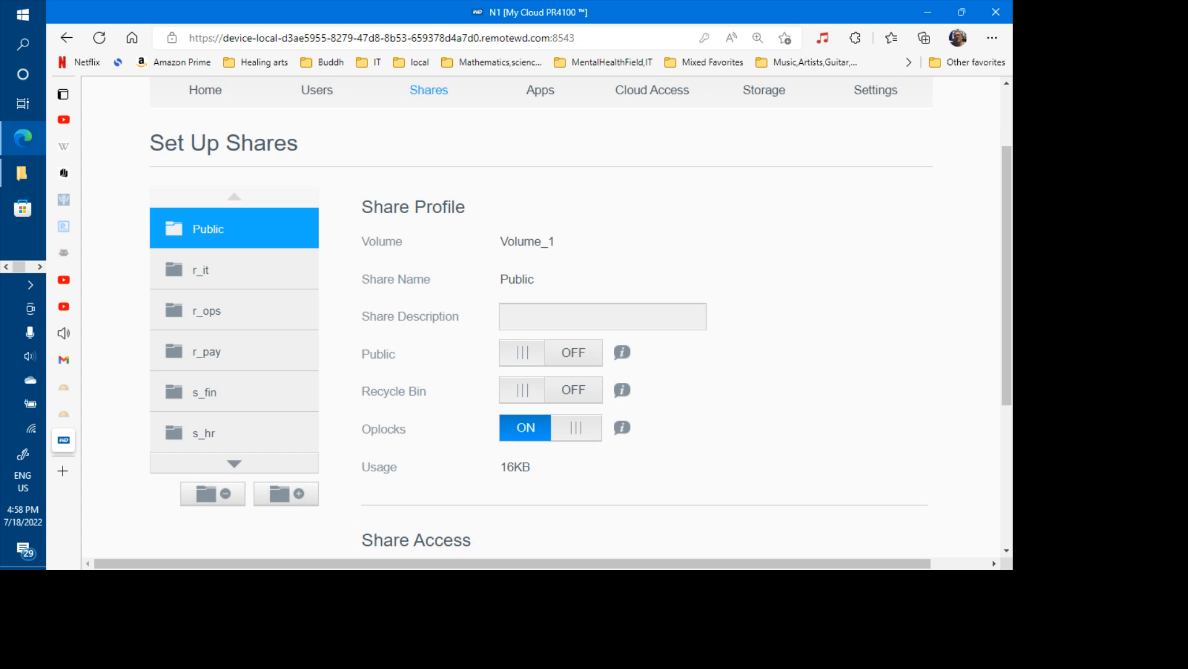
- Delete the remaining r_ shares, r_it, r_ops and r_pay, together with their contents, confirming each deletion
{"action": "left_click", "coordinate": [202, 269]}
{"action": "left_click", "coordinate": [213, 494]}
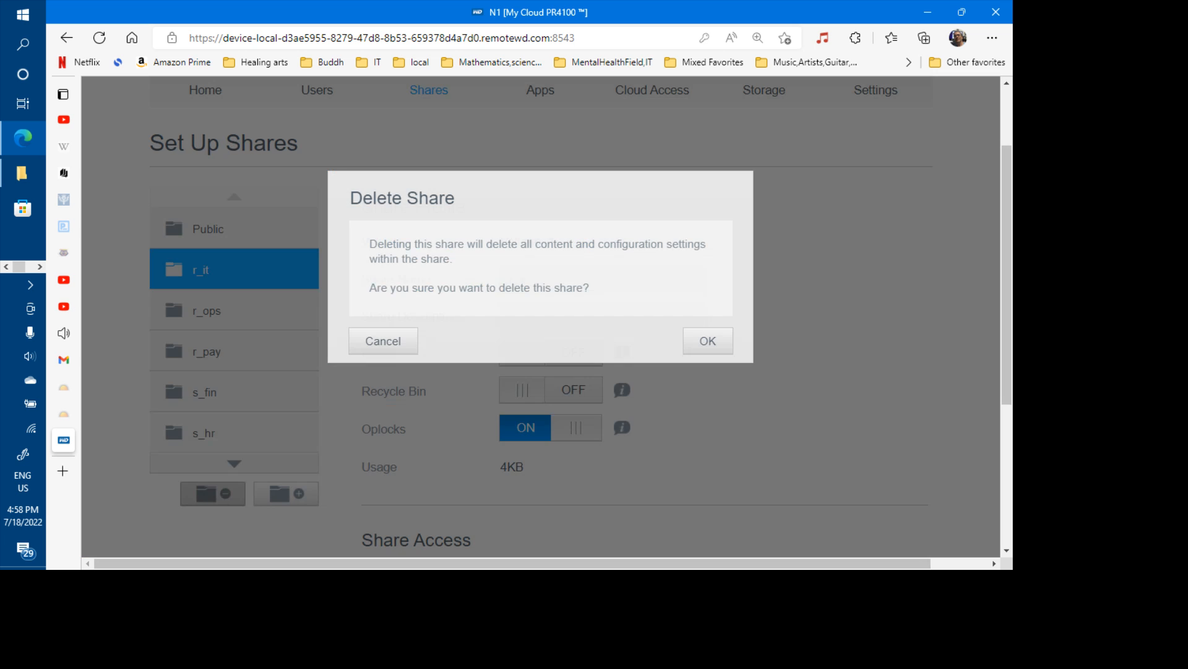
{"action": "left_click", "coordinate": [706, 340]}
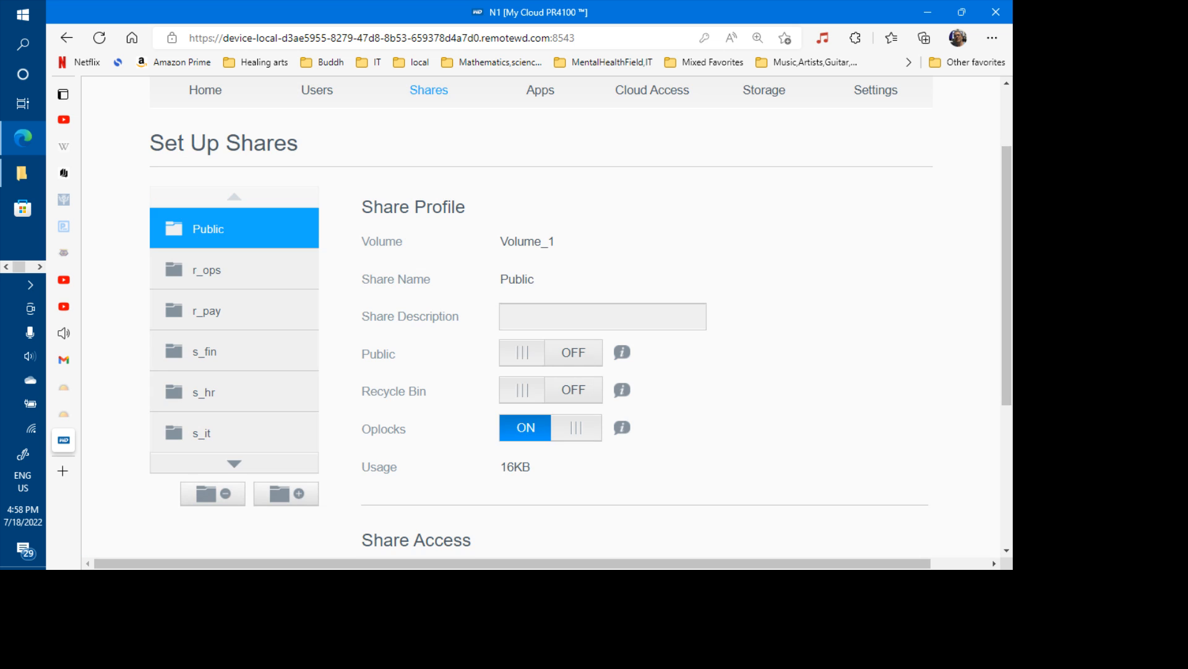
{"action": "left_click", "coordinate": [202, 269]}
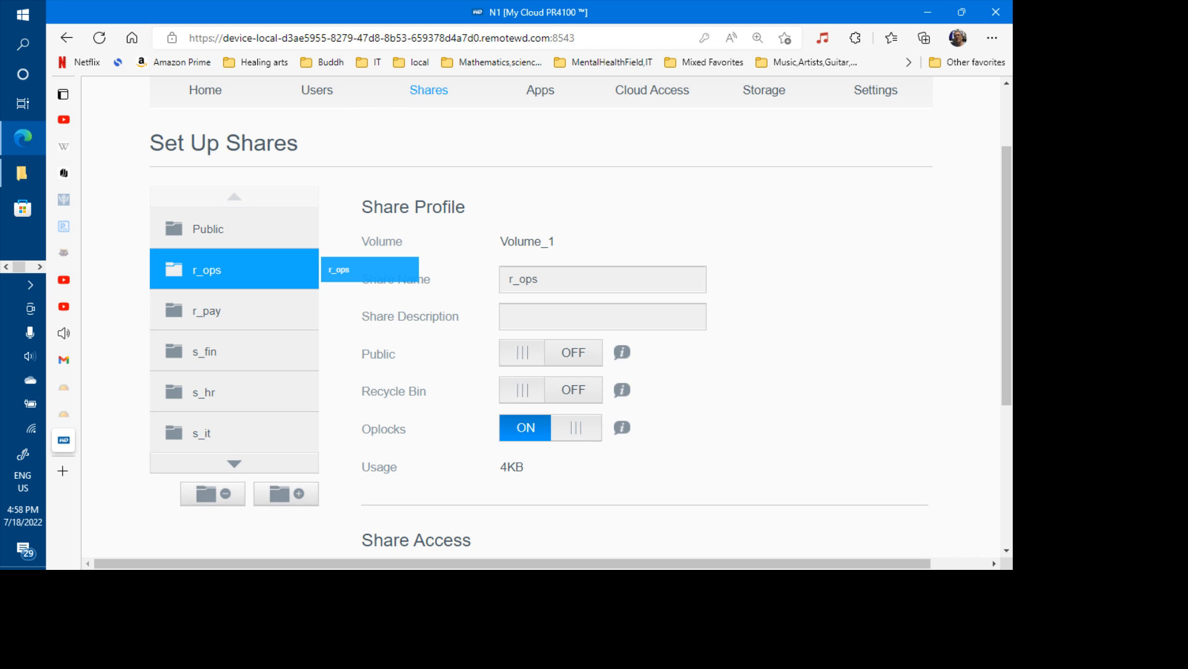
{"action": "left_click", "coordinate": [213, 494]}
{"action": "left_click", "coordinate": [706, 340]}
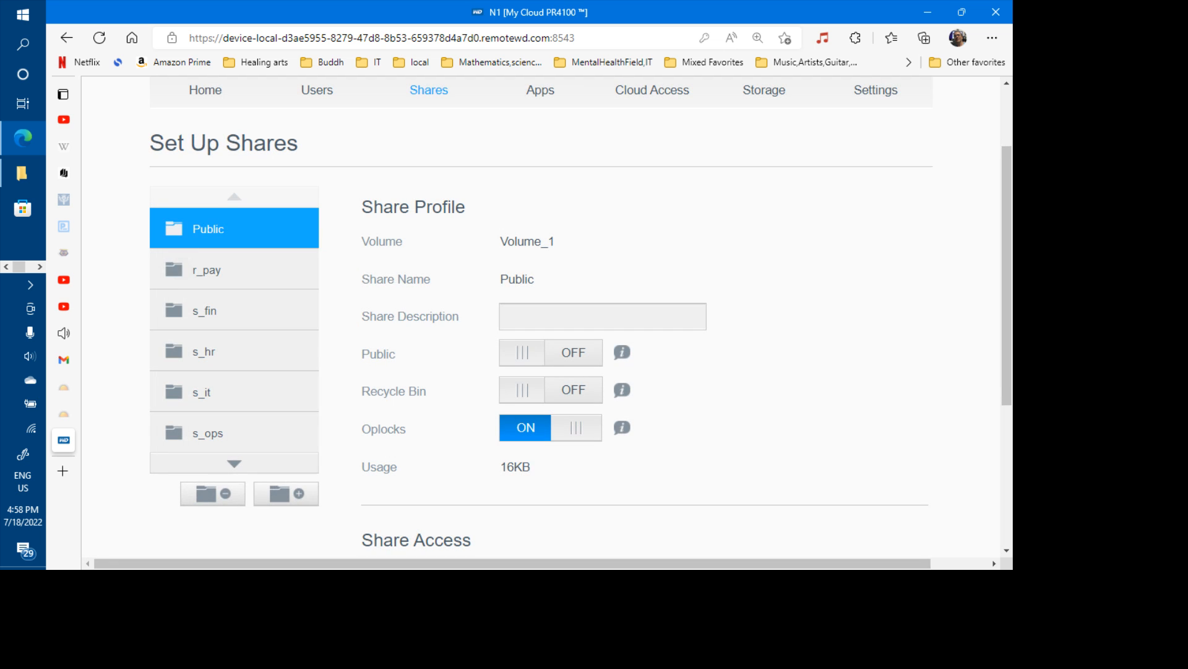
{"action": "left_click", "coordinate": [174, 267]}
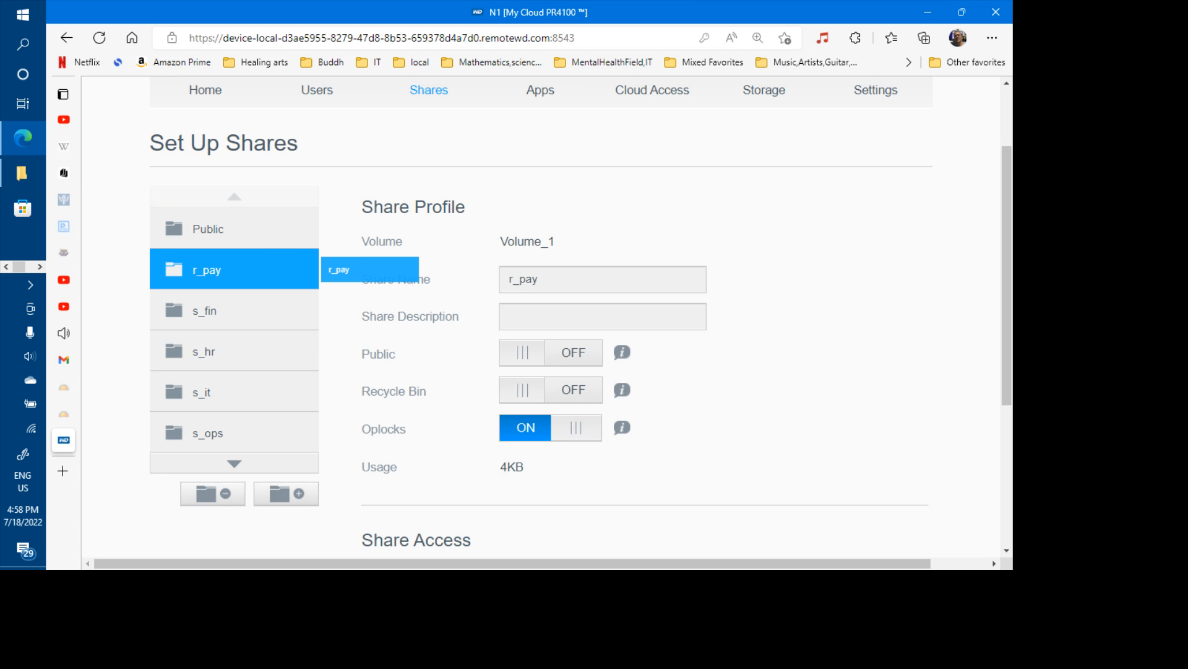
{"action": "left_click", "coordinate": [213, 494]}
{"action": "left_click", "coordinate": [706, 339]}
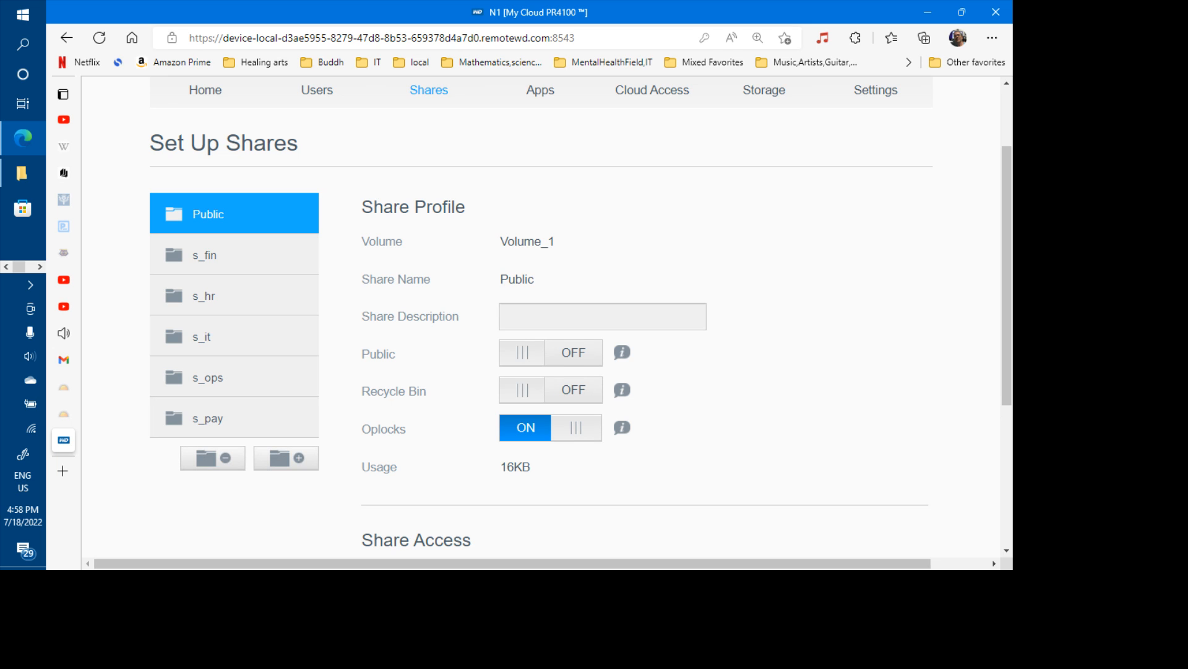
- Delete the shares s_fin and s_hr together with their contents, confirming each deletion
{"action": "left_click", "coordinate": [161, 351]}
{"action": "left_click", "coordinate": [234, 255]}
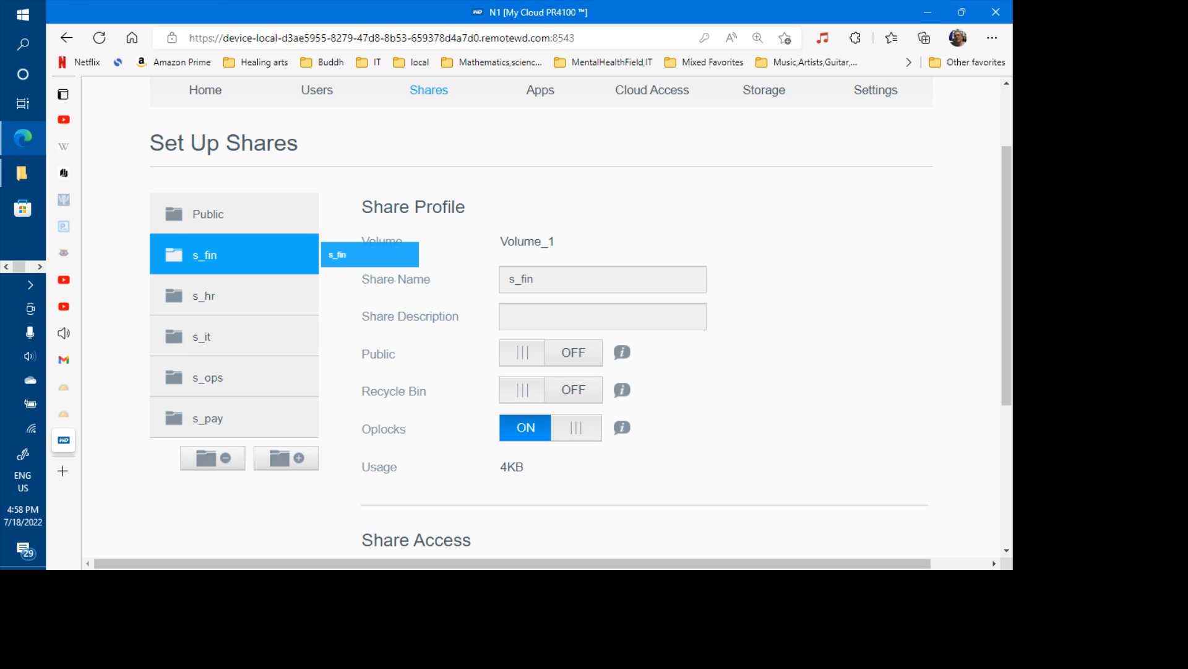
{"action": "left_click", "coordinate": [213, 458]}
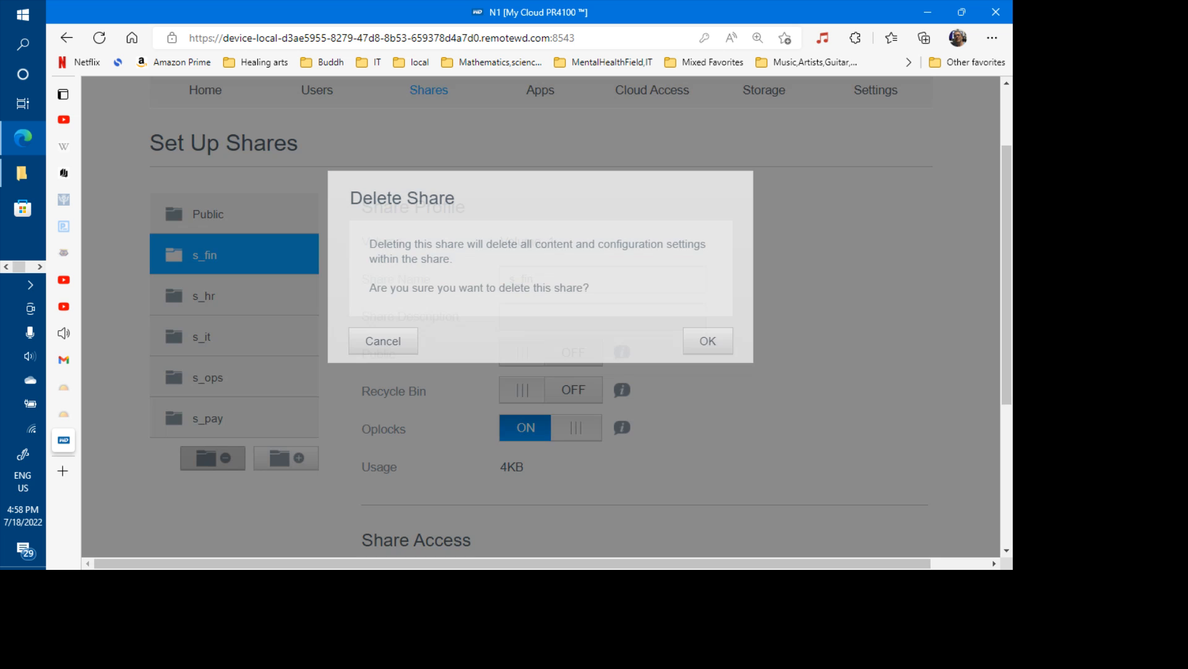
{"action": "left_click", "coordinate": [709, 341]}
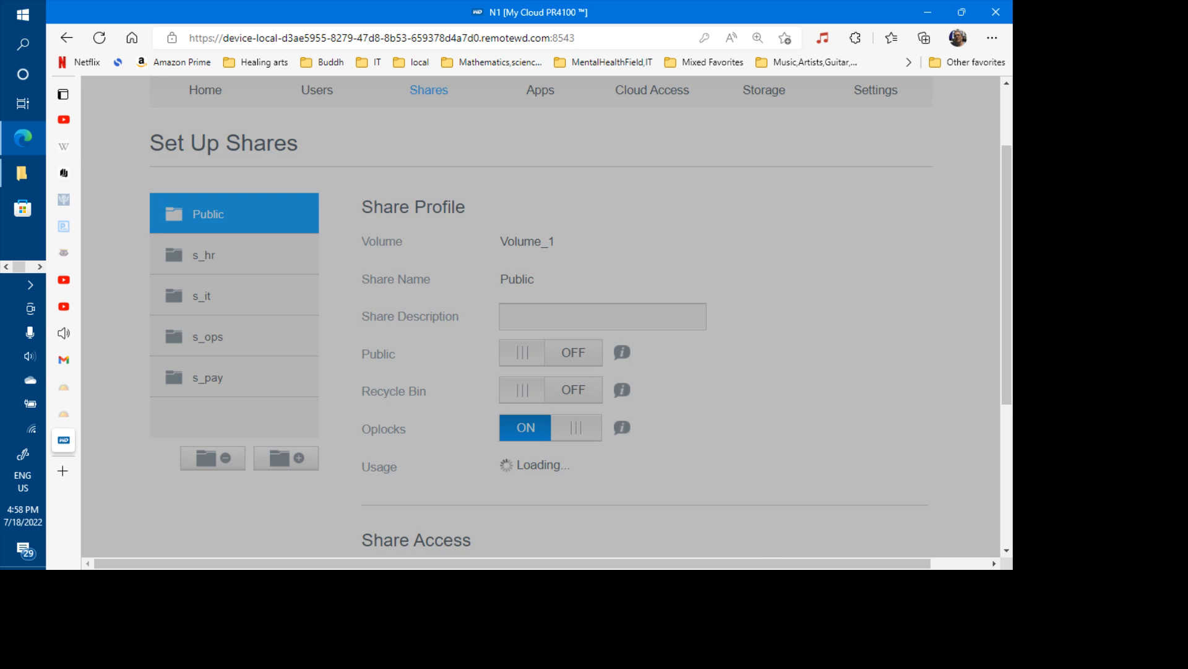
{"action": "left_click", "coordinate": [234, 255]}
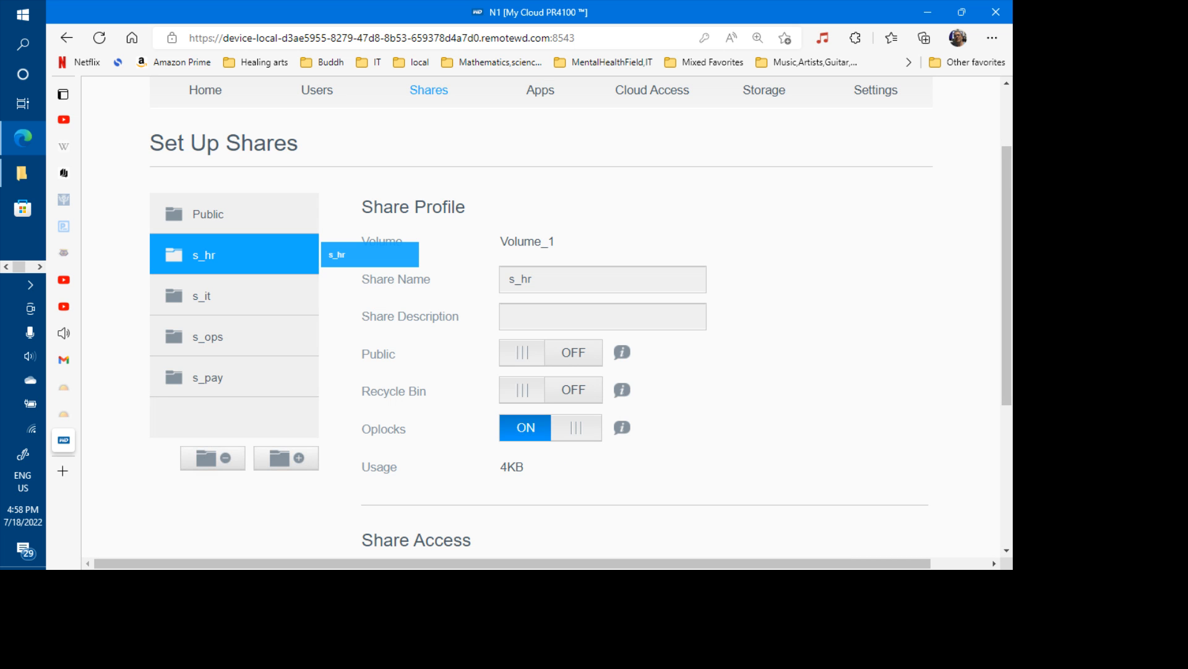
{"action": "left_click", "coordinate": [212, 458]}
{"action": "left_click", "coordinate": [707, 340]}
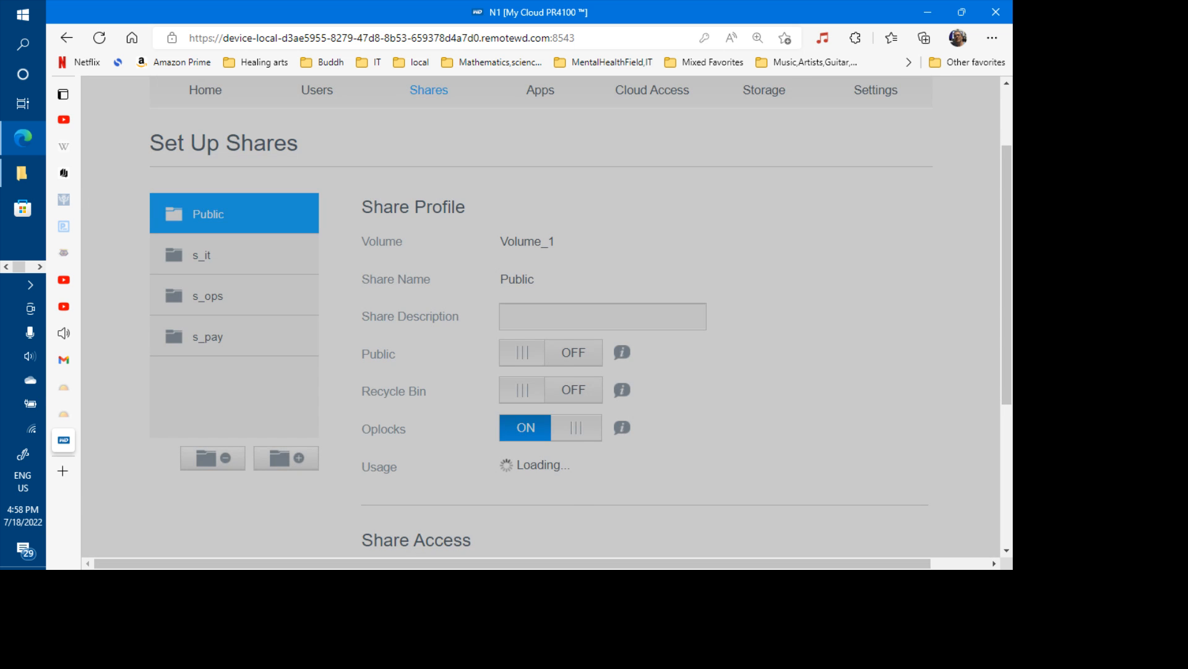
- Delete the remaining s_ shares, s_it, s_ops and s_pay, together with their contents, confirming each deletion
{"action": "left_click", "coordinate": [234, 254]}
{"action": "left_click", "coordinate": [212, 459]}
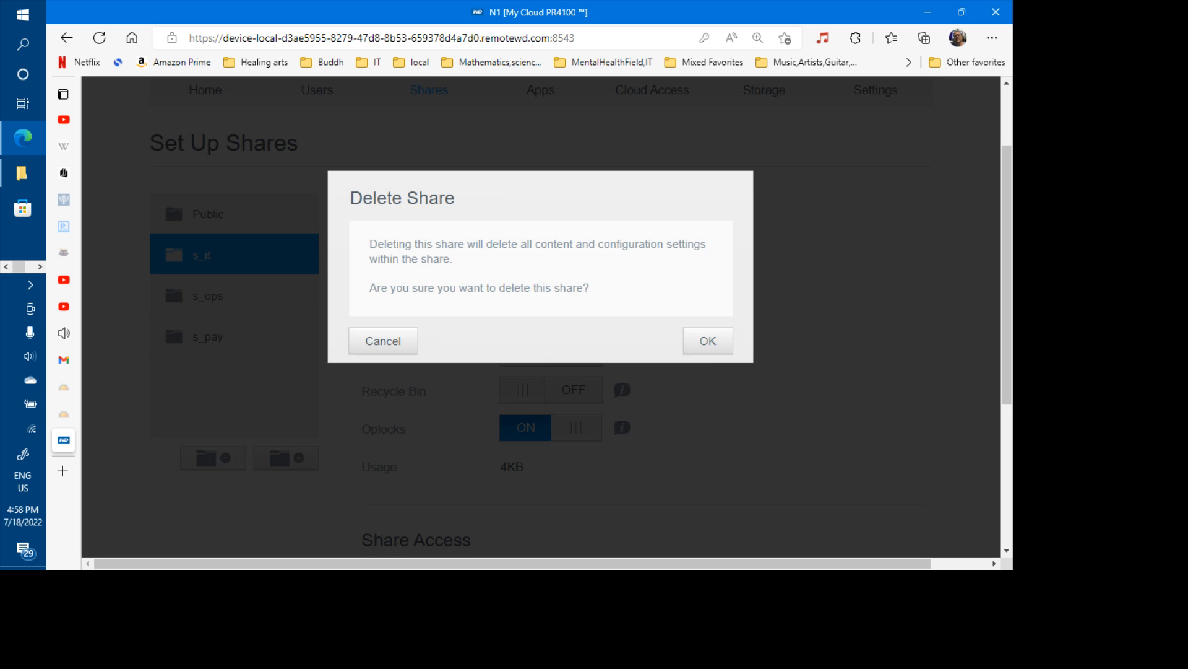
{"action": "left_click", "coordinate": [706, 339]}
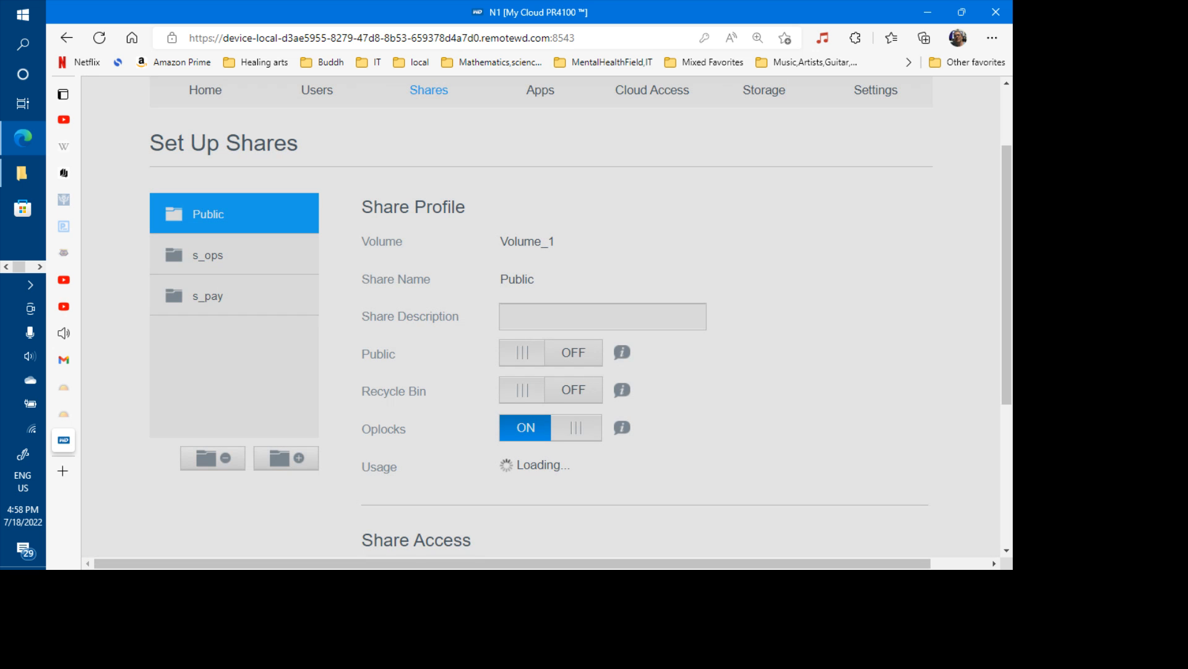
{"action": "left_click", "coordinate": [234, 255]}
{"action": "left_click", "coordinate": [204, 461]}
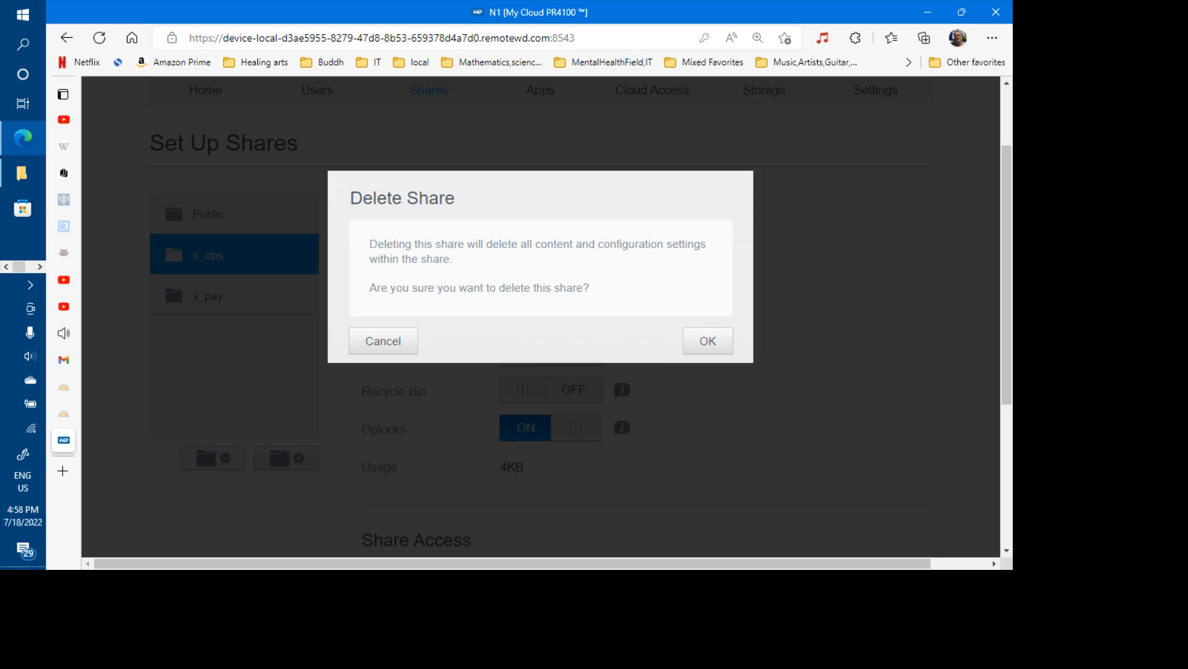
{"action": "left_click", "coordinate": [708, 340]}
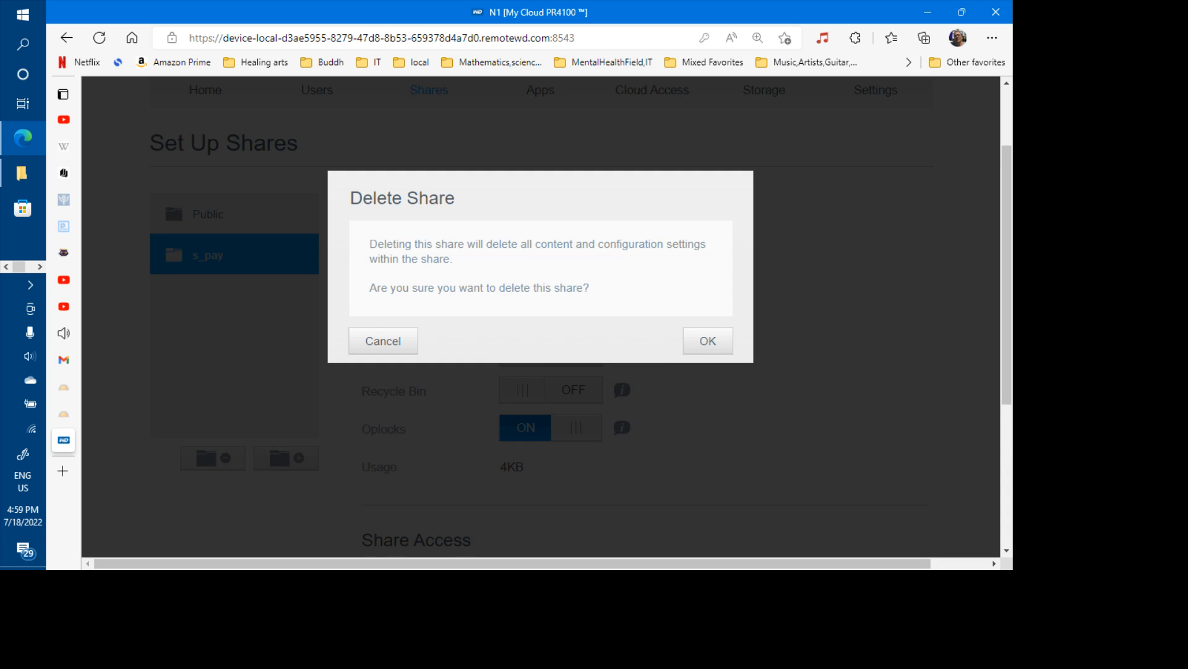
{"action": "left_click", "coordinate": [708, 340]}
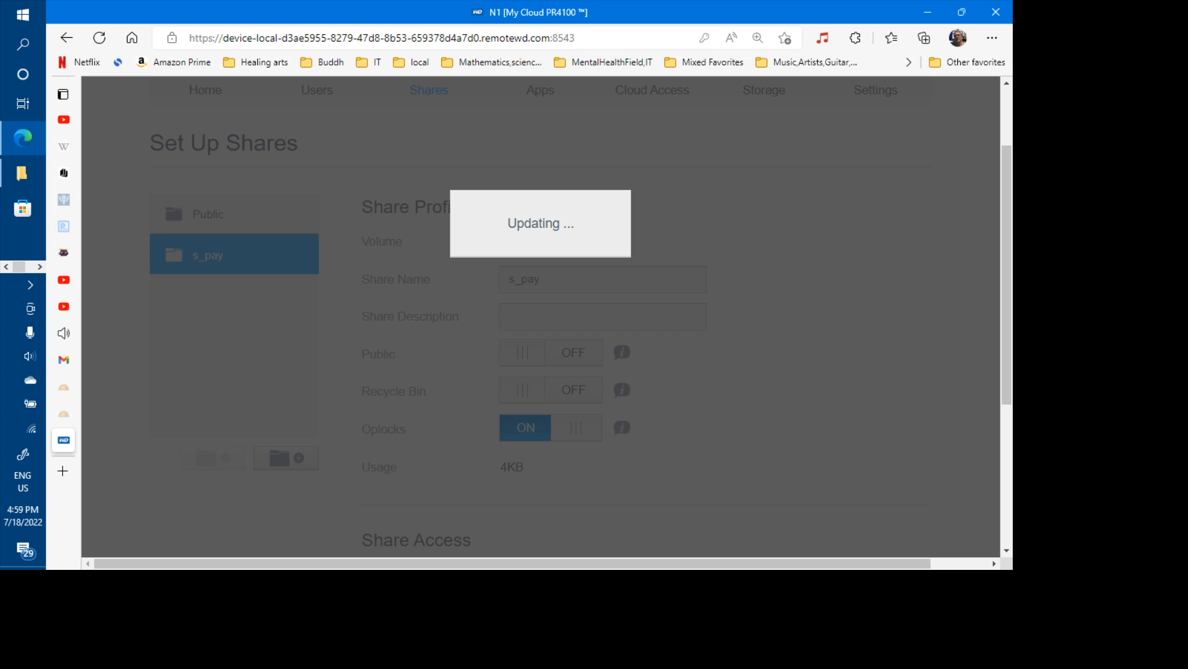
- Start importing multiple local network users from a list, with Overwrite Duplicate Accounts enabled
{"action": "scroll", "coordinate": [541, 317], "scroll_direction": "up", "scroll_amount": 1}
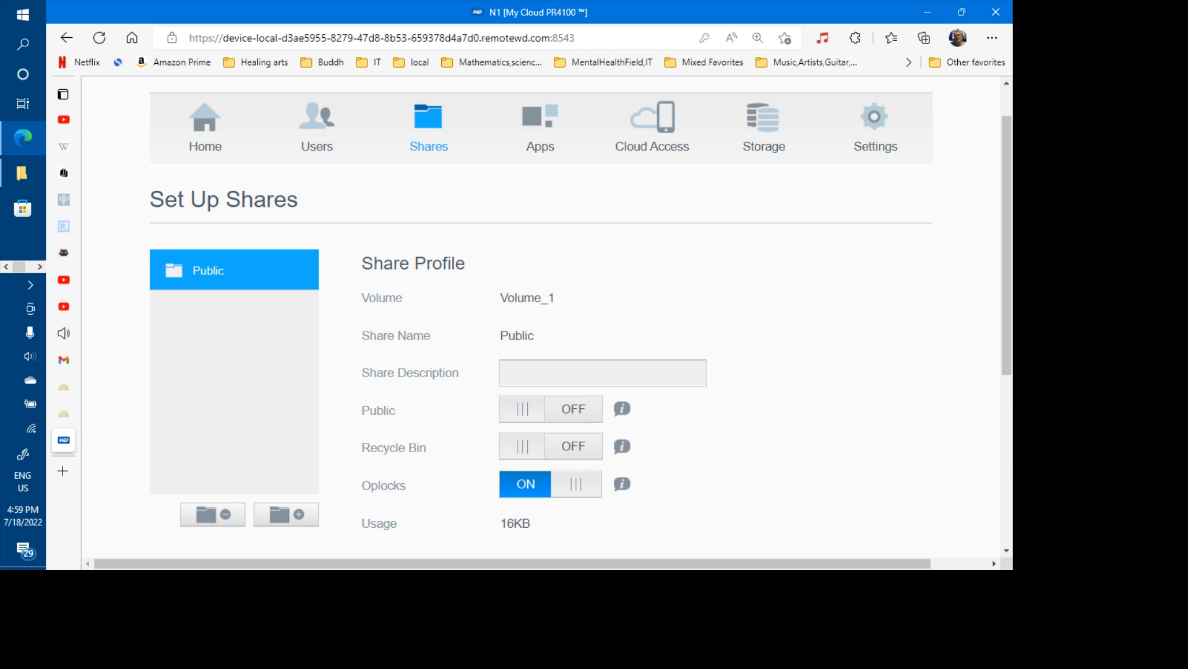
{"action": "left_click", "coordinate": [317, 127]}
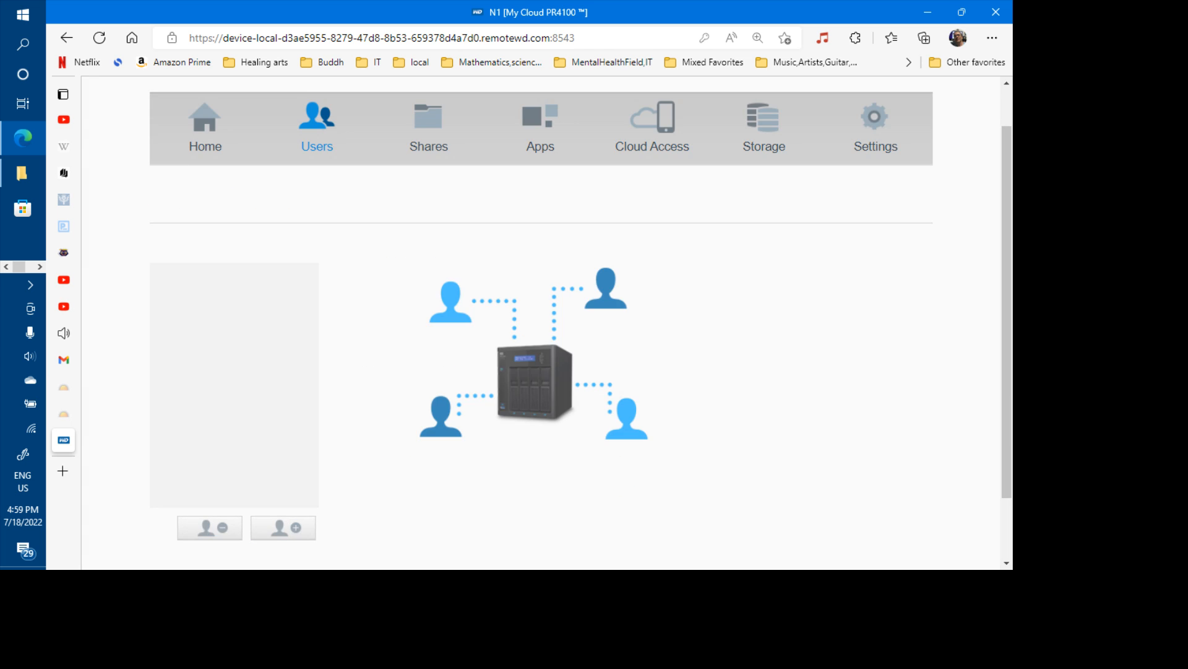
{"action": "scroll", "coordinate": [541, 323], "scroll_direction": "down", "scroll_amount": 1}
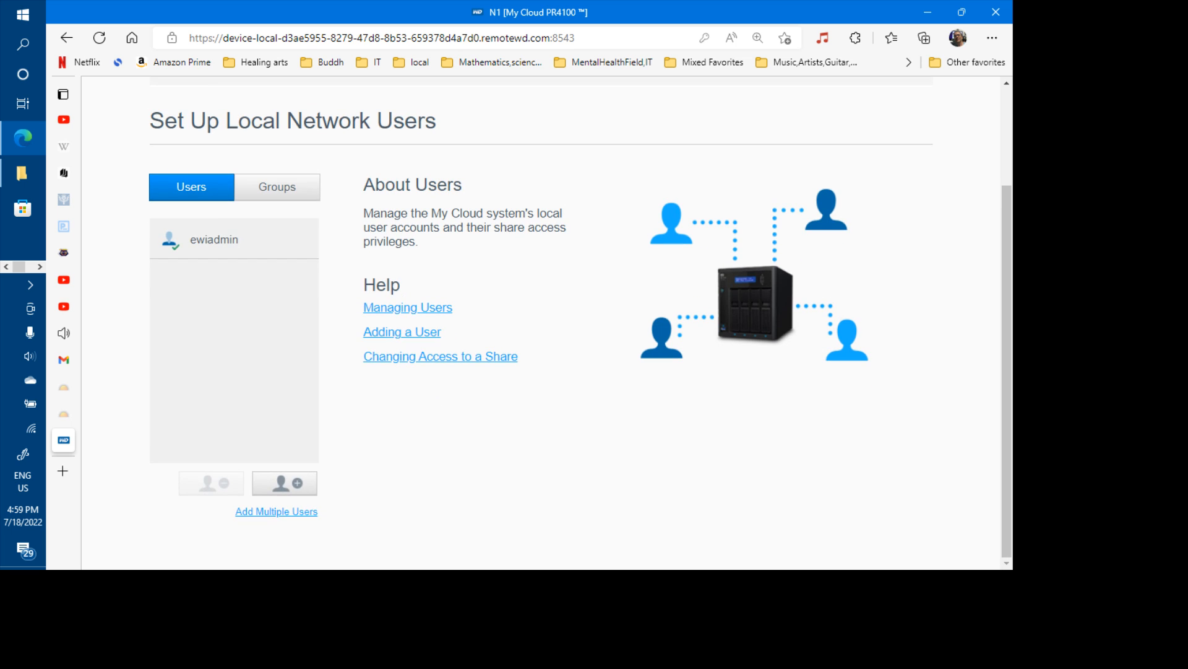
{"action": "left_click", "coordinate": [276, 511]}
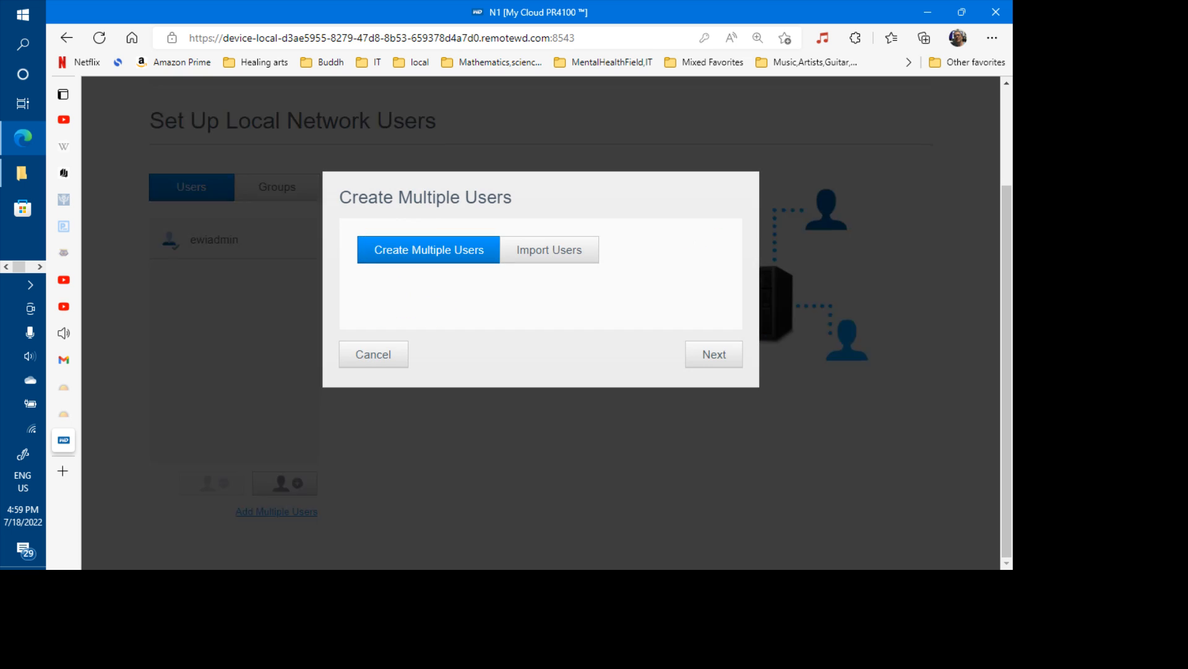
{"action": "left_click", "coordinate": [549, 250]}
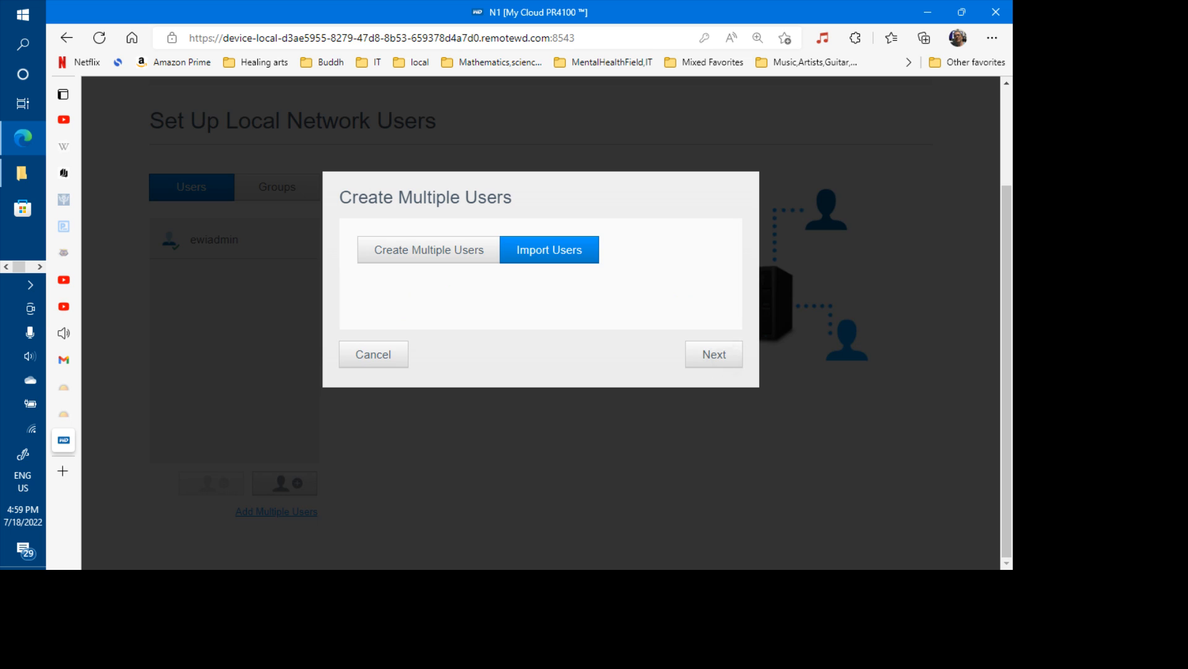
{"action": "left_click", "coordinate": [728, 363]}
{"action": "left_click", "coordinate": [361, 281]}
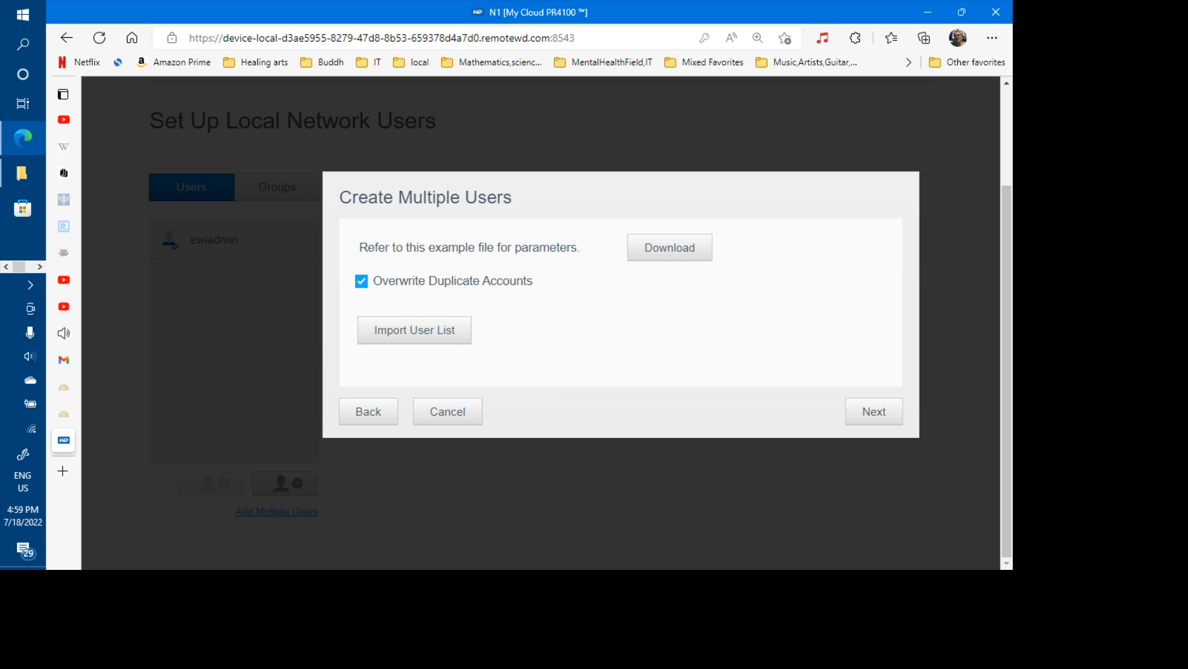
- Load Stage-11-add_user-felip-only.txt from the EWI NAS folder as the user list and apply the import
{"action": "left_click", "coordinate": [414, 330]}
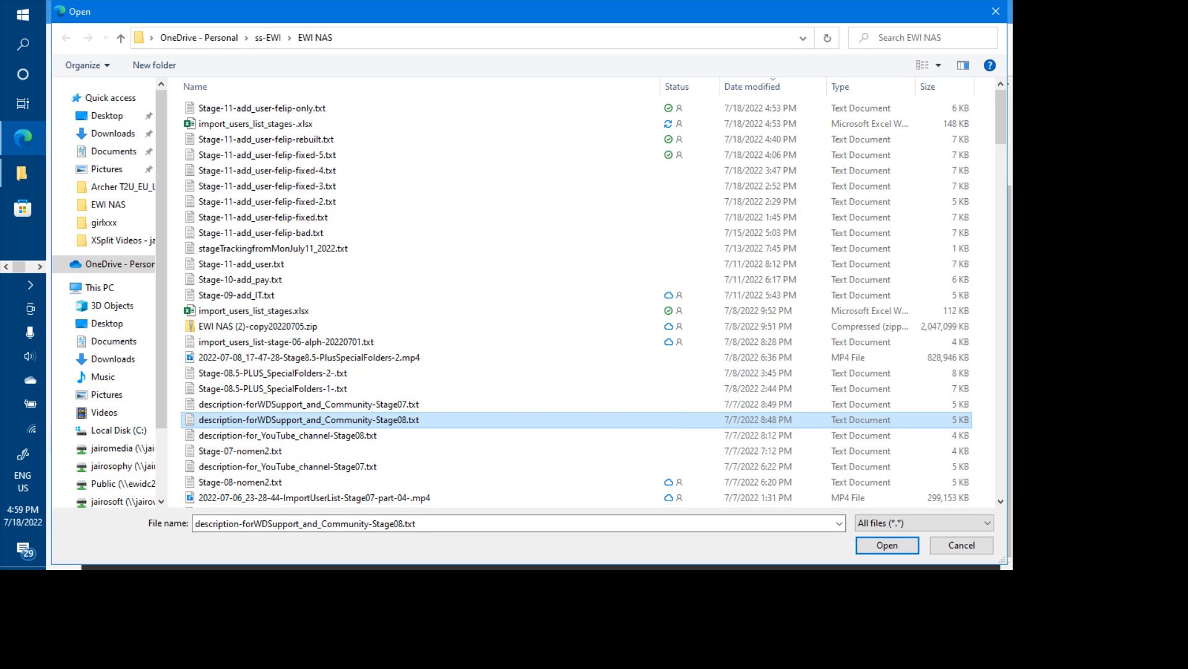
{"action": "left_click", "coordinate": [262, 108]}
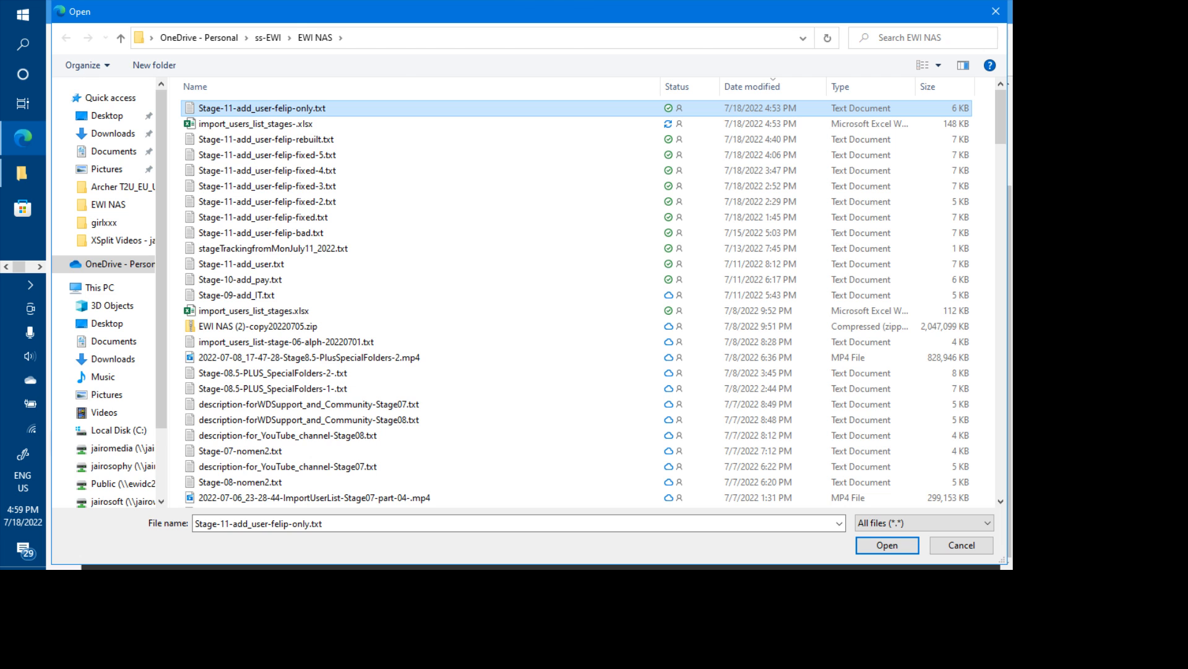
{"action": "left_click", "coordinate": [887, 546]}
{"action": "left_click", "coordinate": [874, 425]}
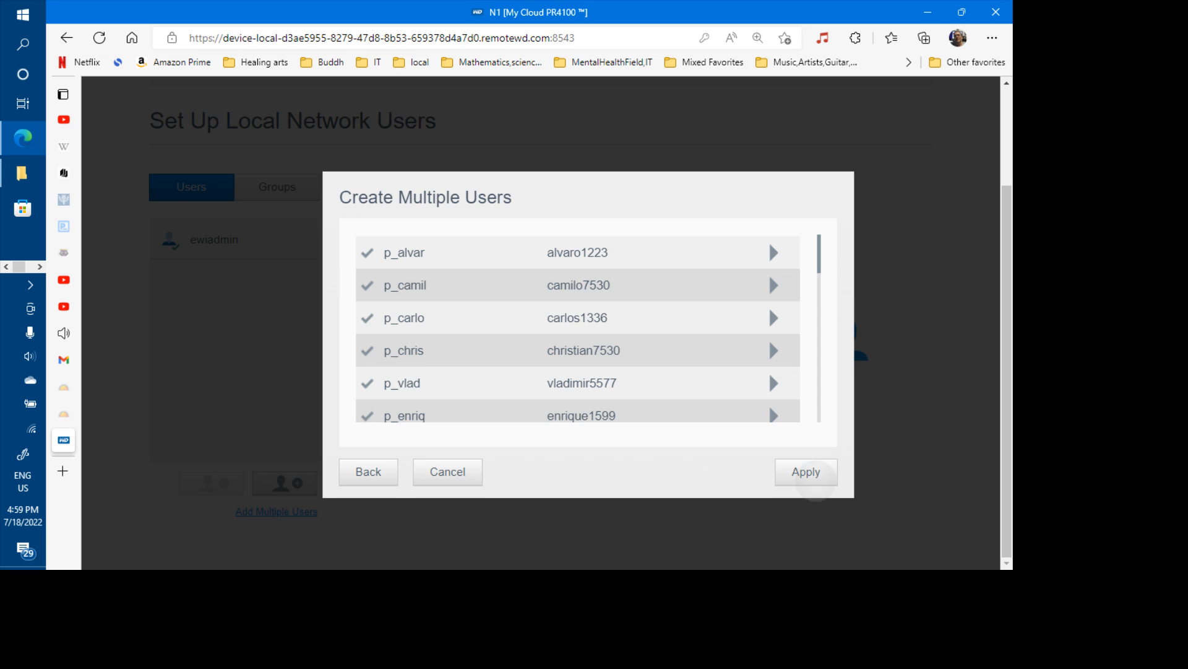
{"action": "left_click", "coordinate": [806, 472]}
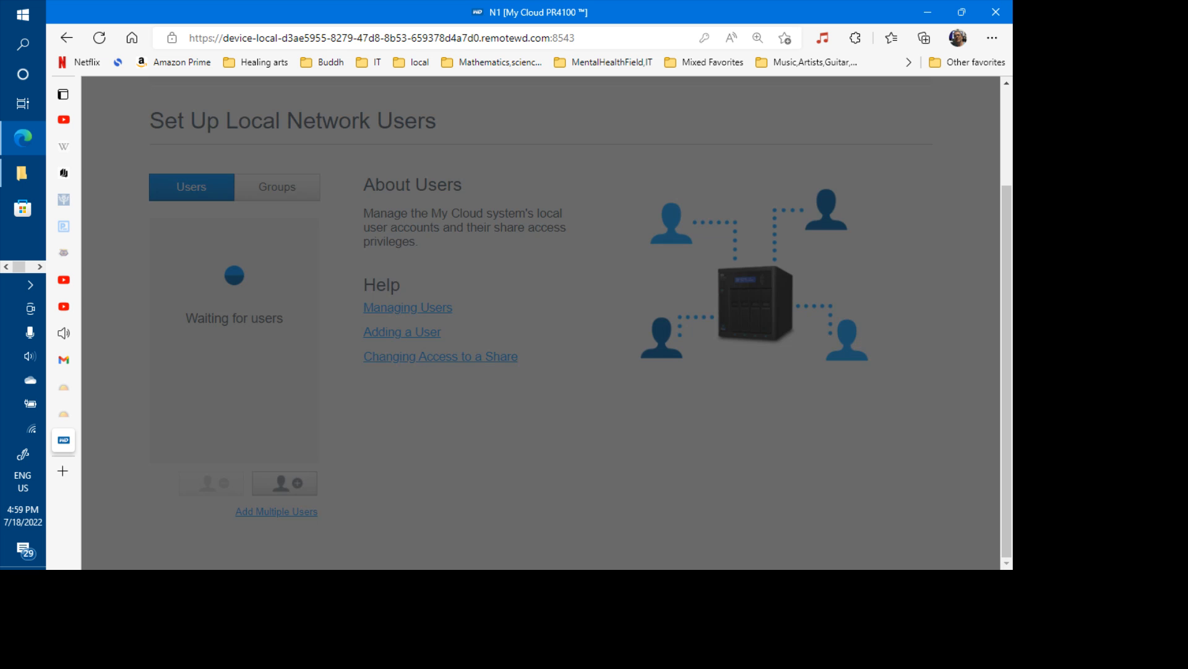
- Examine the share access settings of ewiadmin and the imported users p_alvar, p_camil and p_carlo
{"action": "scroll", "coordinate": [580, 325], "scroll_direction": "down", "scroll_amount": 1}
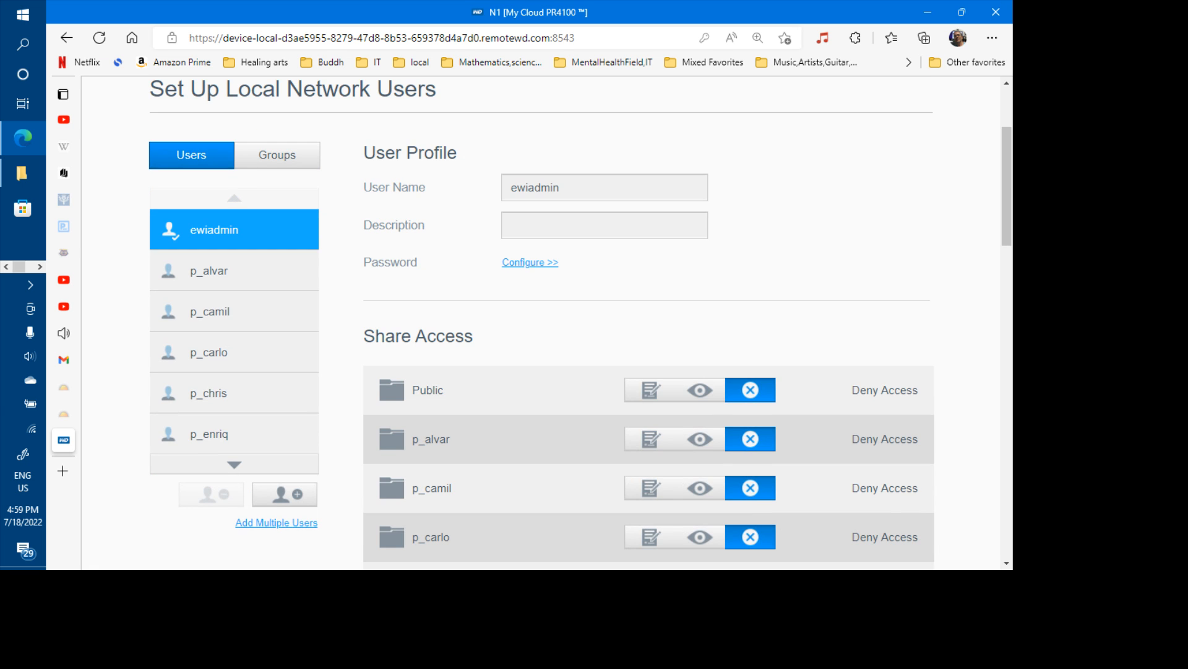
{"action": "scroll", "coordinate": [234, 223], "scroll_direction": "down", "scroll_amount": 2}
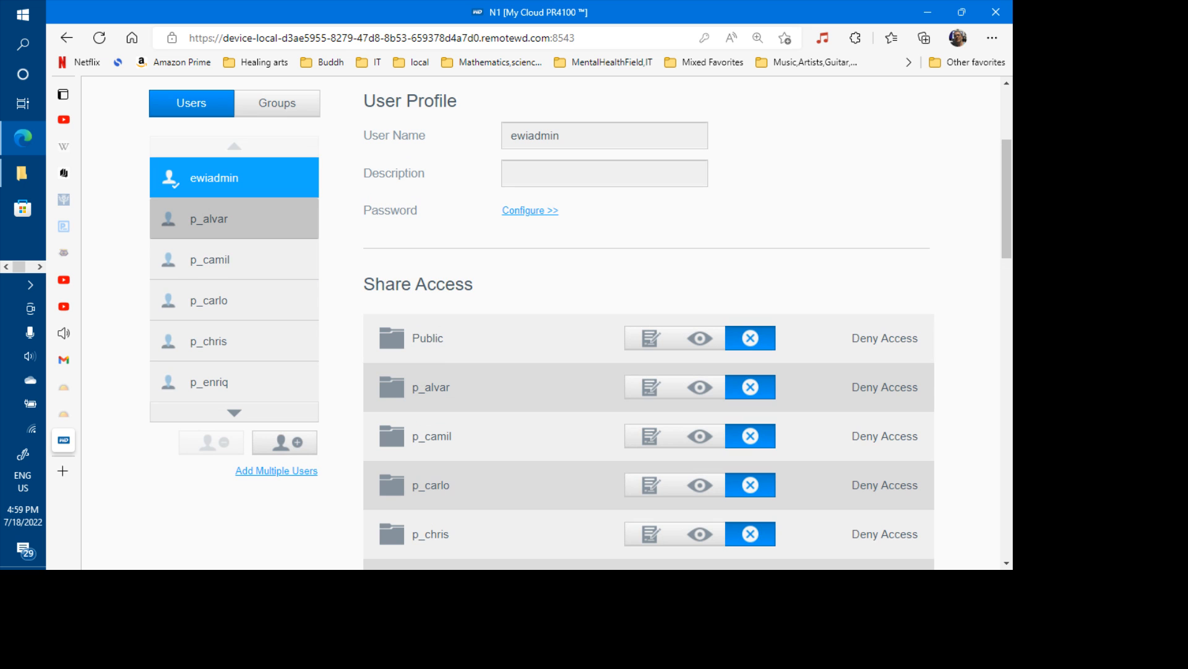
{"action": "scroll", "coordinate": [234, 218], "scroll_direction": "down", "scroll_amount": 10}
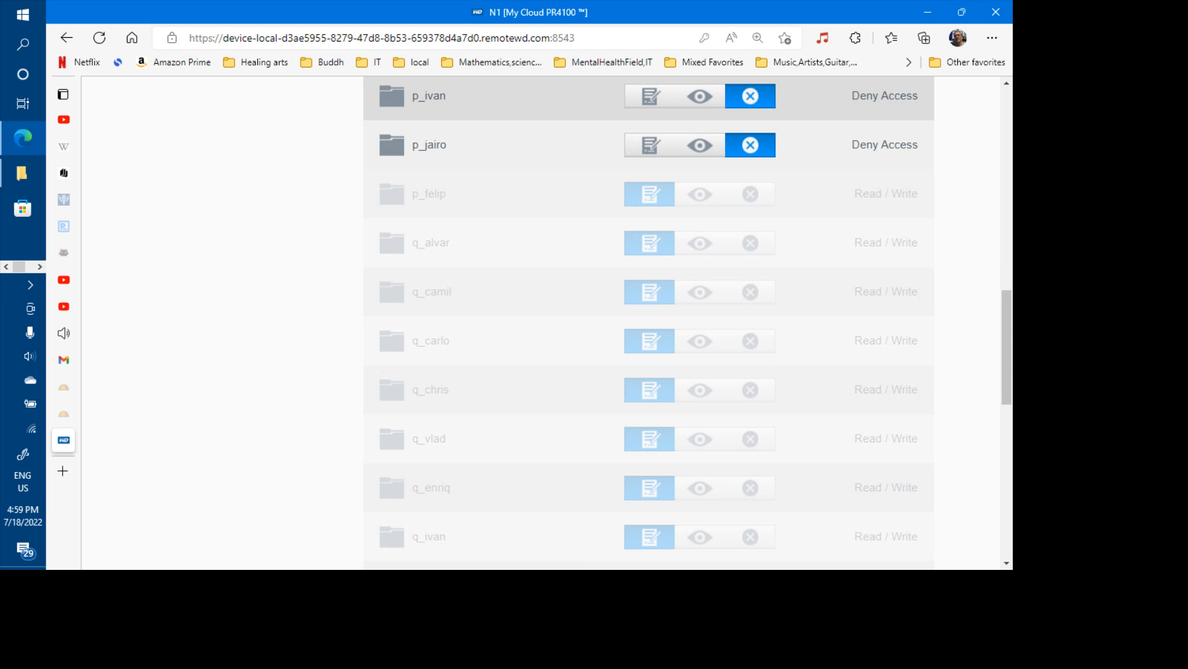
{"action": "scroll", "coordinate": [580, 323], "scroll_direction": "up", "scroll_amount": 10}
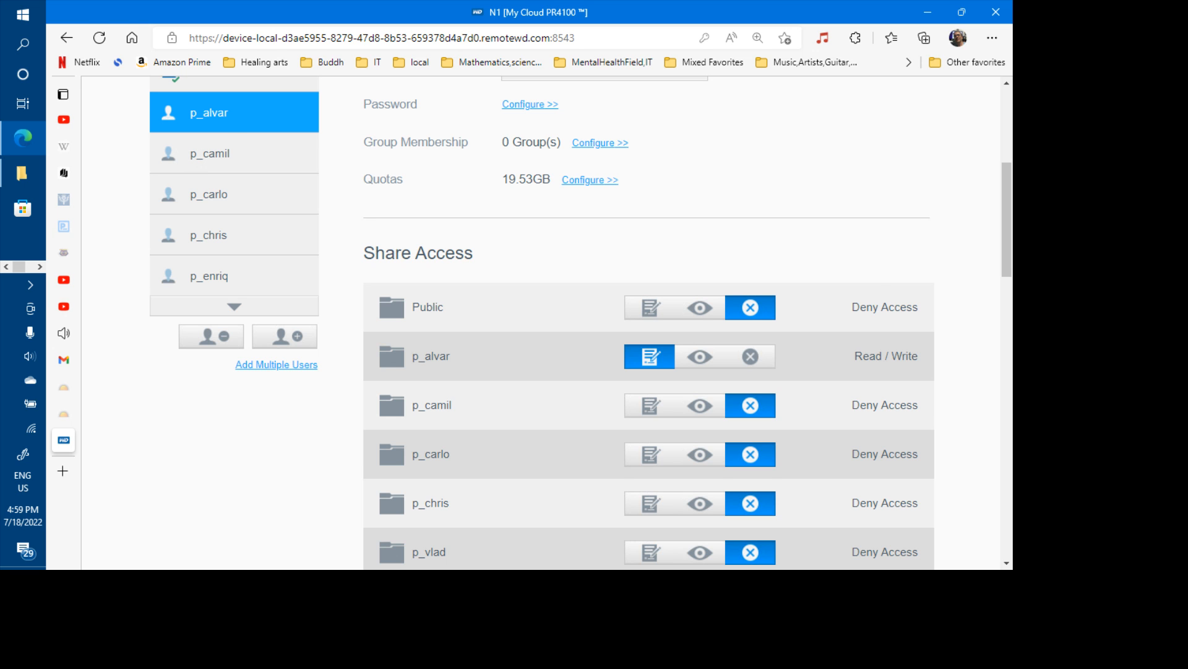
{"action": "left_click", "coordinate": [234, 153]}
{"action": "scroll", "coordinate": [234, 153], "scroll_direction": "down", "scroll_amount": 3}
{"action": "scroll", "coordinate": [234, 153], "scroll_direction": "up", "scroll_amount": 3}
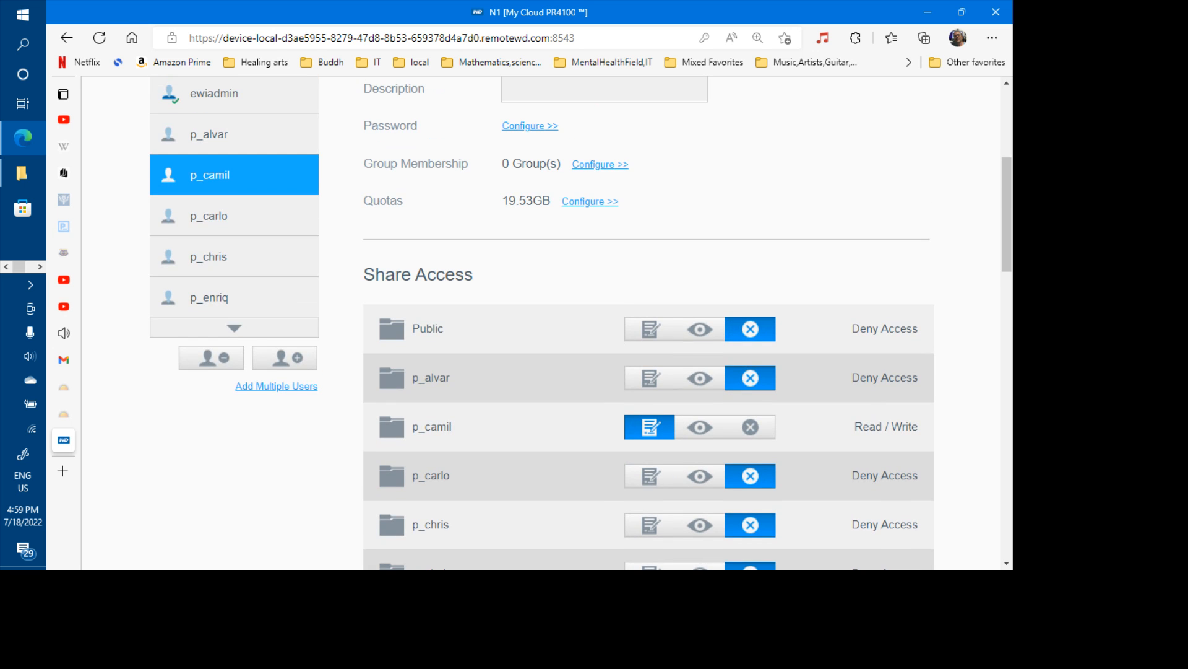
{"action": "left_click", "coordinate": [234, 215]}
{"action": "scroll", "coordinate": [234, 215], "scroll_direction": "down", "scroll_amount": 3}
{"action": "scroll", "coordinate": [580, 323], "scroll_direction": "up", "scroll_amount": 5}
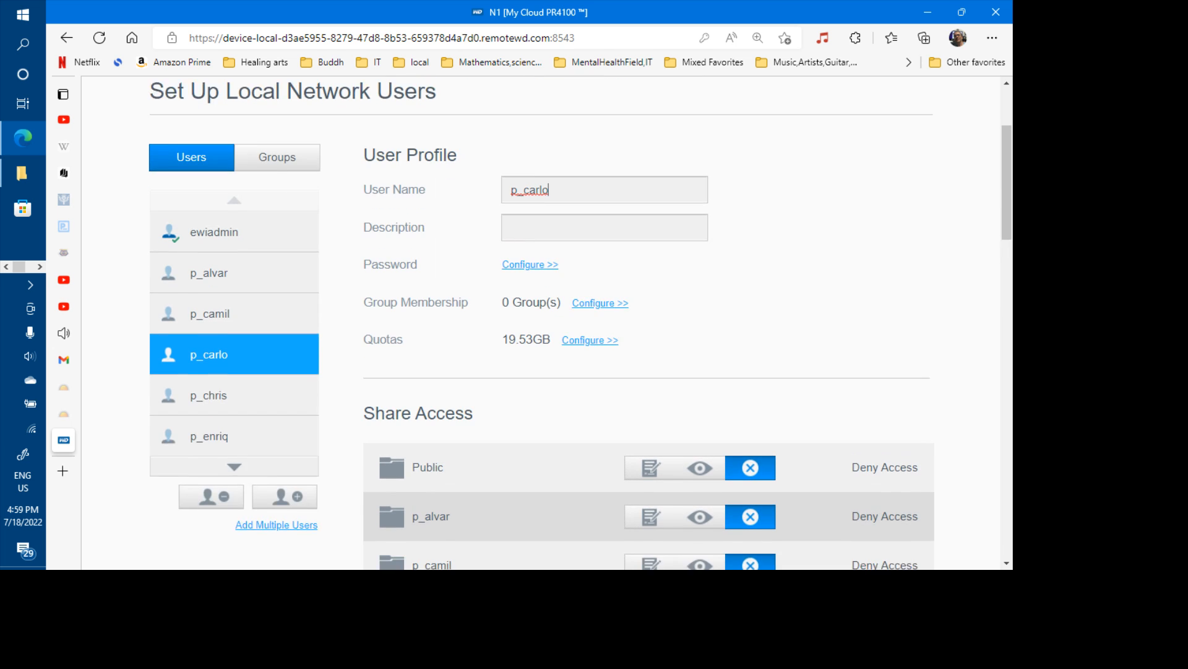
{"action": "scroll", "coordinate": [580, 323], "scroll_direction": "down", "scroll_amount": 1}
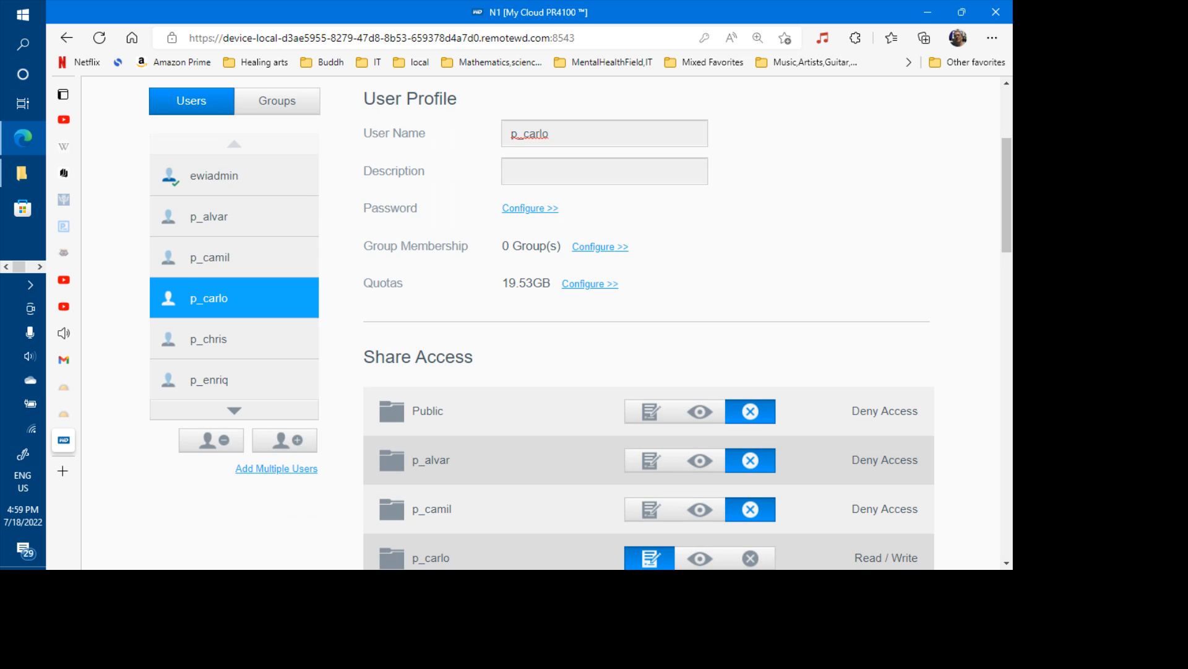
- Import Stage-11-add_user-felip-only.txt a second time with Overwrite Duplicate Accounts enabled, and apply the user list
{"action": "left_click", "coordinate": [276, 468]}
{"action": "left_click", "coordinate": [549, 249]}
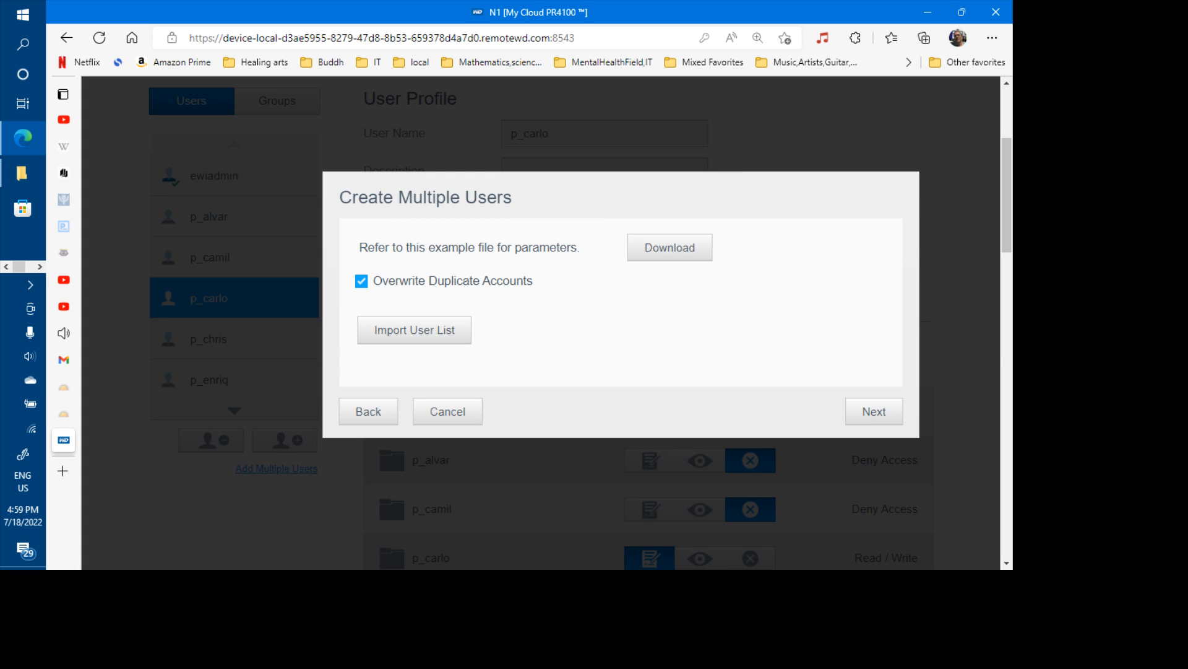
{"action": "left_click", "coordinate": [414, 330]}
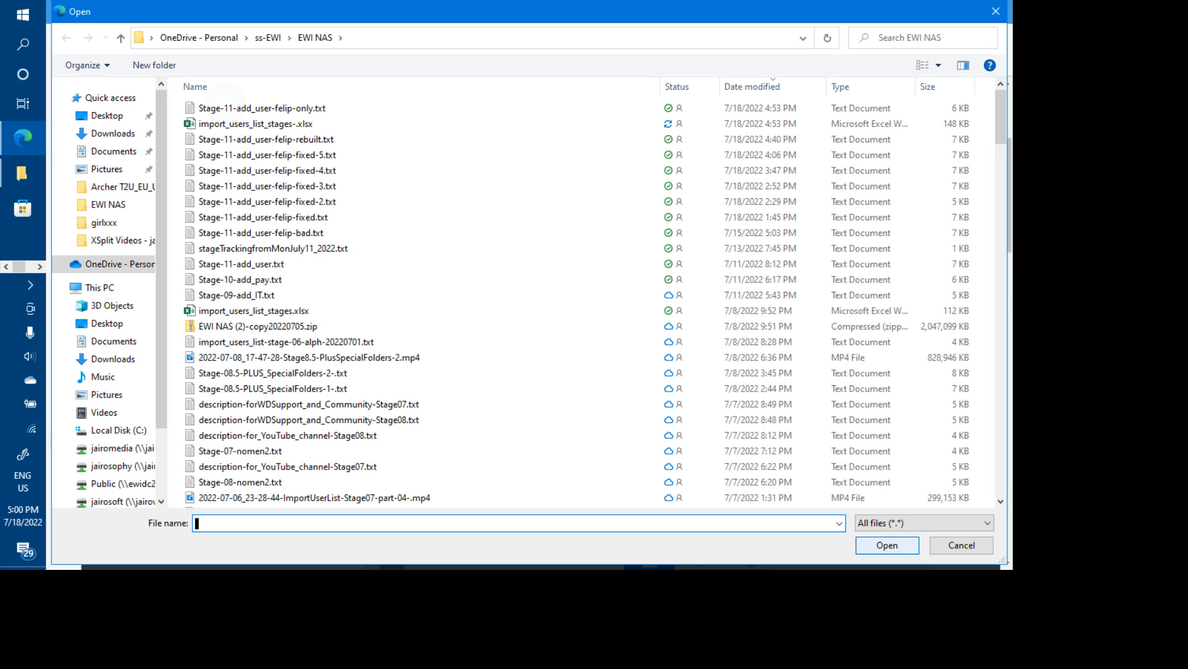
{"action": "double_click", "coordinate": [225, 105]}
{"action": "left_click", "coordinate": [885, 430]}
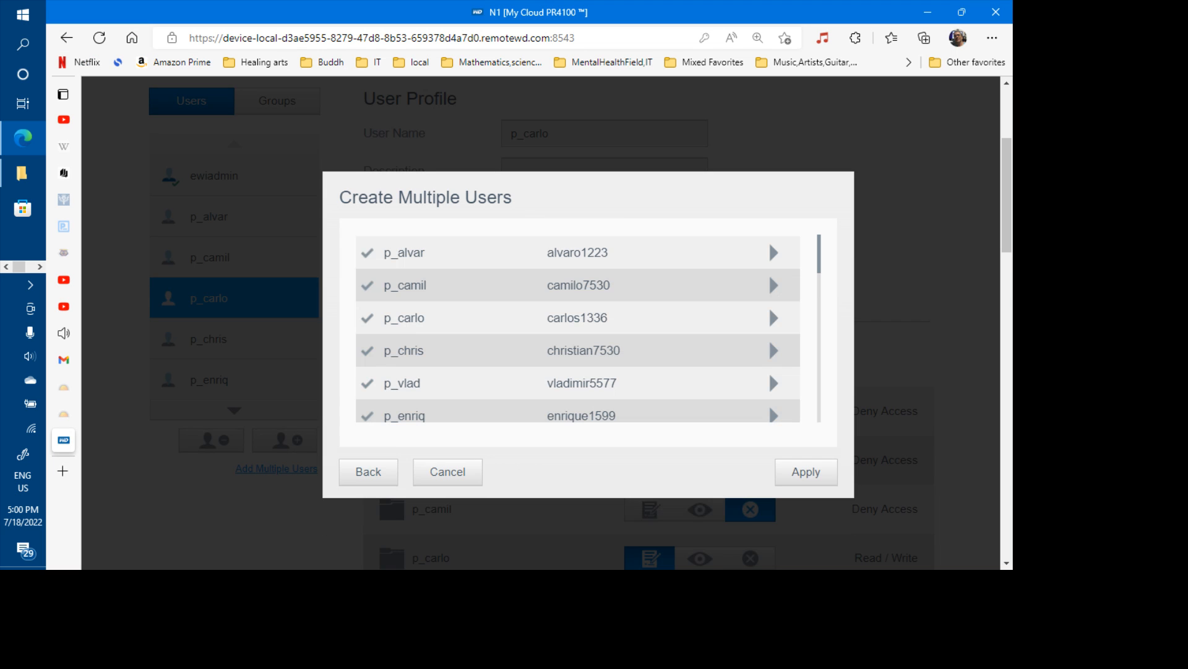
{"action": "left_click", "coordinate": [807, 474]}
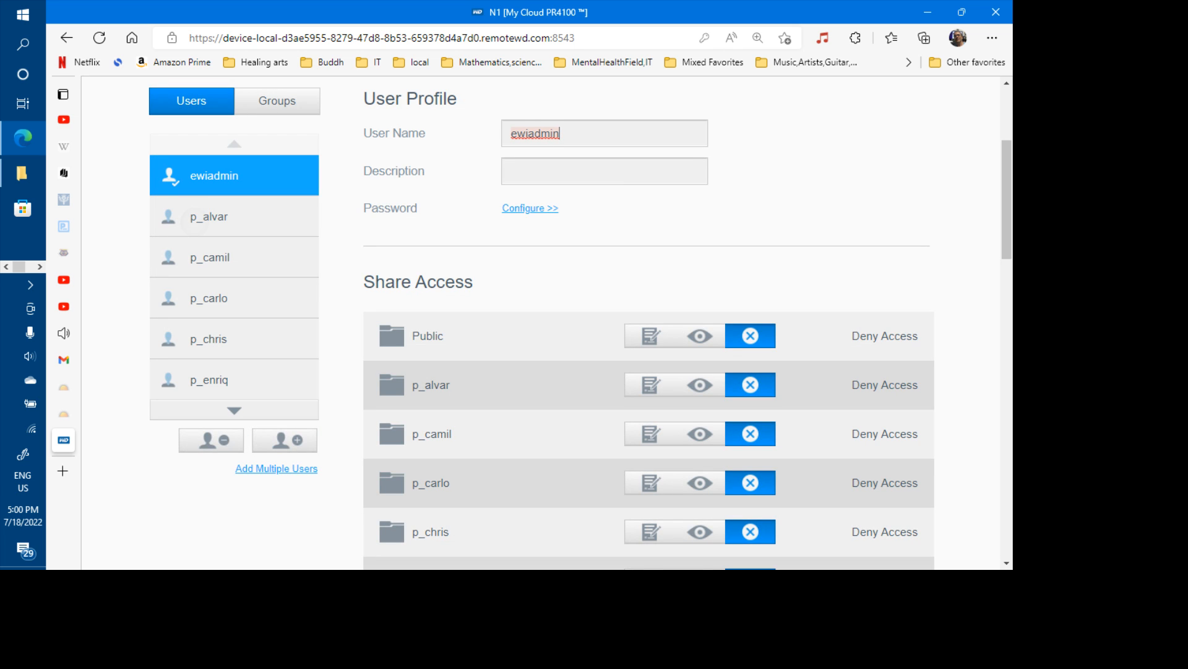
- Examine p_alvar's access rights across the p_, q_ and r_ shares
{"action": "left_click", "coordinate": [234, 217]}
{"action": "scroll", "coordinate": [874, 396], "scroll_direction": "down", "scroll_amount": 5}
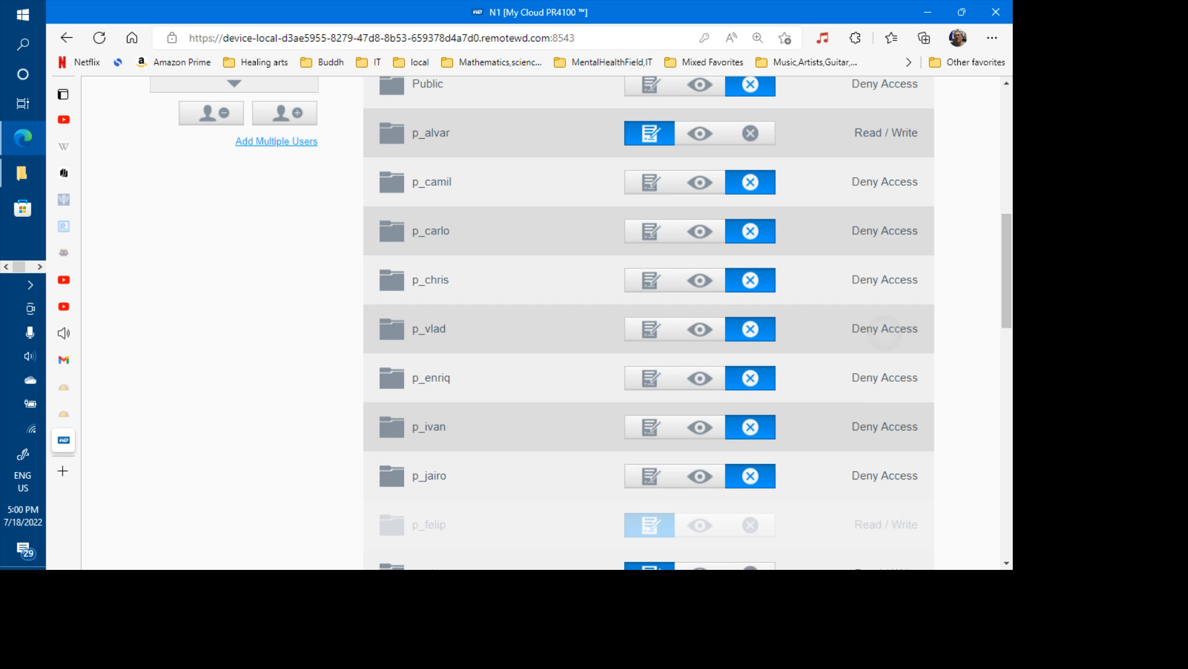
{"action": "scroll", "coordinate": [885, 337], "scroll_direction": "down", "scroll_amount": 10}
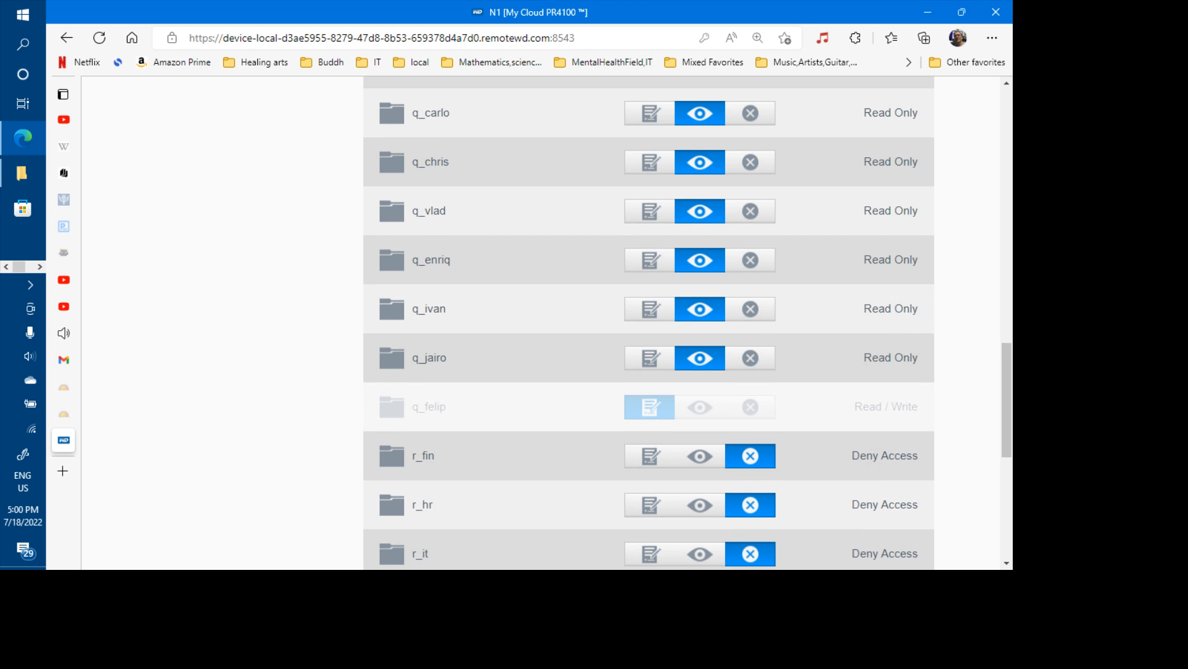
{"action": "scroll", "coordinate": [649, 322], "scroll_direction": "up", "scroll_amount": 9}
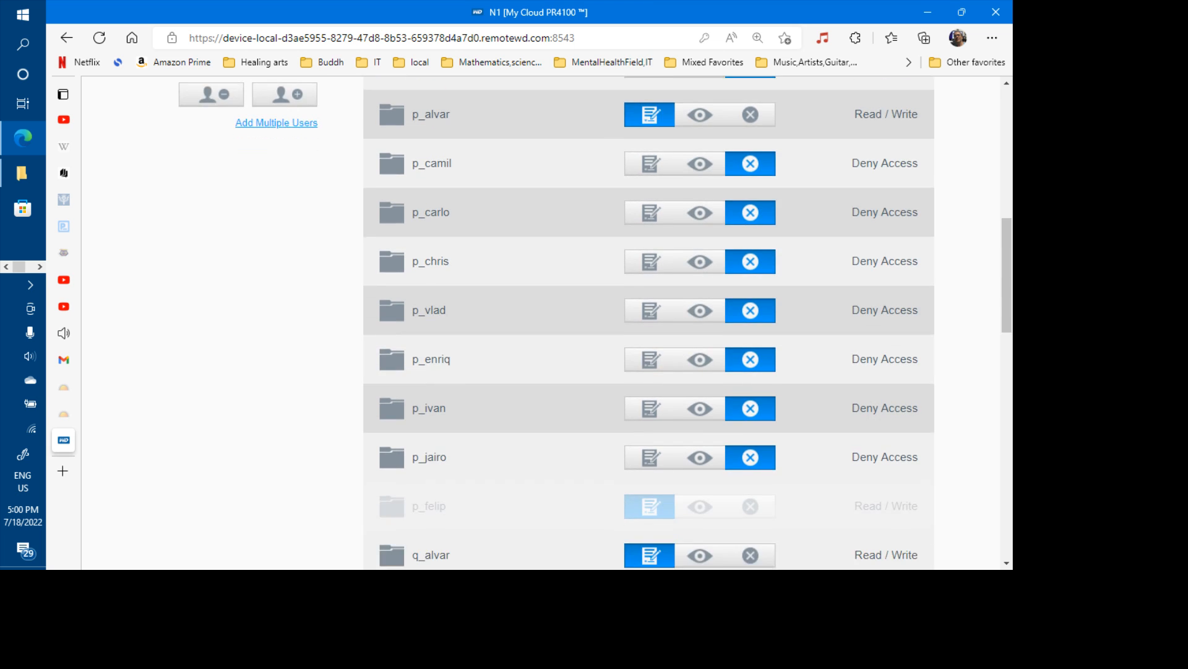
{"action": "scroll", "coordinate": [649, 322], "scroll_direction": "down", "scroll_amount": 1}
{"action": "scroll", "coordinate": [648, 322], "scroll_direction": "down", "scroll_amount": 2}
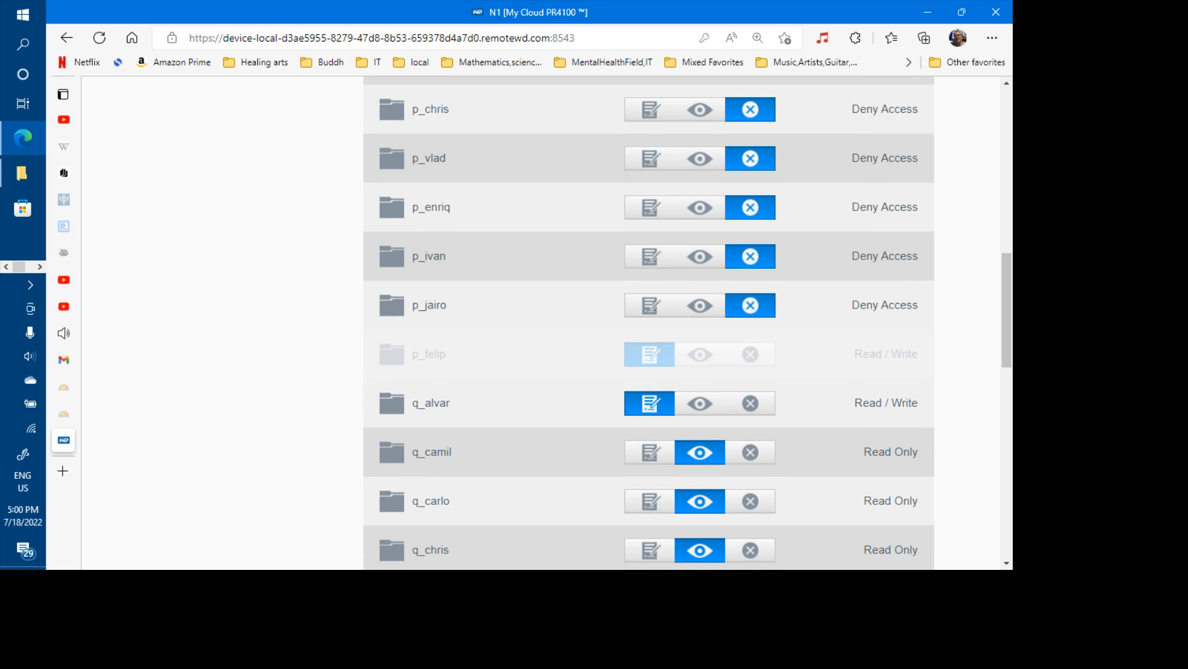
{"action": "scroll", "coordinate": [649, 322], "scroll_direction": "up", "scroll_amount": 5}
{"action": "scroll", "coordinate": [197, 218], "scroll_direction": "up", "scroll_amount": 1}
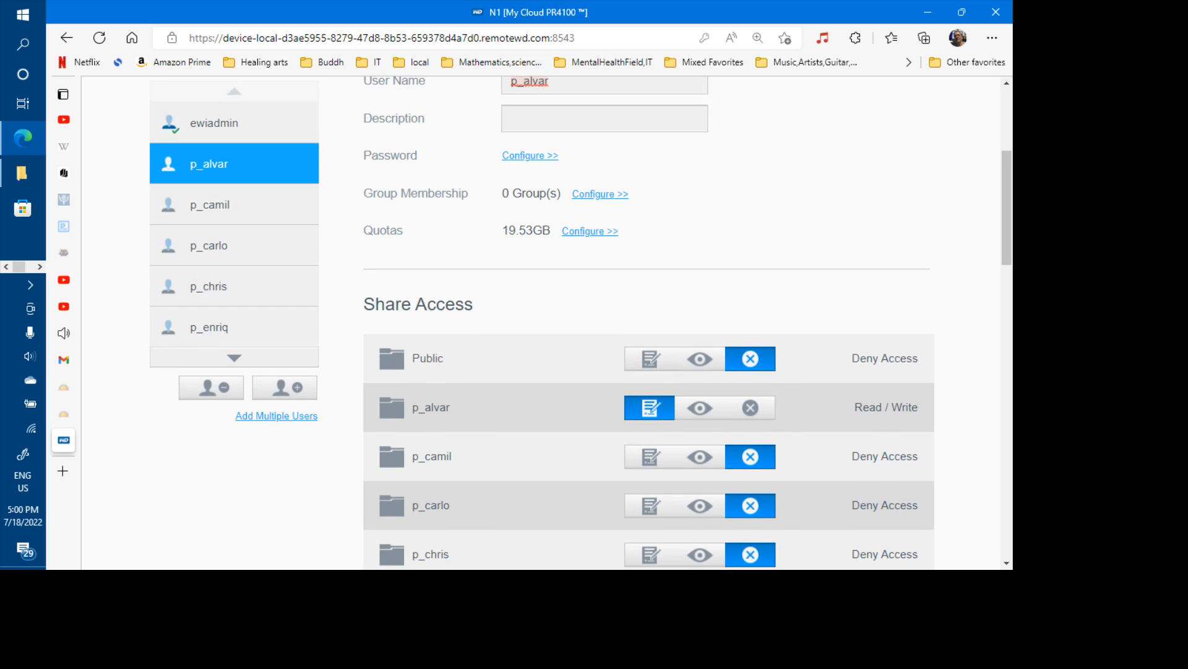
- Examine p_camil's access rights across the p_, q_ and r_ shares
{"action": "left_click", "coordinate": [234, 204]}
{"action": "scroll", "coordinate": [234, 204], "scroll_direction": "down", "scroll_amount": 3}
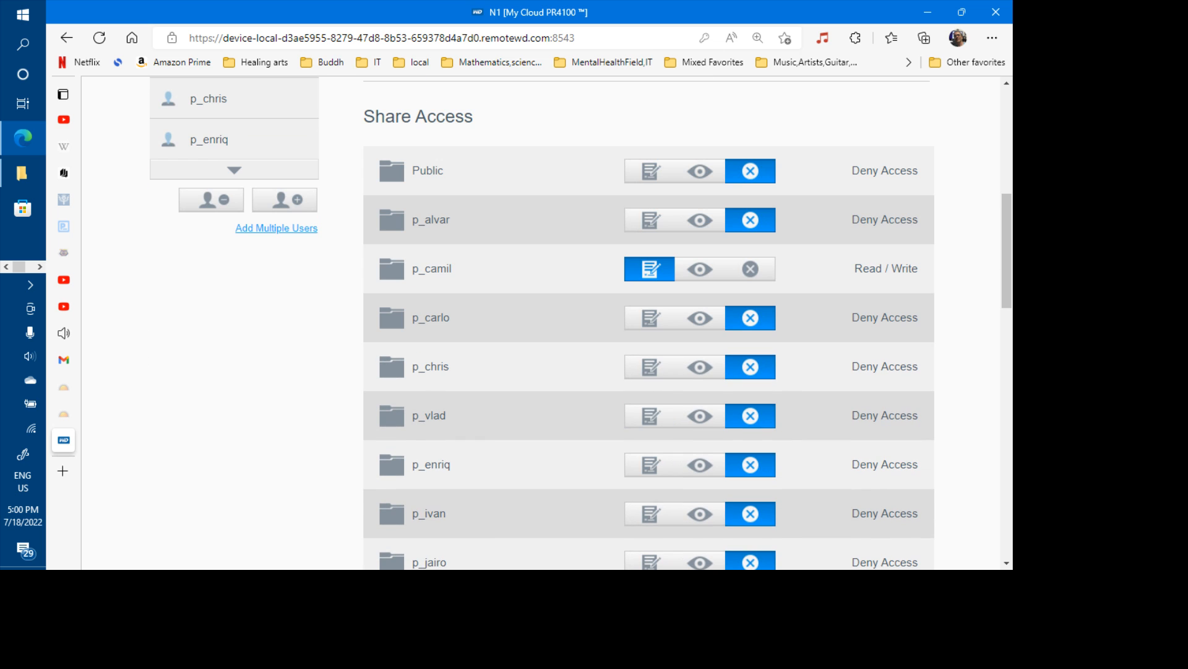
{"action": "scroll", "coordinate": [649, 322], "scroll_direction": "down", "scroll_amount": 8}
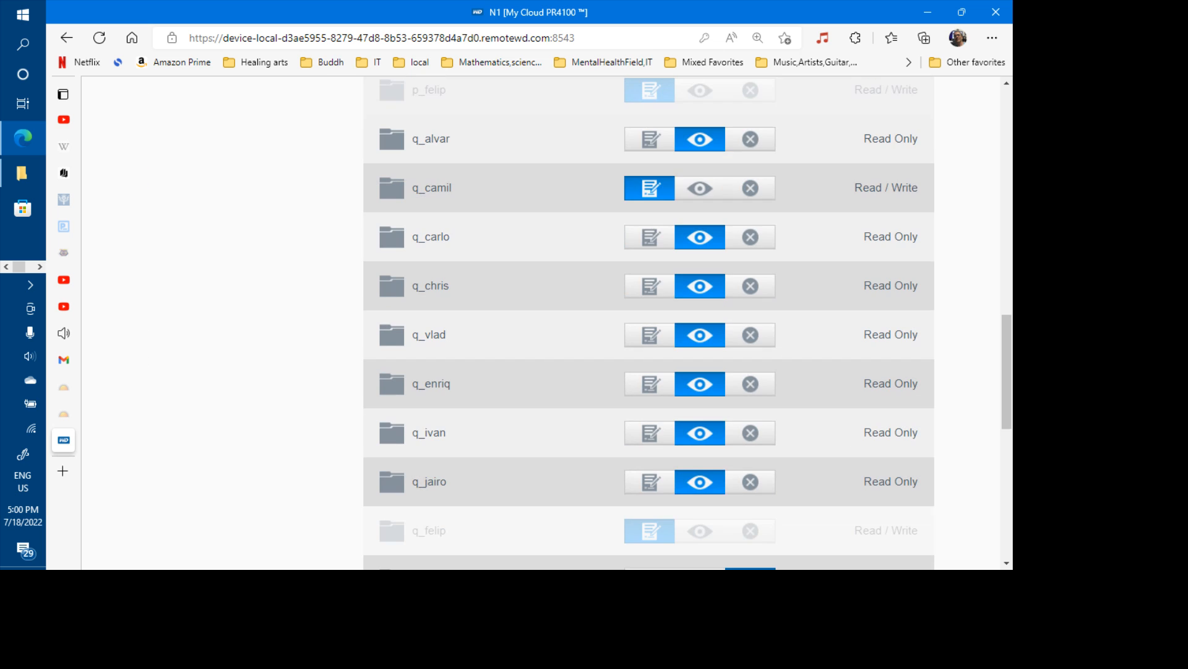
{"action": "scroll", "coordinate": [649, 322], "scroll_direction": "down", "scroll_amount": 3}
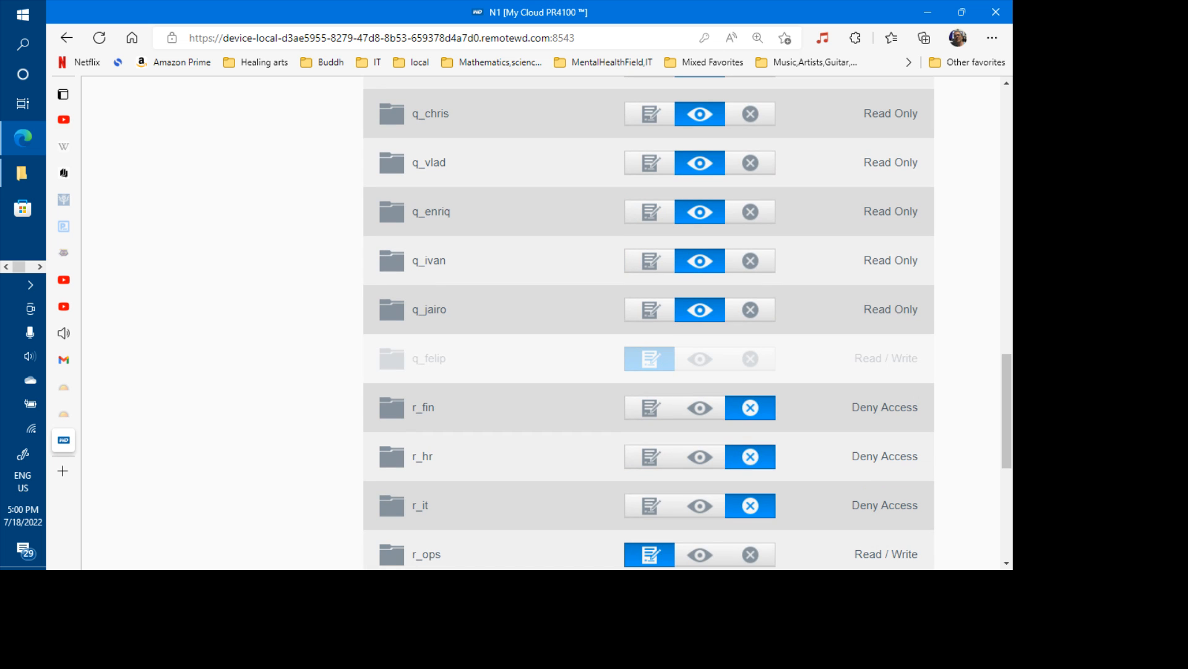
{"action": "scroll", "coordinate": [649, 322], "scroll_direction": "up", "scroll_amount": 10}
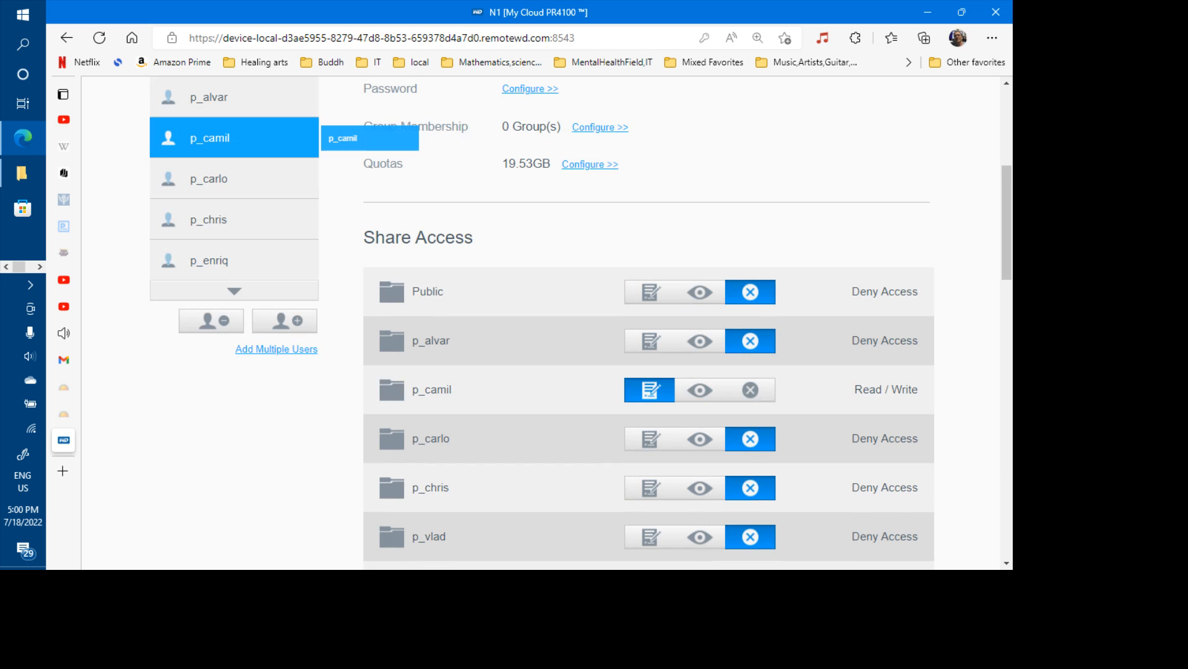
- Examine p_carlo's user profile and access rights across the p_ shares
{"action": "left_click", "coordinate": [211, 179]}
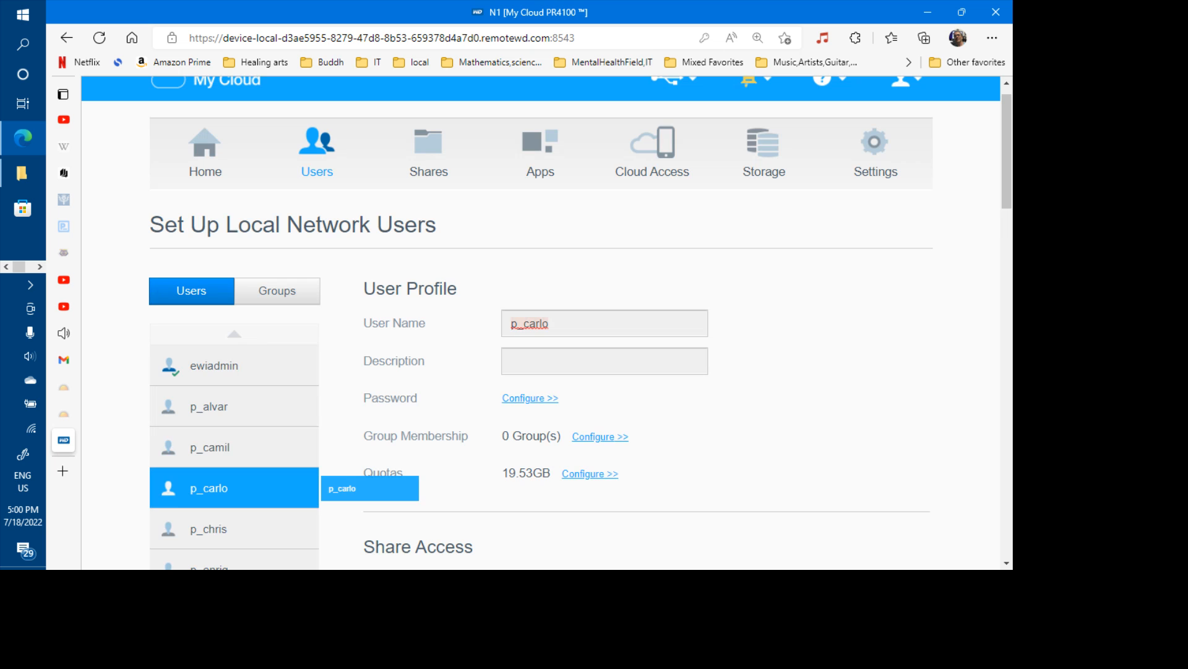
{"action": "scroll", "coordinate": [543, 321], "scroll_direction": "down", "scroll_amount": 4}
{"action": "scroll", "coordinate": [543, 322], "scroll_direction": "down", "scroll_amount": 3}
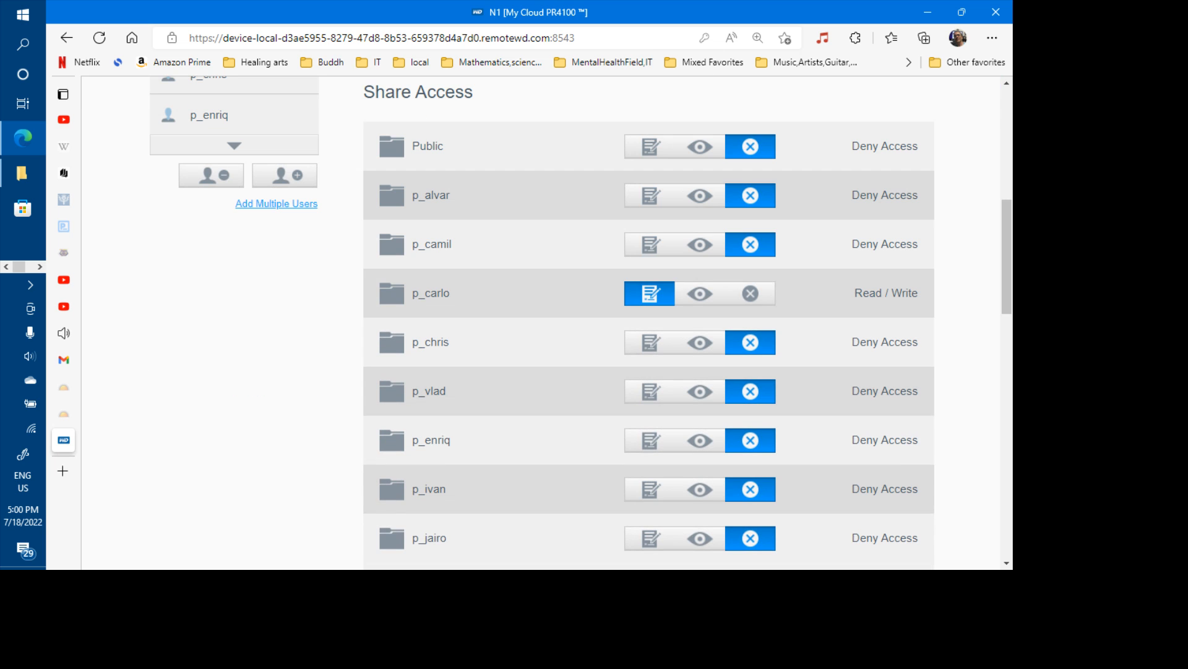
{"action": "scroll", "coordinate": [893, 322], "scroll_direction": "up", "scroll_amount": 6}
{"action": "scroll", "coordinate": [894, 429], "scroll_direction": "down", "scroll_amount": 1}
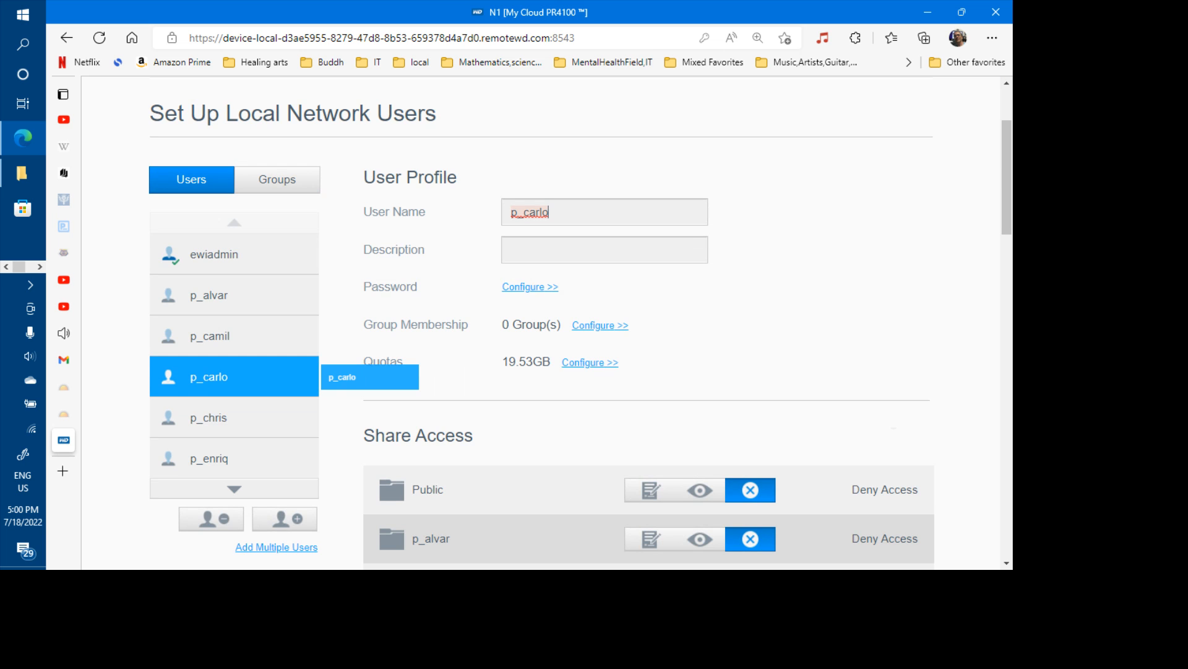
- Examine p_chris's access rights across the p_ and q_ shares
{"action": "scroll", "coordinate": [580, 322], "scroll_direction": "down", "scroll_amount": 4}
{"action": "scroll", "coordinate": [580, 322], "scroll_direction": "up", "scroll_amount": 1}
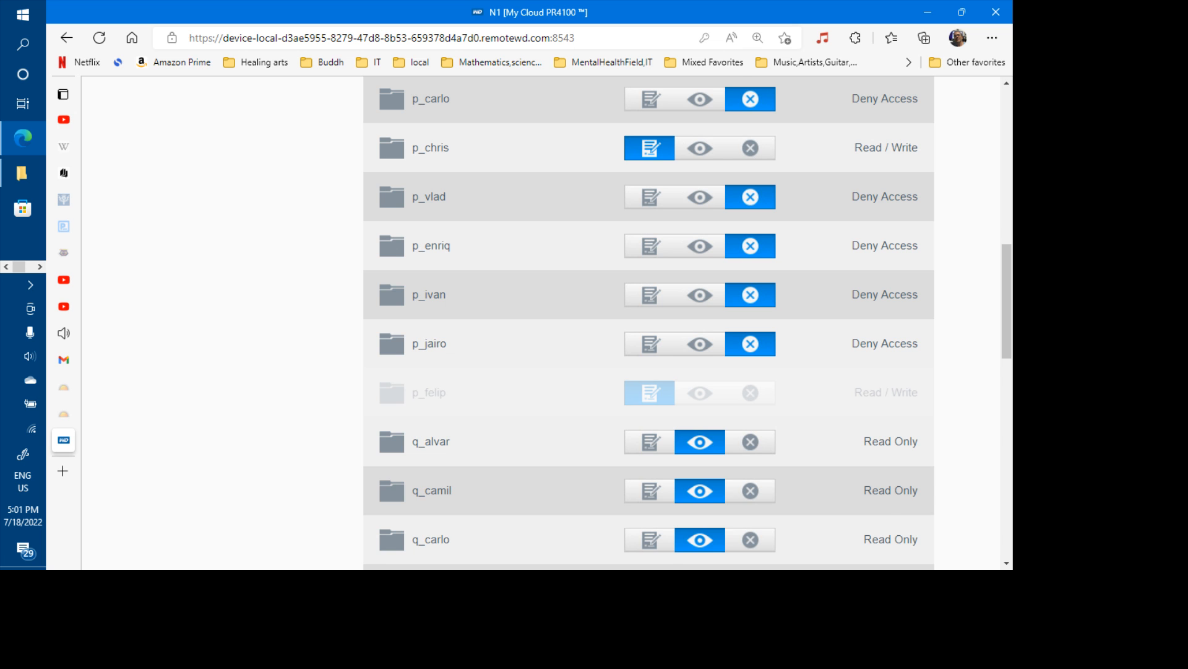
{"action": "scroll", "coordinate": [649, 322], "scroll_direction": "up", "scroll_amount": 5}
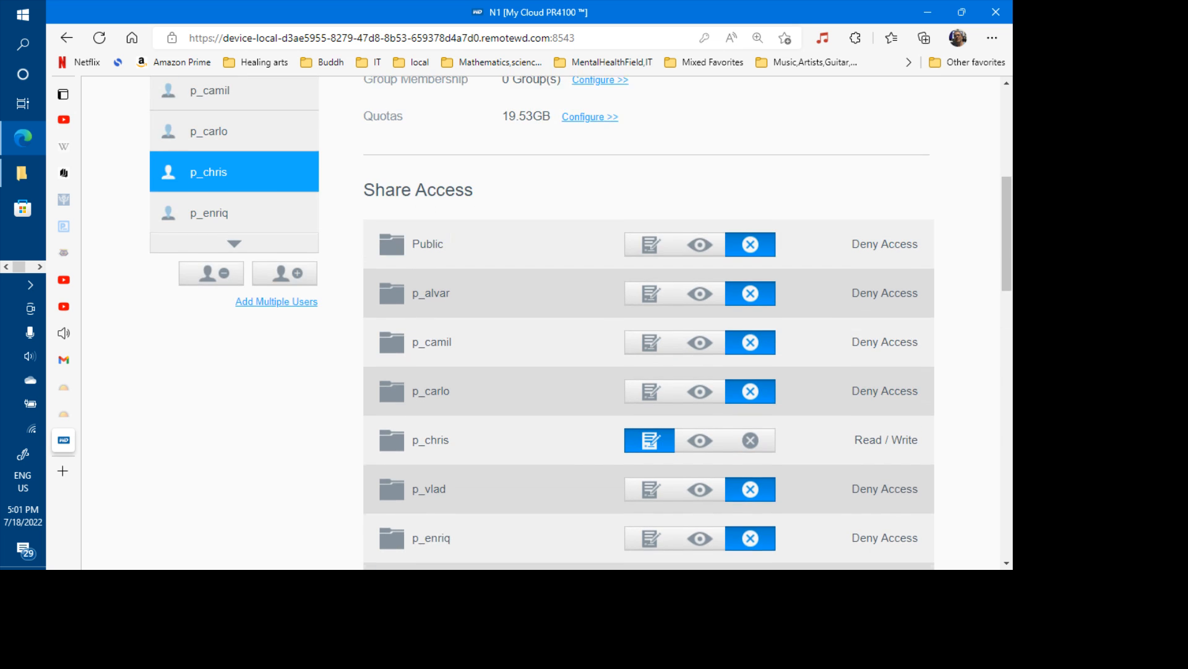
{"action": "scroll", "coordinate": [580, 323], "scroll_direction": "up", "scroll_amount": 1}
- Examine p_enriq's user profile and access rights across the p_ and q_ shares
{"action": "left_click", "coordinate": [209, 252]}
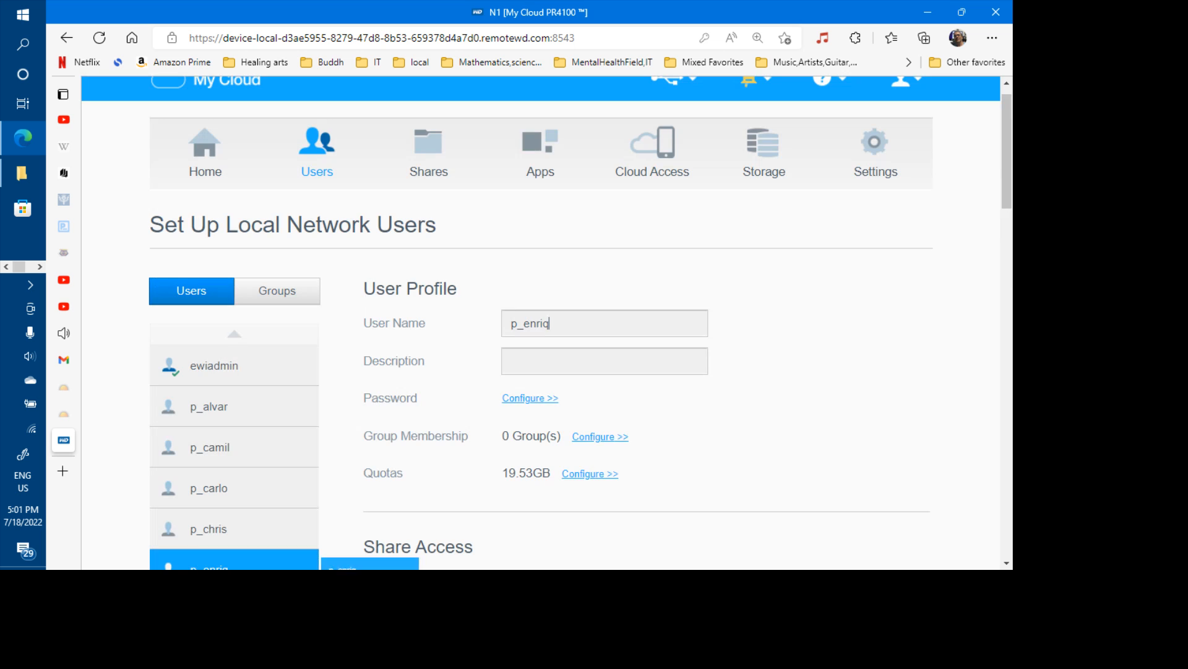
{"action": "scroll", "coordinate": [648, 322], "scroll_direction": "down", "scroll_amount": 8}
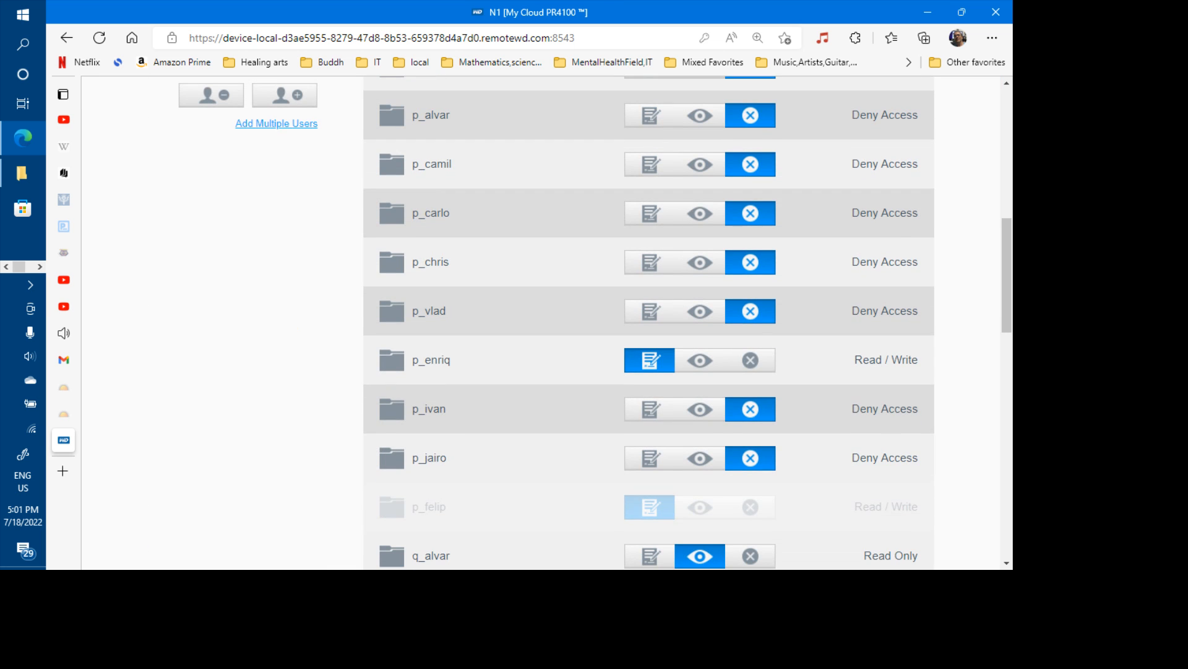
{"action": "scroll", "coordinate": [648, 322], "scroll_direction": "down", "scroll_amount": 2}
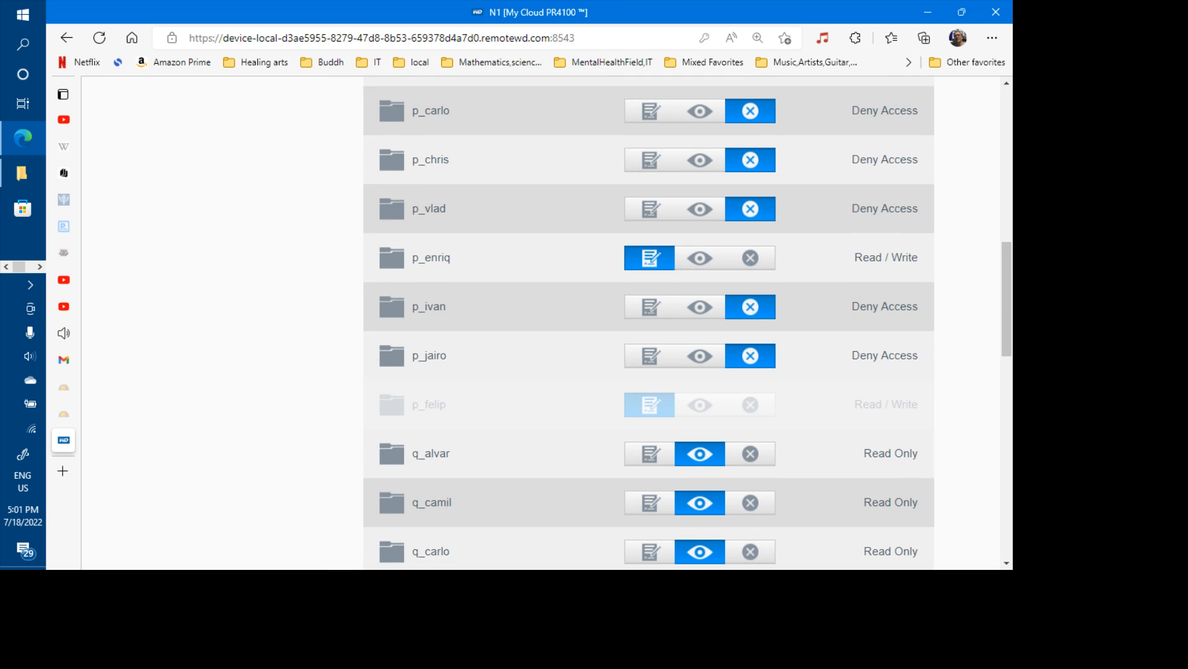
{"action": "scroll", "coordinate": [649, 322], "scroll_direction": "down", "scroll_amount": 4}
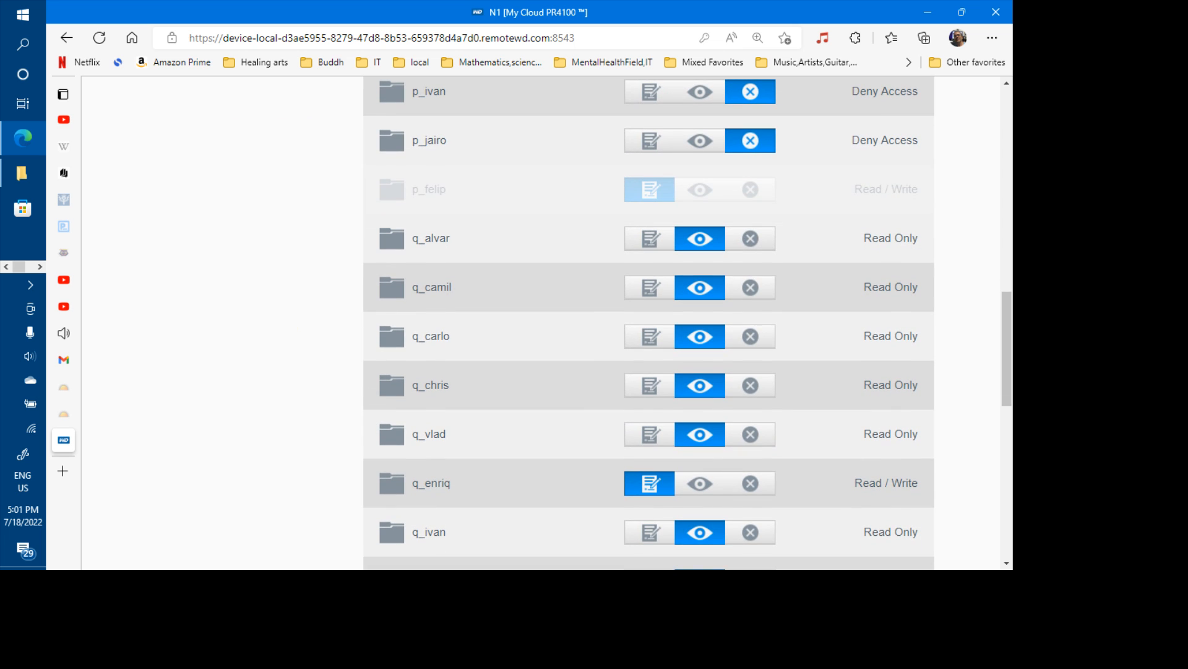
{"action": "scroll", "coordinate": [649, 322], "scroll_direction": "up", "scroll_amount": 14}
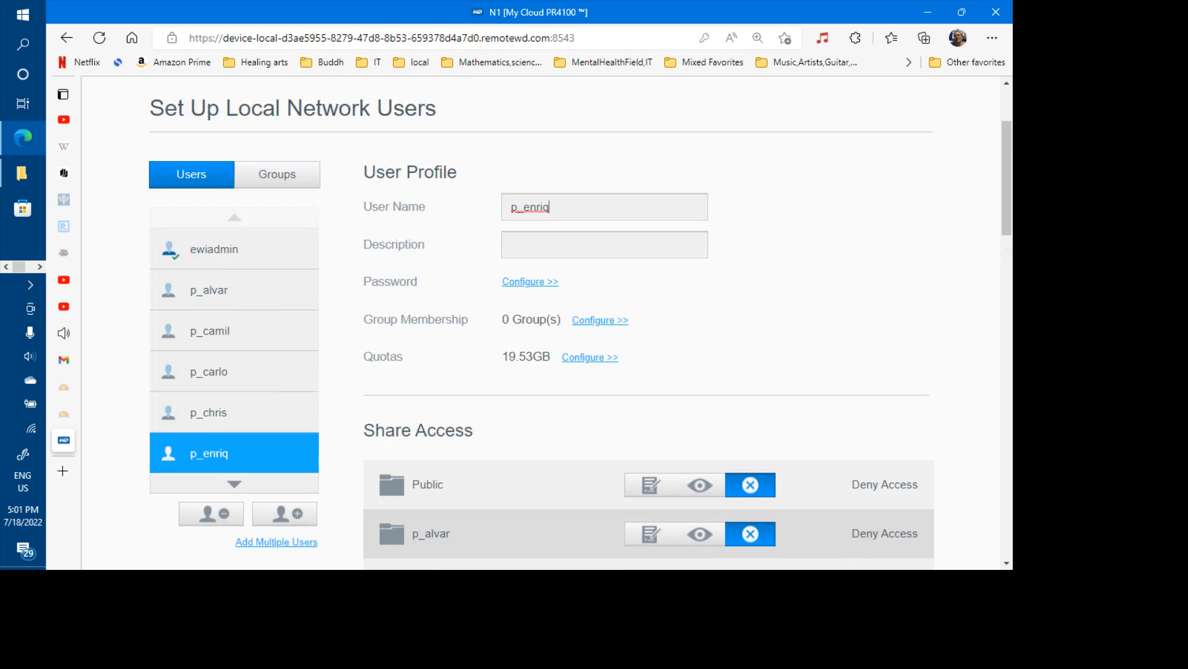
{"action": "scroll", "coordinate": [580, 326], "scroll_direction": "down", "scroll_amount": 1}
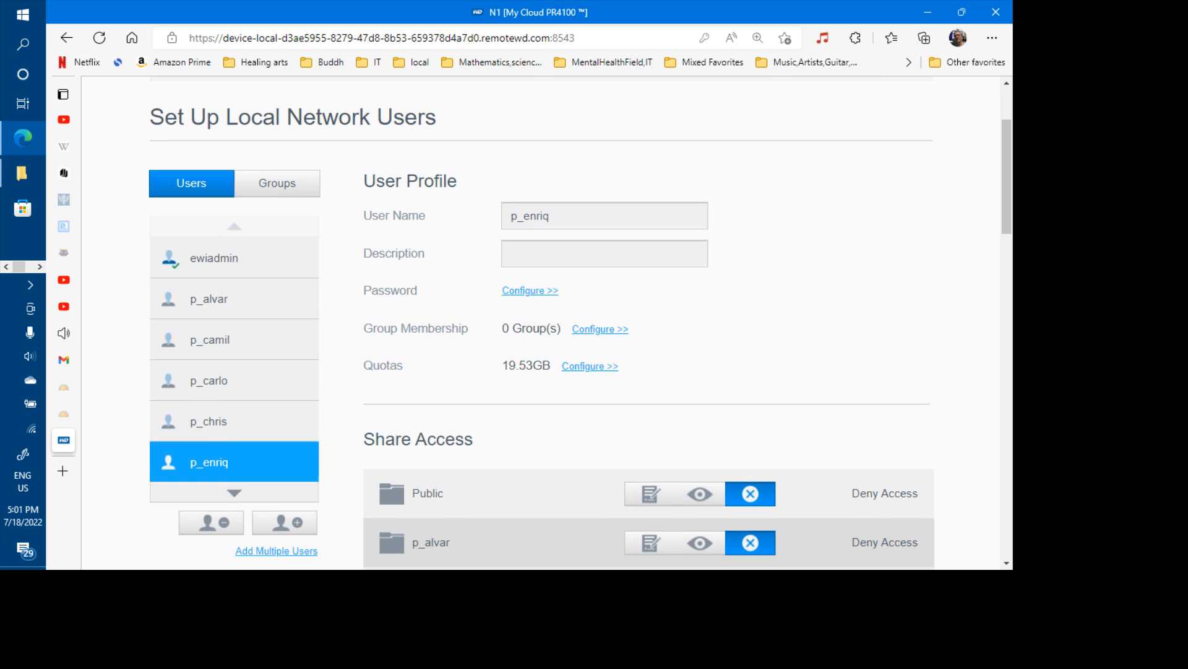
- Examine the share access rights of p_felip and p_ivan, further down the user list
{"action": "scroll", "coordinate": [234, 383], "scroll_direction": "down", "scroll_amount": 3}
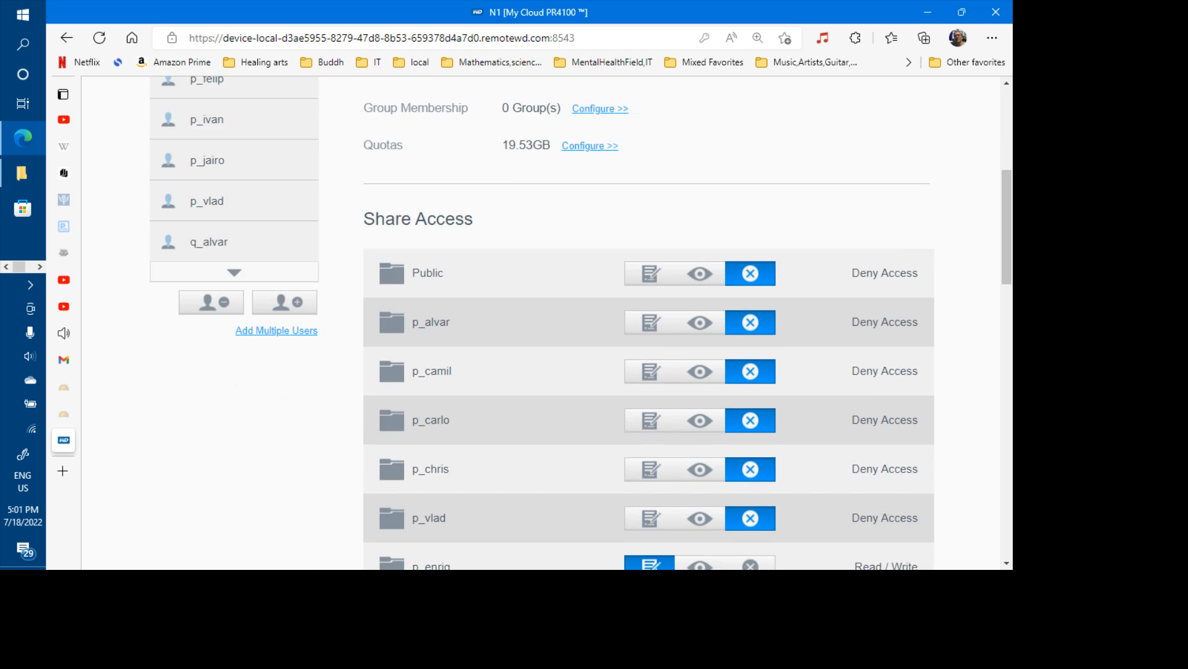
{"action": "scroll", "coordinate": [234, 383], "scroll_direction": "up", "scroll_amount": 2}
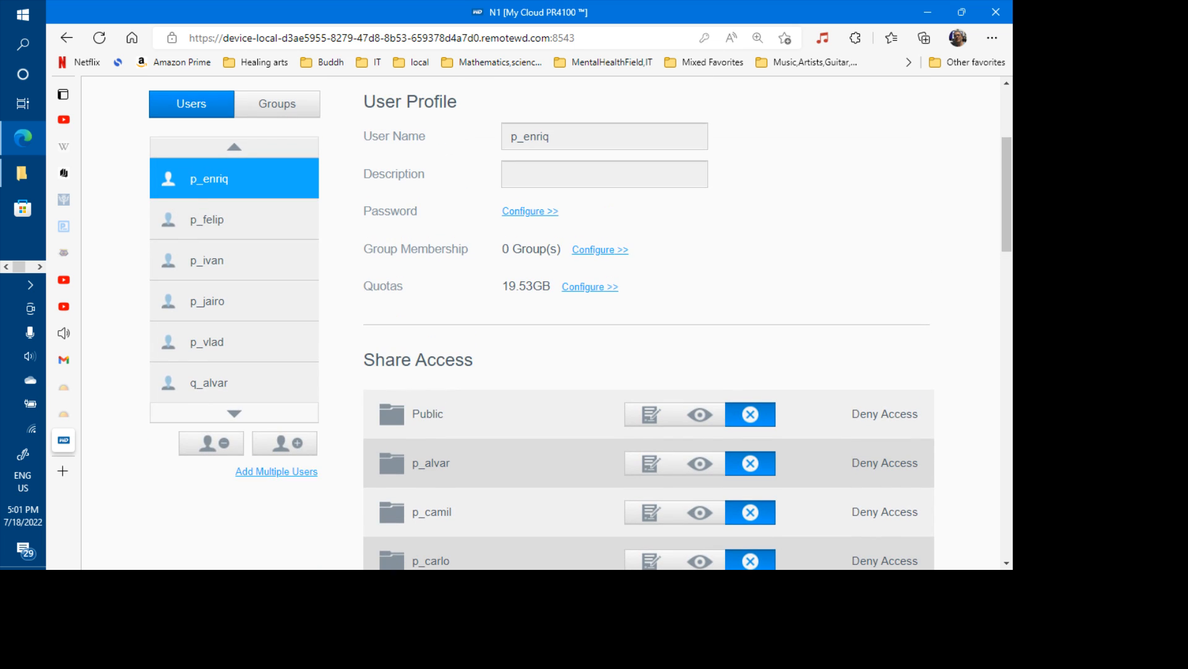
{"action": "scroll", "coordinate": [649, 322], "scroll_direction": "down", "scroll_amount": 8}
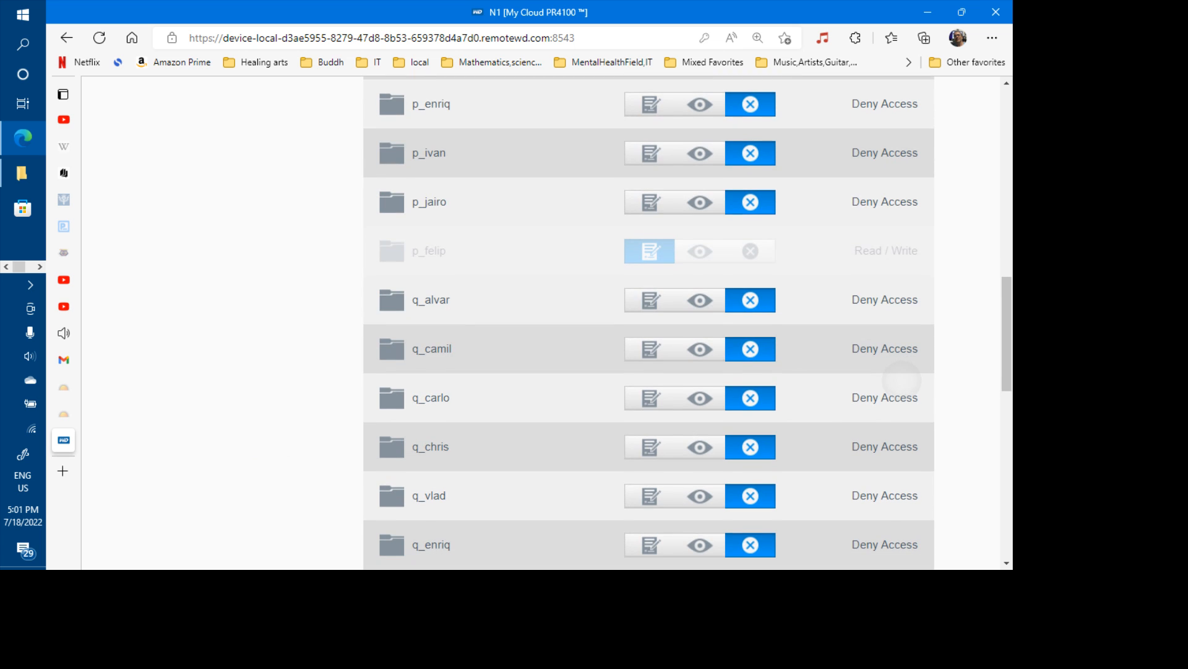
{"action": "scroll", "coordinate": [649, 322], "scroll_direction": "up", "scroll_amount": 8}
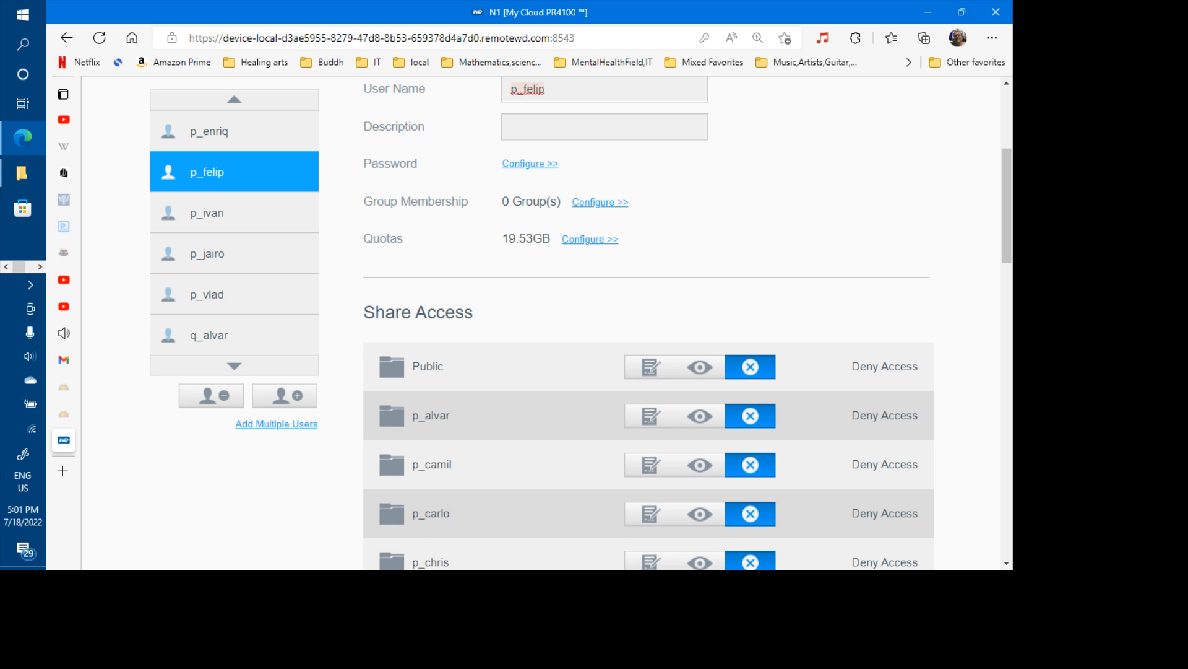
{"action": "scroll", "coordinate": [648, 321], "scroll_direction": "down", "scroll_amount": 20}
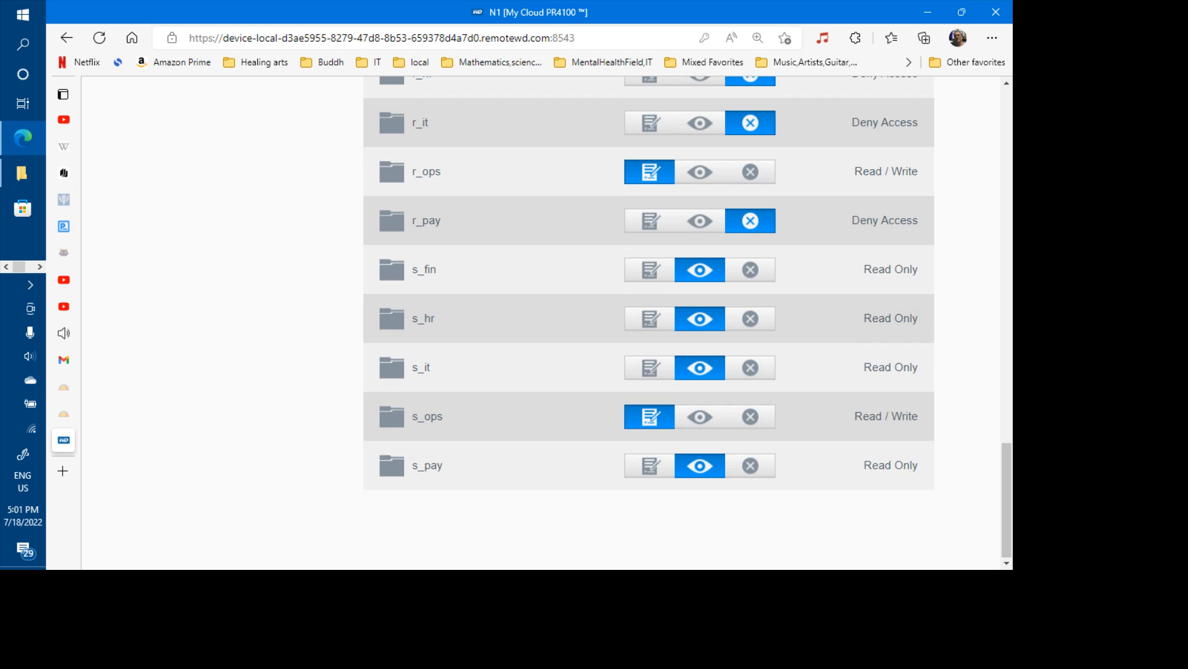
{"action": "scroll", "coordinate": [648, 321], "scroll_direction": "up", "scroll_amount": 20}
- Examine the access rights of p_jairo and p_vlad across the p_, q_, r_ and s_ shares
{"action": "left_click", "coordinate": [195, 231]}
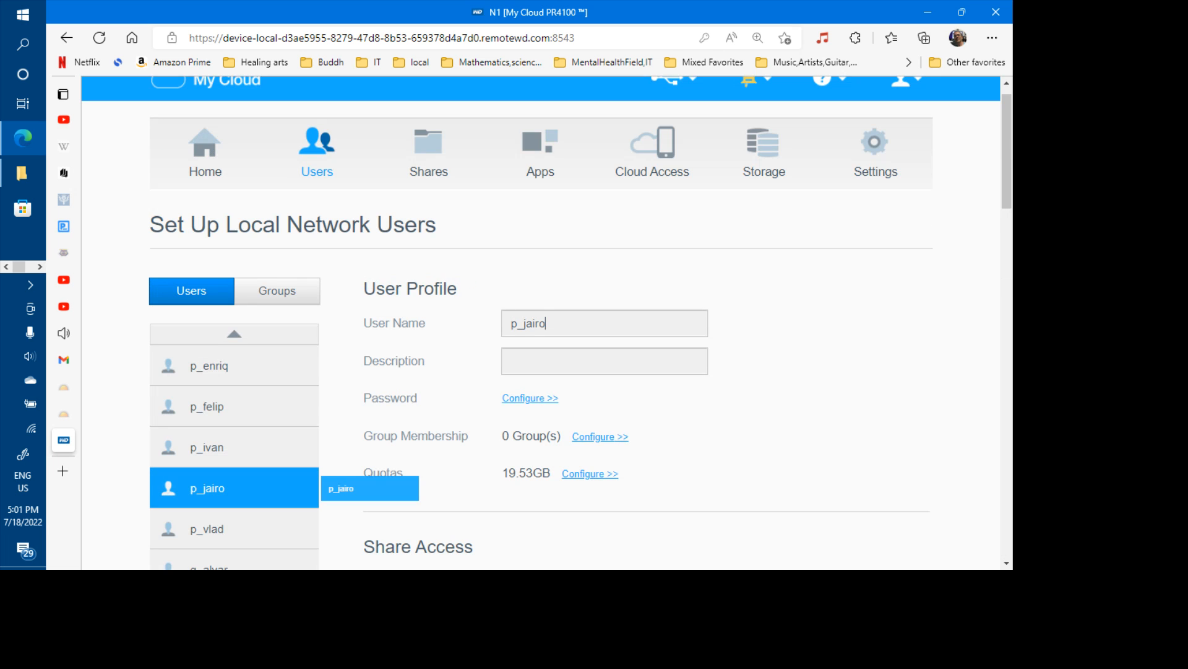
{"action": "scroll", "coordinate": [649, 322], "scroll_direction": "down", "scroll_amount": 12}
{"action": "scroll", "coordinate": [648, 322], "scroll_direction": "up", "scroll_amount": 5}
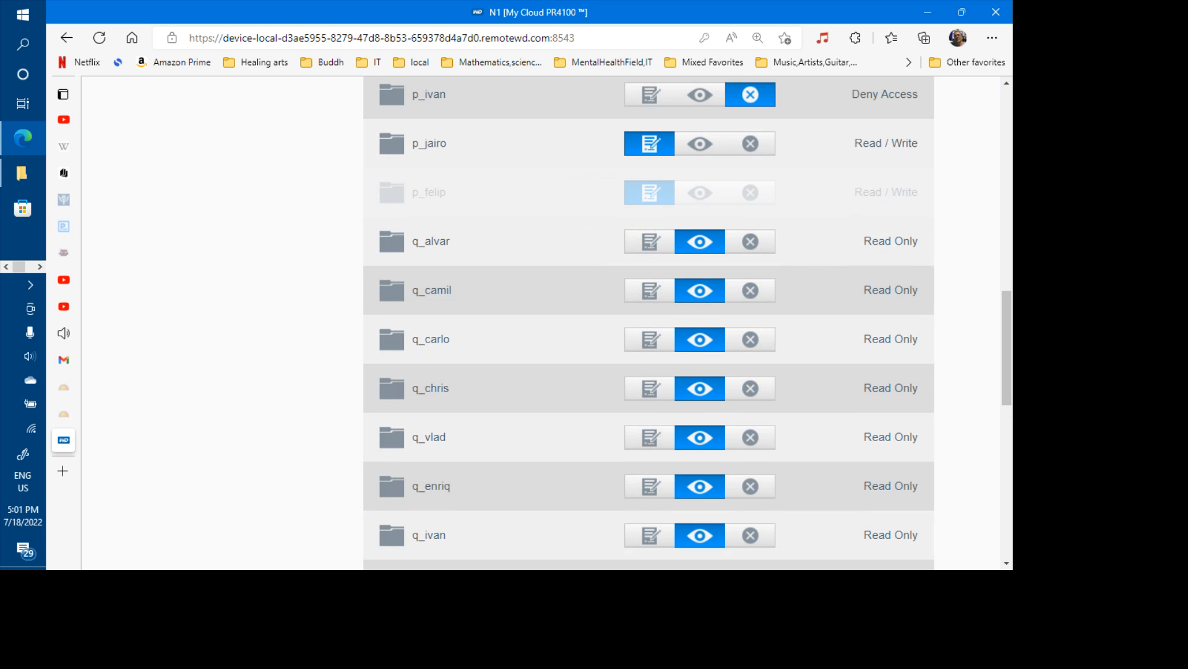
{"action": "scroll", "coordinate": [649, 322], "scroll_direction": "up", "scroll_amount": 4}
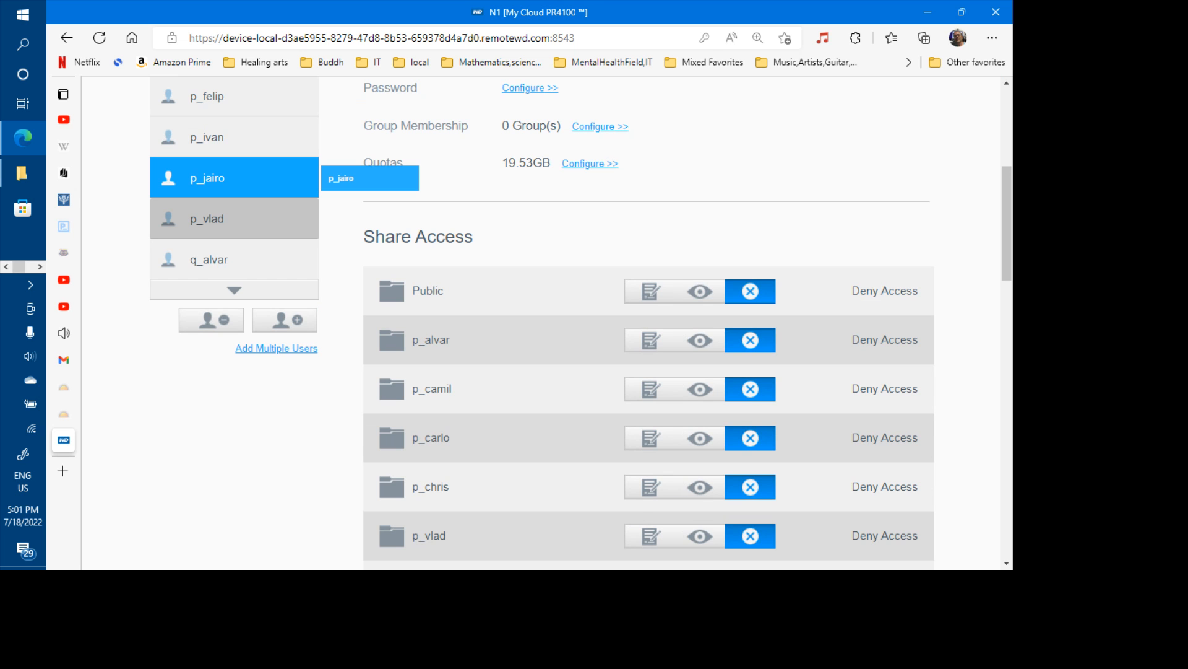
{"action": "scroll", "coordinate": [649, 321], "scroll_direction": "down", "scroll_amount": 15}
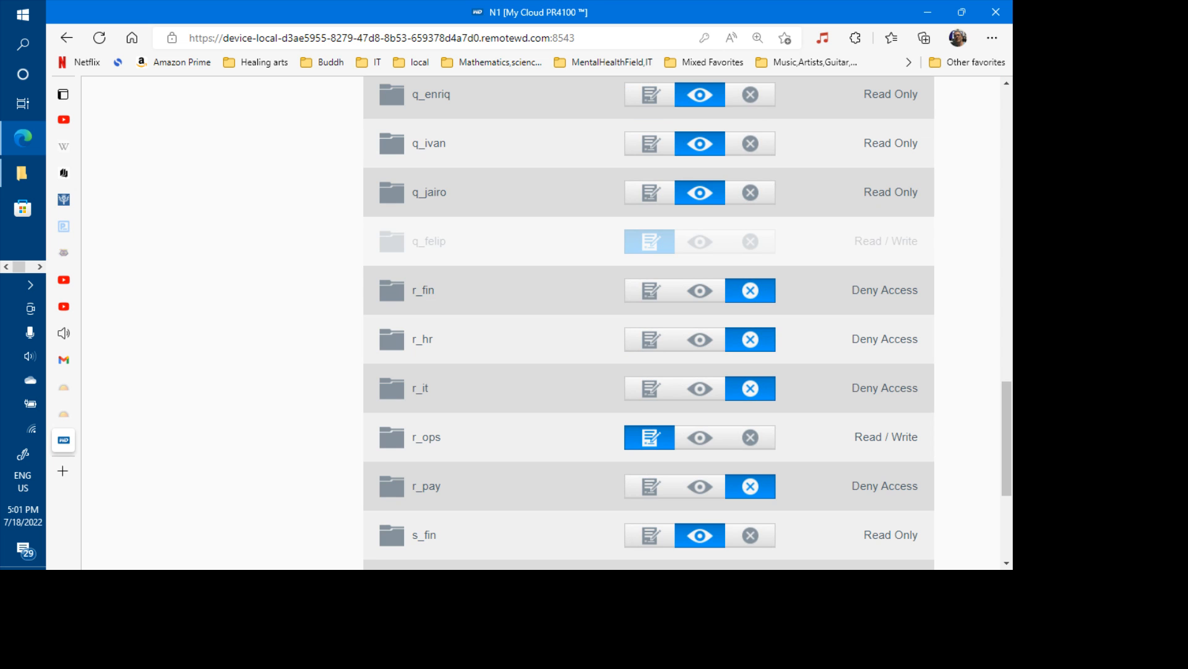
{"action": "scroll", "coordinate": [649, 322], "scroll_direction": "up", "scroll_amount": 20}
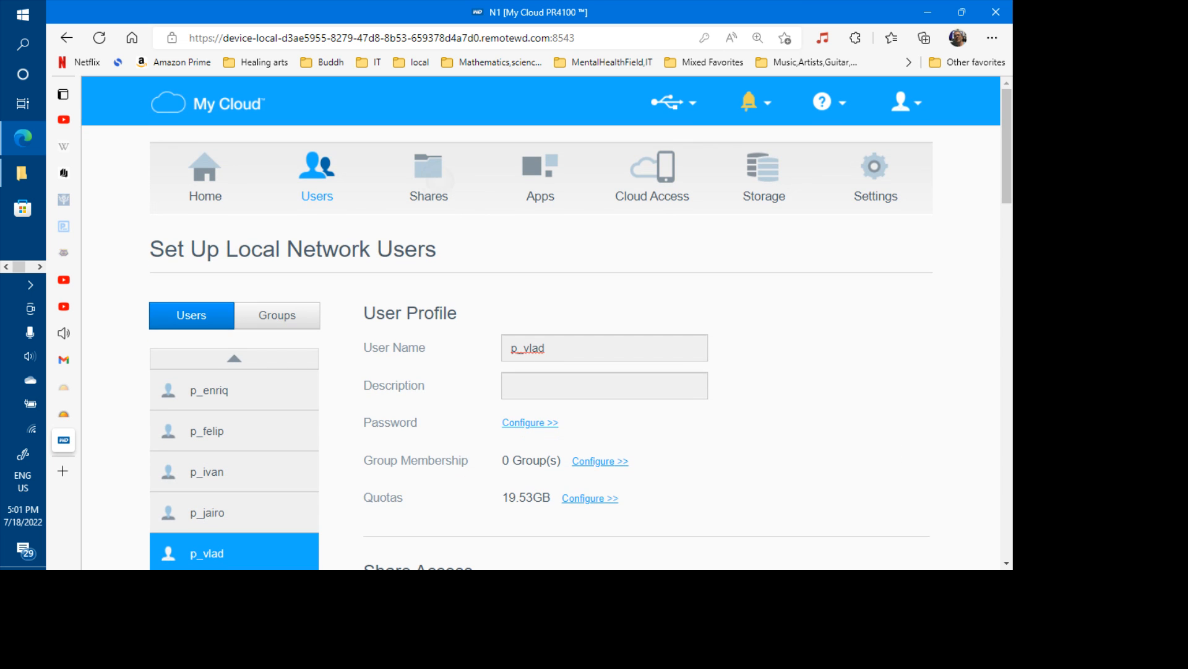
- Switch to the shares setup and examine the p_felip share's profile, Public setting and user access list
{"action": "left_click", "coordinate": [429, 176]}
{"action": "scroll", "coordinate": [541, 322], "scroll_direction": "down", "scroll_amount": 3}
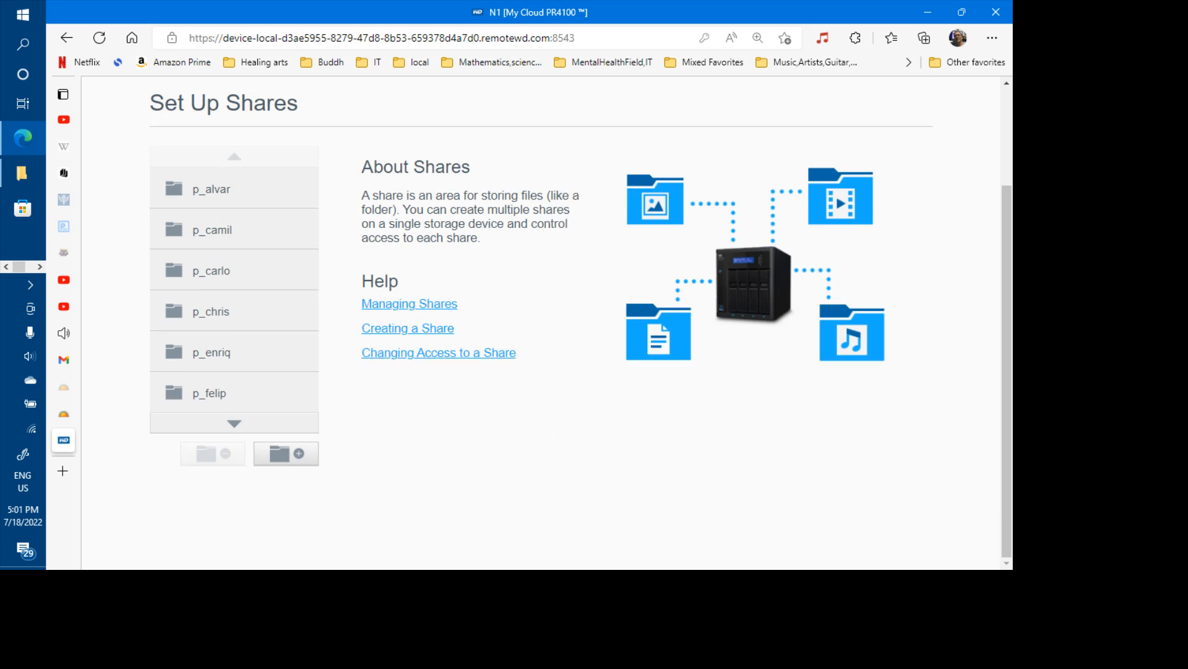
{"action": "left_click", "coordinate": [234, 442]}
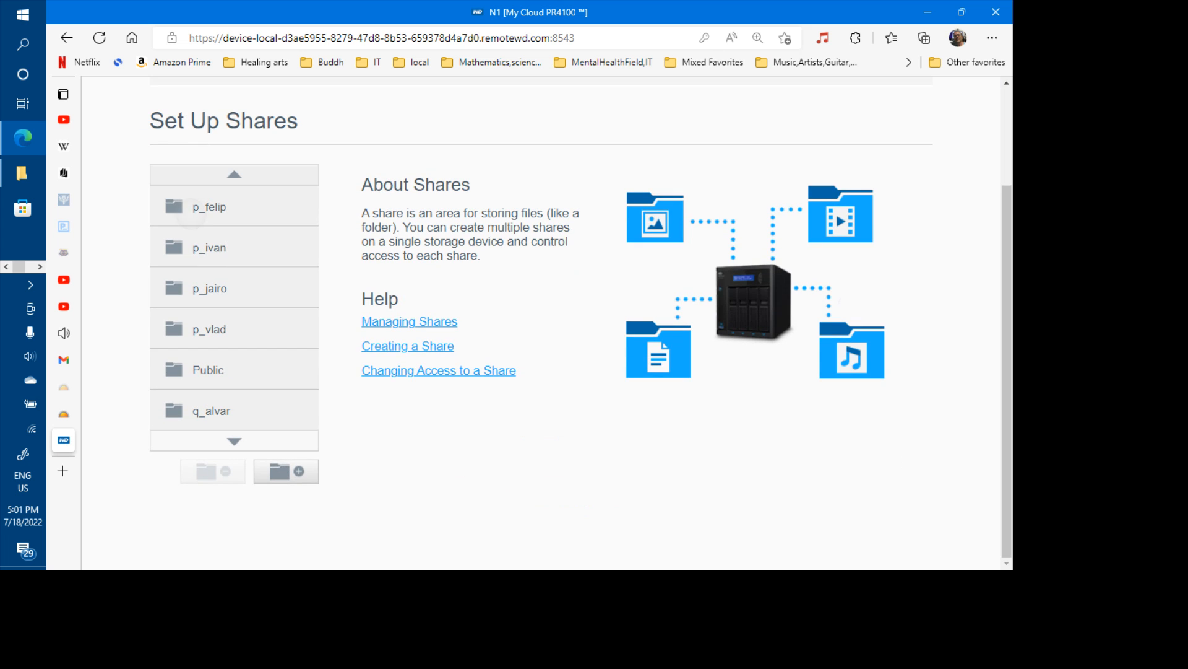
{"action": "left_click", "coordinate": [234, 207]}
{"action": "scroll", "coordinate": [541, 322], "scroll_direction": "down", "scroll_amount": 6}
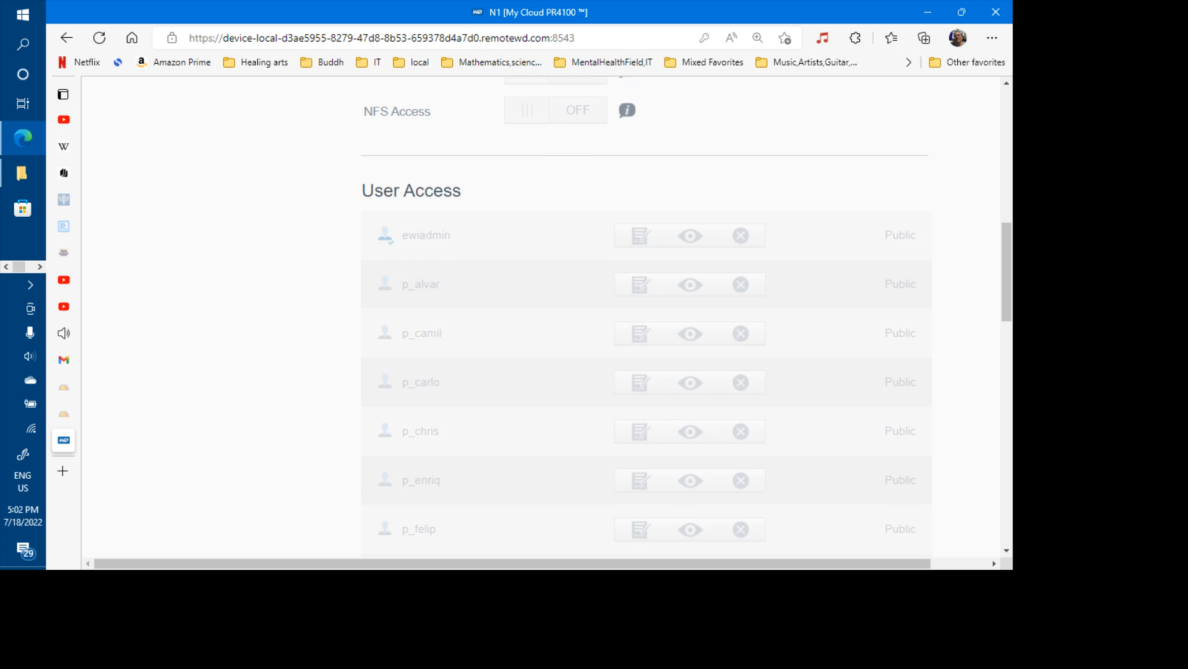
{"action": "scroll", "coordinate": [646, 316], "scroll_direction": "down", "scroll_amount": 6}
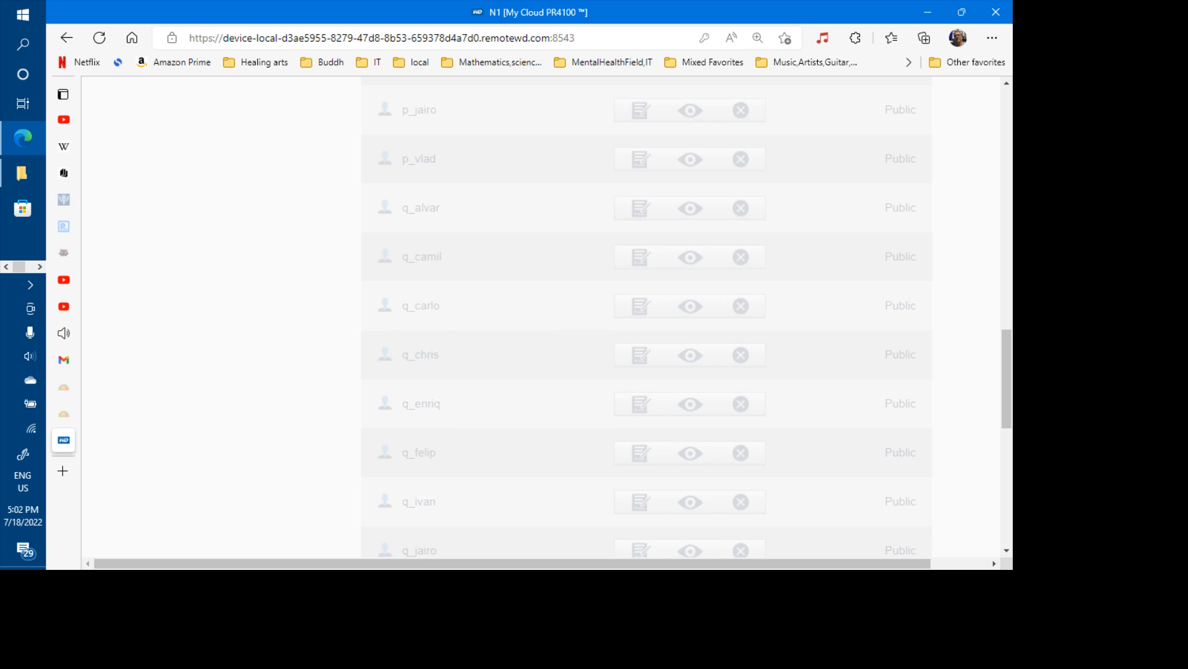
{"action": "scroll", "coordinate": [541, 317], "scroll_direction": "up", "scroll_amount": 15}
{"action": "scroll", "coordinate": [541, 317], "scroll_direction": "down", "scroll_amount": 1}
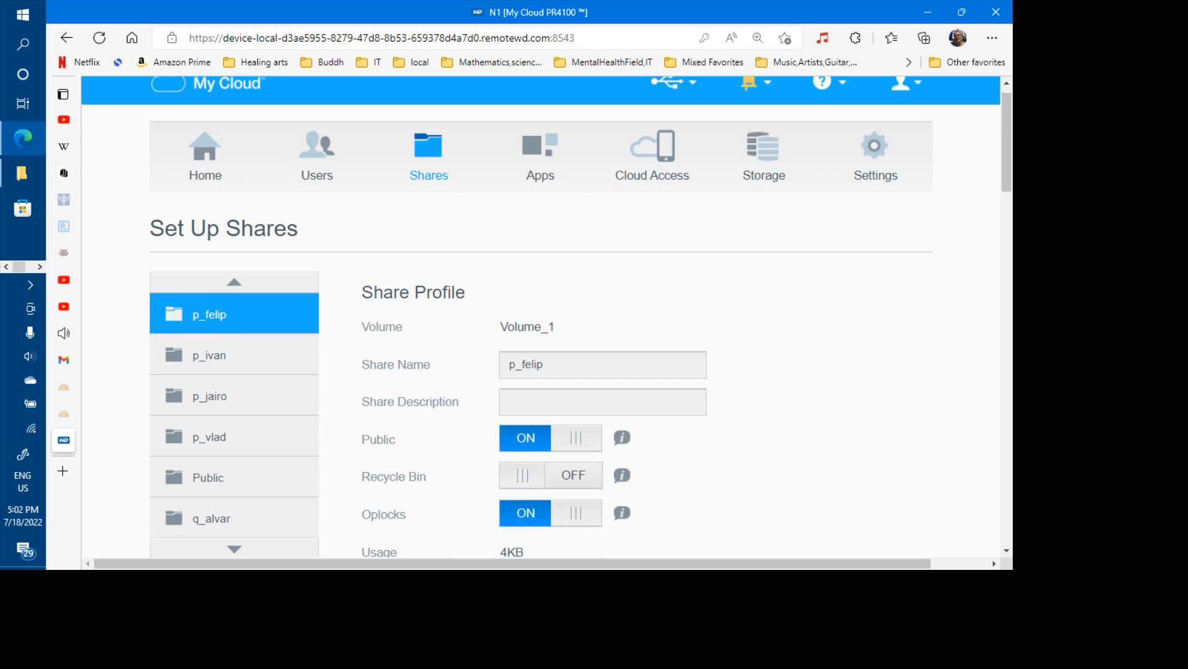
- Examine the p_ivan share's profile, Public setting and user access list for comparison with p_felip
{"action": "left_click", "coordinate": [204, 347]}
{"action": "scroll", "coordinate": [205, 342], "scroll_direction": "down", "scroll_amount": 2}
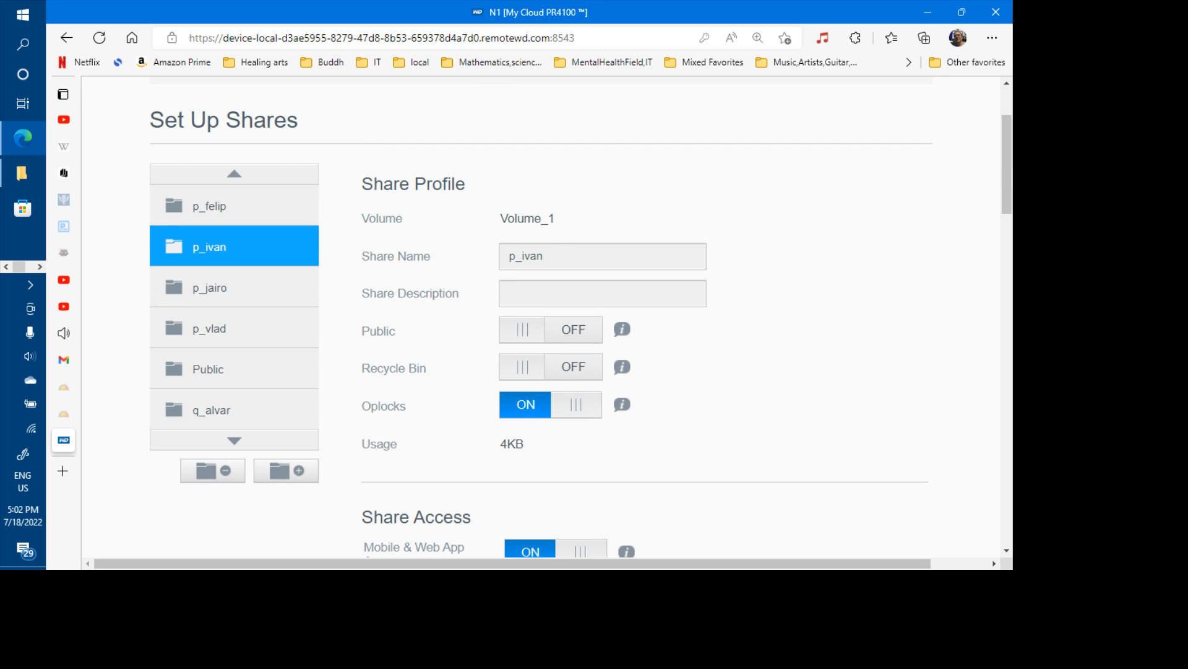
{"action": "scroll", "coordinate": [541, 317], "scroll_direction": "down", "scroll_amount": 15}
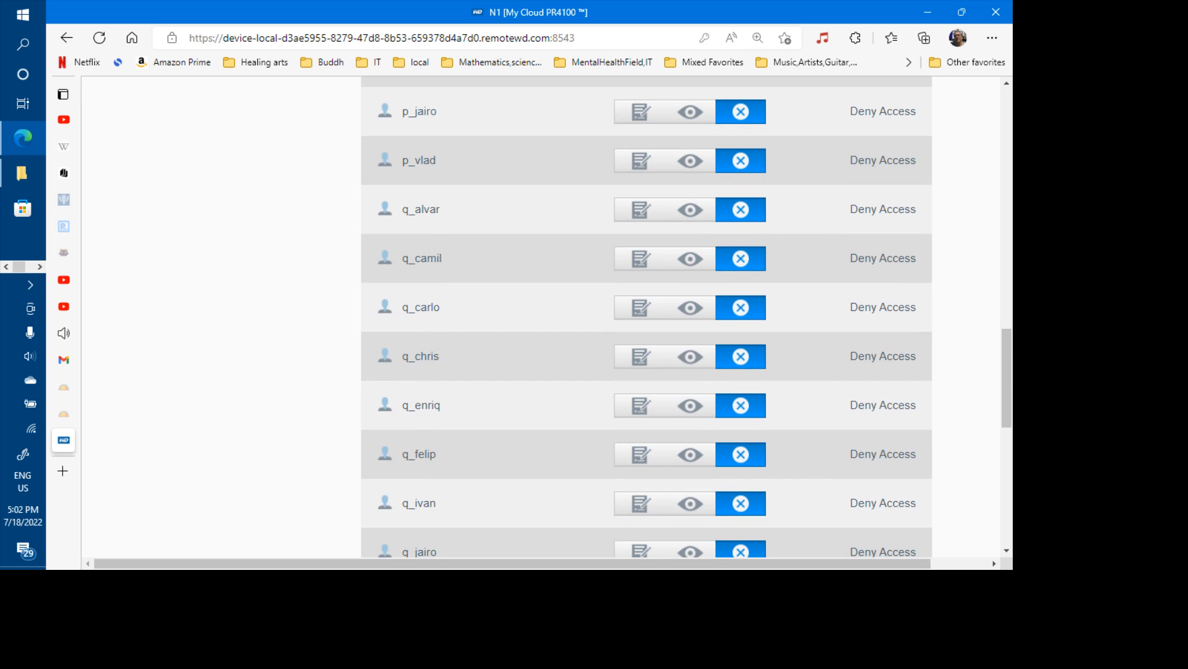
{"action": "scroll", "coordinate": [541, 317], "scroll_direction": "up", "scroll_amount": 15}
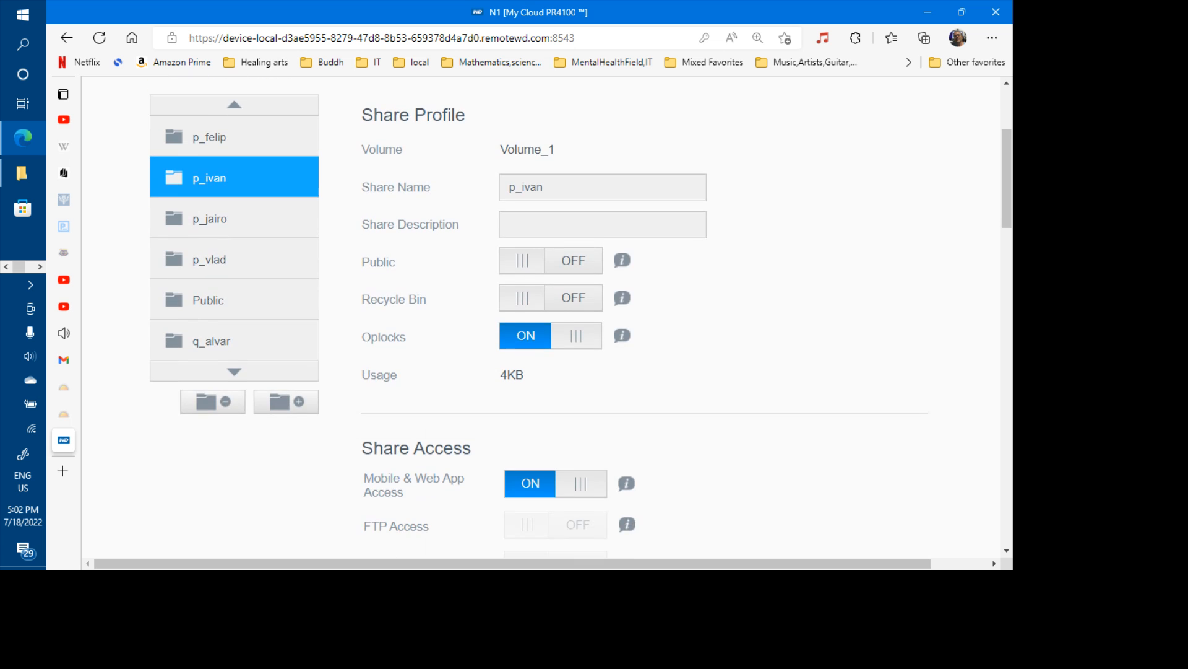
{"action": "scroll", "coordinate": [541, 317], "scroll_direction": "up", "scroll_amount": 1}
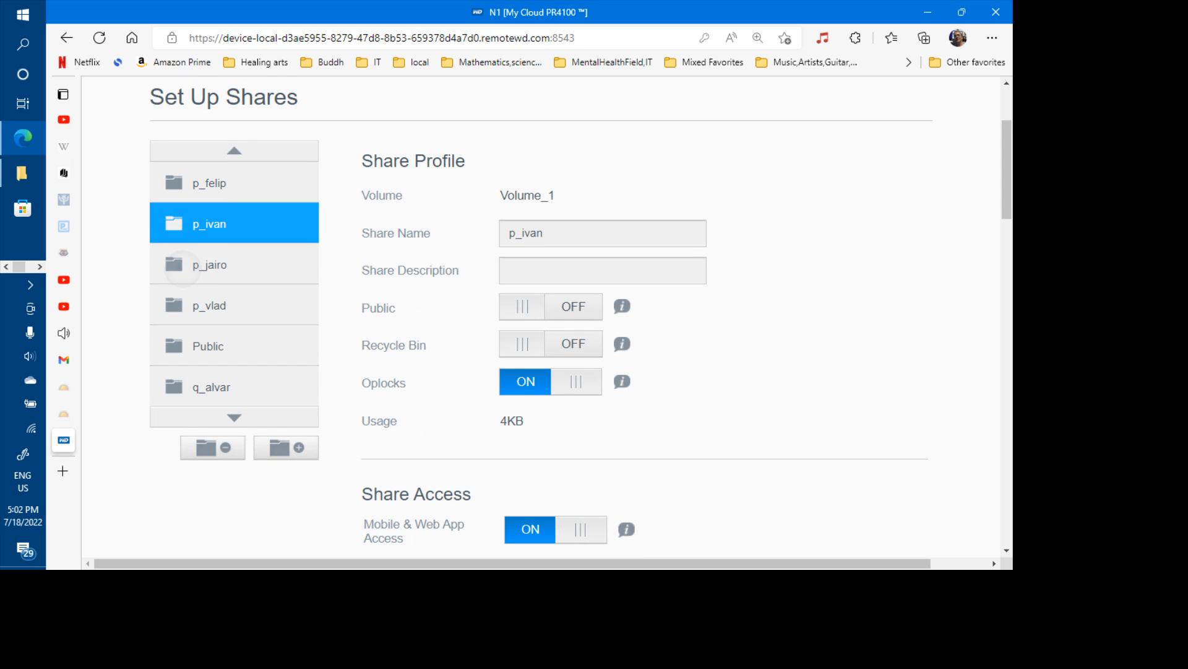
- Examine the p_jairo share's profile and user access list, including the entries for the q_ and r_ users
{"action": "scroll", "coordinate": [541, 317], "scroll_direction": "down", "scroll_amount": 4}
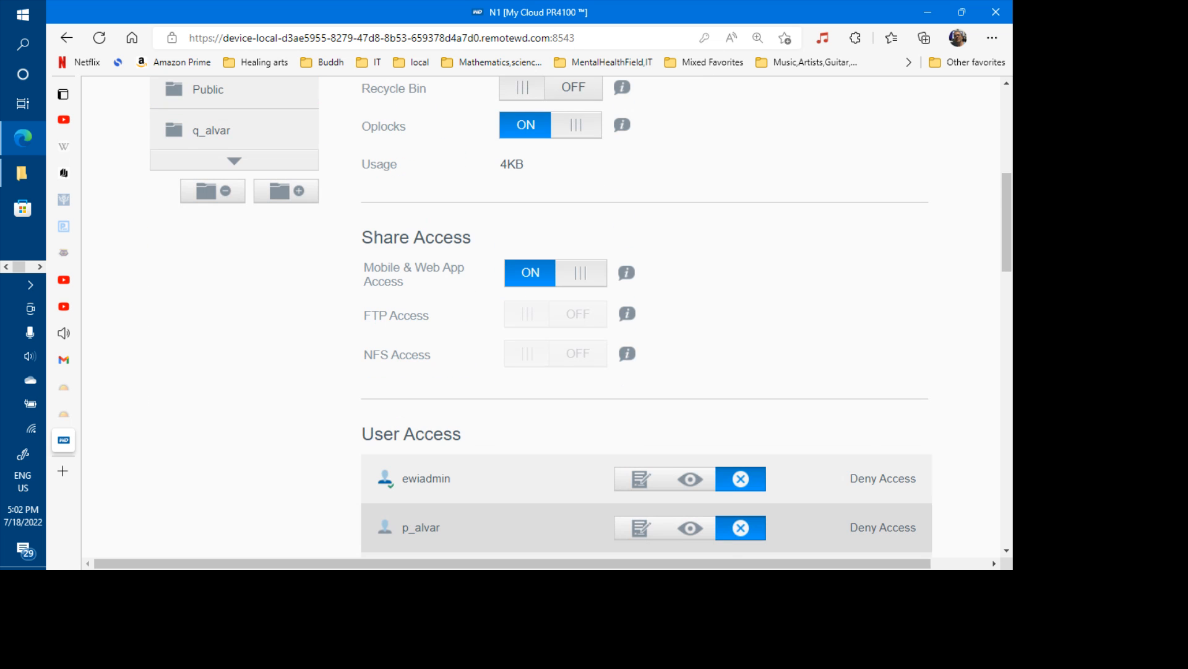
{"action": "scroll", "coordinate": [541, 317], "scroll_direction": "down", "scroll_amount": 14}
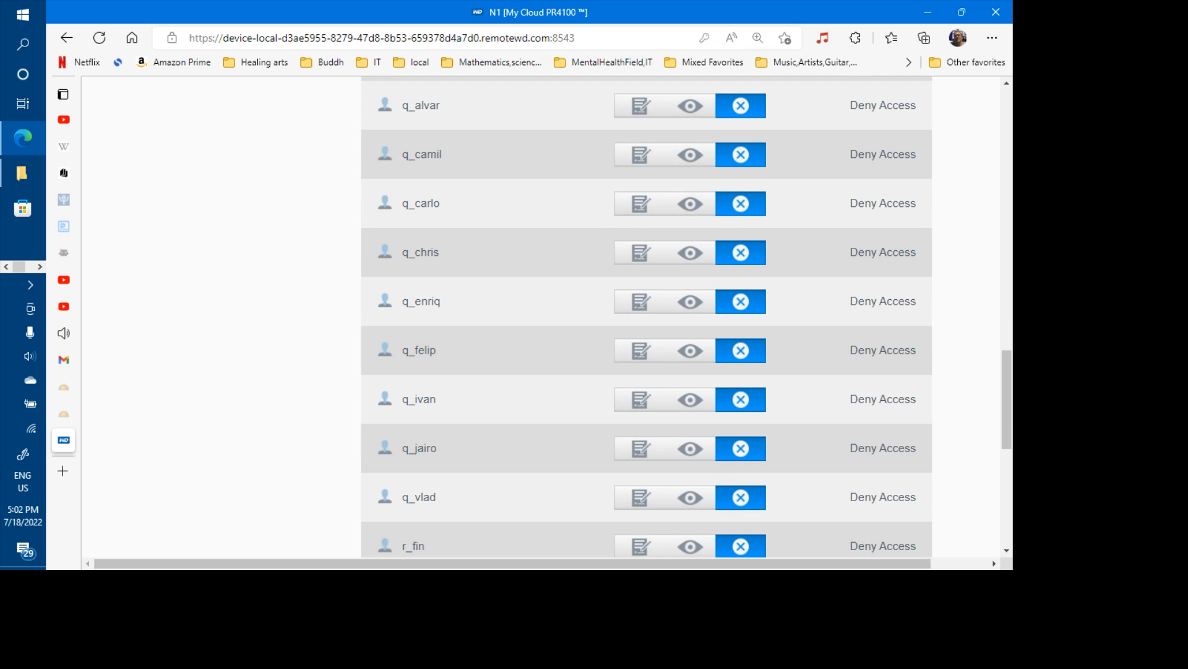
{"action": "scroll", "coordinate": [541, 317], "scroll_direction": "up", "scroll_amount": 13}
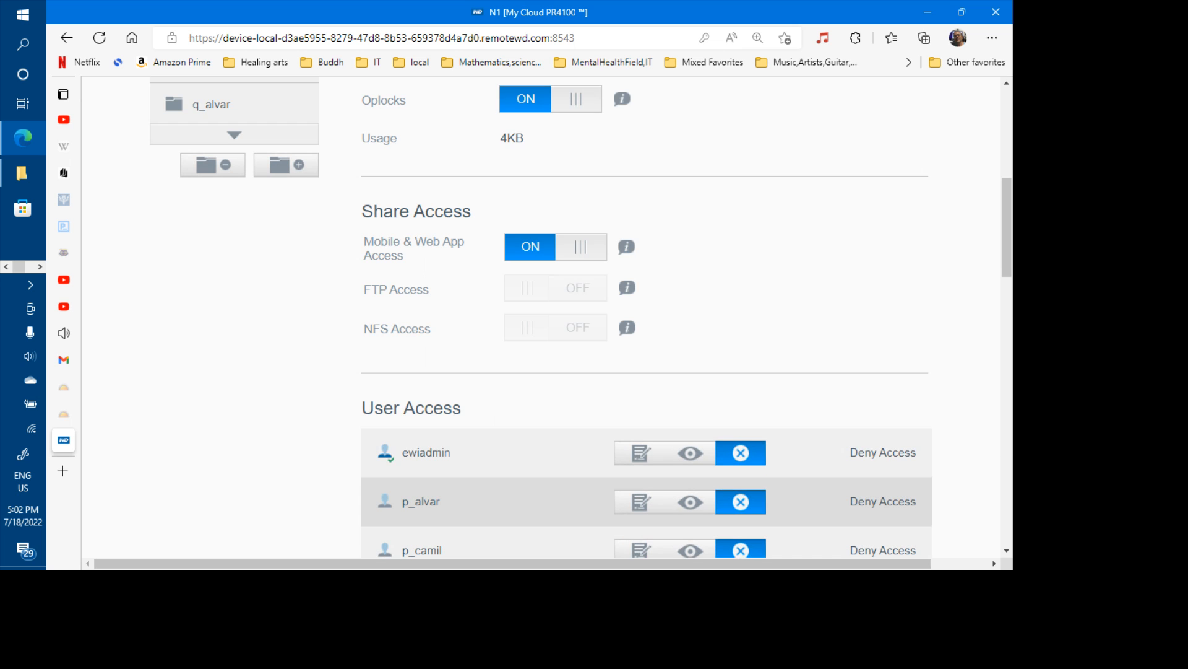
{"action": "scroll", "coordinate": [541, 317], "scroll_direction": "up", "scroll_amount": 4}
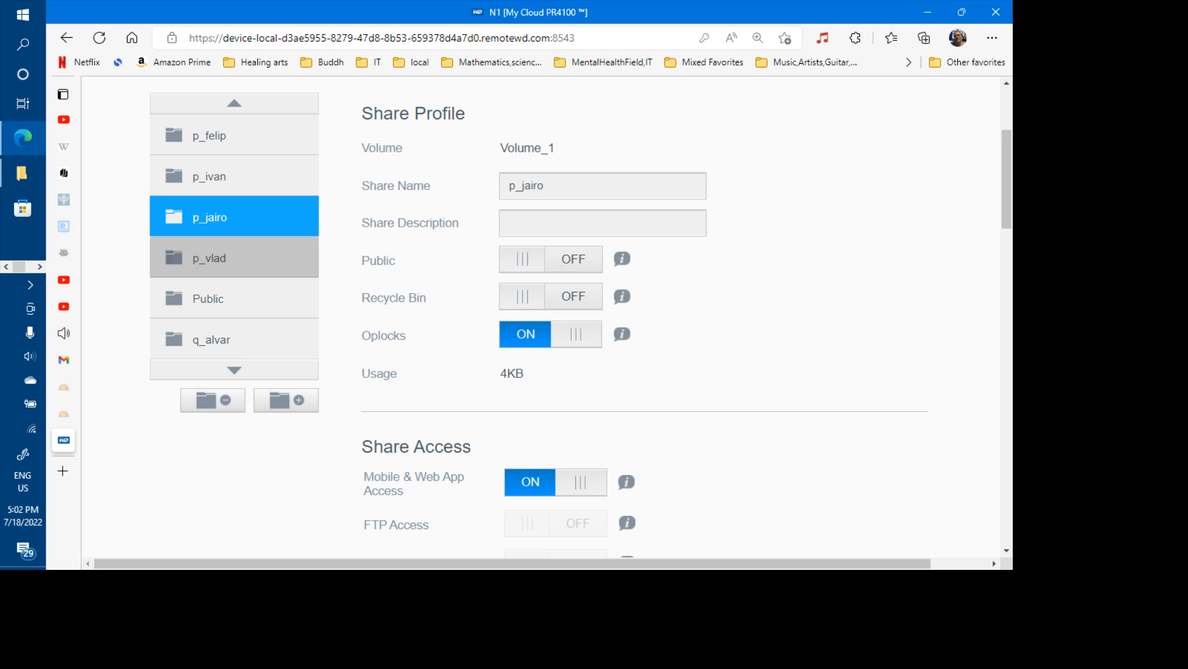
- Examine the p_vlad share's profile, Public setting, share access and user access list
{"action": "scroll", "coordinate": [541, 317], "scroll_direction": "down", "scroll_amount": 8}
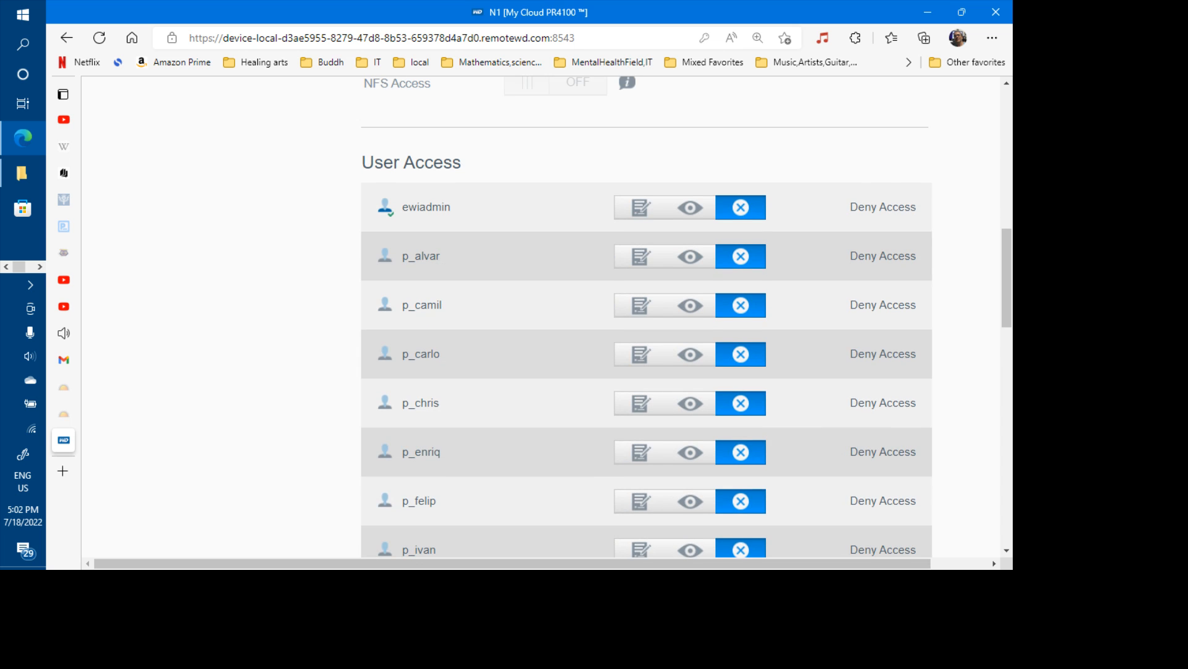
{"action": "scroll", "coordinate": [647, 317], "scroll_direction": "up", "scroll_amount": 1}
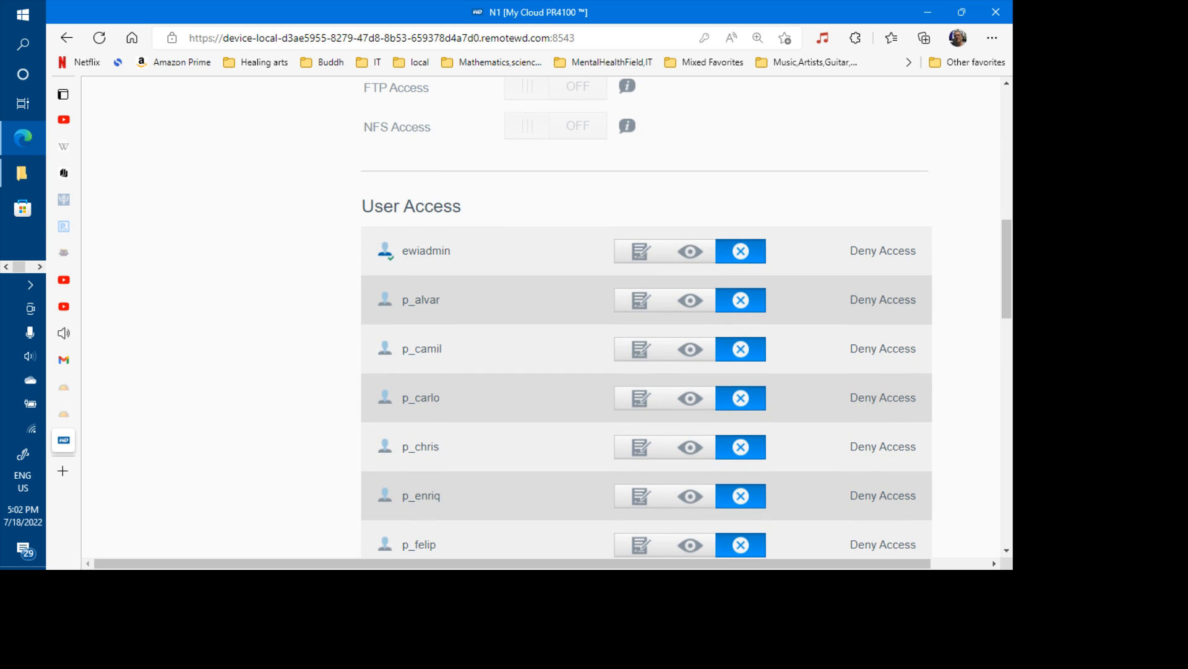
{"action": "scroll", "coordinate": [541, 317], "scroll_direction": "up", "scroll_amount": 2}
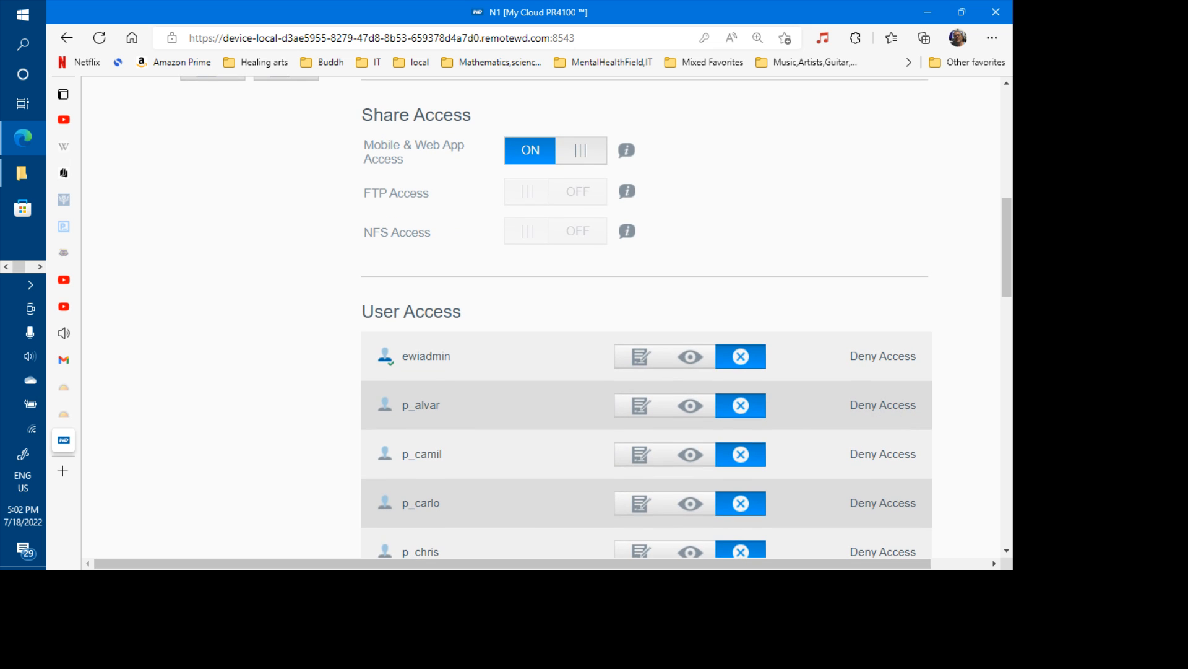
{"action": "left_click", "coordinate": [143, 281]}
{"action": "left_click_drag", "start_coordinate": [144, 281], "coordinate": [147, 267]}
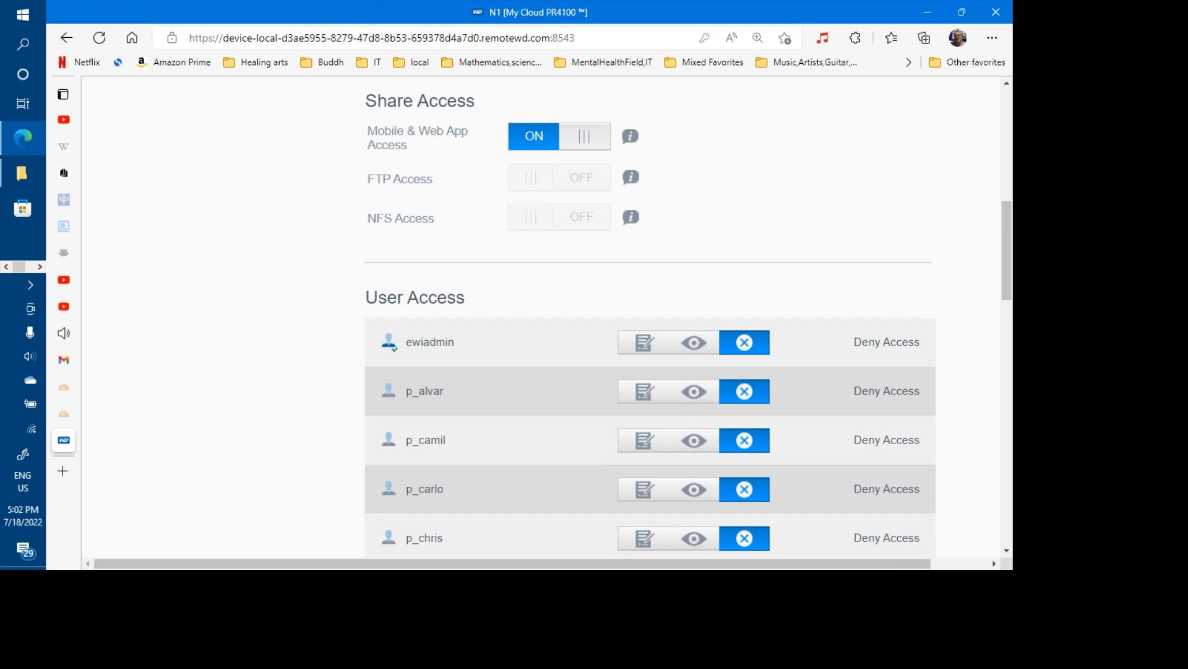
{"action": "scroll", "coordinate": [541, 316], "scroll_direction": "up", "scroll_amount": 6}
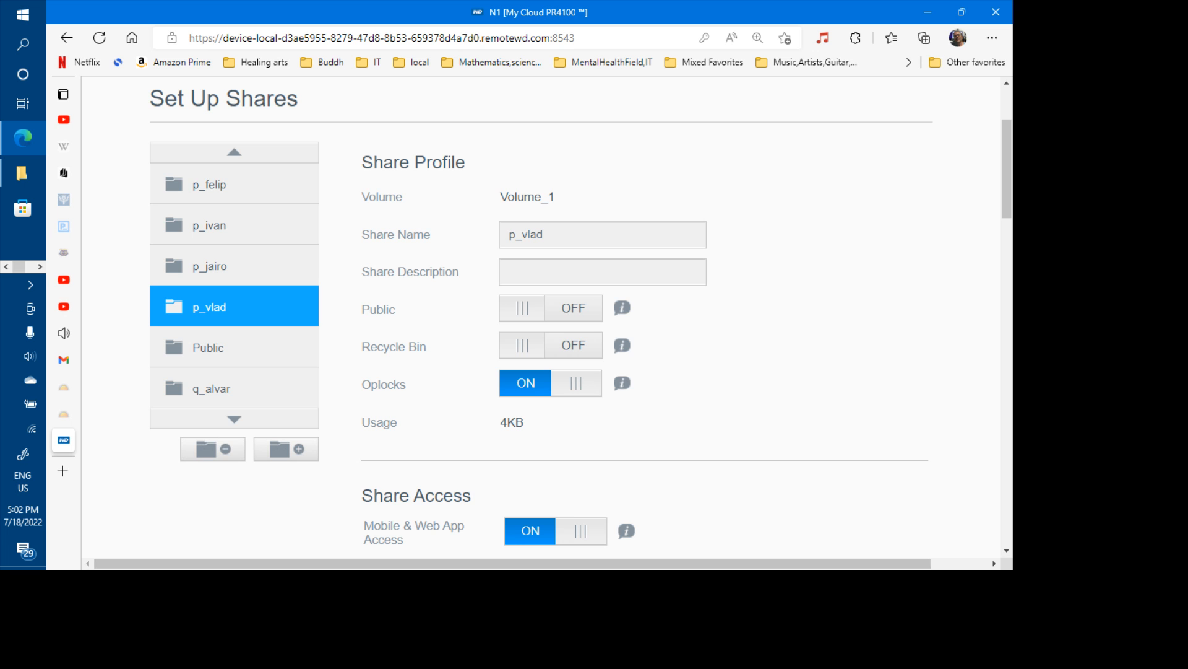
- Examine the q_alvar share's profile and the access rights of the p_ and q_ users to it
{"action": "scroll", "coordinate": [541, 317], "scroll_direction": "down", "scroll_amount": 10}
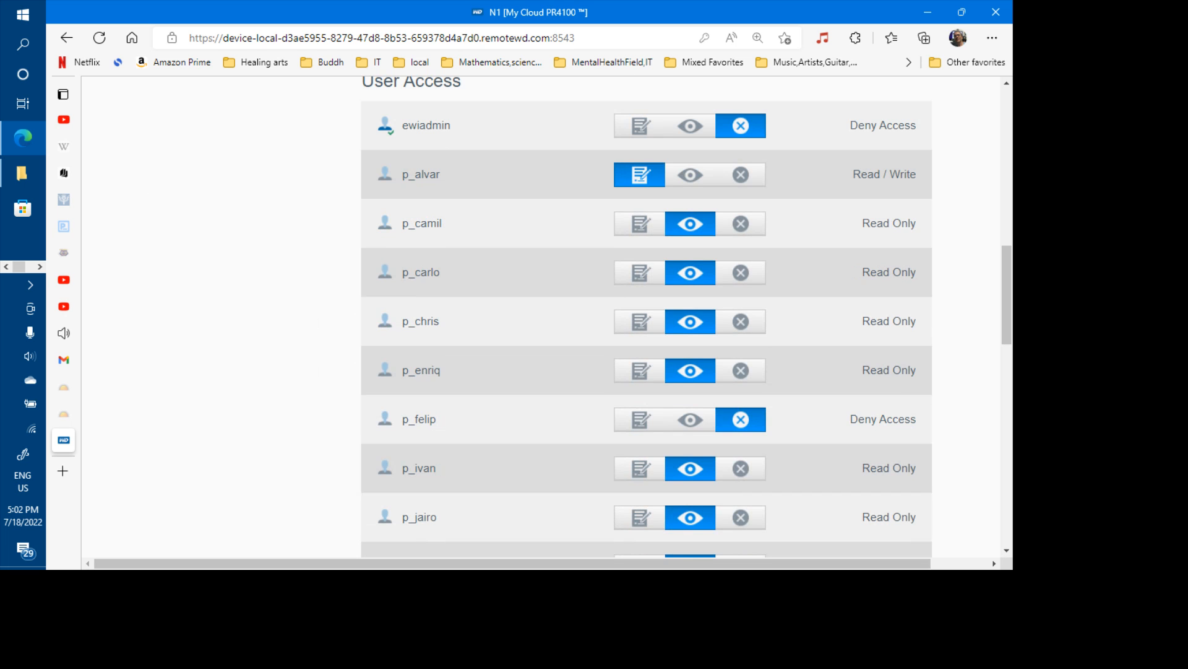
{"action": "scroll", "coordinate": [646, 317], "scroll_direction": "down", "scroll_amount": 8}
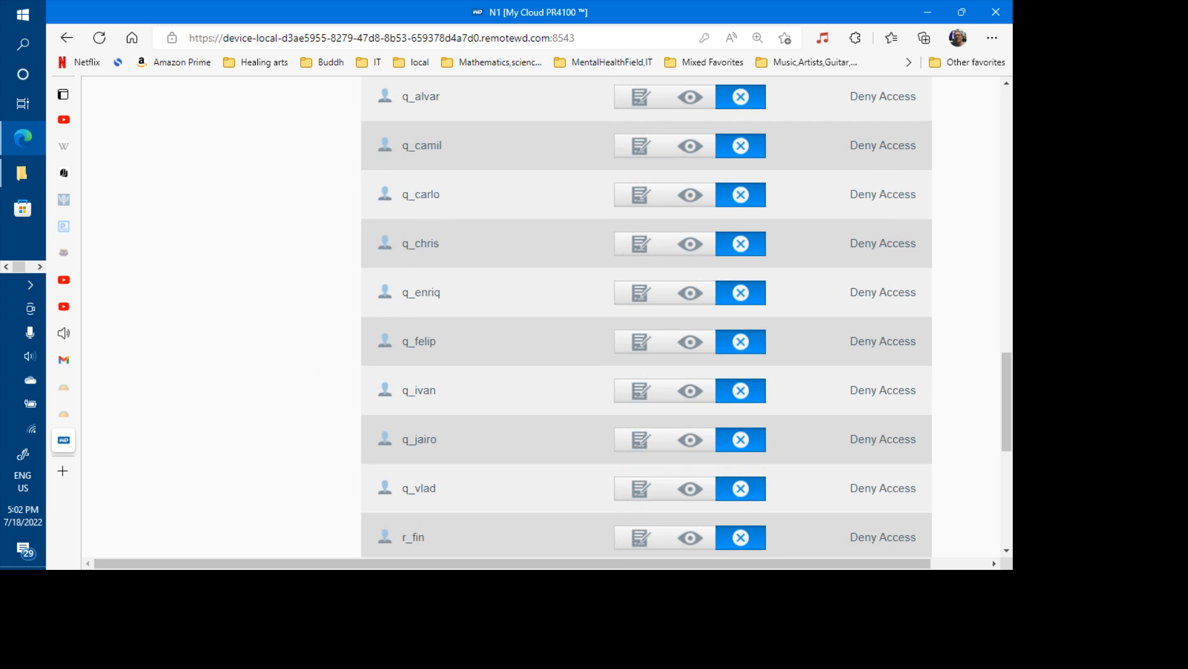
{"action": "scroll", "coordinate": [646, 316], "scroll_direction": "up", "scroll_amount": 18}
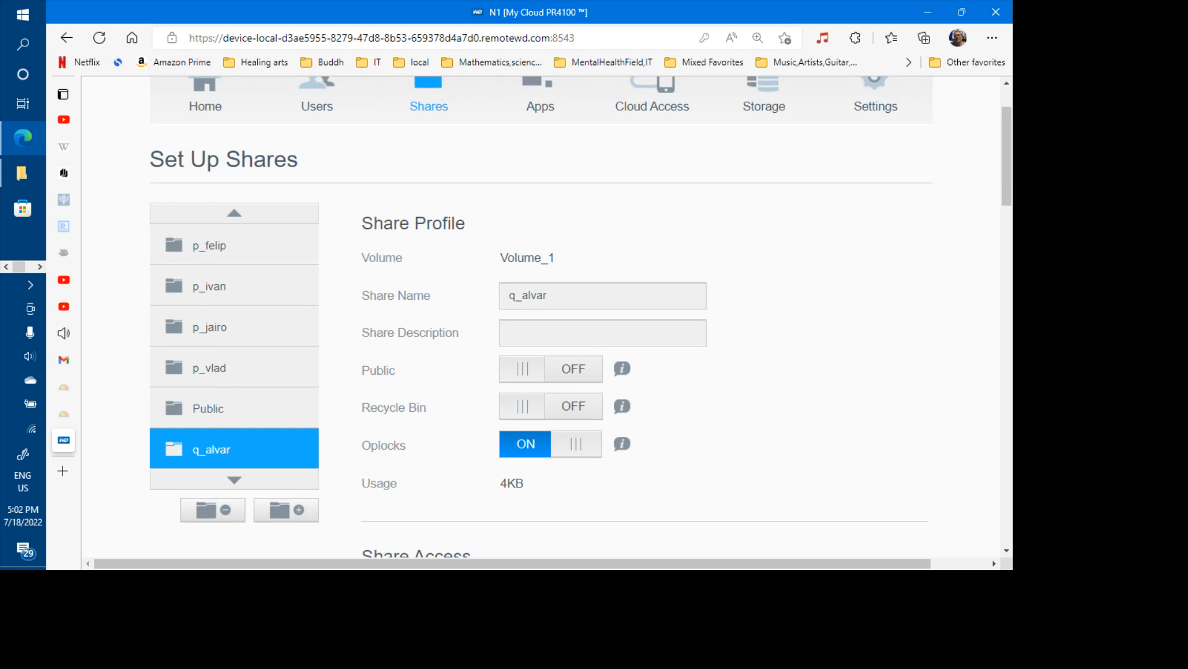
- Bring the remaining q_ shares into view and examine the q_camil share's profile and user access list
{"action": "left_click", "coordinate": [234, 427]}
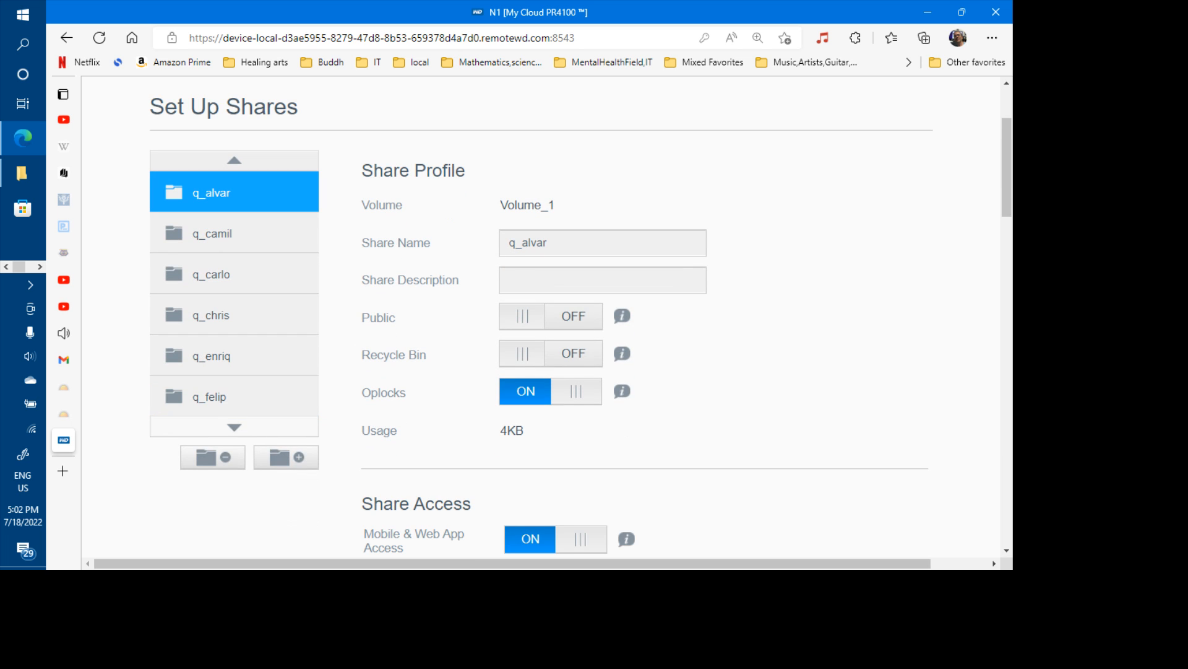
{"action": "scroll", "coordinate": [646, 317], "scroll_direction": "down", "scroll_amount": 10}
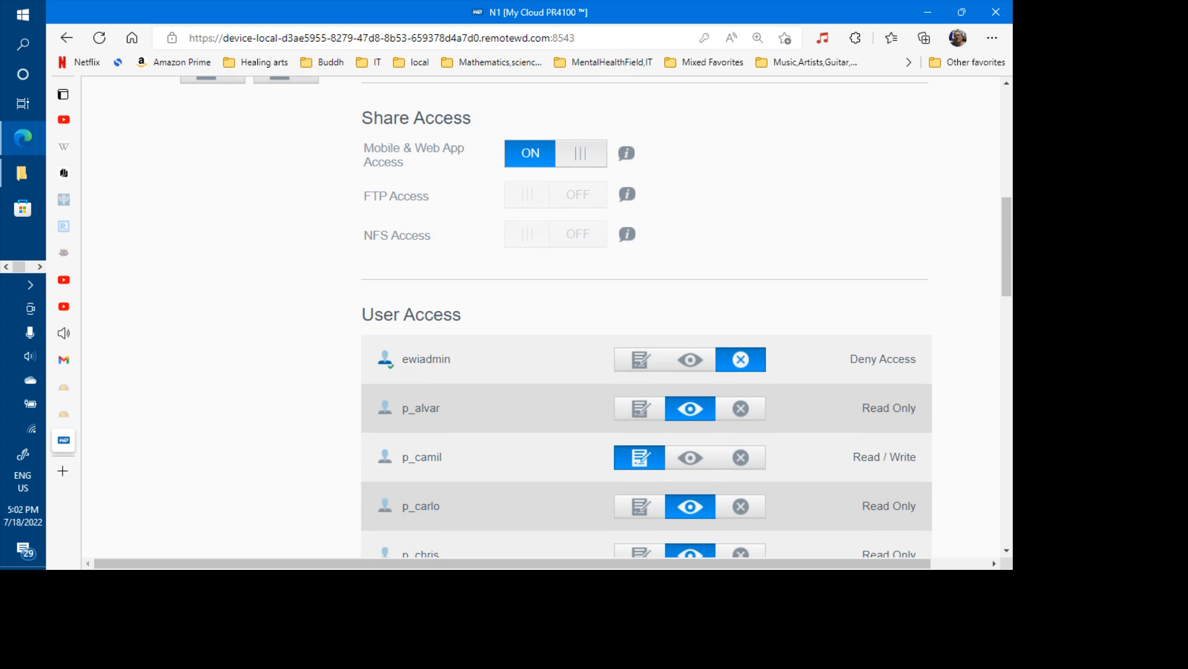
{"action": "scroll", "coordinate": [647, 316], "scroll_direction": "down", "scroll_amount": 3}
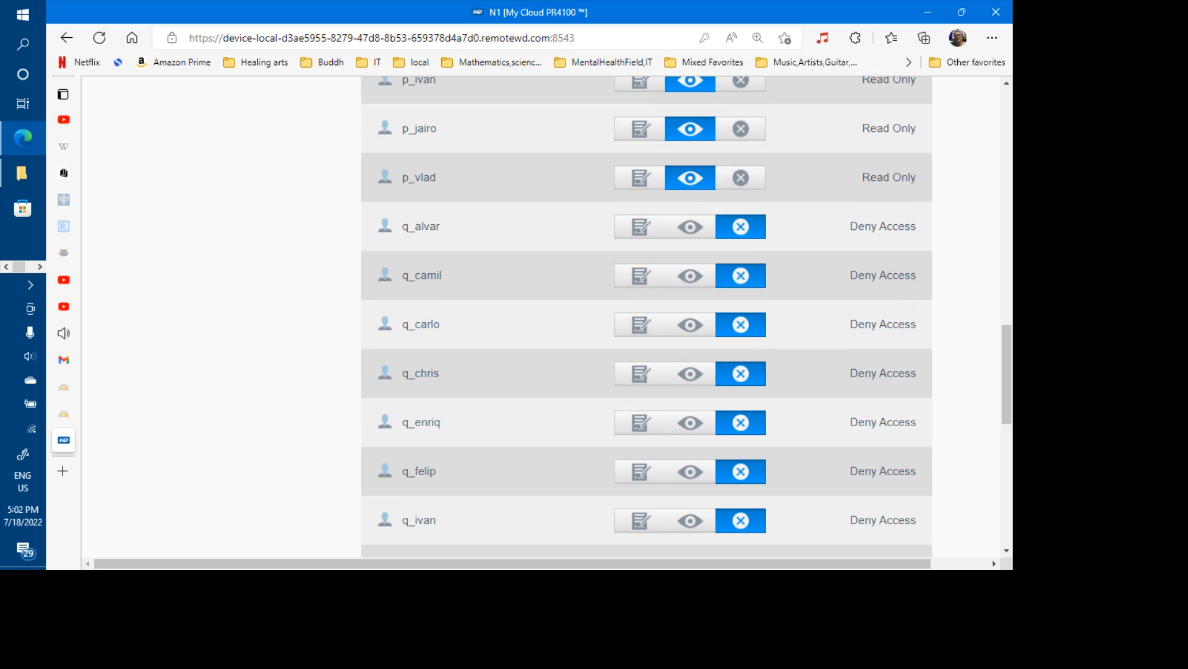
{"action": "scroll", "coordinate": [896, 323], "scroll_direction": "up", "scroll_amount": 18}
{"action": "scroll", "coordinate": [896, 323], "scroll_direction": "down", "scroll_amount": 1}
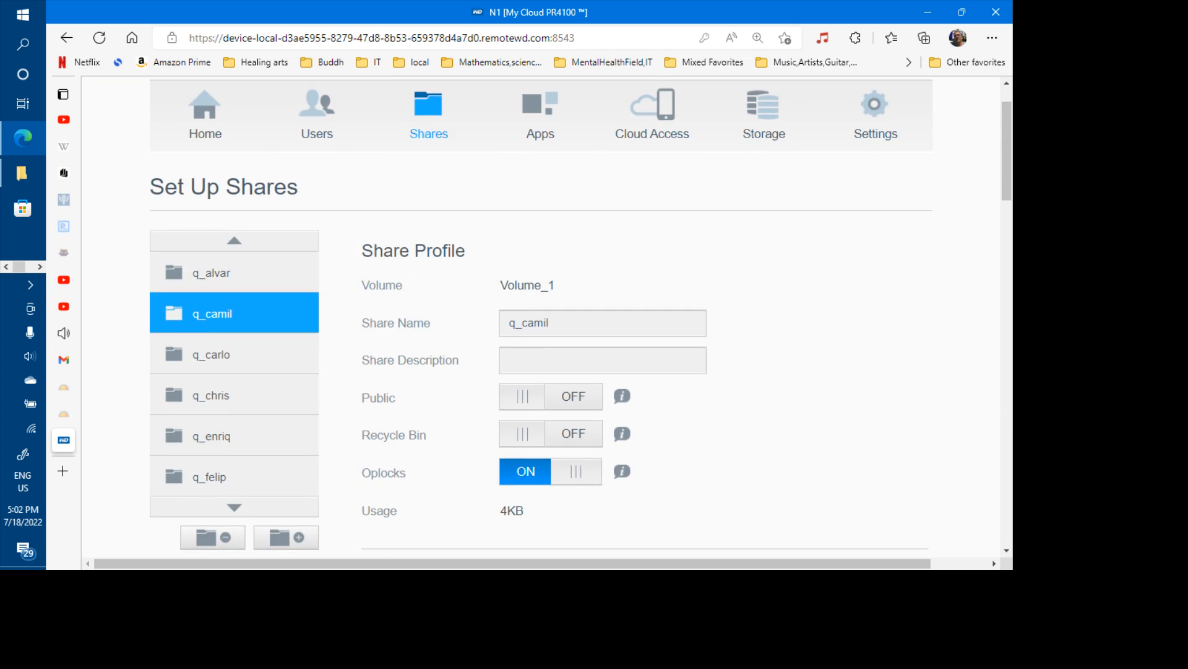
- Examine the q_carlo share's profile and the access rights of its listed users
{"action": "scroll", "coordinate": [310, 334], "scroll_direction": "down", "scroll_amount": 12}
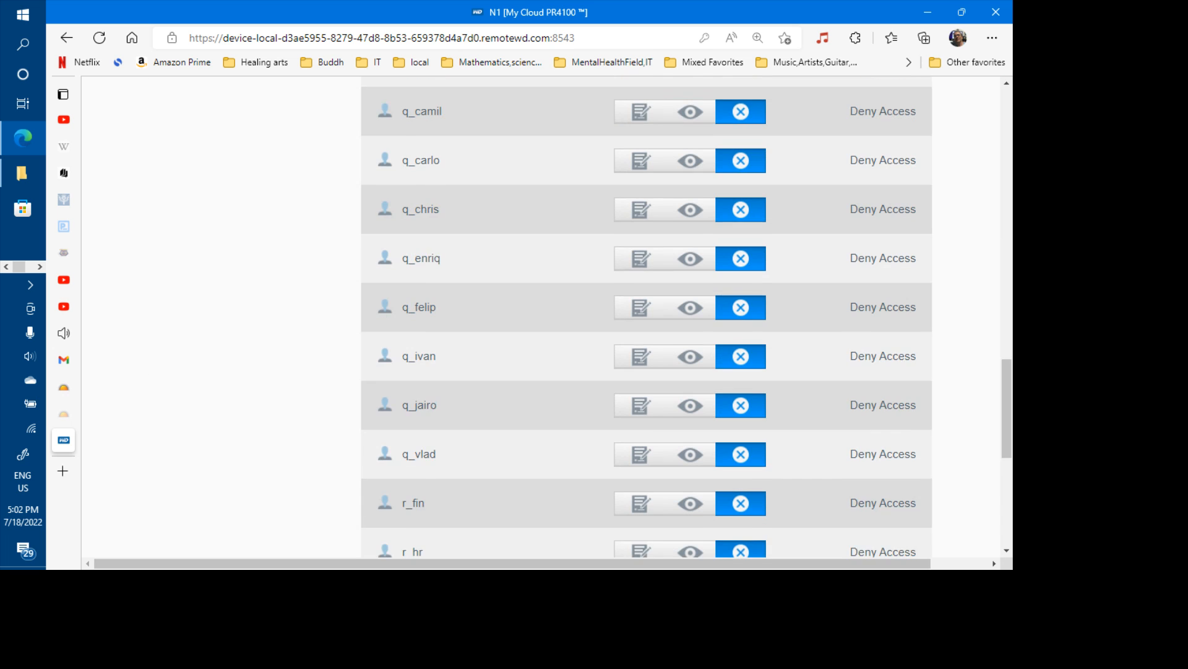
{"action": "scroll", "coordinate": [885, 347], "scroll_direction": "up", "scroll_amount": 15}
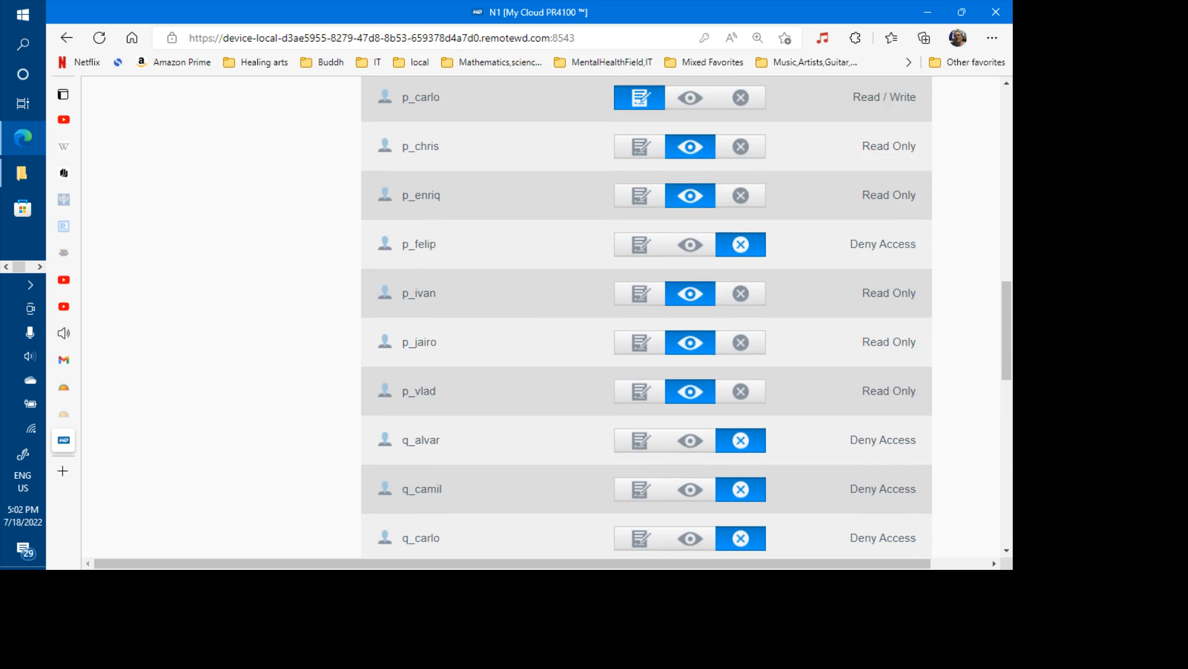
{"action": "scroll", "coordinate": [890, 361], "scroll_direction": "up", "scroll_amount": 2}
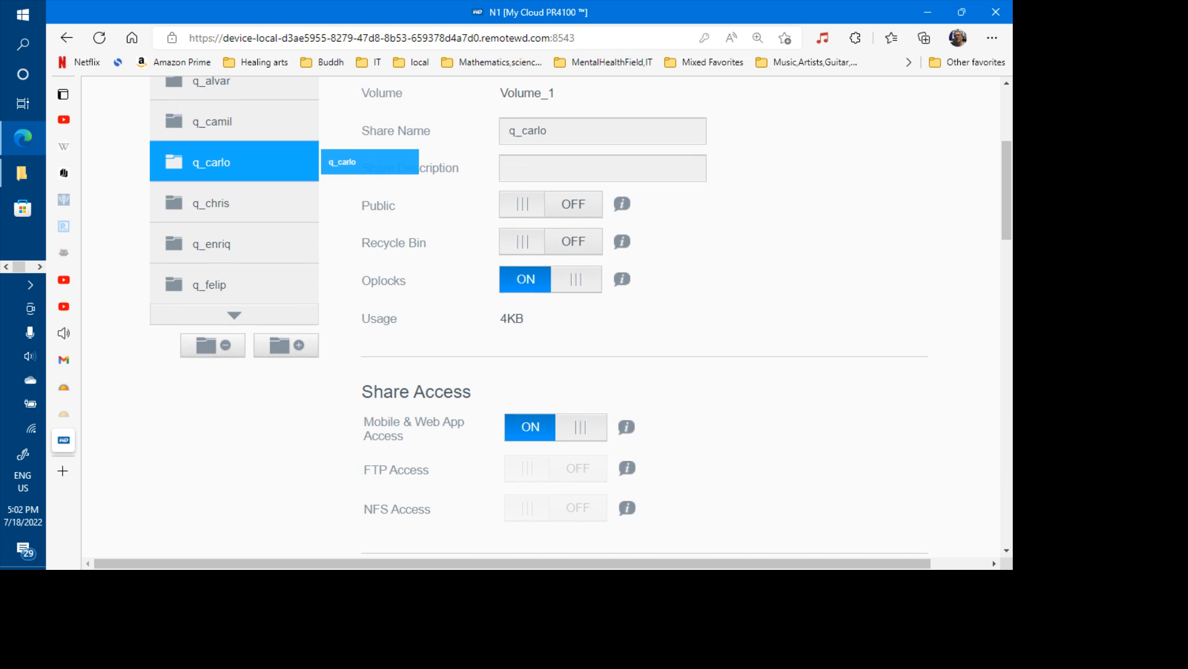
- Examine the share profiles and Public settings of q_chris and q_enriq
{"action": "scroll", "coordinate": [902, 336], "scroll_direction": "down", "scroll_amount": 3}
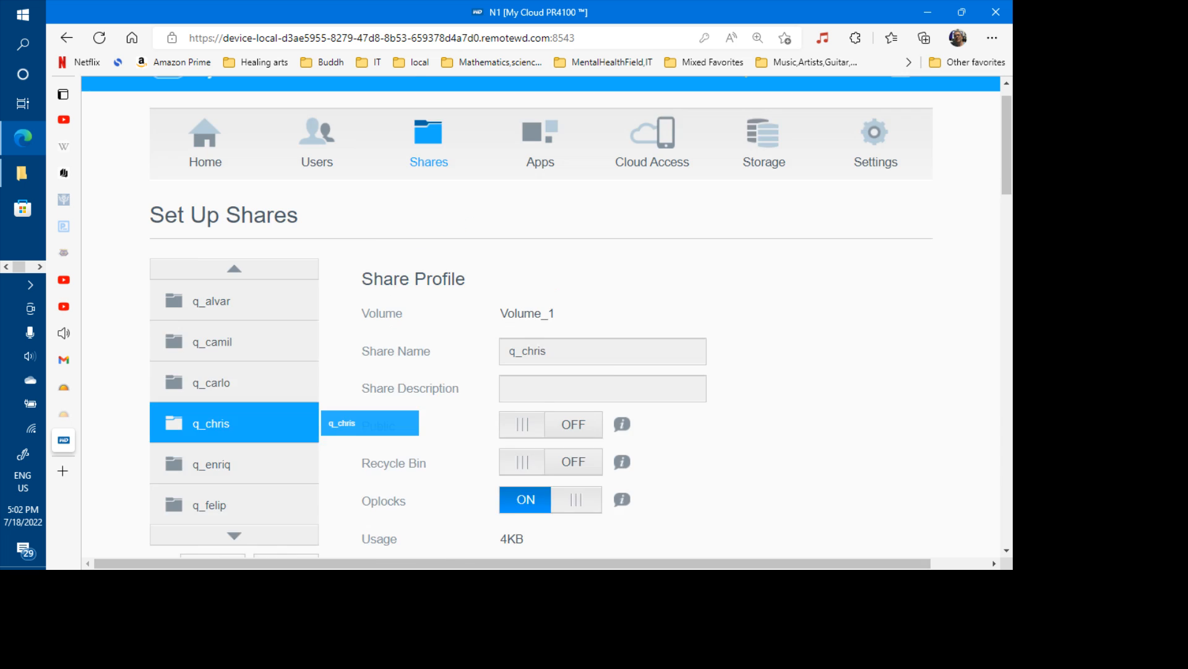
{"action": "scroll", "coordinate": [248, 411], "scroll_direction": "down", "scroll_amount": 1}
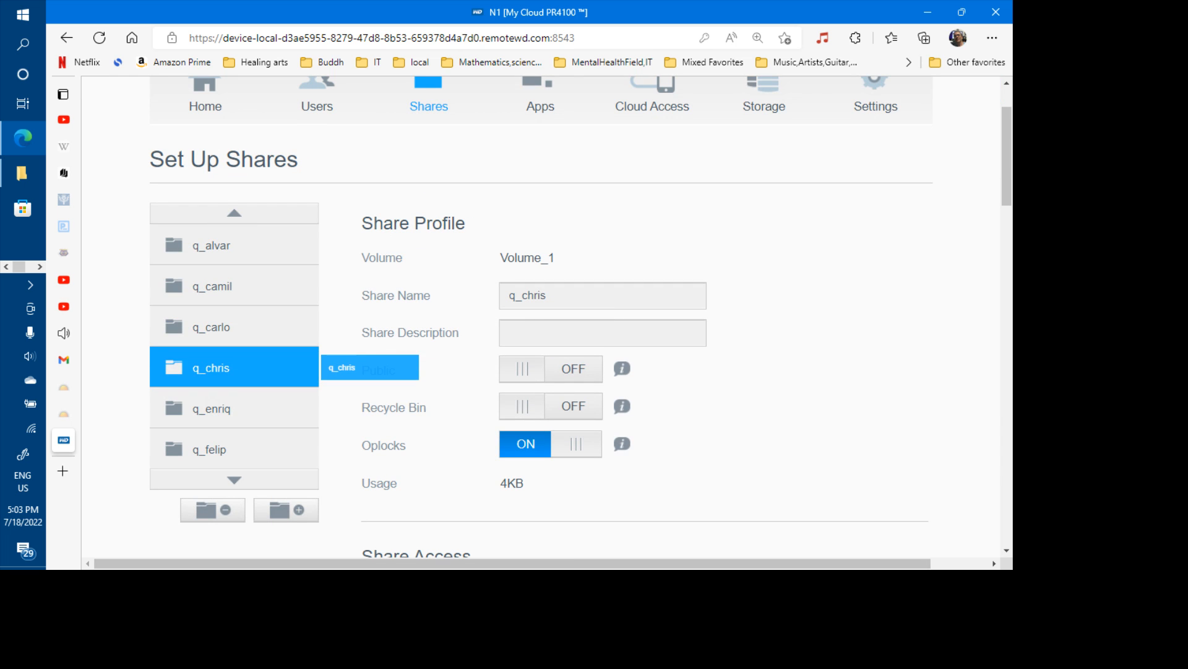
{"action": "left_click", "coordinate": [248, 409]}
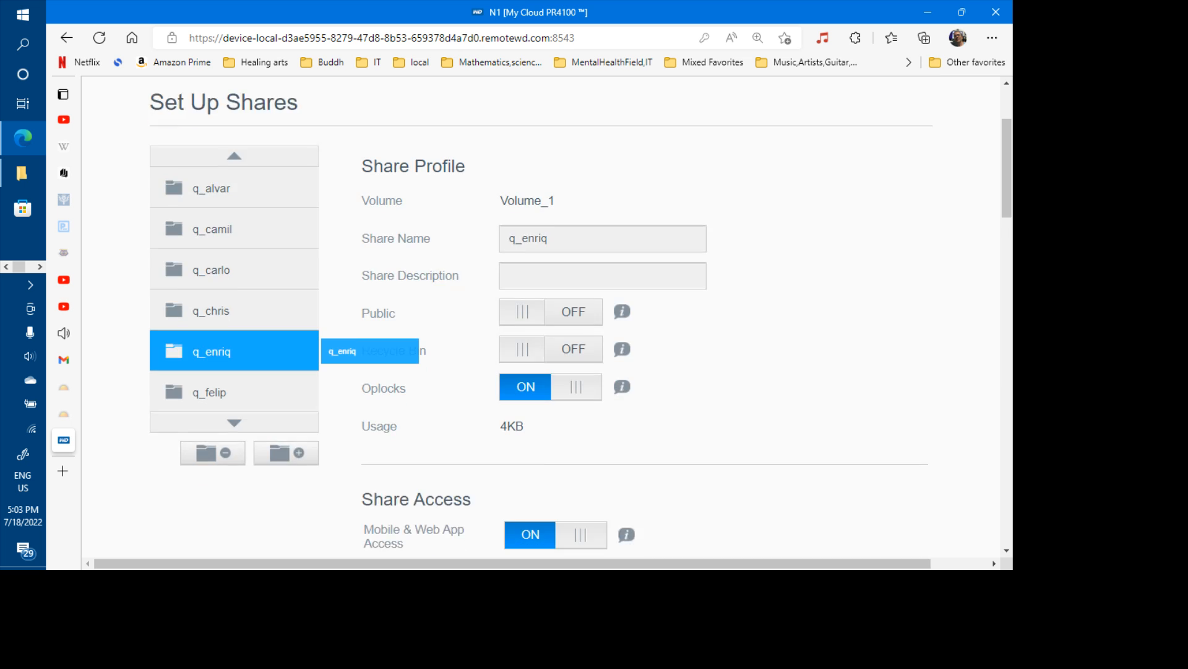
- Examine the q_felip share's Public setting and user access list
{"action": "scroll", "coordinate": [198, 340], "scroll_direction": "down", "scroll_amount": 1}
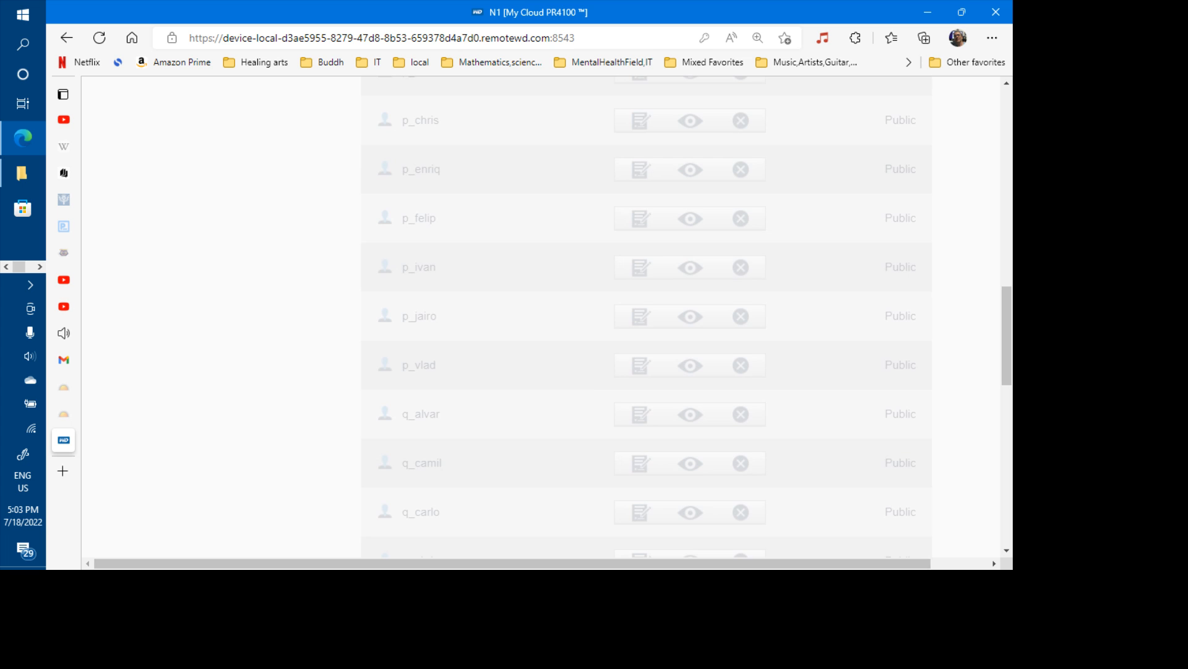
{"action": "scroll", "coordinate": [886, 368], "scroll_direction": "up", "scroll_amount": 10}
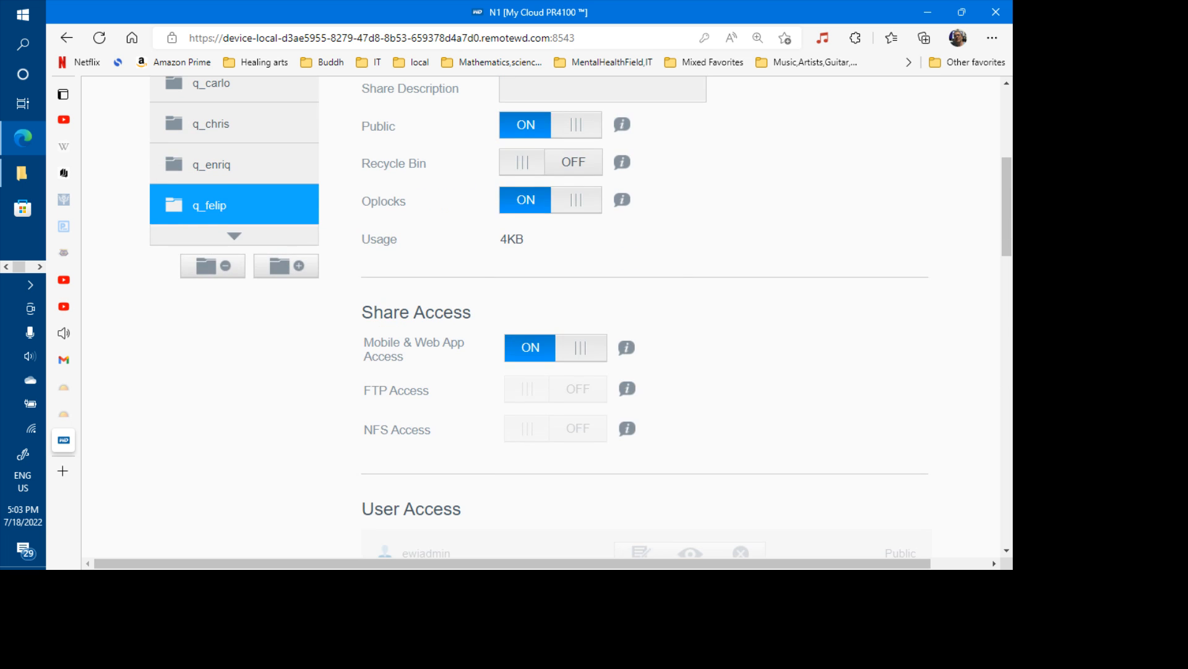
{"action": "scroll", "coordinate": [887, 368], "scroll_direction": "up", "scroll_amount": 1}
- Bring the shares after q_felip into view and examine the q_ivan share's profile and Public setting
{"action": "left_click", "coordinate": [234, 323]}
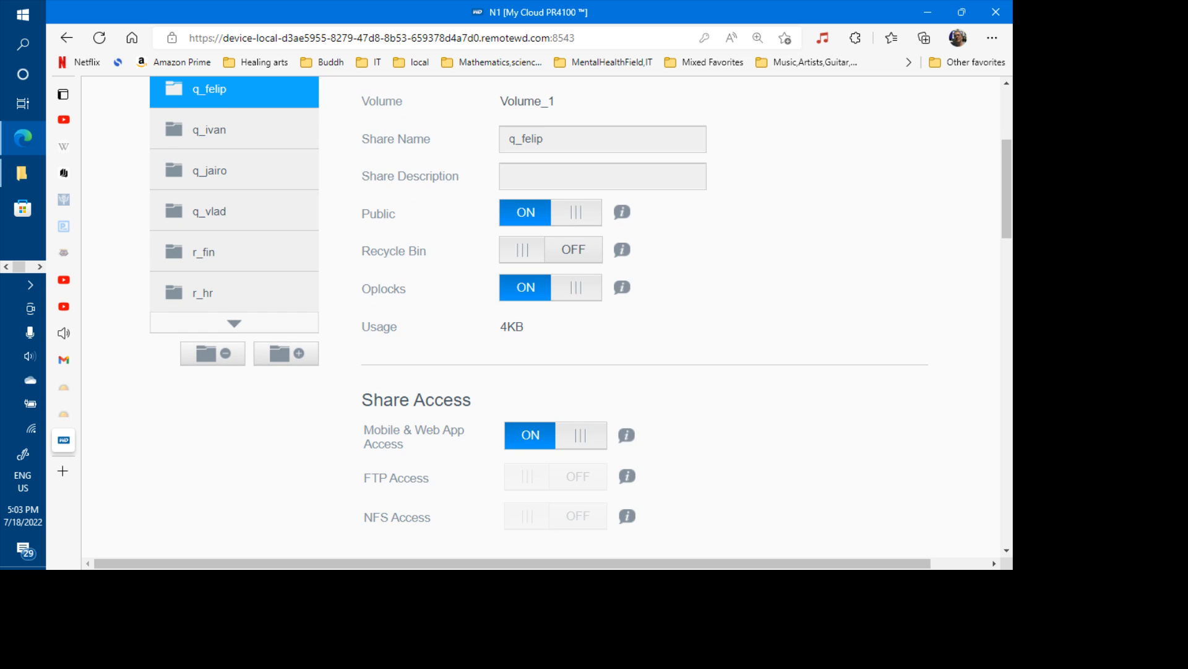
{"action": "scroll", "coordinate": [538, 310], "scroll_direction": "up", "scroll_amount": 1}
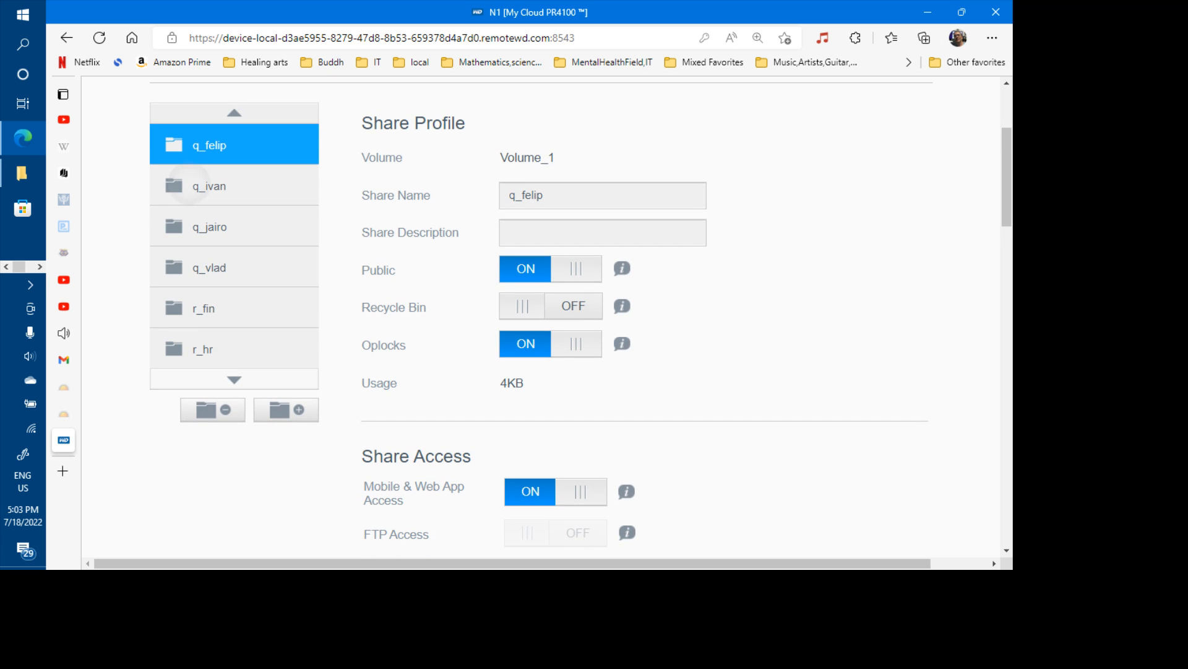
{"action": "left_click", "coordinate": [209, 186]}
{"action": "scroll", "coordinate": [539, 310], "scroll_direction": "up", "scroll_amount": 1}
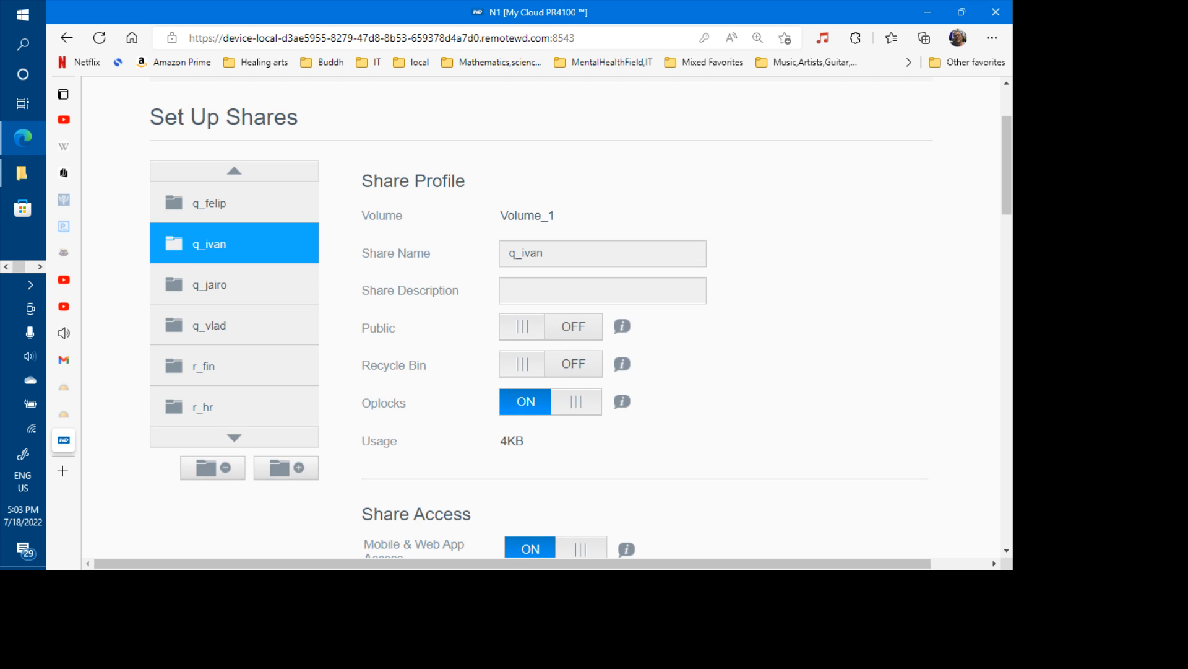
{"action": "scroll", "coordinate": [538, 309], "scroll_direction": "up", "scroll_amount": 1}
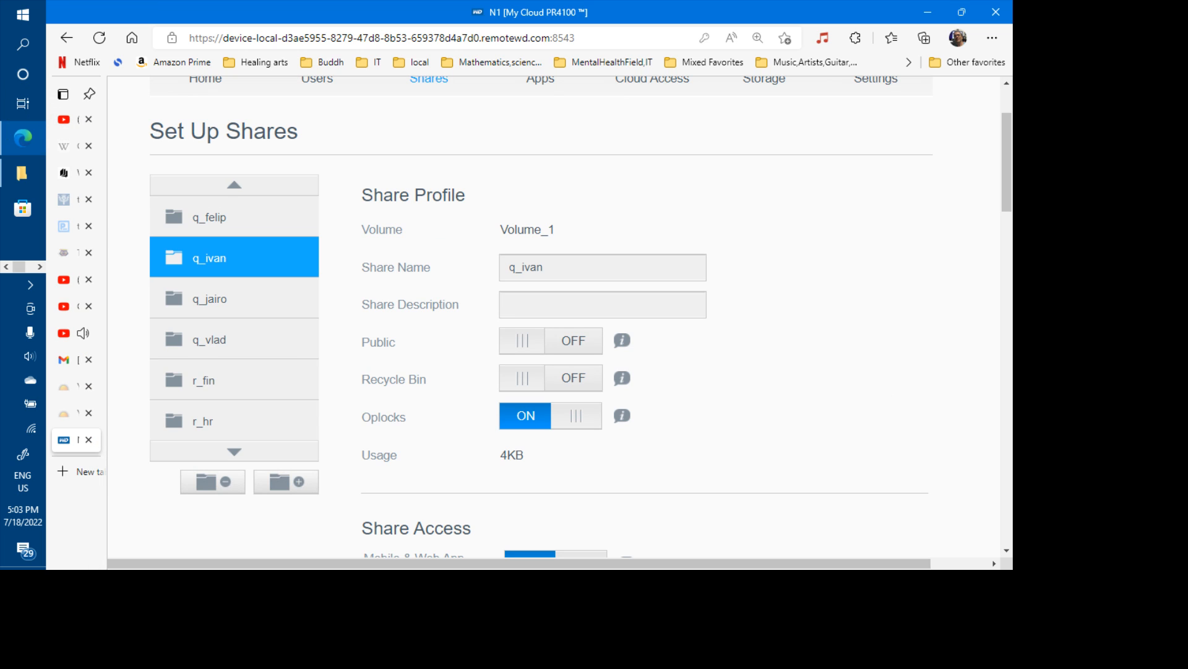
{"action": "left_click", "coordinate": [63, 146]}
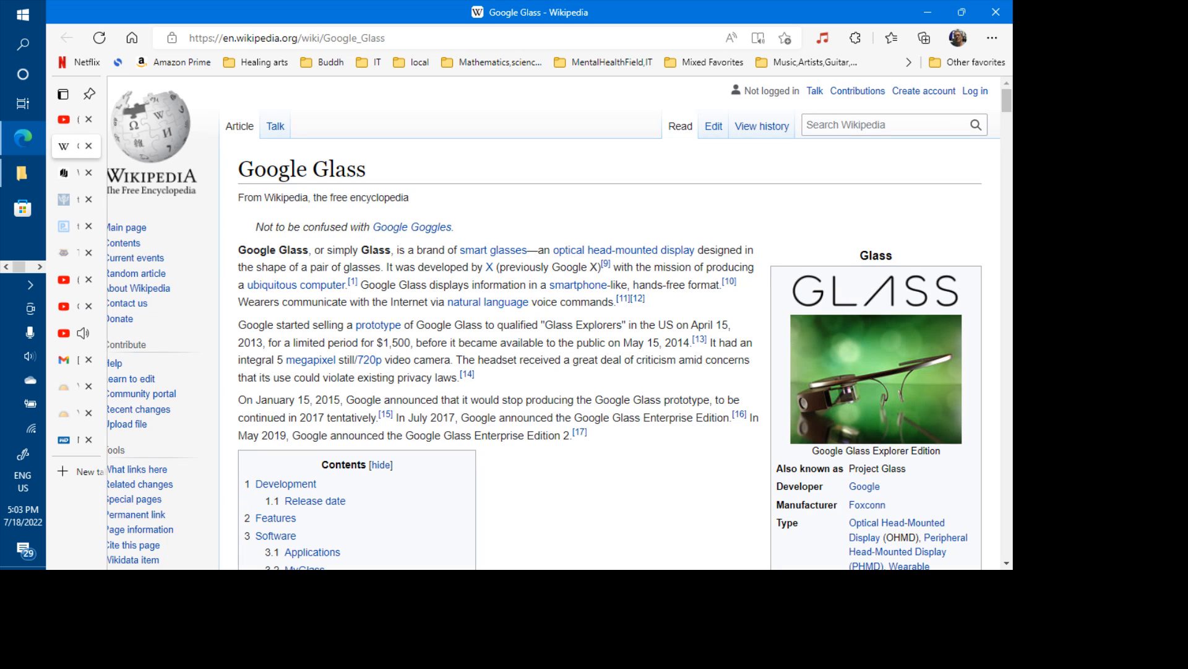
{"action": "scroll", "coordinate": [534, 322], "scroll_direction": "down", "scroll_amount": 4}
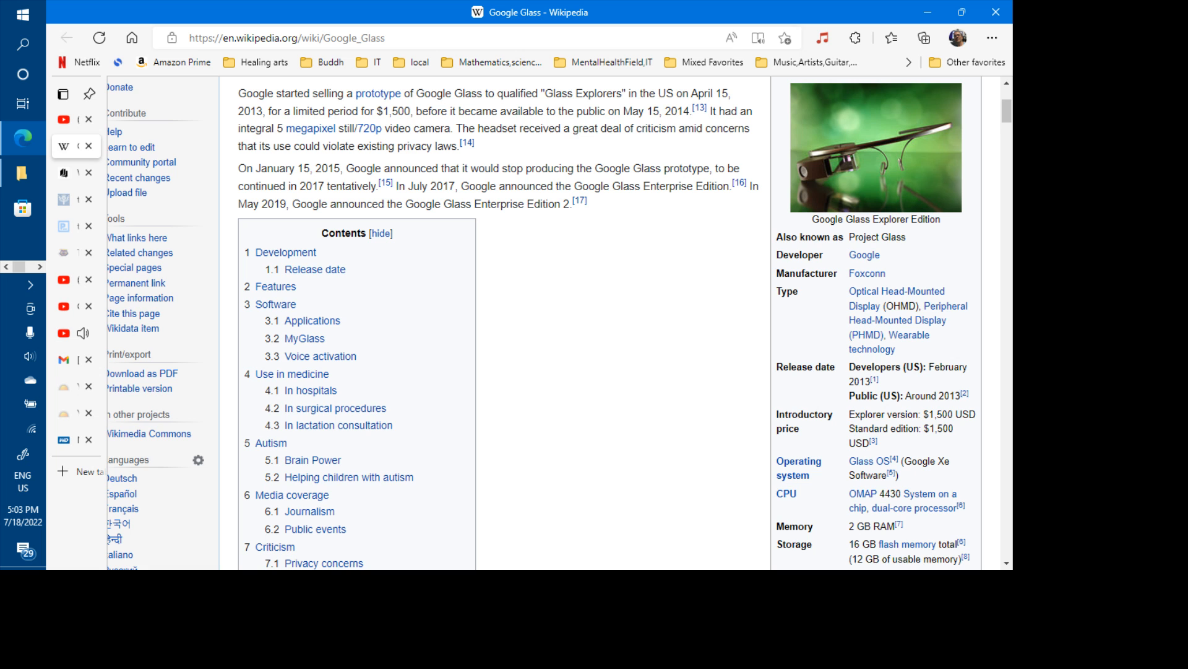
{"action": "scroll", "coordinate": [535, 321], "scroll_direction": "down", "scroll_amount": 6}
{"action": "left_click", "coordinate": [64, 440]}
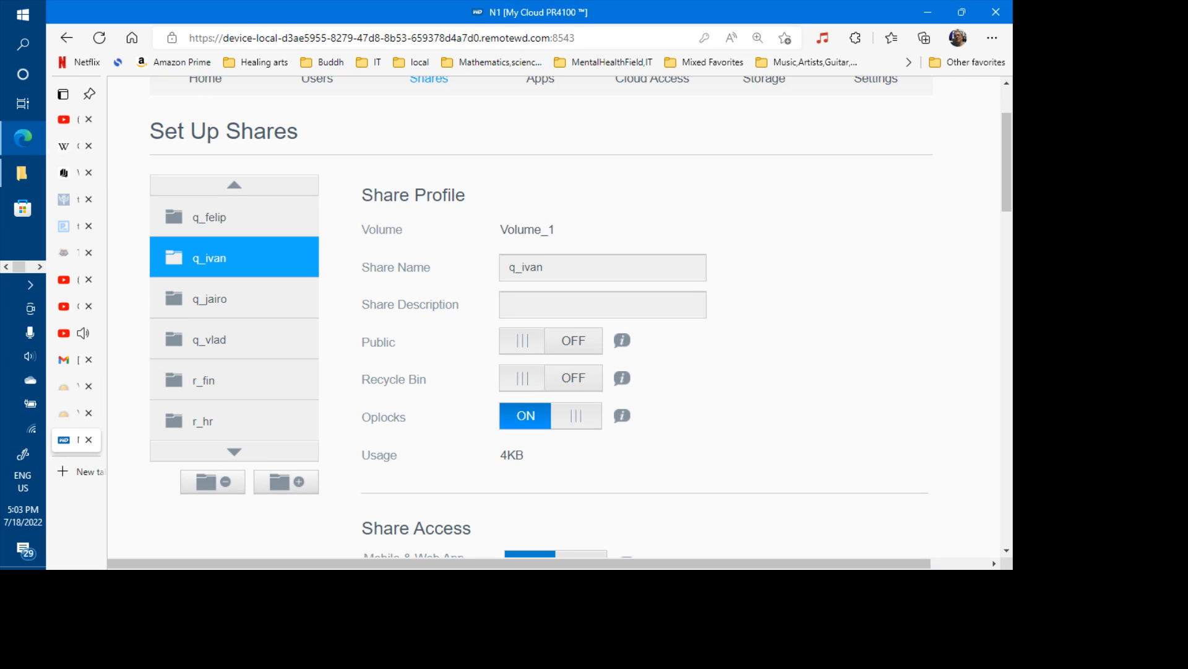
- Examine the q_jairo share's profile, Public setting and share access options
{"action": "scroll", "coordinate": [535, 322], "scroll_direction": "down", "scroll_amount": 1}
{"action": "scroll", "coordinate": [535, 322], "scroll_direction": "up", "scroll_amount": 1}
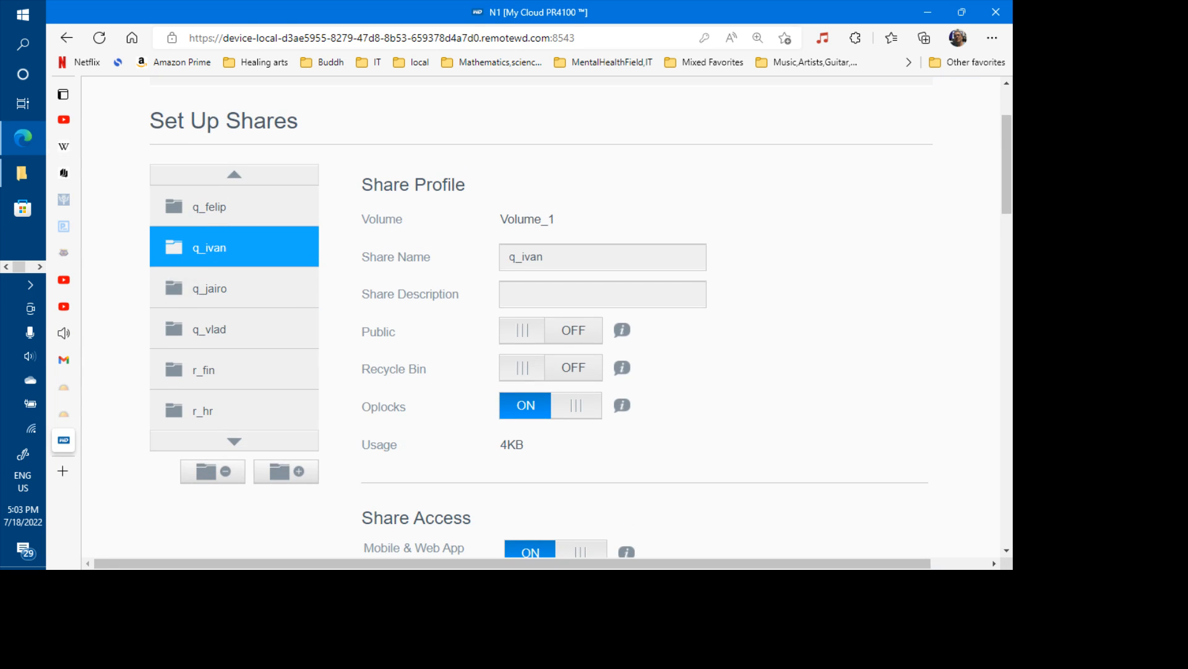
{"action": "left_click", "coordinate": [210, 288]}
{"action": "scroll", "coordinate": [846, 329], "scroll_direction": "down", "scroll_amount": 3}
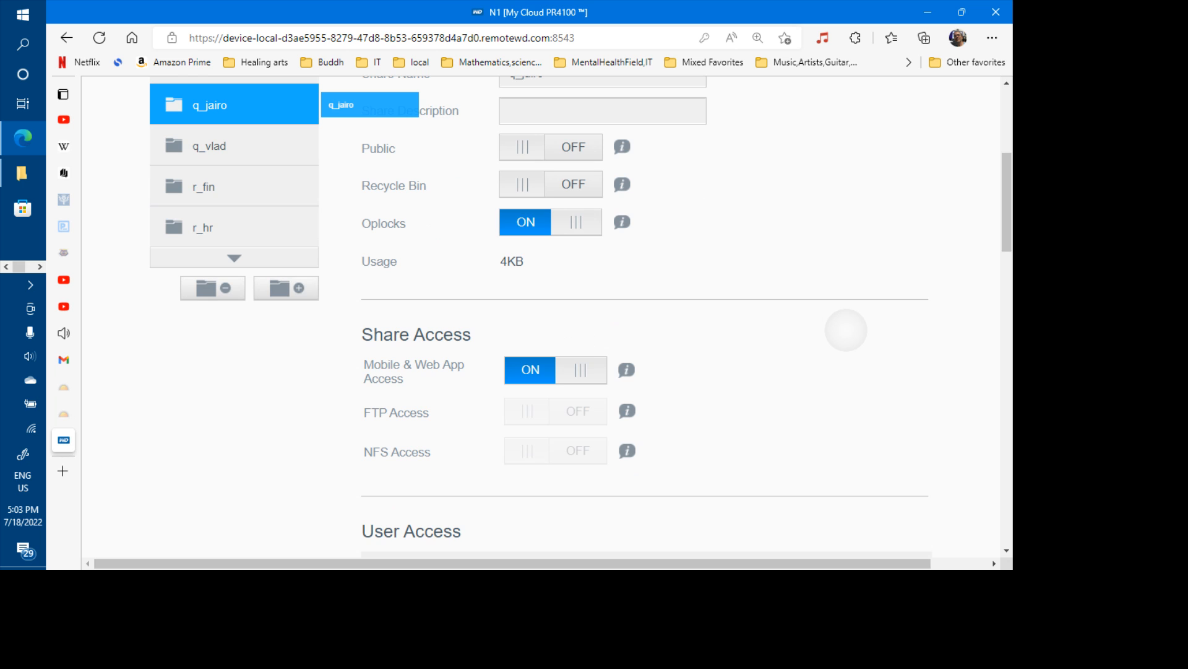
- Examine the q_vlad share's profile and the r_fin share's access options and user access list
{"action": "scroll", "coordinate": [846, 329], "scroll_direction": "up", "scroll_amount": 1}
{"action": "left_click", "coordinate": [181, 225]}
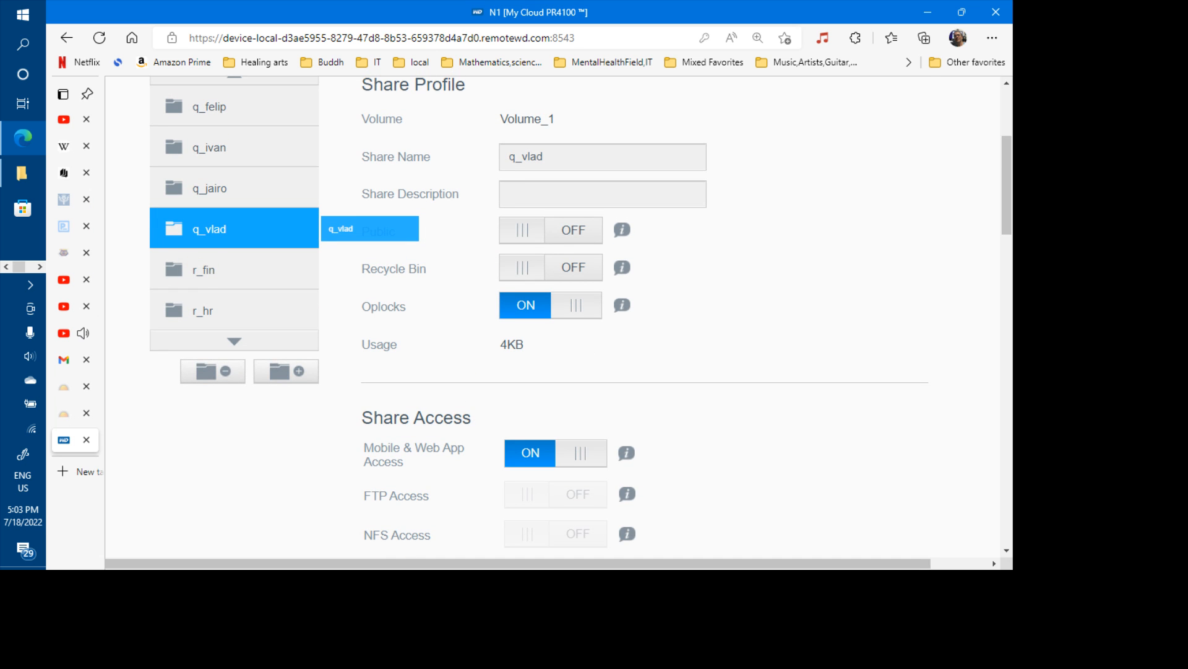
{"action": "left_click", "coordinate": [185, 269]}
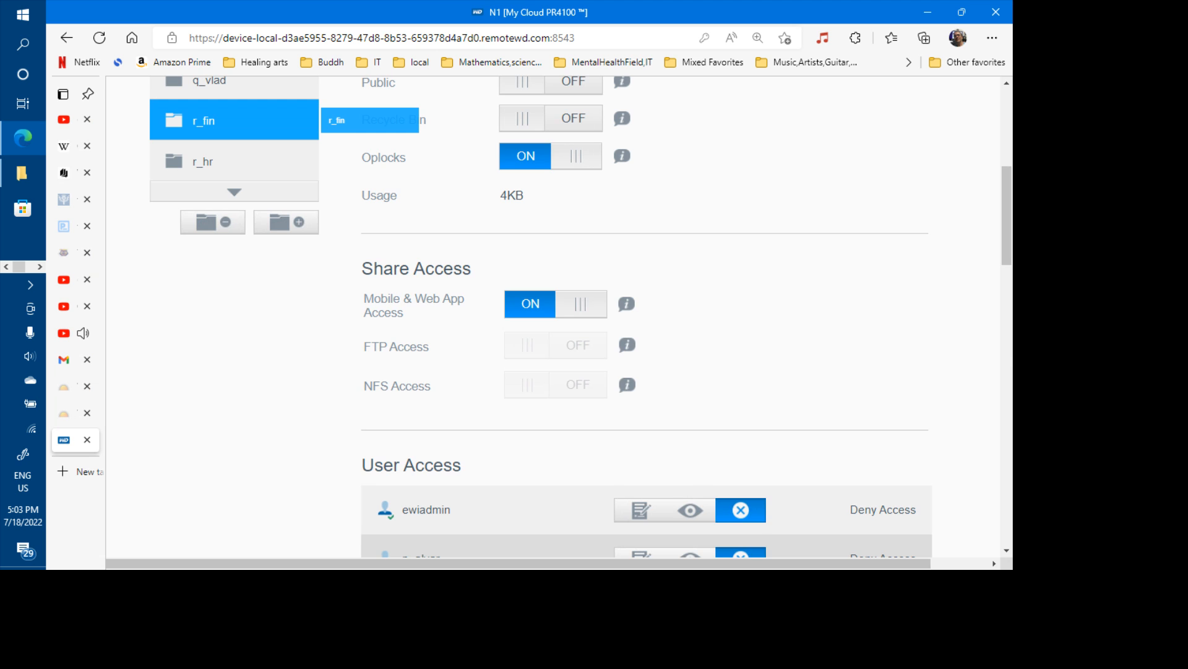
{"action": "scroll", "coordinate": [550, 317], "scroll_direction": "down", "scroll_amount": 3}
{"action": "scroll", "coordinate": [647, 317], "scroll_direction": "down", "scroll_amount": 3}
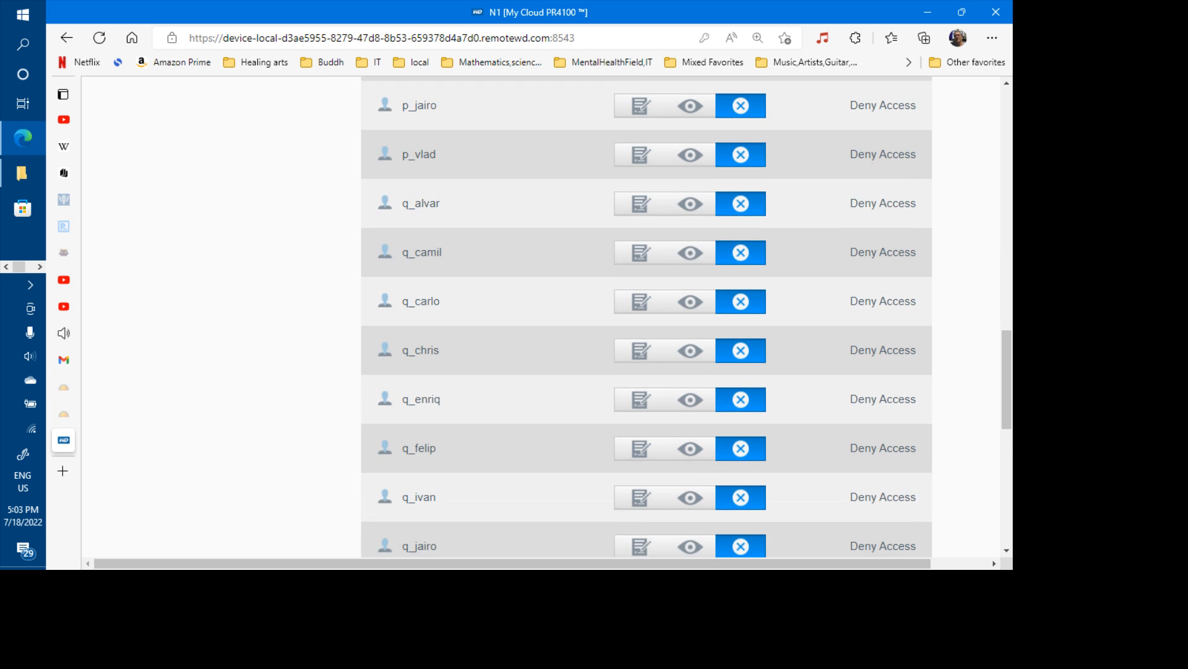
{"action": "scroll", "coordinate": [646, 316], "scroll_direction": "down", "scroll_amount": 3}
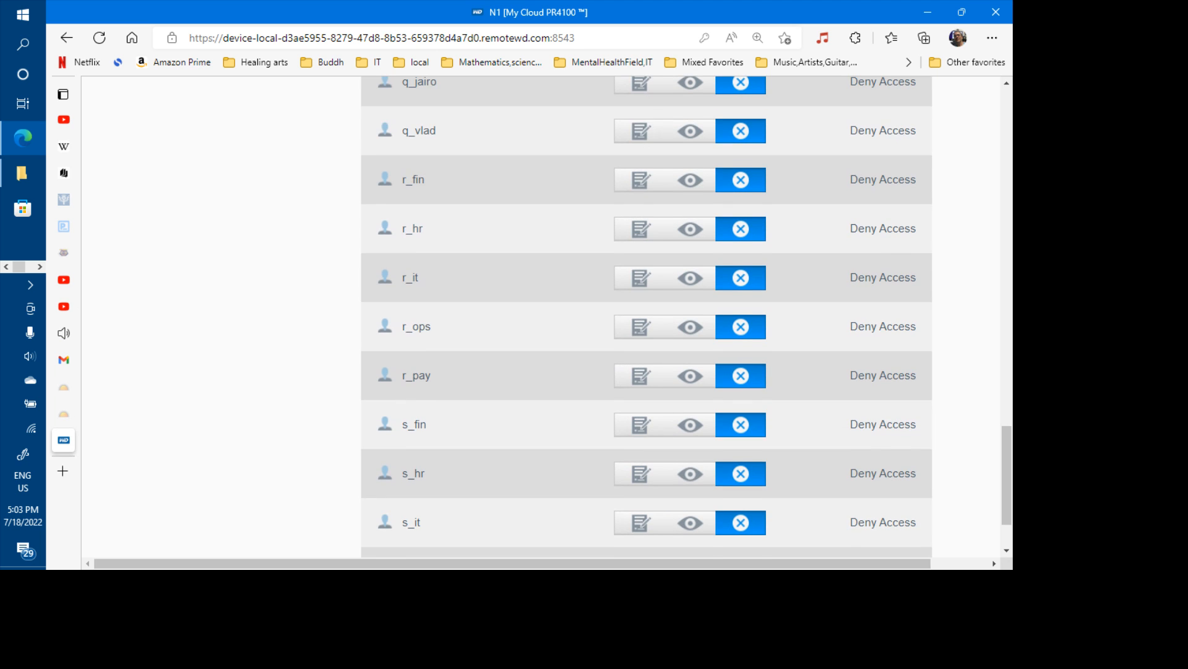
{"action": "scroll", "coordinate": [647, 316], "scroll_direction": "down", "scroll_amount": 1}
{"action": "scroll", "coordinate": [646, 316], "scroll_direction": "up", "scroll_amount": 6}
{"action": "scroll", "coordinate": [646, 317], "scroll_direction": "up", "scroll_amount": 2}
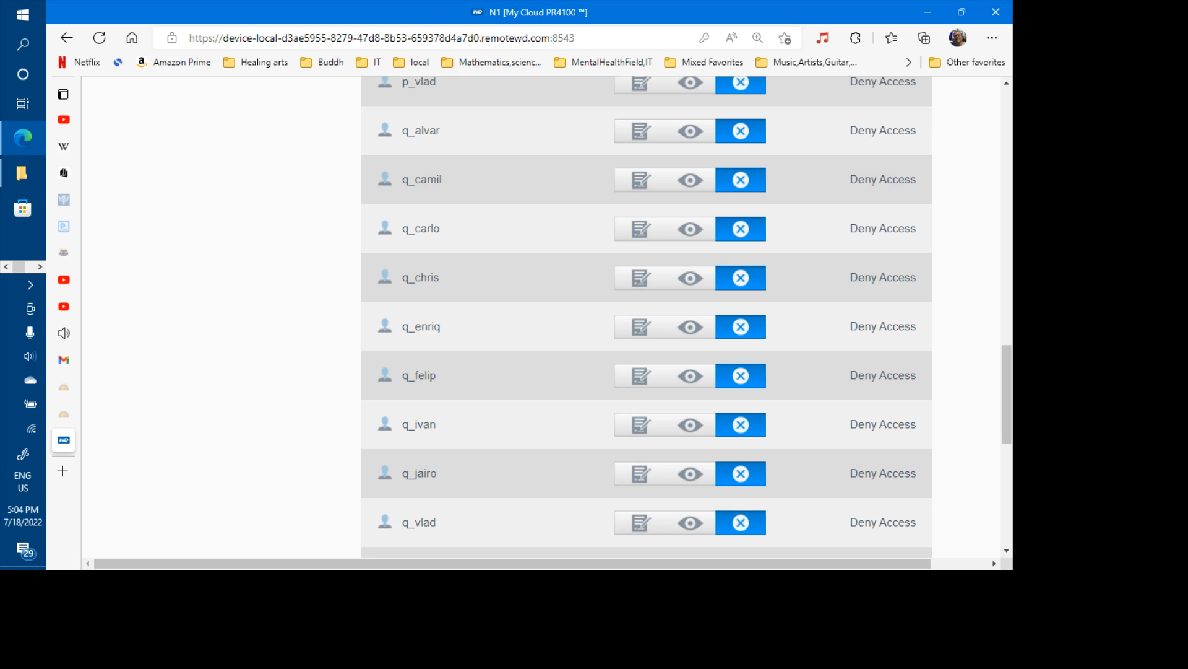
{"action": "scroll", "coordinate": [647, 317], "scroll_direction": "up", "scroll_amount": 10}
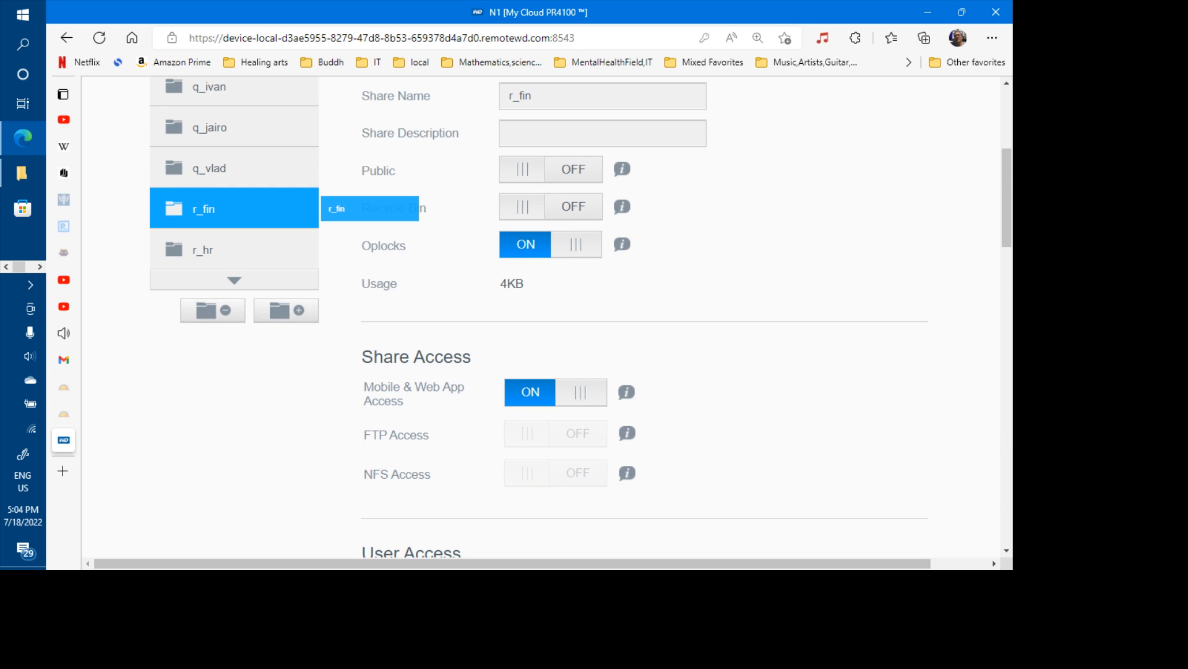
- Examine the r_hr share's user access list, share access options and profile
{"action": "scroll", "coordinate": [646, 317], "scroll_direction": "down", "scroll_amount": 10}
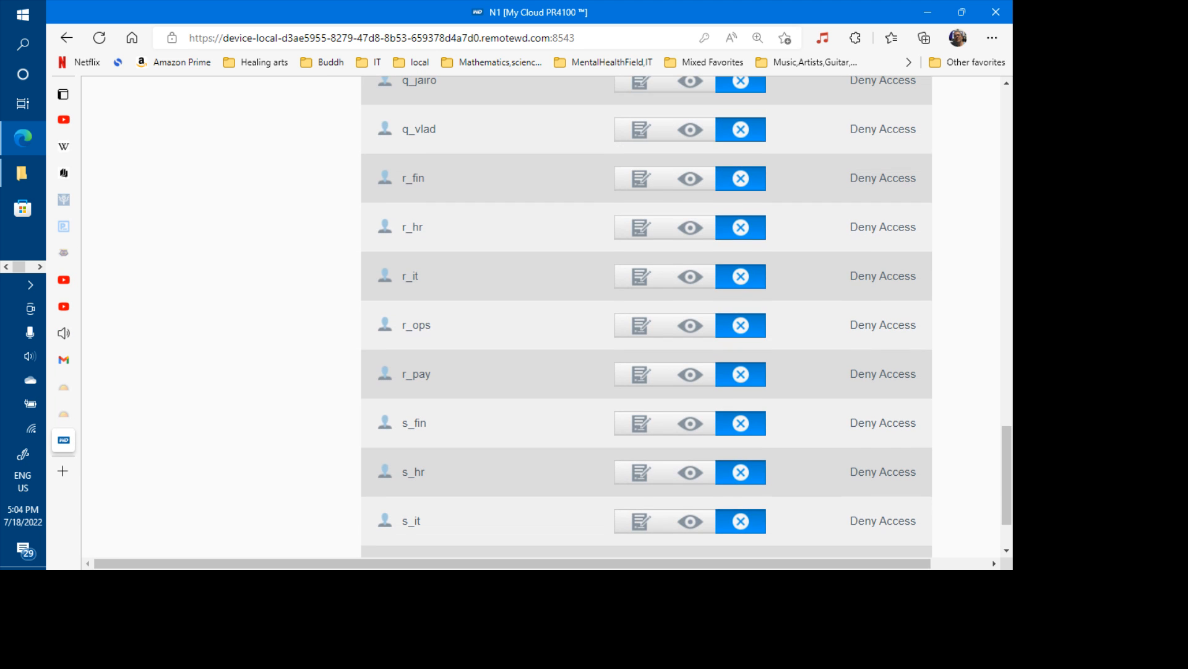
{"action": "scroll", "coordinate": [646, 316], "scroll_direction": "up", "scroll_amount": 8}
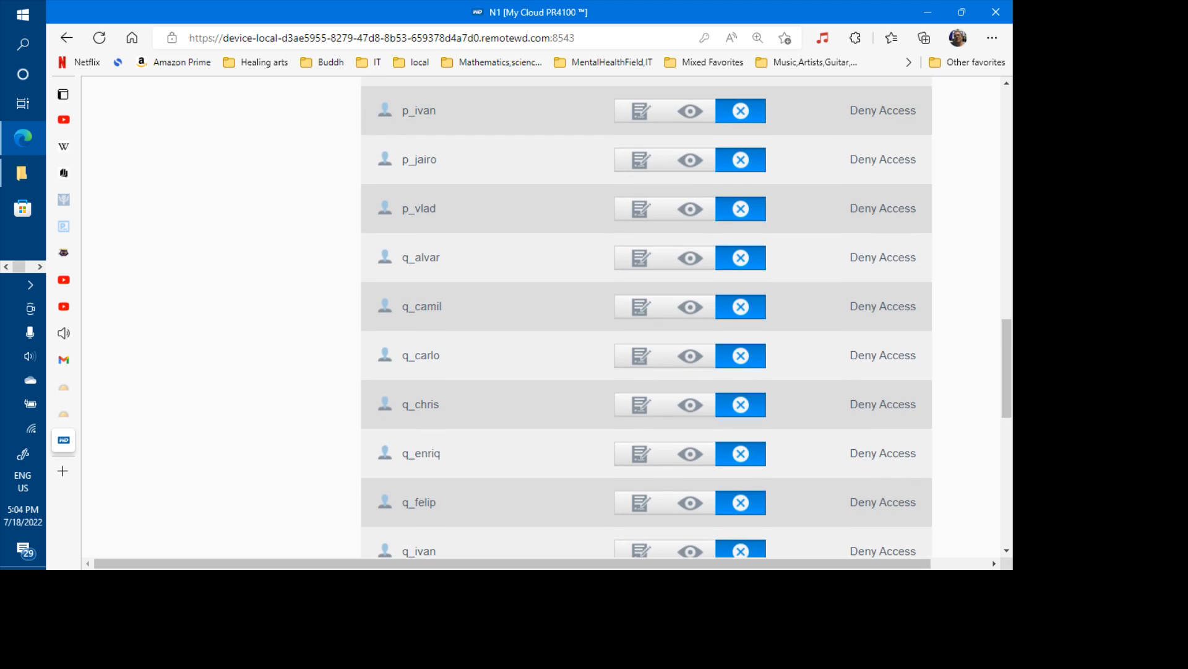
{"action": "scroll", "coordinate": [646, 317], "scroll_direction": "up", "scroll_amount": 4}
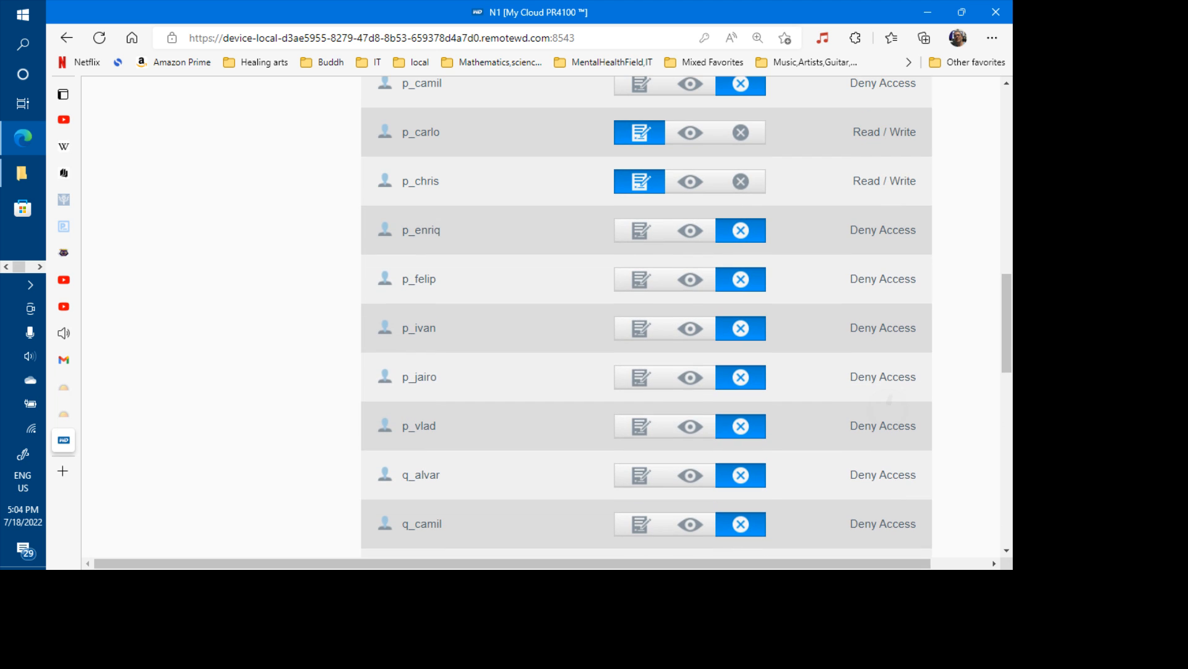
{"action": "scroll", "coordinate": [646, 316], "scroll_direction": "up", "scroll_amount": 7}
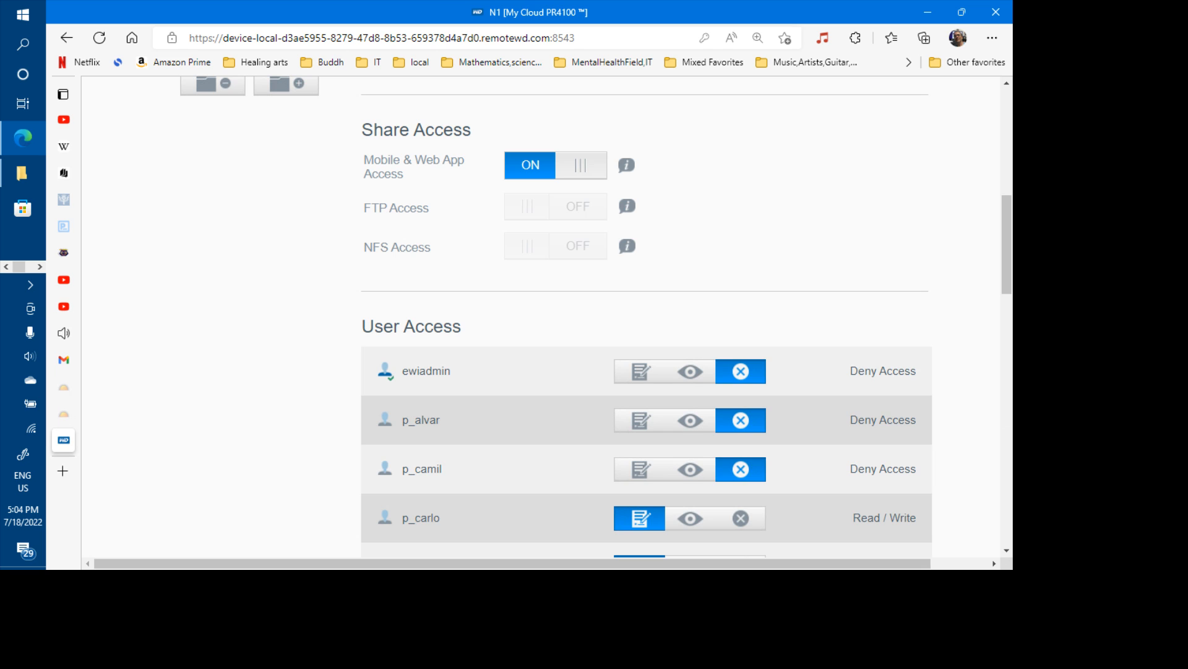
{"action": "scroll", "coordinate": [646, 316], "scroll_direction": "up", "scroll_amount": 5}
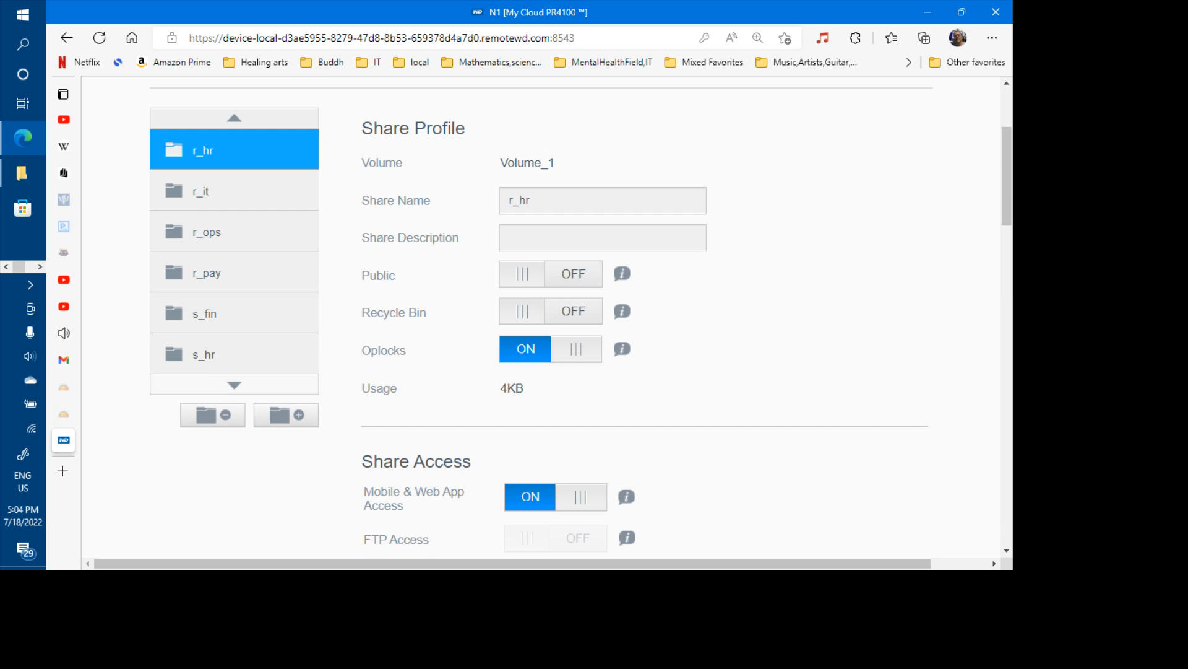
- Examine the r_it share's profile, Public setting and user access list
{"action": "left_click", "coordinate": [205, 192]}
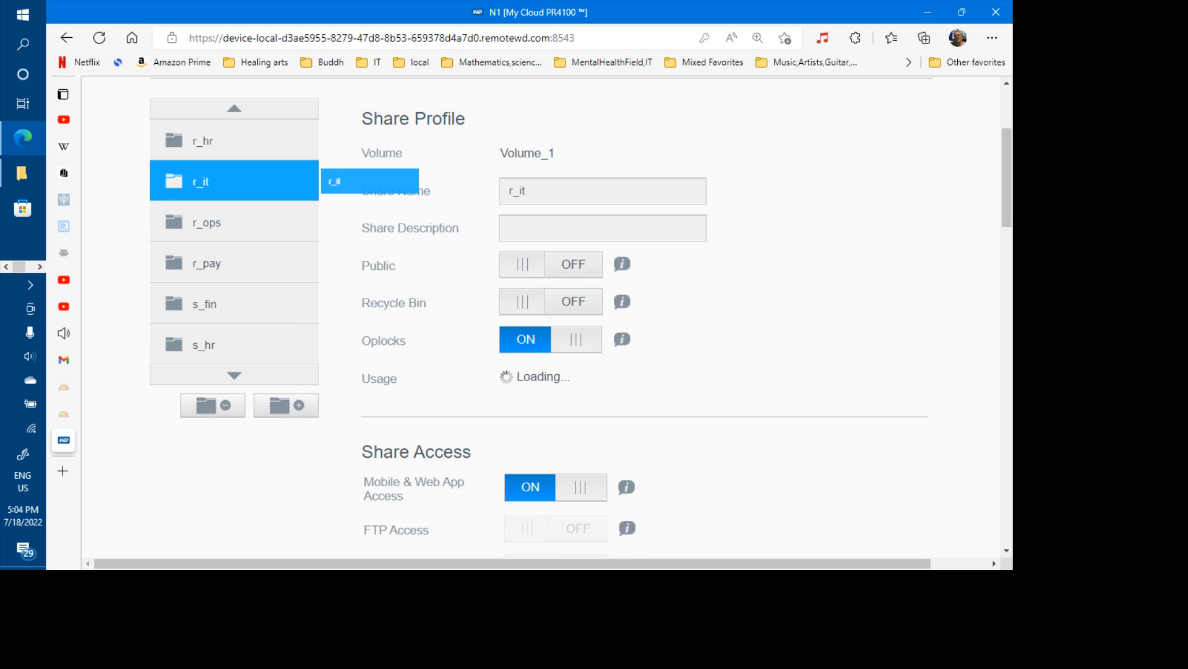
{"action": "scroll", "coordinate": [646, 316], "scroll_direction": "down", "scroll_amount": 12}
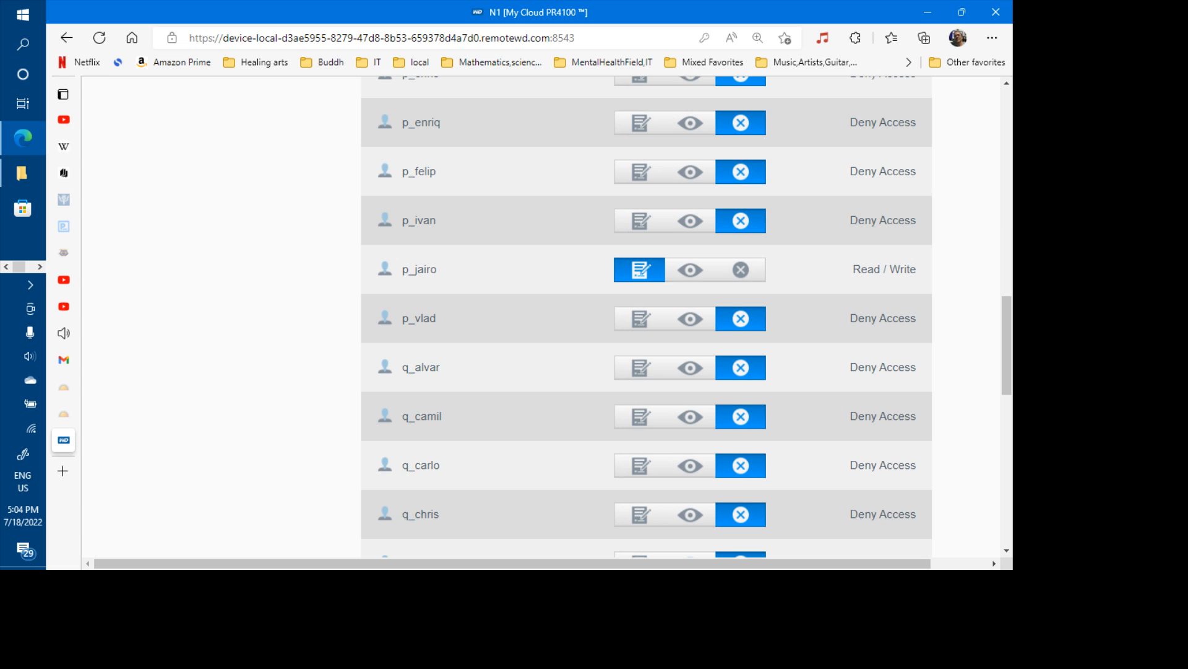
{"action": "scroll", "coordinate": [647, 316], "scroll_direction": "down", "scroll_amount": 8}
{"action": "scroll", "coordinate": [646, 317], "scroll_direction": "up", "scroll_amount": 4}
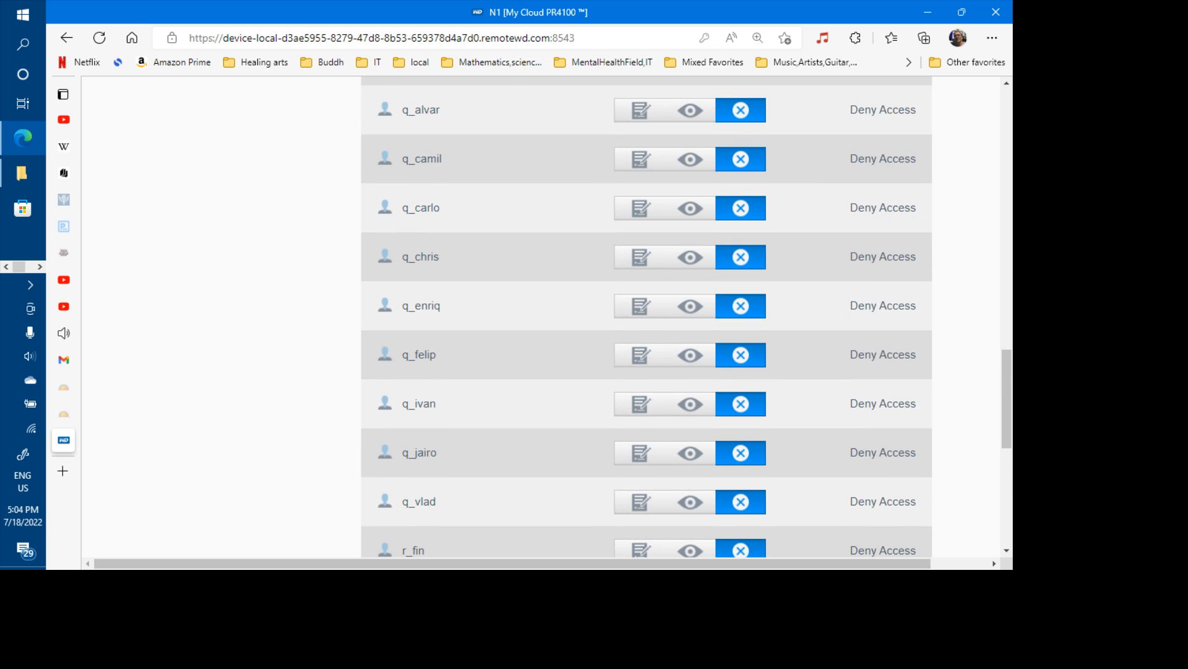
{"action": "scroll", "coordinate": [646, 316], "scroll_direction": "up", "scroll_amount": 13}
{"action": "scroll", "coordinate": [646, 316], "scroll_direction": "up", "scroll_amount": 6}
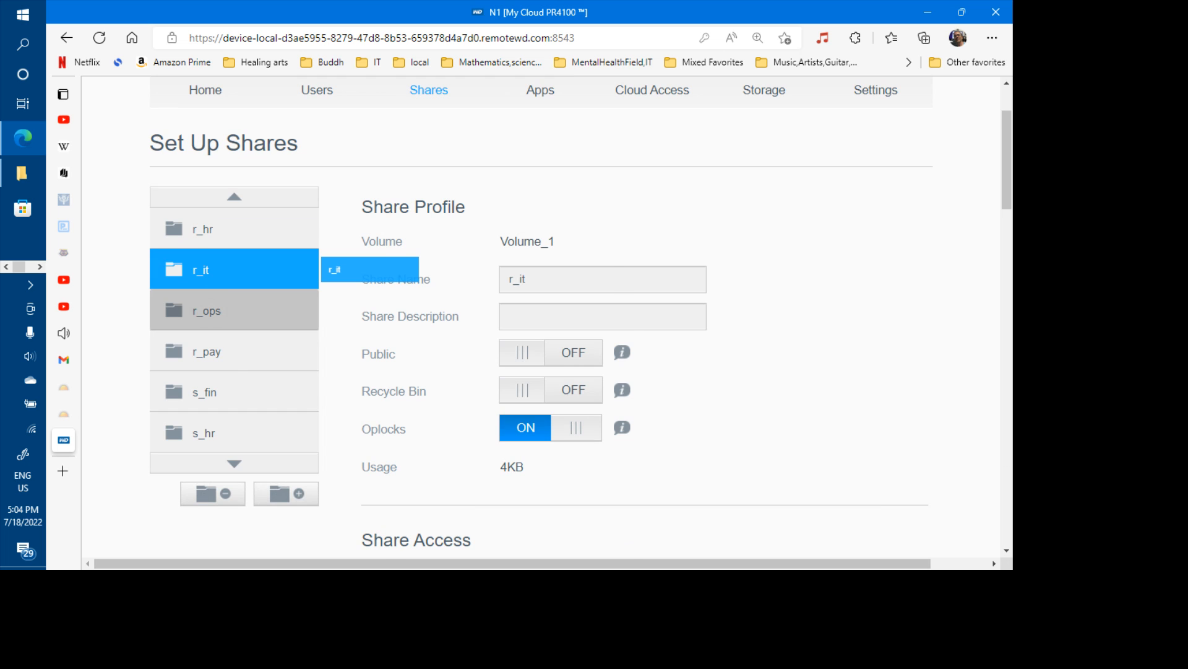
- Examine the r_ops share's Public setting, share access options and user access list
{"action": "left_click", "coordinate": [213, 311]}
{"action": "scroll", "coordinate": [214, 310], "scroll_direction": "down", "scroll_amount": 3}
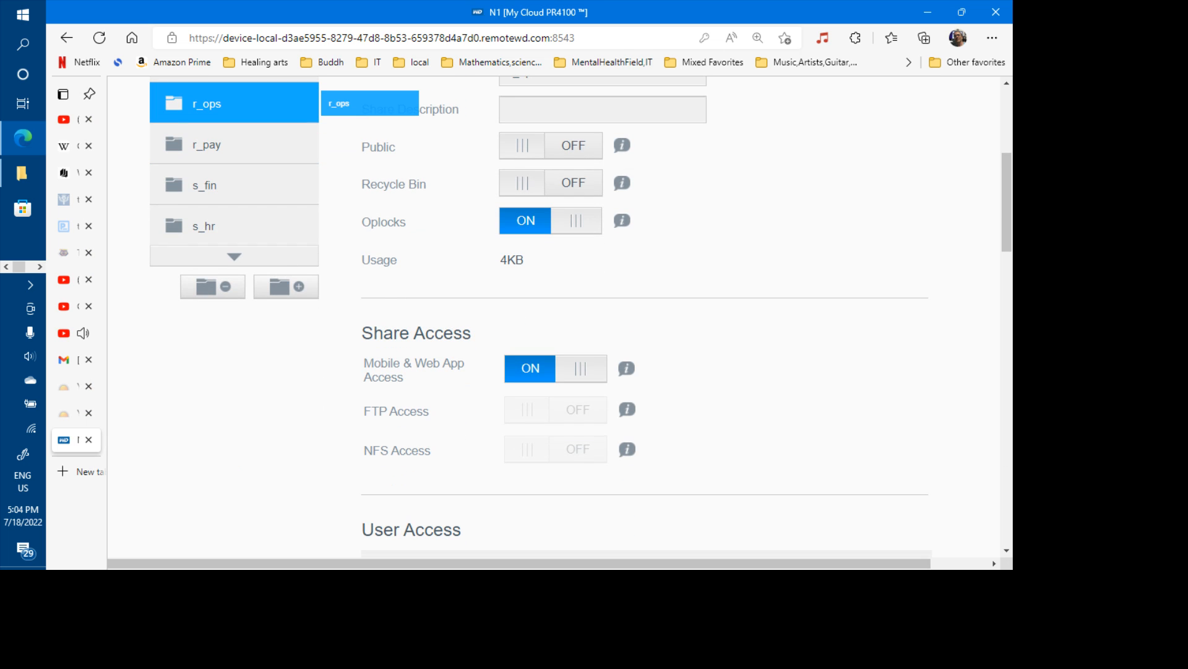
{"action": "left_click", "coordinate": [154, 262]}
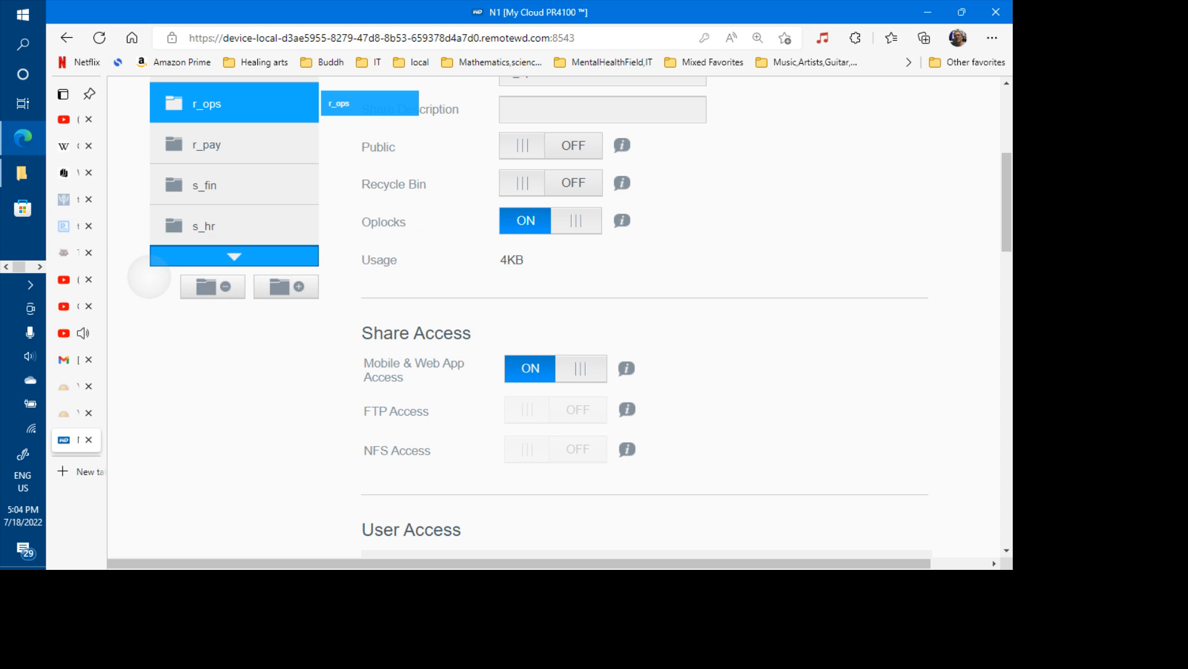
{"action": "right_click", "coordinate": [149, 277]}
{"action": "key", "text": "Escape"}
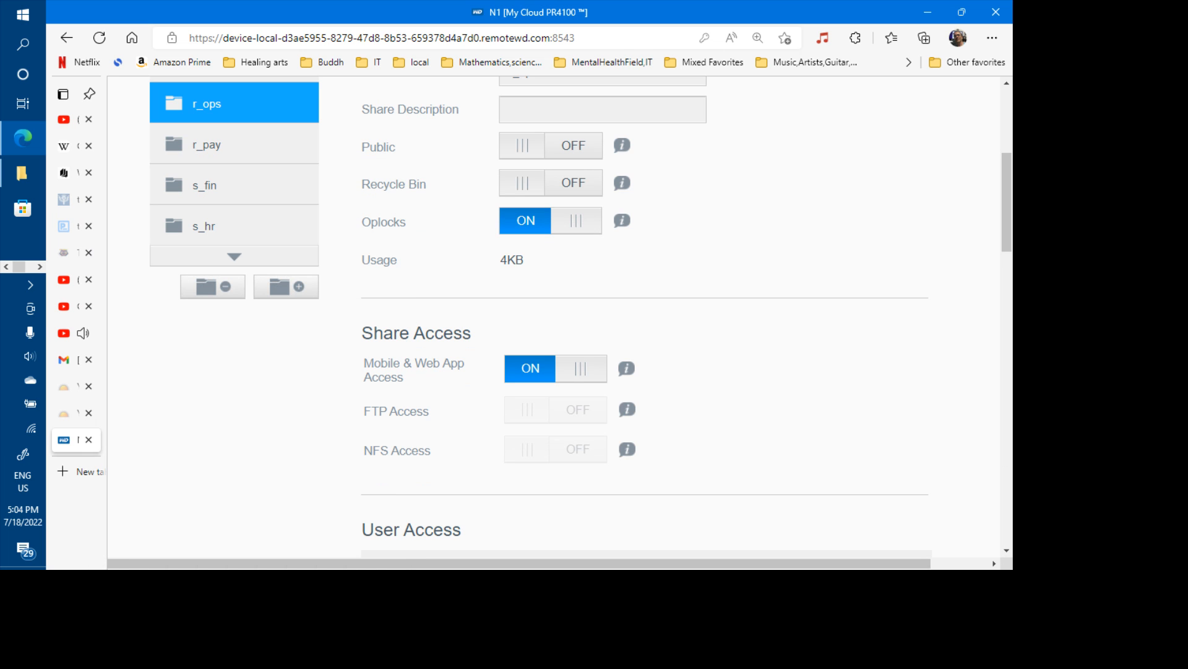
{"action": "scroll", "coordinate": [644, 316], "scroll_direction": "down", "scroll_amount": 10}
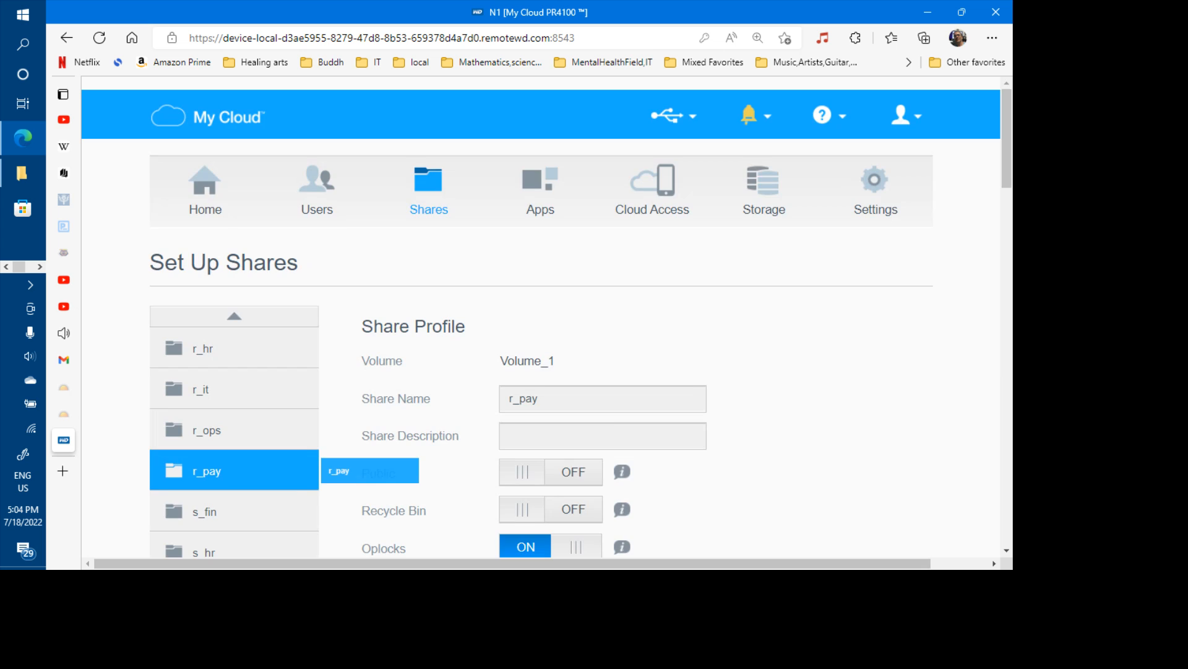
- Examine the r_pay share's profile and the access level of each user
{"action": "scroll", "coordinate": [538, 316], "scroll_direction": "down", "scroll_amount": 2}
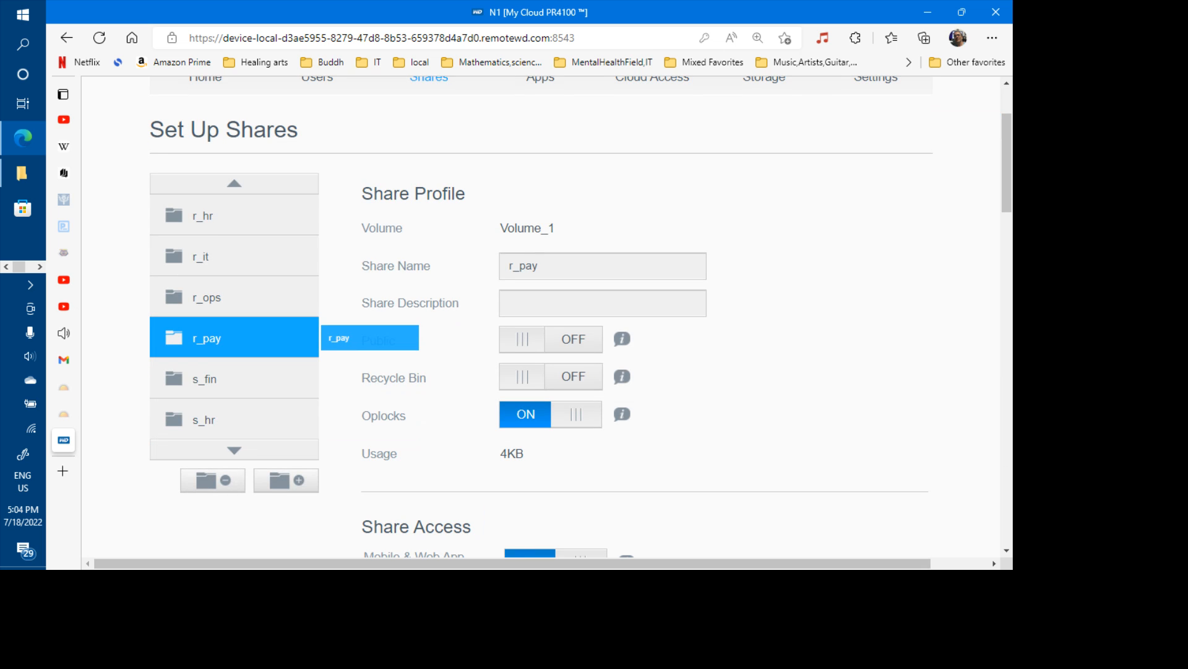
{"action": "scroll", "coordinate": [644, 315], "scroll_direction": "down", "scroll_amount": 15}
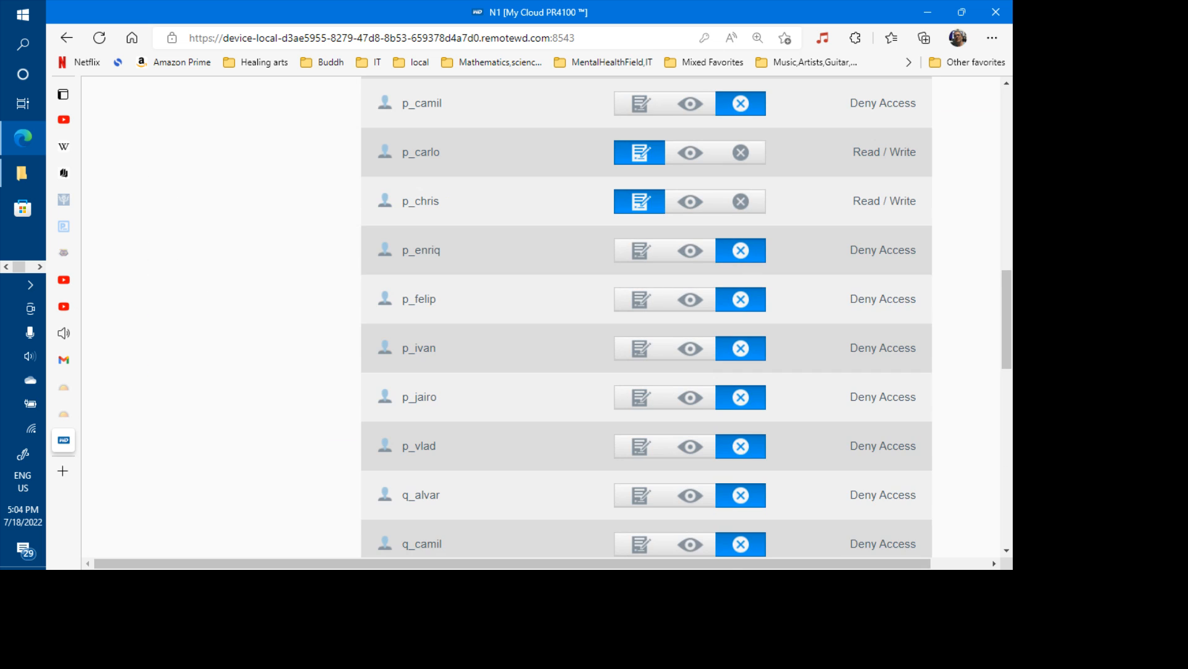
{"action": "scroll", "coordinate": [644, 315], "scroll_direction": "down", "scroll_amount": 6}
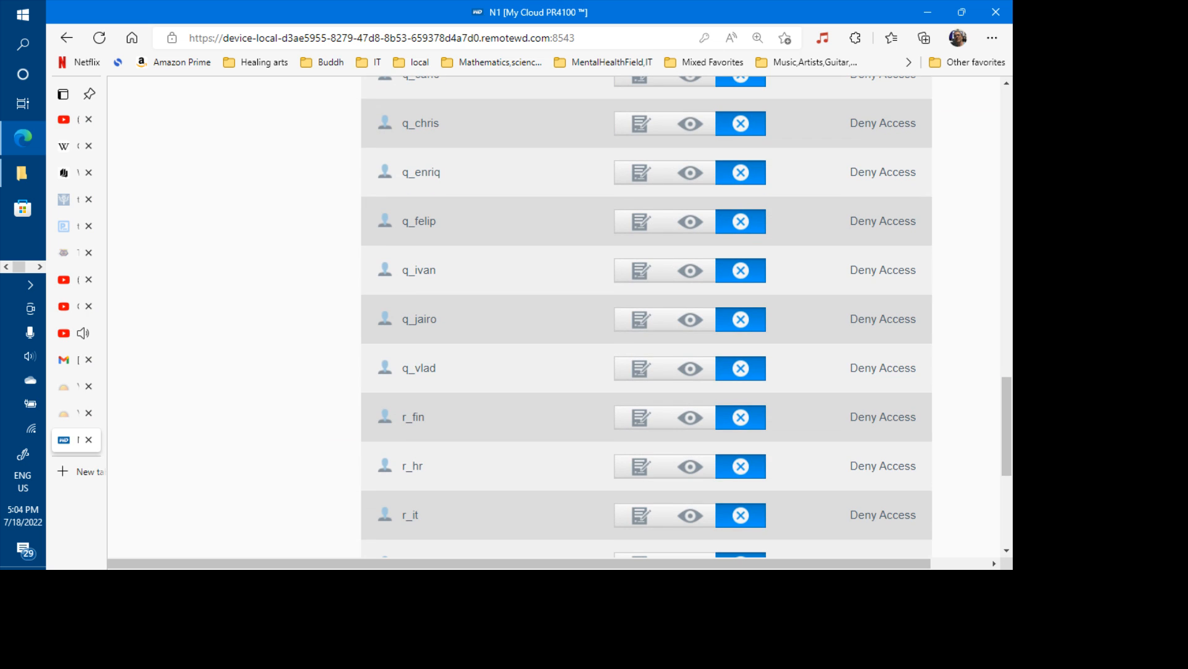
- Examine the s_fin share's user access list and share access options
{"action": "scroll", "coordinate": [628, 315], "scroll_direction": "up", "scroll_amount": 4}
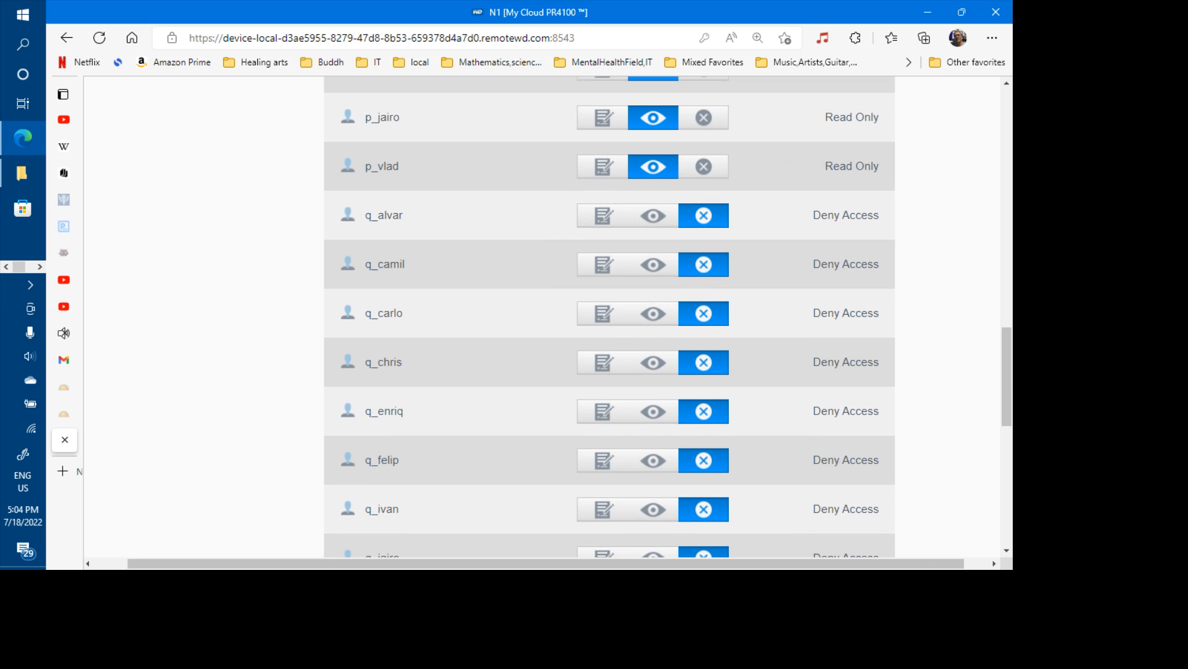
{"action": "scroll", "coordinate": [609, 316], "scroll_direction": "up", "scroll_amount": 9}
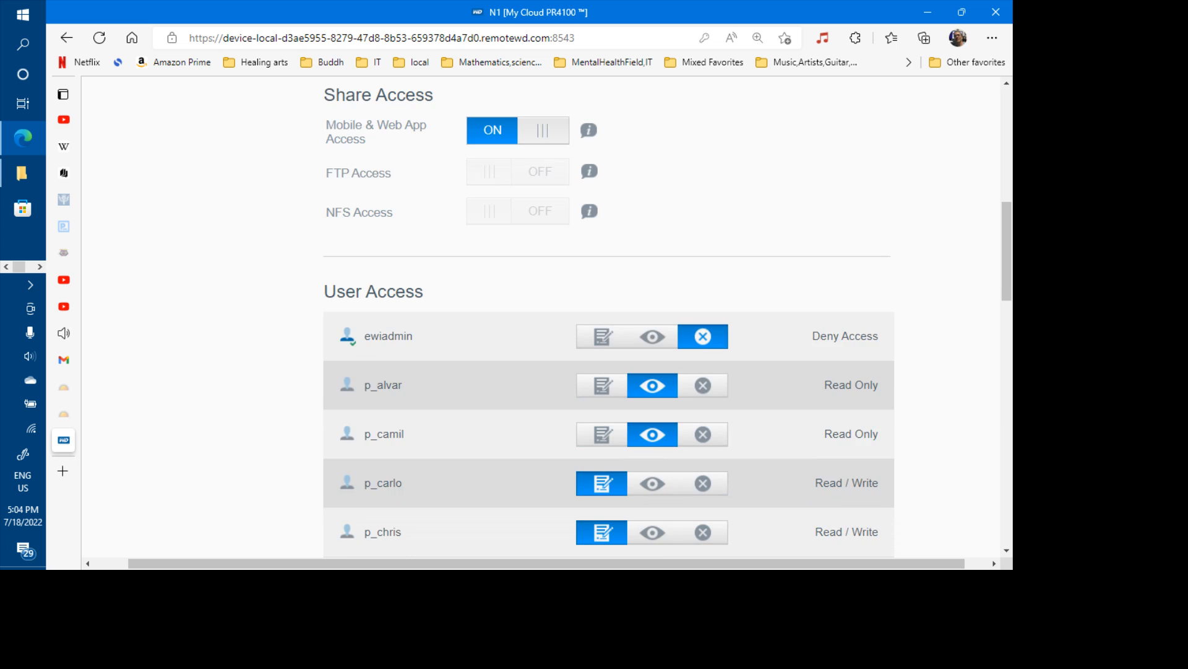
{"action": "scroll", "coordinate": [609, 315], "scroll_direction": "up", "scroll_amount": 3}
- Examine the s_hr share's profile, Public setting and share access options
{"action": "left_click", "coordinate": [179, 209]}
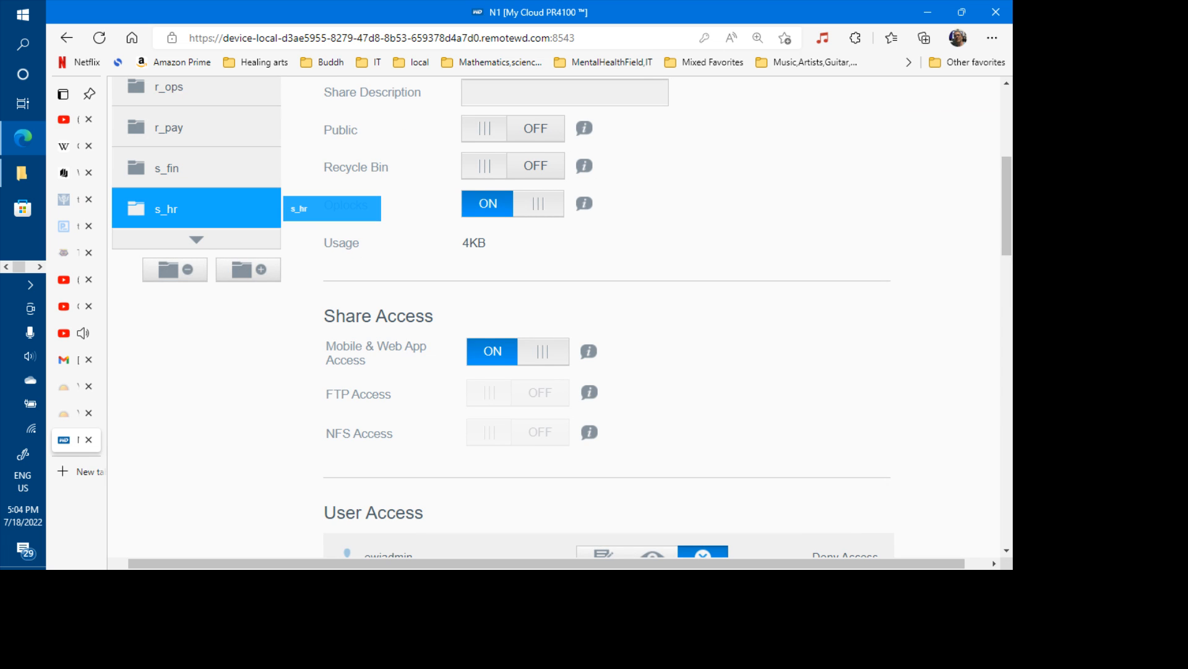
{"action": "scroll", "coordinate": [609, 315], "scroll_direction": "down", "scroll_amount": 1}
{"action": "scroll", "coordinate": [610, 316], "scroll_direction": "up", "scroll_amount": 2}
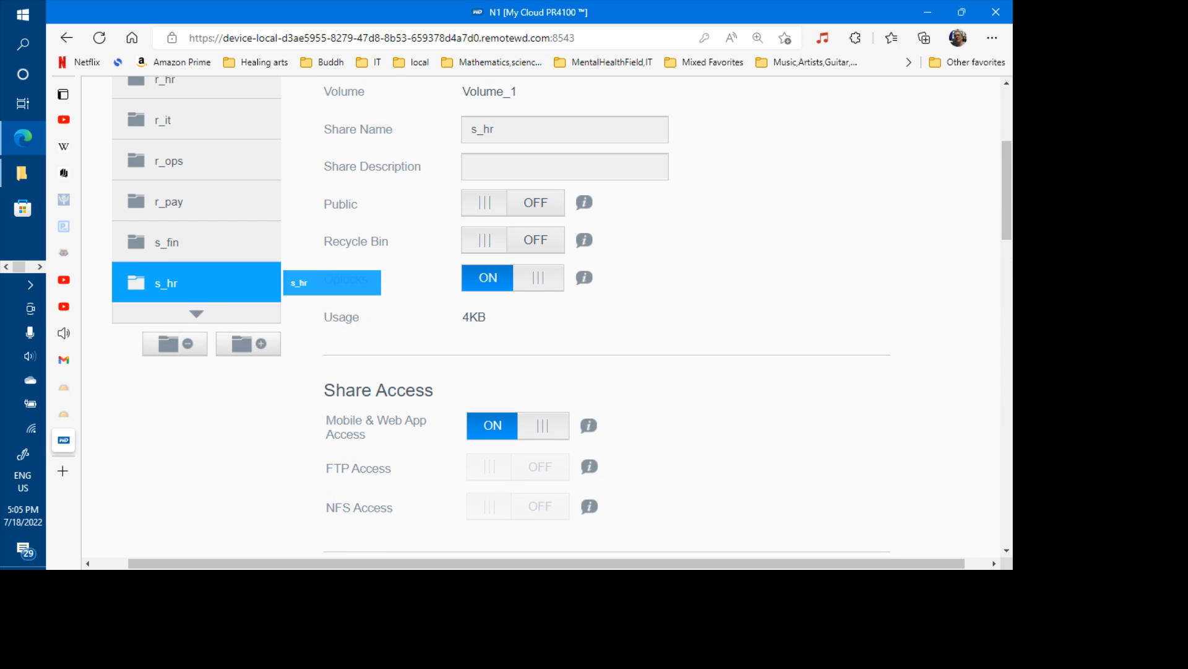
- Bring the remaining shares after s_hr into view and examine the s_it share's user access list and profile
{"action": "left_click", "coordinate": [196, 314]}
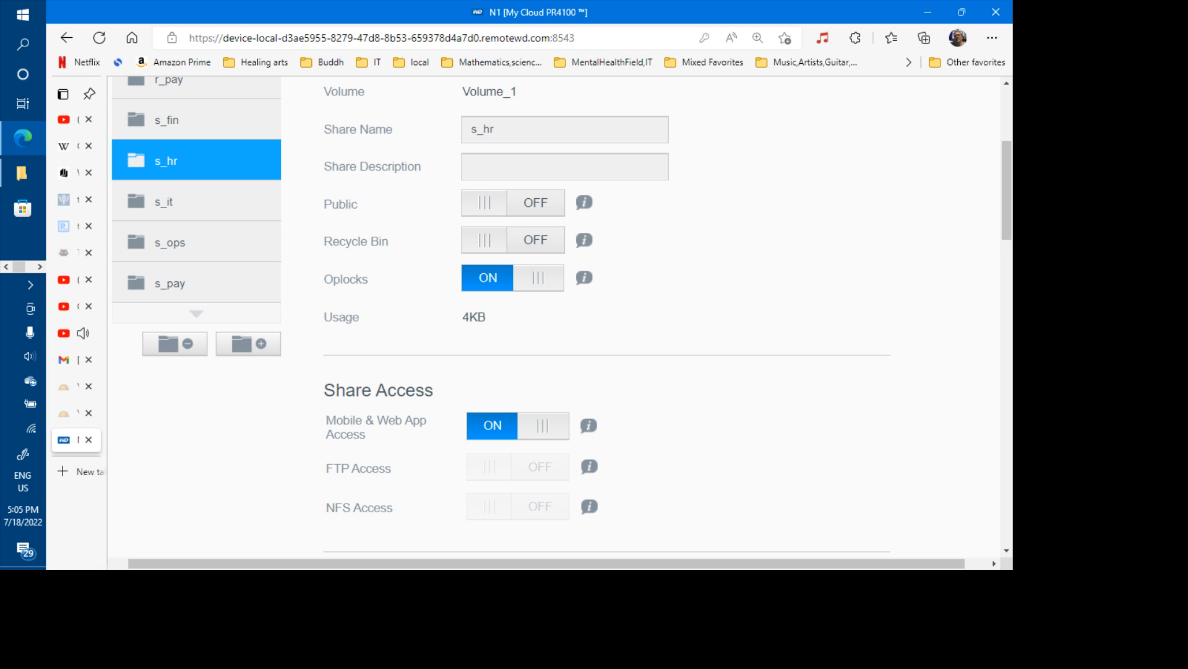
{"action": "left_click", "coordinate": [179, 201]}
{"action": "scroll", "coordinate": [609, 316], "scroll_direction": "down", "scroll_amount": 10}
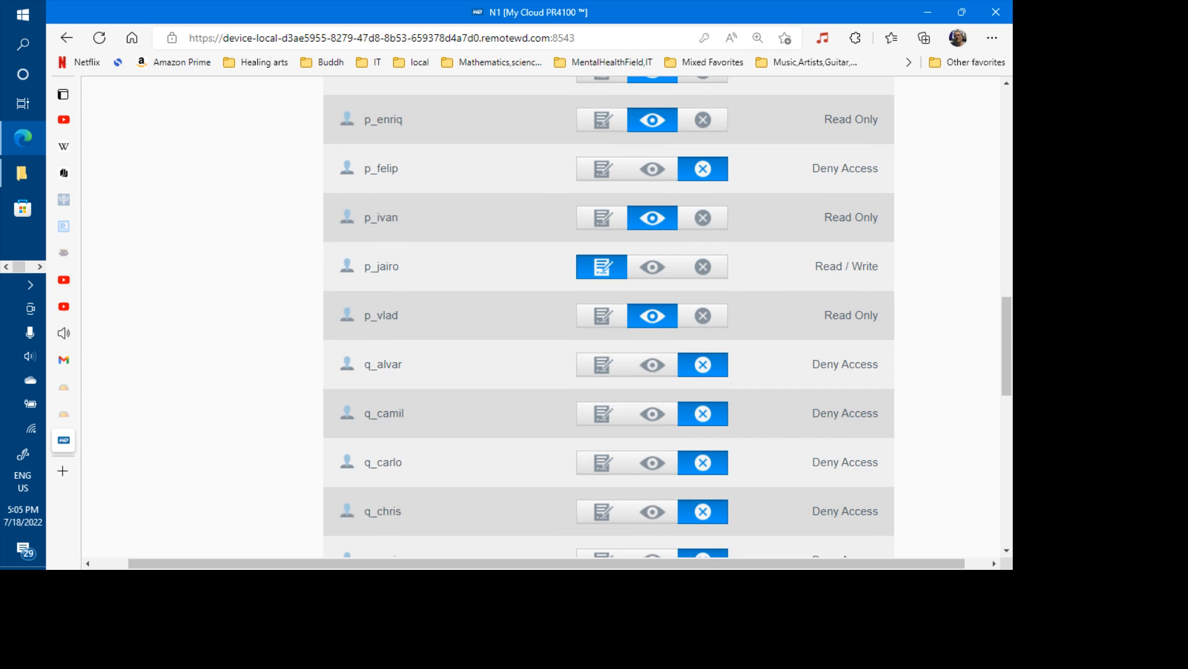
{"action": "scroll", "coordinate": [609, 316], "scroll_direction": "down", "scroll_amount": 10}
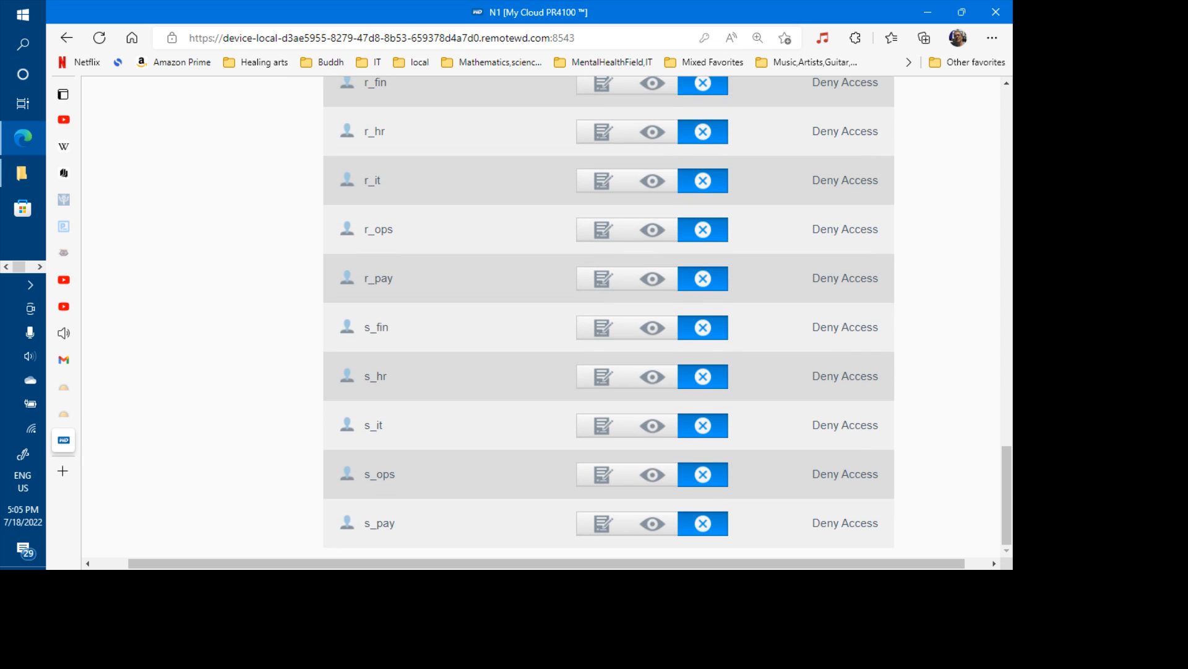
{"action": "scroll", "coordinate": [609, 316], "scroll_direction": "up", "scroll_amount": 2}
{"action": "scroll", "coordinate": [609, 316], "scroll_direction": "up", "scroll_amount": 15}
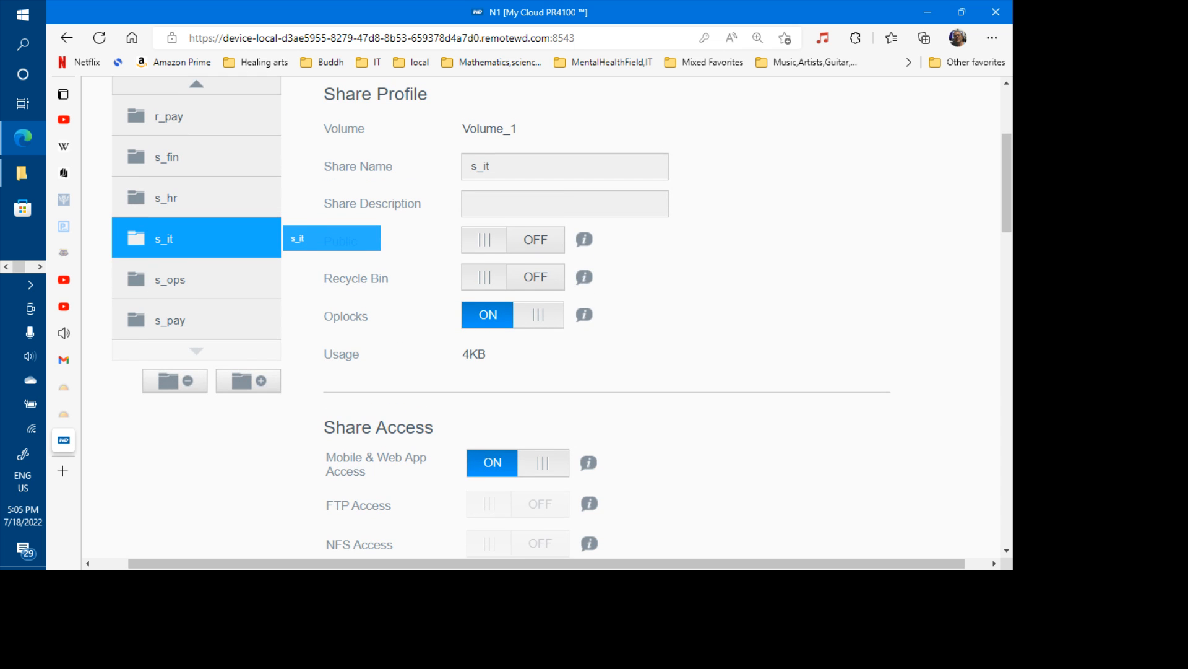
- Examine the user access lists and share profiles of s_ops and s_pay
{"action": "scroll", "coordinate": [609, 316], "scroll_direction": "down", "scroll_amount": 15}
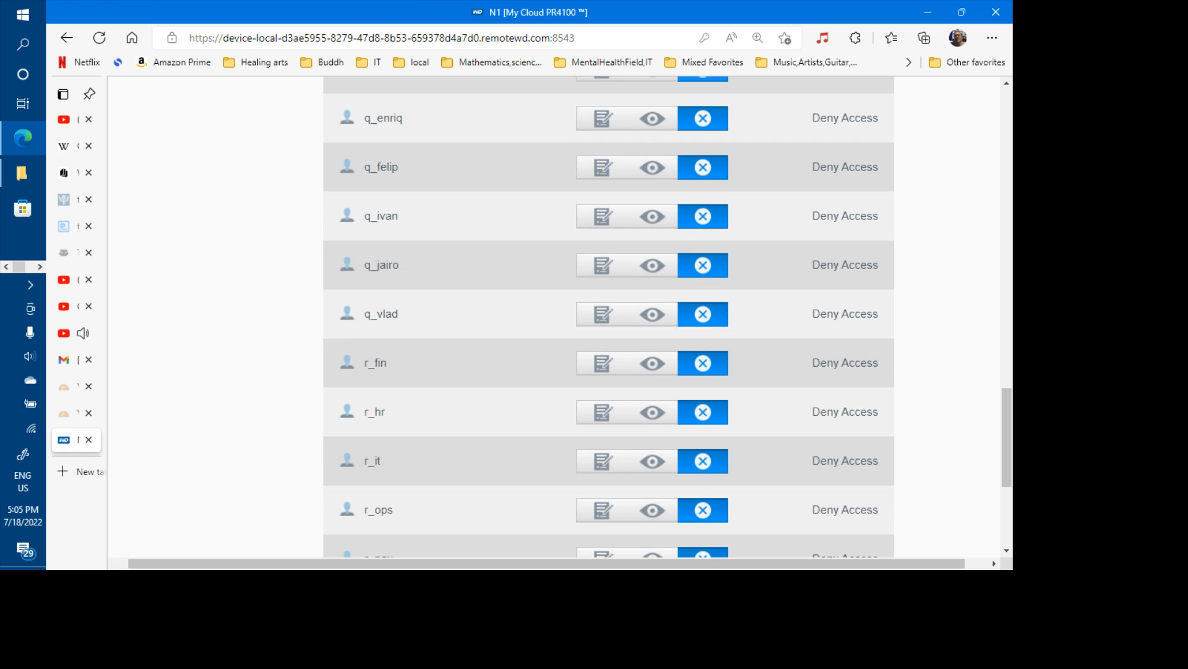
{"action": "scroll", "coordinate": [883, 379], "scroll_direction": "up", "scroll_amount": 15}
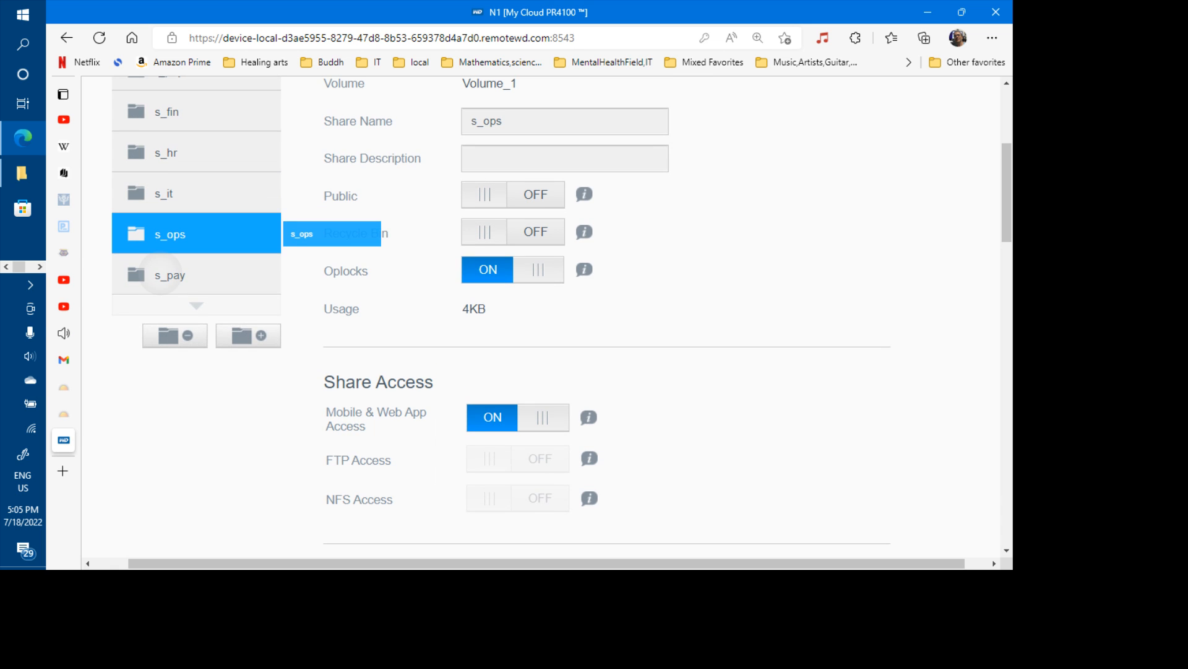
{"action": "scroll", "coordinate": [160, 274], "scroll_direction": "down", "scroll_amount": 15}
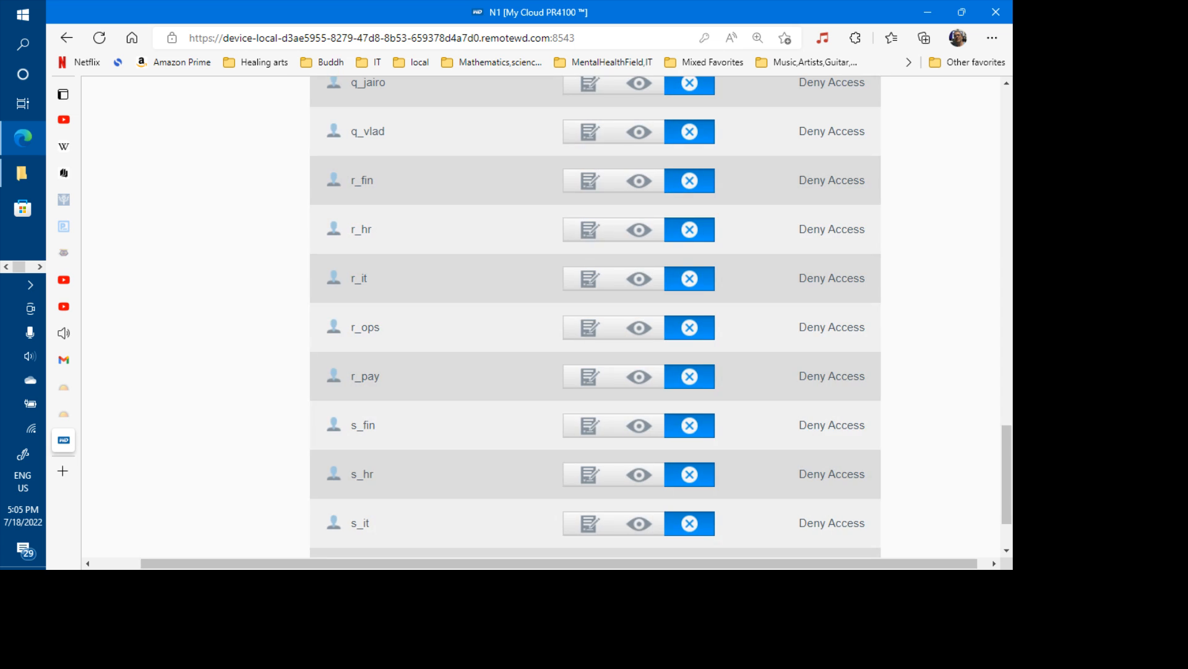
{"action": "scroll", "coordinate": [595, 315], "scroll_direction": "up", "scroll_amount": 15}
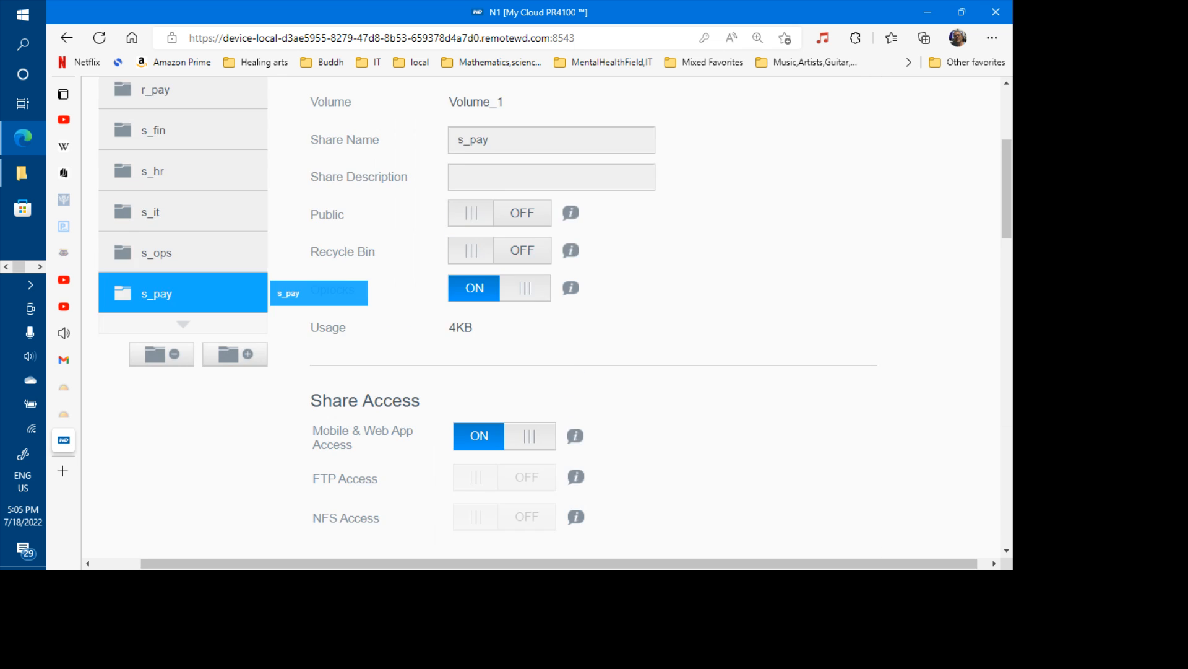
{"action": "scroll", "coordinate": [876, 398], "scroll_direction": "up", "scroll_amount": 1}
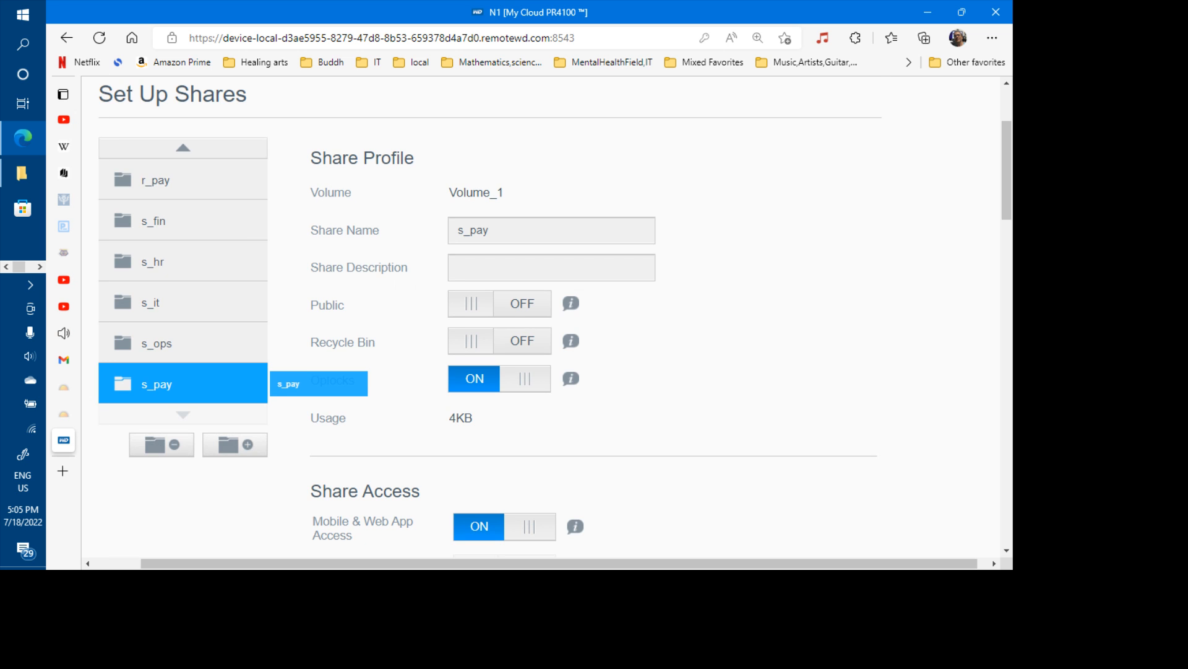
- Examine the s_pay share's user access list, comparing the permissions of the administrator, the p_ users and the first q_ users
{"action": "scroll", "coordinate": [594, 315], "scroll_direction": "down", "scroll_amount": 12}
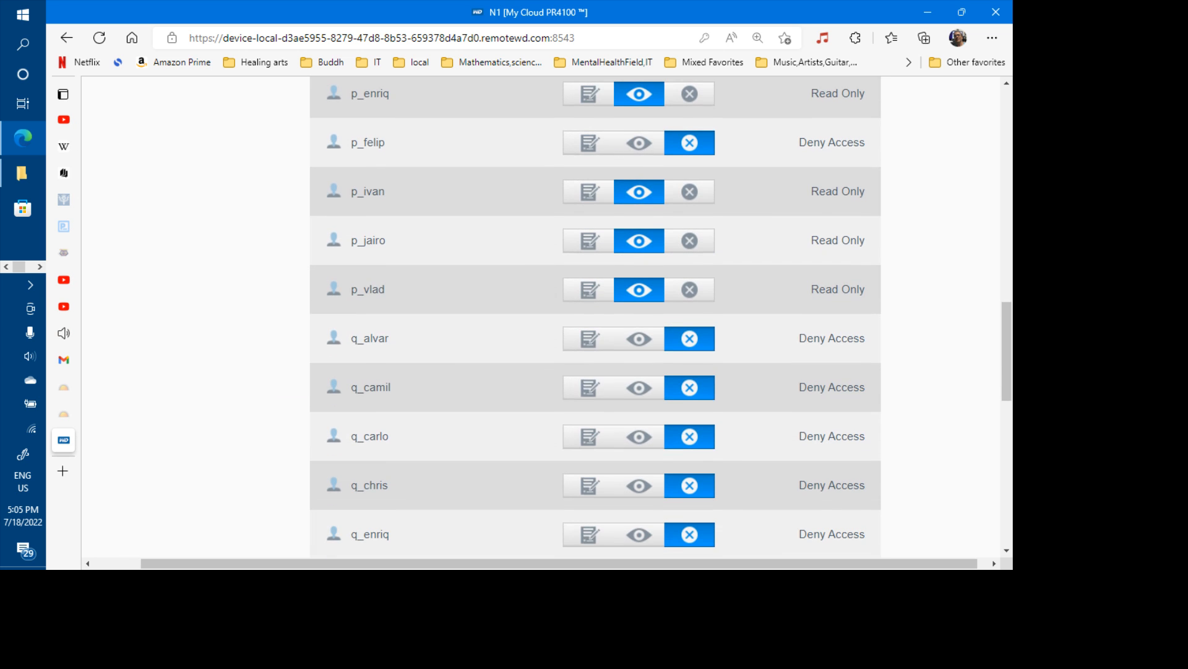
{"action": "scroll", "coordinate": [594, 316], "scroll_direction": "down", "scroll_amount": 1}
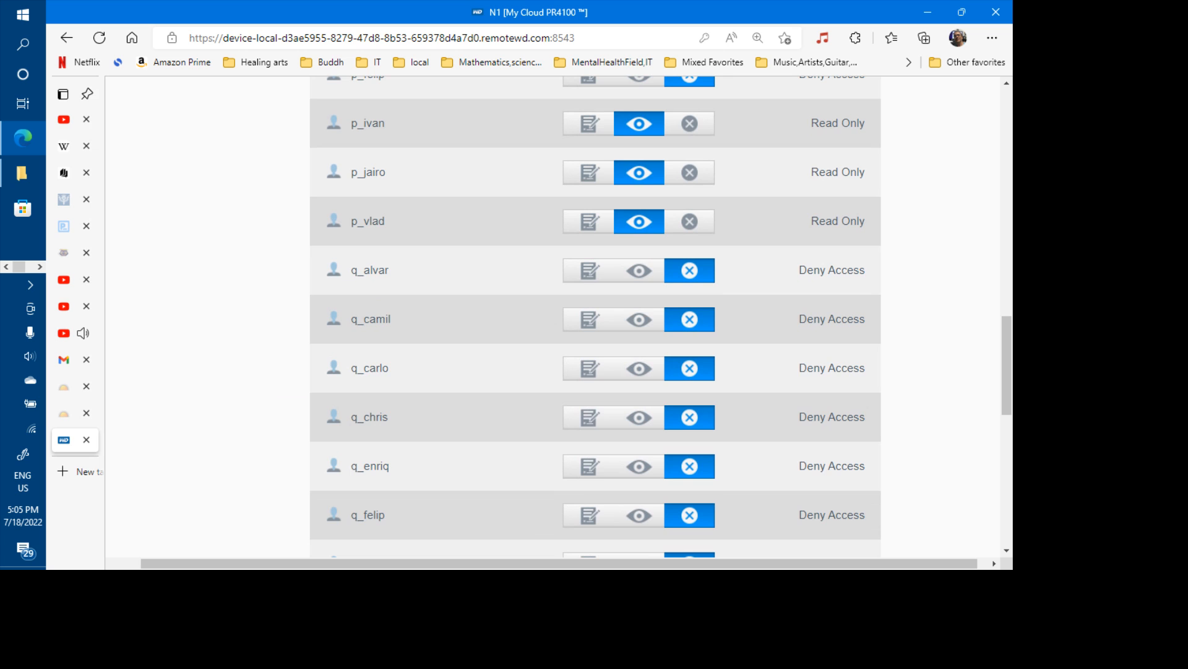
{"action": "scroll", "coordinate": [594, 316], "scroll_direction": "up", "scroll_amount": 2}
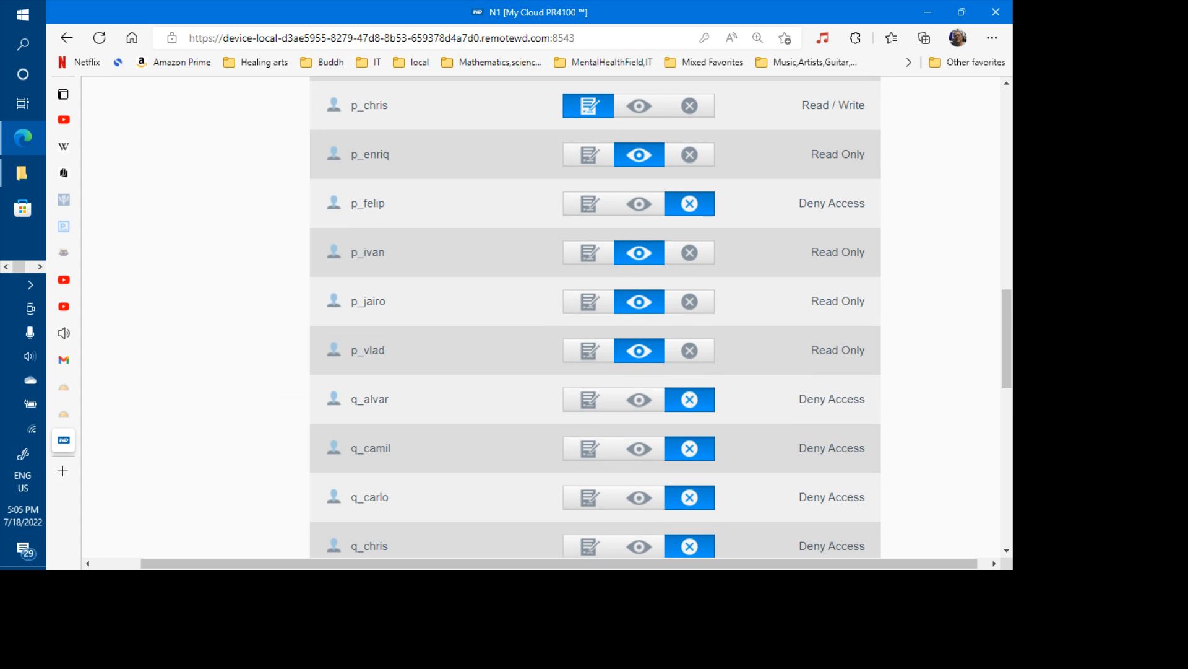
{"action": "scroll", "coordinate": [595, 316], "scroll_direction": "up", "scroll_amount": 1}
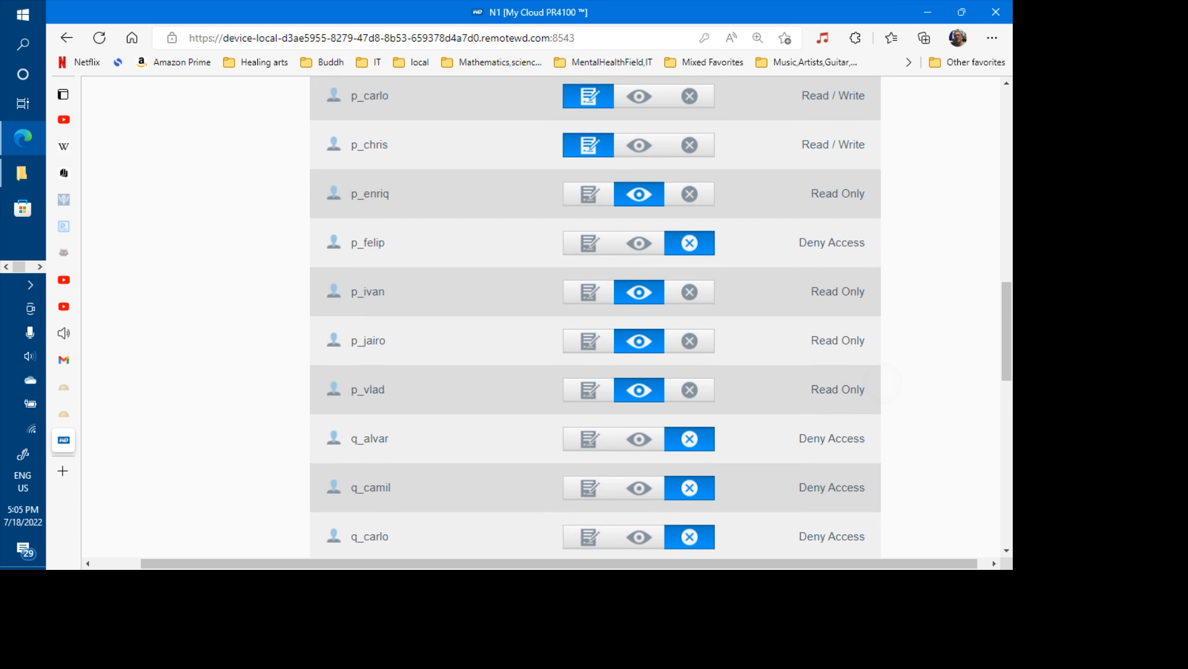
{"action": "scroll", "coordinate": [594, 316], "scroll_direction": "up", "scroll_amount": 5}
{"action": "scroll", "coordinate": [594, 316], "scroll_direction": "down", "scroll_amount": 1}
{"action": "scroll", "coordinate": [594, 316], "scroll_direction": "down", "scroll_amount": 1}
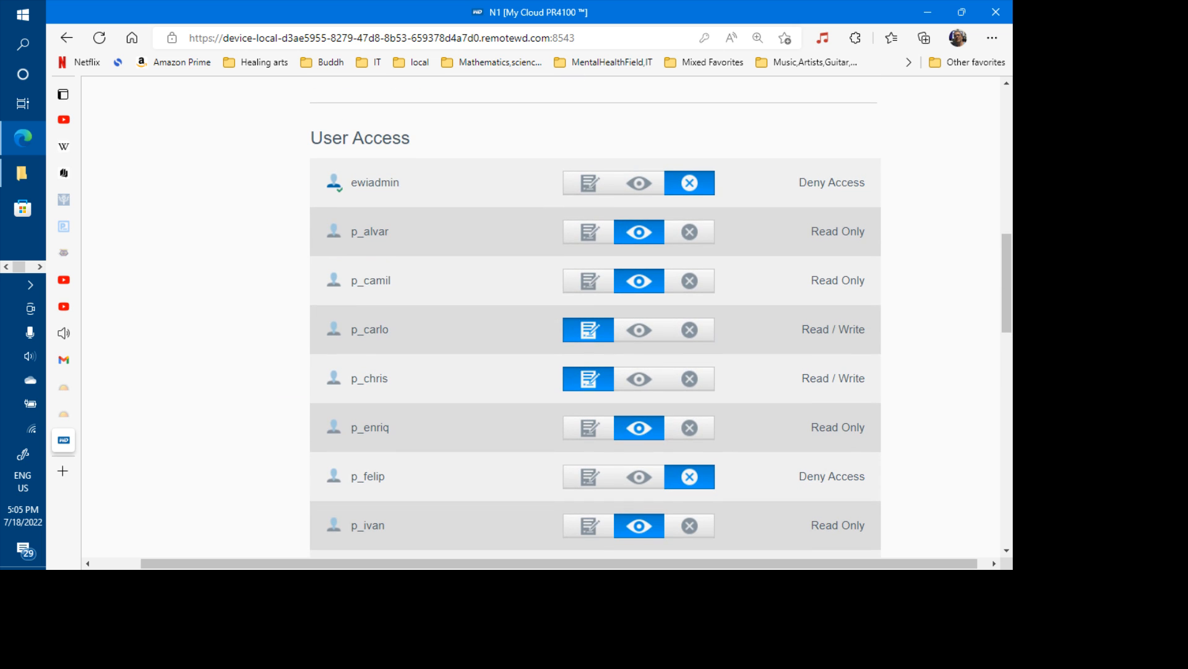
{"action": "scroll", "coordinate": [594, 316], "scroll_direction": "down", "scroll_amount": 2}
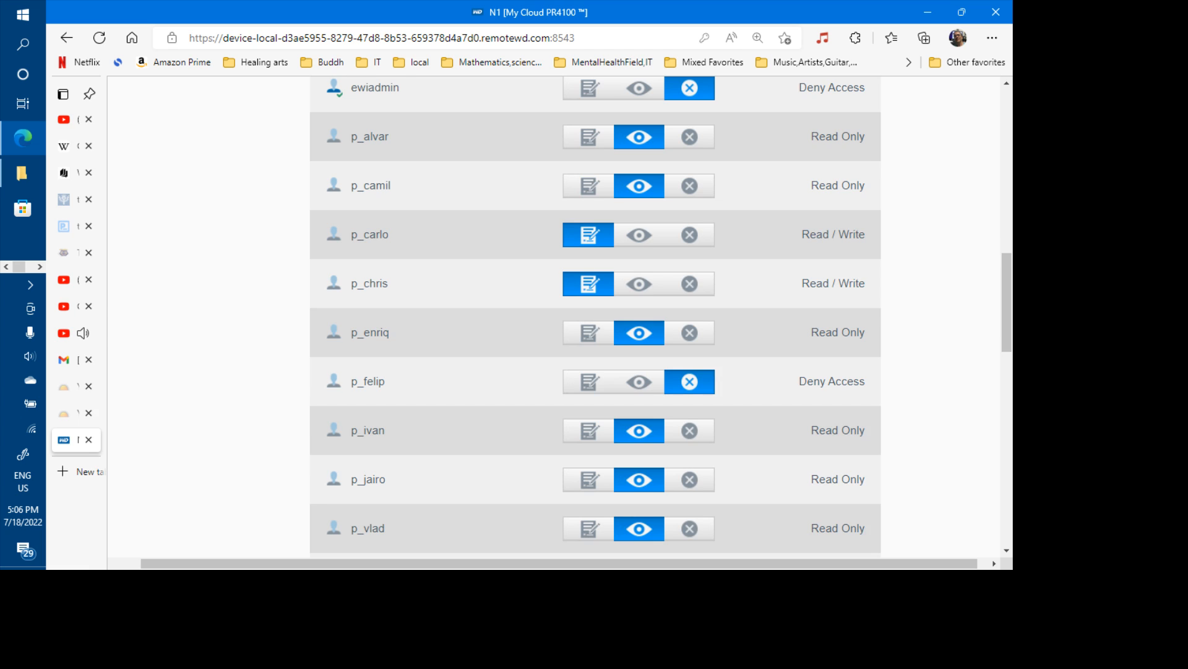
{"action": "scroll", "coordinate": [595, 315], "scroll_direction": "up", "scroll_amount": 1}
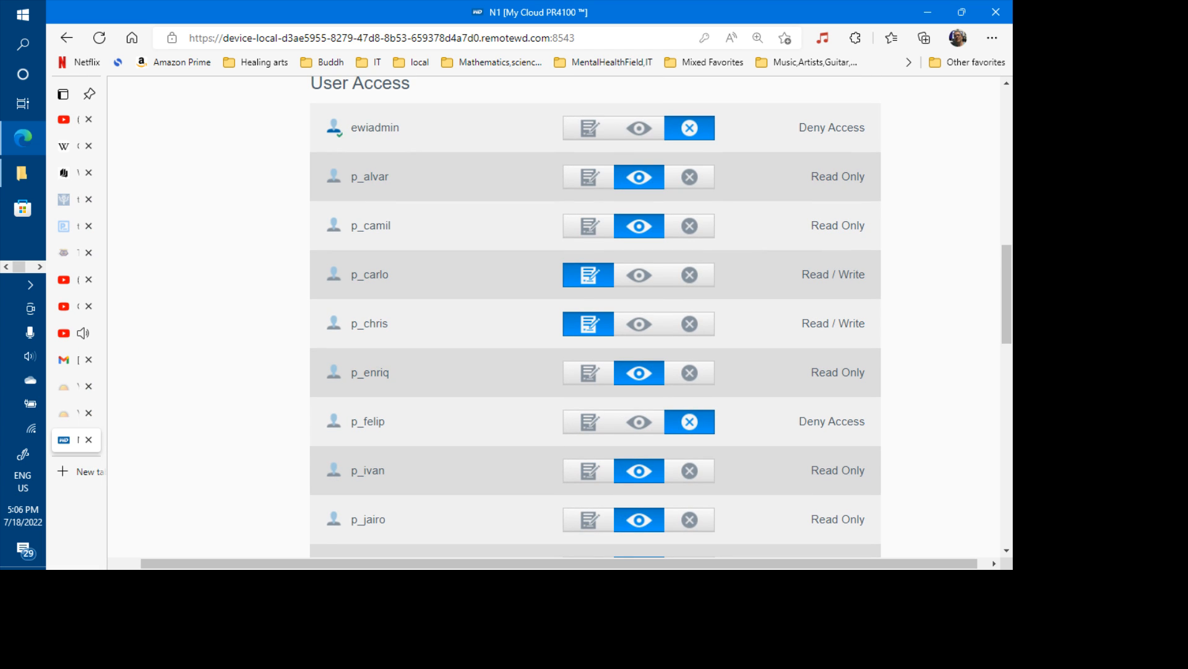
{"action": "scroll", "coordinate": [594, 322], "scroll_direction": "up", "scroll_amount": 1}
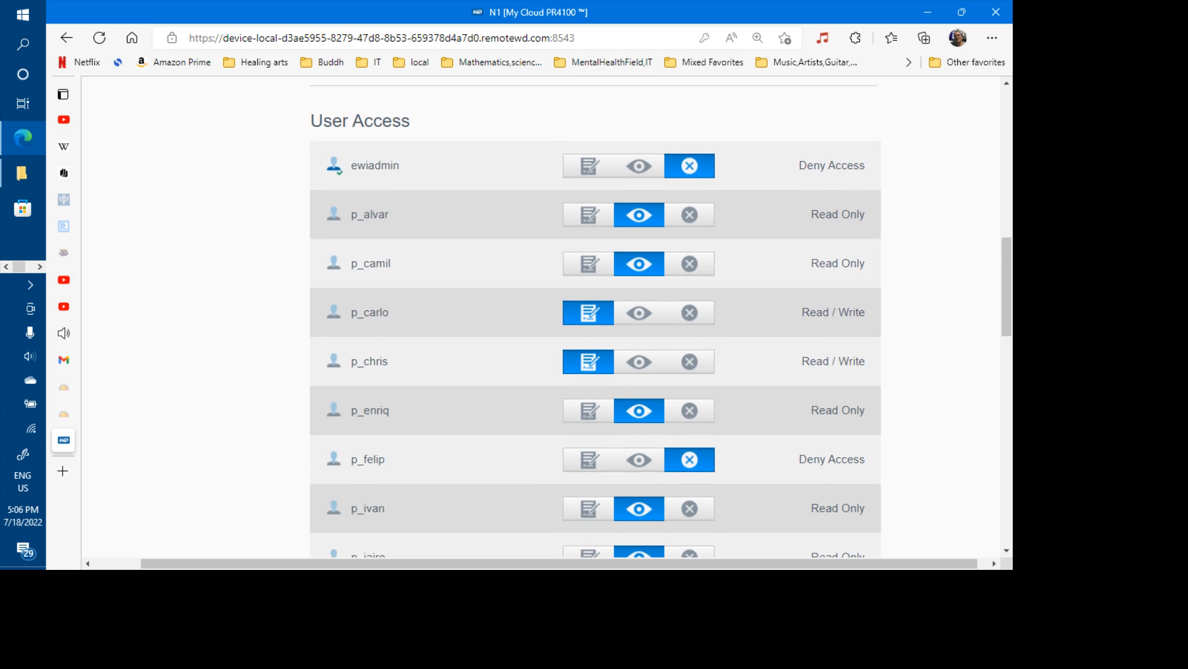
{"action": "scroll", "coordinate": [594, 315], "scroll_direction": "up", "scroll_amount": 1}
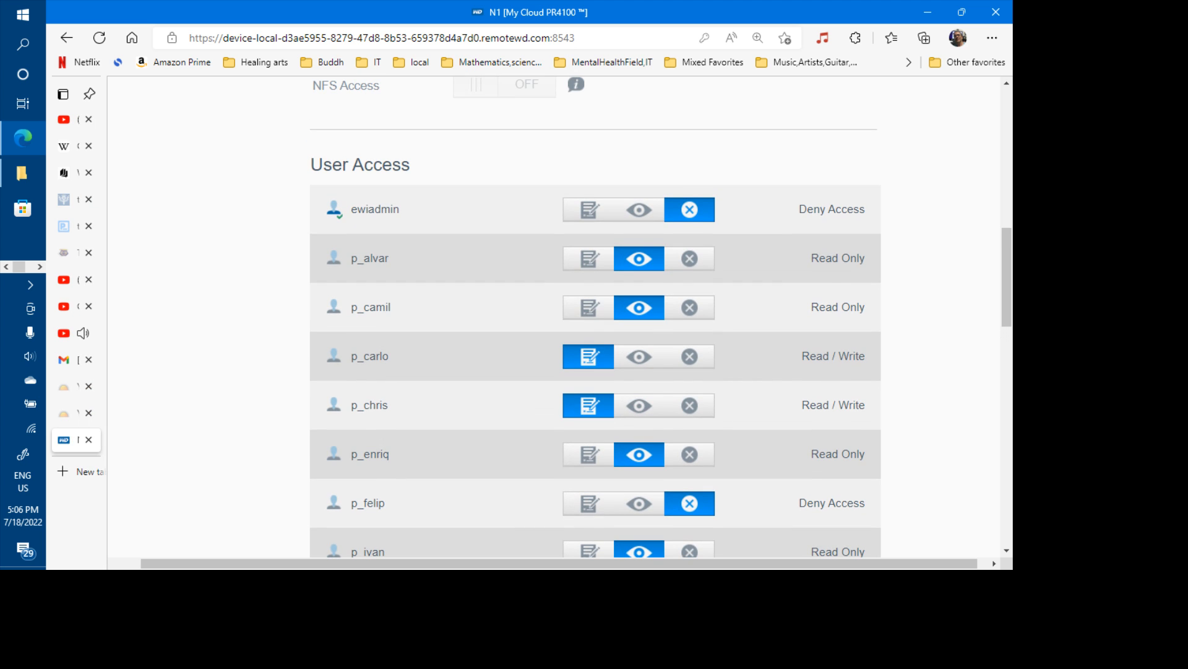
- Examine the s_pay share's profile settings and its mobile, FTP and NFS access options
{"action": "scroll", "coordinate": [594, 316], "scroll_direction": "up", "scroll_amount": 7}
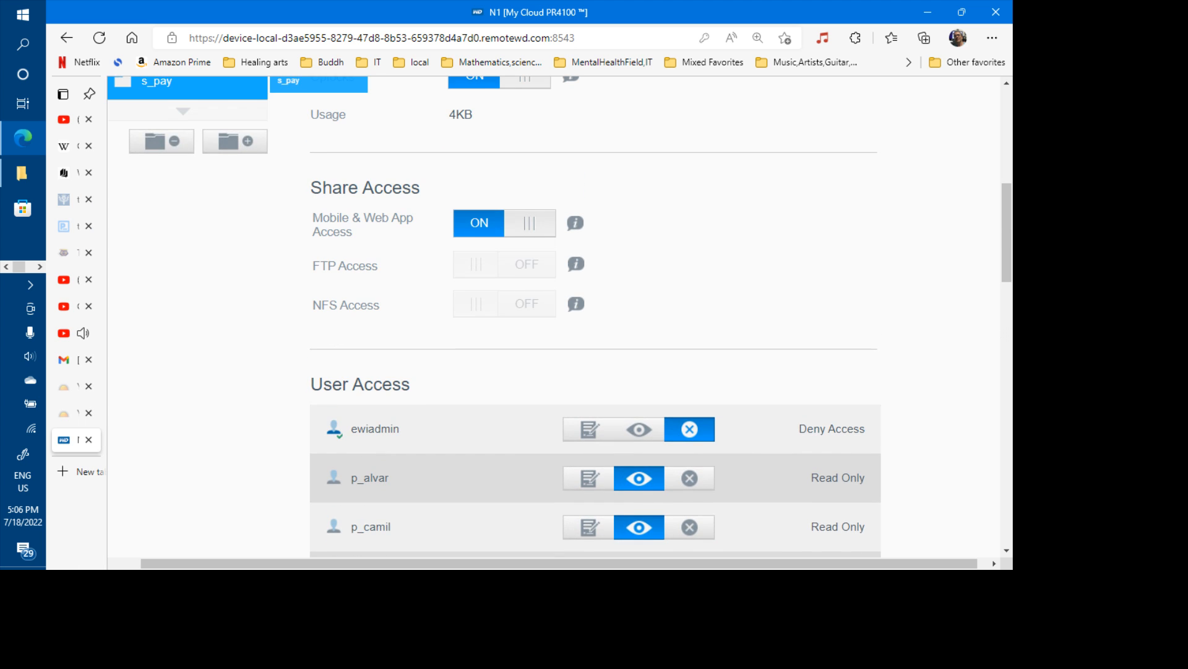
{"action": "scroll", "coordinate": [594, 315], "scroll_direction": "up", "scroll_amount": 2}
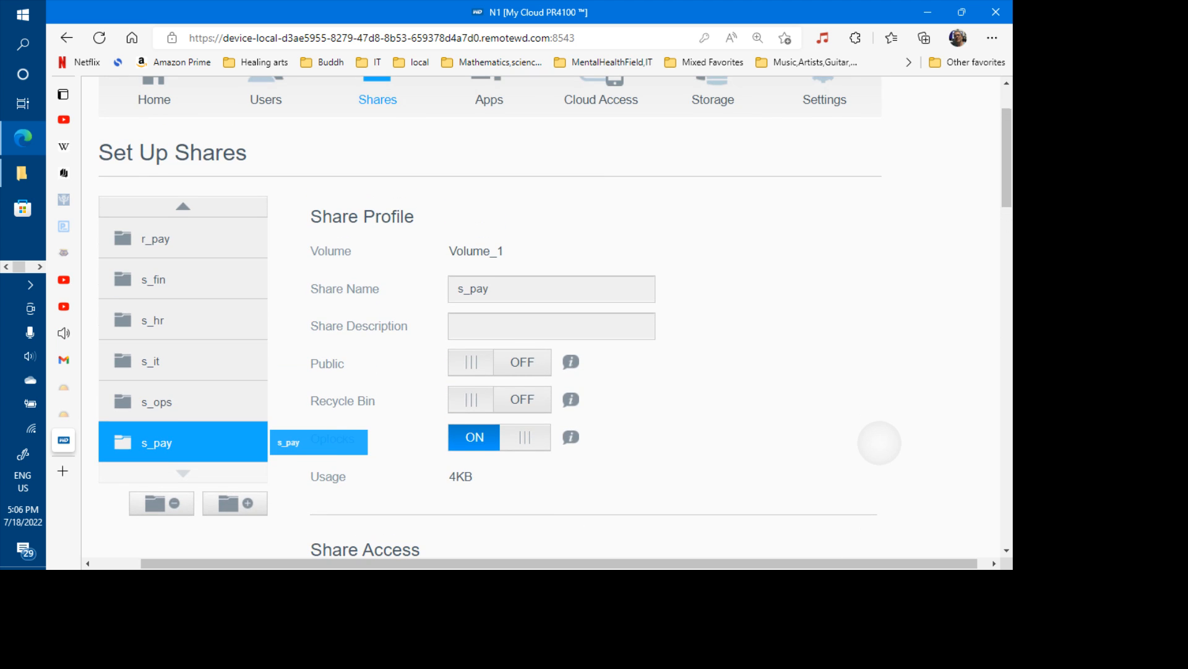
{"action": "scroll", "coordinate": [594, 315], "scroll_direction": "down", "scroll_amount": 2}
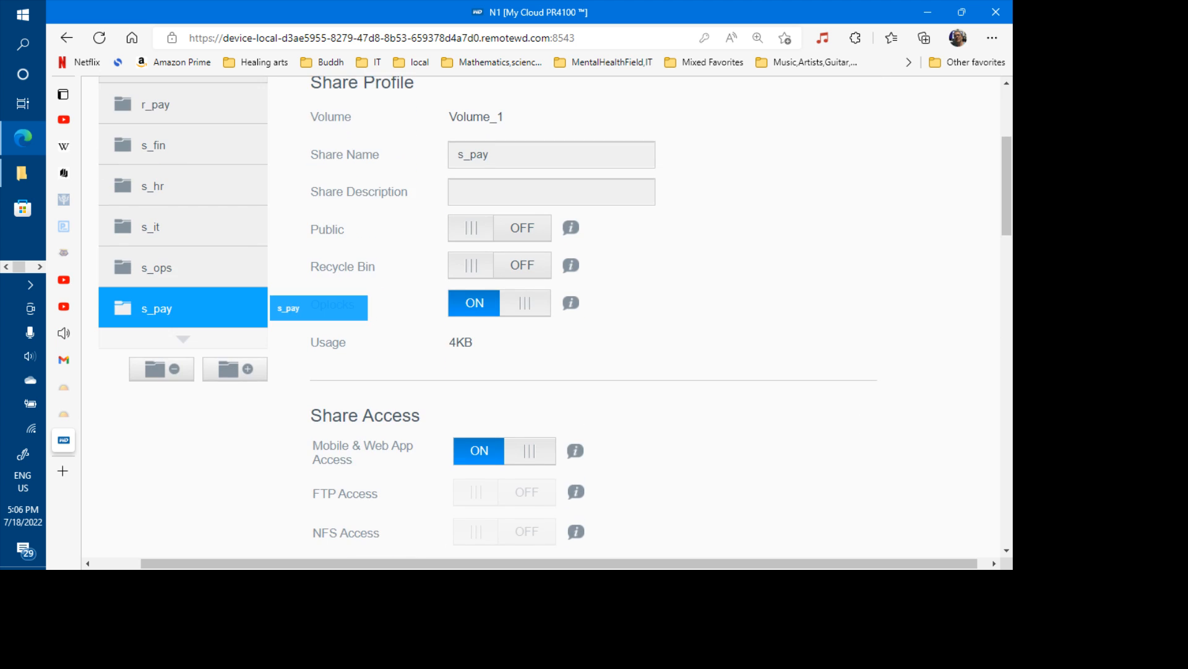
{"action": "scroll", "coordinate": [541, 316], "scroll_direction": "down", "scroll_amount": 1}
{"action": "scroll", "coordinate": [541, 316], "scroll_direction": "down", "scroll_amount": 1}
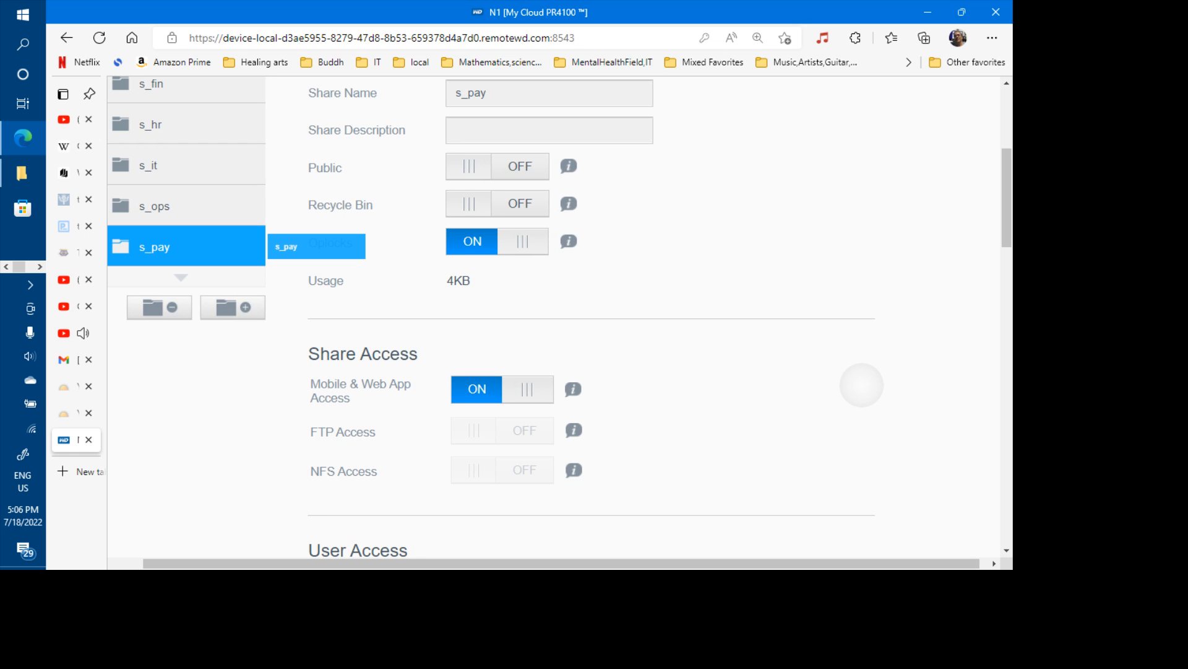
- Check the s_pay share's user access list through to the final s_ users, including the q_ and r_ users
{"action": "scroll", "coordinate": [861, 385], "scroll_direction": "down", "scroll_amount": 4}
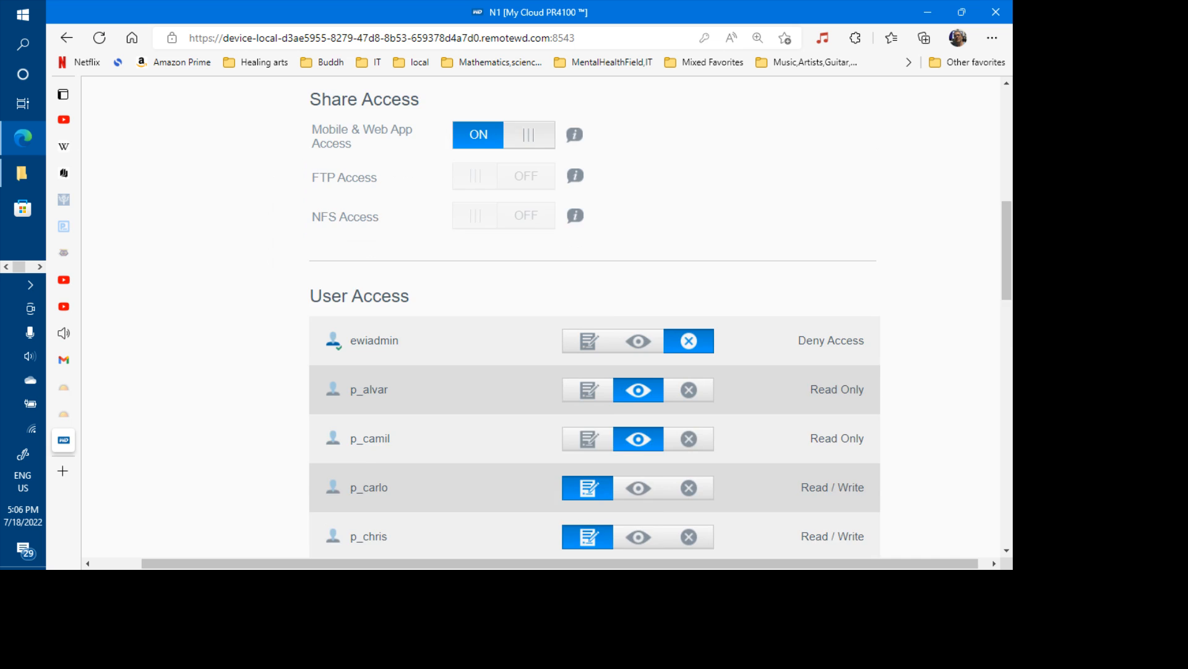
{"action": "scroll", "coordinate": [594, 316], "scroll_direction": "down", "scroll_amount": 6}
{"action": "scroll", "coordinate": [594, 315], "scroll_direction": "down", "scroll_amount": 13}
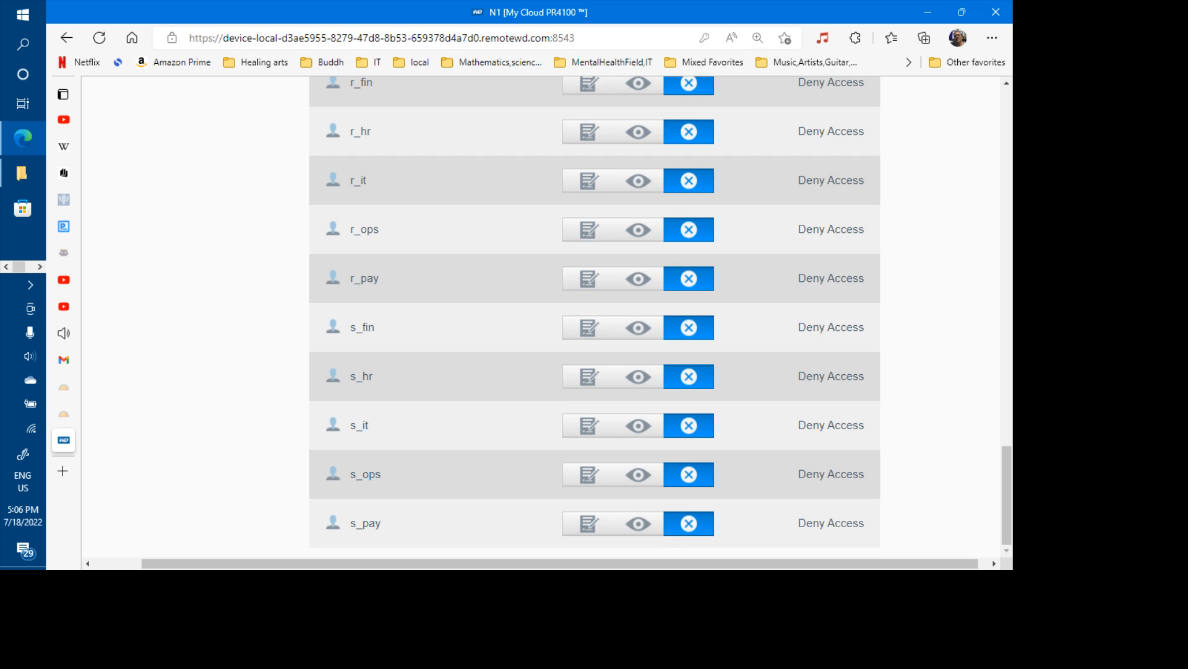
{"action": "scroll", "coordinate": [595, 315], "scroll_direction": "up", "scroll_amount": 8}
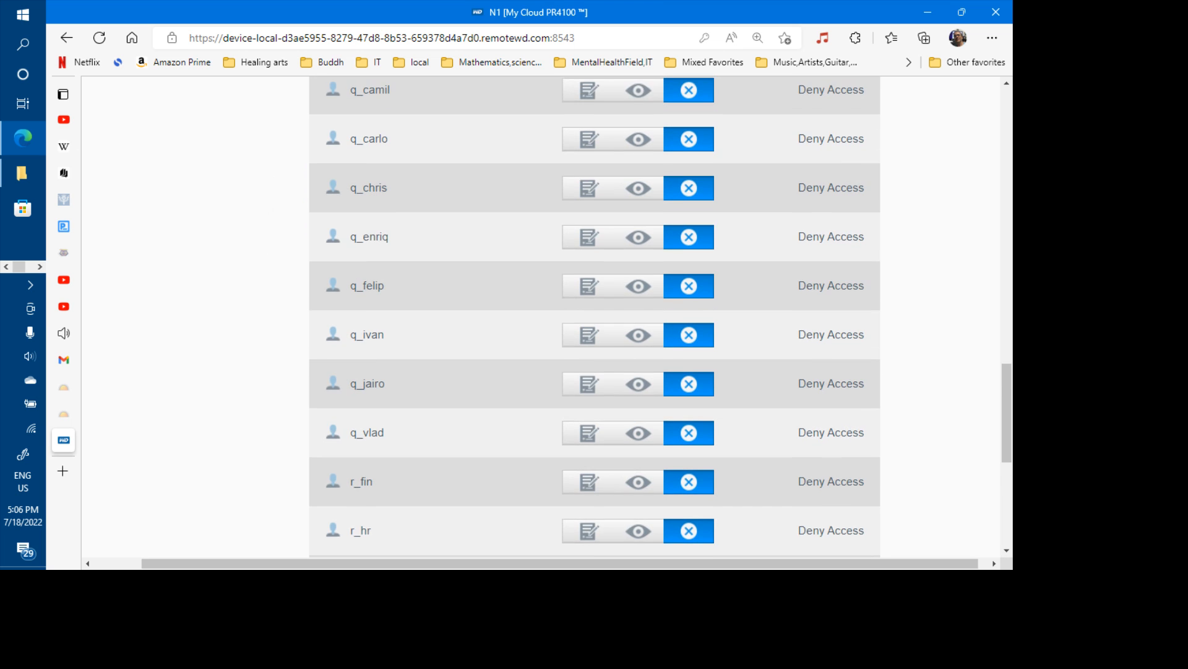
{"action": "scroll", "coordinate": [594, 315], "scroll_direction": "up", "scroll_amount": 2}
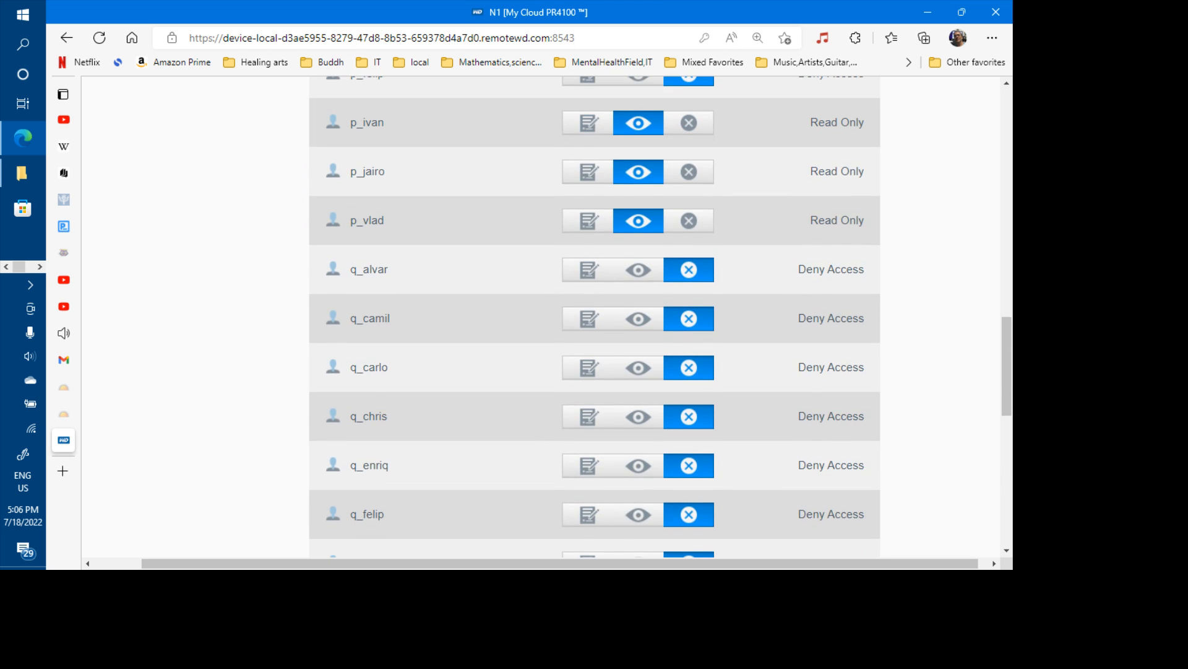
- Switch to the import_users_list_stages- workbook in Excel and create a copy of the Stage-11-add_user_only sheet, placed before the original
{"action": "key", "text": "alt+Tab"}
{"action": "key", "text": "Tab"}
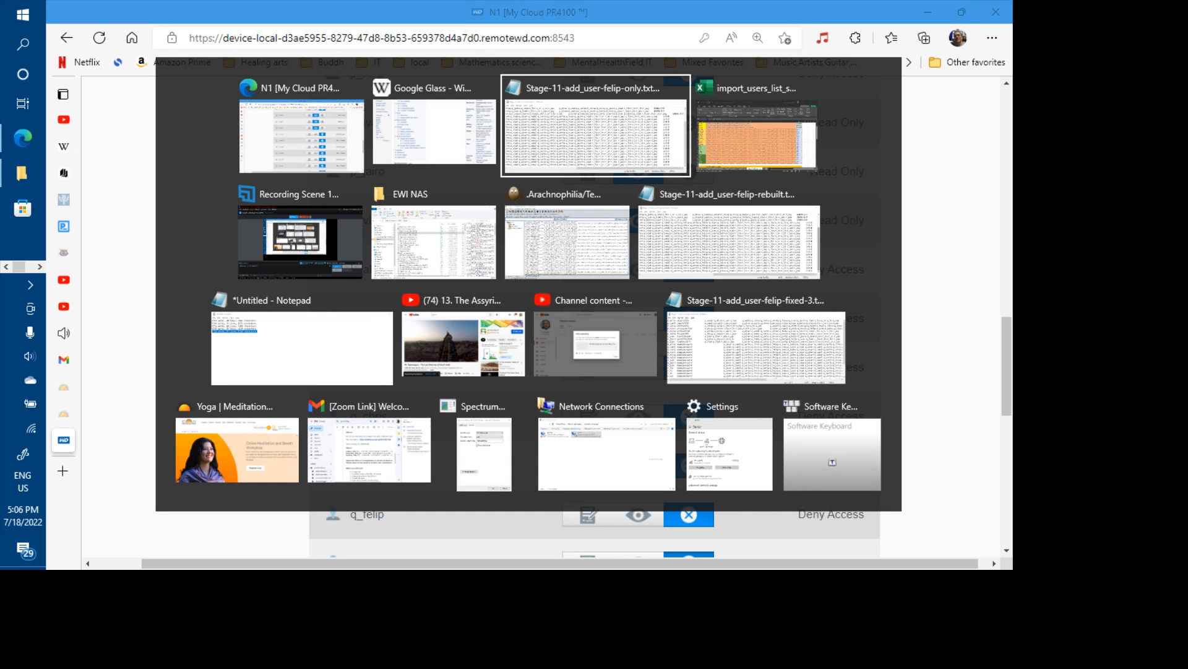
{"action": "key", "text": "alt+Tab"}
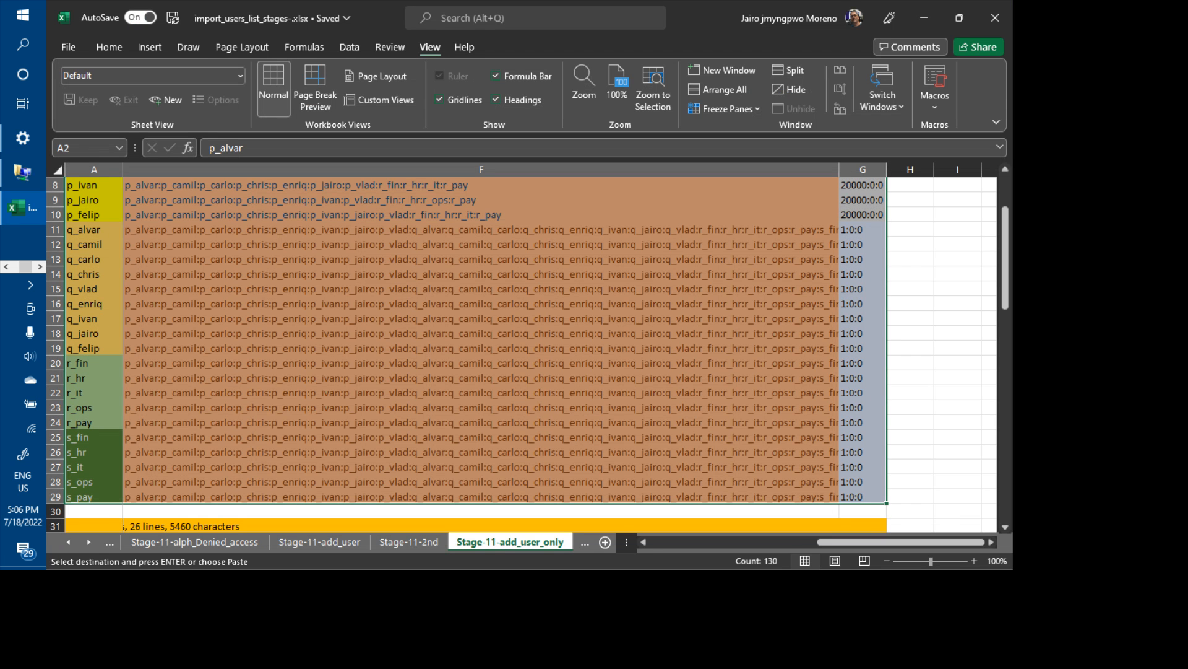
{"action": "right_click", "coordinate": [499, 548]}
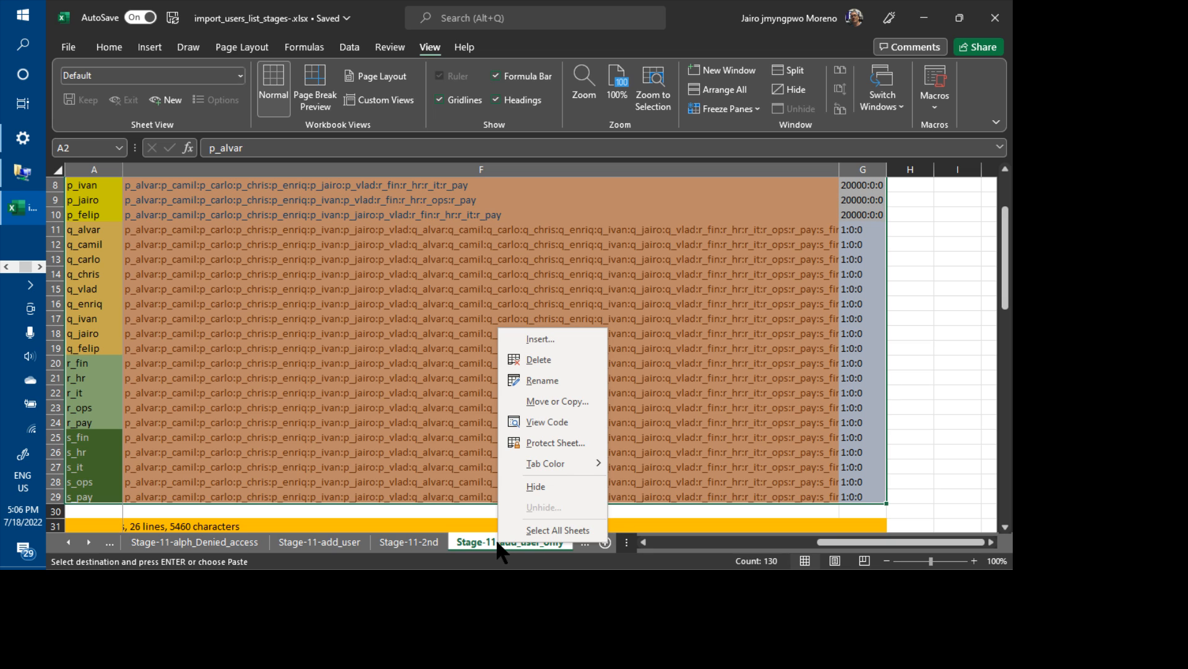
{"action": "left_click", "coordinate": [537, 400]}
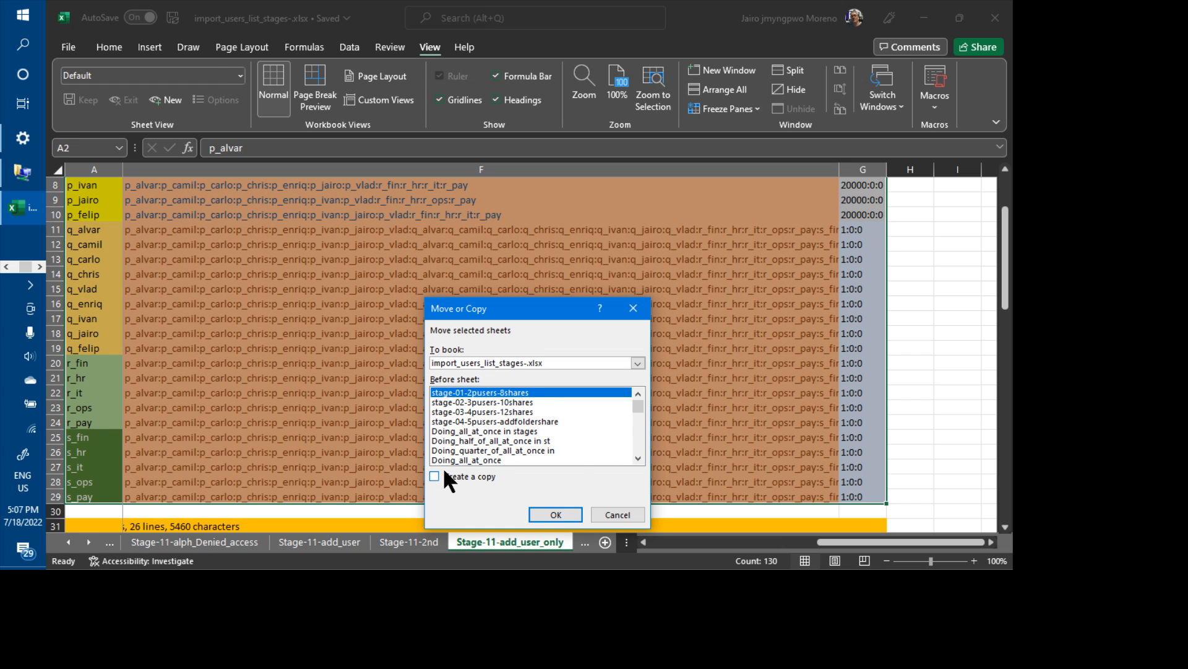
{"action": "left_click", "coordinate": [638, 451]}
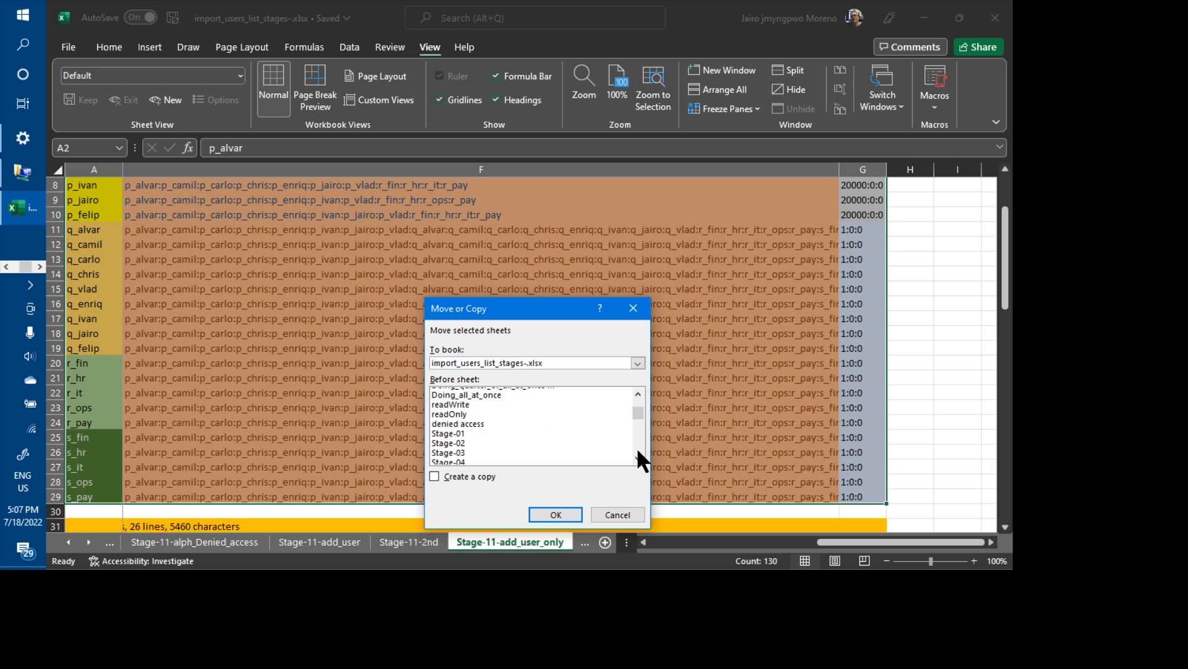
{"action": "left_click", "coordinate": [638, 392]}
{"action": "left_click", "coordinate": [638, 392]}
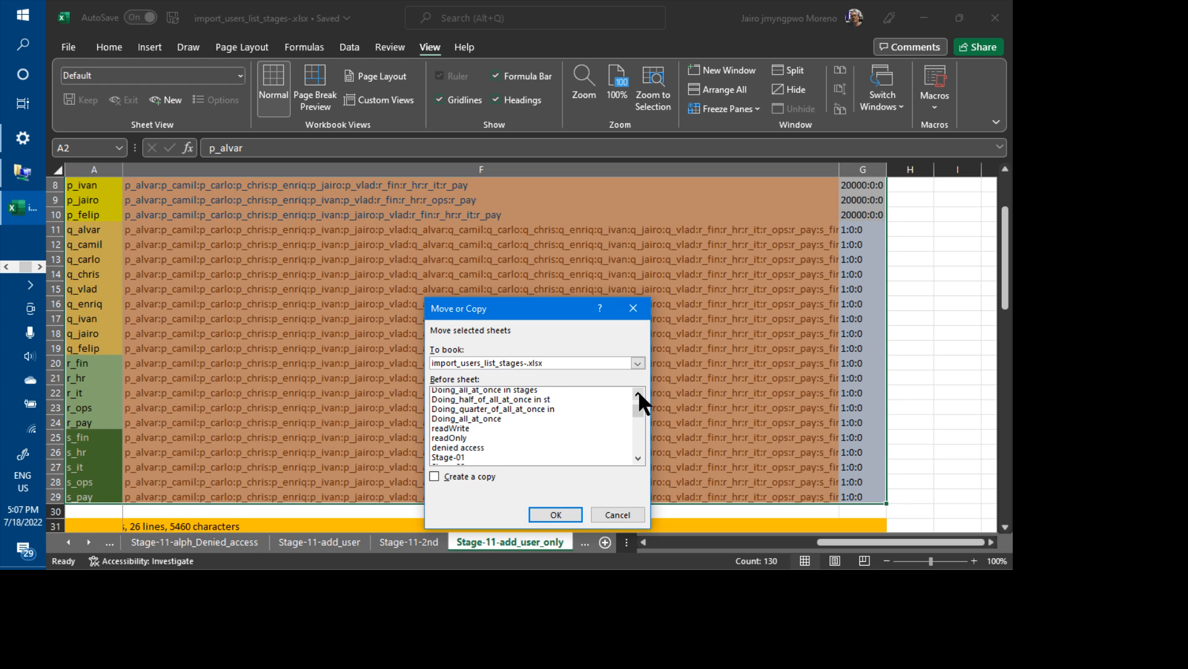
{"action": "left_click", "coordinate": [640, 446]}
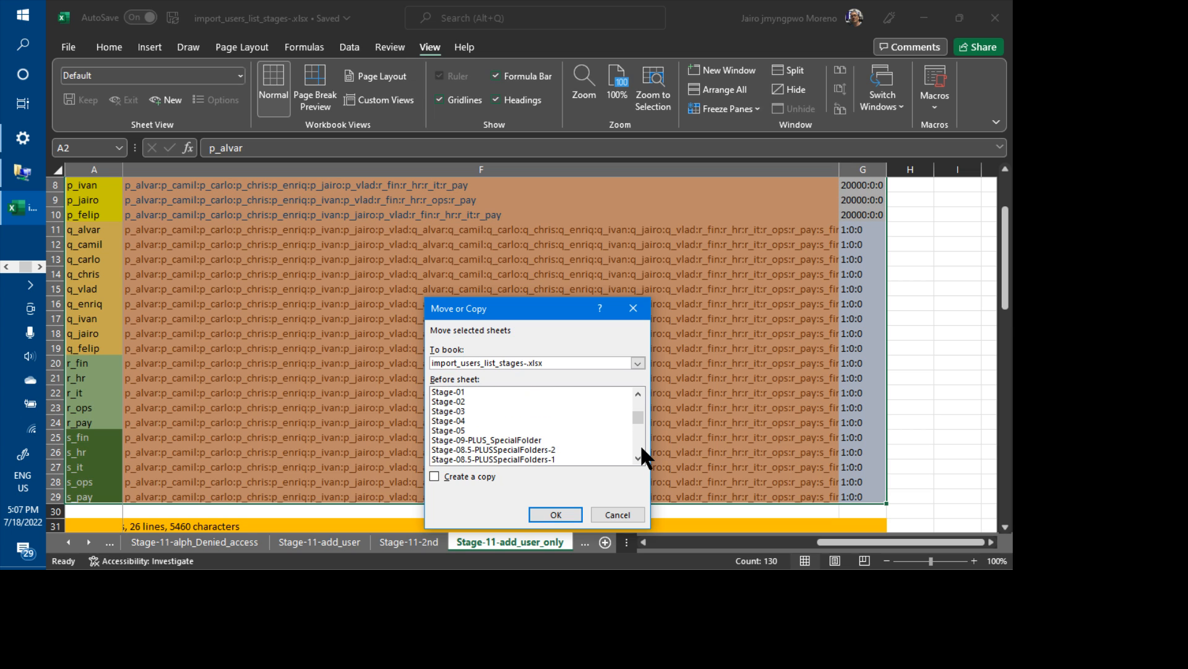
{"action": "left_click", "coordinate": [640, 444]}
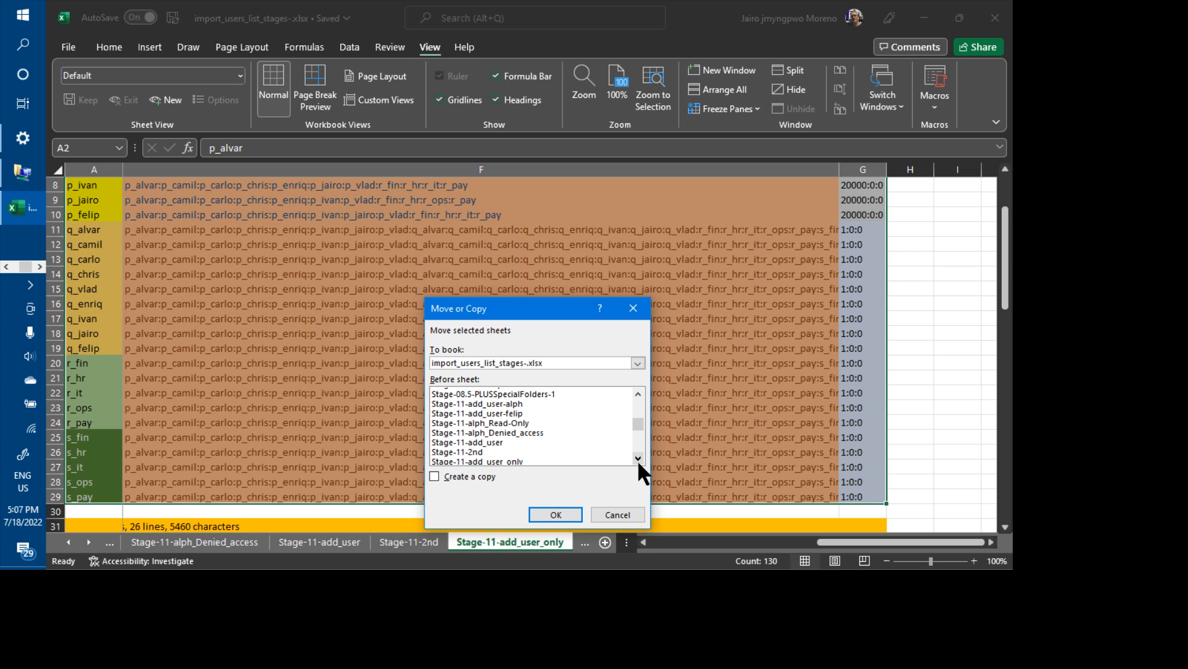
{"action": "left_click", "coordinate": [511, 461]}
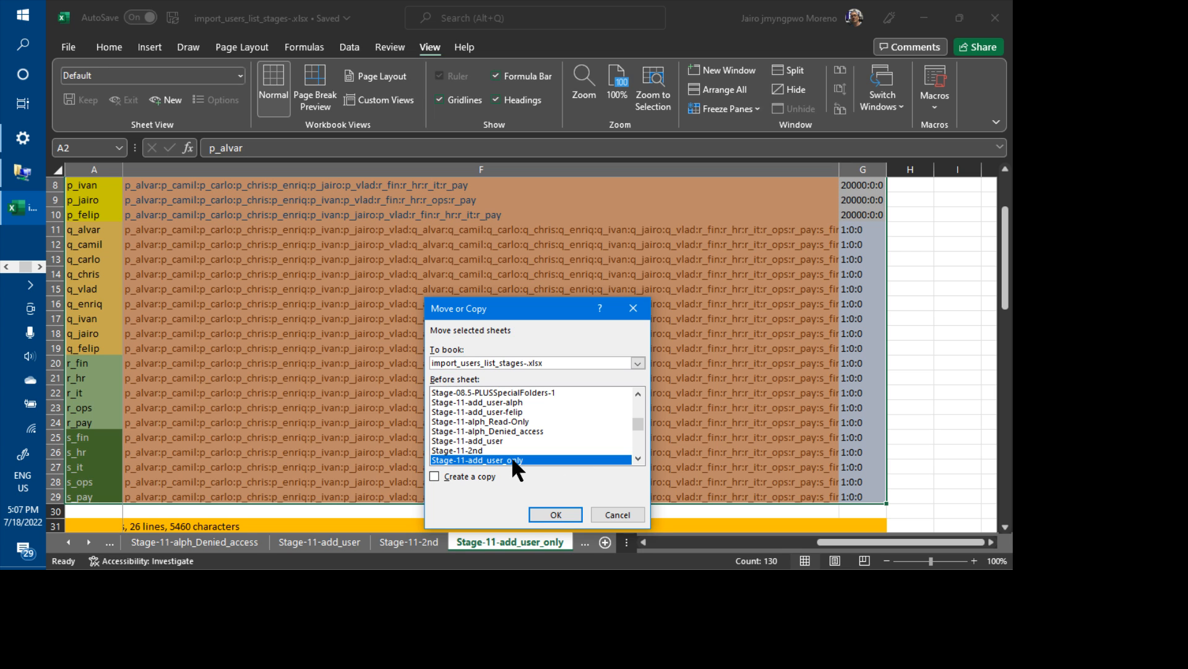
{"action": "left_click", "coordinate": [433, 476]}
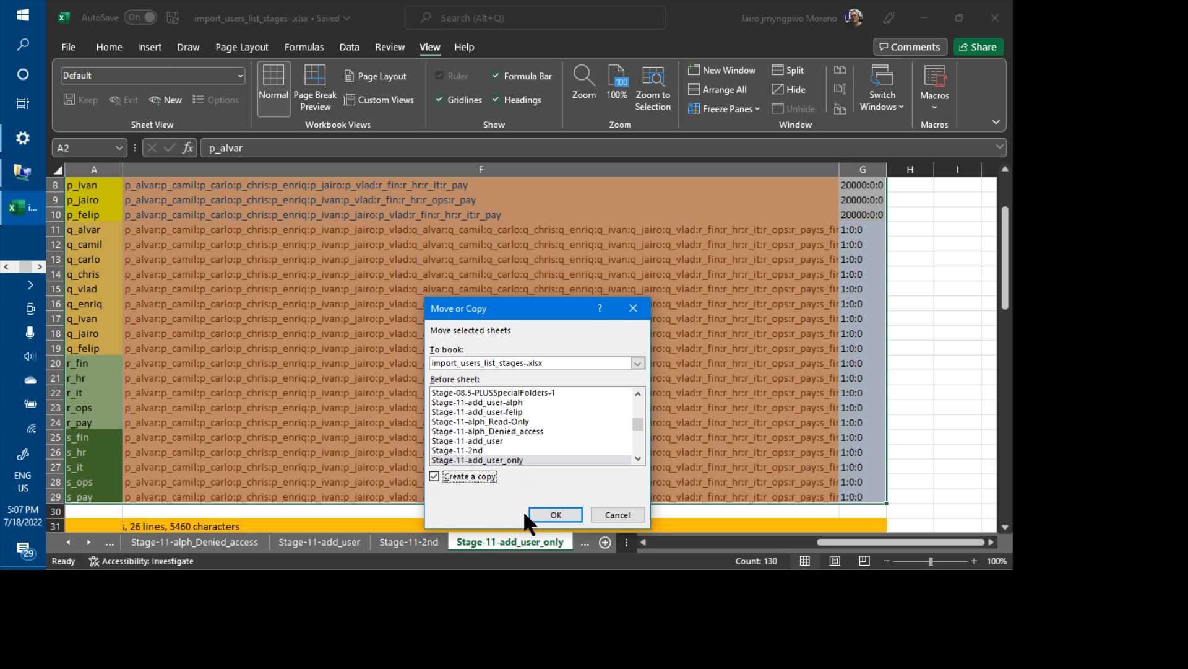
{"action": "left_click", "coordinate": [550, 517]}
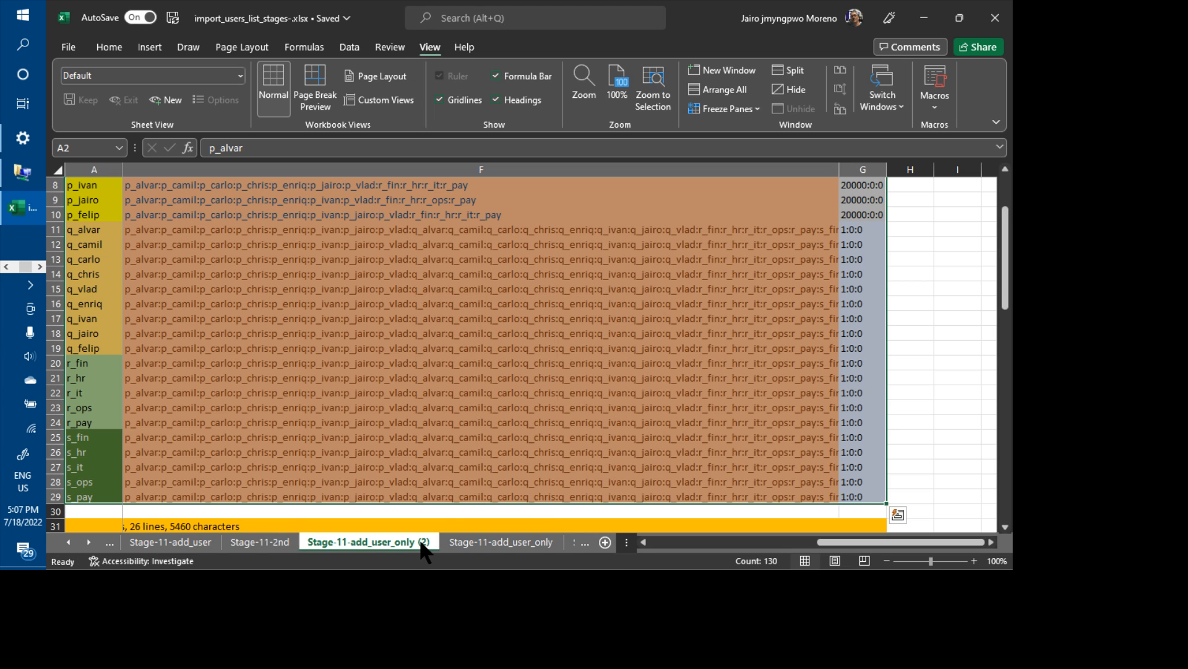
- Open the name of the copied sheet Stage-11-add_user_only (2) for editing
{"action": "right_click", "coordinate": [423, 547]}
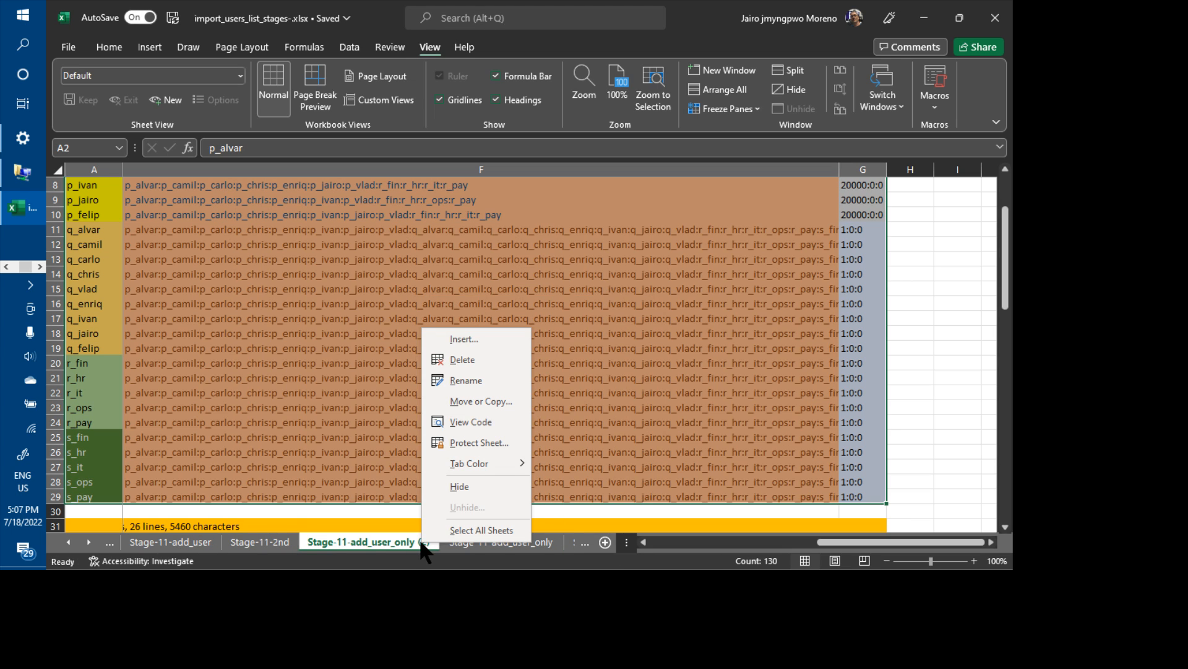
{"action": "left_click", "coordinate": [468, 382]}
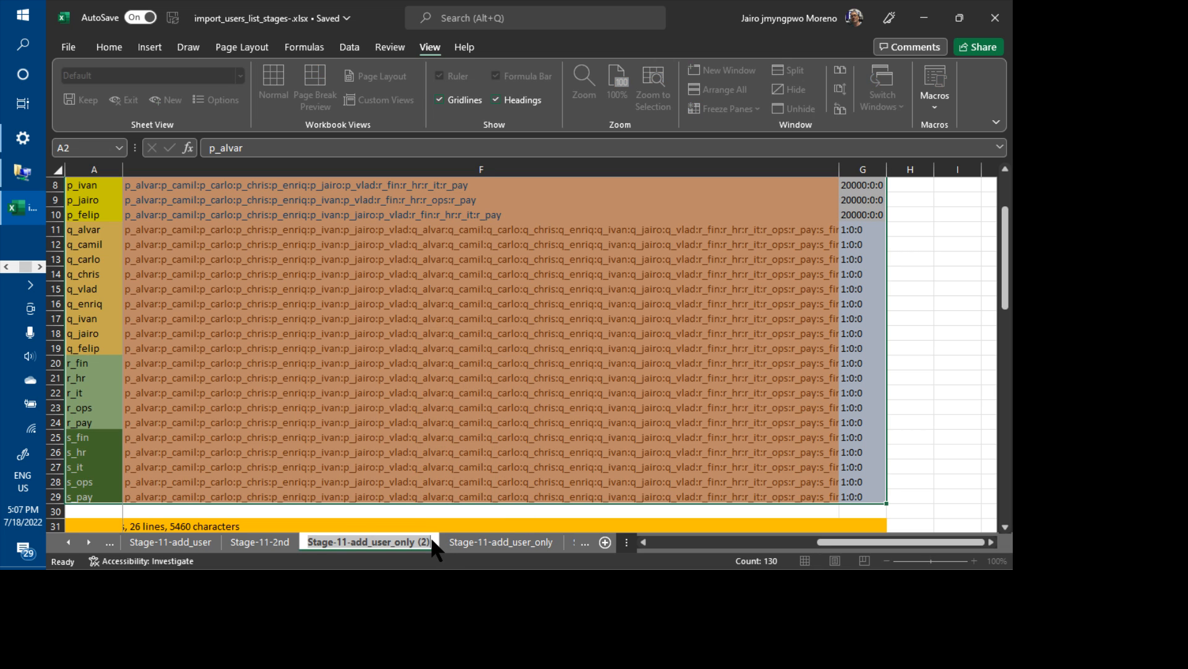
- Strip the ending "only (2)" from the name of the duplicated Stage-11-add_user_only (2) sheet
{"action": "key", "text": "End"}
{"action": "key", "text": "BackSpace"}
{"action": "key", "text": "BackSpace"}
{"action": "key", "text": "BackSpace"}
{"action": "key", "text": "BackSpace"}
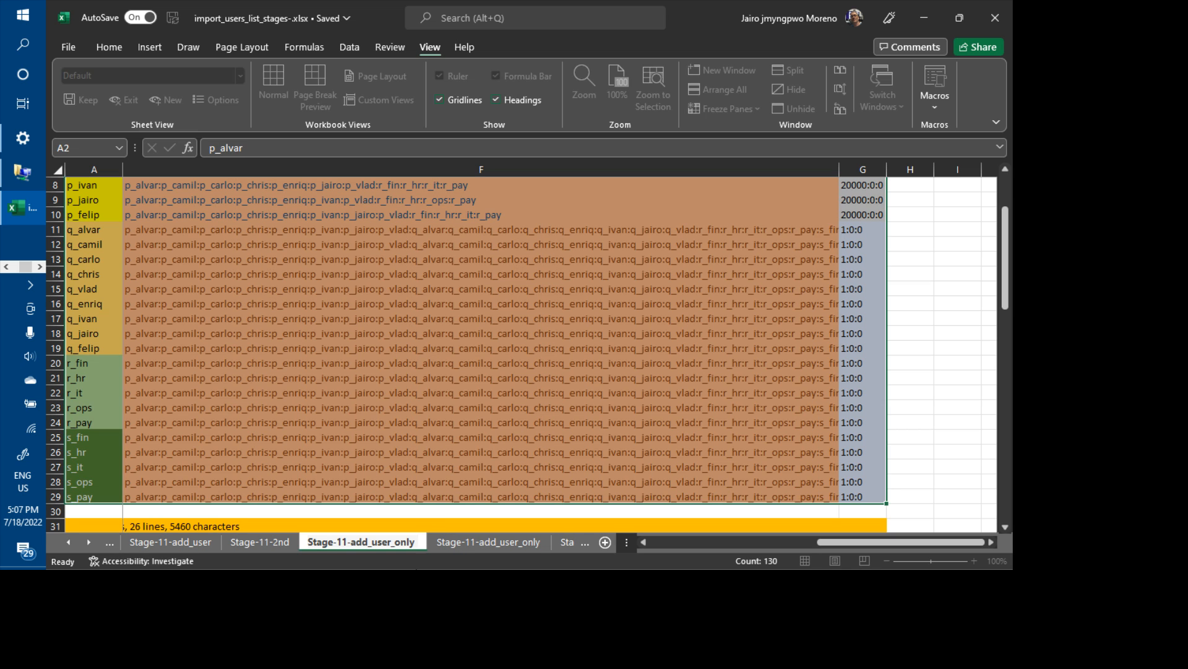
{"action": "key", "text": "BackSpace"}
{"action": "key", "text": "BackSpace"}
{"action": "key", "text": "BackSpace"}
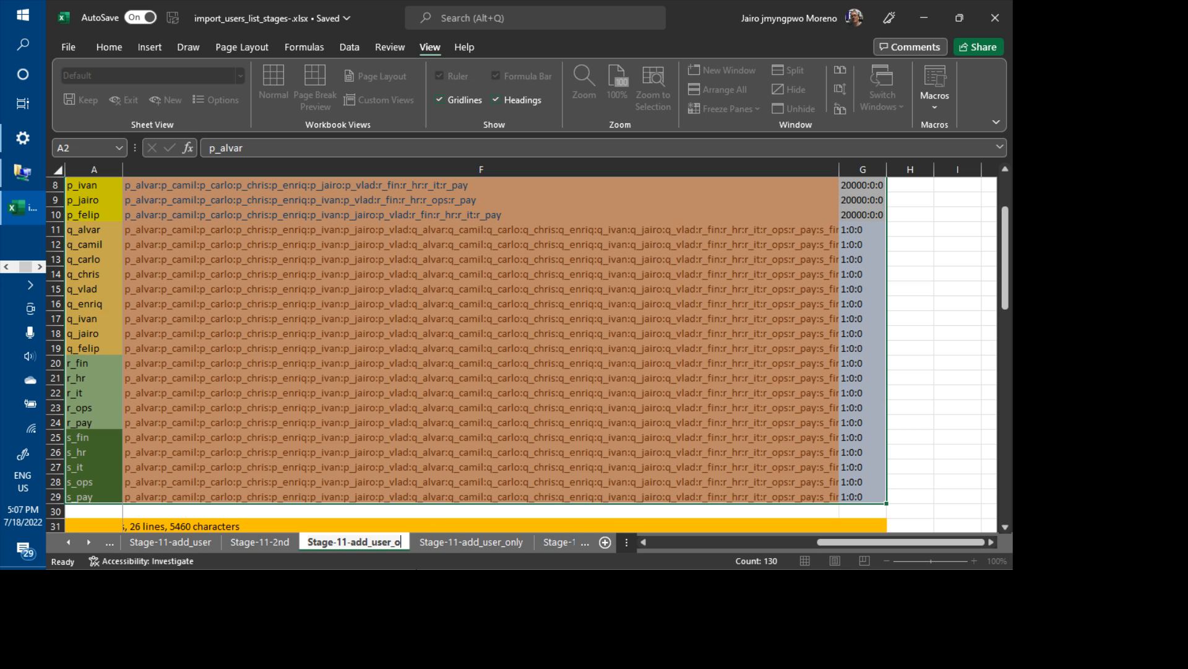
{"action": "key", "text": "BackSpace"}
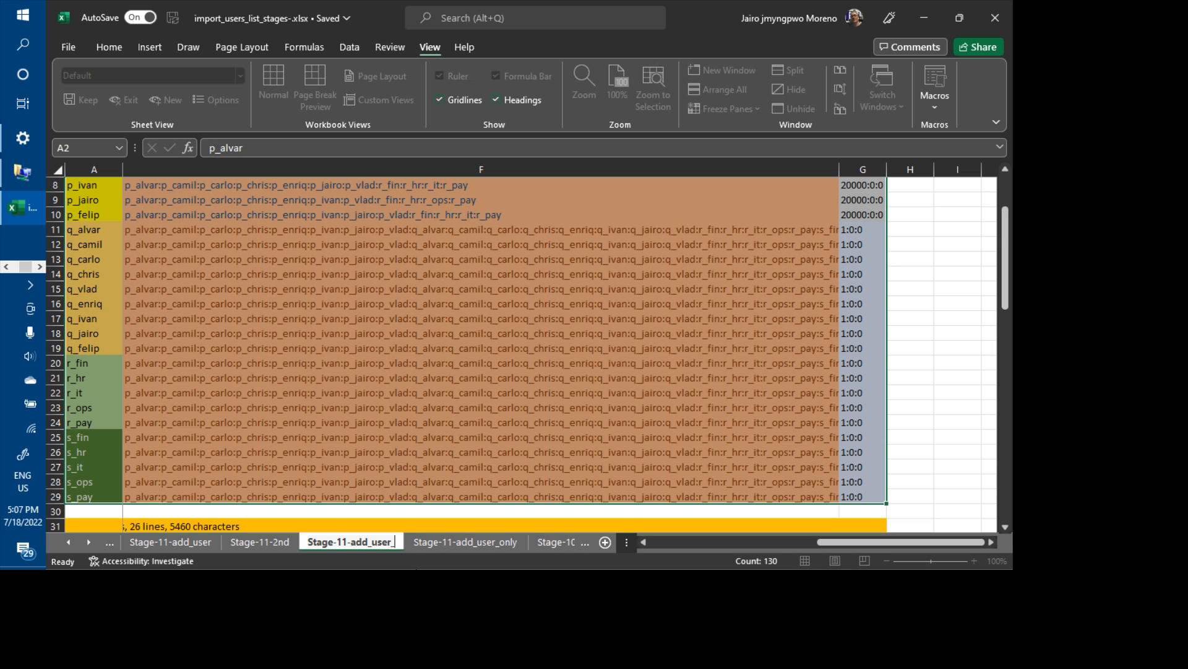
{"action": "type", "text": "add"}
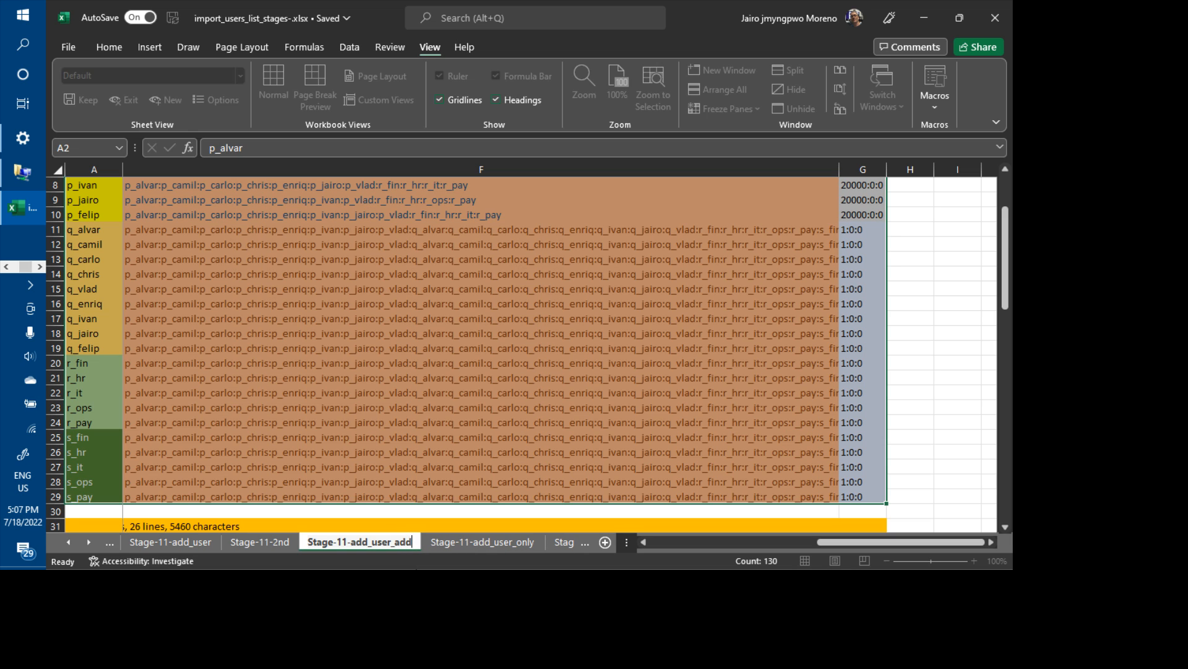
{"action": "type", "text": "_"}
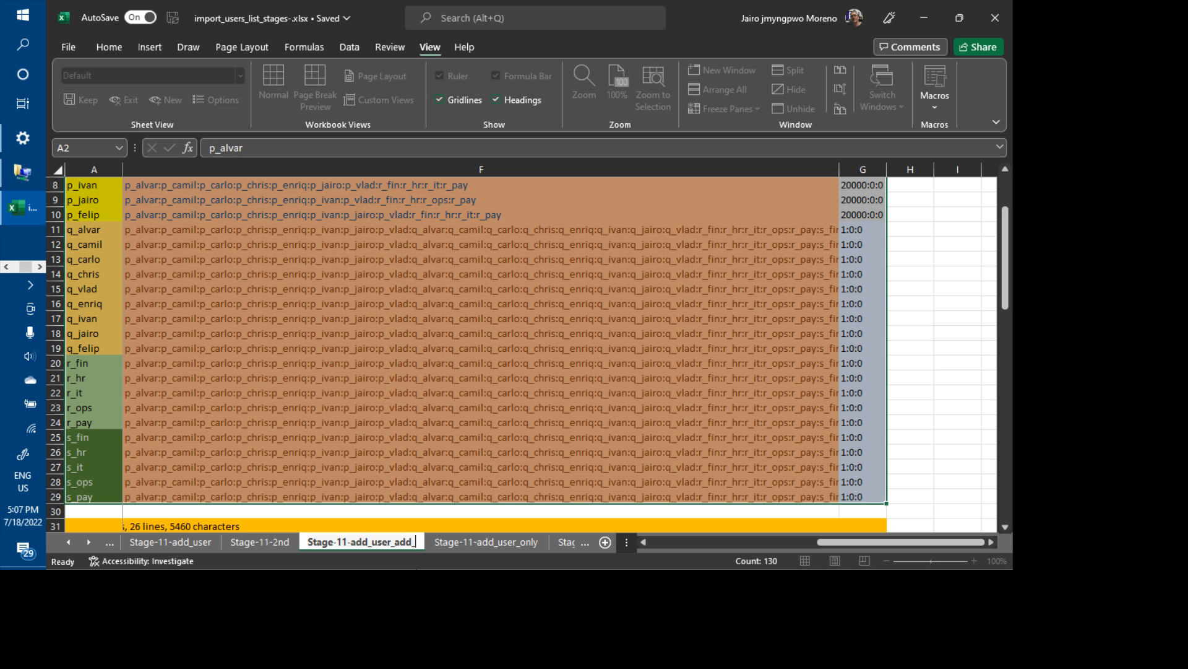
{"action": "type", "text": "permiss"}
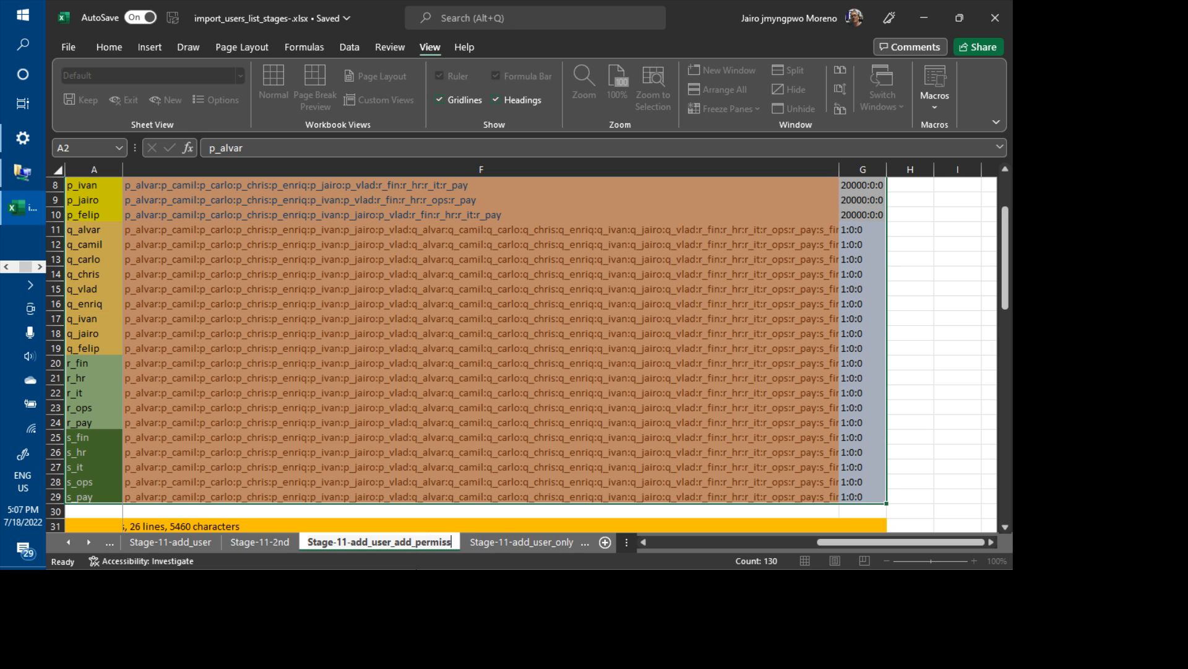
{"action": "type", "text": "io"}
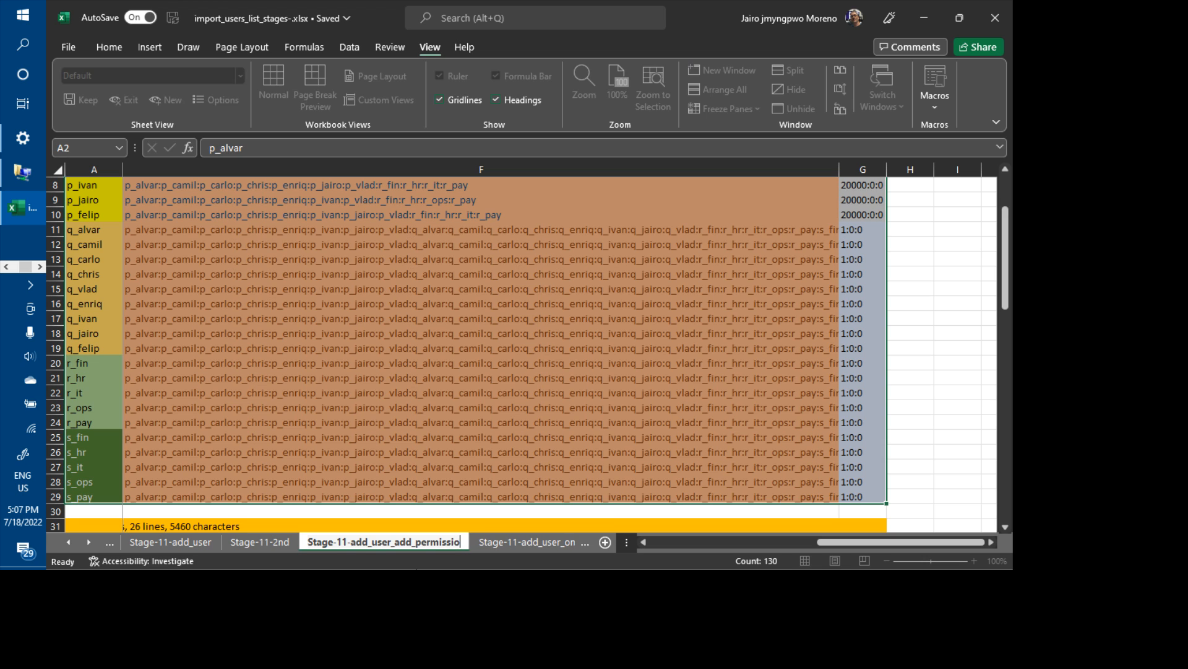
{"action": "key", "text": "BackSpace"}
{"action": "key", "text": "BackSpace"}
{"action": "key", "text": "BackSpace"}
{"action": "key", "text": "BackSpace"}
{"action": "key", "text": "BackSpace"}
{"action": "key", "text": "BackSpace"}
{"action": "key", "text": "BackSpace"}
{"action": "key", "text": "BackSpace"}
{"action": "key", "text": "BackSpace"}
{"action": "key", "text": "BackSpace"}
{"action": "key", "text": "BackSpace"}
{"action": "key", "text": "BackSpace"}
{"action": "key", "text": "BackSpace"}
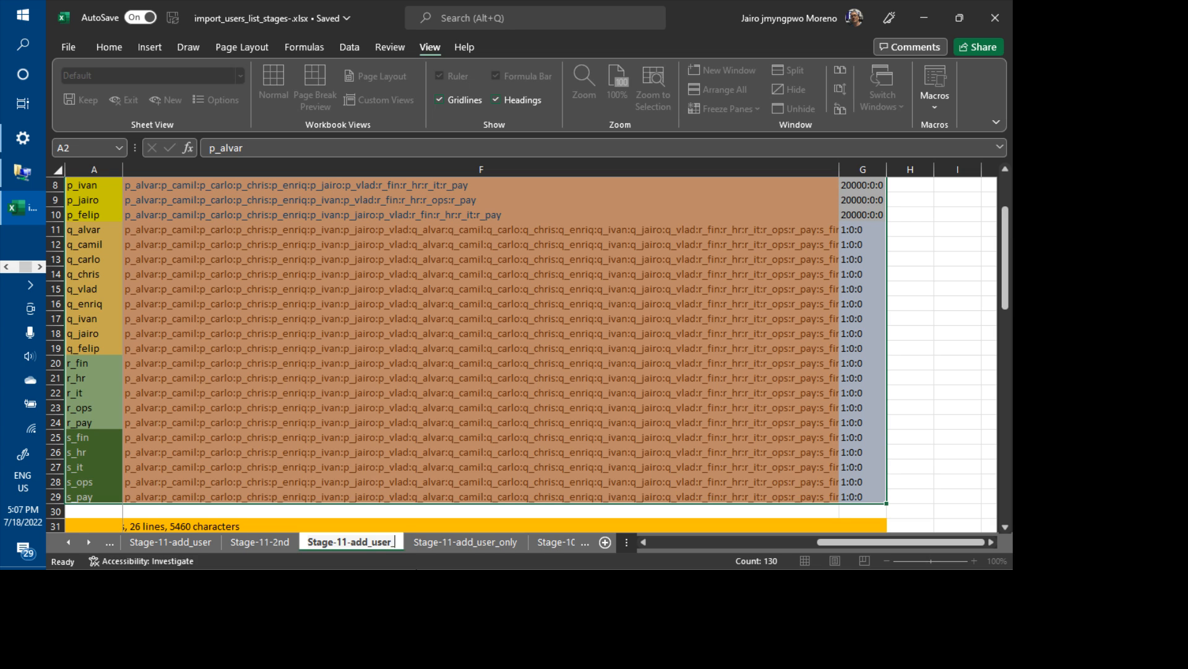
- Complete the sheet's name as Stage-11-add_user_permissions
{"action": "type", "text": "permissions"}
{"action": "key", "text": "Return"}
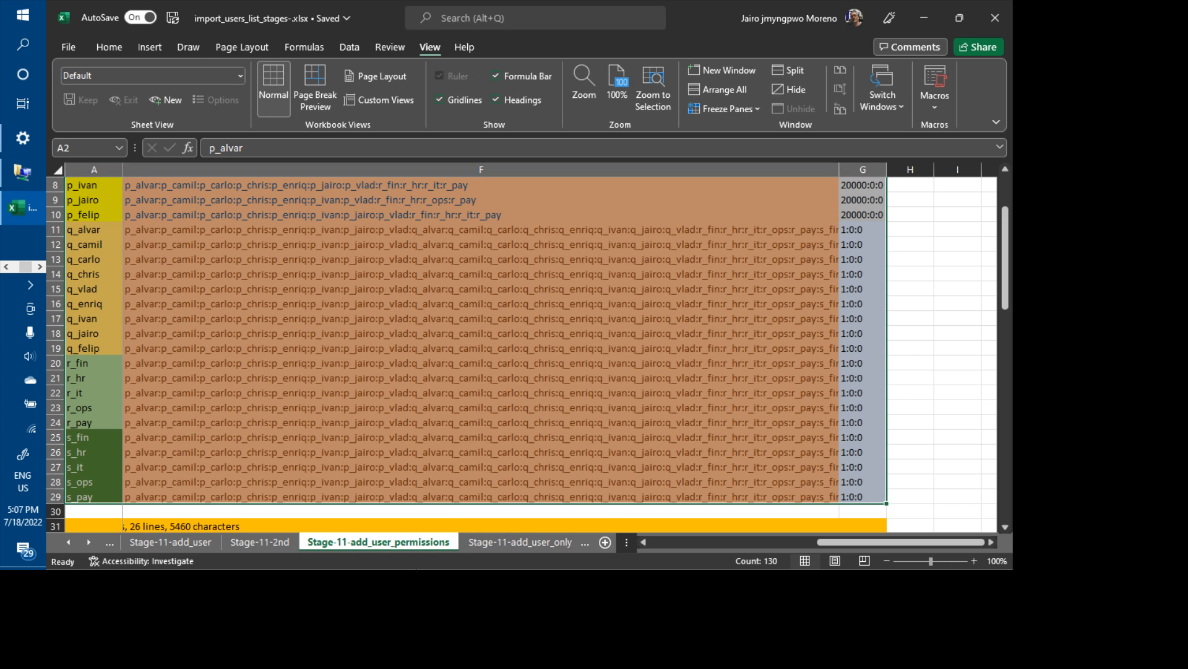
- Examine the readwrite and readonly entries of the primary users on the Stage-11-add_user_permissions sheet, up to row 2
{"action": "left_click", "coordinate": [387, 455]}
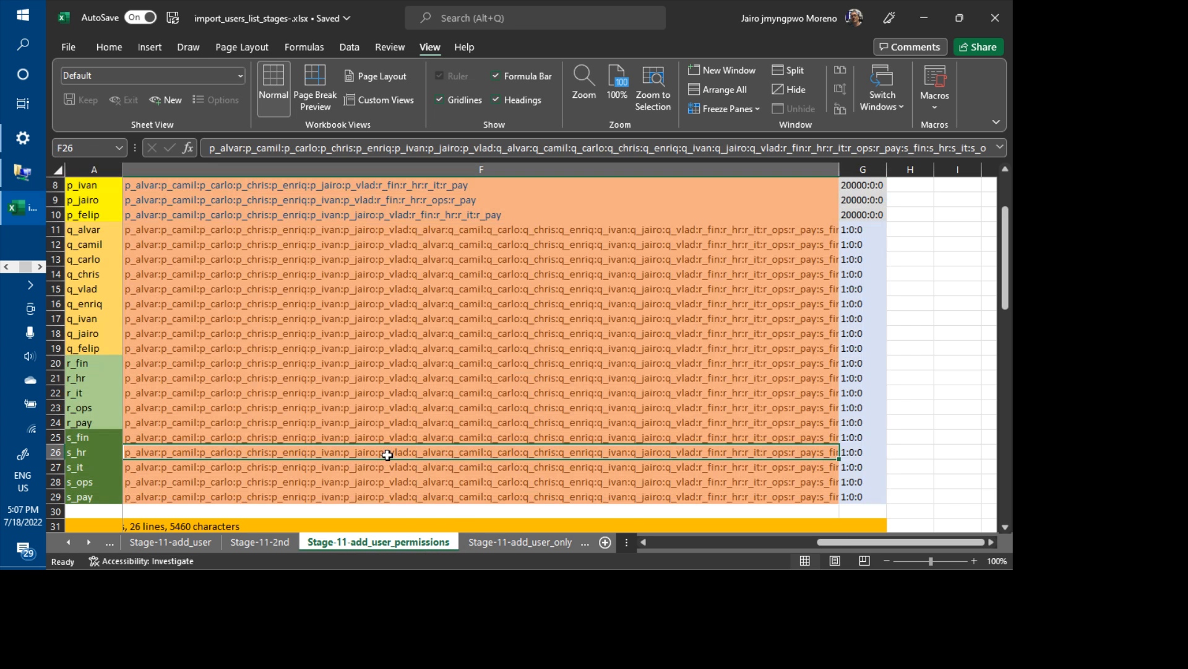
{"action": "key", "text": "Left"}
{"action": "key", "text": "Left"}
{"action": "key", "text": "Up"}
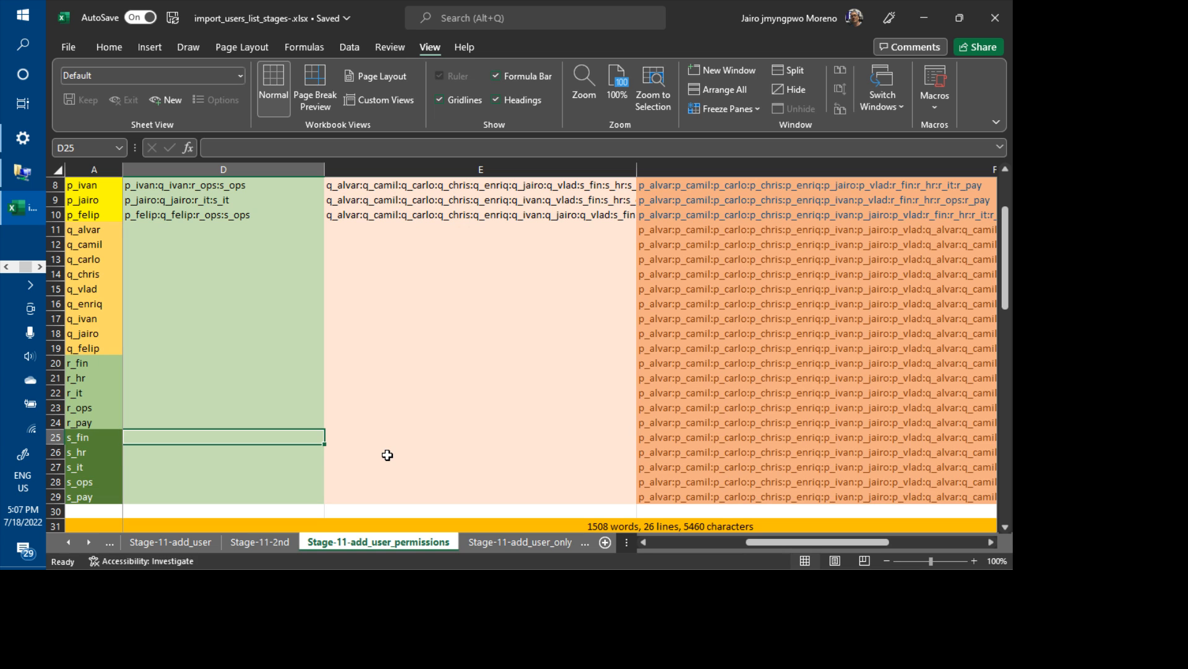
{"action": "key", "text": "ctrl+Up"}
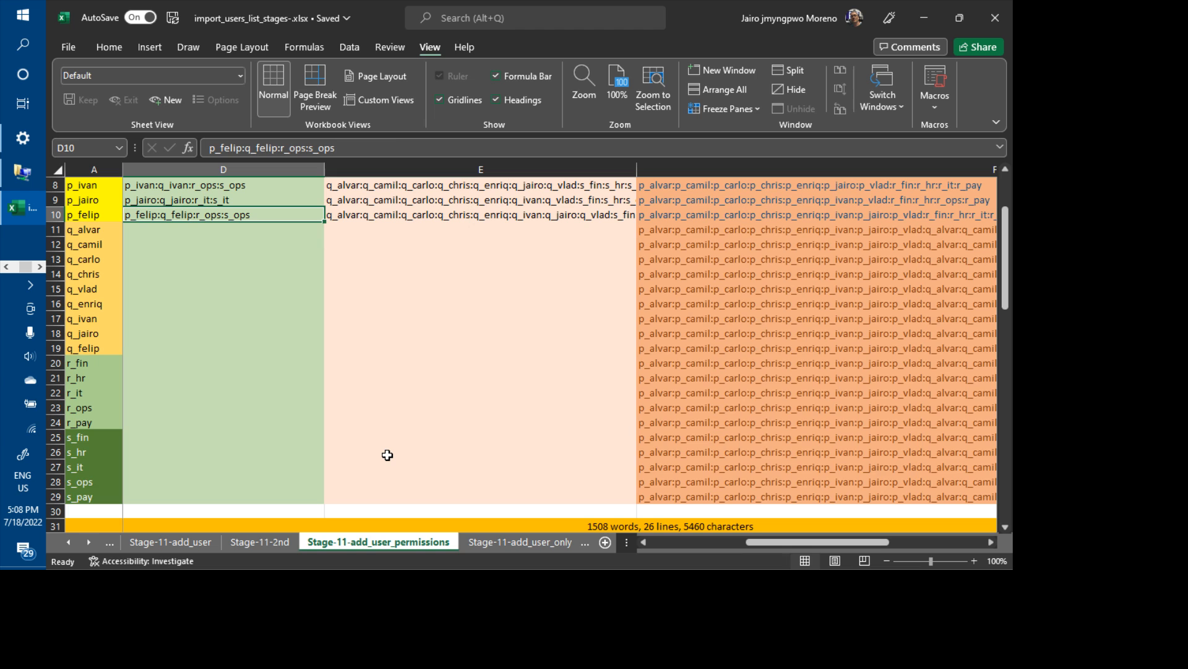
{"action": "key", "text": "Right"}
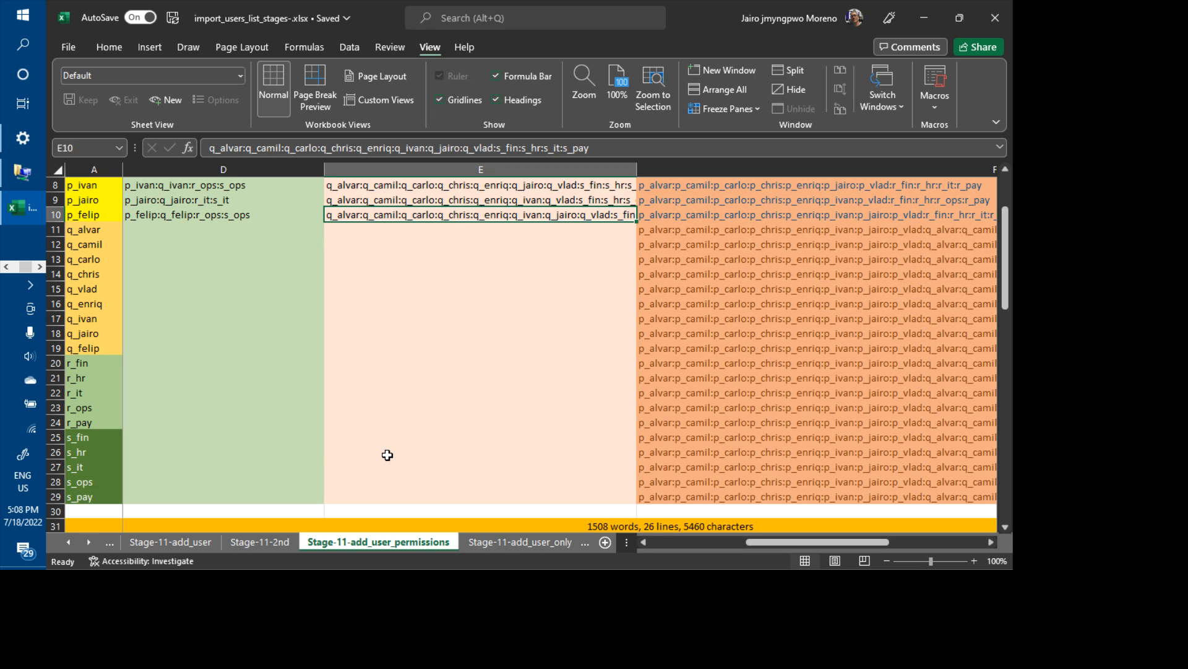
{"action": "key", "text": "Up"}
{"action": "key", "text": "Up"}
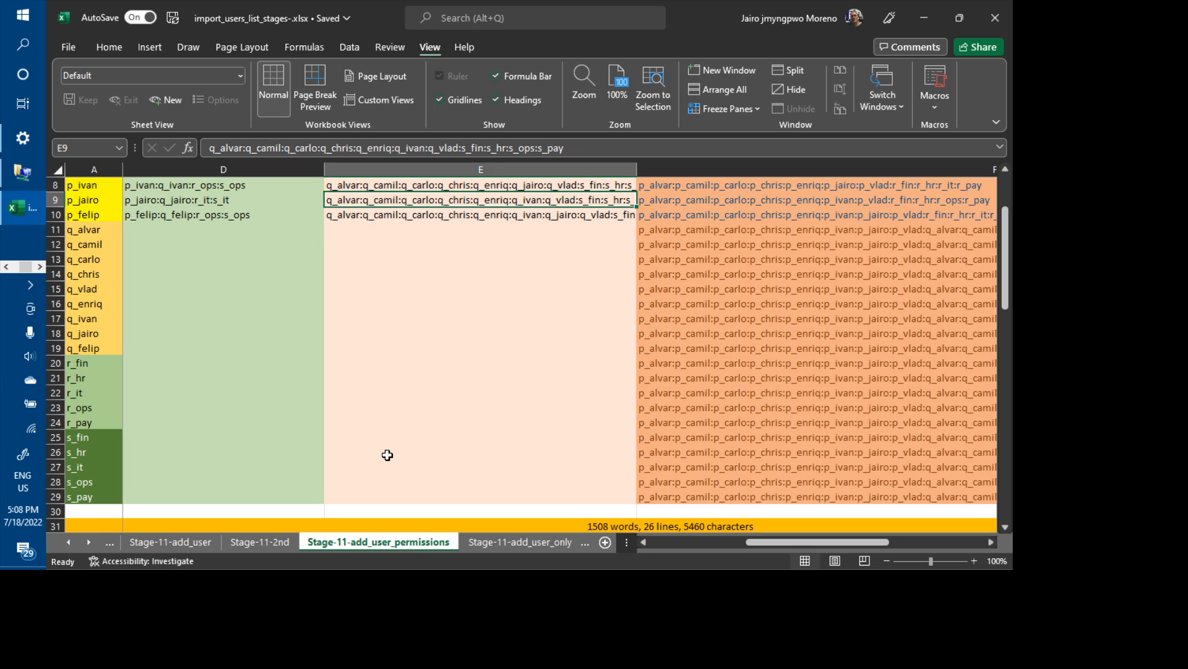
{"action": "key", "text": "Up"}
{"action": "key", "text": "Up"}
{"action": "key", "text": "Up"}
{"action": "key", "text": "Up"}
{"action": "key", "text": "Up"}
{"action": "key", "text": "Up"}
{"action": "key", "text": "Up"}
{"action": "key", "text": "Down"}
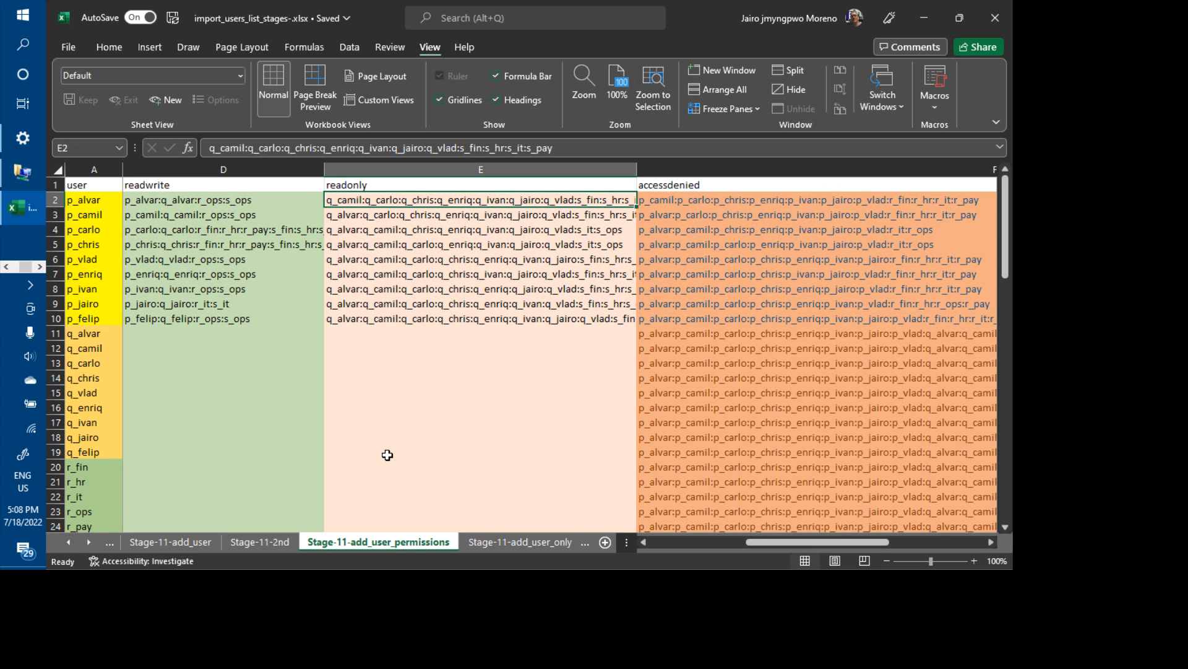
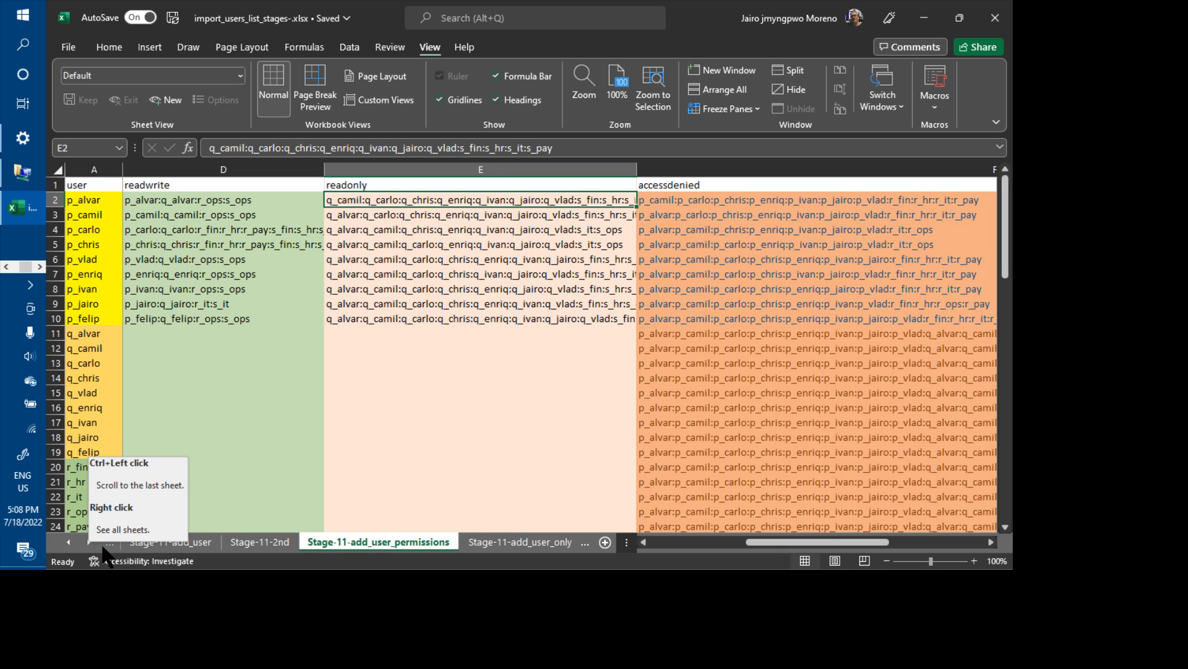
- Open the Stage-11-add_user-felip sheet and bring its readonly column E into view
{"action": "left_click", "coordinate": [64, 543]}
{"action": "left_click", "coordinate": [68, 543]}
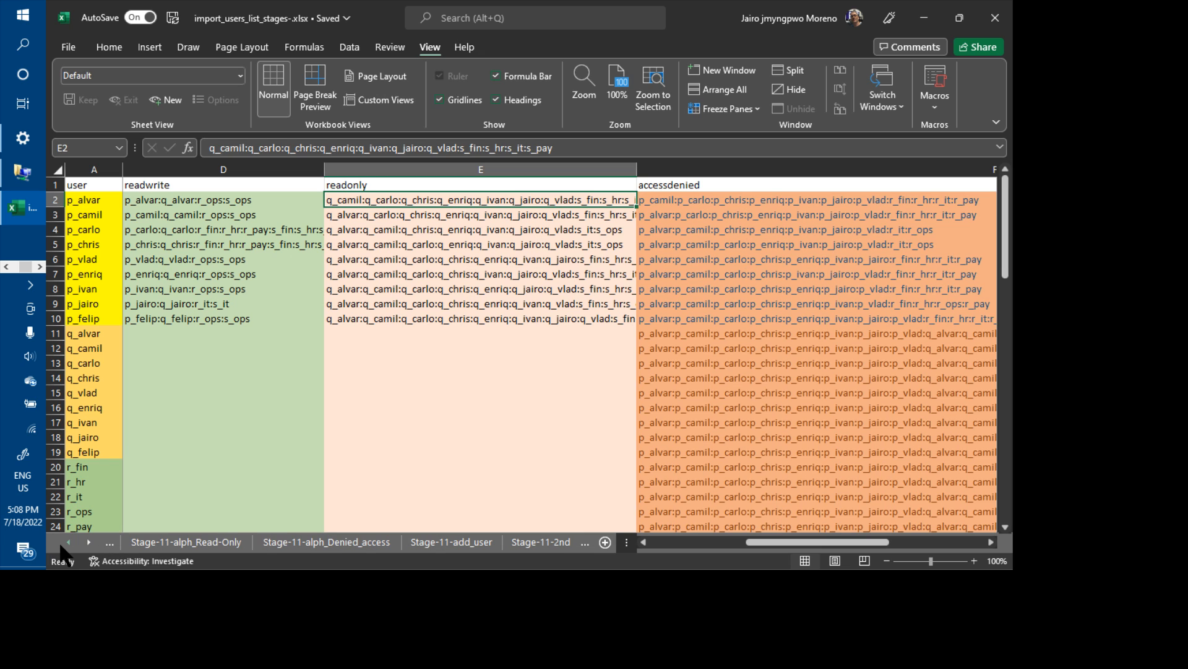
{"action": "left_click", "coordinate": [66, 544]}
{"action": "left_click", "coordinate": [66, 544]}
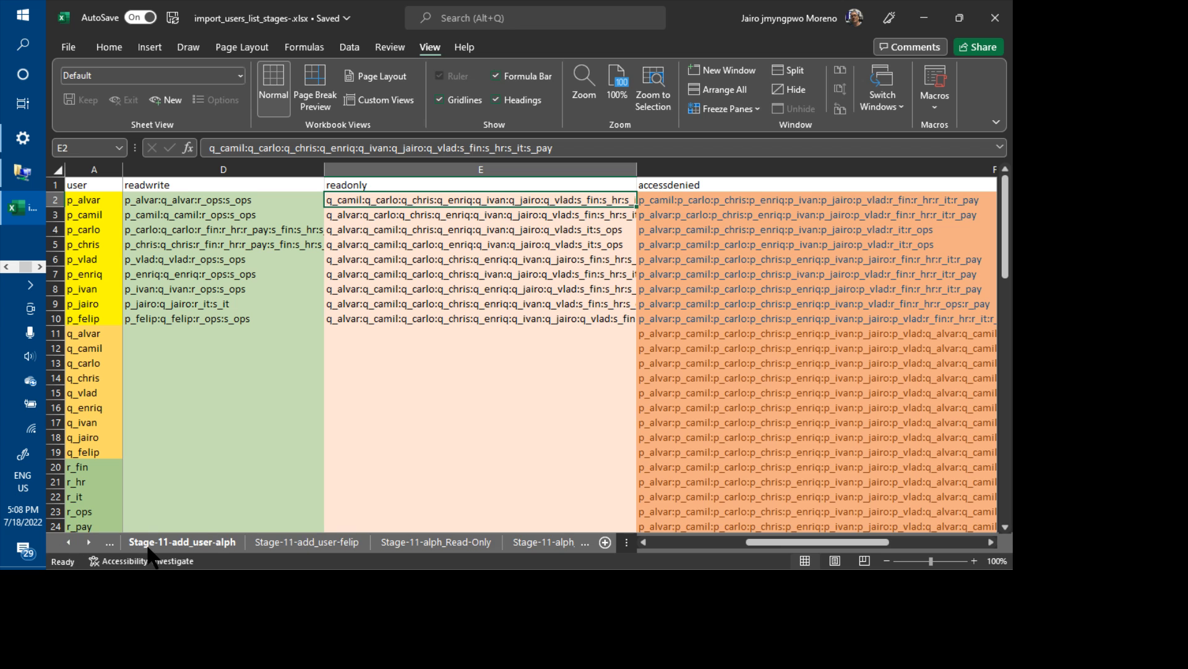
{"action": "left_click", "coordinate": [307, 540]}
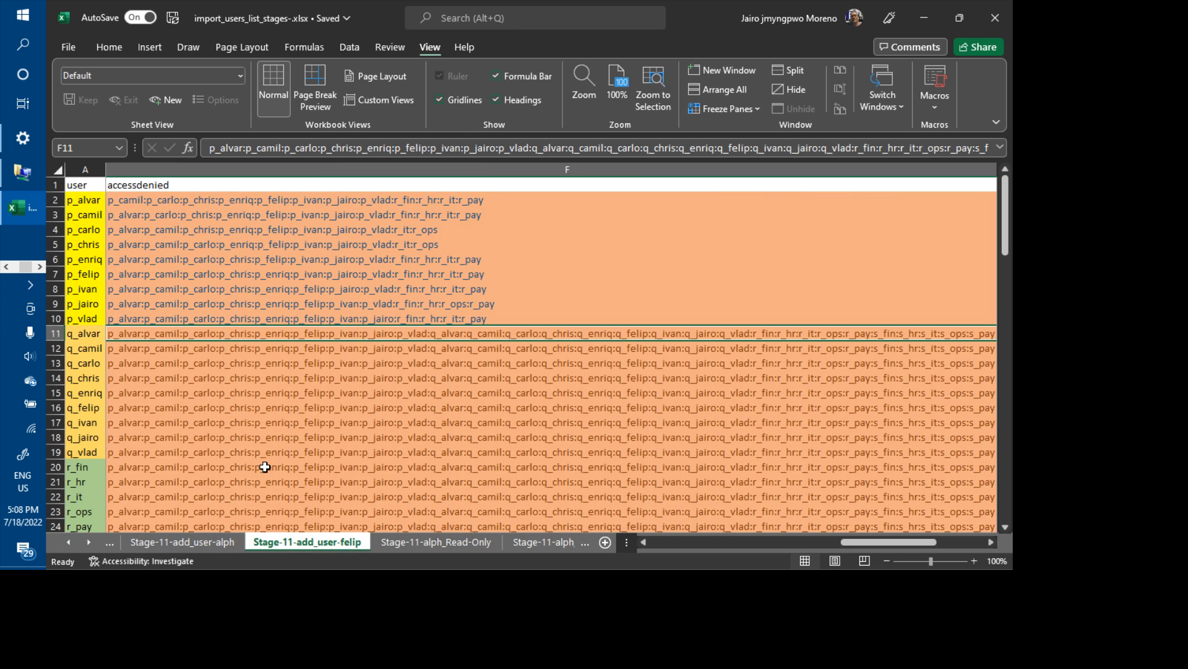
{"action": "key", "text": "Left"}
{"action": "key", "text": "Up"}
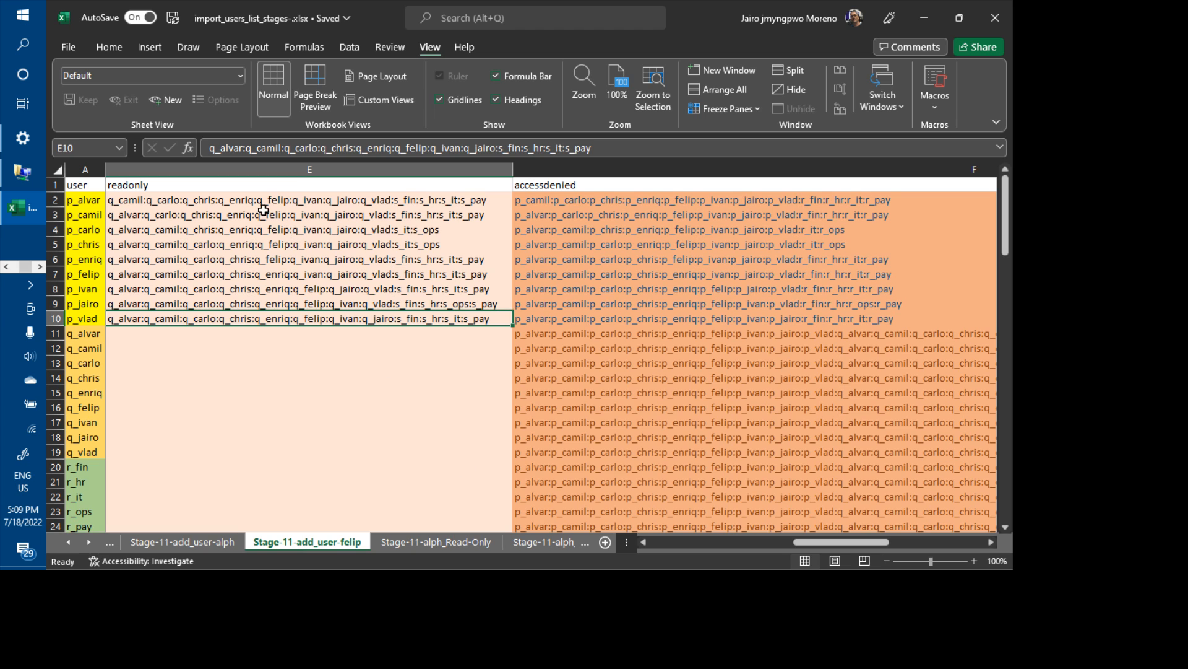
- Copy the primary users' readonly lists in E2:E10 of the Stage-11-add_user-felip sheet
{"action": "left_click", "coordinate": [250, 199]}
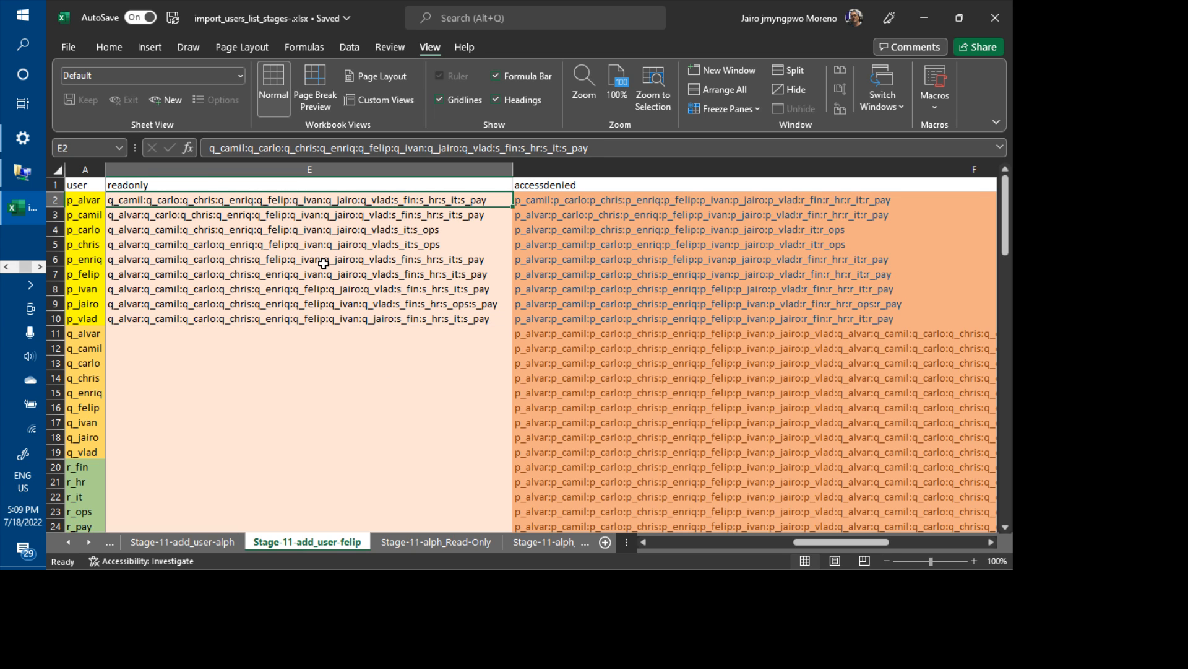
{"action": "key", "text": "shift+Down"}
{"action": "key", "text": "shift+Down"}
{"action": "key", "text": "shift+Down"}
{"action": "key", "text": "shift+Down"}
{"action": "key", "text": "shift+Down"}
{"action": "key", "text": "shift+Down"}
{"action": "key", "text": "shift+Down"}
{"action": "key", "text": "shift+Down"}
{"action": "key", "text": "ctrl+c"}
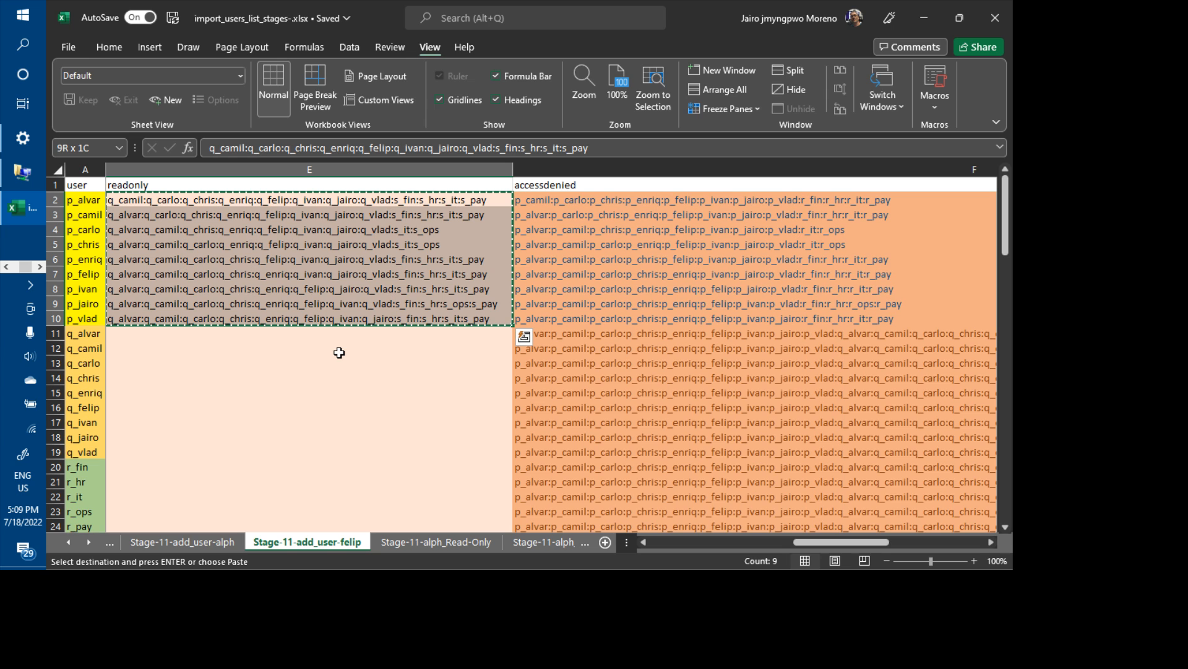
- Paste the copied readonly lists at E83 on the Stage-11-add_user_permissions sheet, in the empty area below the existing data
{"action": "left_click", "coordinate": [568, 541]}
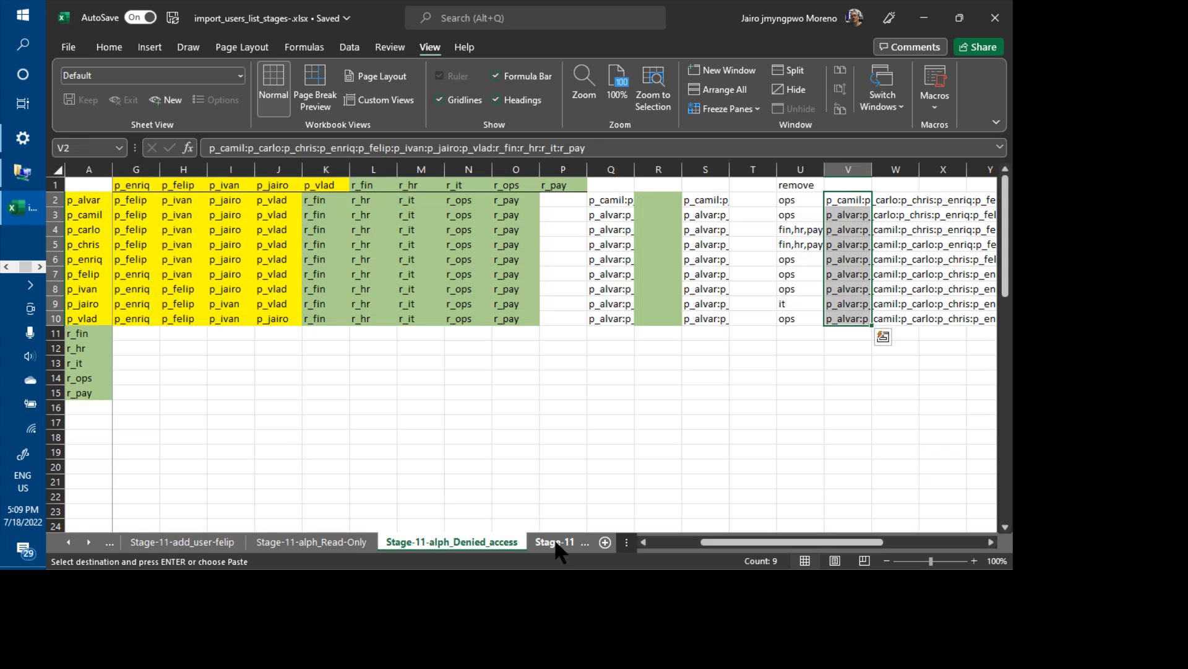
{"action": "left_click", "coordinate": [556, 542]}
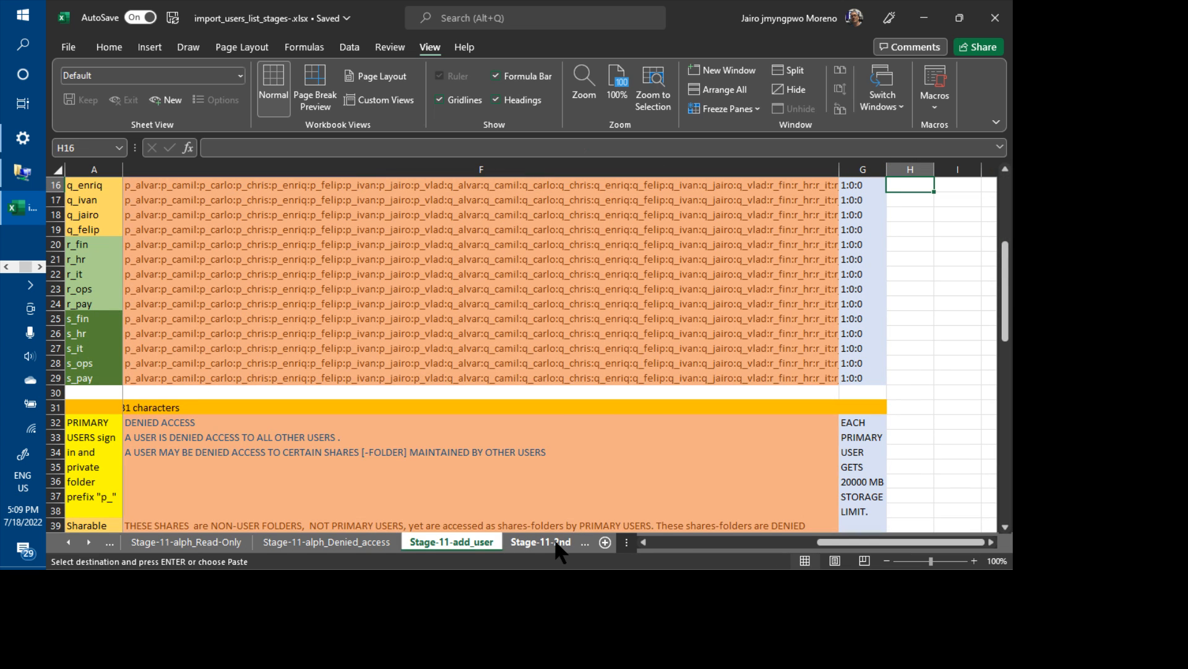
{"action": "left_click", "coordinate": [555, 542]}
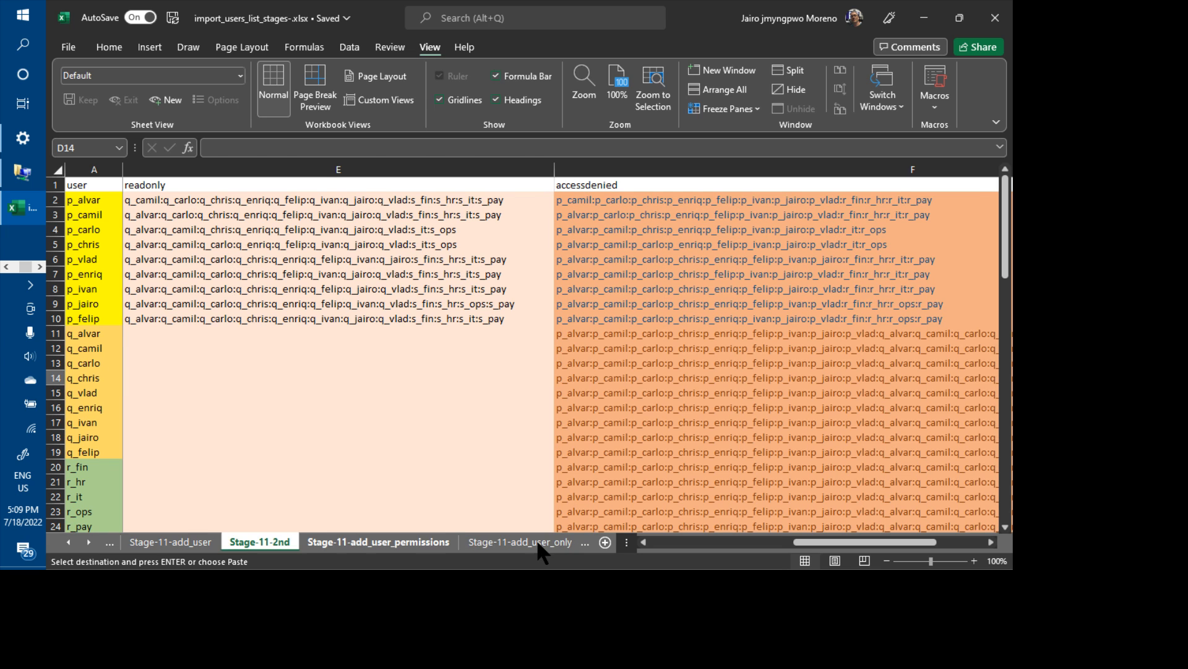
{"action": "left_click", "coordinate": [538, 543]}
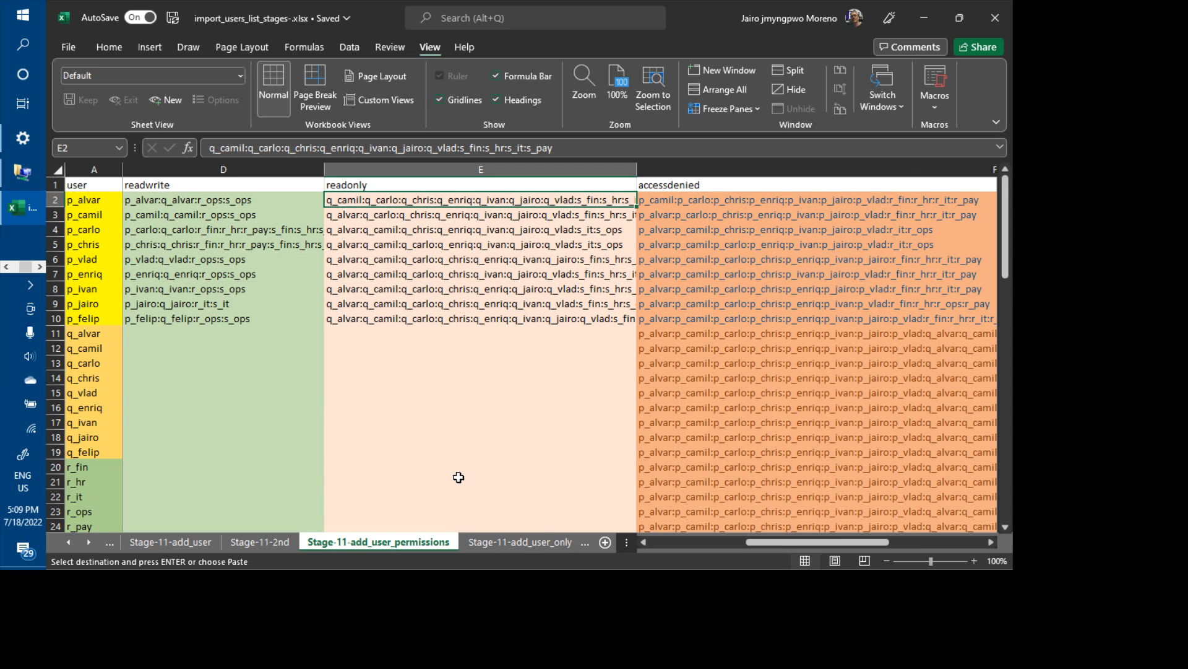
{"action": "scroll", "coordinate": [458, 477], "scroll_direction": "down", "scroll_amount": 7}
{"action": "scroll", "coordinate": [458, 477], "scroll_direction": "down", "scroll_amount": 7}
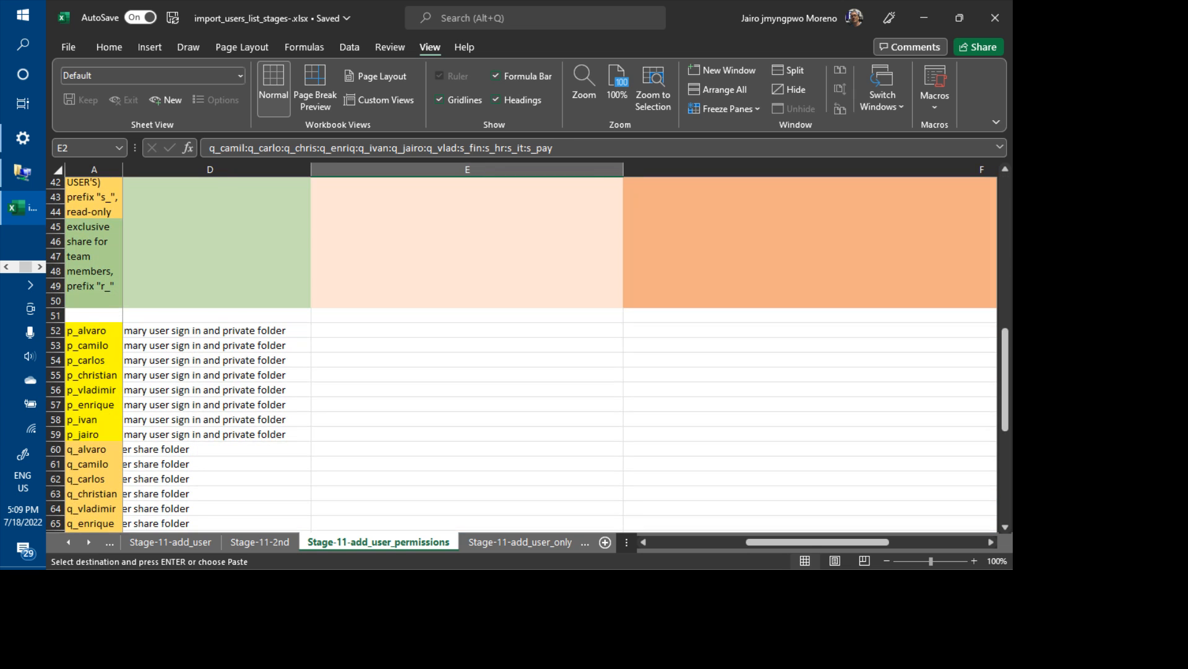
{"action": "scroll", "coordinate": [452, 469], "scroll_direction": "down", "scroll_amount": 10}
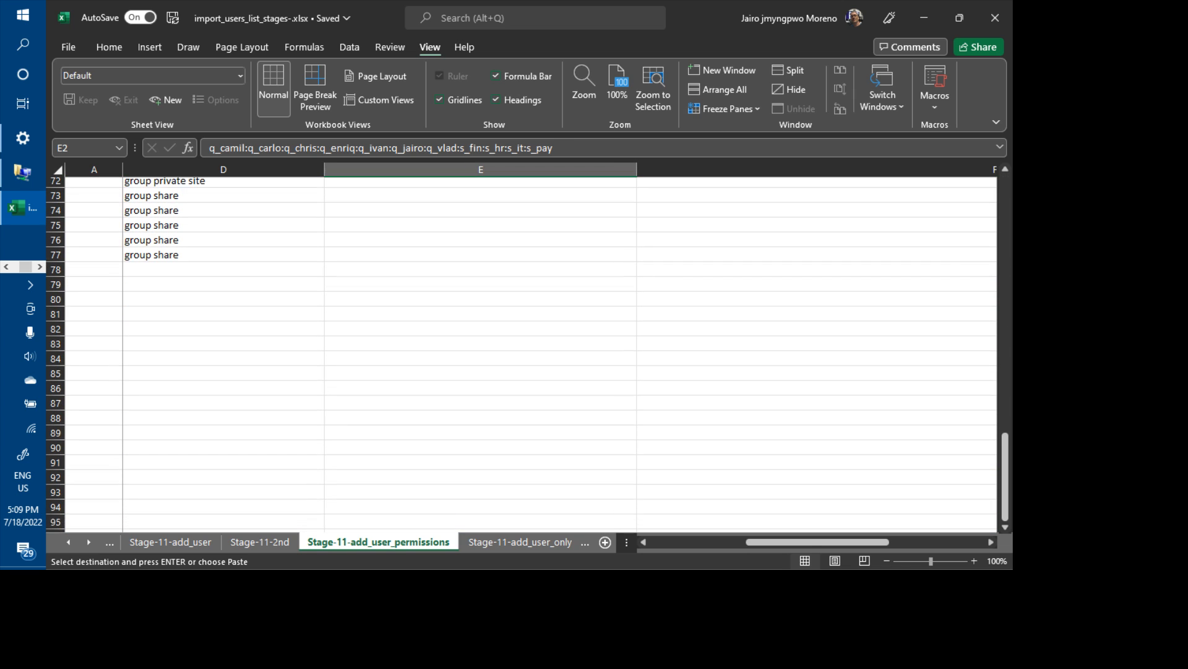
{"action": "left_click", "coordinate": [414, 349]}
{"action": "key", "text": "ctrl+v"}
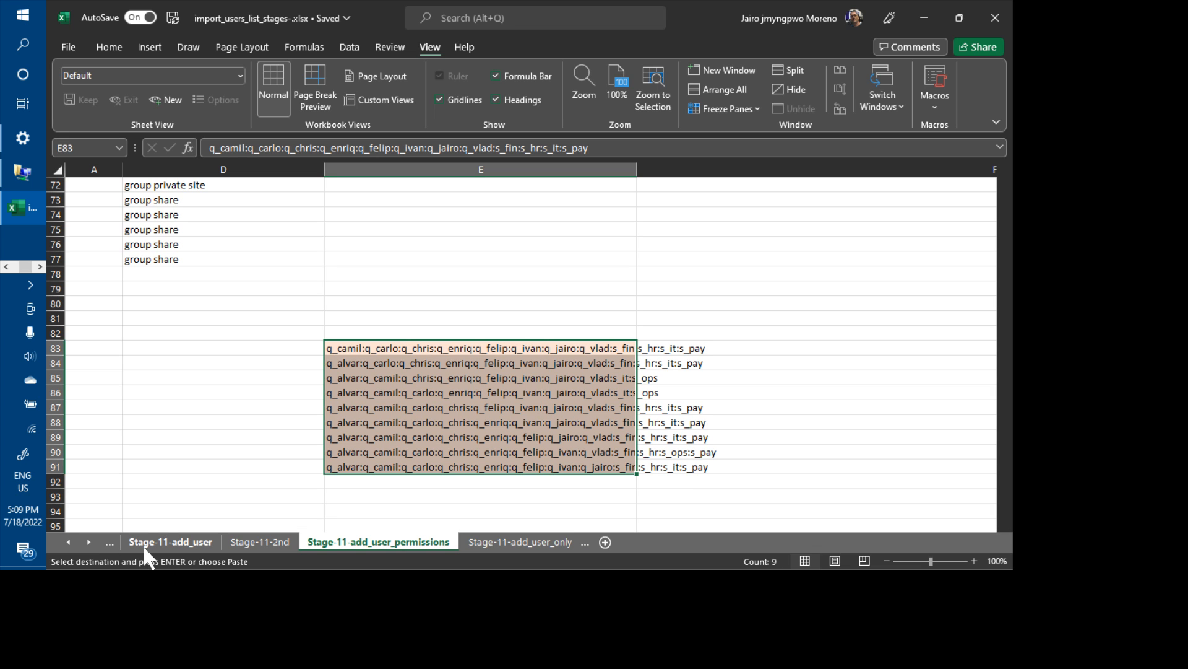
- Copy the primary users' names in A2:A10 of the Stage-11-add_user-felip sheet
{"action": "left_click", "coordinate": [167, 542]}
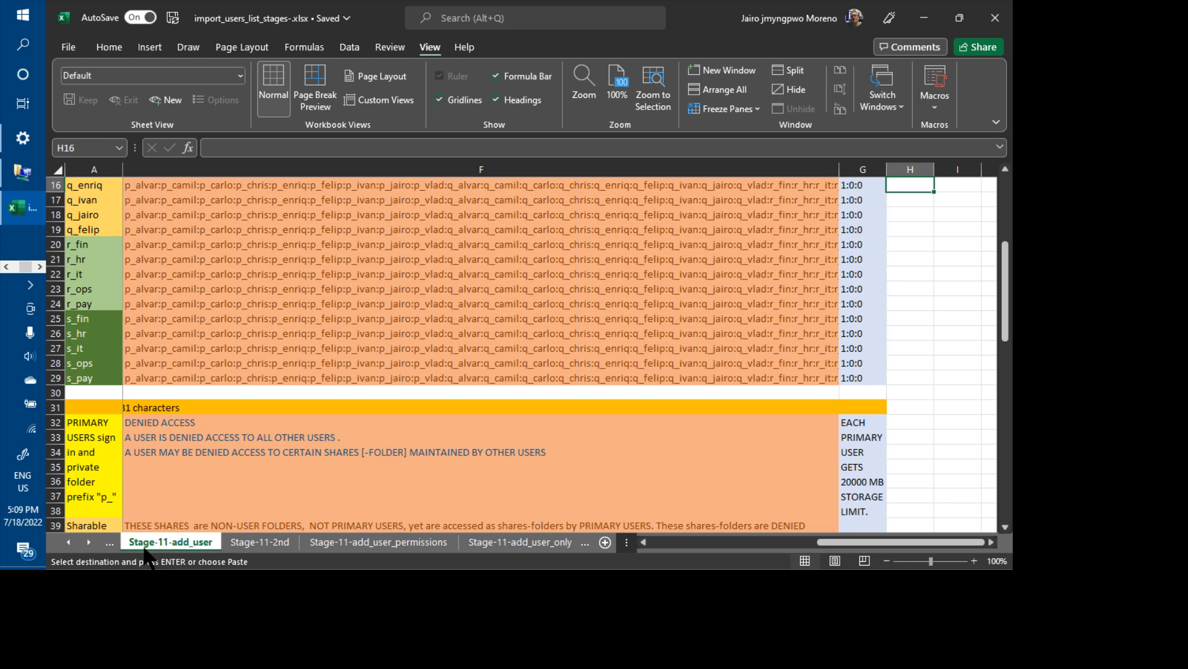
{"action": "left_click", "coordinate": [111, 544]}
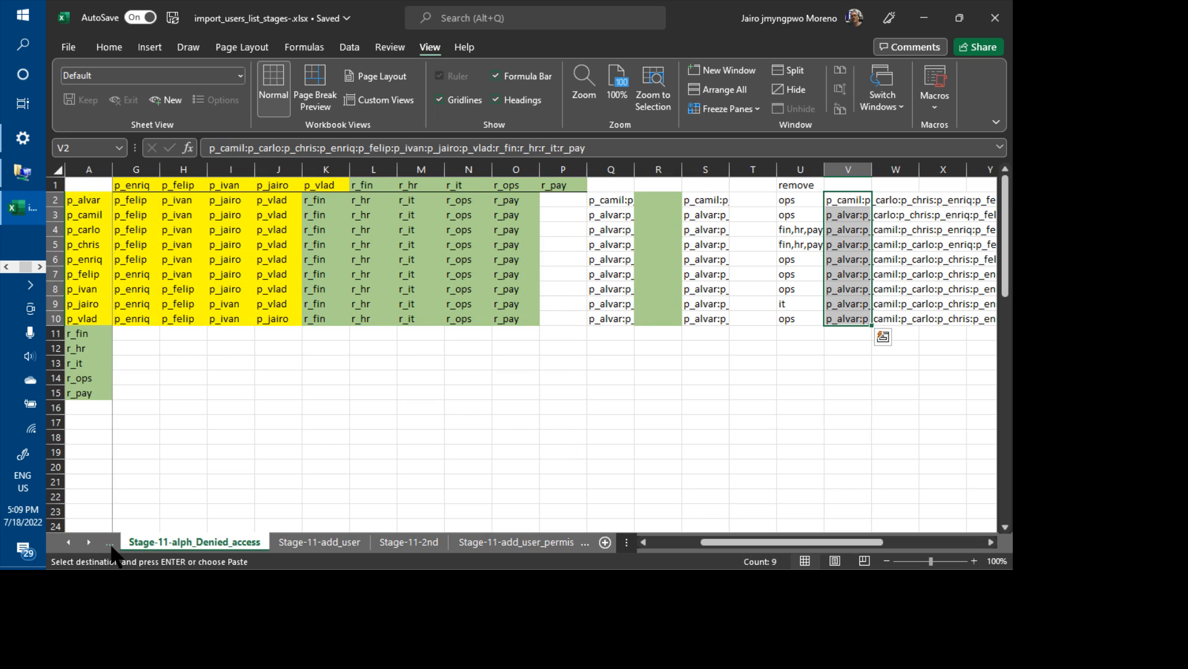
{"action": "left_click", "coordinate": [111, 543]}
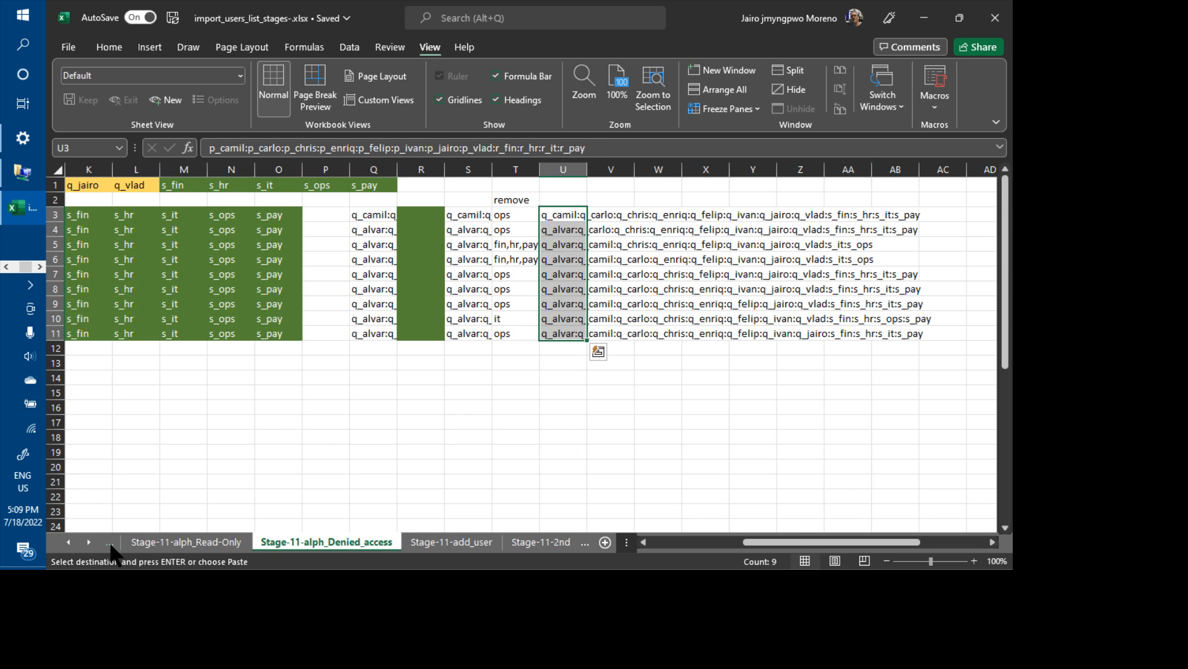
{"action": "left_click", "coordinate": [110, 544]}
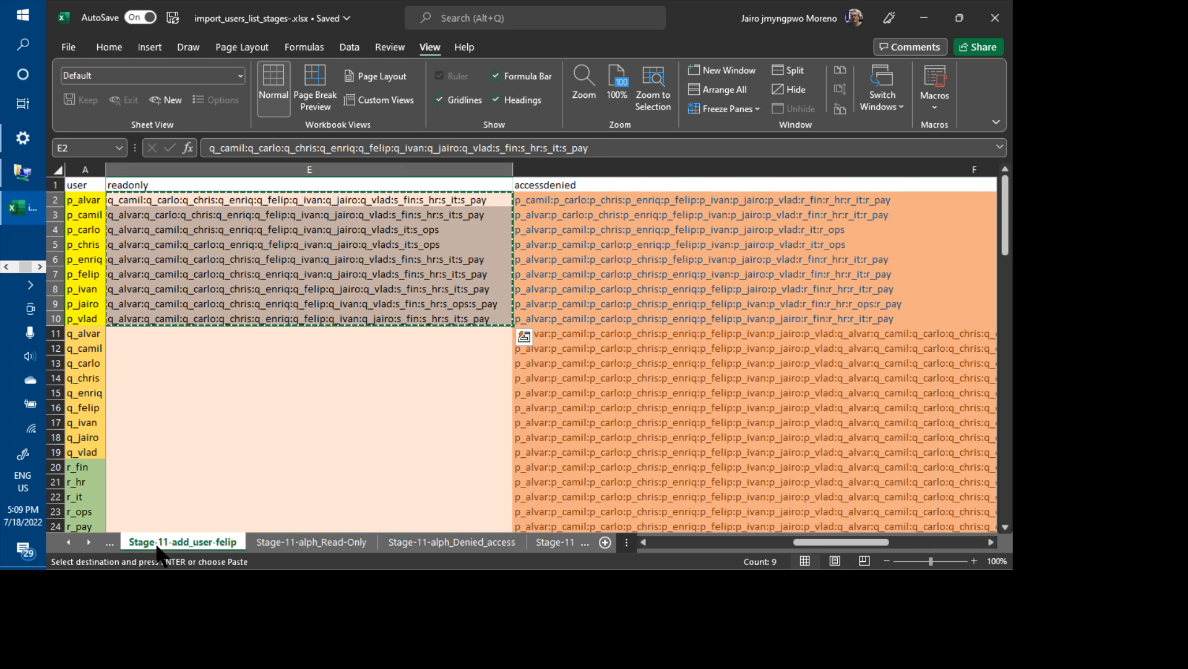
{"action": "left_click", "coordinate": [90, 200]}
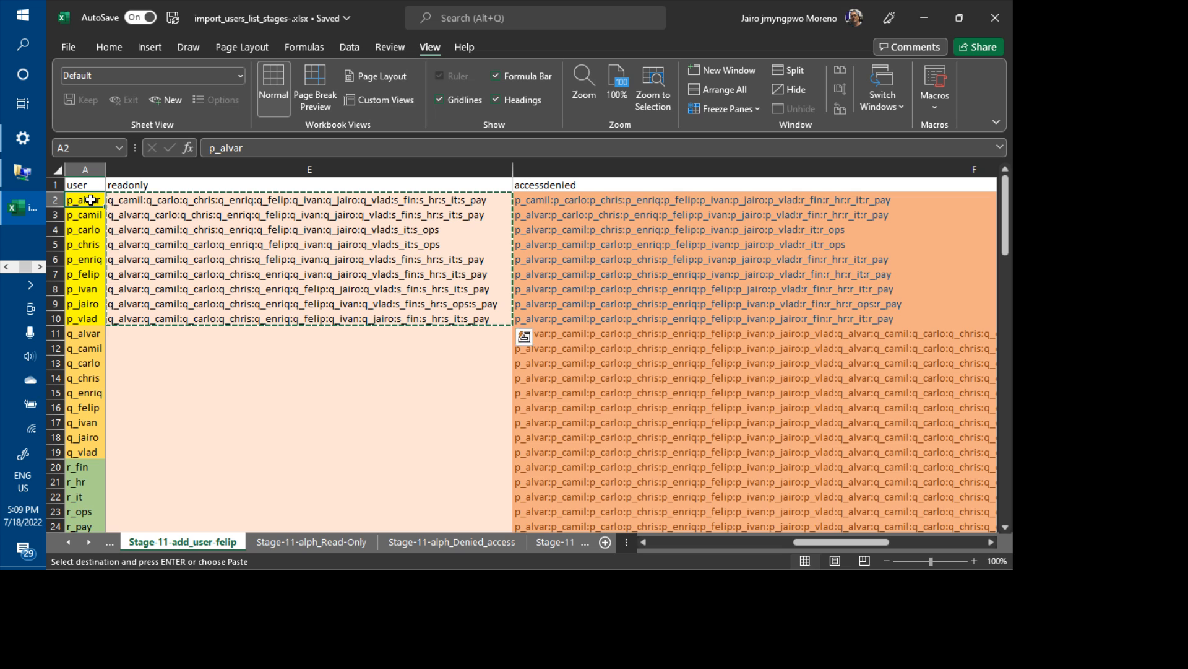
{"action": "left_click_drag", "start_coordinate": [90, 200], "coordinate": [86, 230]}
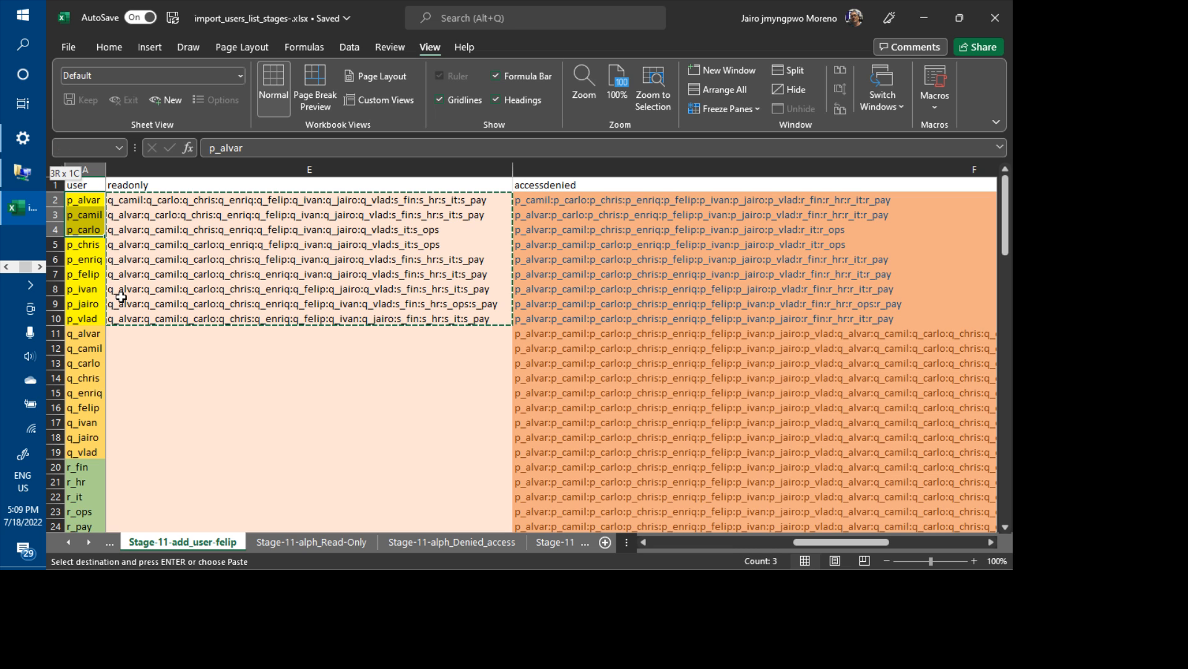
{"action": "left_click_drag", "start_coordinate": [121, 298], "coordinate": [121, 297]}
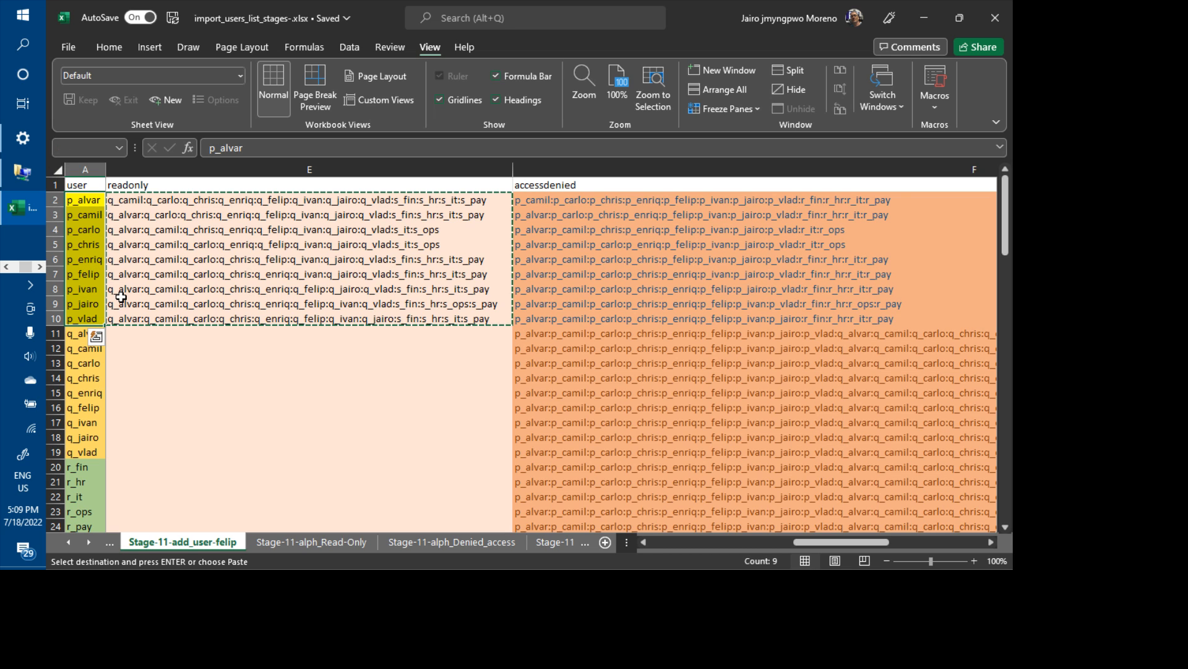
{"action": "key", "text": "ctrl+c"}
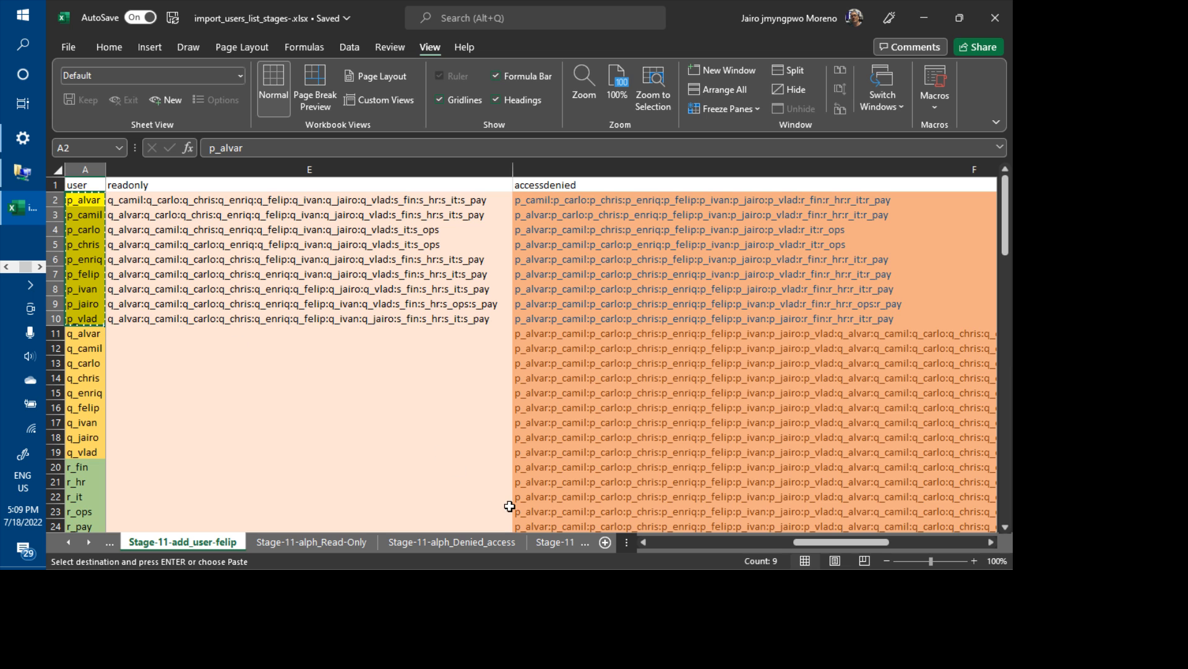
- Paste the copied user names at D83 on the Stage-11-add_user_permissions sheet, beside the pasted readonly lists
{"action": "left_click", "coordinate": [554, 544]}
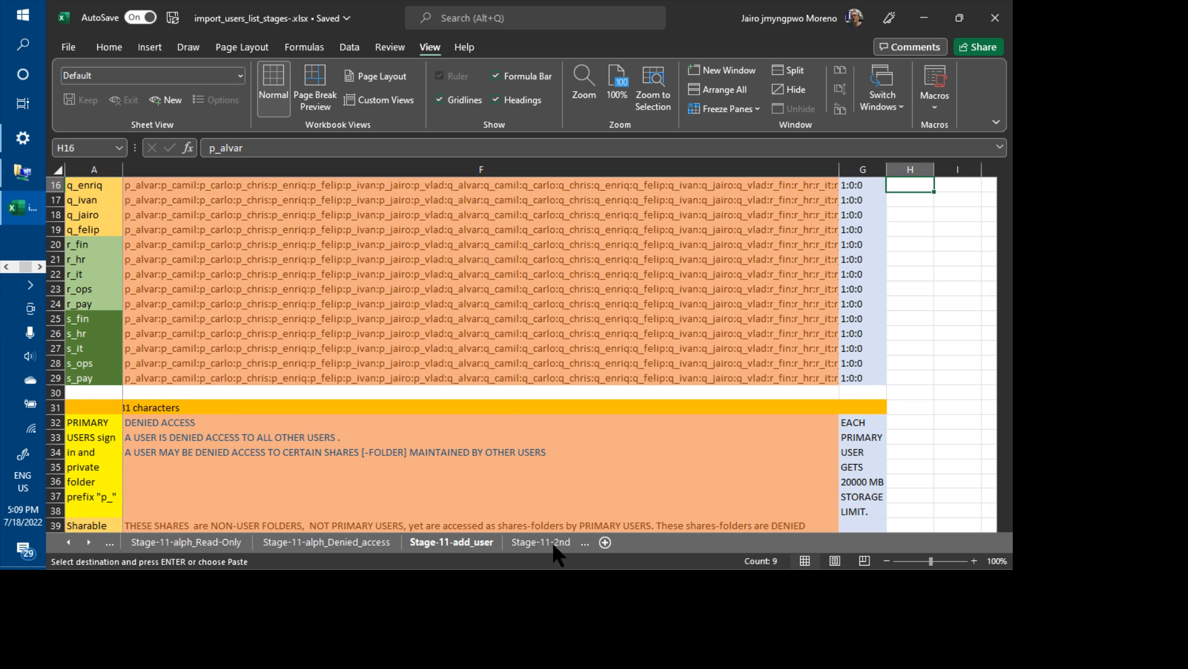
{"action": "left_click", "coordinate": [559, 543]}
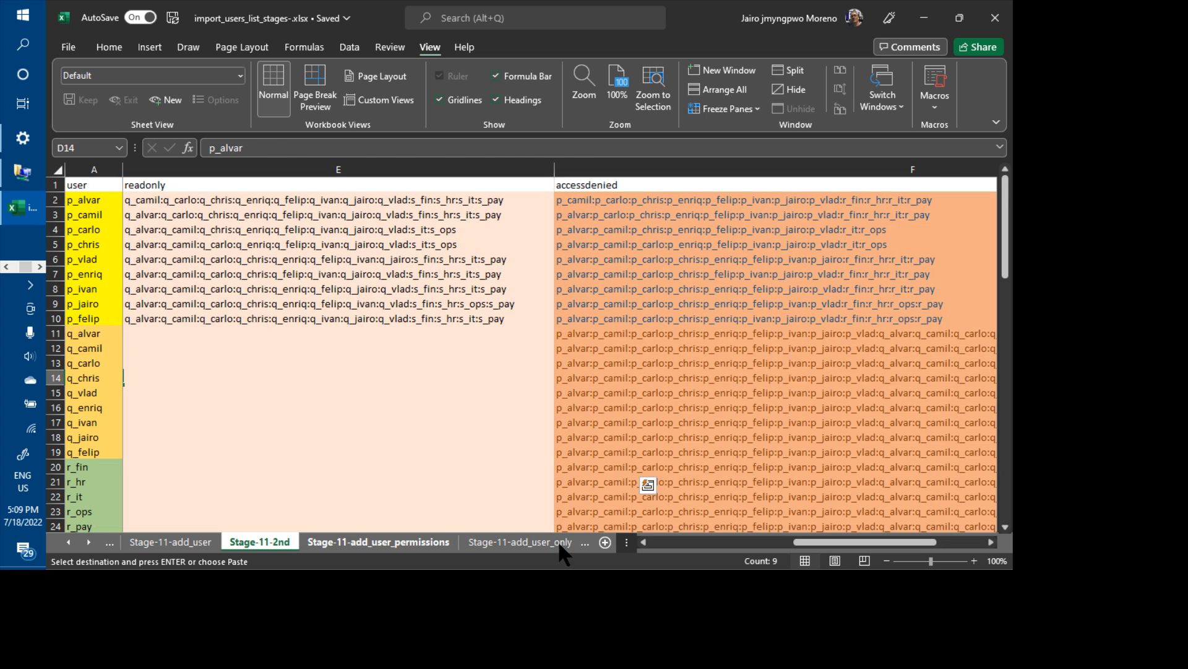
{"action": "left_click", "coordinate": [433, 542]}
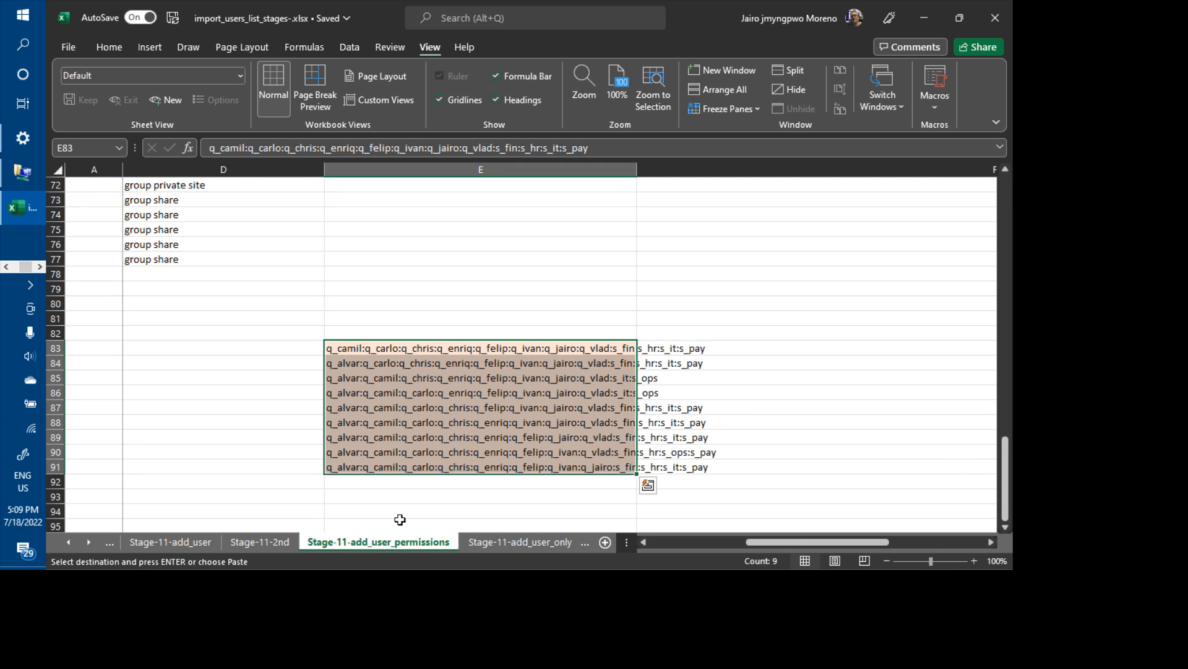
{"action": "left_click", "coordinate": [270, 351]}
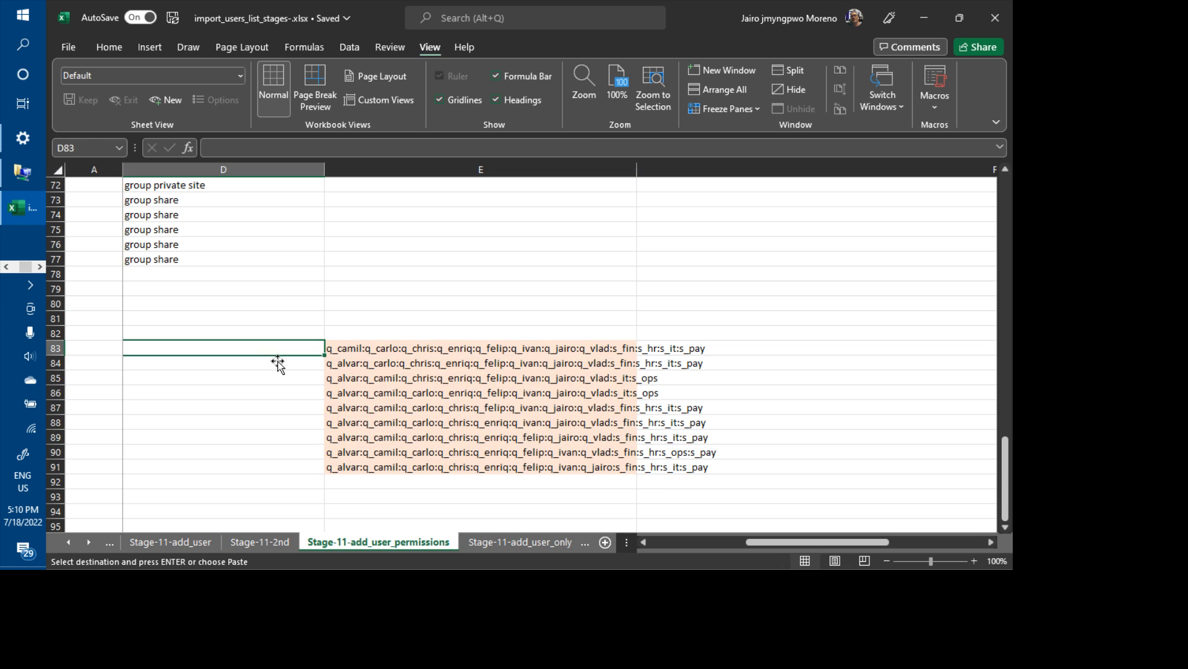
{"action": "key", "text": "ctrl+v"}
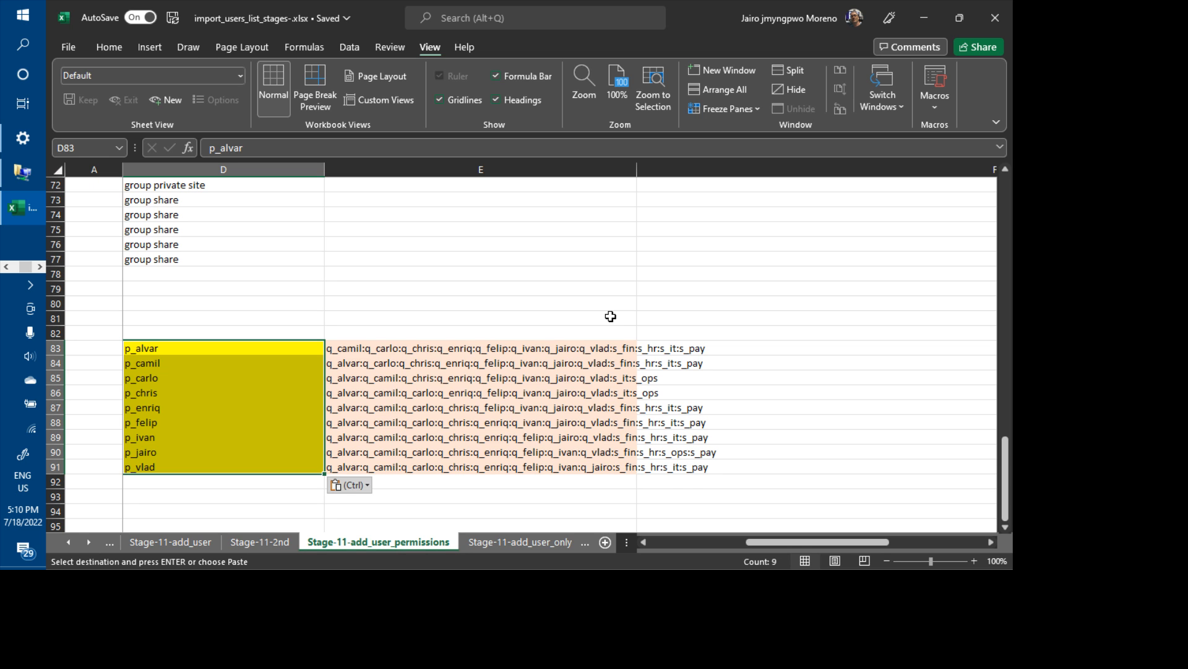
- Copy the primary users' names in A2:A10 of the Stage-11-add_user_permissions sheet
{"action": "scroll", "coordinate": [610, 316], "scroll_direction": "up", "scroll_amount": 20}
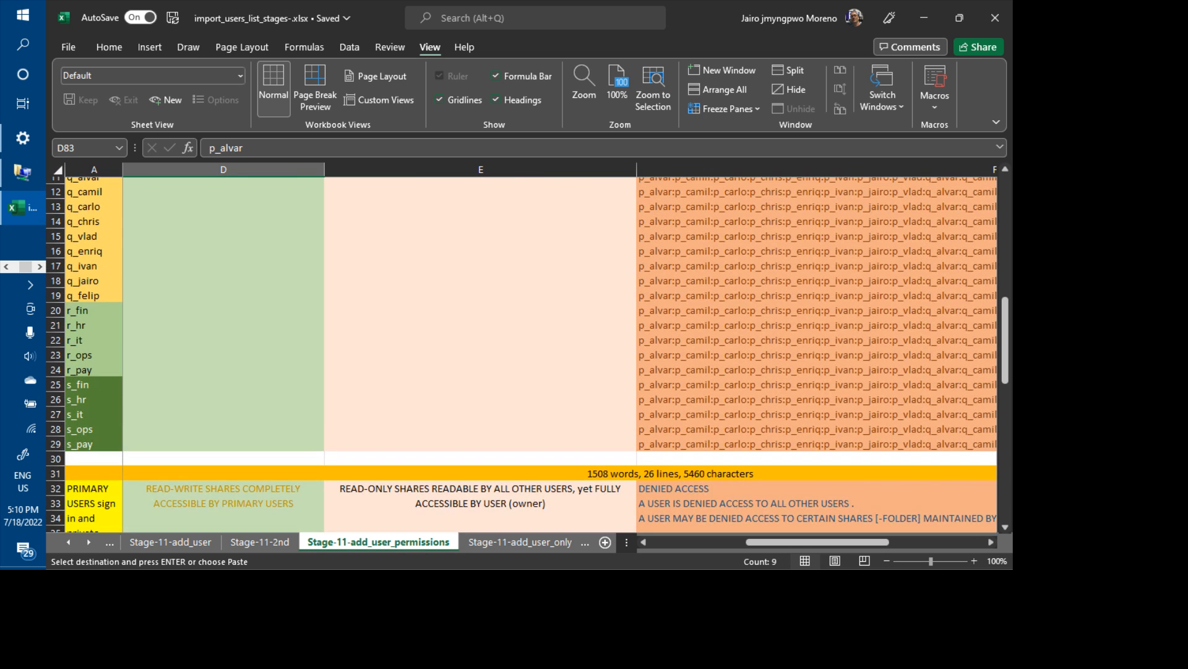
{"action": "scroll", "coordinate": [610, 317], "scroll_direction": "up", "scroll_amount": 4}
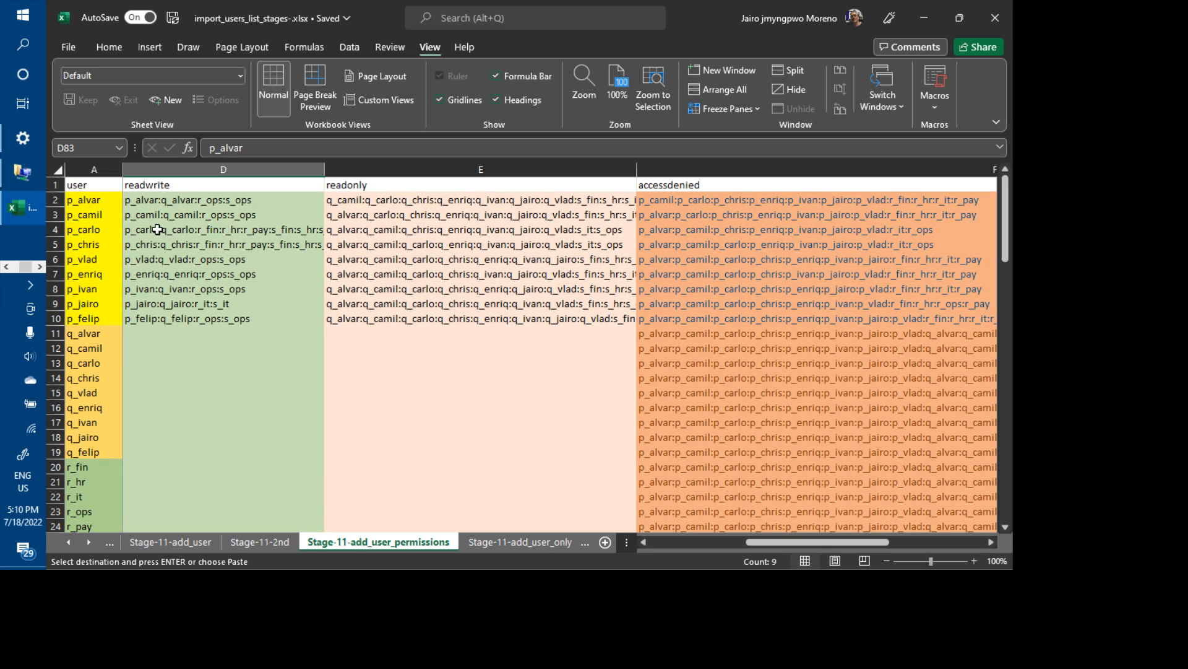
{"action": "left_click", "coordinate": [92, 201]}
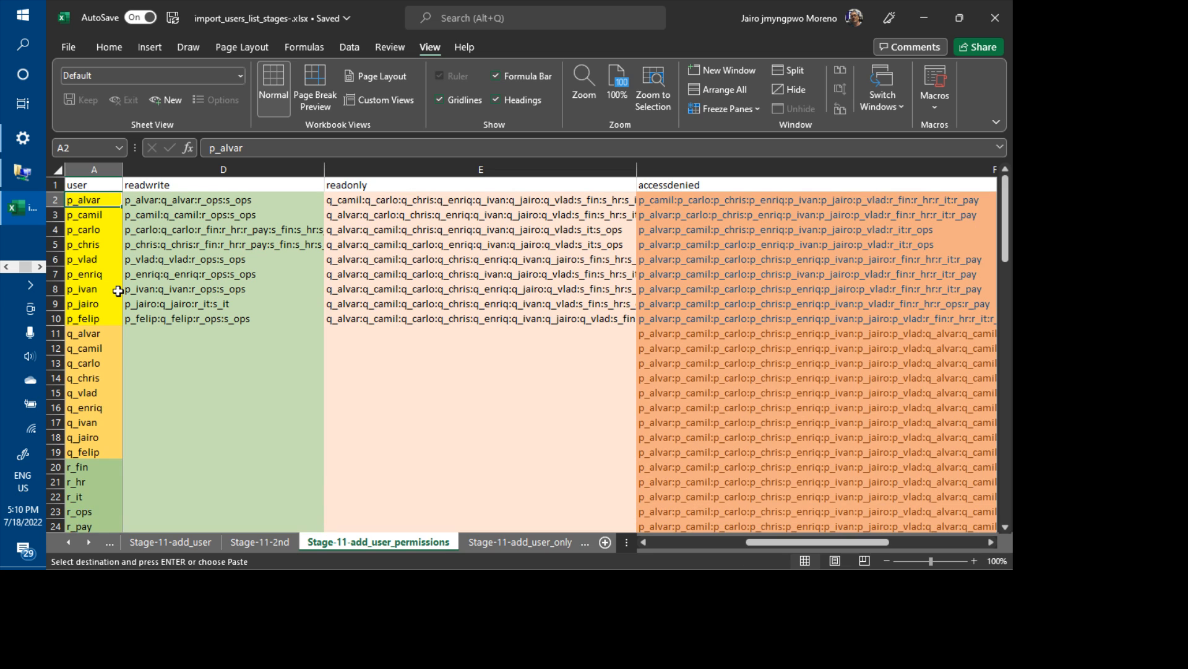
{"action": "key", "text": "shift+Down"}
{"action": "key", "text": "shift+Down"}
{"action": "key", "text": "shift+Down"}
{"action": "key", "text": "shift+Down"}
{"action": "key", "text": "shift+Down"}
{"action": "key", "text": "shift+Down"}
{"action": "key", "text": "shift+Down"}
{"action": "key", "text": "shift+Down"}
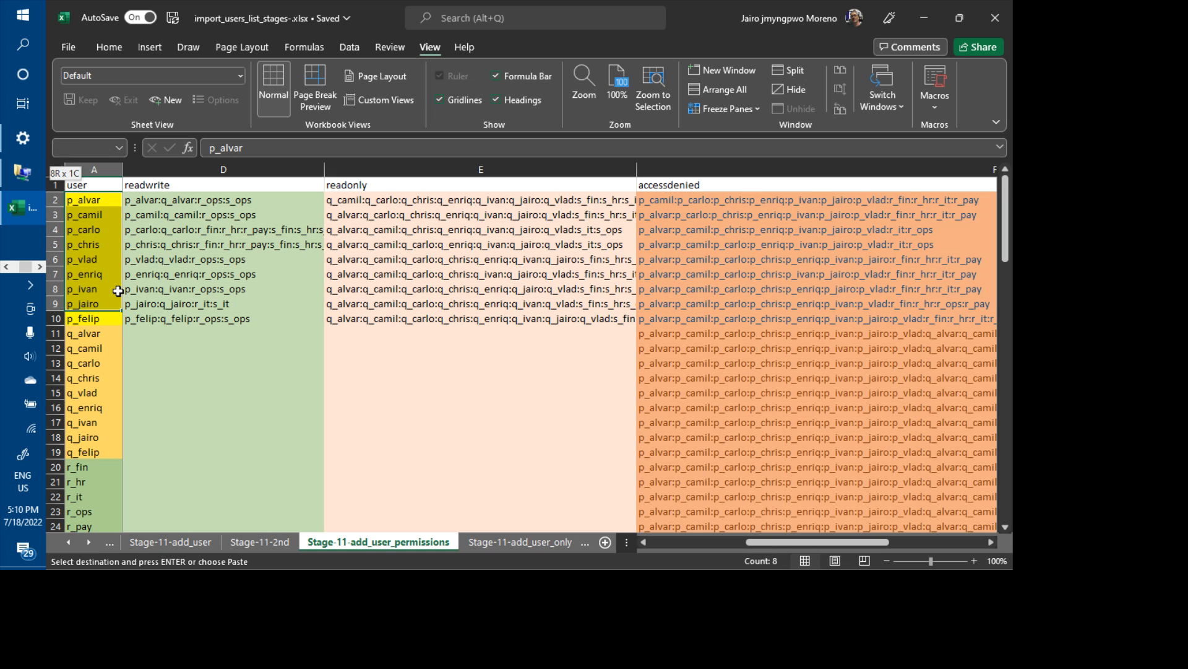
{"action": "key", "text": "ctrl+c"}
- Paste this sheet's own user names at C83, beside the names brought in from the other sheet
{"action": "key", "text": "Down"}
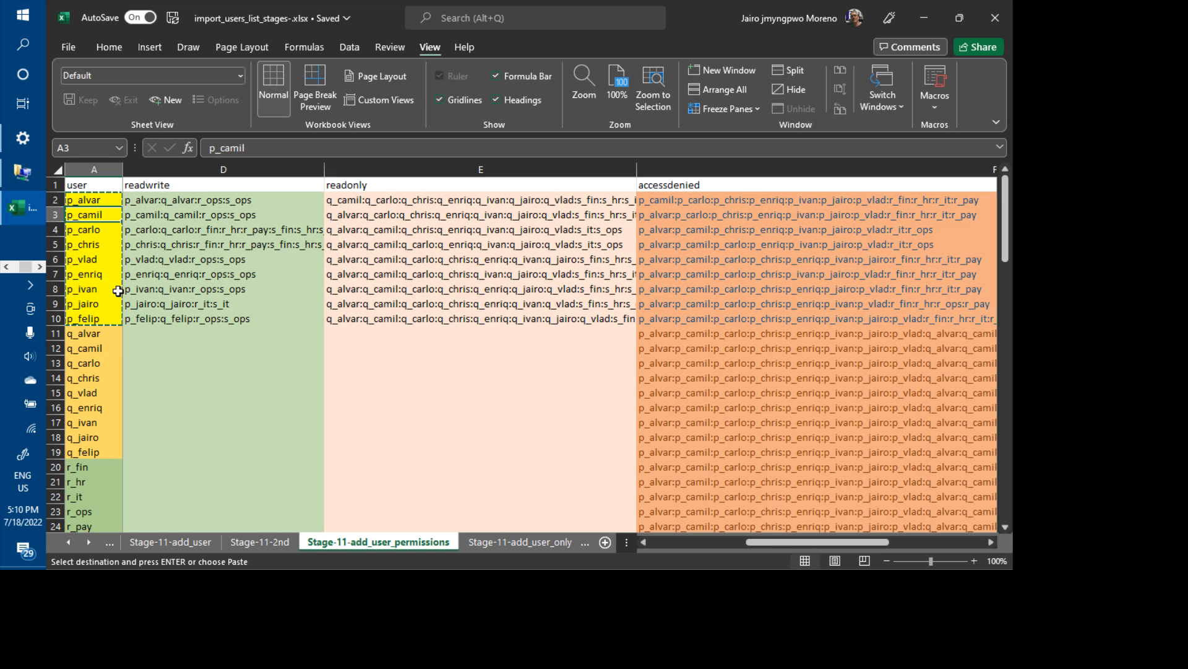
{"action": "key", "text": "Down"}
{"action": "key", "text": "Down"}
{"action": "key", "text": "Down"}
{"action": "key", "text": "Down"}
{"action": "key", "text": "Down"}
{"action": "key", "text": "Down"}
{"action": "key", "text": "Down"}
{"action": "key", "text": "Down"}
{"action": "key", "text": "Down"}
{"action": "key", "text": "Down"}
{"action": "key", "text": "Down"}
{"action": "key", "text": "Down"}
{"action": "key", "text": "Down"}
{"action": "key", "text": "Down"}
{"action": "key", "text": "Down"}
{"action": "key", "text": "Down"}
{"action": "key", "text": "Down"}
{"action": "key", "text": "Down"}
{"action": "key", "text": "Down"}
{"action": "key", "text": "Down"}
{"action": "key", "text": "Down"}
{"action": "key", "text": "Down"}
{"action": "key", "text": "Down"}
{"action": "key", "text": "Down"}
{"action": "key", "text": "Down"}
{"action": "key", "text": "Down"}
{"action": "key", "text": "Down"}
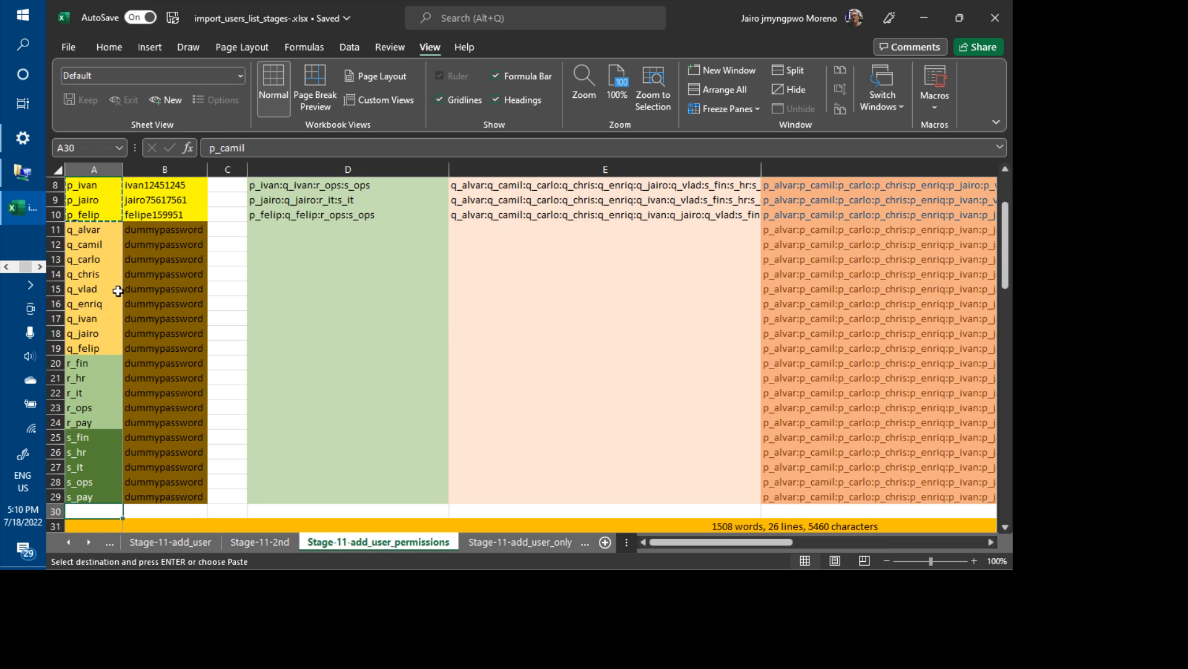
{"action": "key", "text": "Down"}
{"action": "key", "text": "Down"}
{"action": "key", "text": "Down"}
{"action": "key", "text": "Down"}
{"action": "key", "text": "Down"}
{"action": "key", "text": "Down"}
{"action": "key", "text": "Down"}
{"action": "key", "text": "Down"}
{"action": "key", "text": "Down"}
{"action": "key", "text": "Down"}
{"action": "key", "text": "Down"}
{"action": "key", "text": "Down"}
{"action": "key", "text": "Down"}
{"action": "key", "text": "Down"}
{"action": "key", "text": "Down"}
{"action": "key", "text": "Down"}
{"action": "key", "text": "Down"}
{"action": "key", "text": "Down"}
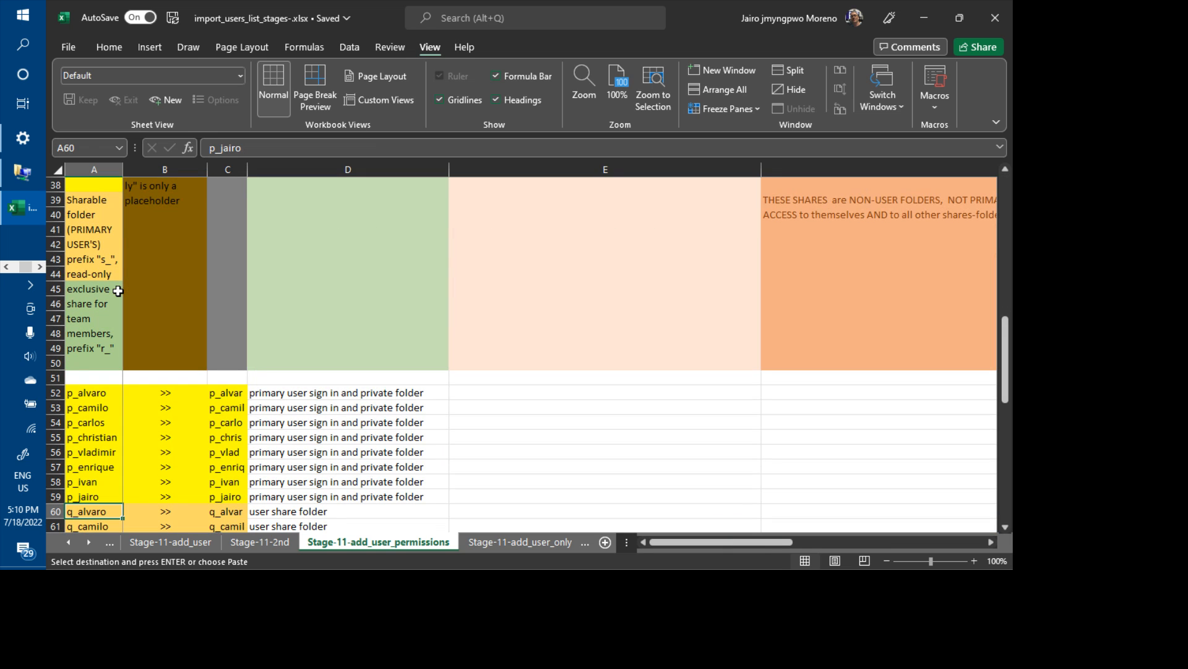
{"action": "key", "text": "Down"}
{"action": "key", "text": "Down"}
{"action": "key", "text": "Down"}
{"action": "key", "text": "Down"}
{"action": "key", "text": "Down"}
{"action": "key", "text": "Down"}
{"action": "key", "text": "Down"}
{"action": "key", "text": "Down"}
{"action": "key", "text": "Down"}
{"action": "key", "text": "Down"}
{"action": "key", "text": "Down"}
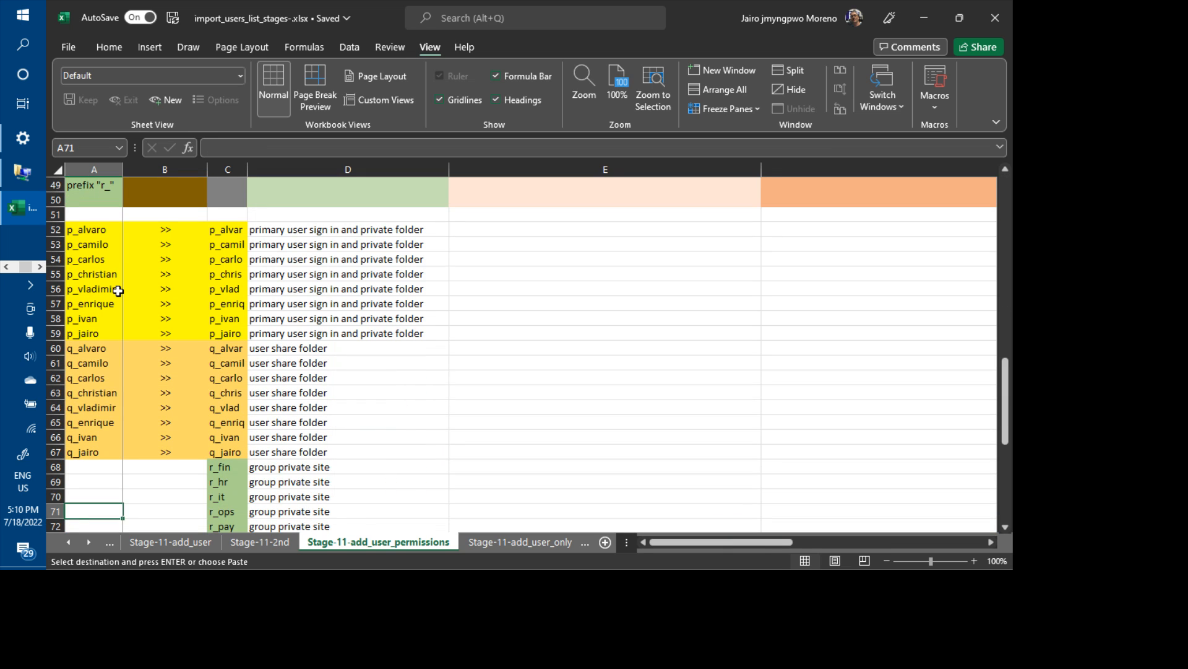
{"action": "key", "text": "Down"}
{"action": "key", "text": "Down"}
{"action": "key", "text": "Down"}
{"action": "key", "text": "Down"}
{"action": "key", "text": "Down"}
{"action": "key", "text": "Down"}
{"action": "key", "text": "Down"}
{"action": "key", "text": "Down"}
{"action": "key", "text": "Down"}
{"action": "key", "text": "Down"}
{"action": "key", "text": "Down"}
{"action": "key", "text": "Down"}
{"action": "key", "text": "Down"}
{"action": "key", "text": "Down"}
{"action": "key", "text": "Down"}
{"action": "key", "text": "Down"}
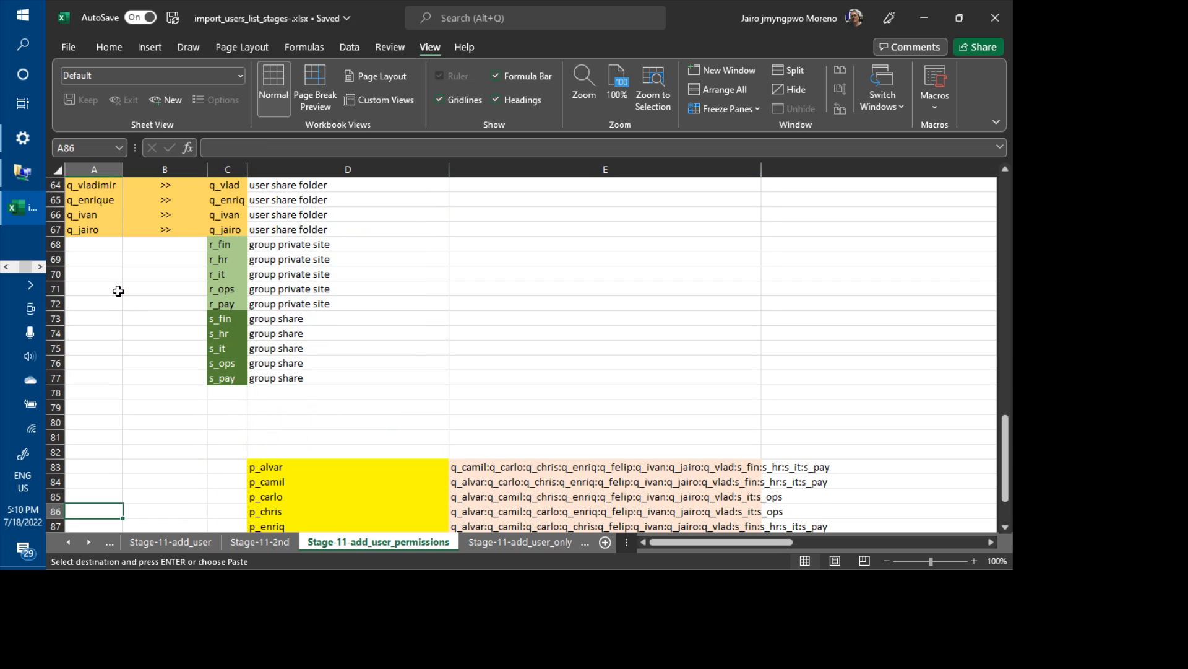
{"action": "key", "text": "Up"}
{"action": "key", "text": "Up"}
{"action": "key", "text": "Up"}
{"action": "key", "text": "Right"}
{"action": "key", "text": "Up"}
{"action": "key", "text": "Right"}
{"action": "key", "text": "ctrl+v"}
- Compare the order of the user names in columns C and D across rows 83 to 91
{"action": "key", "text": "Down"}
{"action": "key", "text": "Down"}
{"action": "key", "text": "Down"}
{"action": "key", "text": "Down"}
{"action": "key", "text": "Down"}
{"action": "key", "text": "Down"}
{"action": "key", "text": "Down"}
{"action": "key", "text": "Down"}
{"action": "key", "text": "Down"}
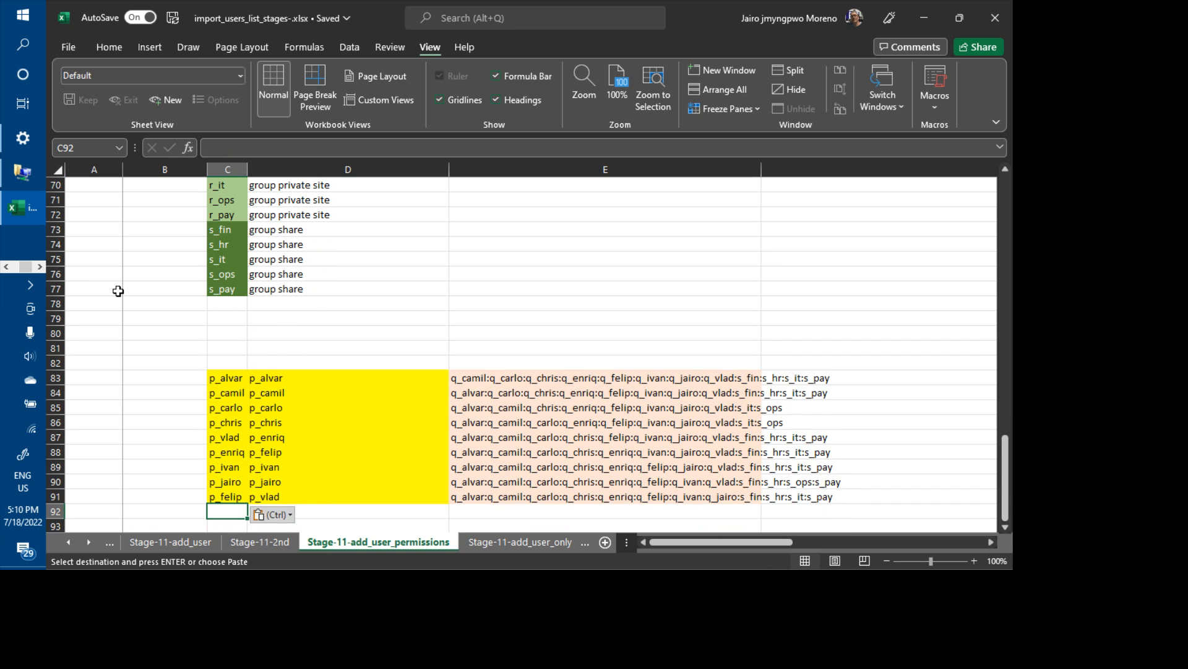
{"action": "key", "text": "Up"}
{"action": "key", "text": "Up"}
{"action": "key", "text": "Up"}
{"action": "key", "text": "Up"}
{"action": "key", "text": "Up"}
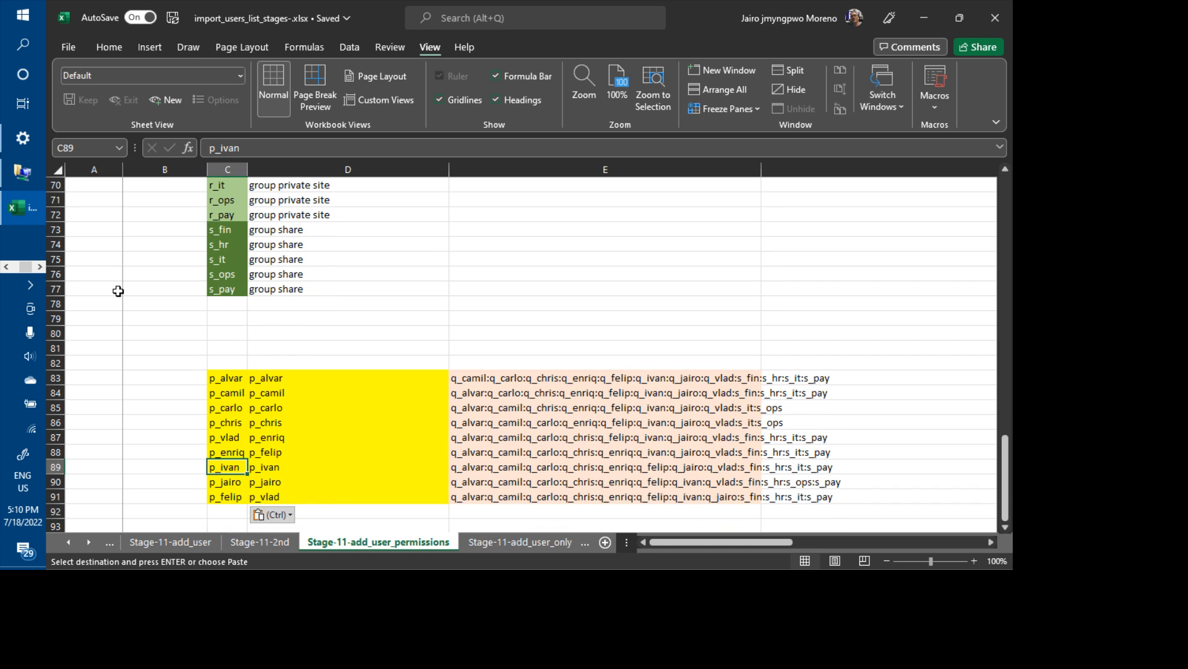
{"action": "key", "text": "Right"}
{"action": "key", "text": "Down"}
{"action": "key", "text": "Down"}
{"action": "key", "text": "Down"}
{"action": "key", "text": "Down"}
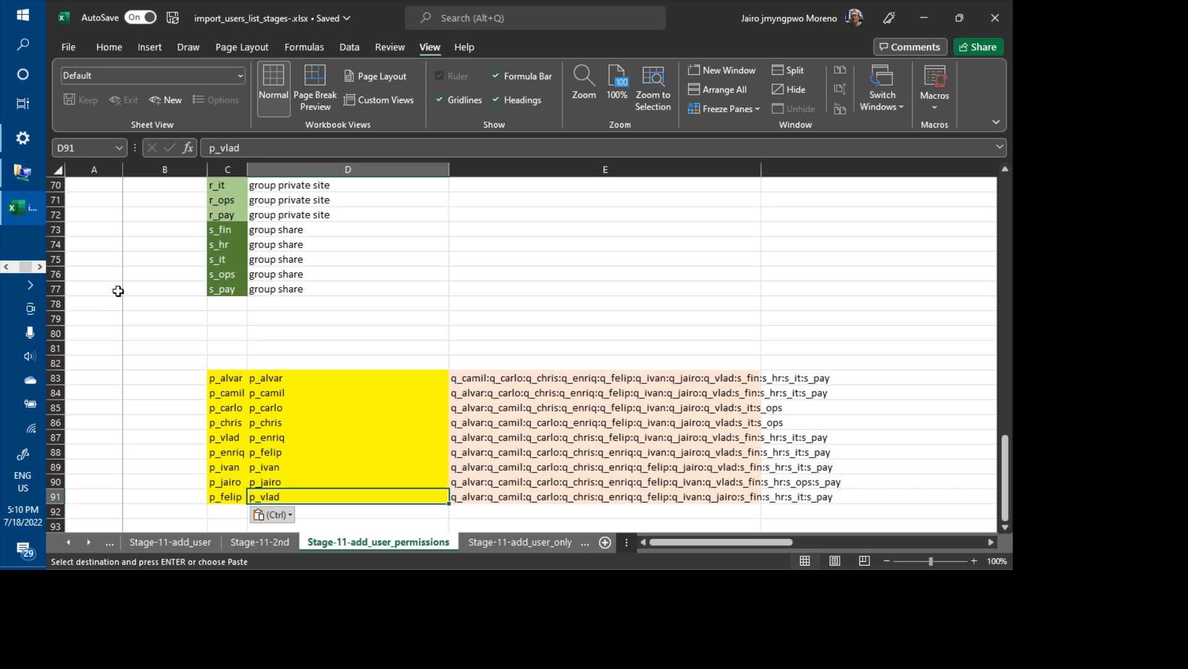
- Copy the readonly list in E91 to B87, beside the matching user name in column C
{"action": "key", "text": "Right"}
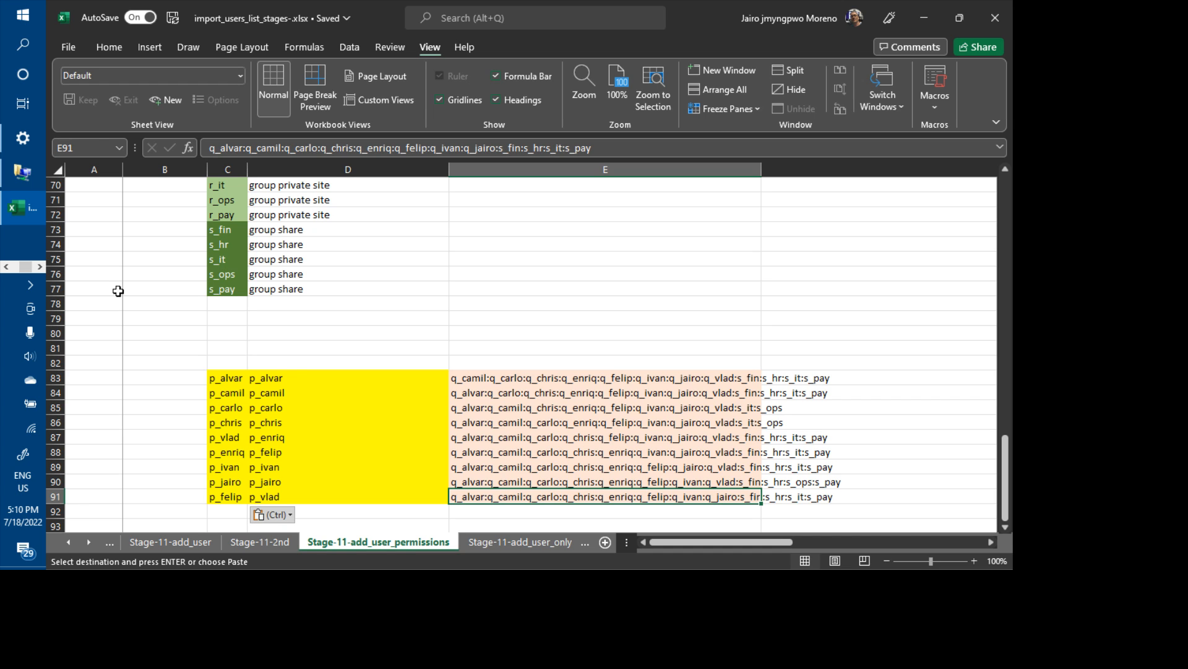
{"action": "key", "text": "ctrl+c"}
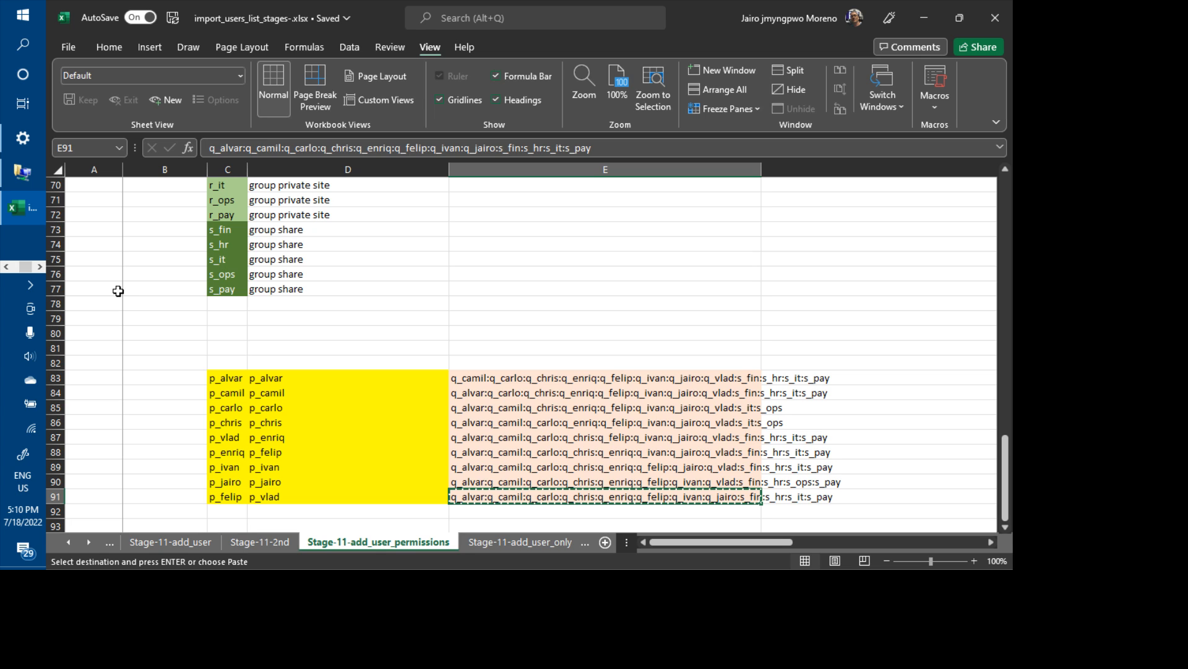
{"action": "key", "text": "Left"}
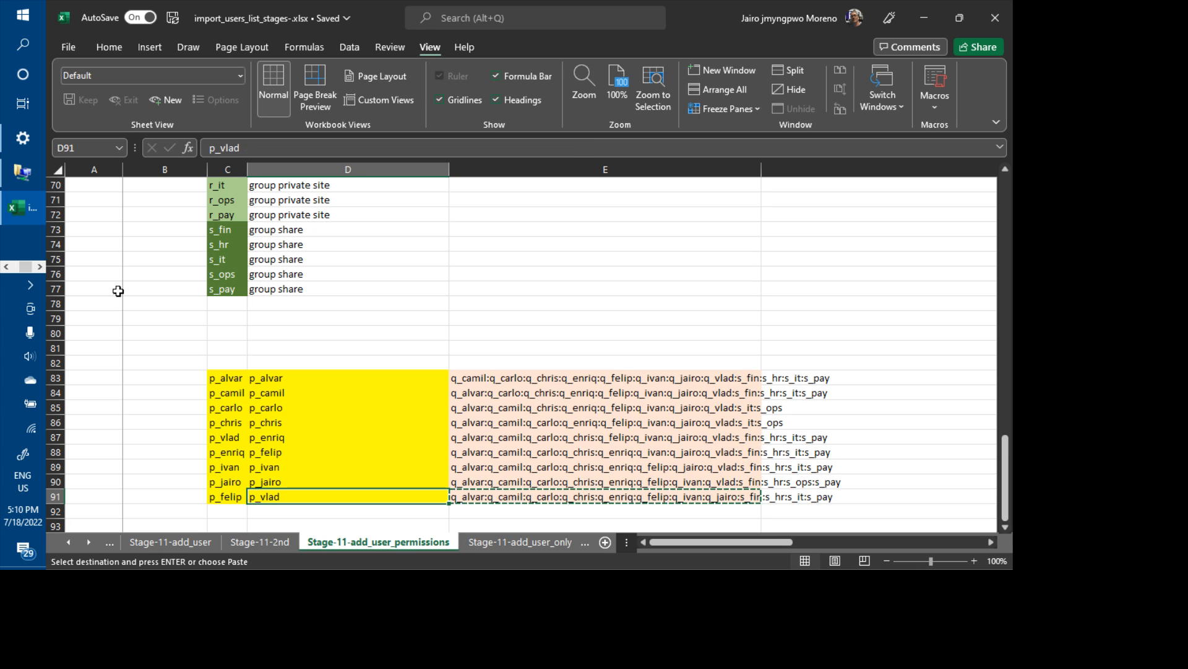
{"action": "key", "text": "Left"}
{"action": "key", "text": "Left"}
{"action": "key", "text": "Up"}
{"action": "key", "text": "Up"}
{"action": "key", "text": "Up"}
{"action": "key", "text": "Up"}
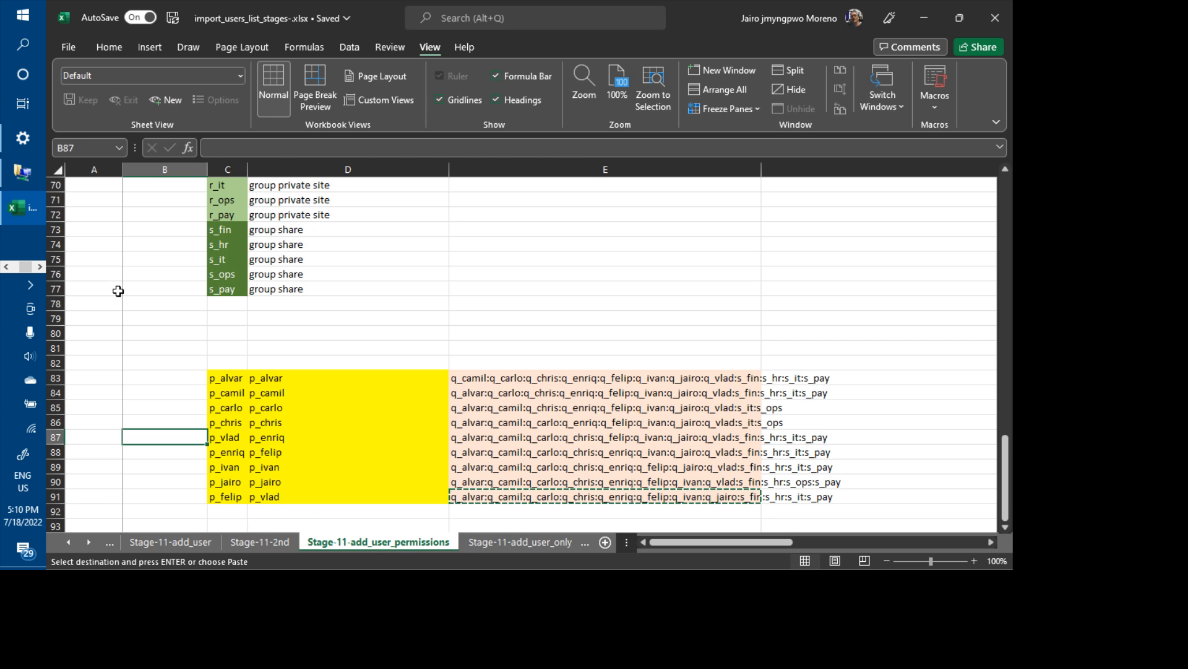
{"action": "key", "text": "ctrl+v"}
- Look through the user names in column D, rows 86 to 91, for the one matching C88
{"action": "key", "text": "Down"}
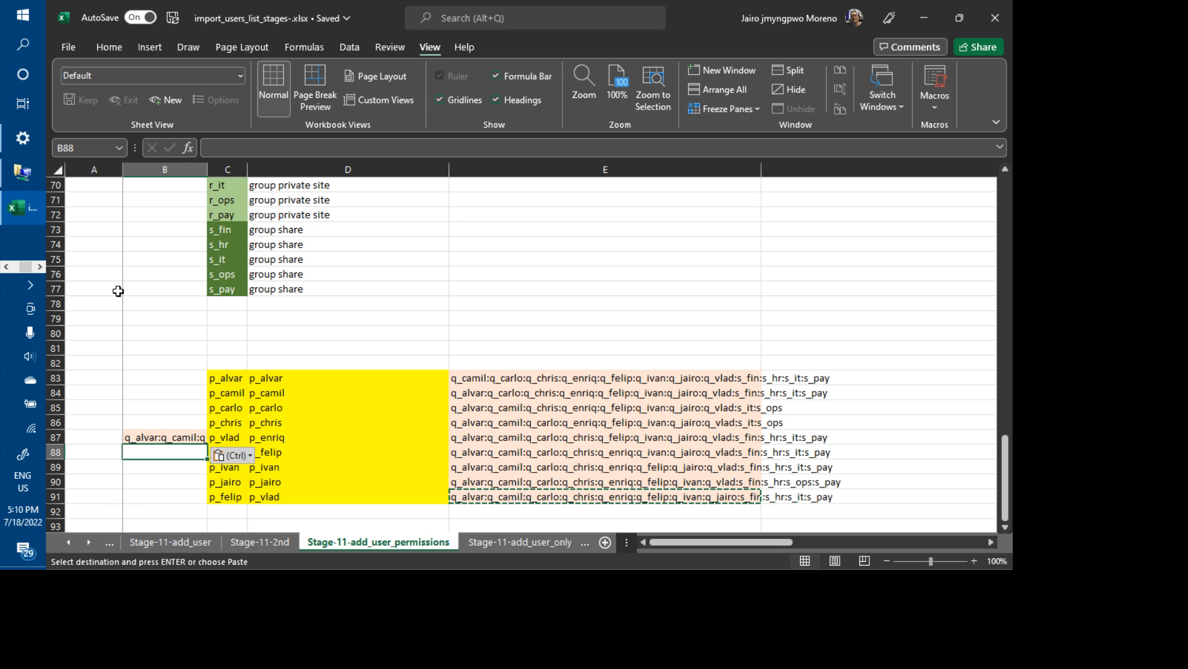
{"action": "key", "text": "Down"}
{"action": "key", "text": "Down"}
{"action": "key", "text": "Down"}
{"action": "key", "text": "Right"}
{"action": "key", "text": "Right"}
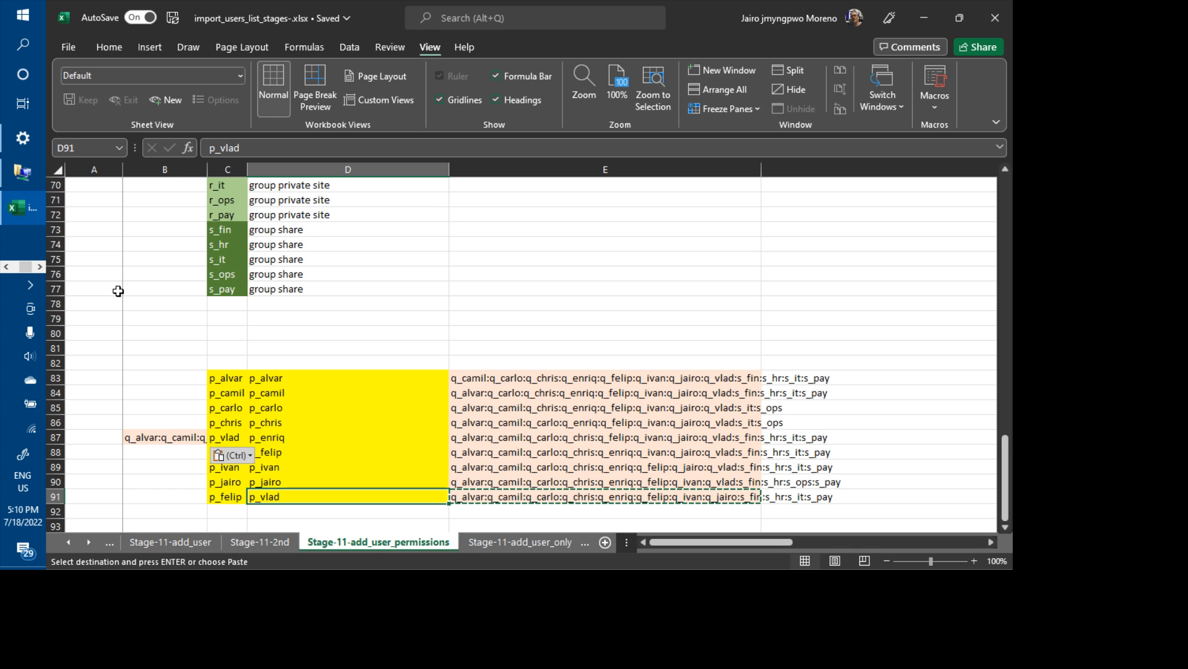
{"action": "key", "text": "Up"}
{"action": "key", "text": "Up"}
{"action": "key", "text": "Up"}
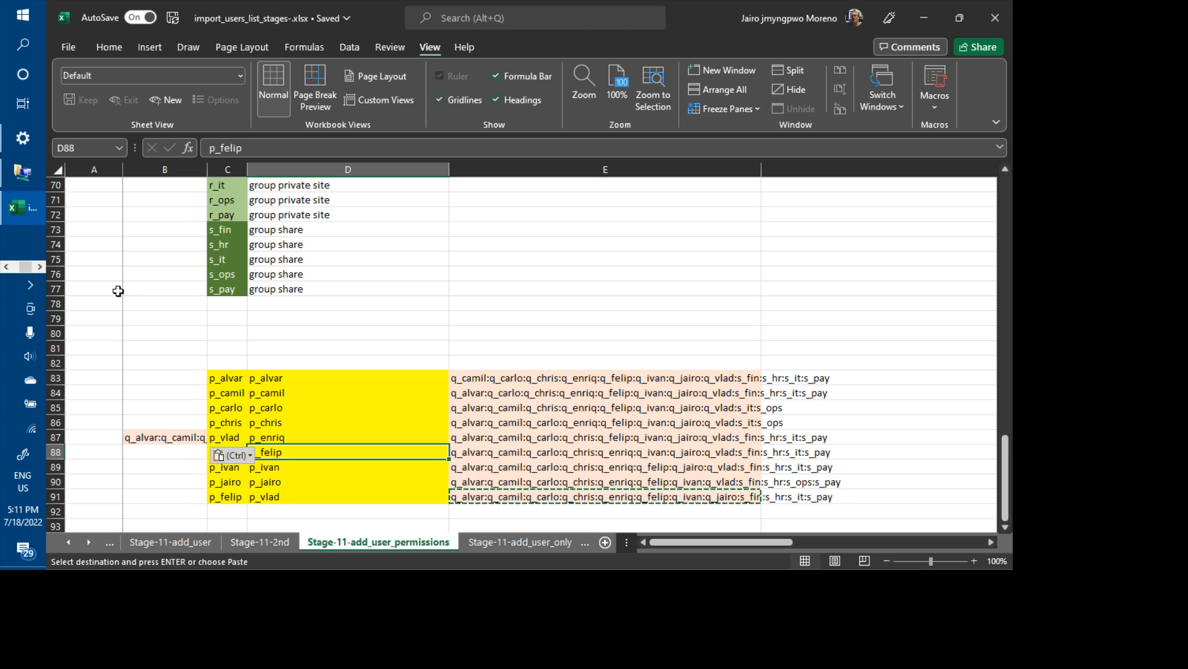
{"action": "key", "text": "Up"}
{"action": "key", "text": "Up"}
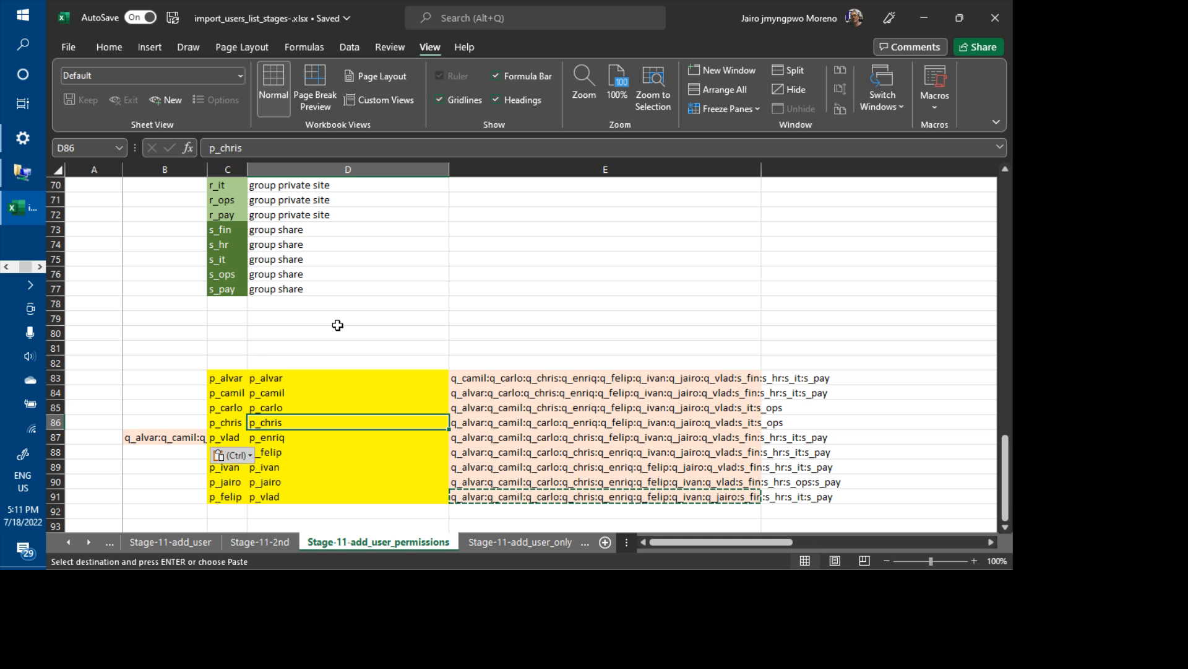
{"action": "key", "text": "Up"}
{"action": "key", "text": "Down"}
{"action": "key", "text": "Down"}
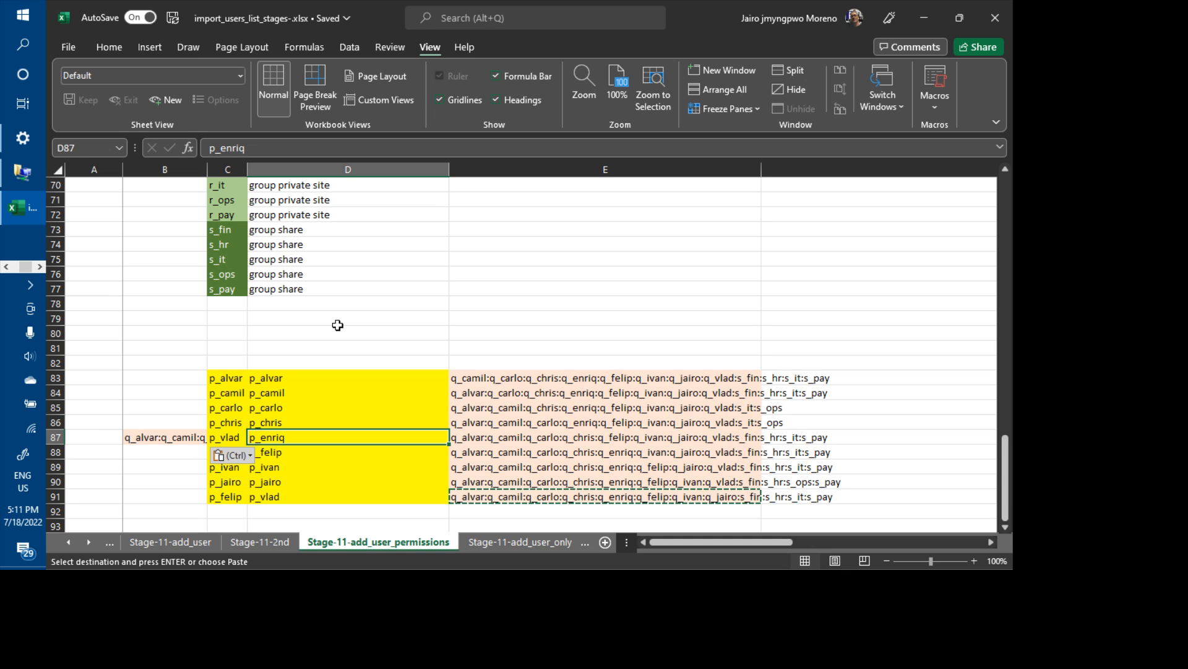
- Copy the readonly list in E87 to B88, beside the matching user name in column C
{"action": "key", "text": "Right"}
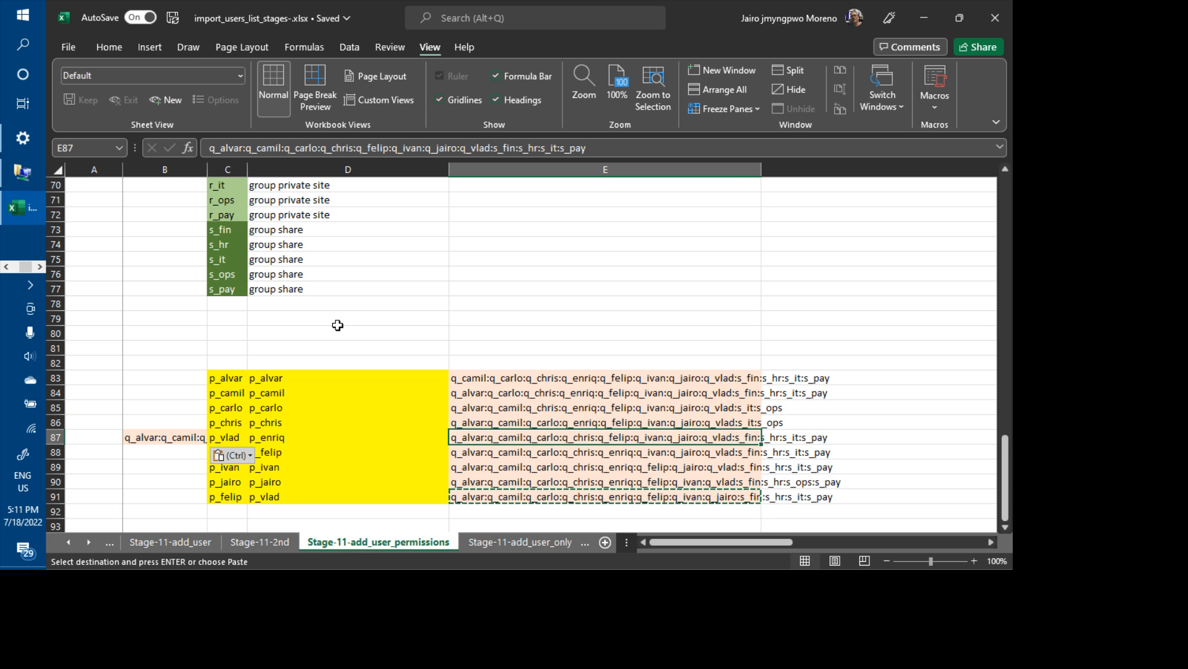
{"action": "key", "text": "ctrl+c"}
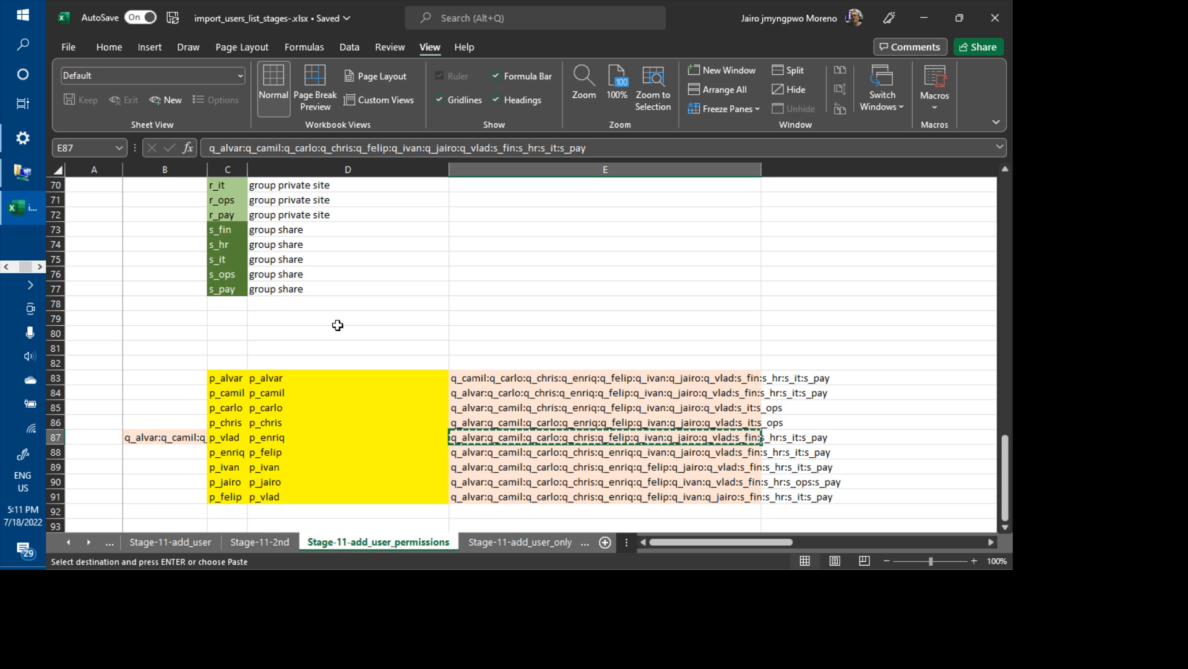
{"action": "key", "text": "Down"}
{"action": "key", "text": "Left"}
{"action": "key", "text": "Left"}
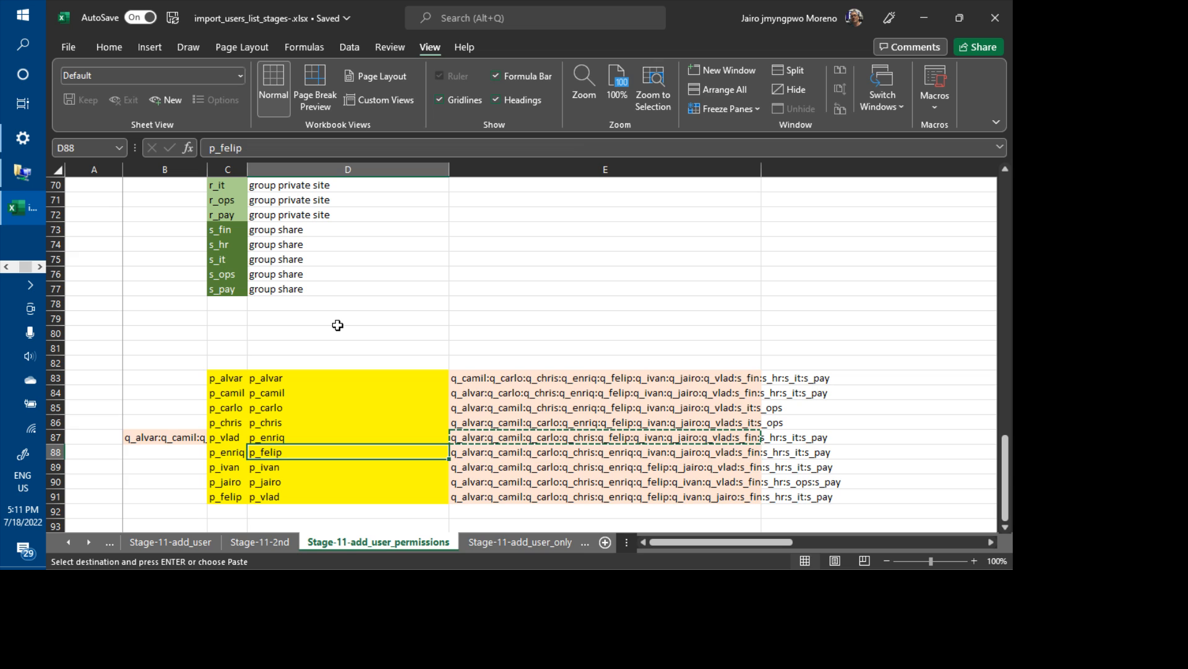
{"action": "key", "text": "Left"}
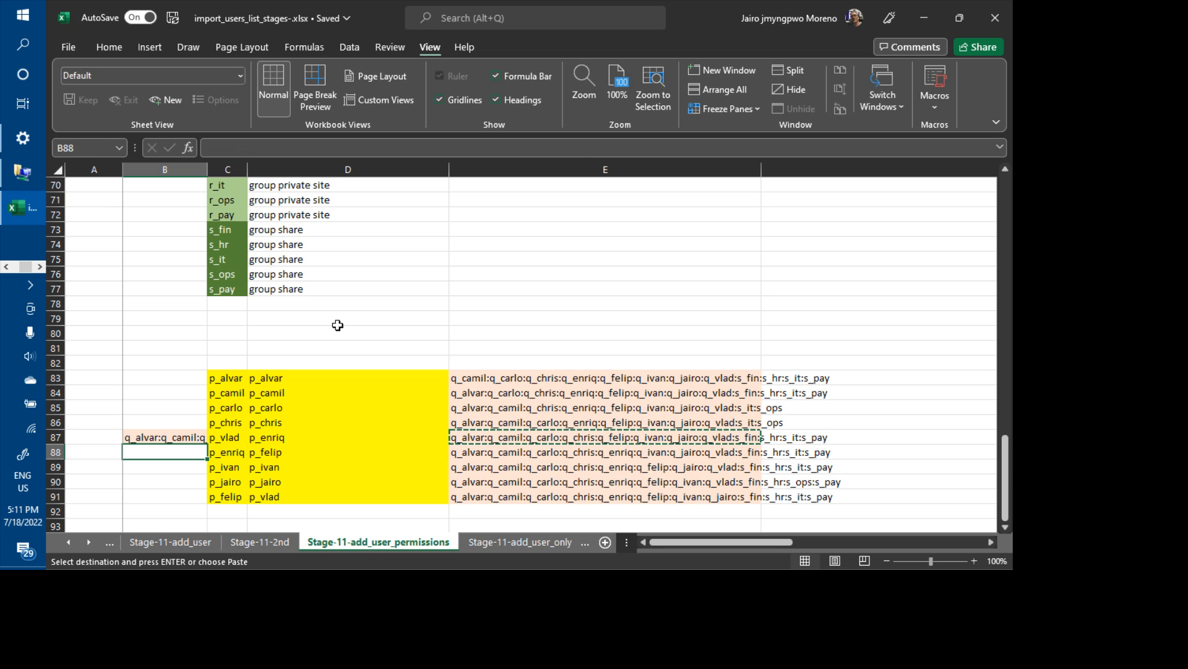
{"action": "key", "text": "ctrl+v"}
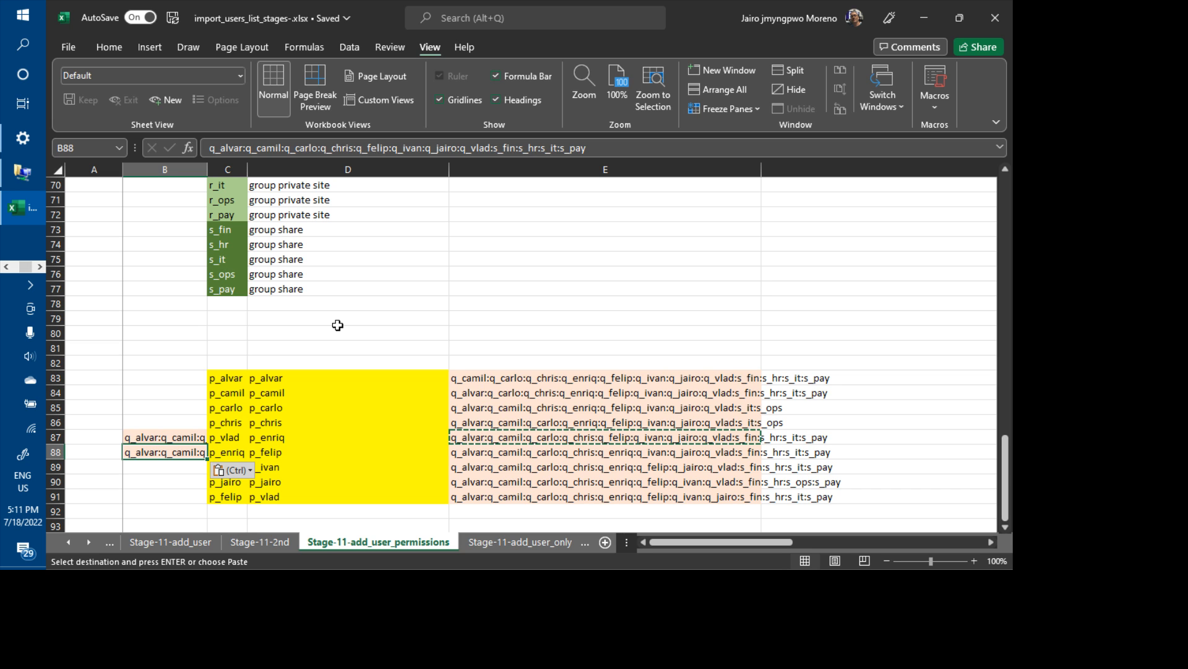
- Copy the readonly list in E88 to B91, beside the matching user name in column C
{"action": "key", "text": "Right"}
{"action": "key", "text": "Right"}
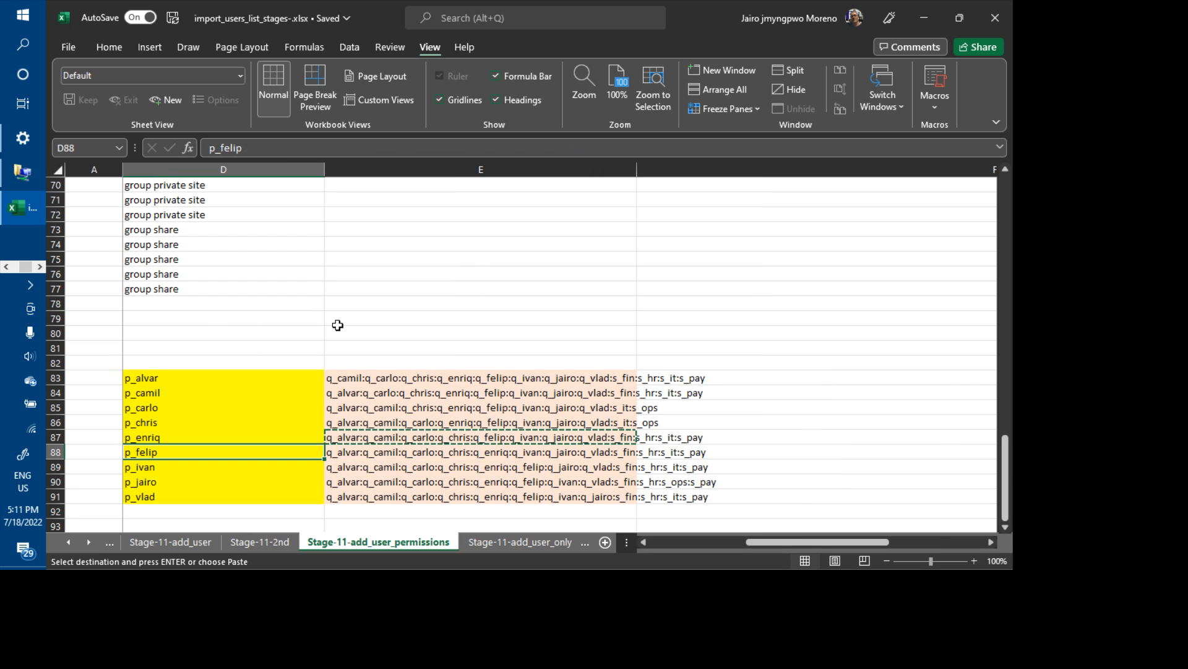
{"action": "key", "text": "Right"}
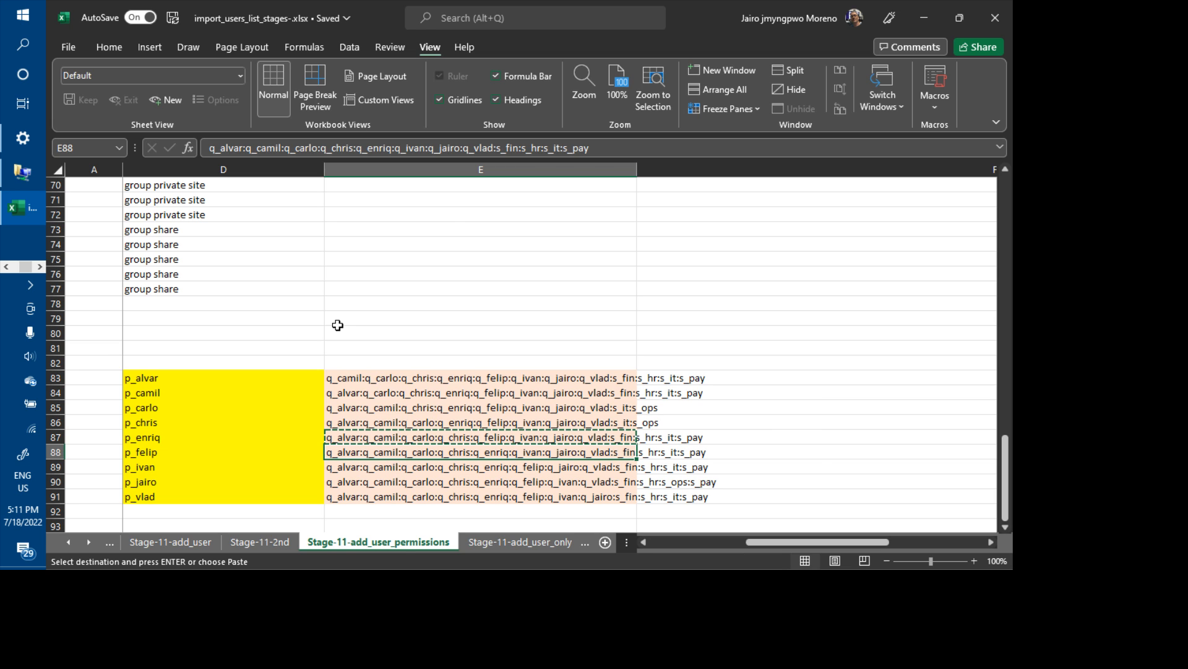
{"action": "key", "text": "ctrl+c"}
{"action": "key", "text": "Left"}
{"action": "key", "text": "Left"}
{"action": "key", "text": "Left"}
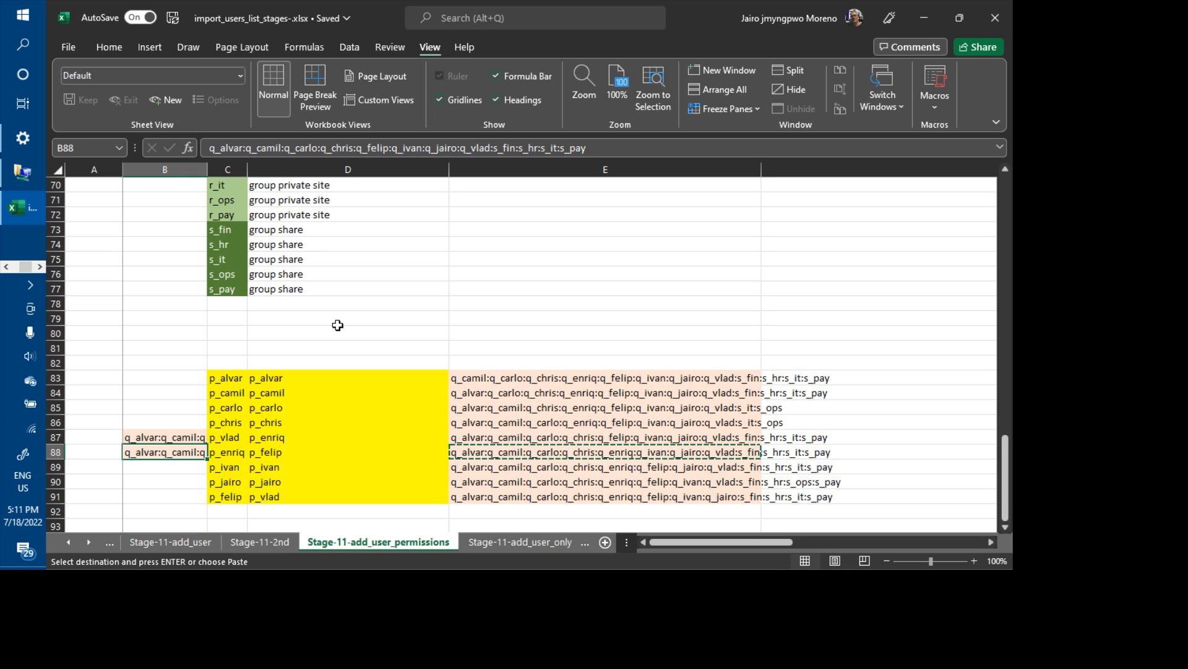
{"action": "key", "text": "Down"}
{"action": "key", "text": "Down"}
{"action": "key", "text": "Down"}
{"action": "key", "text": "ctrl+v"}
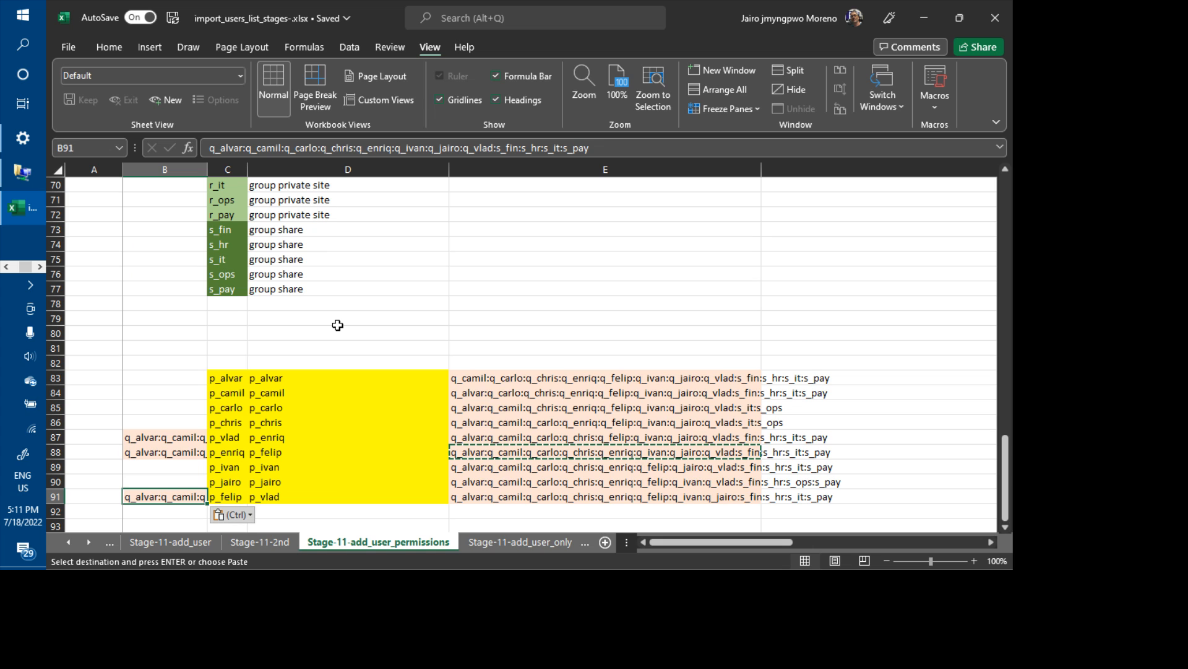
- Copy the readonly list in E90 to B90, on the same row as its user
{"action": "key", "text": "Right"}
{"action": "key", "text": "Right"}
{"action": "key", "text": "Up"}
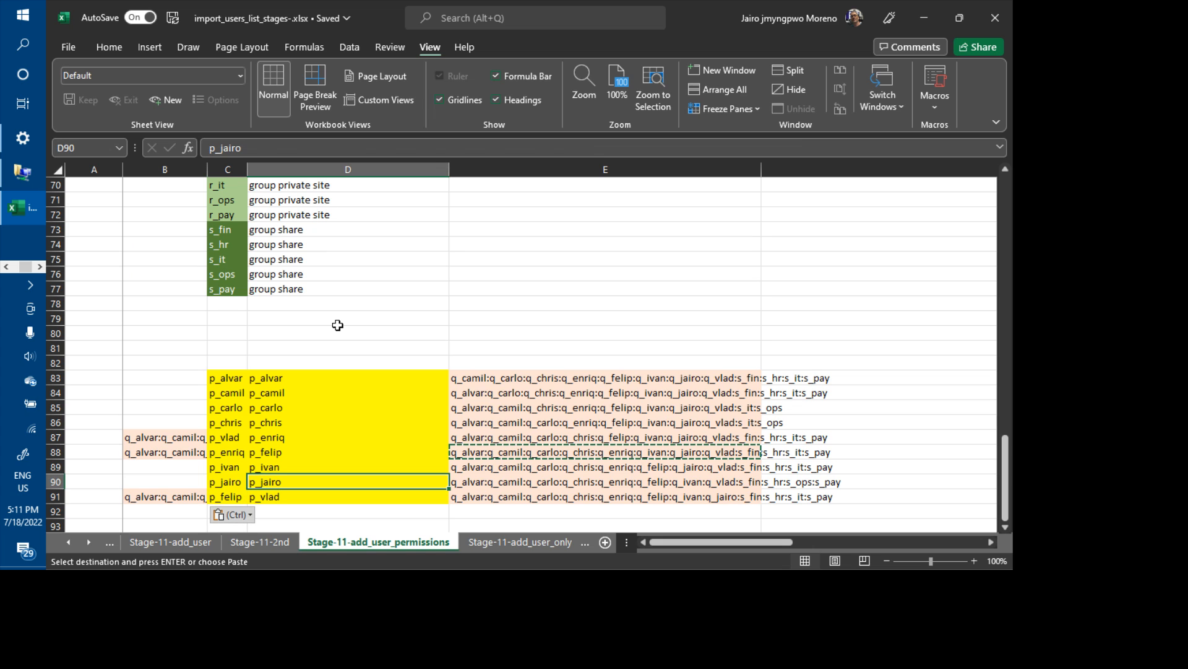
{"action": "key", "text": "Right"}
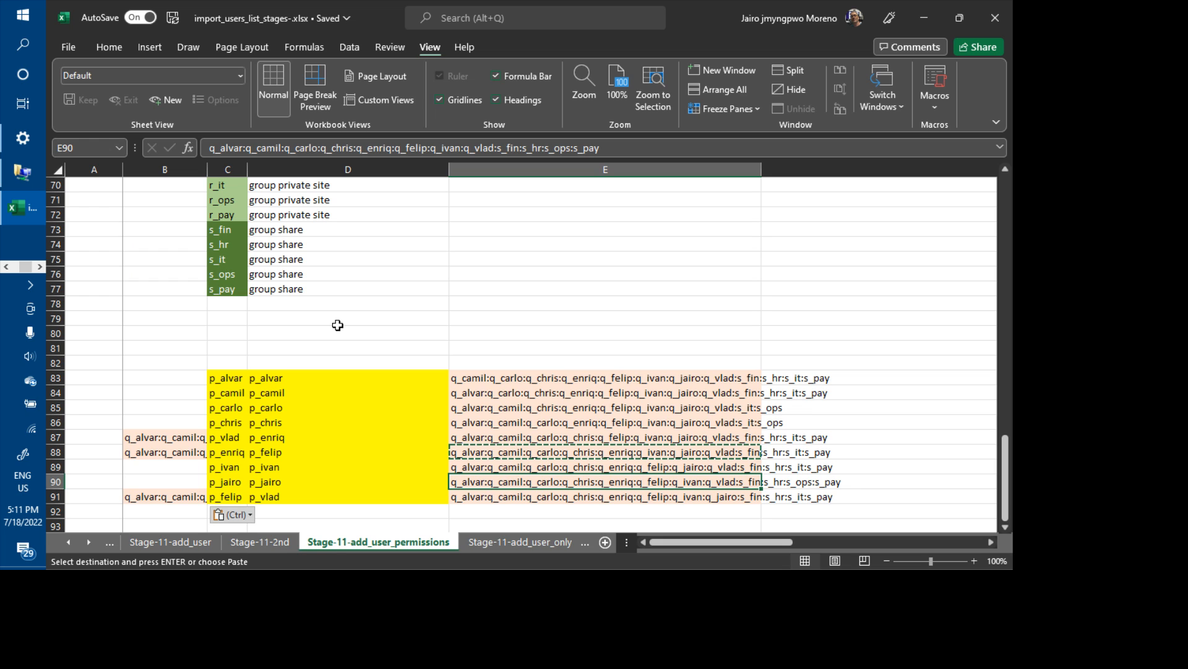
{"action": "key", "text": "ctrl+c"}
{"action": "key", "text": "Left"}
{"action": "key", "text": "Left"}
{"action": "key", "text": "Left"}
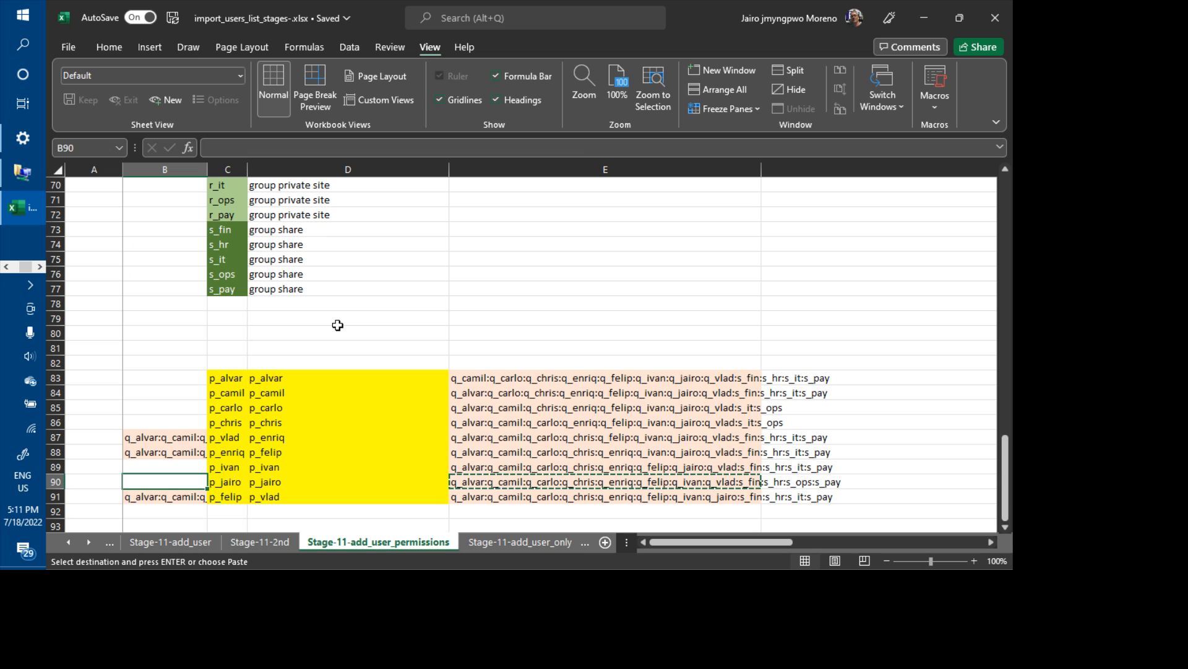
{"action": "key", "text": "ctrl+v"}
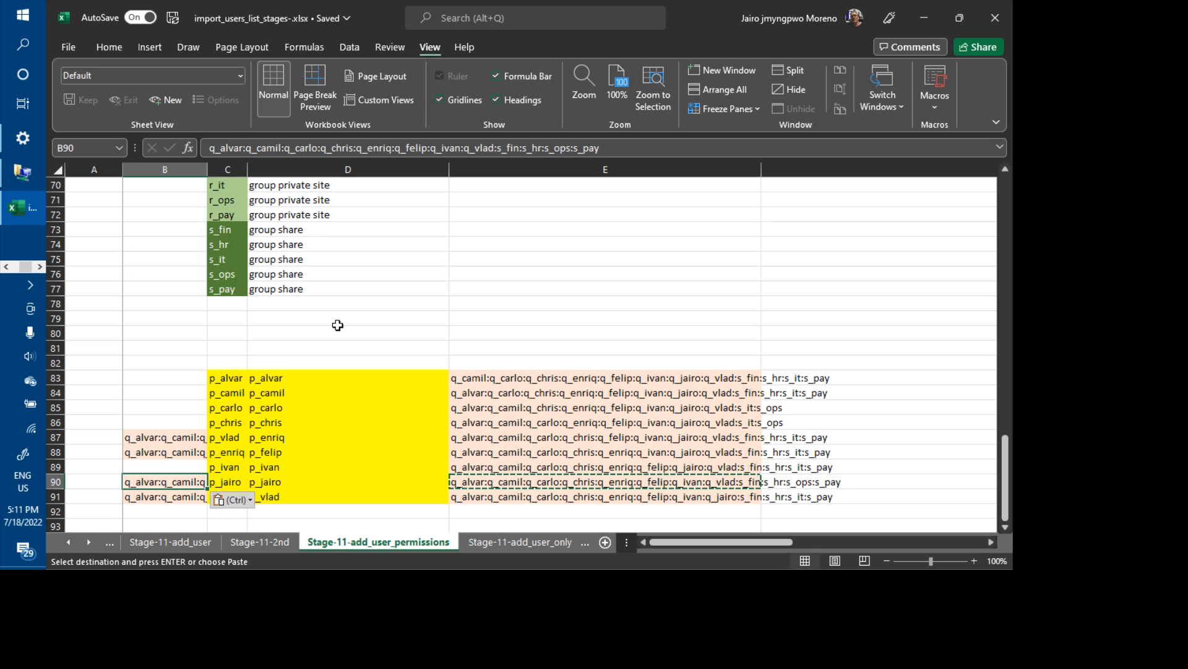
- Copy the readonly list in E89 to B89, on the same row as its user
{"action": "key", "text": "Right"}
{"action": "key", "text": "Right"}
{"action": "key", "text": "Right"}
{"action": "key", "text": "Up"}
{"action": "key", "text": "ctrl+c"}
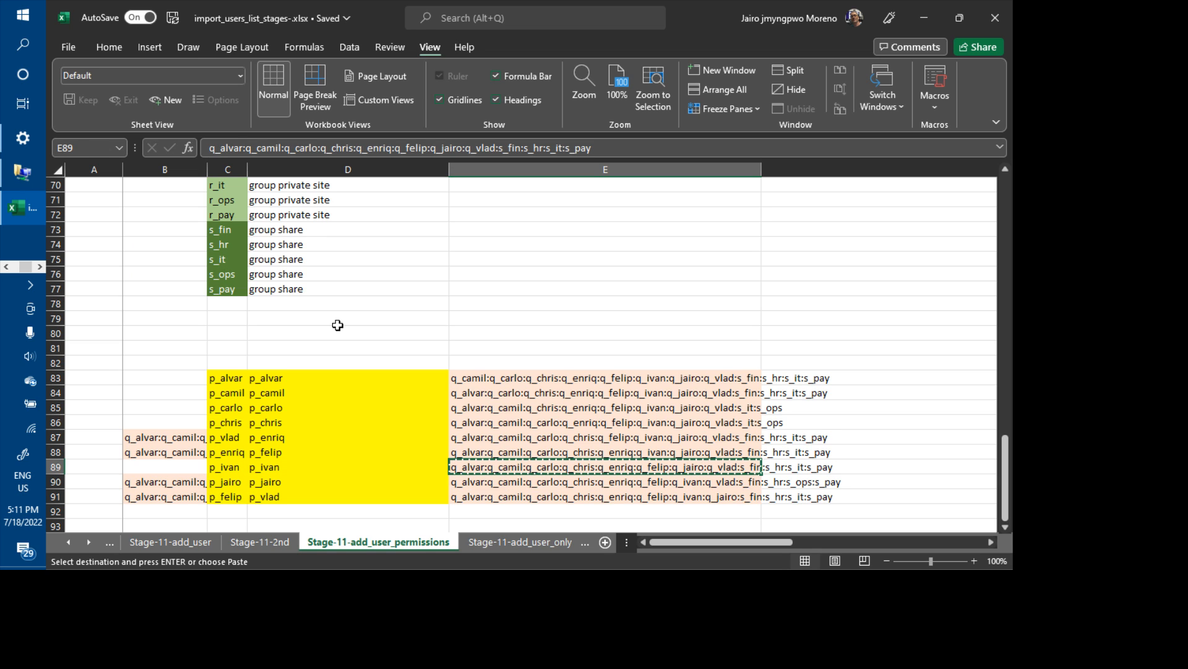
{"action": "key", "text": "Left"}
{"action": "key", "text": "Left"}
{"action": "key", "text": "Left"}
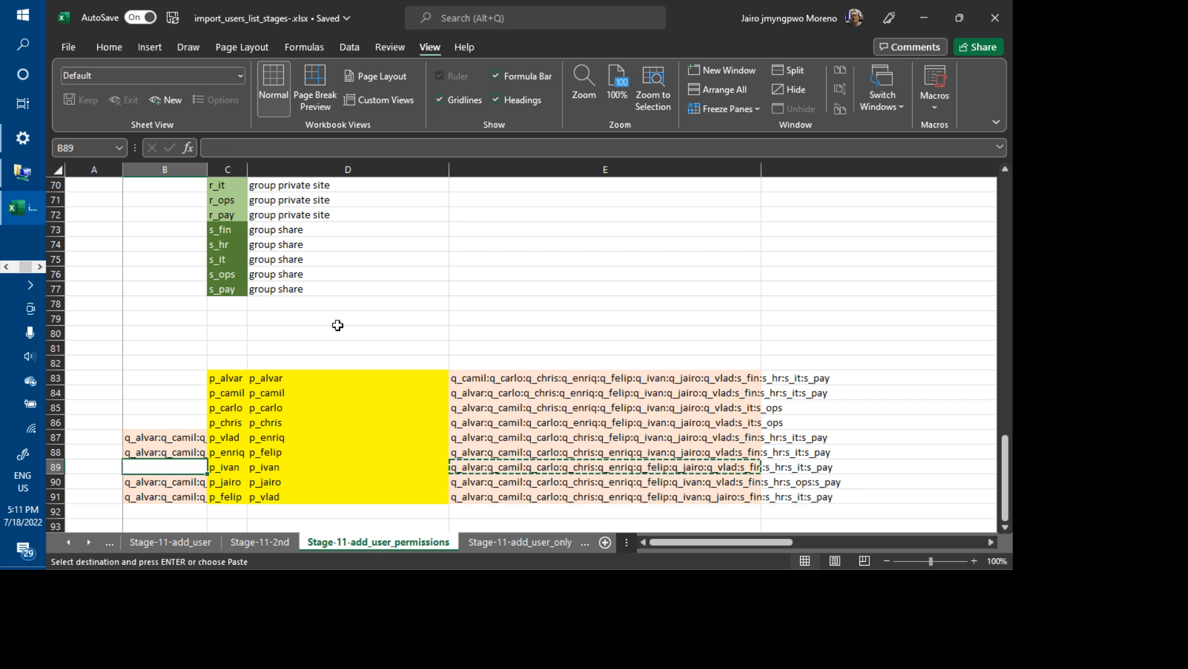
{"action": "key", "text": "ctrl+v"}
- Copy the readonly list in E86 to B86, on the same row as its user
{"action": "key", "text": "Up"}
{"action": "key", "text": "Up"}
{"action": "key", "text": "Up"}
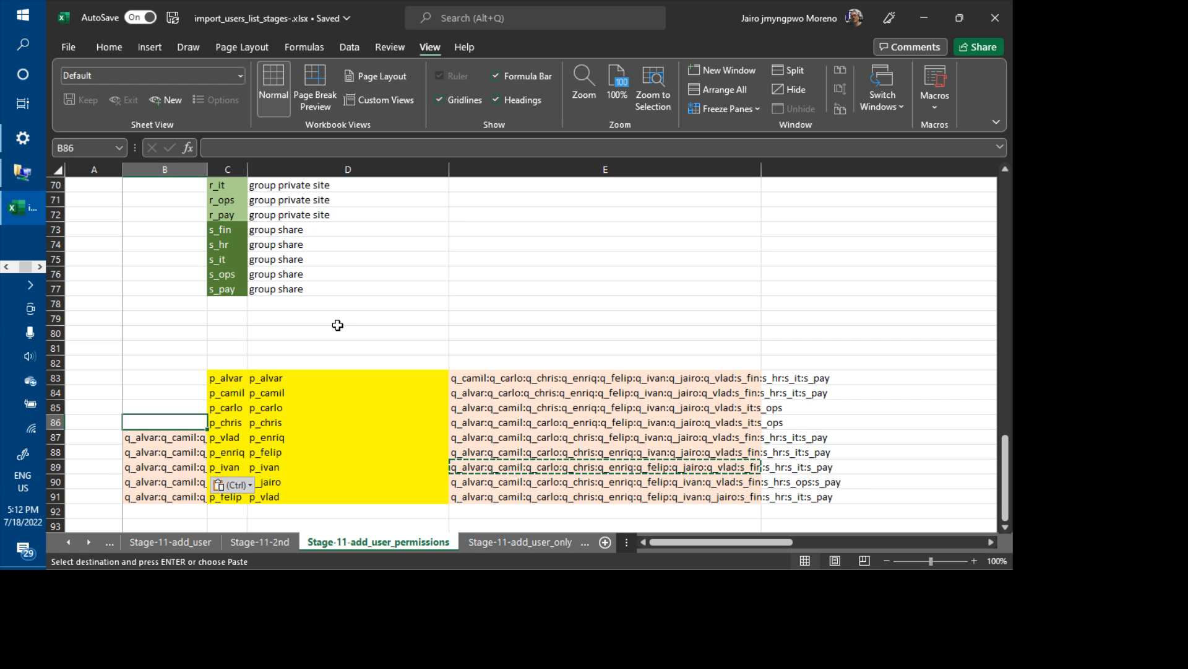
{"action": "key", "text": "Right"}
{"action": "key", "text": "Right"}
{"action": "key", "text": "Right"}
{"action": "key", "text": "ctrl+c"}
{"action": "key", "text": "Left"}
{"action": "key", "text": "Left"}
{"action": "key", "text": "Left"}
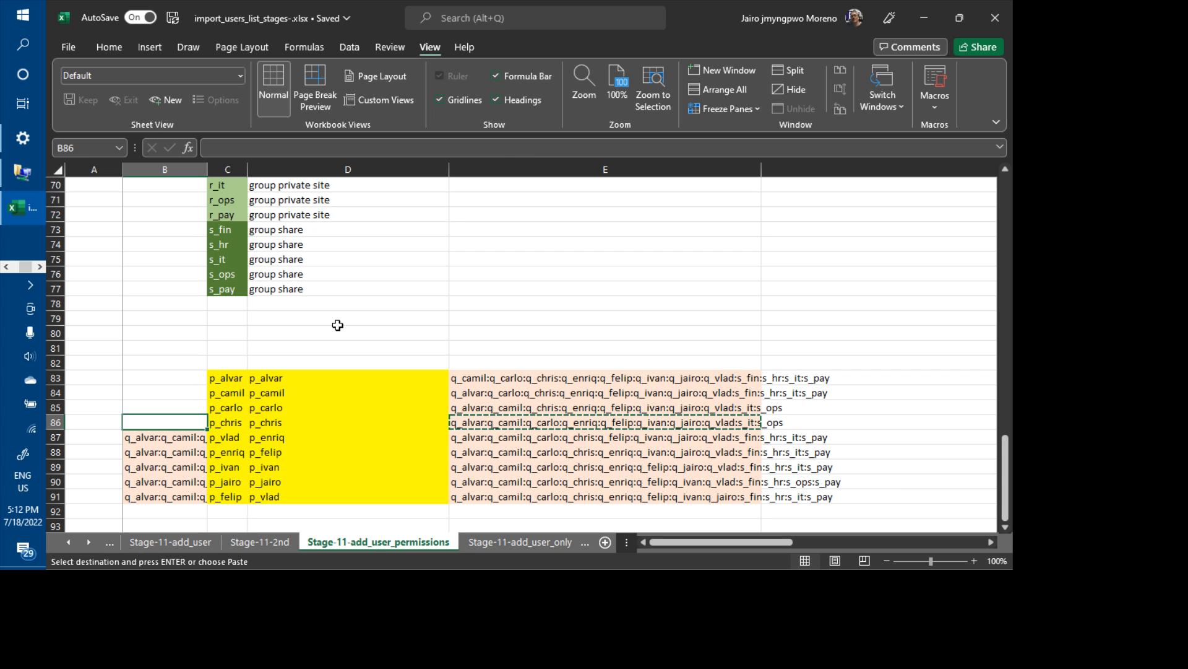
{"action": "key", "text": "ctrl+v"}
- Copy the readonly list in E85 to B85, on the same row as its user
{"action": "key", "text": "Up"}
{"action": "key", "text": "Right"}
{"action": "key", "text": "Right"}
{"action": "key", "text": "Right"}
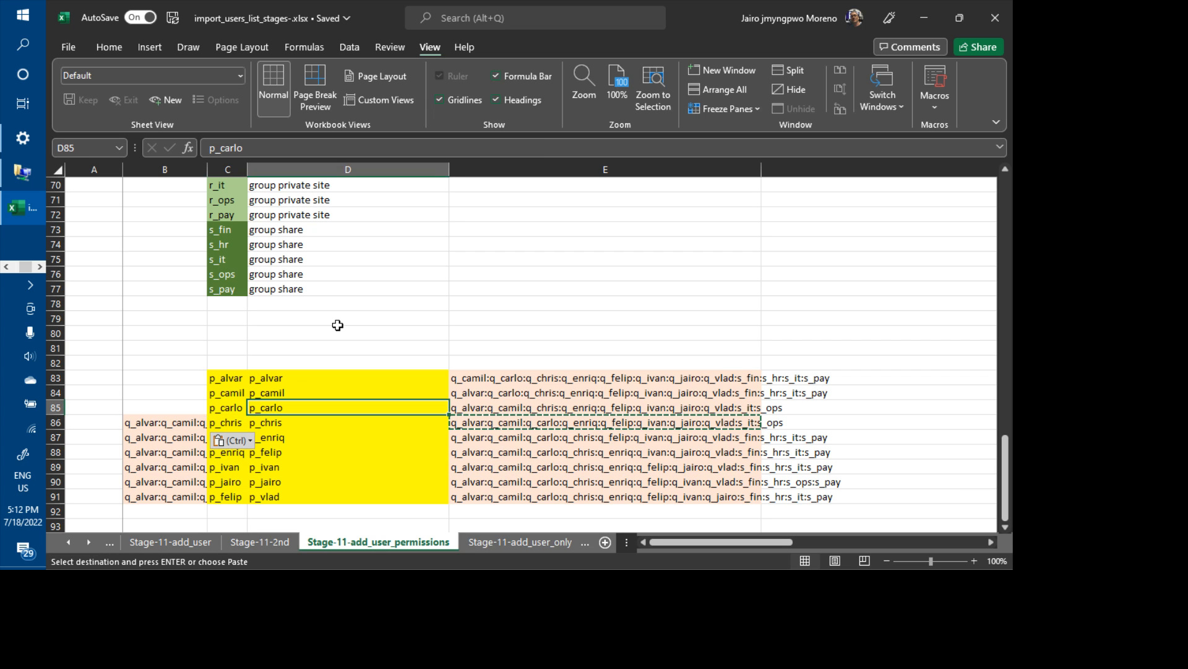
{"action": "key", "text": "ctrl+c"}
{"action": "key", "text": "Left"}
{"action": "key", "text": "Left"}
{"action": "key", "text": "Left"}
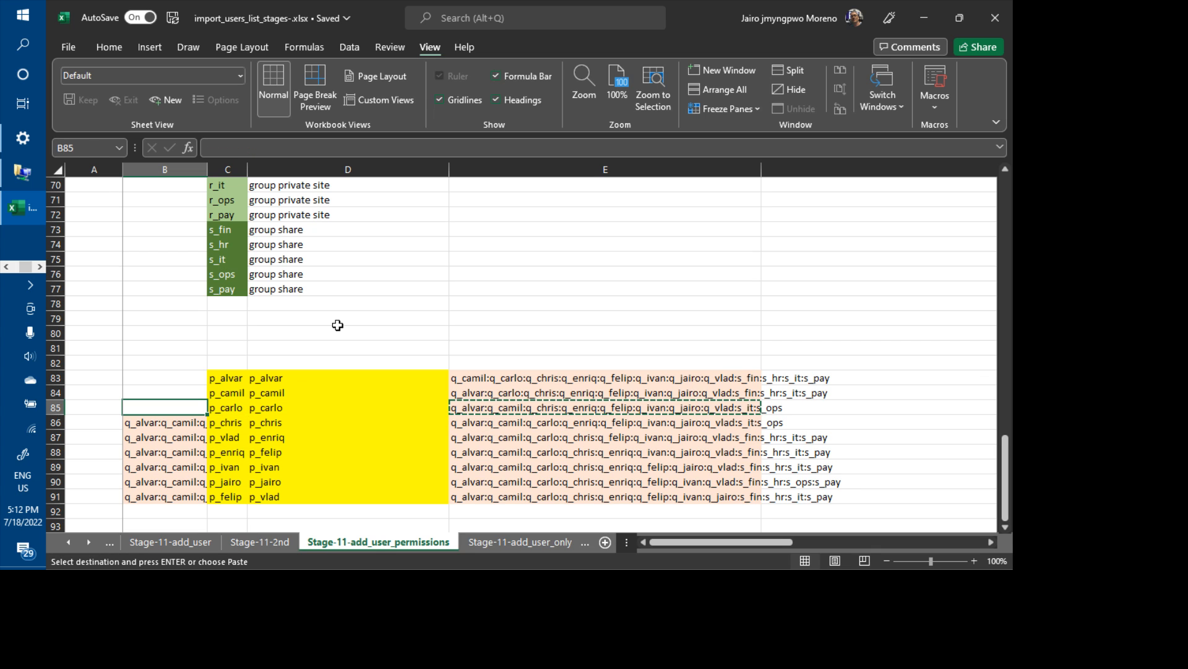
{"action": "key", "text": "ctrl+v"}
- Copy the readonly list in E84 to B84, on the same row as its user
{"action": "key", "text": "Up"}
{"action": "key", "text": "Right"}
{"action": "key", "text": "Right"}
{"action": "key", "text": "Right"}
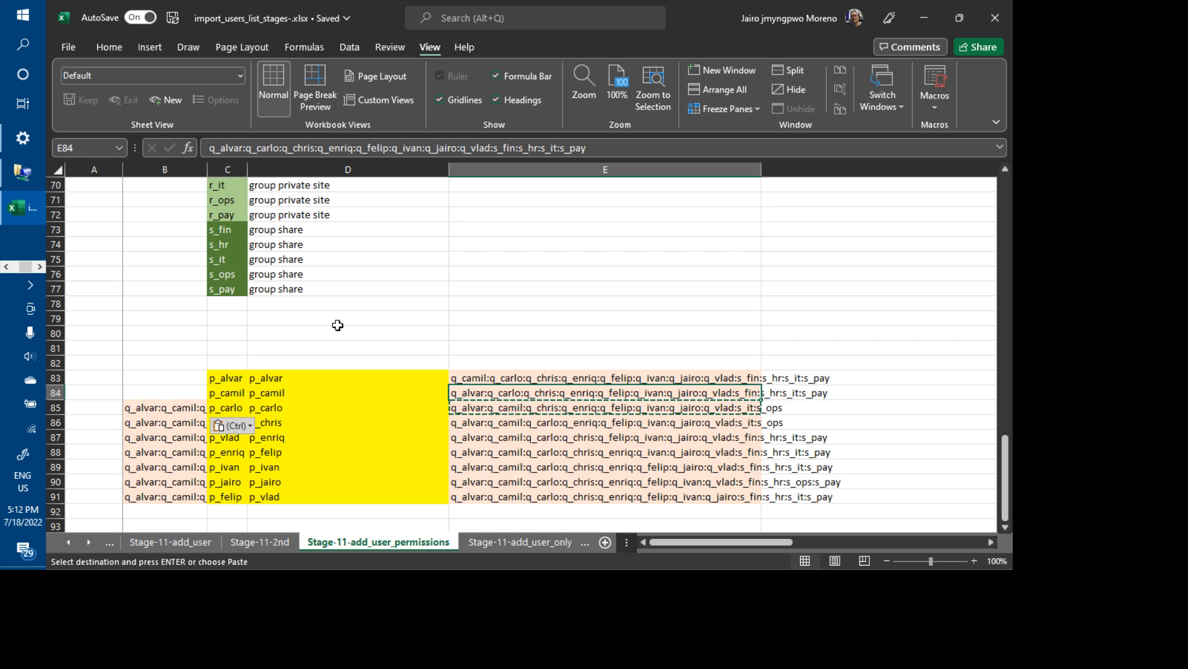
{"action": "key", "text": "ctrl+c"}
{"action": "key", "text": "Left"}
{"action": "key", "text": "Left"}
{"action": "key", "text": "Left"}
{"action": "key", "text": "ctrl+v"}
- Copy the readonly list in E83 to B83, on the same row as its user
{"action": "key", "text": "Up"}
{"action": "key", "text": "Right"}
{"action": "key", "text": "Right"}
{"action": "key", "text": "Right"}
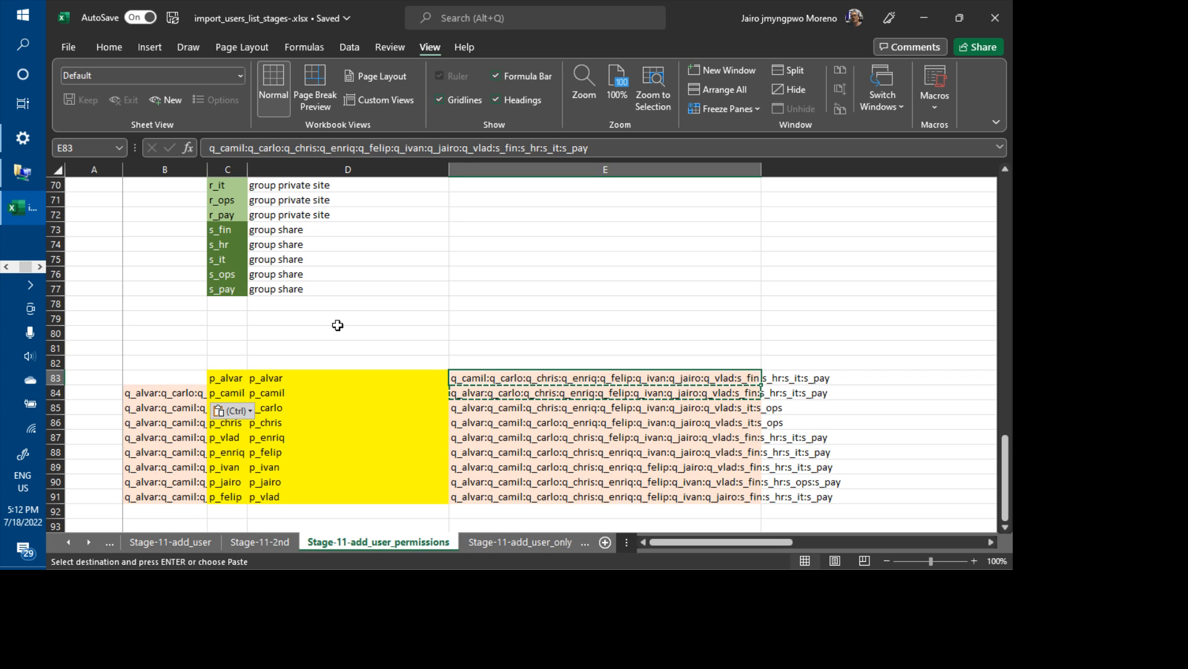
{"action": "key", "text": "ctrl+c"}
{"action": "key", "text": "Left"}
{"action": "key", "text": "Left"}
{"action": "key", "text": "Left"}
{"action": "key", "text": "ctrl+v"}
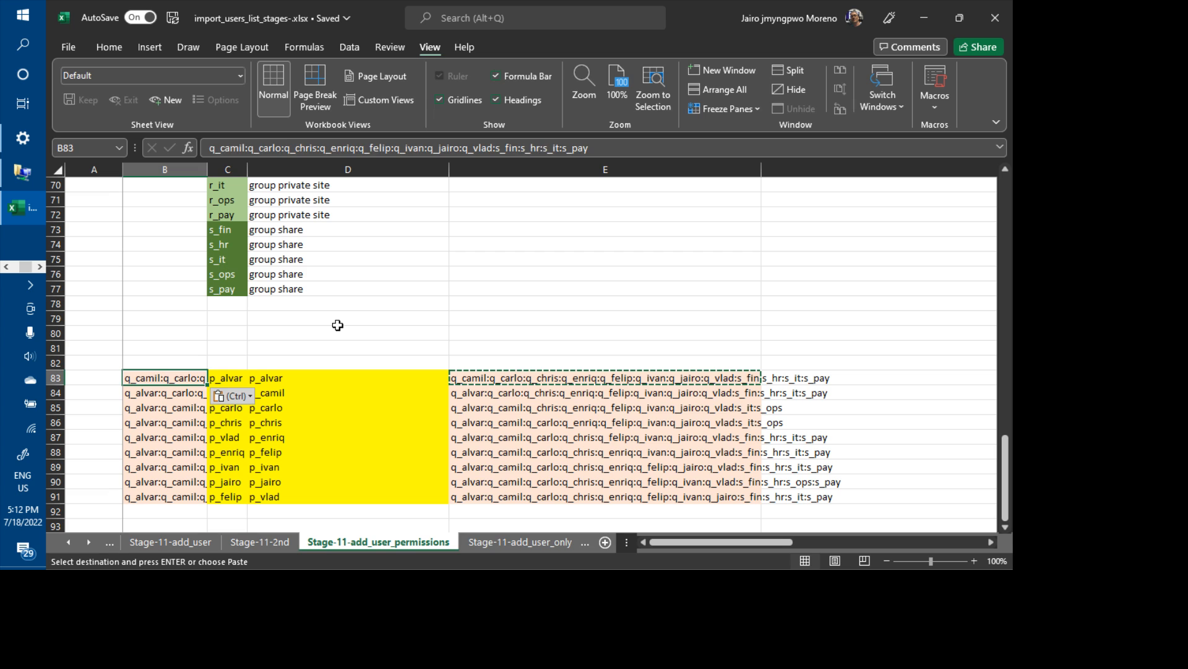
- Copy the complete block of reordered readonly lists in B83:B91
{"action": "key", "text": "shift+Down"}
{"action": "key", "text": "shift+Down"}
{"action": "key", "text": "shift+Down"}
{"action": "key", "text": "shift+Down"}
{"action": "key", "text": "shift+Down"}
{"action": "key", "text": "shift+Down"}
{"action": "key", "text": "shift+Down"}
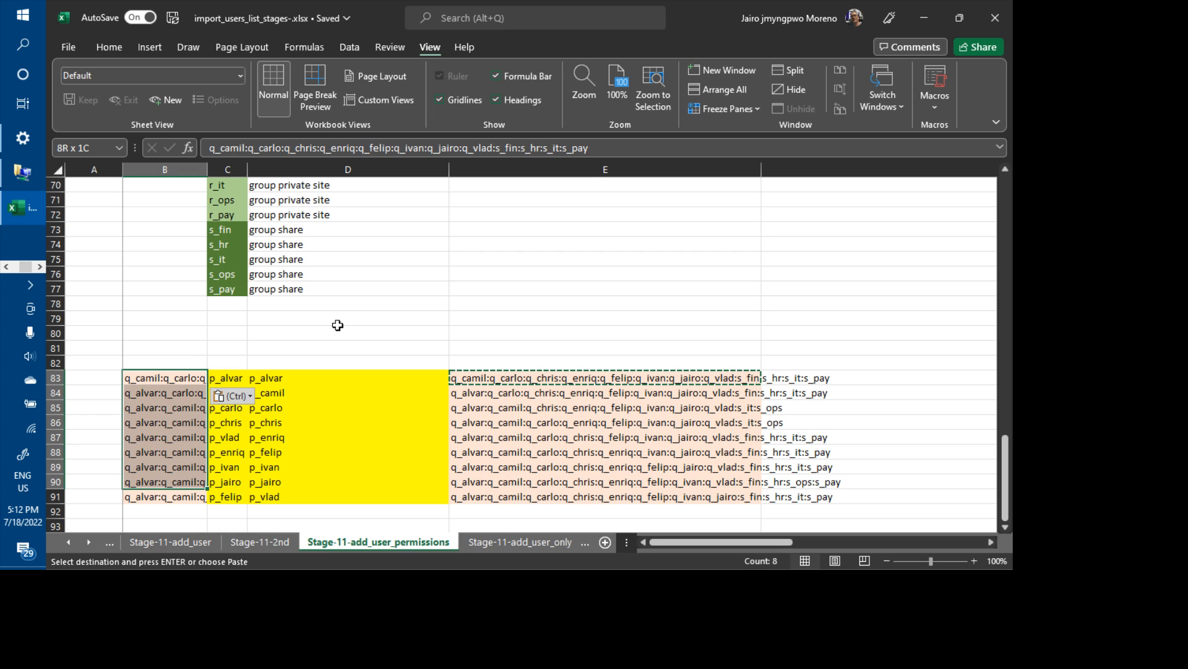
{"action": "key", "text": "shift+Down"}
{"action": "key", "text": "ctrl+c"}
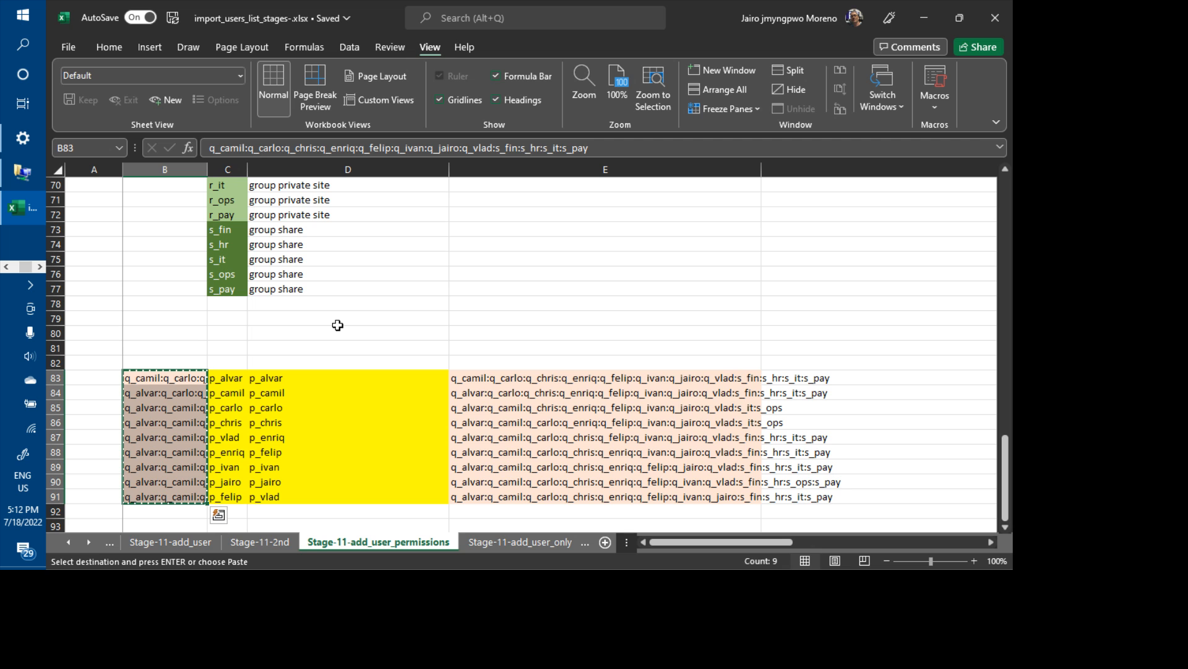
- Autofit the width of column E and paste the reordered lists over the readonly entries in E2:E10
{"action": "scroll", "coordinate": [337, 325], "scroll_direction": "up", "scroll_amount": 8}
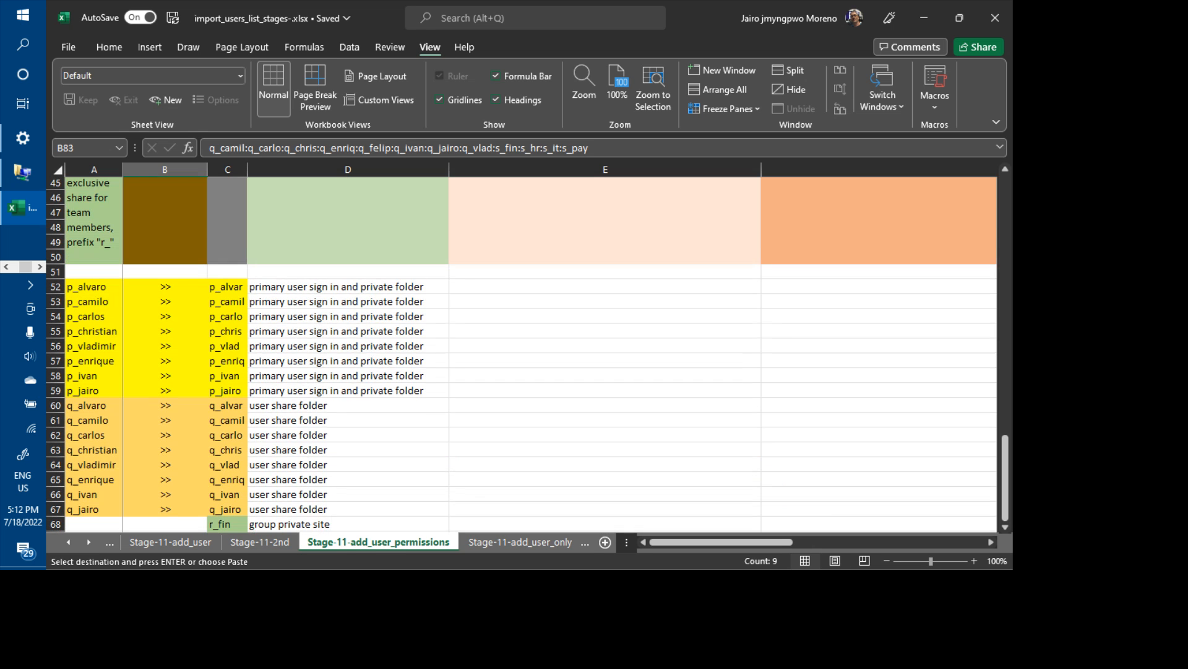
{"action": "scroll", "coordinate": [338, 325], "scroll_direction": "up", "scroll_amount": 15}
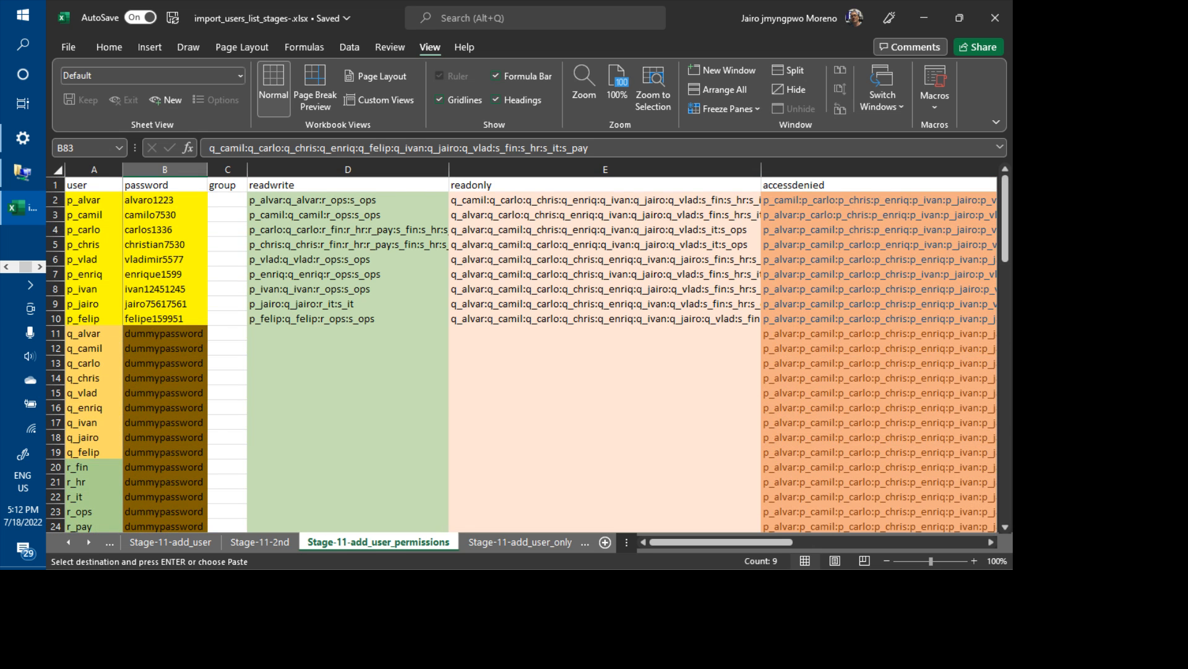
{"action": "left_click", "coordinate": [503, 203]}
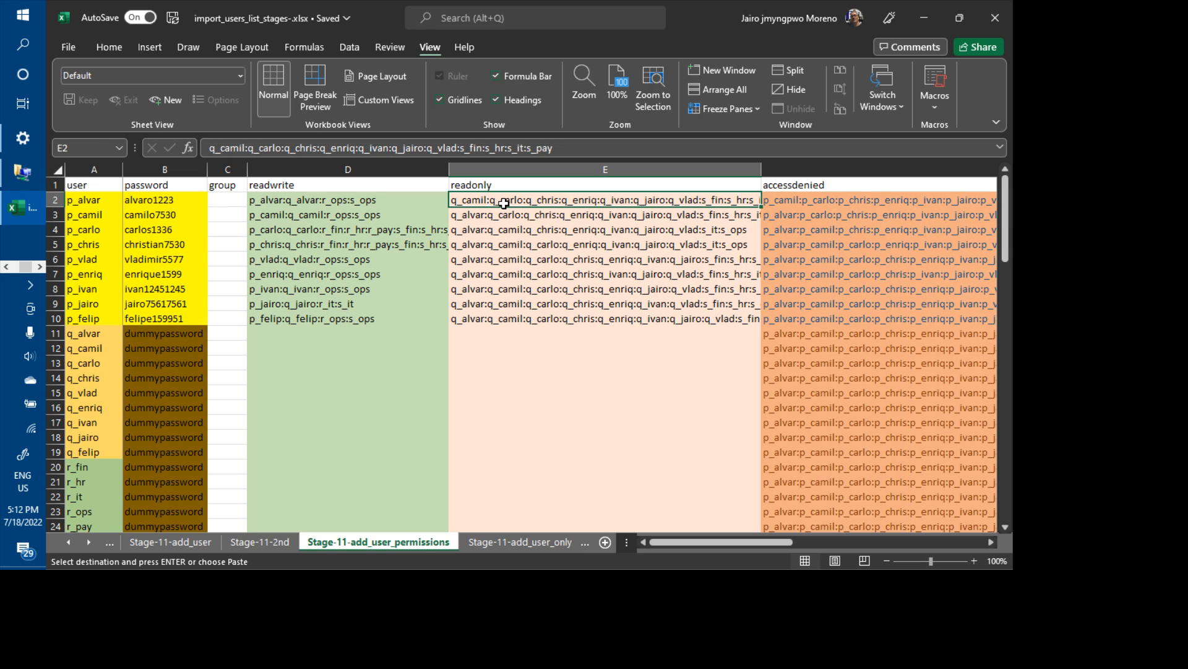
{"action": "double_click", "coordinate": [760, 172]}
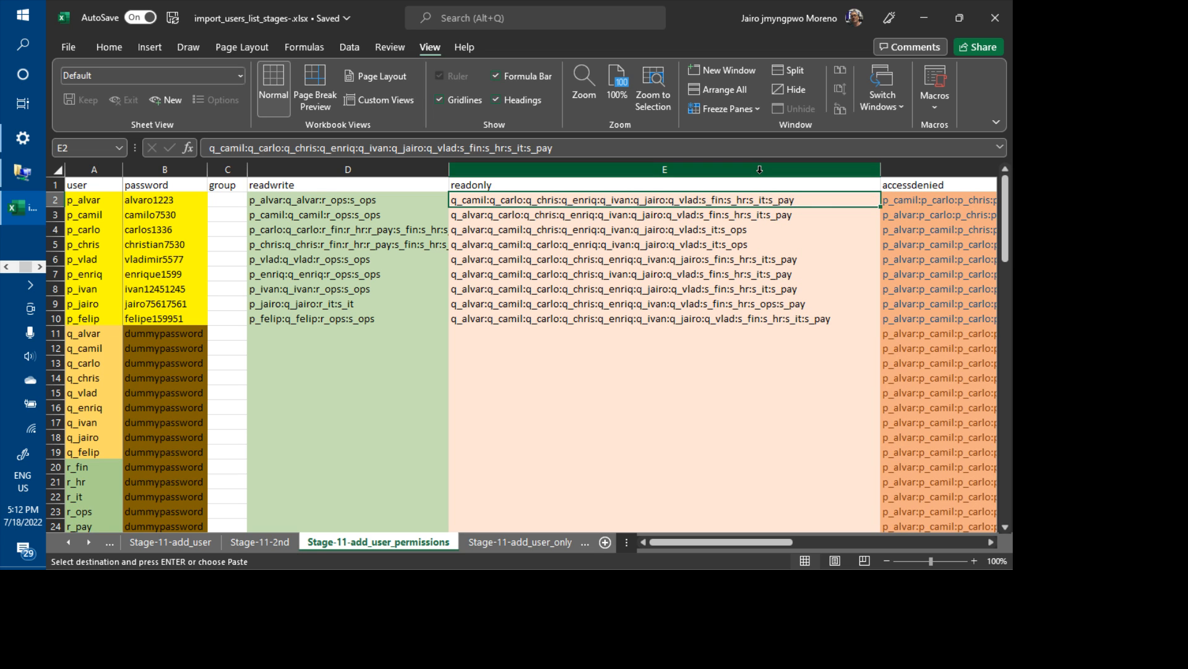
{"action": "key", "text": "ctrl+v"}
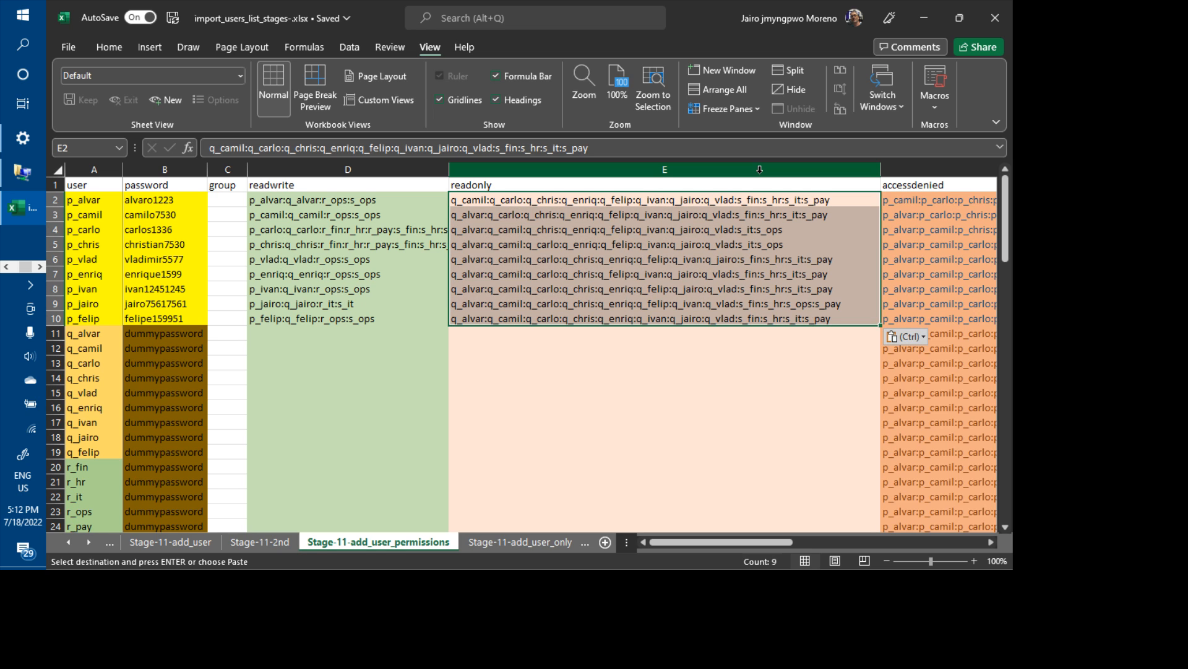
{"action": "key", "text": "ctrl"}
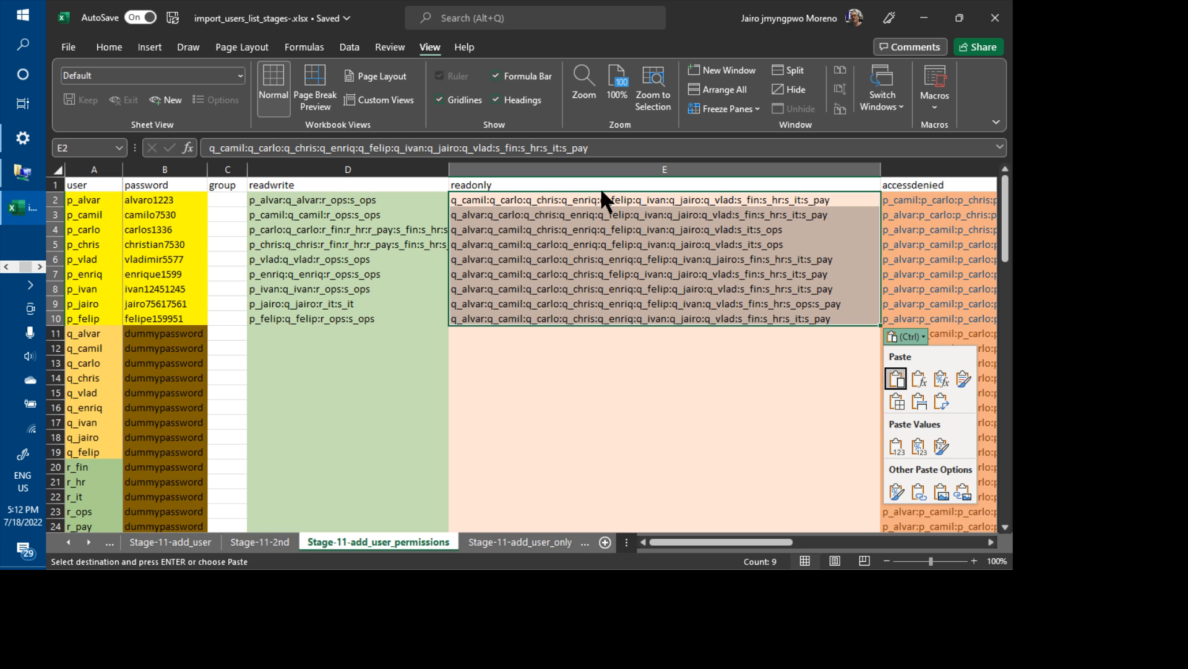
- Copy all user rows across every column, range A2:G29 of the Stage-11-add_user_permissions sheet
{"action": "key", "text": "Escape"}
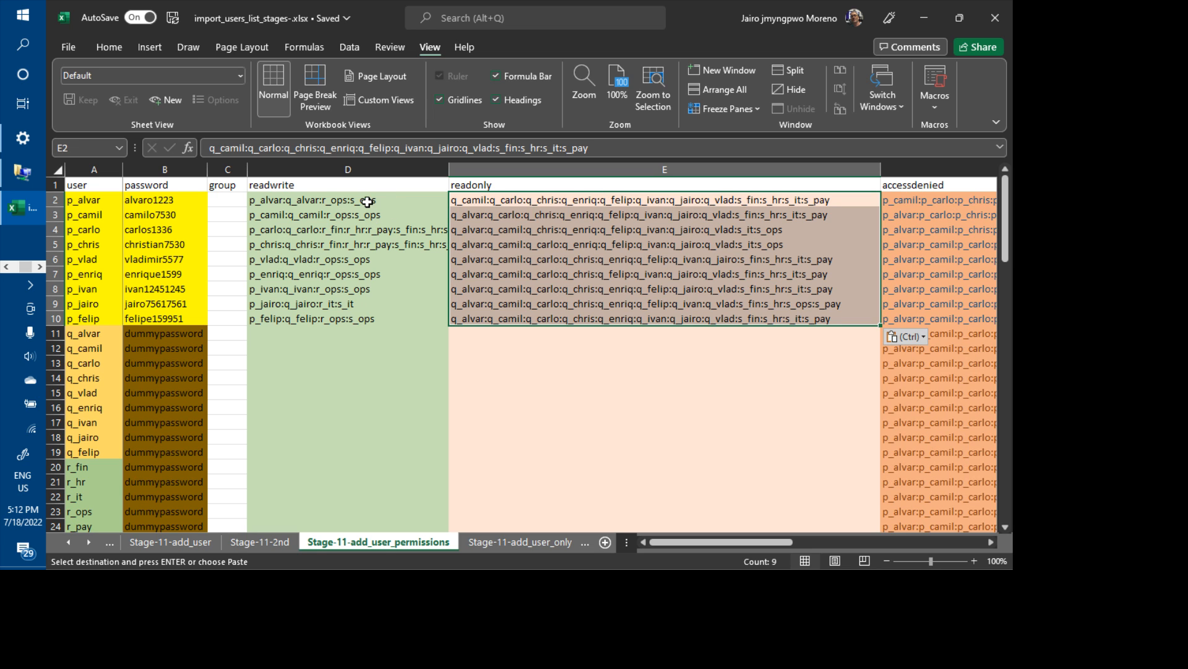
{"action": "left_click", "coordinate": [367, 202]}
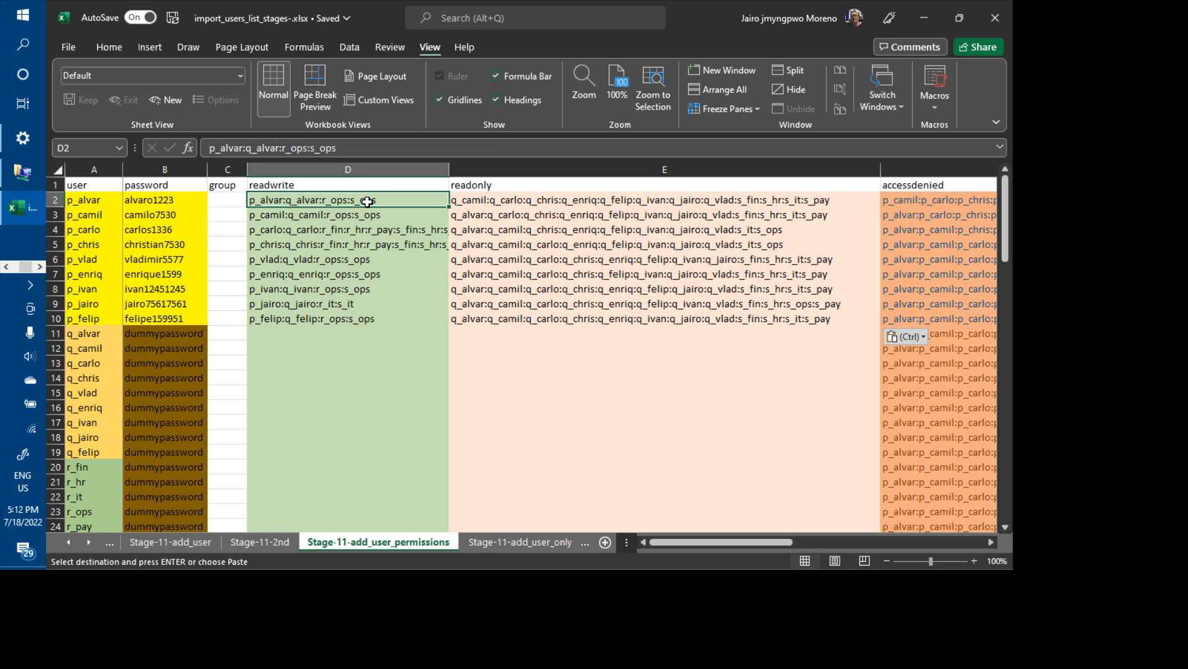
{"action": "key", "text": "Left"}
{"action": "key", "text": "Left"}
{"action": "key", "text": "Left"}
{"action": "key", "text": "shift+Down"}
{"action": "key", "text": "shift+Down"}
{"action": "key", "text": "shift+Down"}
{"action": "key", "text": "shift+Down"}
{"action": "key", "text": "shift+Down"}
{"action": "key", "text": "shift+Down"}
{"action": "key", "text": "shift+Down"}
{"action": "key", "text": "shift+Down"}
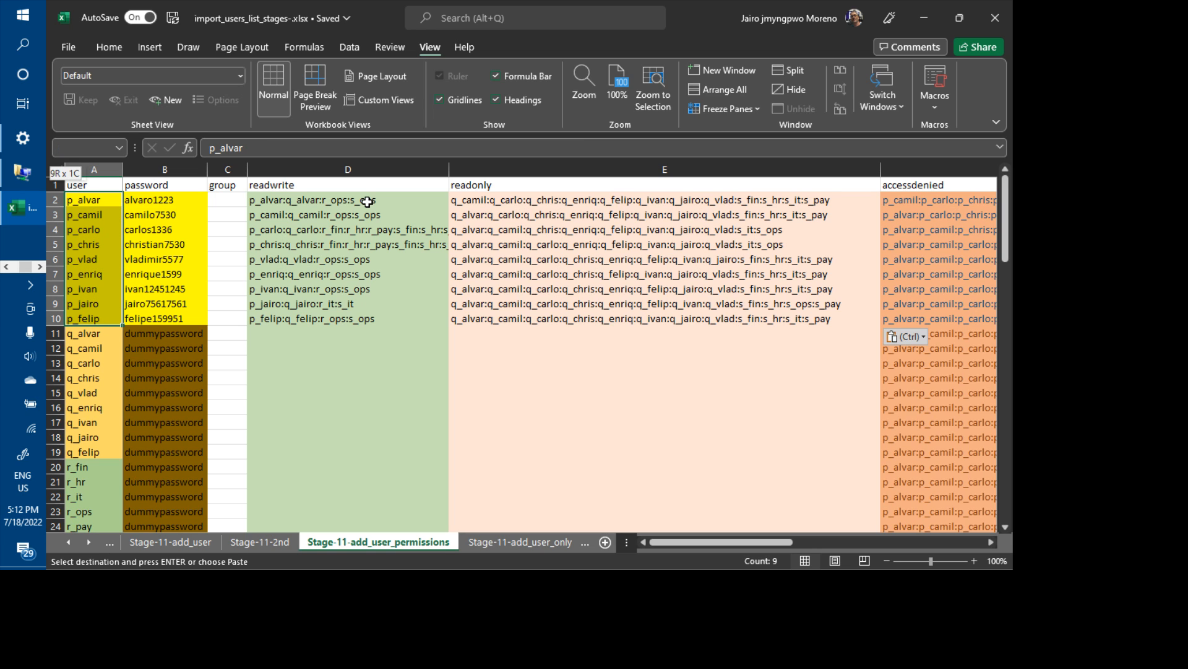
{"action": "key", "text": "shift+Down"}
{"action": "key", "text": "shift+Down"}
{"action": "key", "text": "shift+Down"}
{"action": "key", "text": "shift+Down"}
{"action": "key", "text": "shift+Down"}
{"action": "key", "text": "shift+Down"}
{"action": "key", "text": "shift+Down"}
{"action": "key", "text": "shift+Down"}
{"action": "key", "text": "shift+Down"}
{"action": "key", "text": "shift+Down"}
{"action": "key", "text": "shift+Down"}
{"action": "key", "text": "shift+Down"}
{"action": "key", "text": "shift+Down"}
{"action": "key", "text": "shift+Down"}
{"action": "key", "text": "shift+Down"}
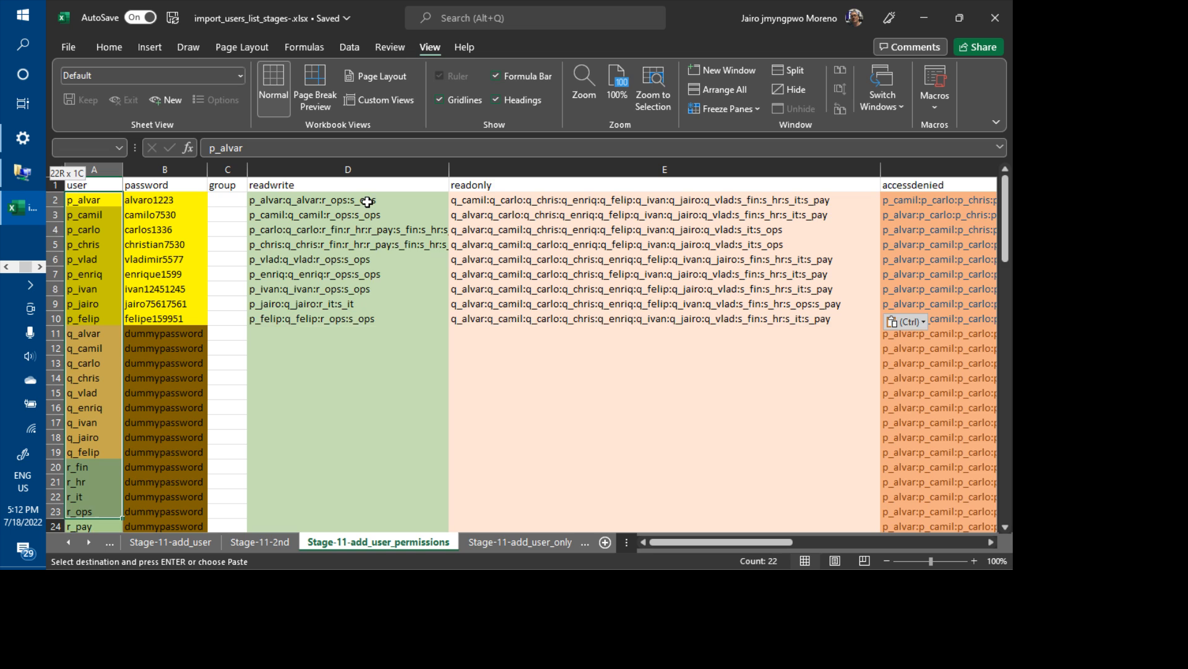
{"action": "key", "text": "shift+Down"}
{"action": "key", "text": "shift+Down"}
{"action": "key", "text": "shift+Down"}
{"action": "key", "text": "shift+Down"}
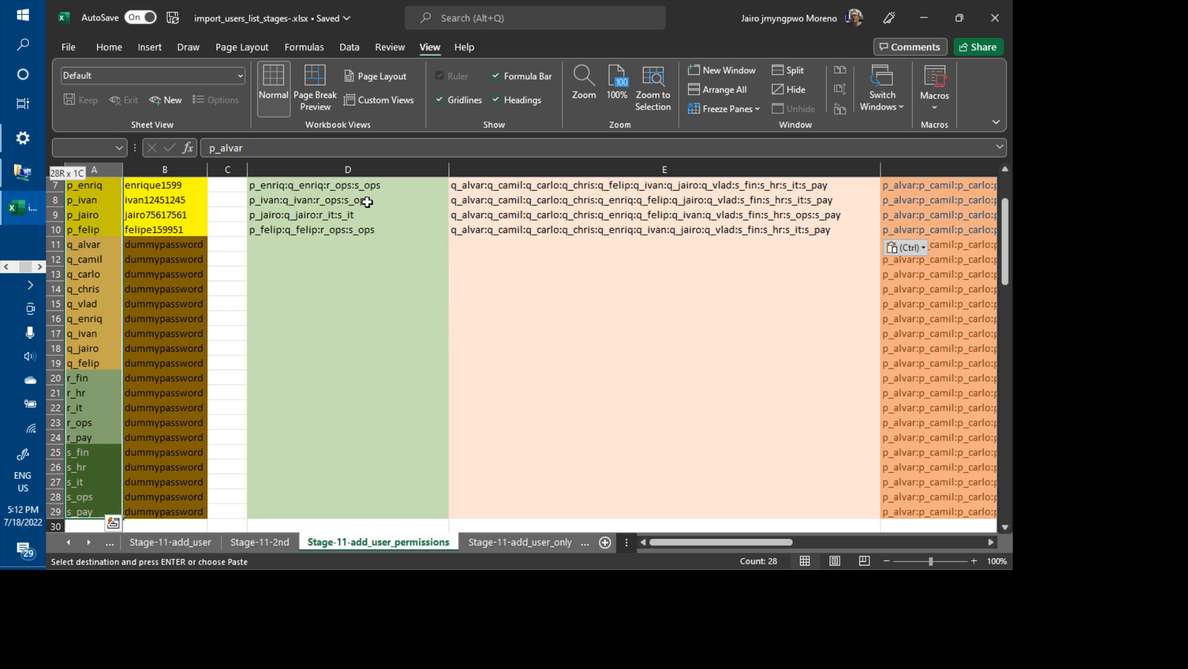
{"action": "key", "text": "shift+Right"}
{"action": "key", "text": "shift+Right"}
{"action": "key", "text": "shift+Right"}
{"action": "key", "text": "shift+Right"}
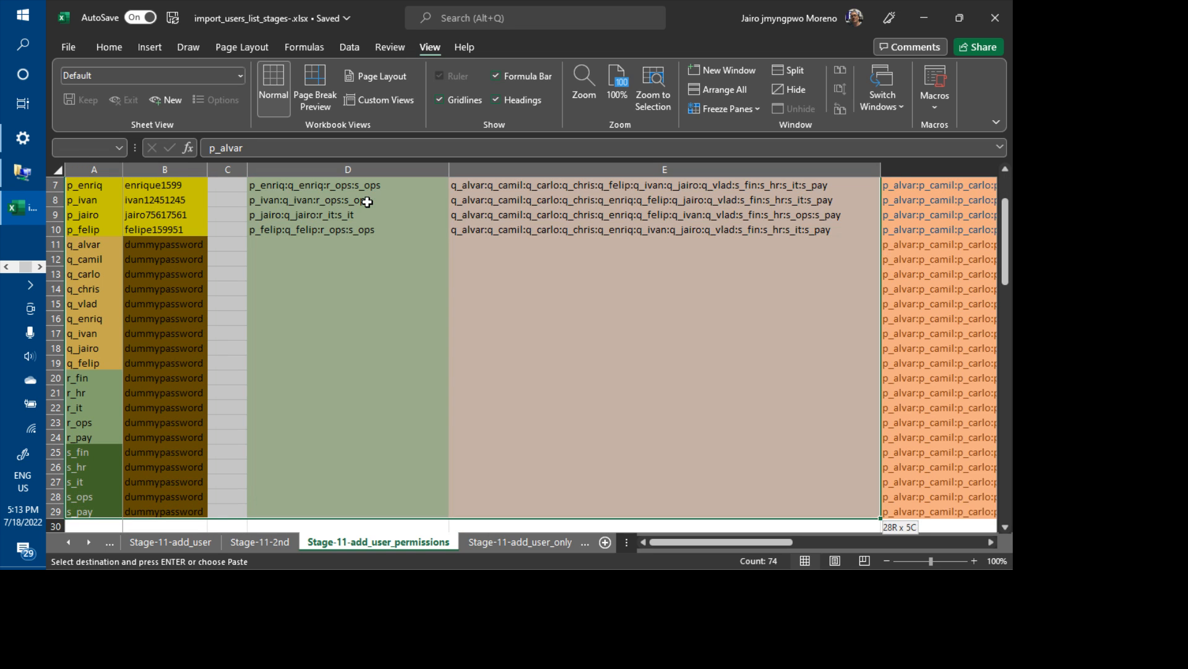
{"action": "key", "text": "shift+Right"}
{"action": "key", "text": "shift+Right"}
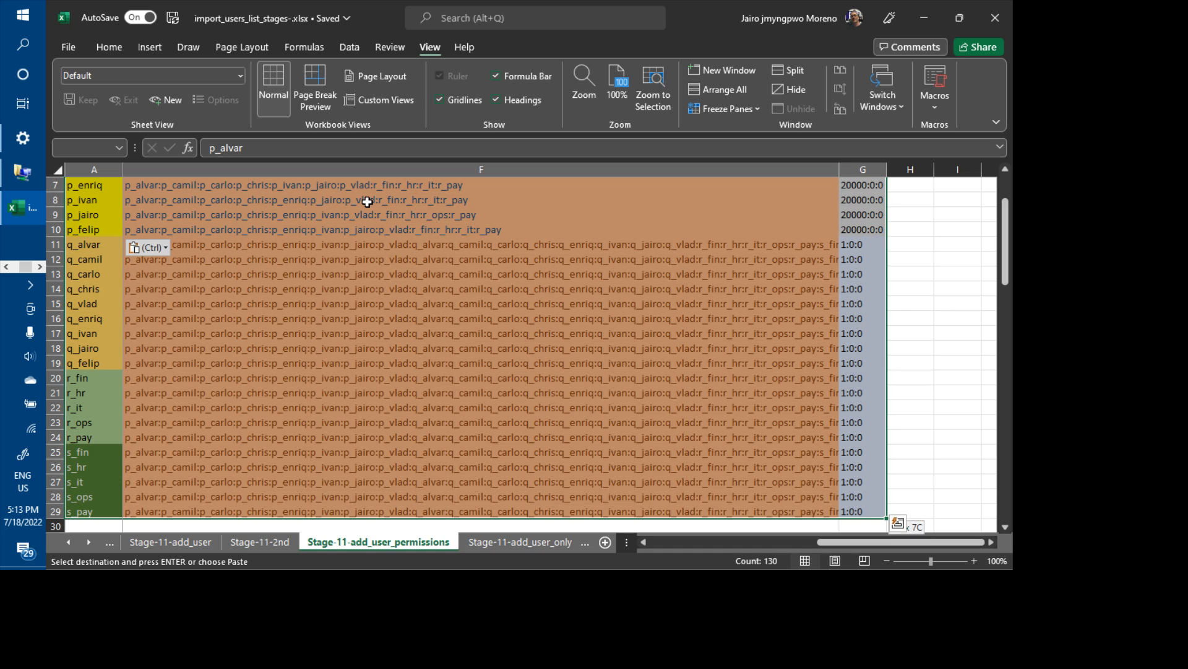
{"action": "key", "text": "ctrl+c"}
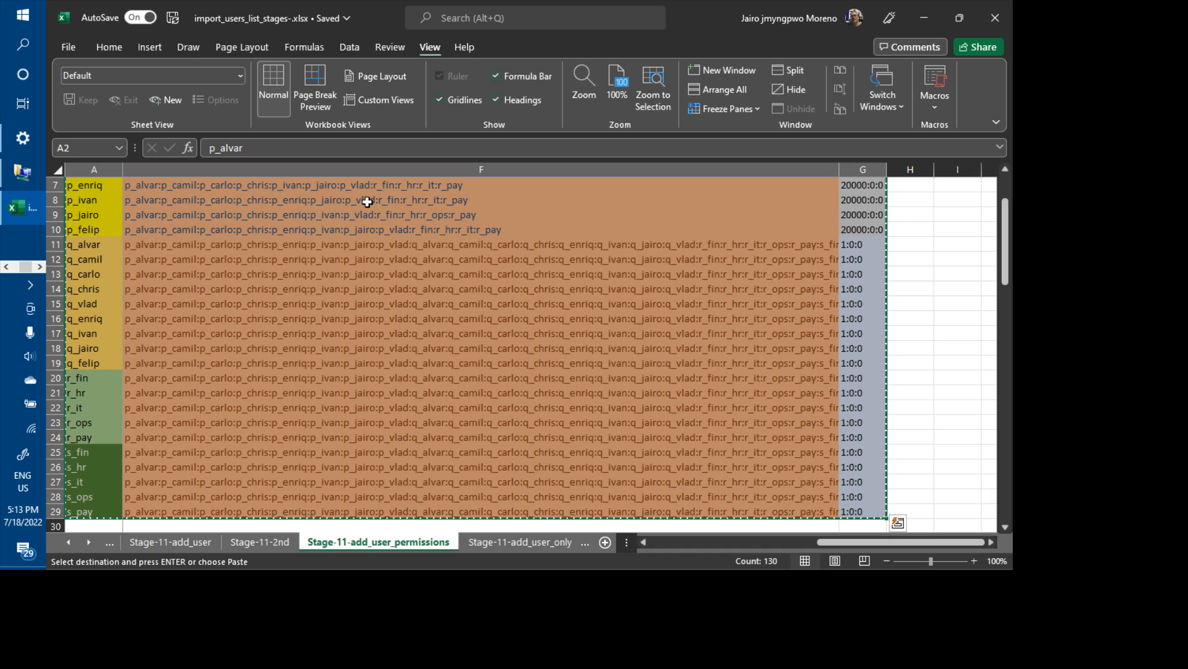
- Switch to Stage-11-add_user-felip-only.txt in Notepad and replace its entire contents with the copied user rows
{"action": "key", "text": "alt+Tab"}
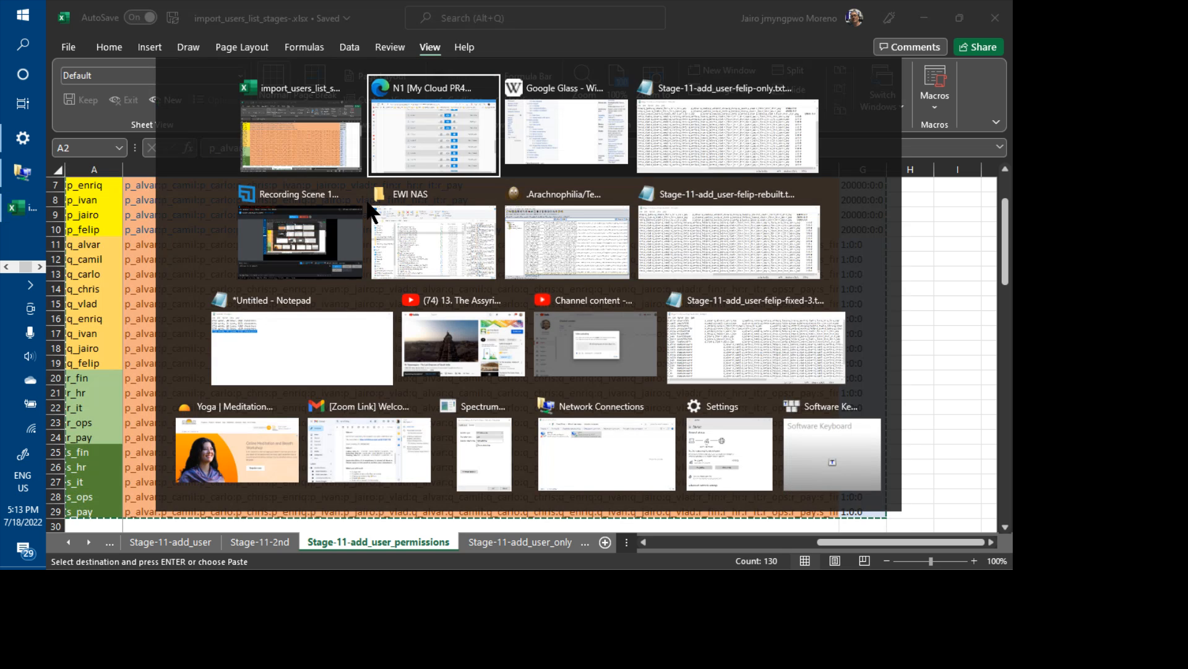
{"action": "key", "text": "alt+Tab"}
{"action": "key", "text": "alt+Tab"}
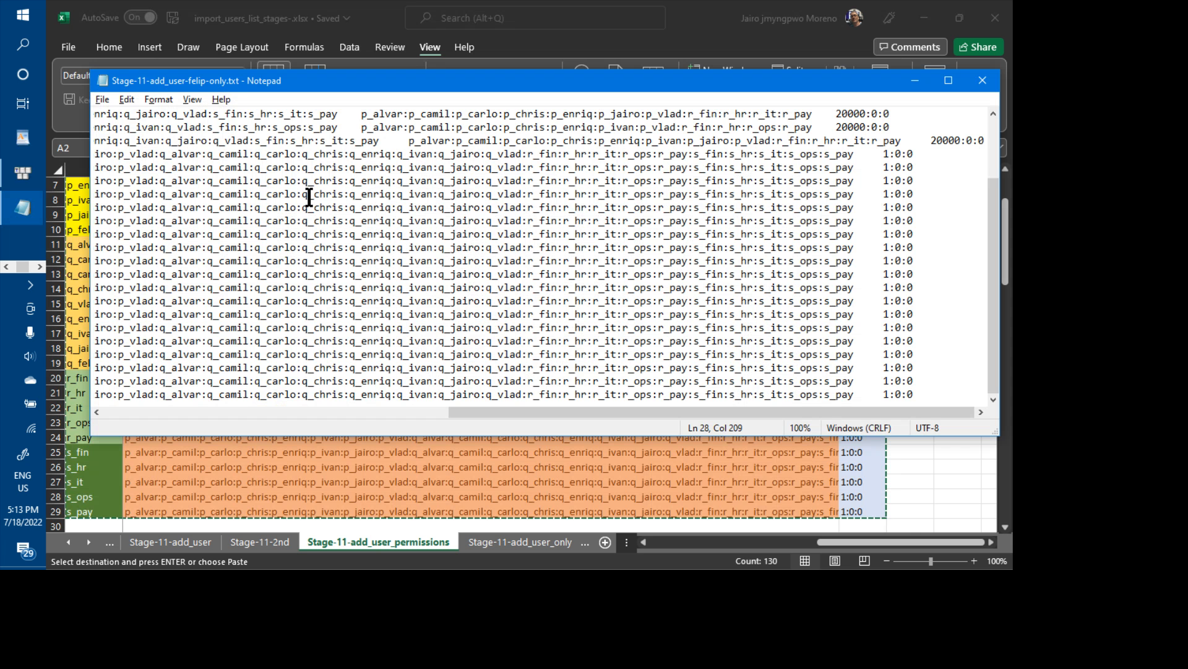
{"action": "key", "text": "ctrl+a"}
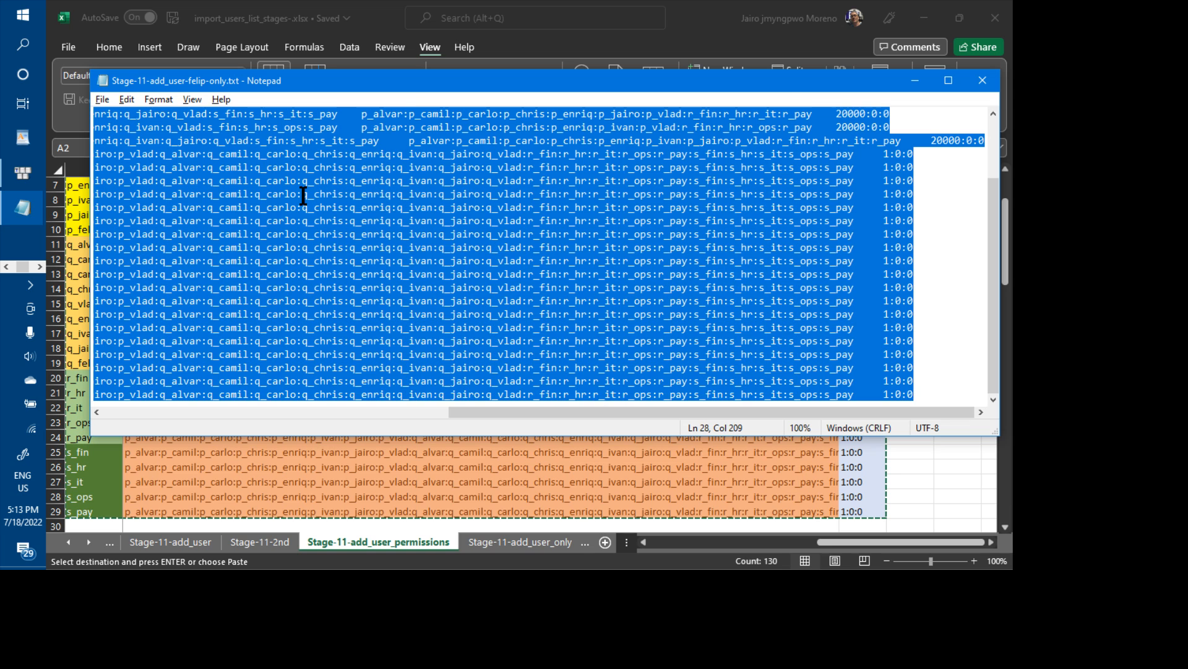
{"action": "key", "text": "ctrl+v"}
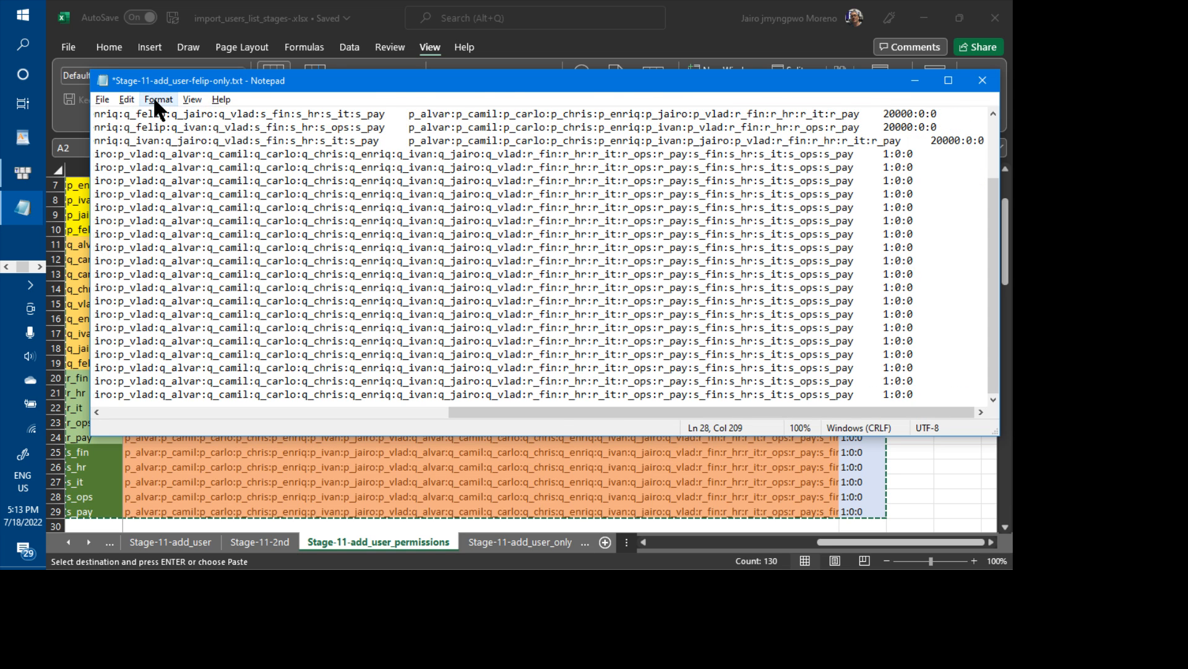
- Save the text file under the new name Stage-11-add_user-felip-permissions.txt in the EWI NAS folder
{"action": "left_click", "coordinate": [102, 99]}
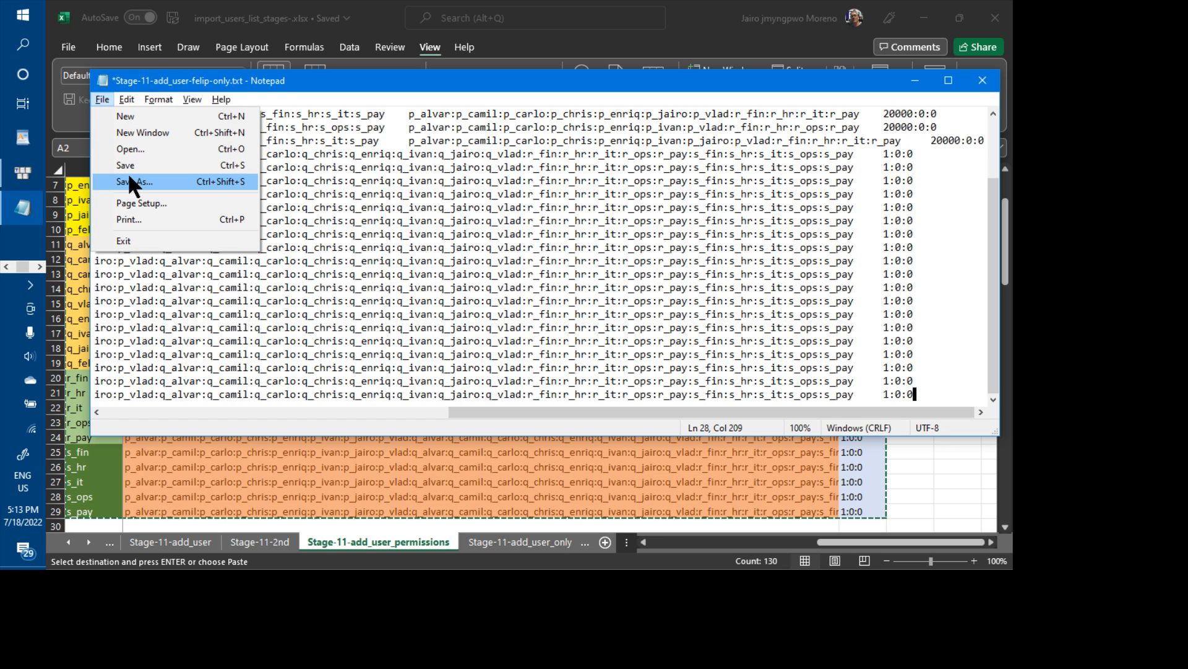
{"action": "left_click", "coordinate": [130, 181]}
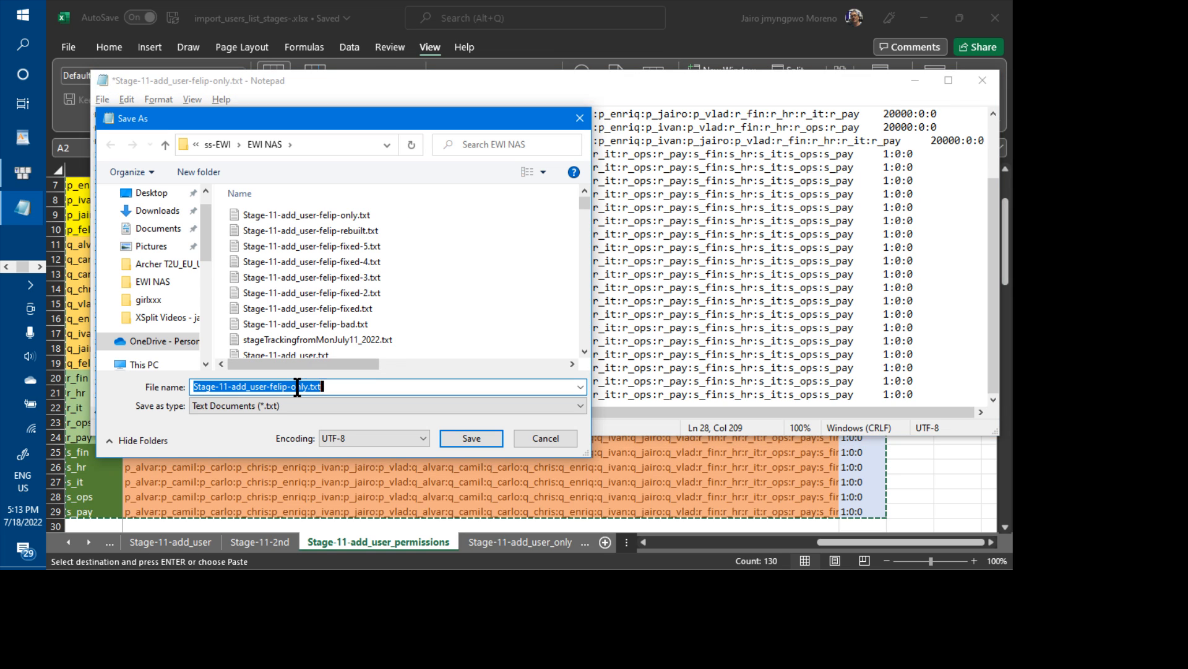
{"action": "double_click", "coordinate": [297, 386]}
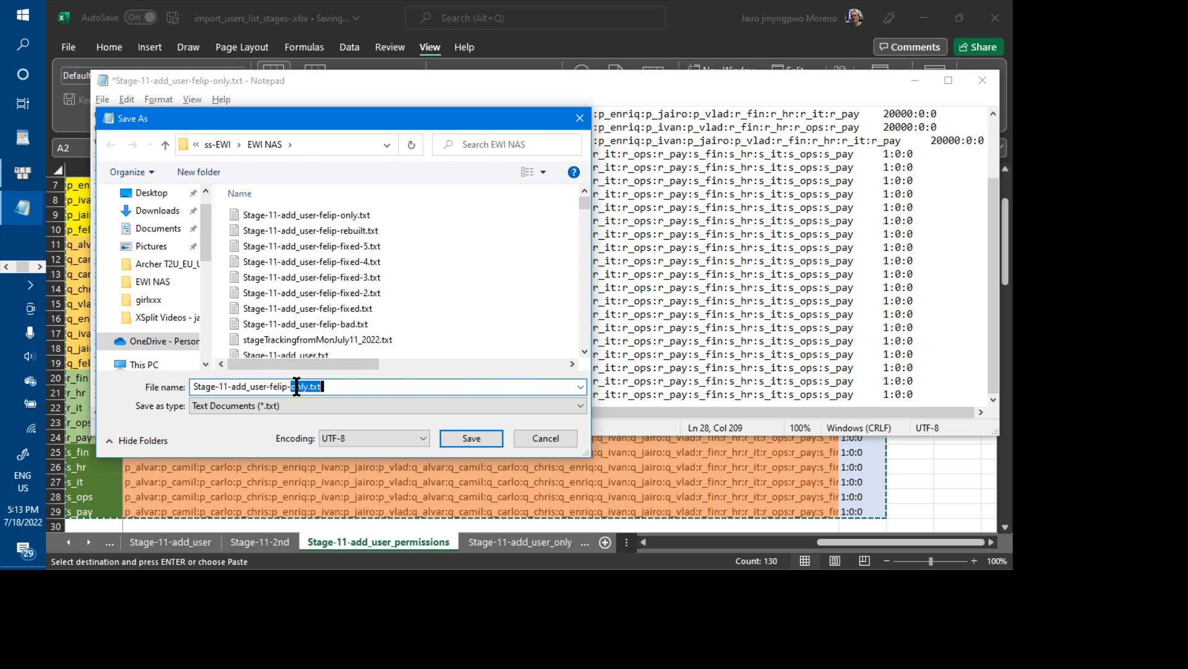
{"action": "type", "text": "permissions"}
{"action": "key", "text": "Return"}
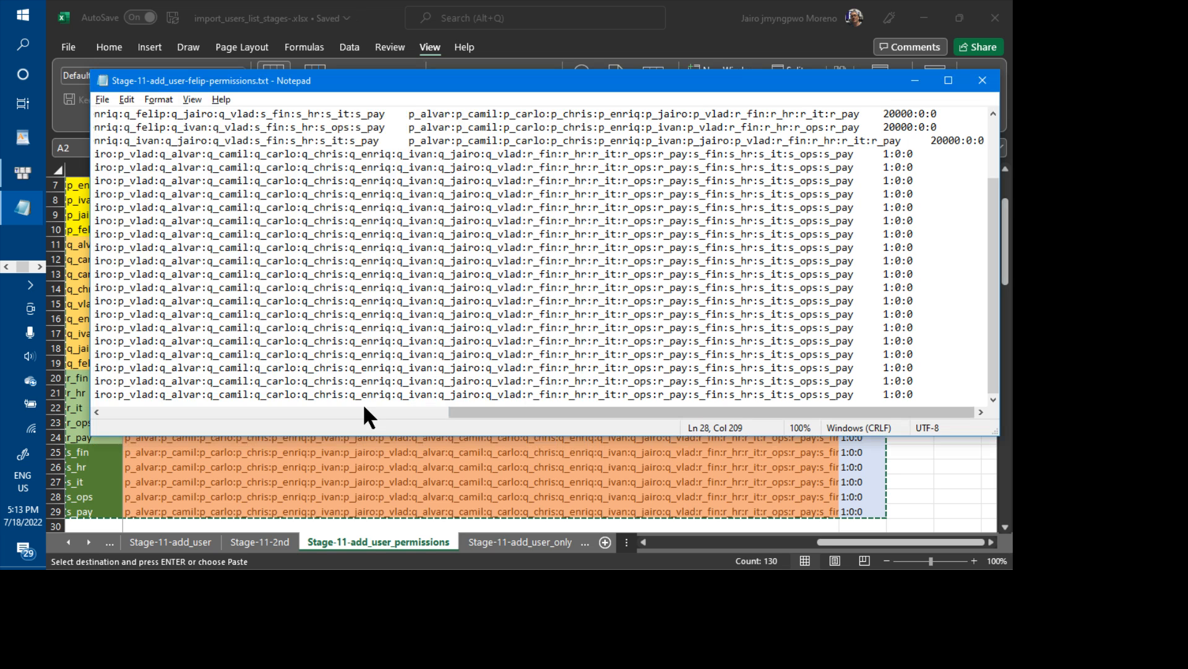
- Switch to the My Cloud PR4100 dashboard in Edge and open its Users page
{"action": "key", "text": "alt+Tab"}
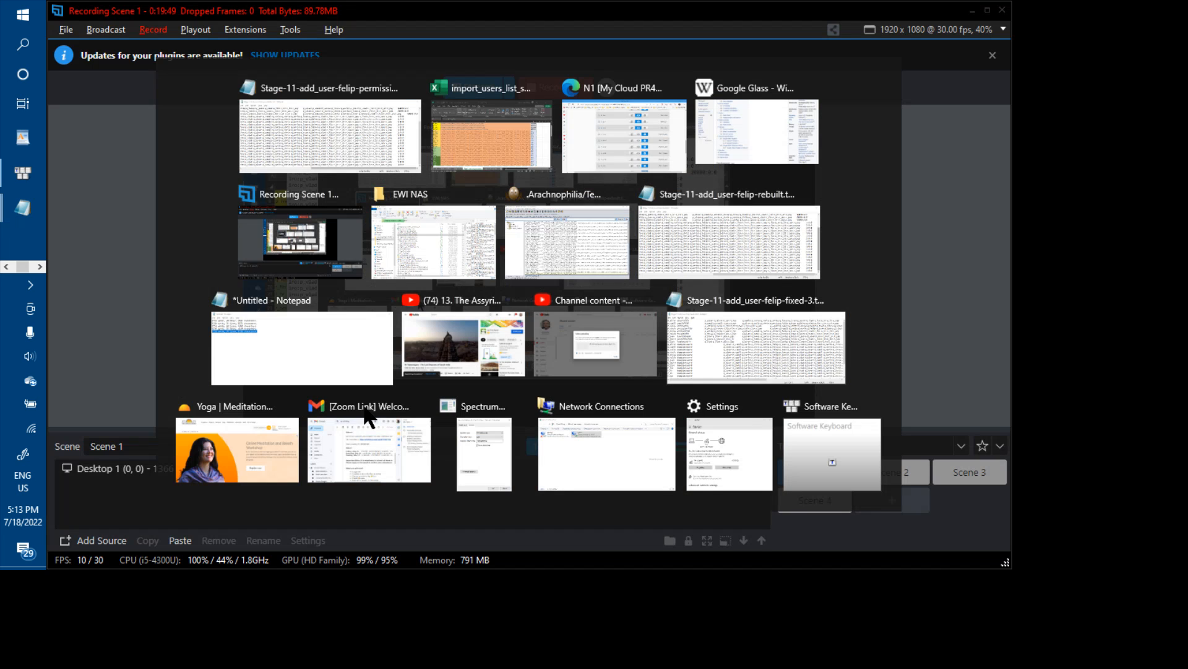
{"action": "key", "text": "alt+Tab"}
{"action": "key", "text": "alt+Tab"}
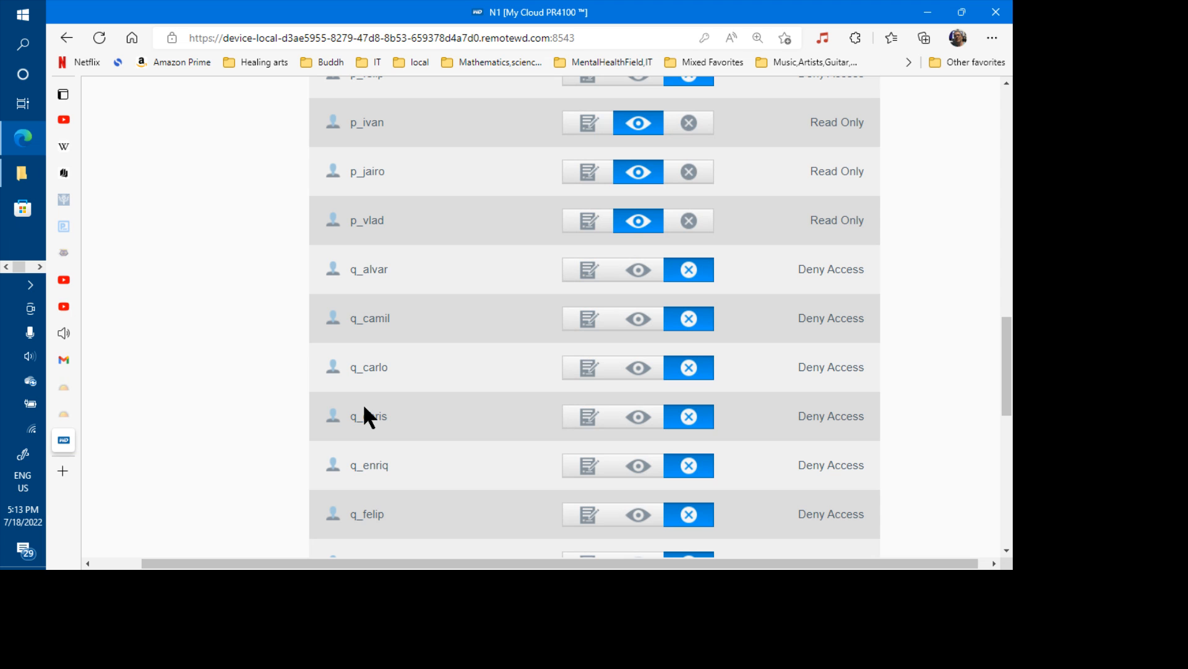
{"action": "key", "text": "Home"}
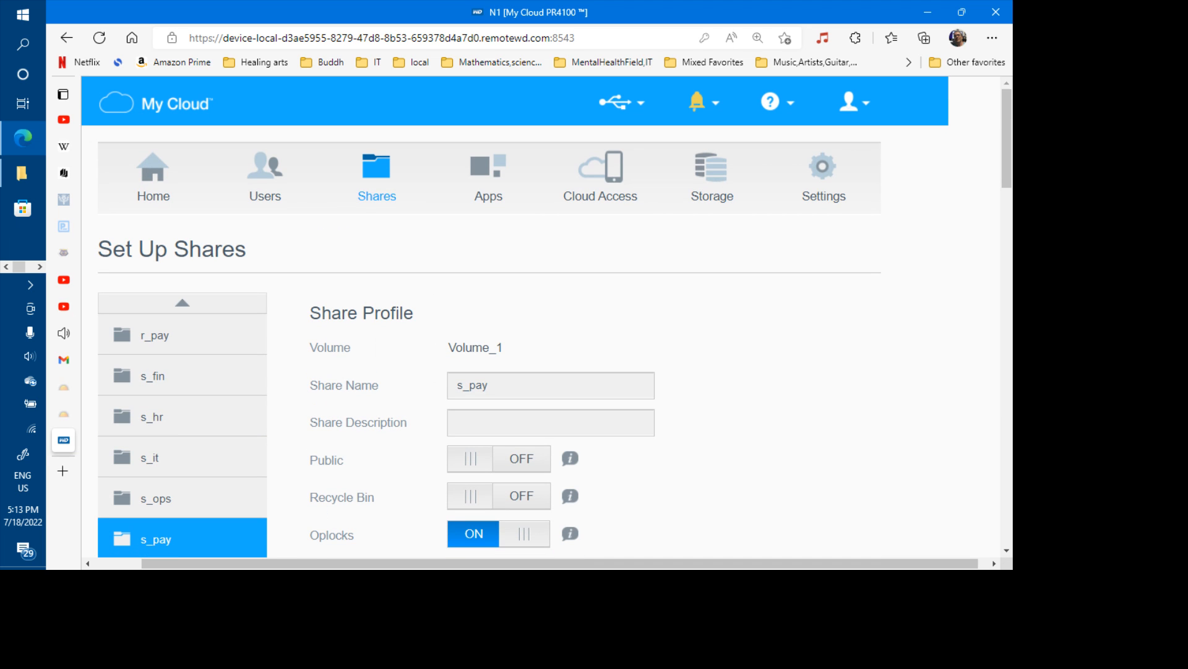
{"action": "scroll", "coordinate": [333, 293], "scroll_direction": "down", "scroll_amount": 2}
{"action": "scroll", "coordinate": [333, 293], "scroll_direction": "up", "scroll_amount": 2}
{"action": "left_click", "coordinate": [266, 186]}
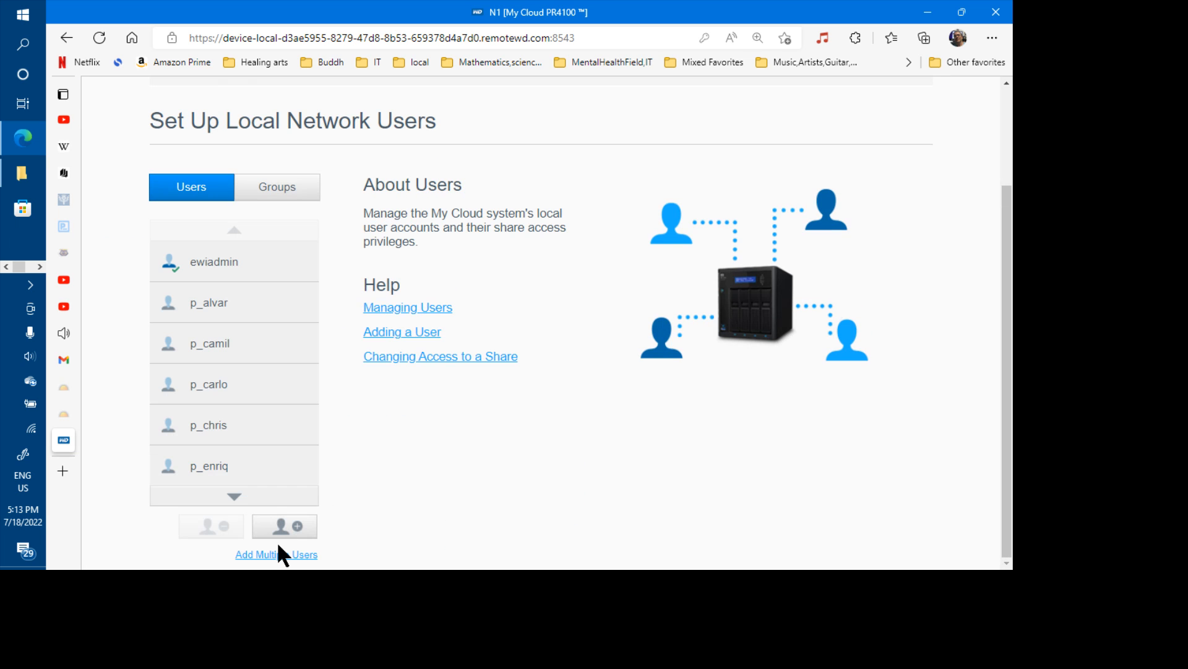
- Import multiple users from Stage-11-add_user-felip-permissions.txt with Overwrite Duplicate Accounts enabled, and apply the import
{"action": "left_click", "coordinate": [279, 554]}
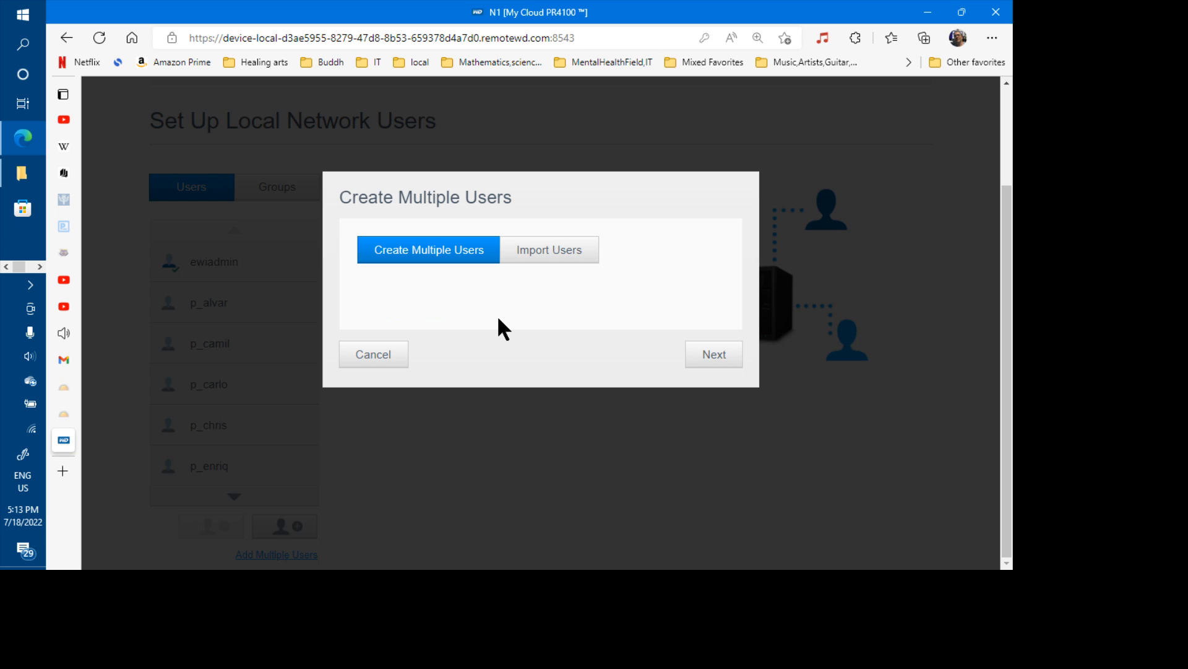
{"action": "left_click", "coordinate": [549, 249]}
{"action": "left_click", "coordinate": [711, 354]}
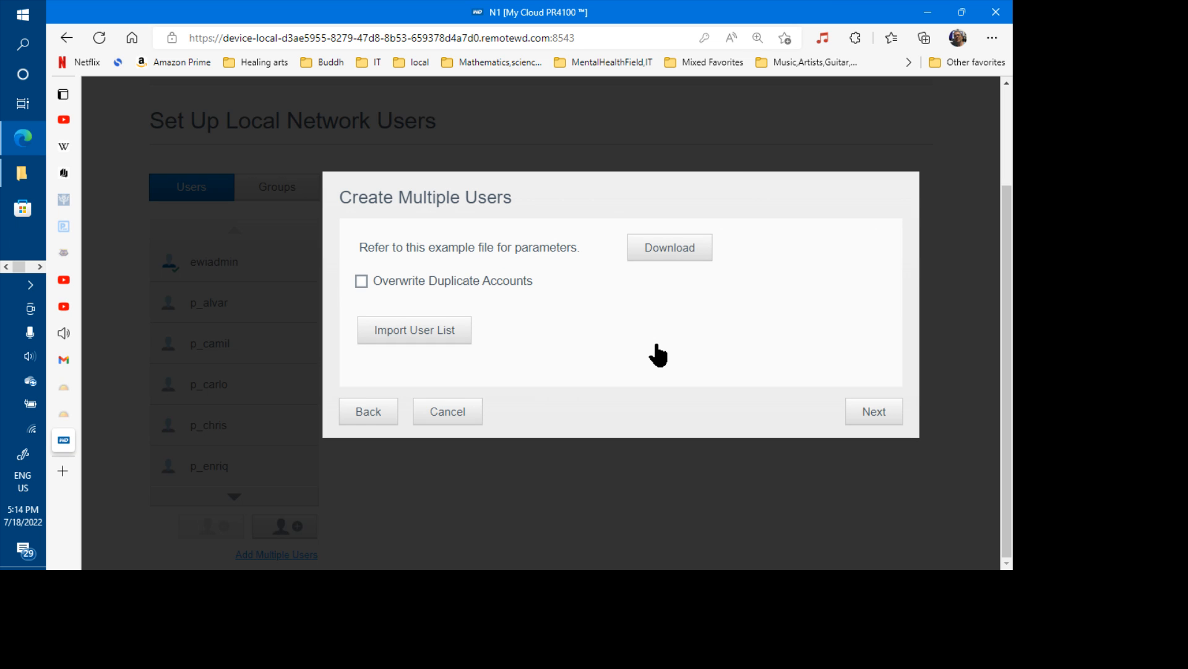
{"action": "left_click", "coordinate": [361, 281]}
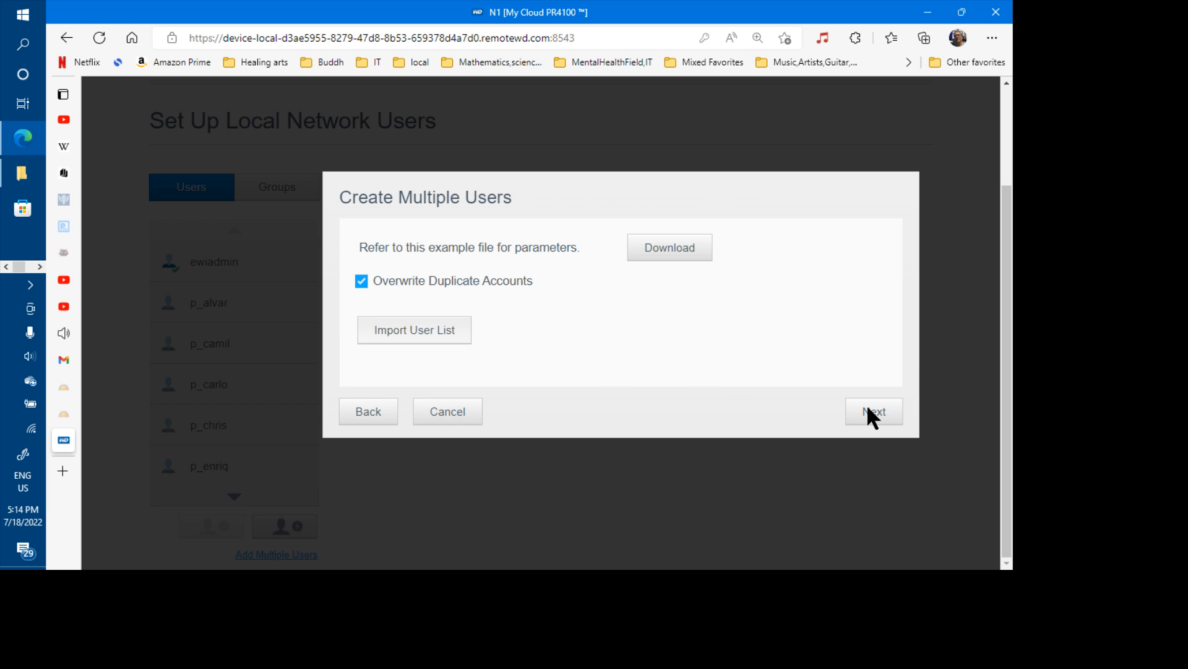
{"action": "left_click", "coordinate": [415, 329]}
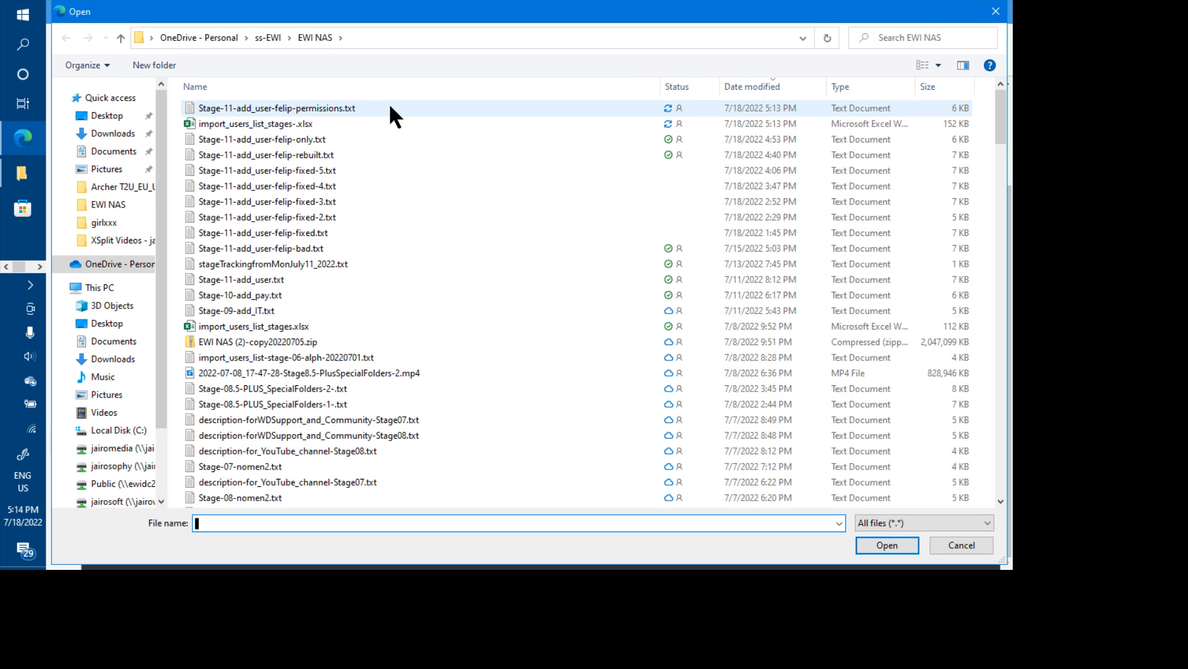
{"action": "double_click", "coordinate": [390, 105]}
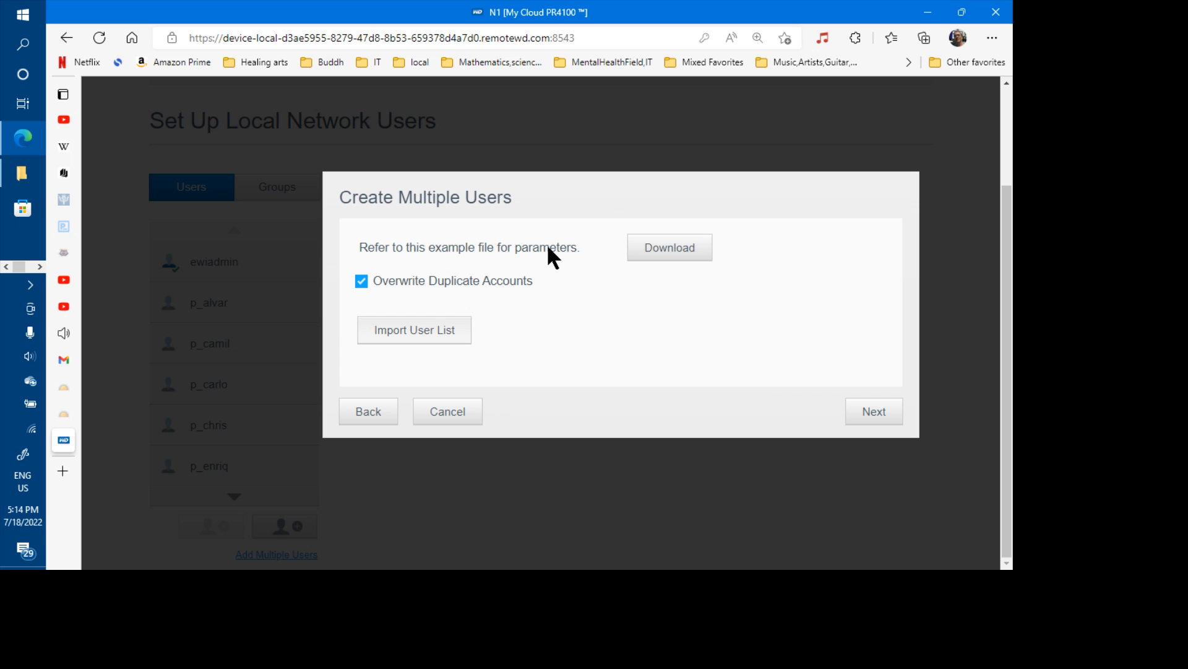
{"action": "left_click", "coordinate": [876, 424]}
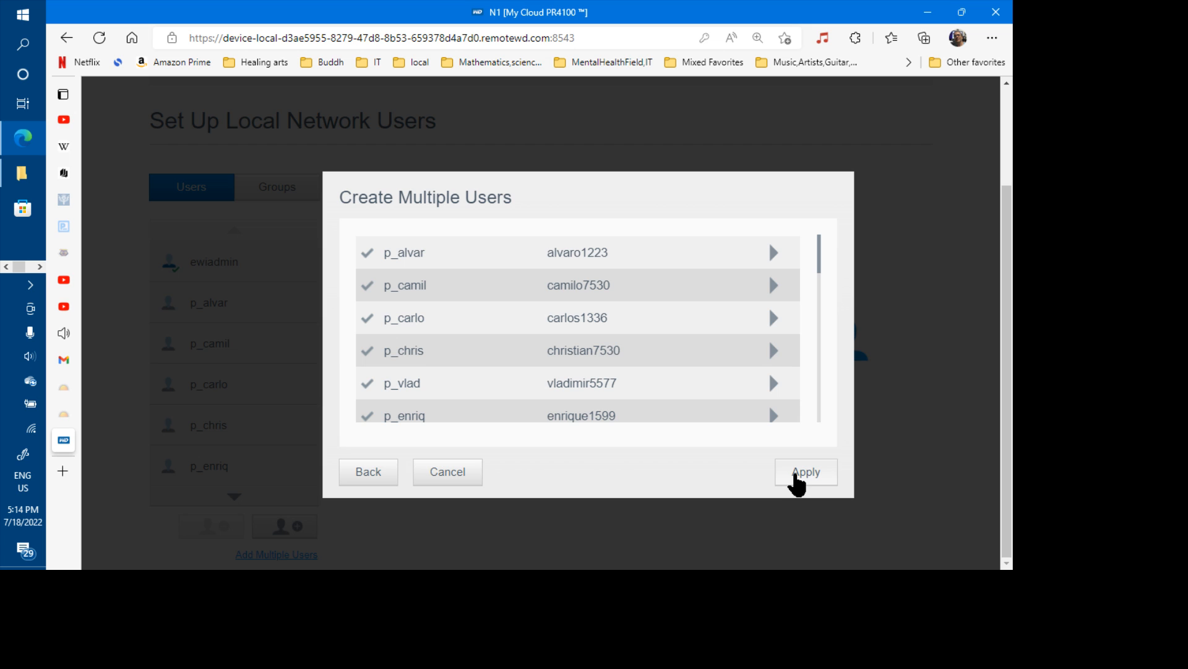
{"action": "left_click", "coordinate": [795, 475]}
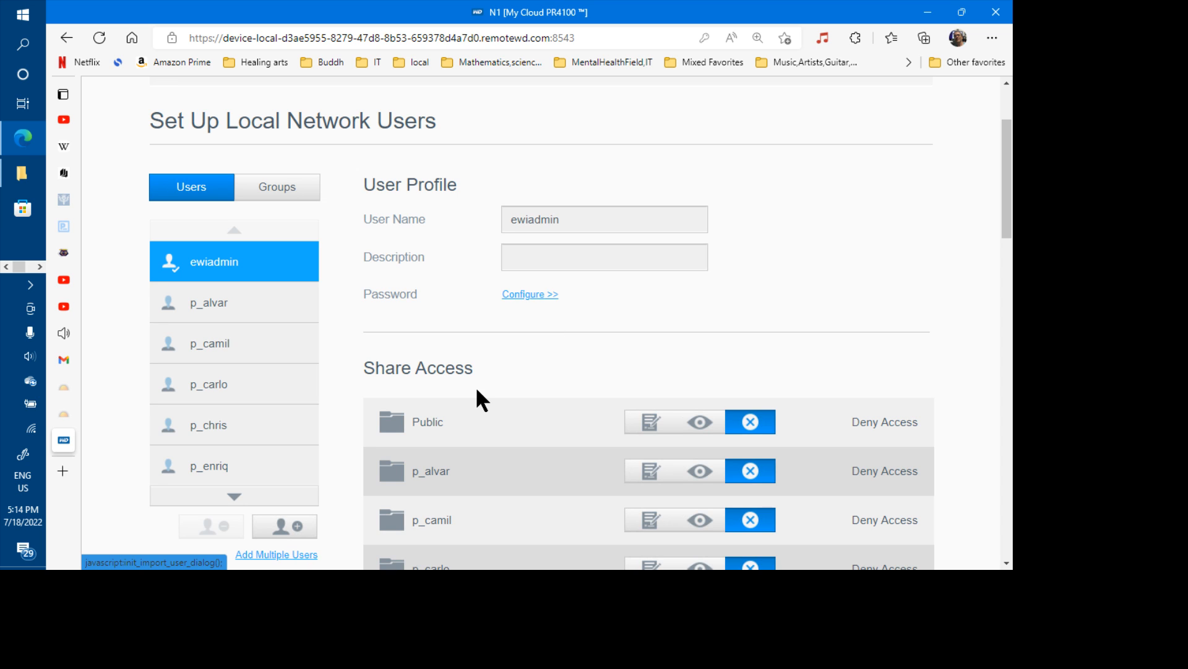
- Review the share access permissions of users p_alvar and p_camil across the share list
{"action": "left_click_drag", "start_coordinate": [265, 303], "coordinate": [357, 347]}
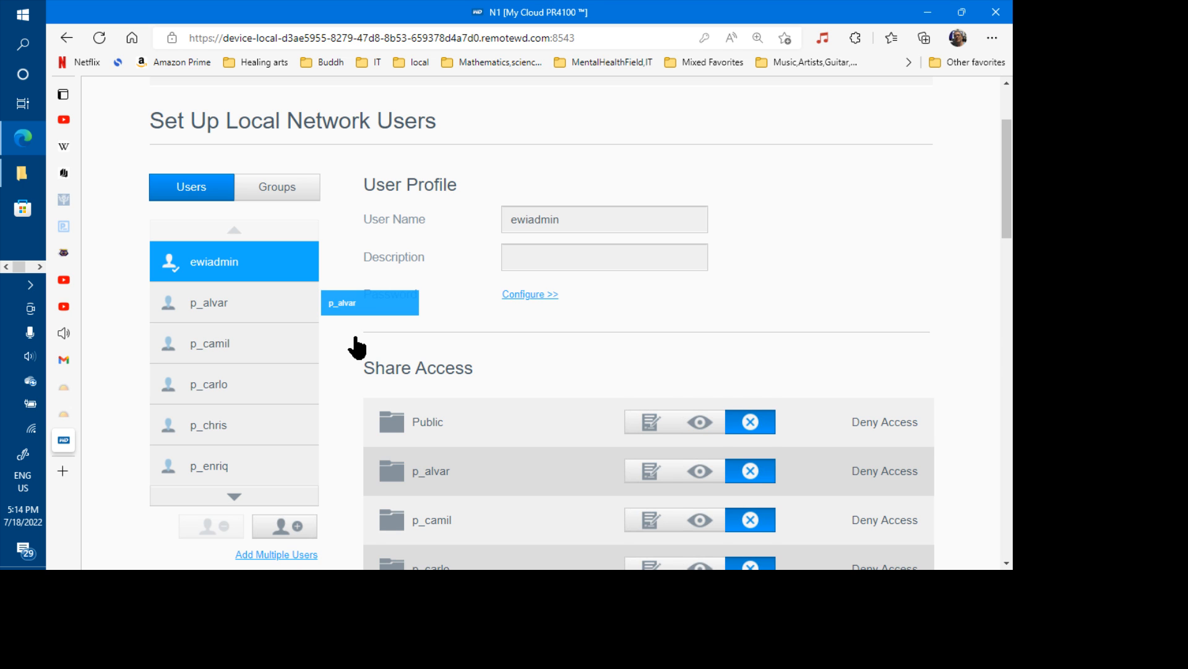
{"action": "scroll", "coordinate": [357, 347], "scroll_direction": "down", "scroll_amount": 8}
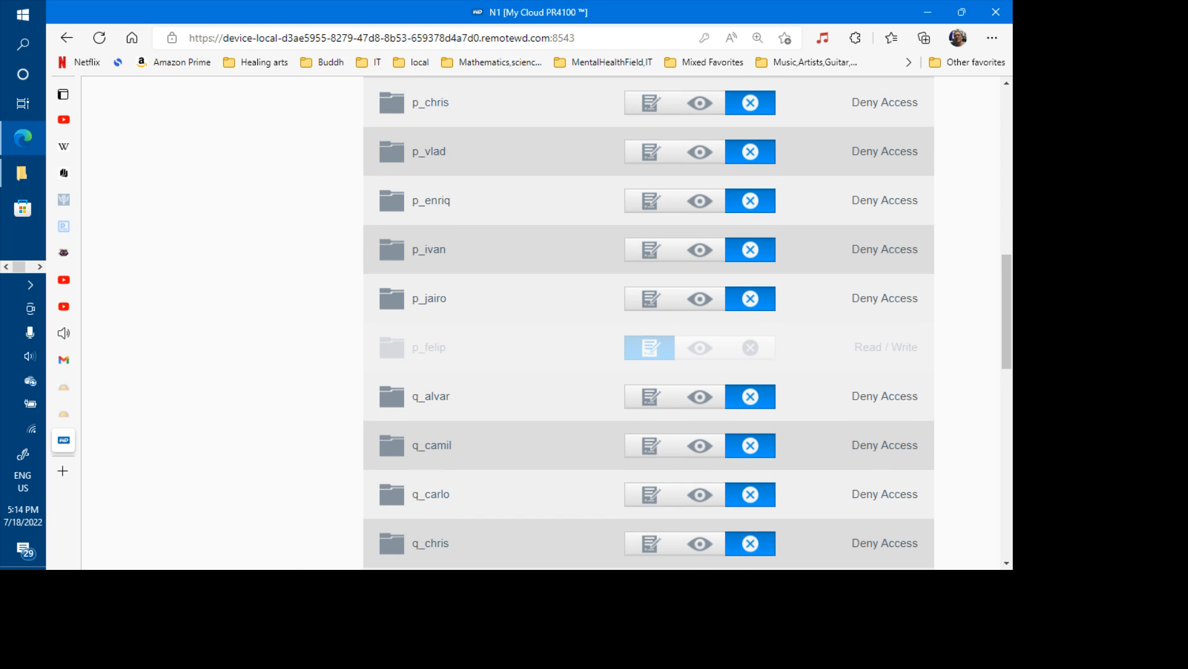
{"action": "scroll", "coordinate": [540, 361], "scroll_direction": "up", "scroll_amount": 2}
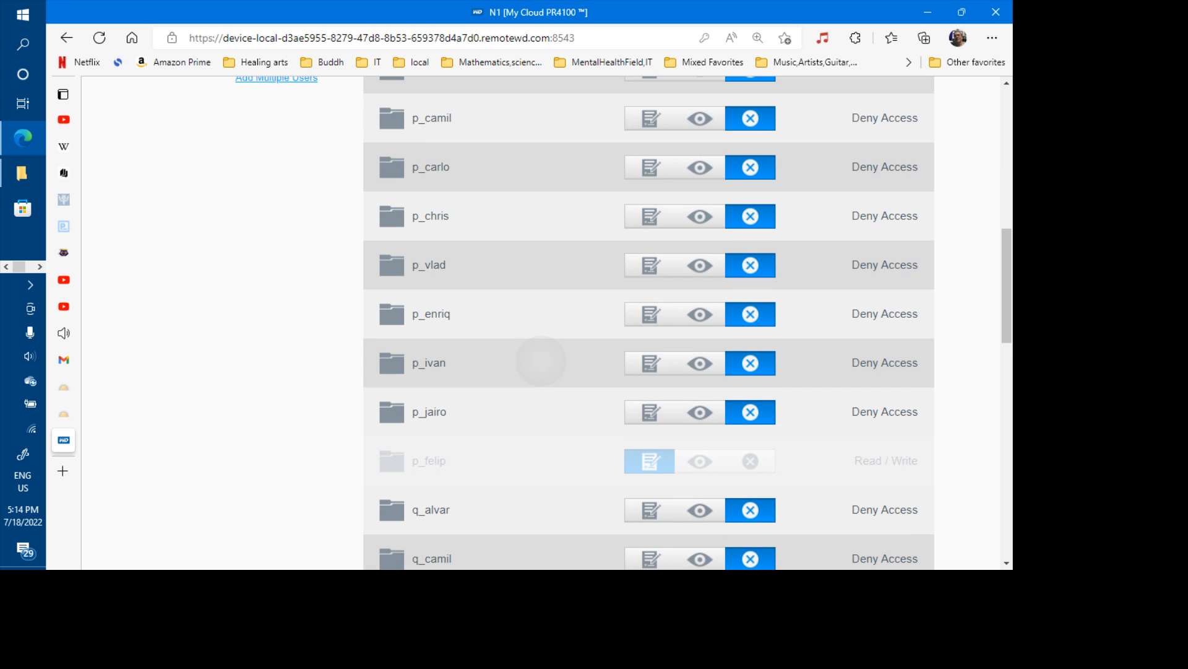
{"action": "scroll", "coordinate": [540, 361], "scroll_direction": "up", "scroll_amount": 7}
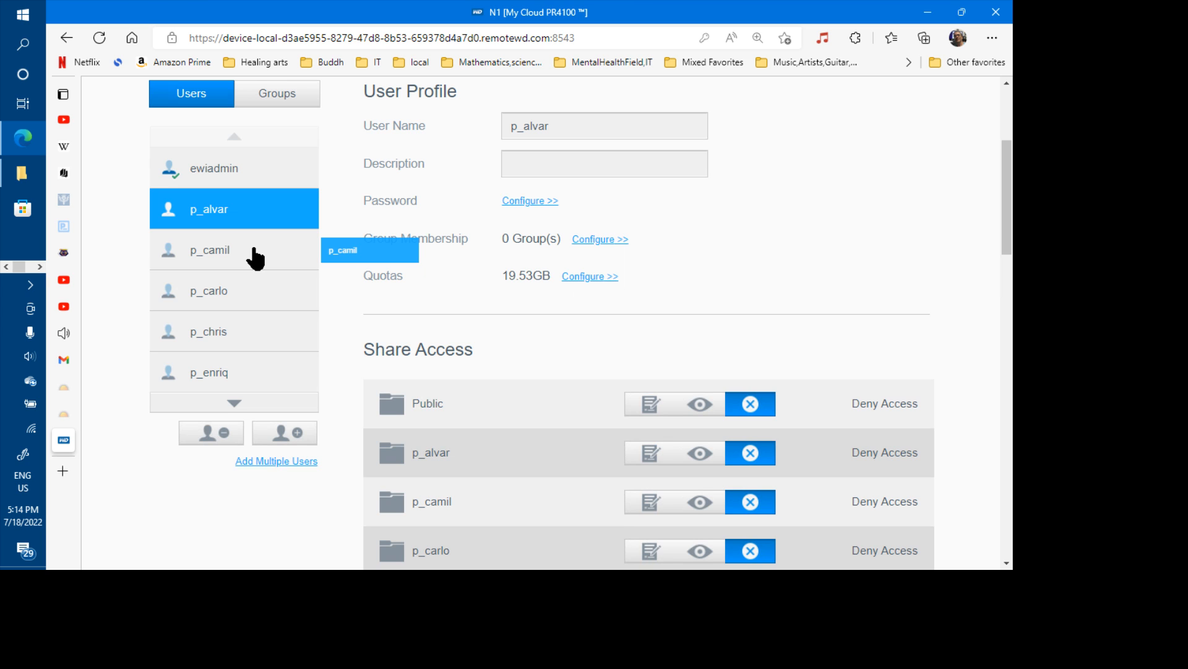
{"action": "scroll", "coordinate": [256, 257], "scroll_direction": "down", "scroll_amount": 10}
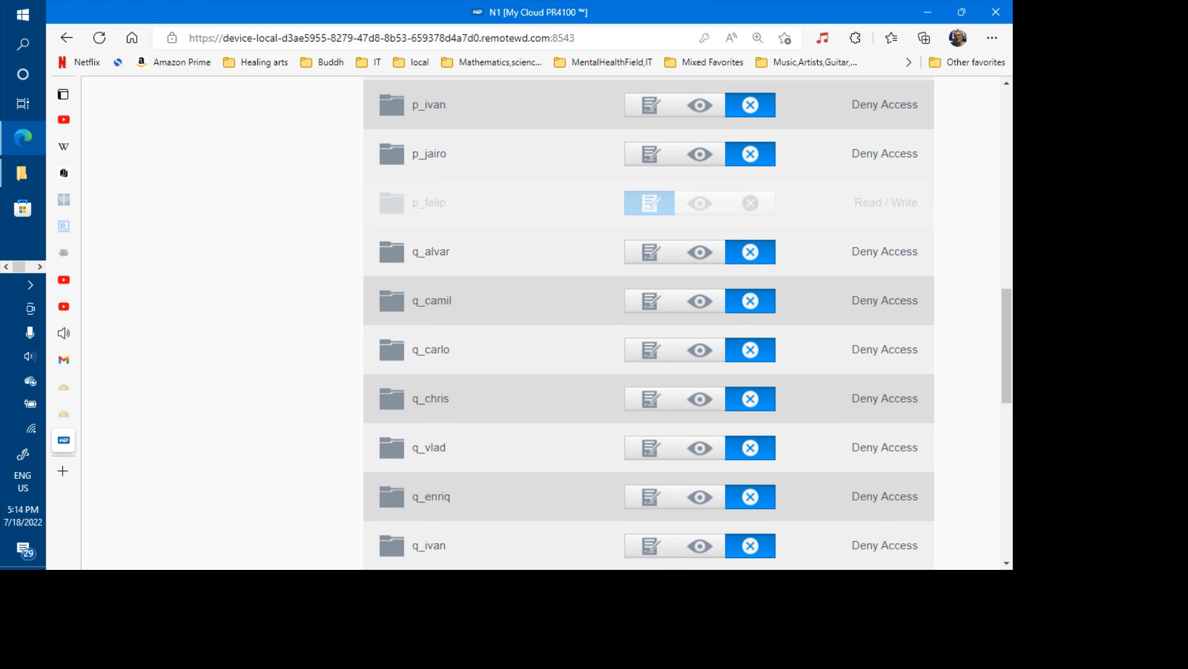
{"action": "scroll", "coordinate": [649, 322], "scroll_direction": "up", "scroll_amount": 3}
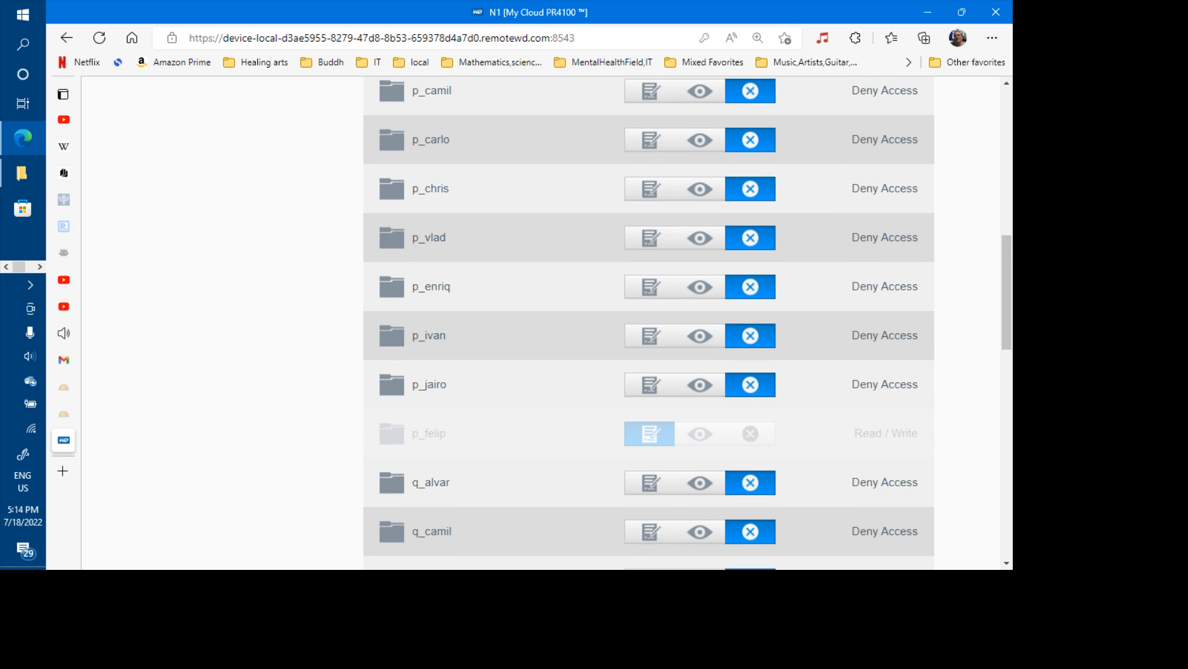
{"action": "scroll", "coordinate": [649, 322], "scroll_direction": "up", "scroll_amount": 4}
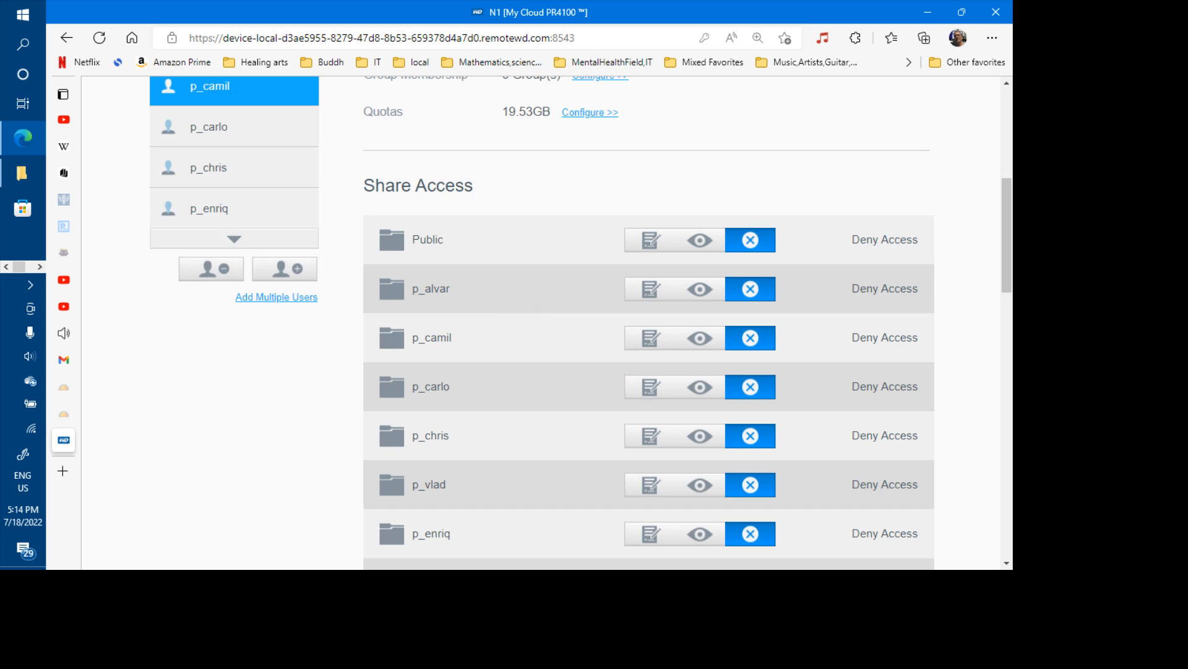
- Select user q_felip in the user list and review its permissions for every share
{"action": "left_click", "coordinate": [238, 243]}
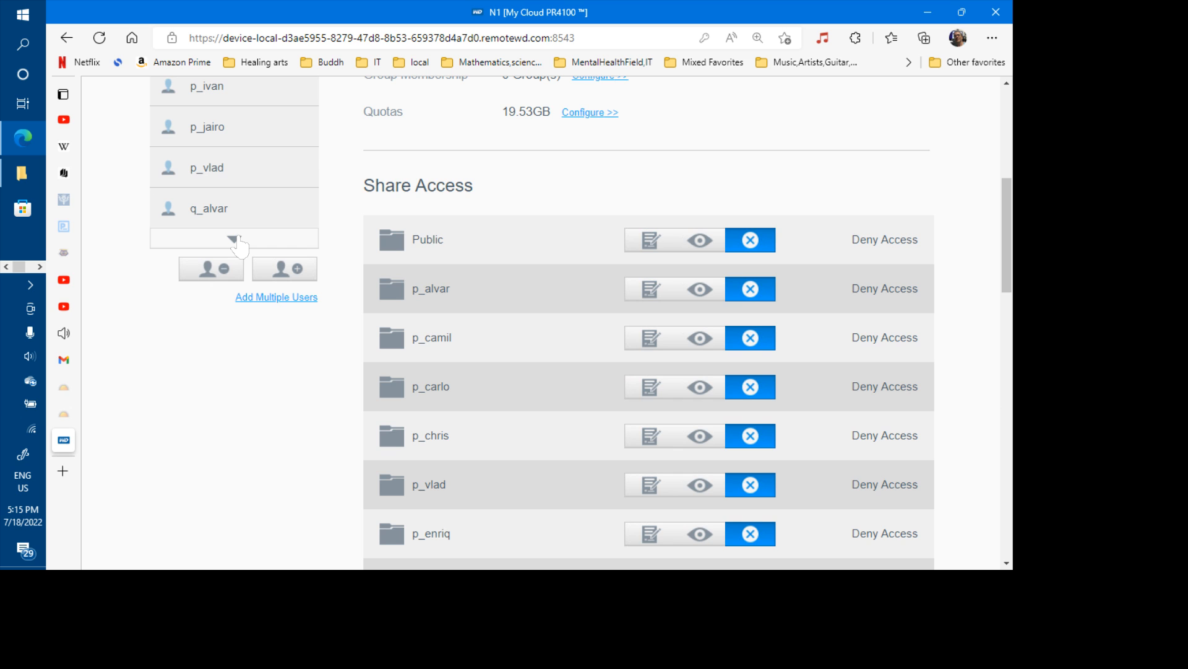
{"action": "left_click", "coordinate": [239, 243]}
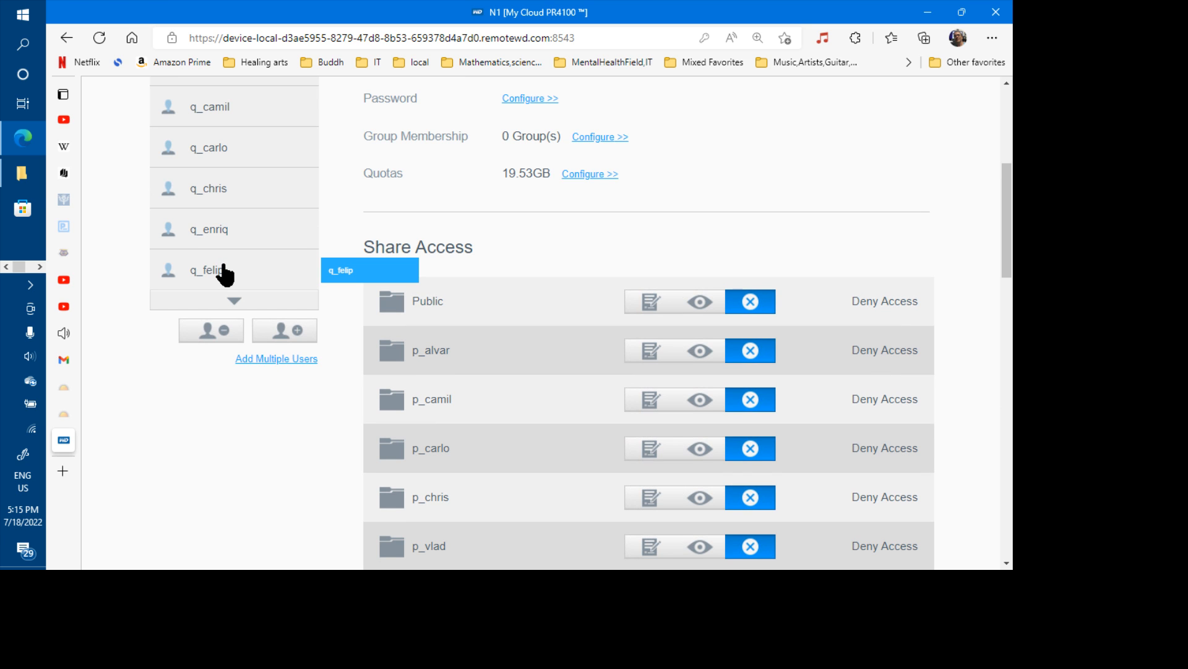
{"action": "scroll", "coordinate": [224, 273], "scroll_direction": "down", "scroll_amount": 15}
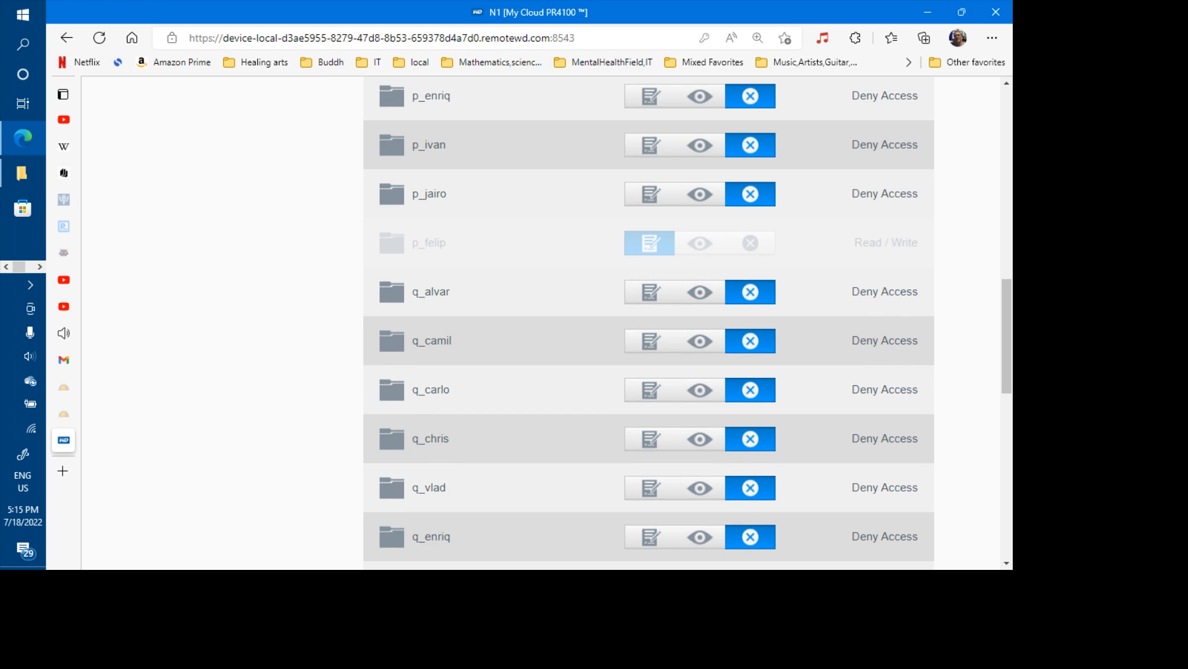
{"action": "scroll", "coordinate": [648, 322], "scroll_direction": "down", "scroll_amount": 4}
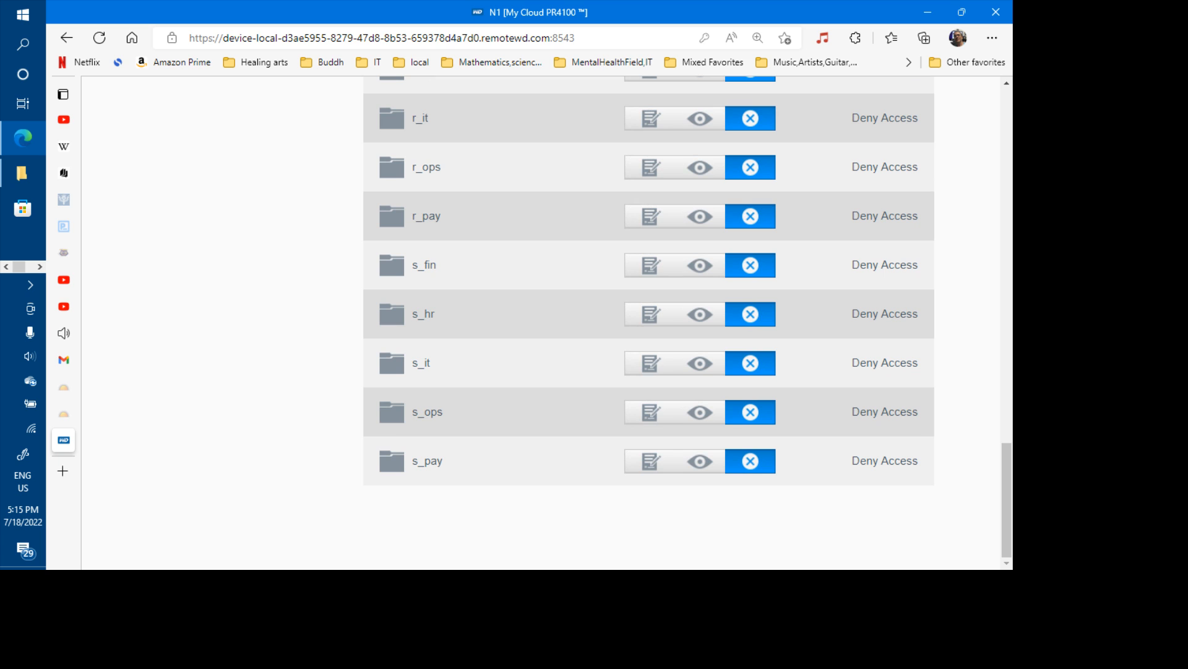
{"action": "scroll", "coordinate": [649, 322], "scroll_direction": "up", "scroll_amount": 15}
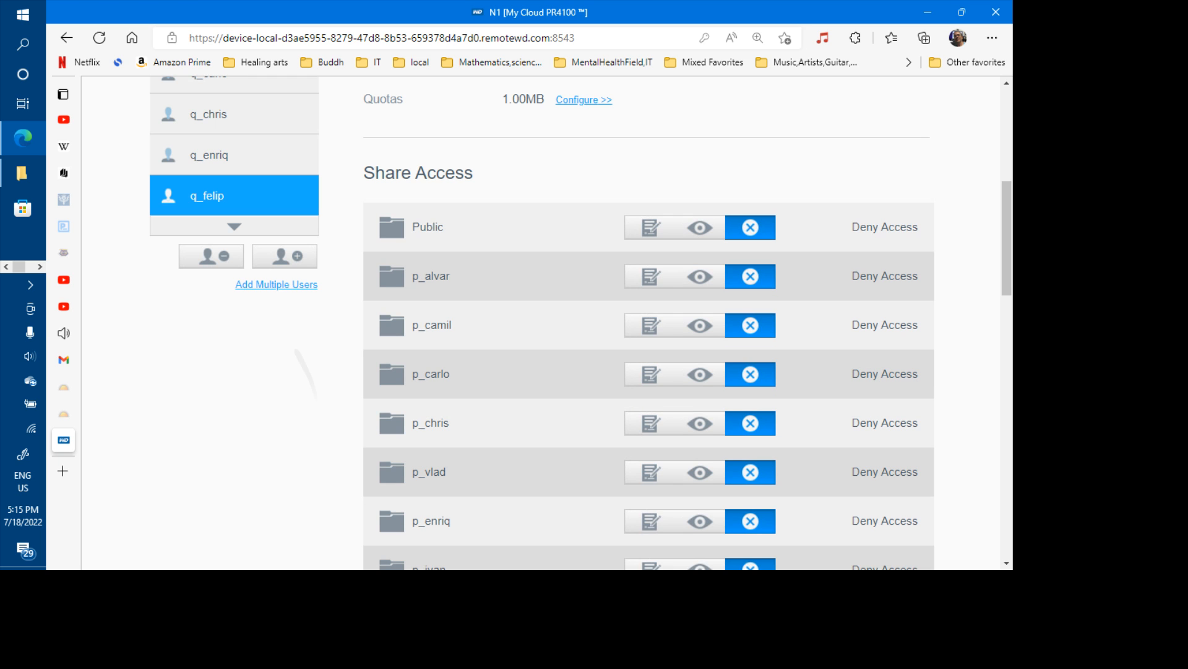
{"action": "scroll", "coordinate": [648, 322], "scroll_direction": "down", "scroll_amount": 2}
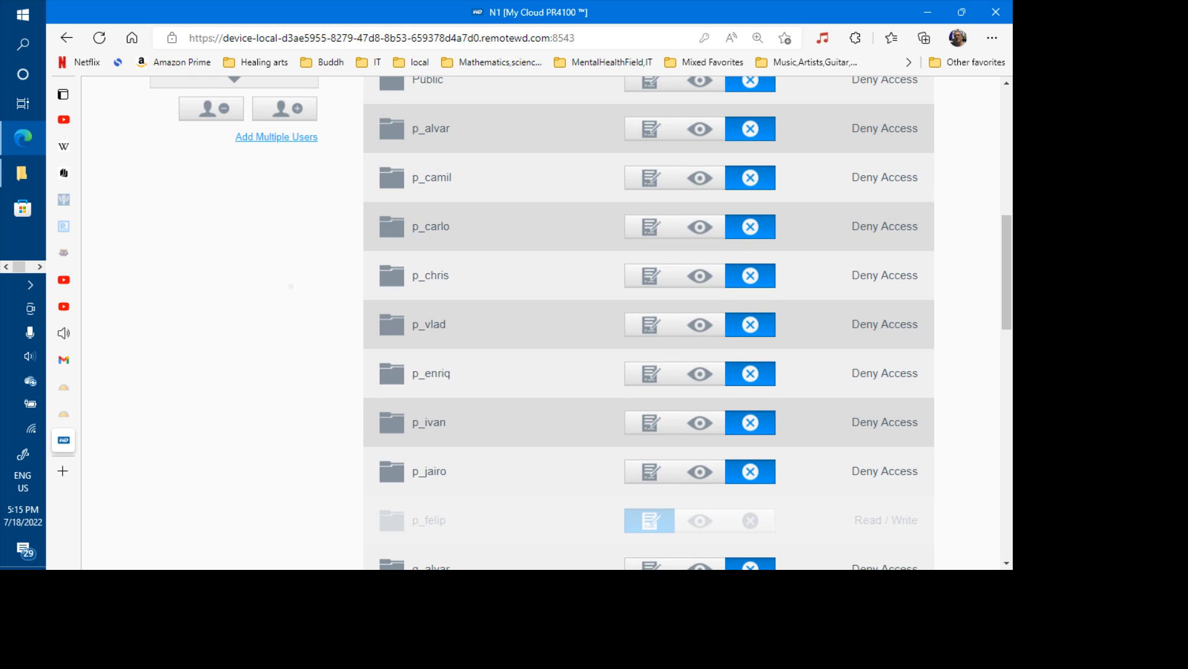
{"action": "scroll", "coordinate": [290, 286], "scroll_direction": "up", "scroll_amount": 1}
{"action": "scroll", "coordinate": [305, 326], "scroll_direction": "up", "scroll_amount": 2}
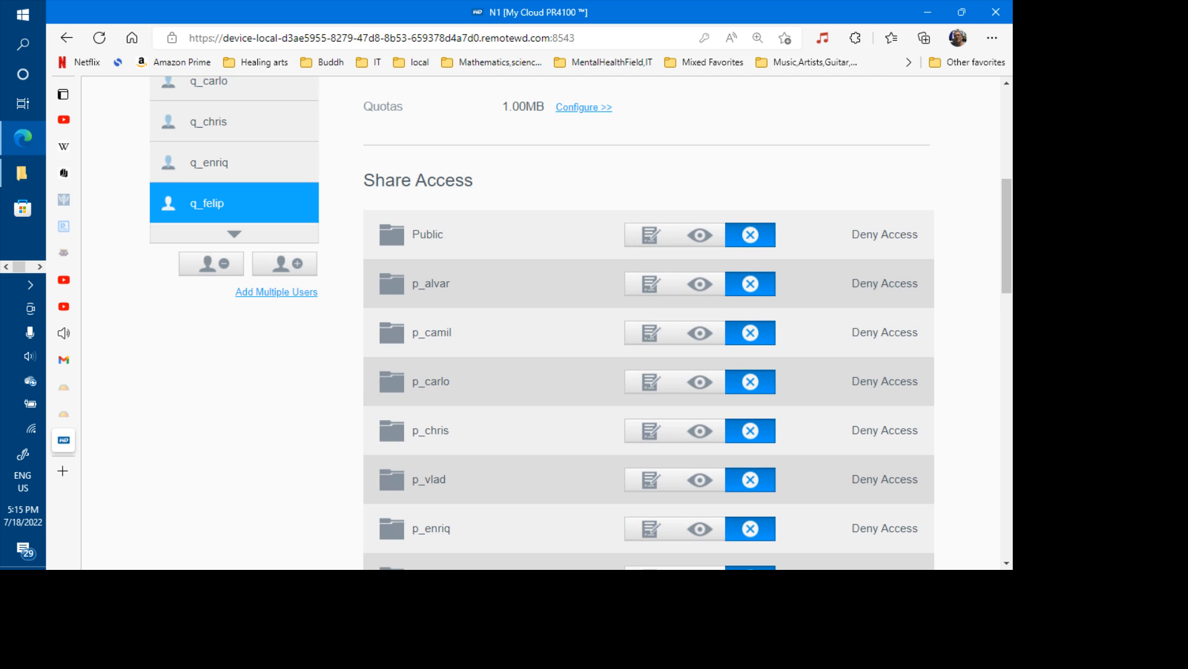
{"action": "scroll", "coordinate": [424, 190], "scroll_direction": "up", "scroll_amount": 6}
- Open the p_felip share on the Shares page and examine its Public and share access settings
{"action": "left_click", "coordinate": [424, 191]}
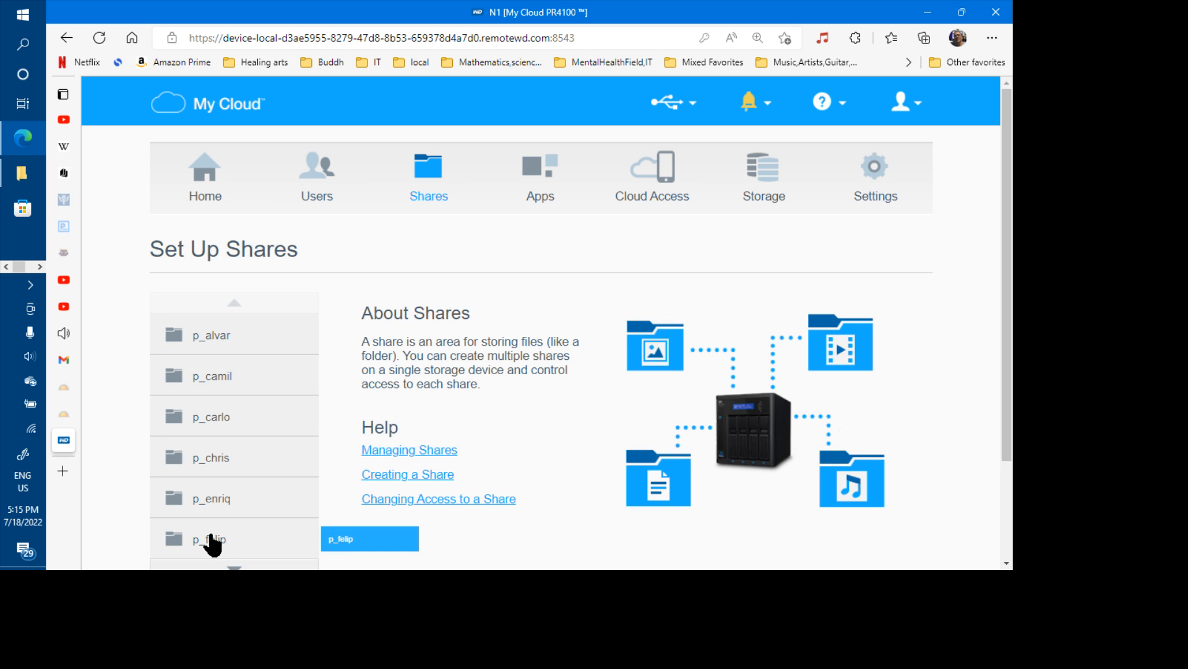
{"action": "left_click", "coordinate": [212, 539]}
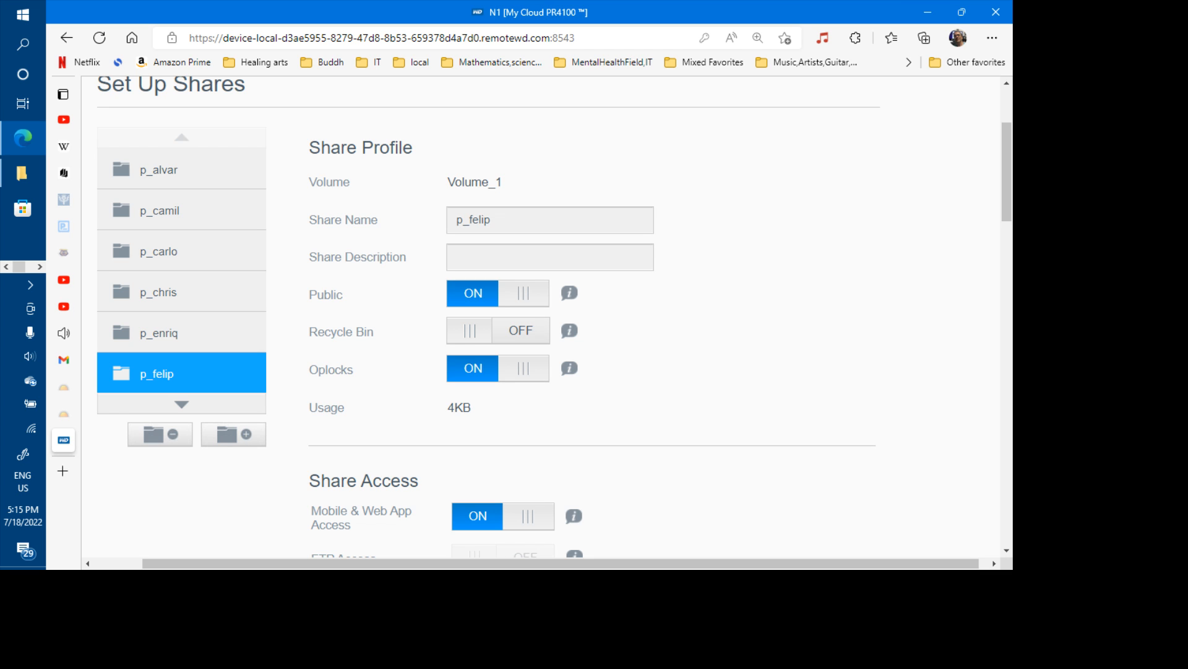
{"action": "scroll", "coordinate": [265, 186], "scroll_direction": "up", "scroll_amount": 3}
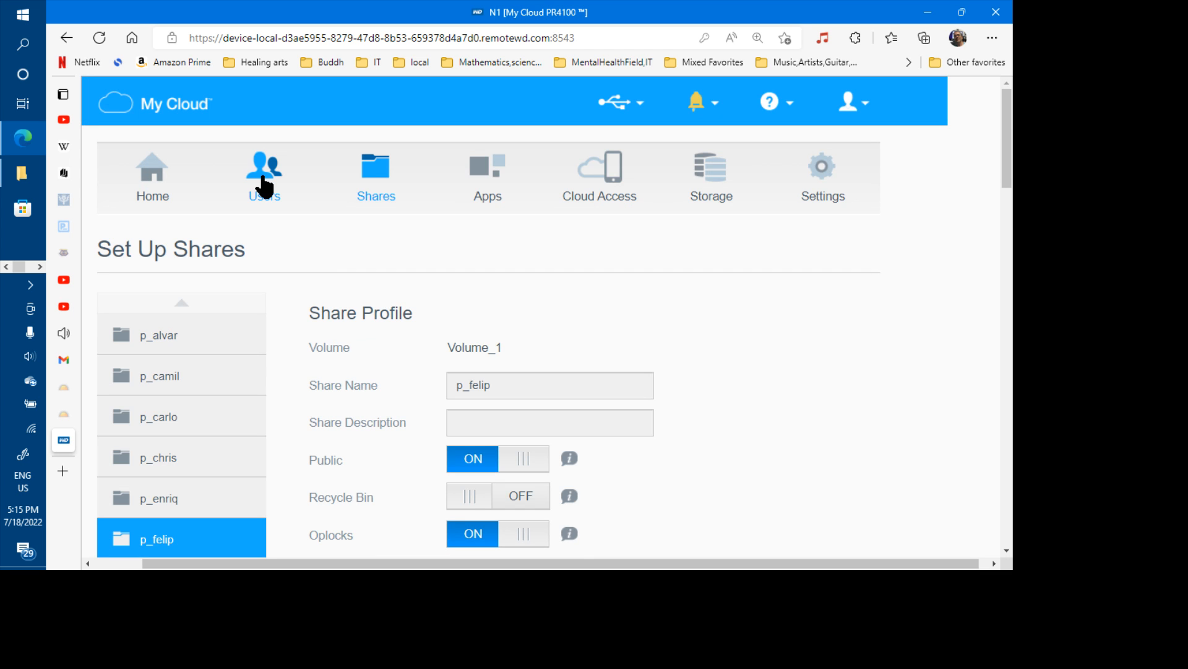
- Import Stage-11-add_user-felip-permissions.txt again through Add Multiple Users with Overwrite Duplicate Accounts enabled, and apply it
{"action": "left_click", "coordinate": [265, 186]}
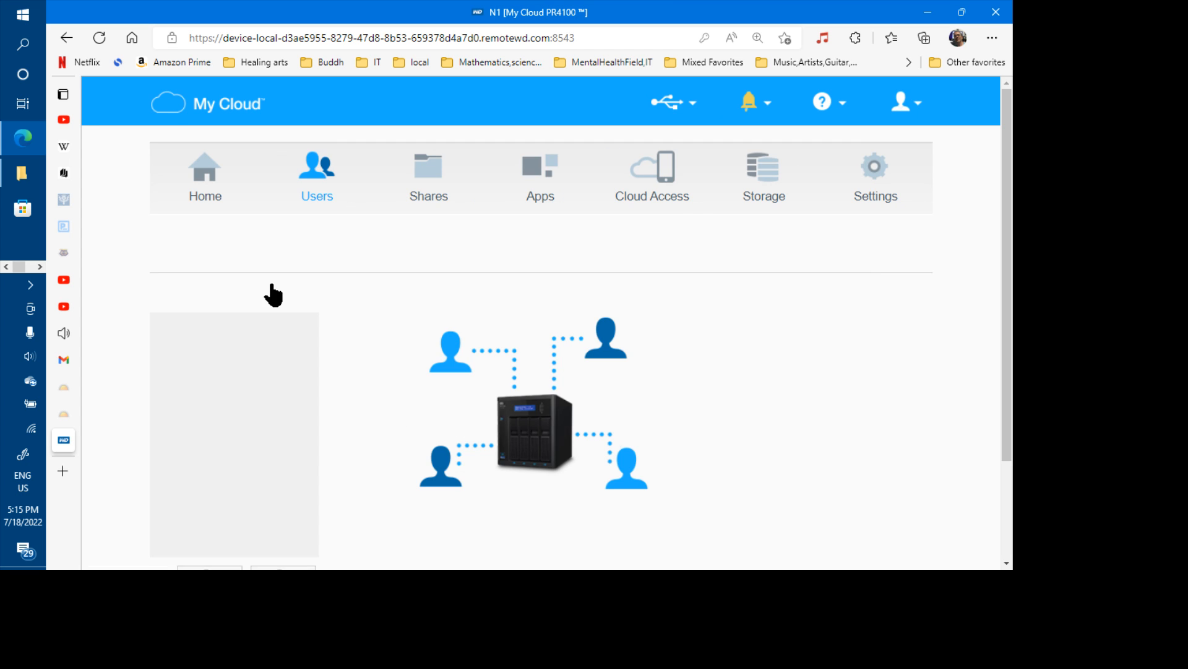
{"action": "scroll", "coordinate": [273, 295], "scroll_direction": "down", "scroll_amount": 3}
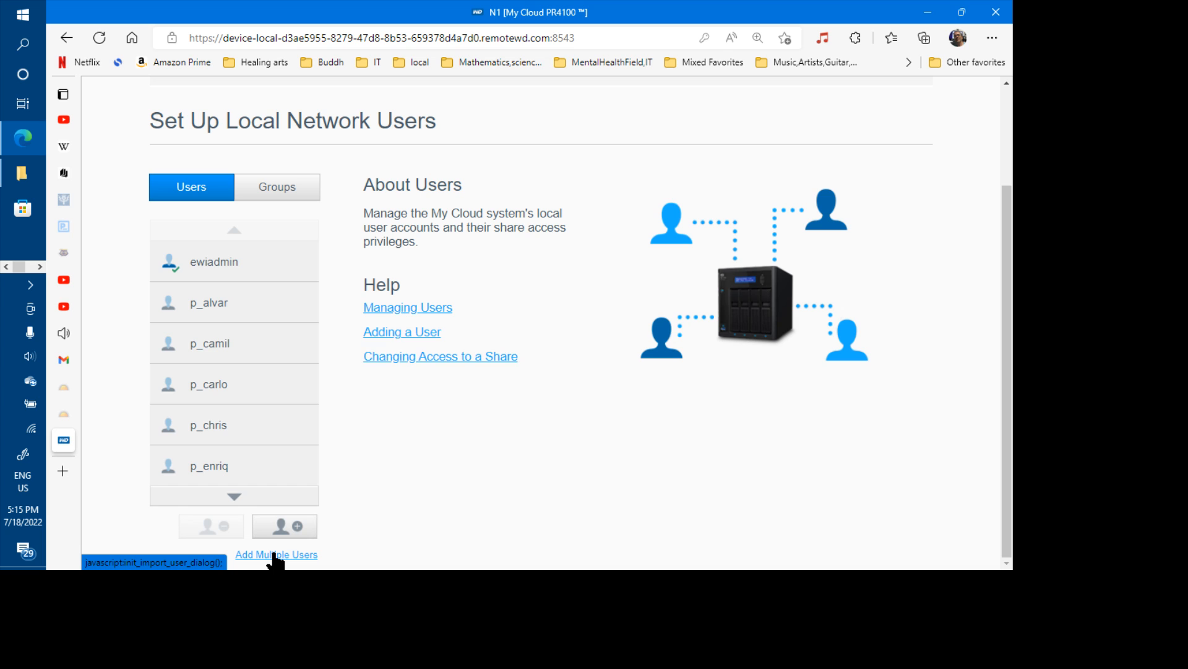
{"action": "left_click", "coordinate": [274, 555]}
{"action": "left_click", "coordinate": [544, 263]}
{"action": "left_click", "coordinate": [710, 362]}
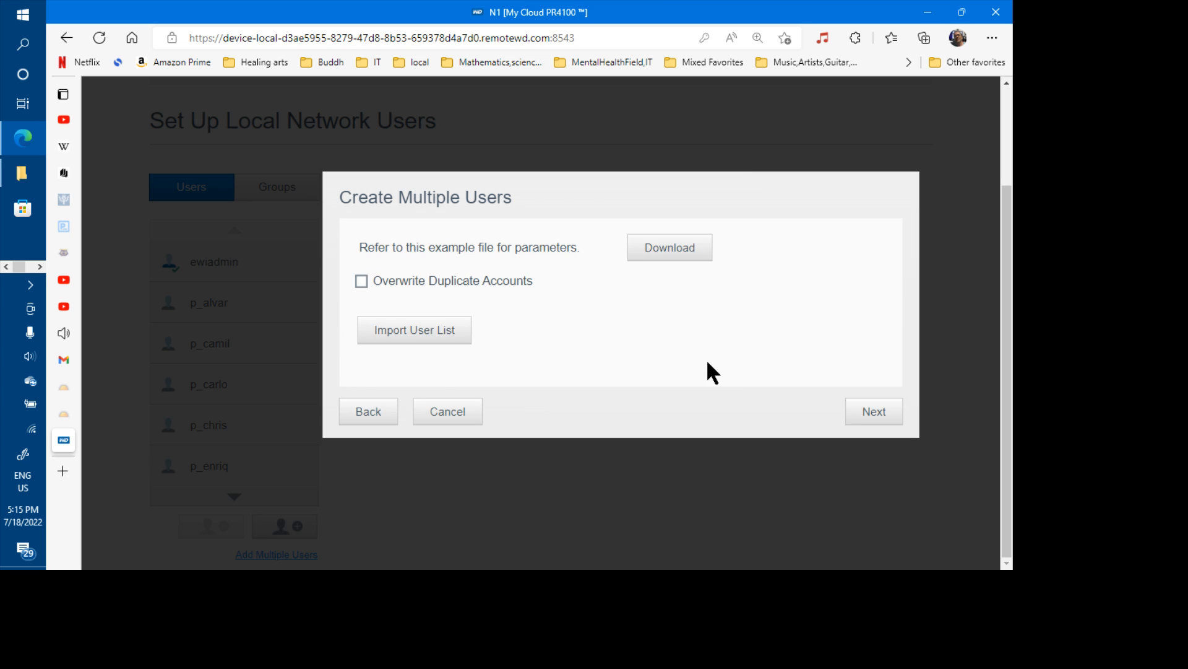
{"action": "left_click", "coordinate": [362, 282]}
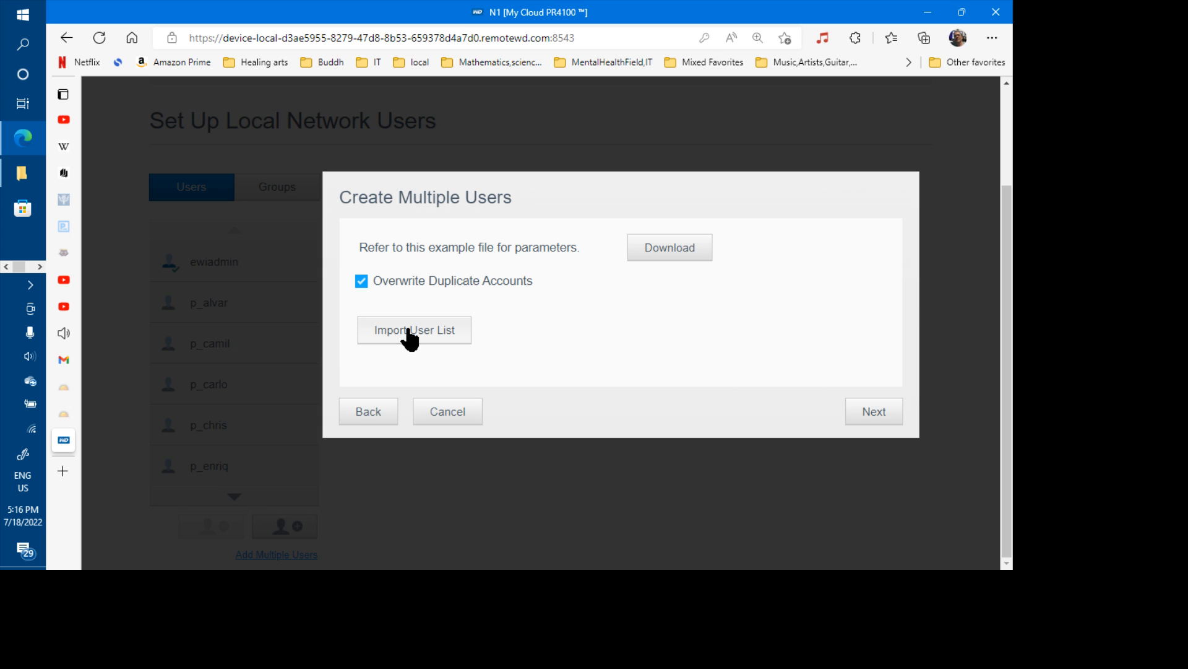
{"action": "left_click", "coordinate": [409, 335]}
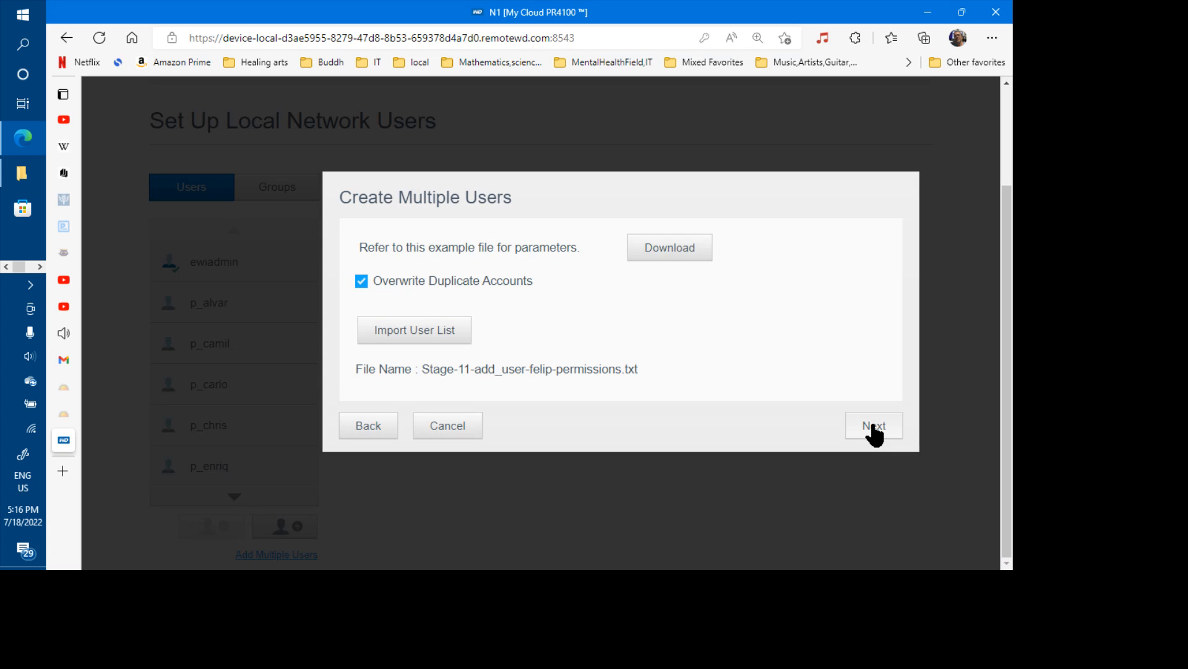
{"action": "left_click", "coordinate": [874, 426]}
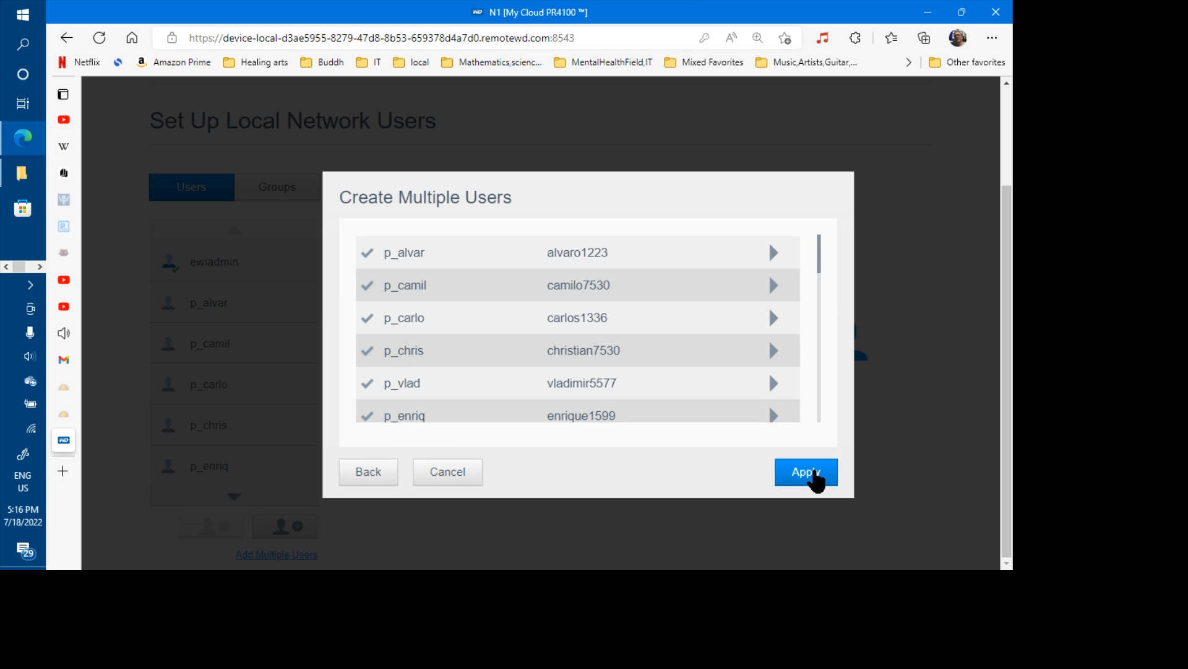
{"action": "left_click", "coordinate": [803, 472]}
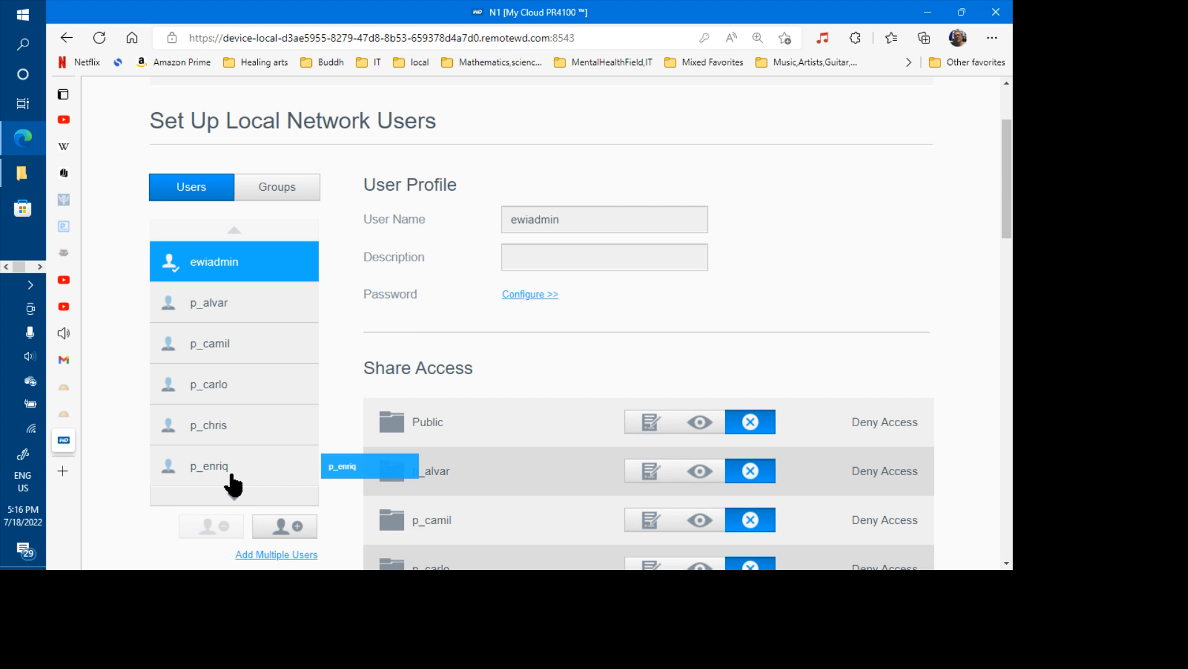
{"action": "left_click", "coordinate": [235, 497]}
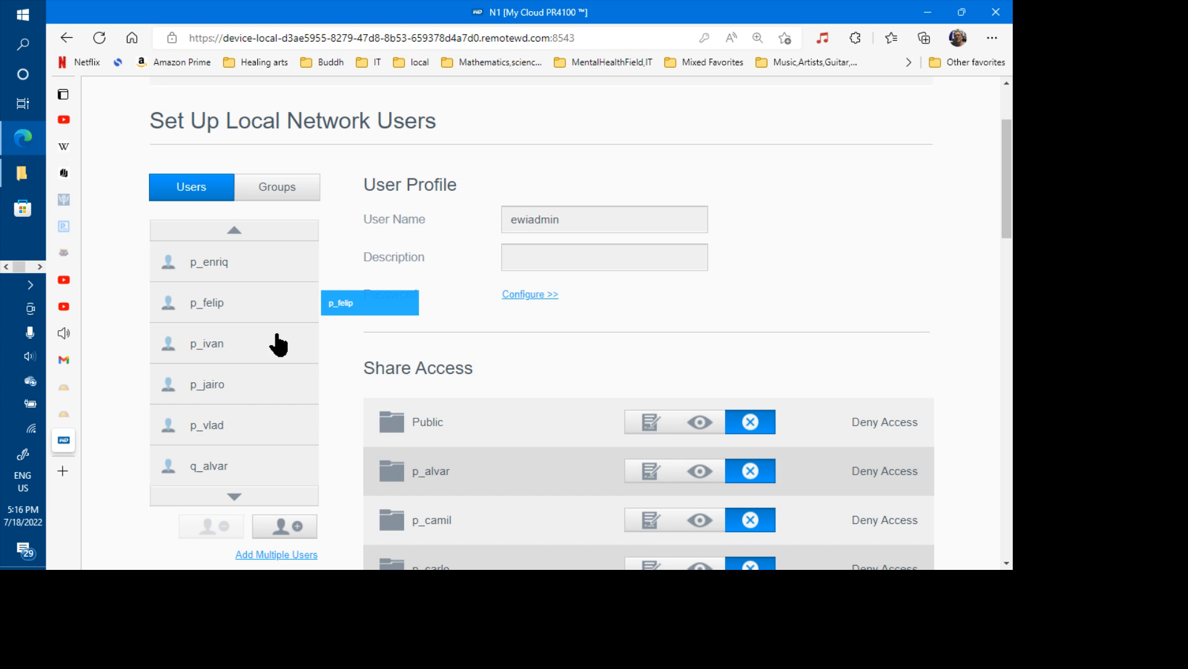
{"action": "left_click", "coordinate": [273, 313]}
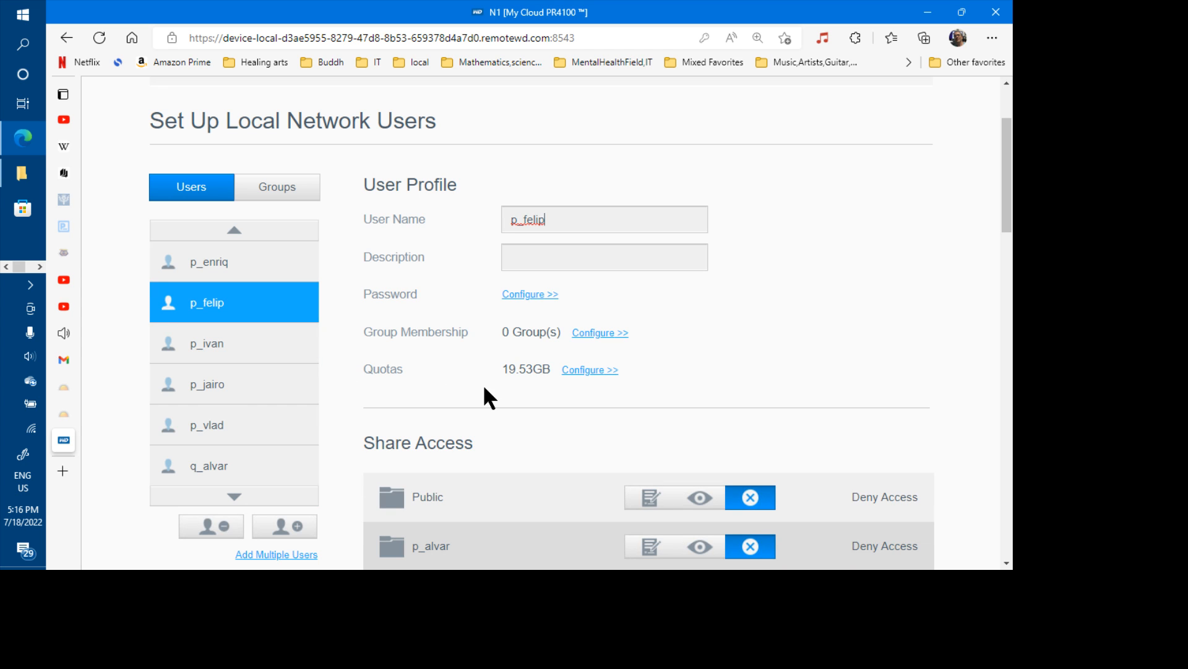
{"action": "scroll", "coordinate": [489, 397], "scroll_direction": "down", "scroll_amount": 10}
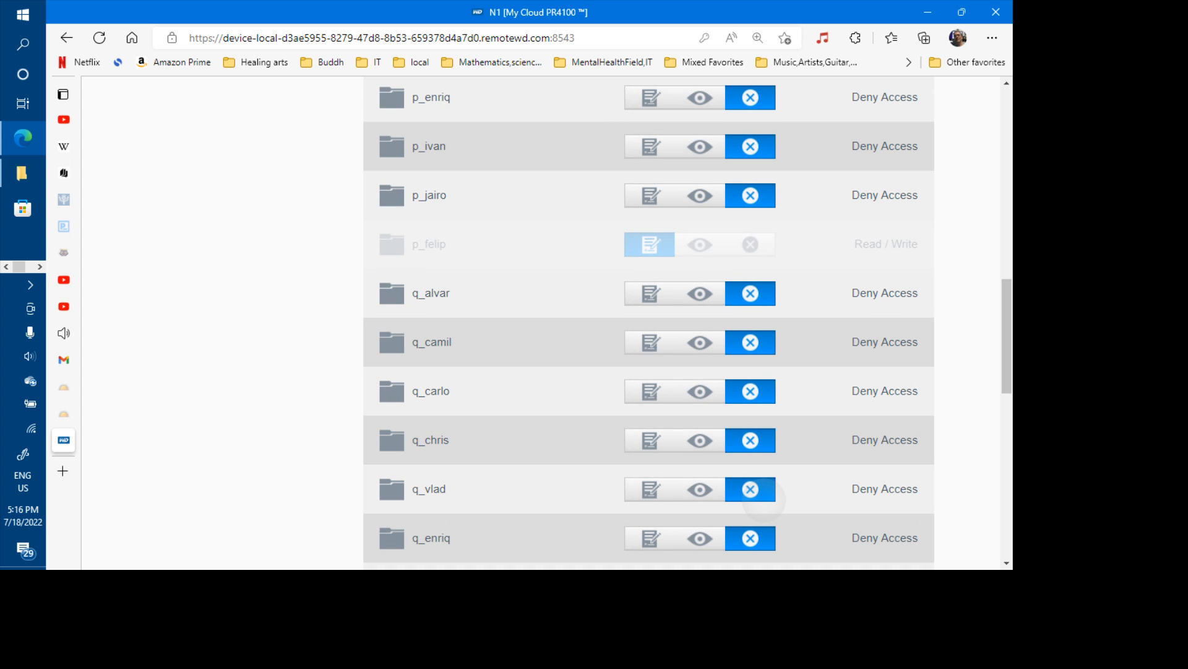
{"action": "scroll", "coordinate": [764, 499], "scroll_direction": "down", "scroll_amount": 5}
{"action": "scroll", "coordinate": [763, 499], "scroll_direction": "up", "scroll_amount": 15}
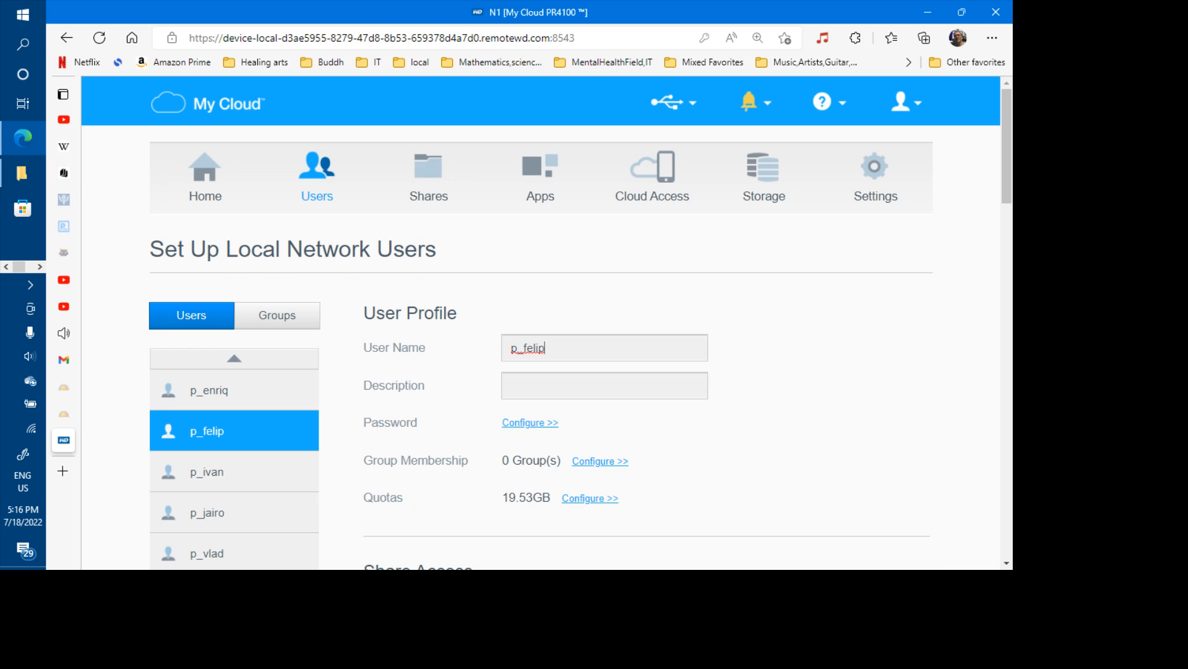
- Turn off Public access for the p_felip share and look over its user access settings
{"action": "left_click", "coordinate": [426, 185]}
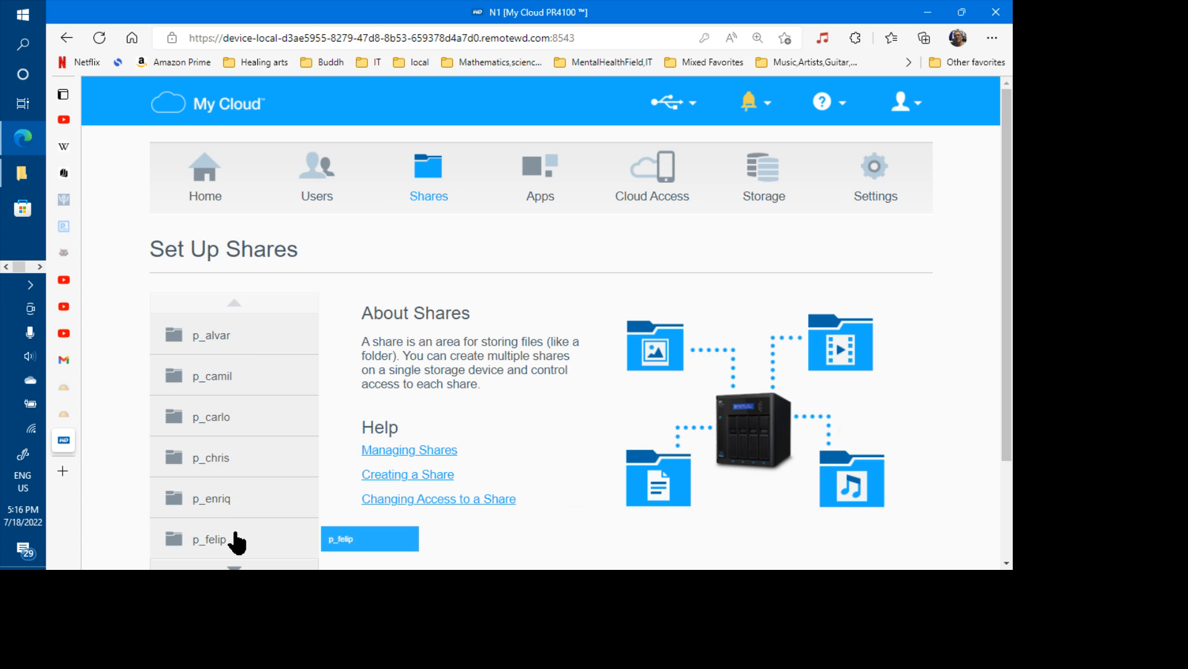
{"action": "left_click", "coordinate": [236, 543]}
{"action": "scroll", "coordinate": [607, 529], "scroll_direction": "down", "scroll_amount": 5}
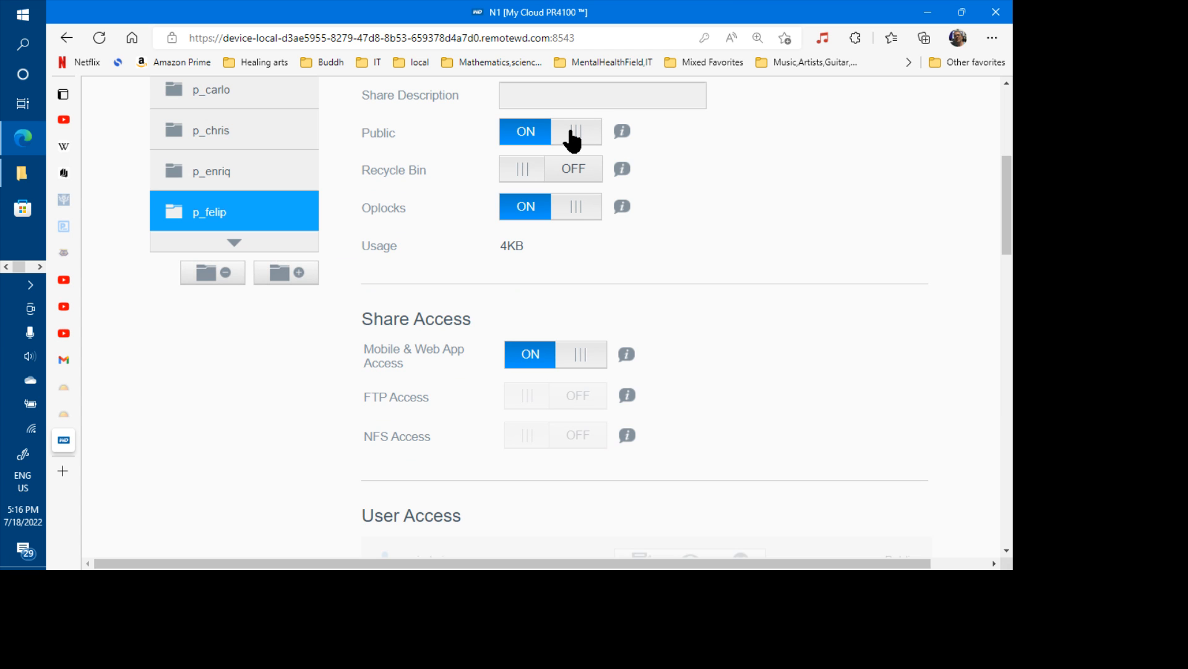
{"action": "left_click", "coordinate": [572, 132]}
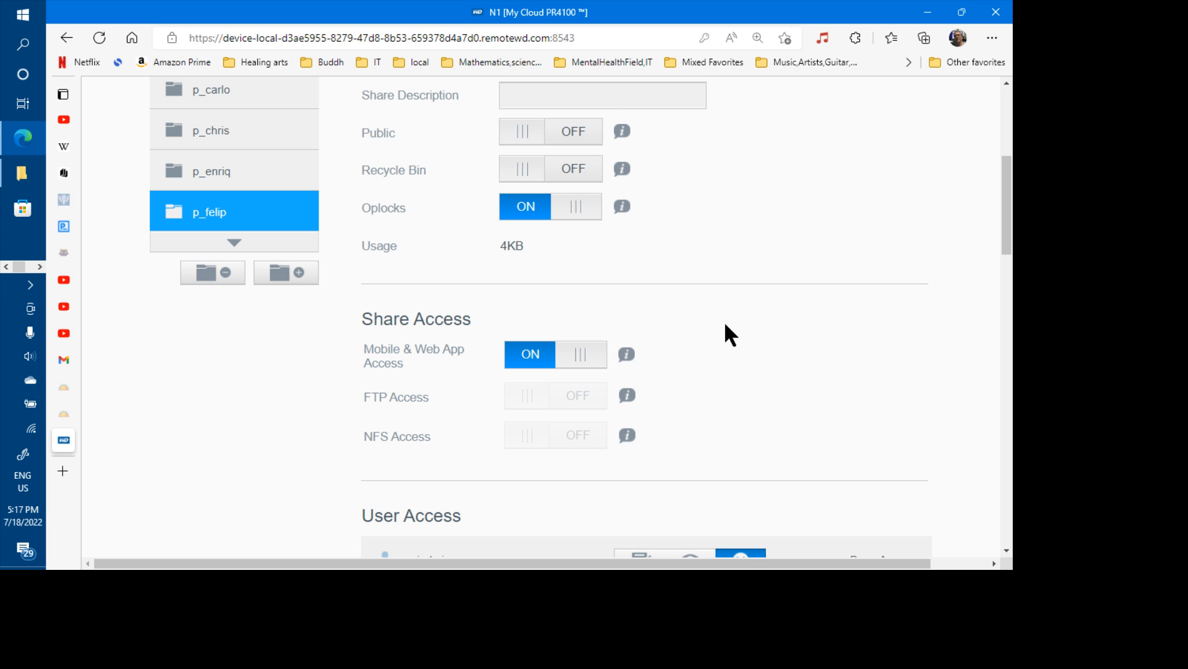
{"action": "scroll", "coordinate": [725, 321], "scroll_direction": "down", "scroll_amount": 7}
{"action": "scroll", "coordinate": [597, 298], "scroll_direction": "up", "scroll_amount": 12}
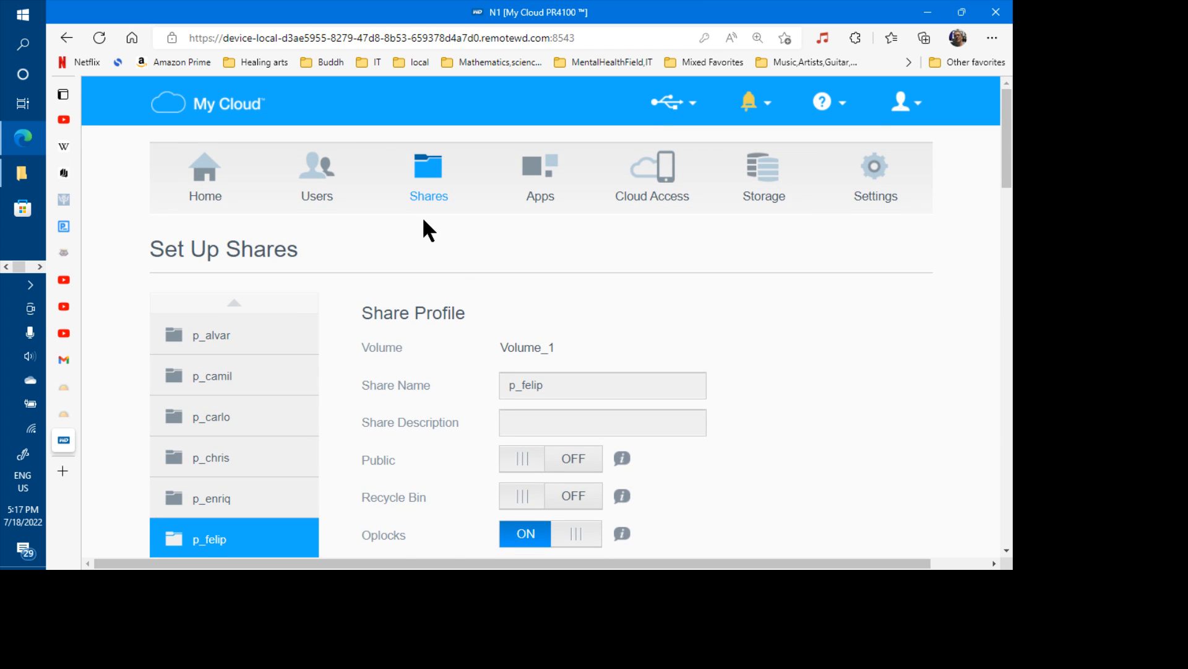
{"action": "left_click", "coordinate": [320, 180]}
{"action": "scroll", "coordinate": [299, 444], "scroll_direction": "down", "scroll_amount": 4}
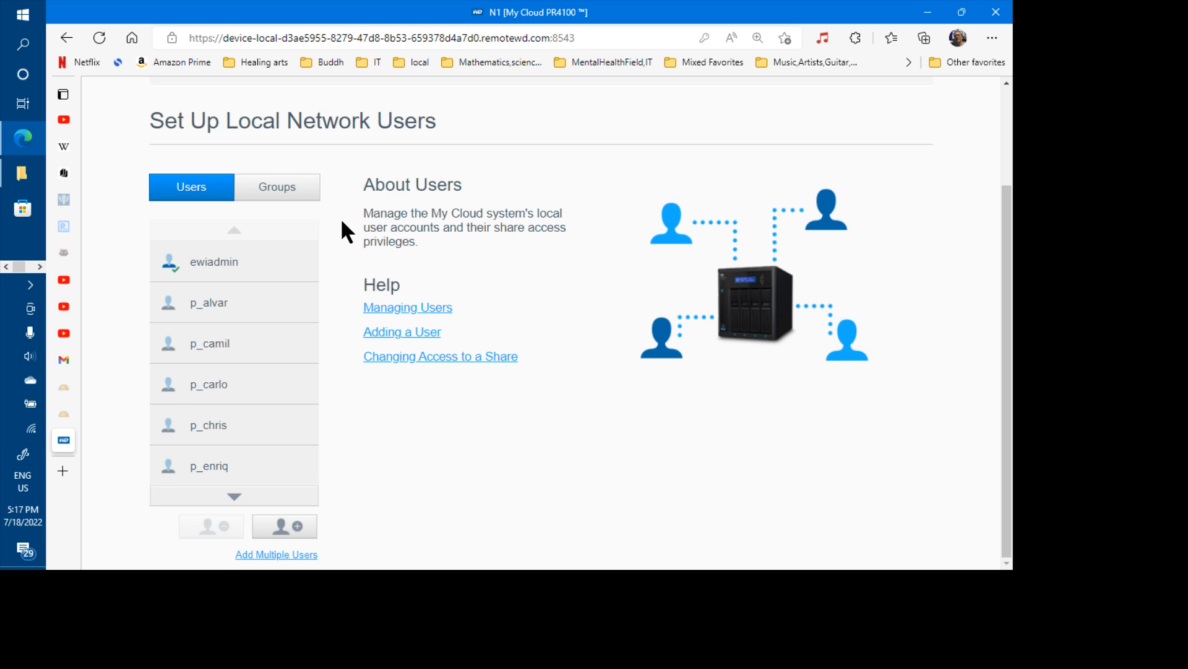
{"action": "scroll", "coordinate": [343, 221], "scroll_direction": "up", "scroll_amount": 2}
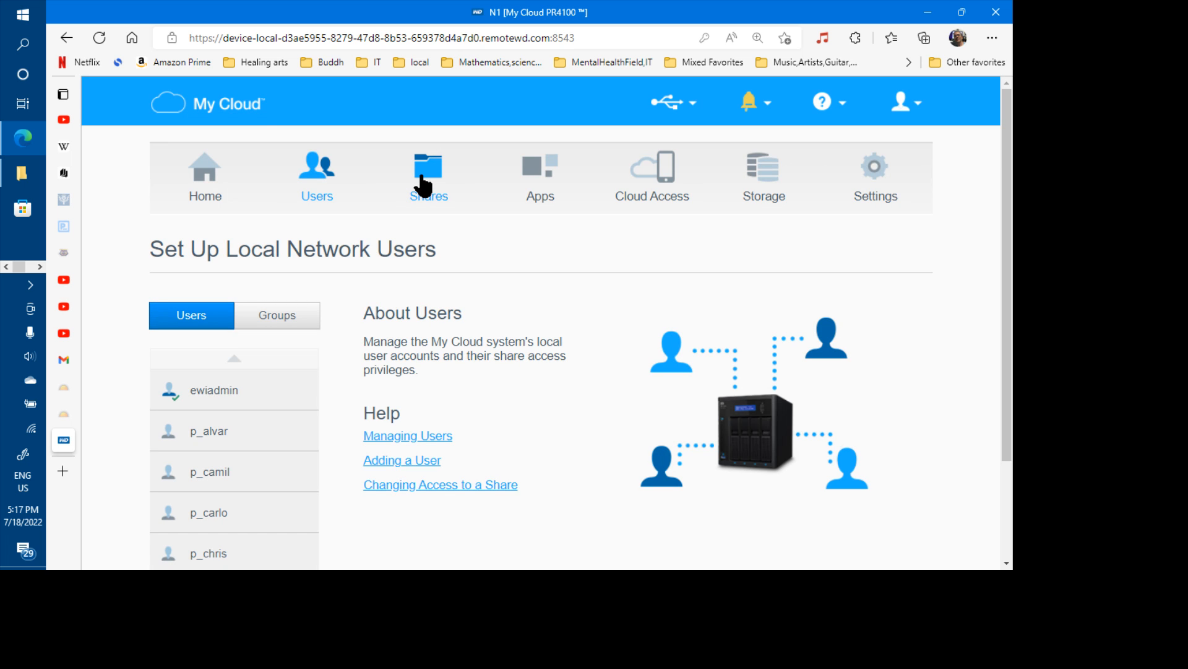
- Open the q_felip share and examine its Public setting and user access permissions
{"action": "left_click", "coordinate": [423, 179]}
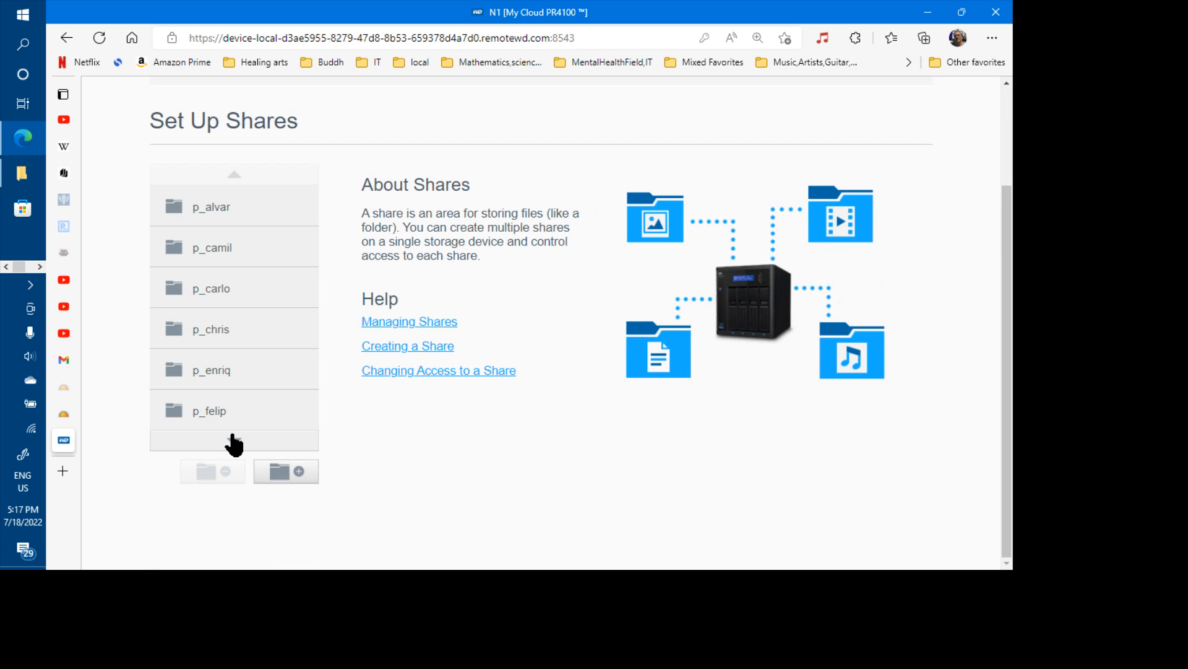
{"action": "left_click", "coordinate": [234, 443]}
{"action": "left_click", "coordinate": [234, 443]}
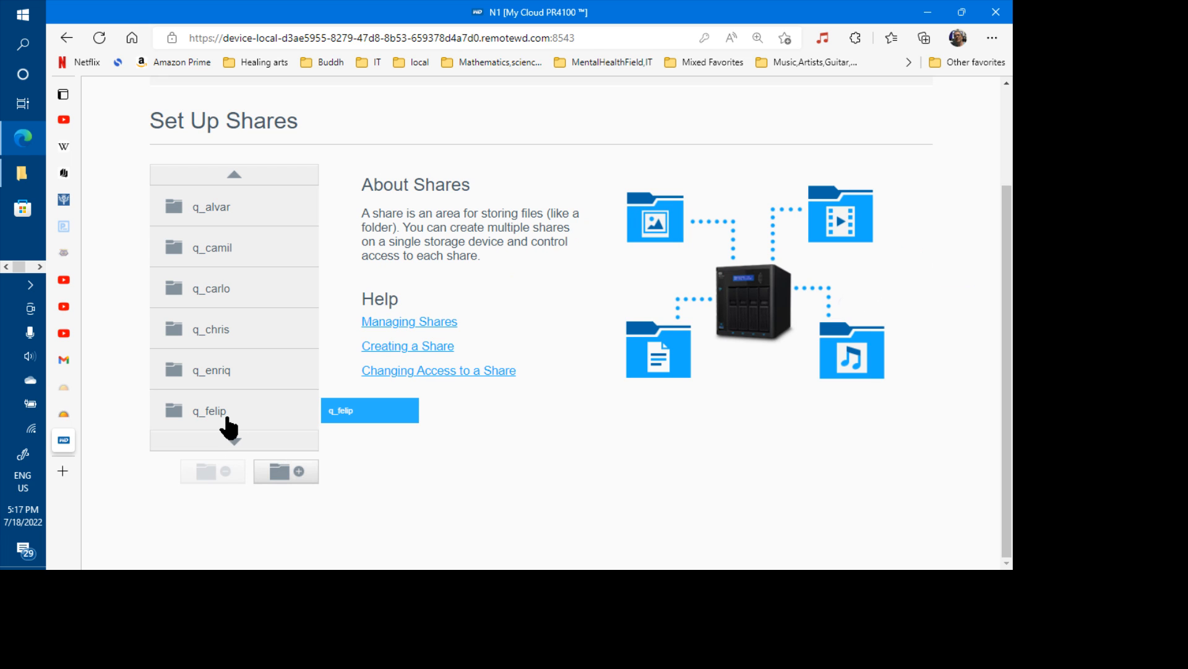
{"action": "left_click", "coordinate": [229, 416]}
{"action": "scroll", "coordinate": [675, 281], "scroll_direction": "down", "scroll_amount": 17}
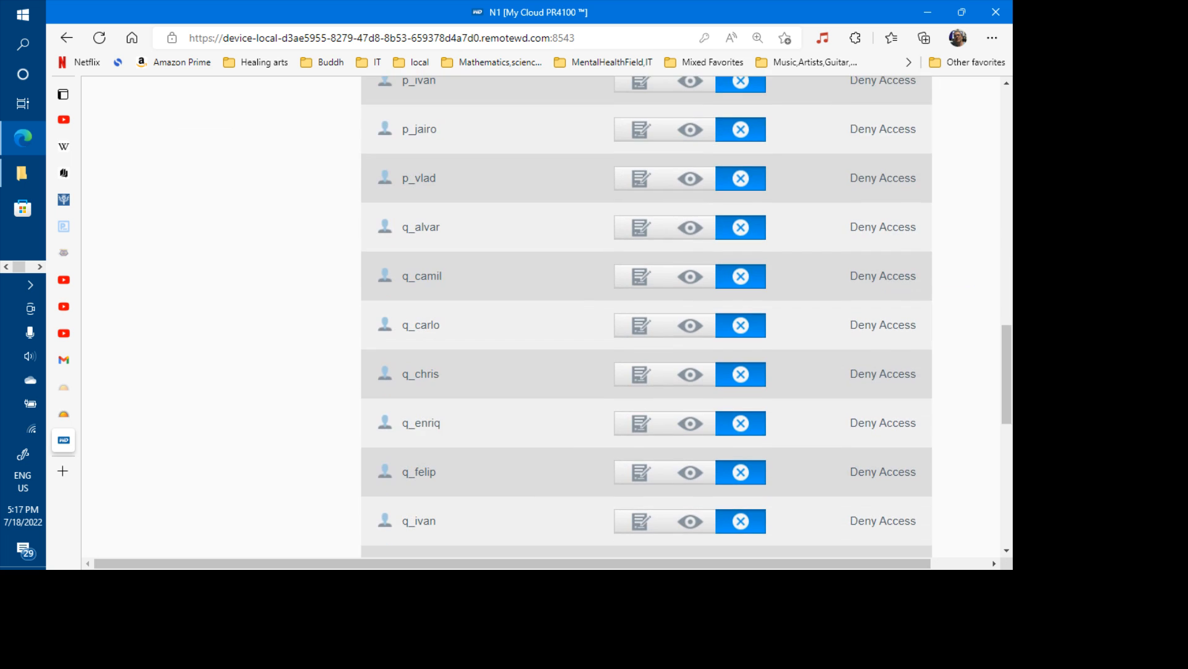
{"action": "scroll", "coordinate": [646, 316], "scroll_direction": "up", "scroll_amount": 20}
{"action": "scroll", "coordinate": [382, 388], "scroll_direction": "down", "scroll_amount": 1}
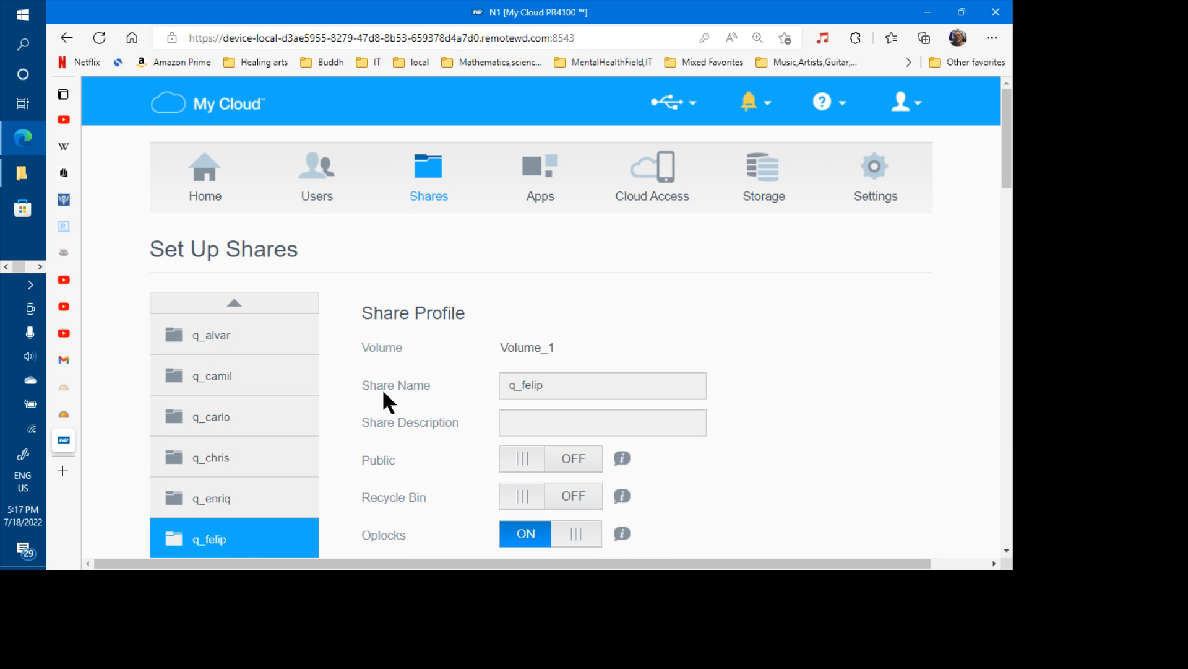
- Import Stage-11-add_user-felip-permissions.txt once more through Add Multiple Users with Overwrite Duplicate Accounts enabled, and apply the import
{"action": "left_click", "coordinate": [312, 190]}
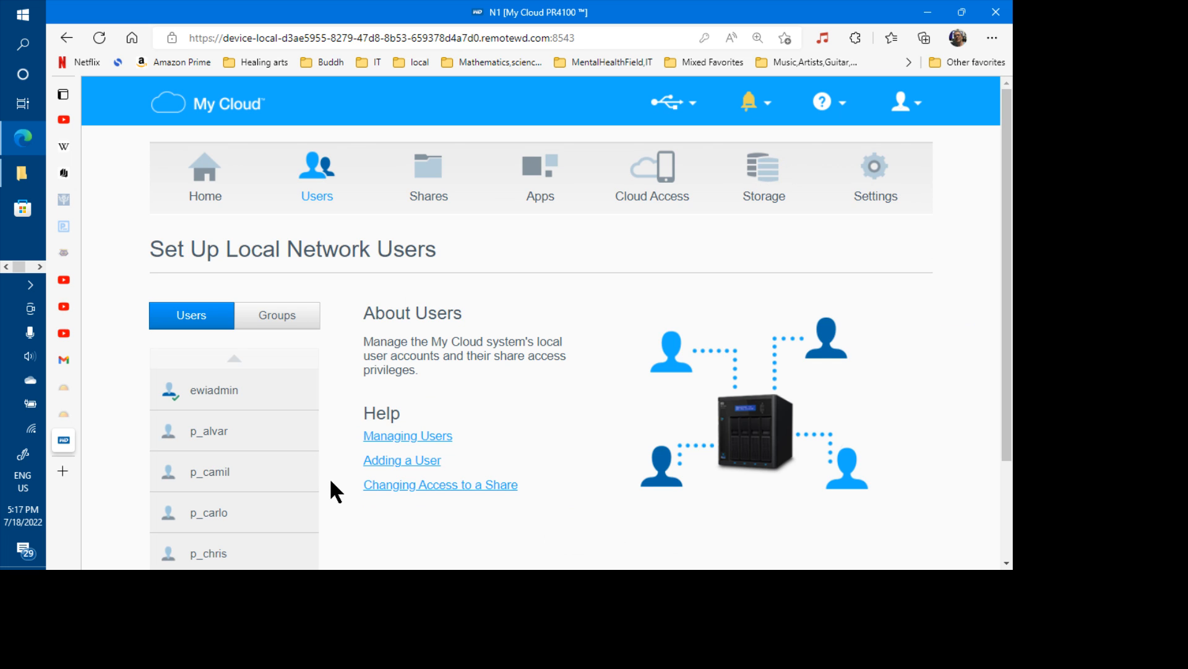
{"action": "scroll", "coordinate": [276, 559], "scroll_direction": "down", "scroll_amount": 2}
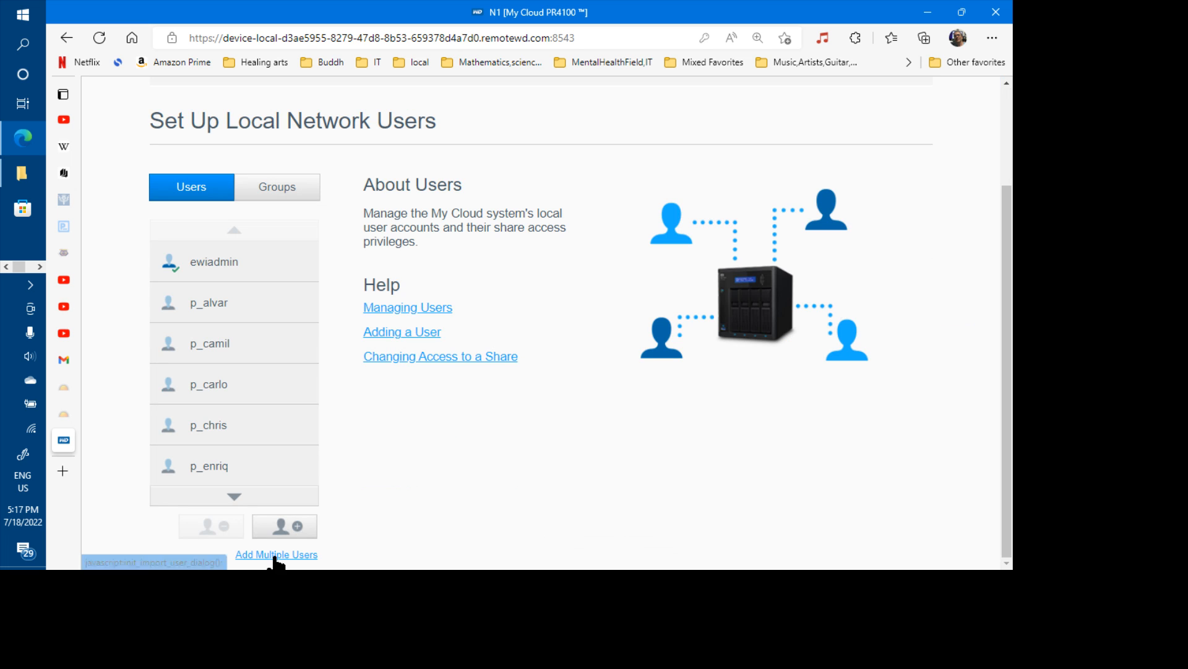
{"action": "left_click", "coordinate": [276, 556]}
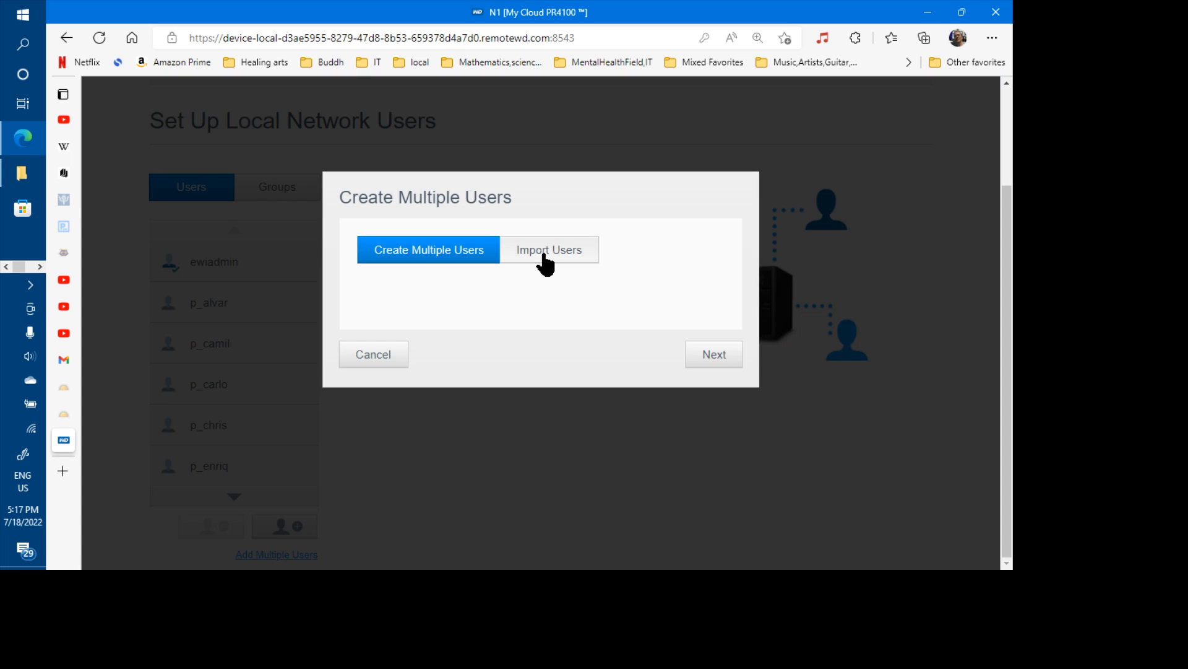
{"action": "left_click", "coordinate": [546, 262]}
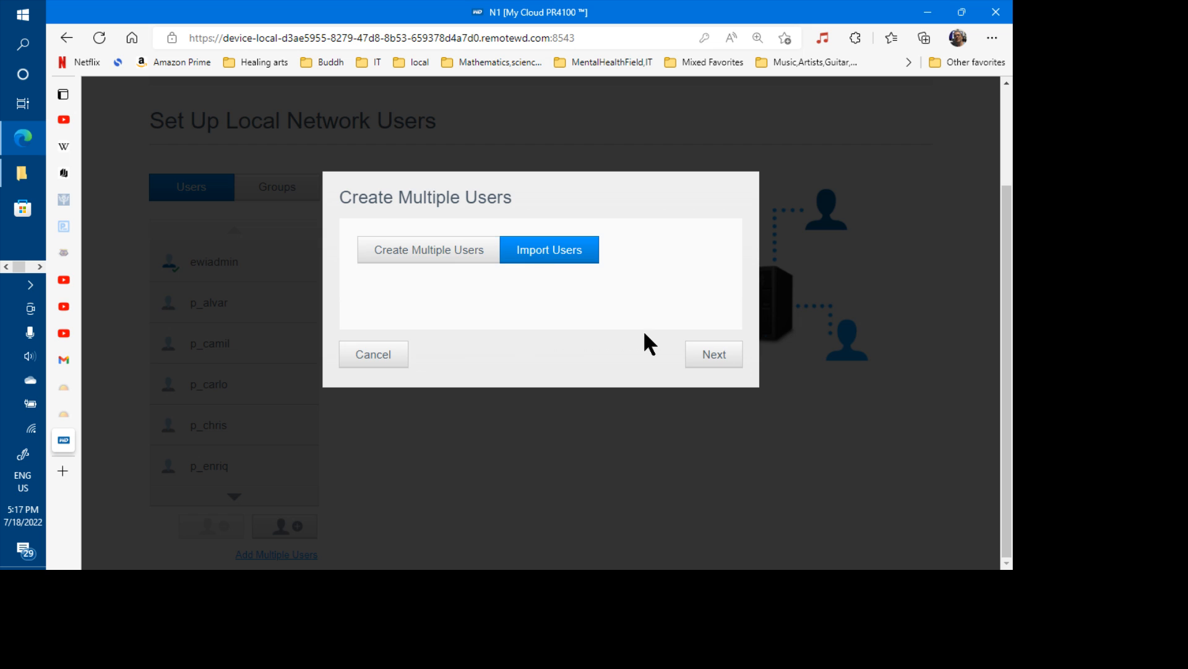
{"action": "left_click", "coordinate": [700, 356]}
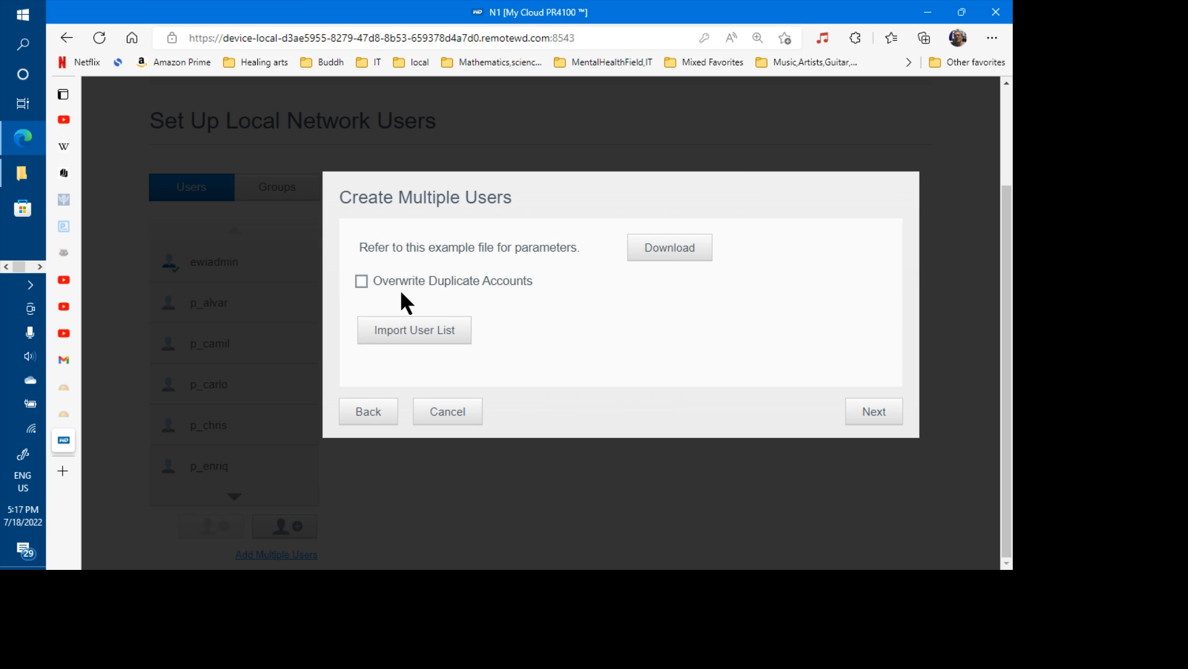
{"action": "left_click", "coordinate": [361, 281]}
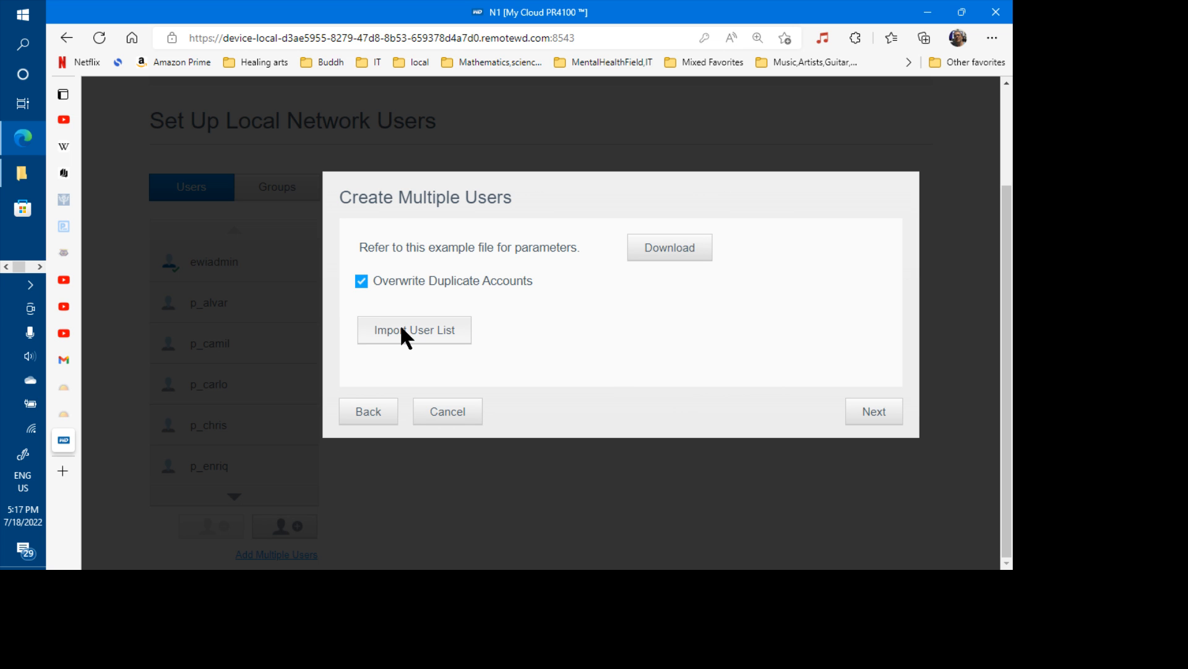
{"action": "left_click", "coordinate": [401, 329]}
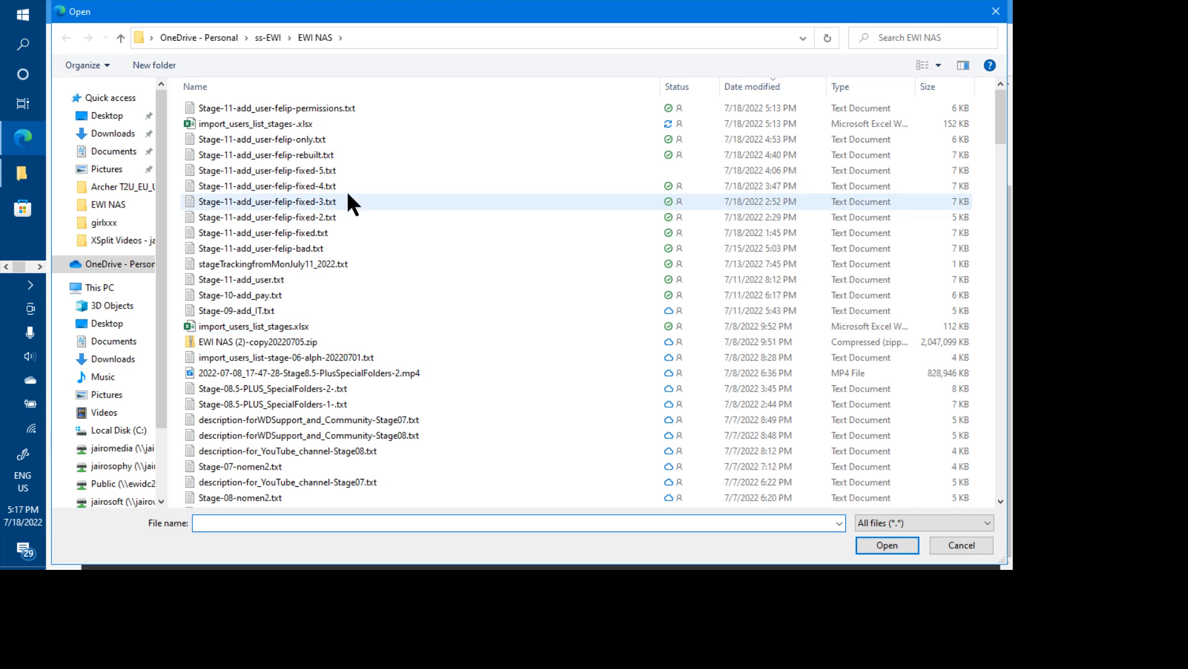
{"action": "left_click", "coordinate": [315, 106]}
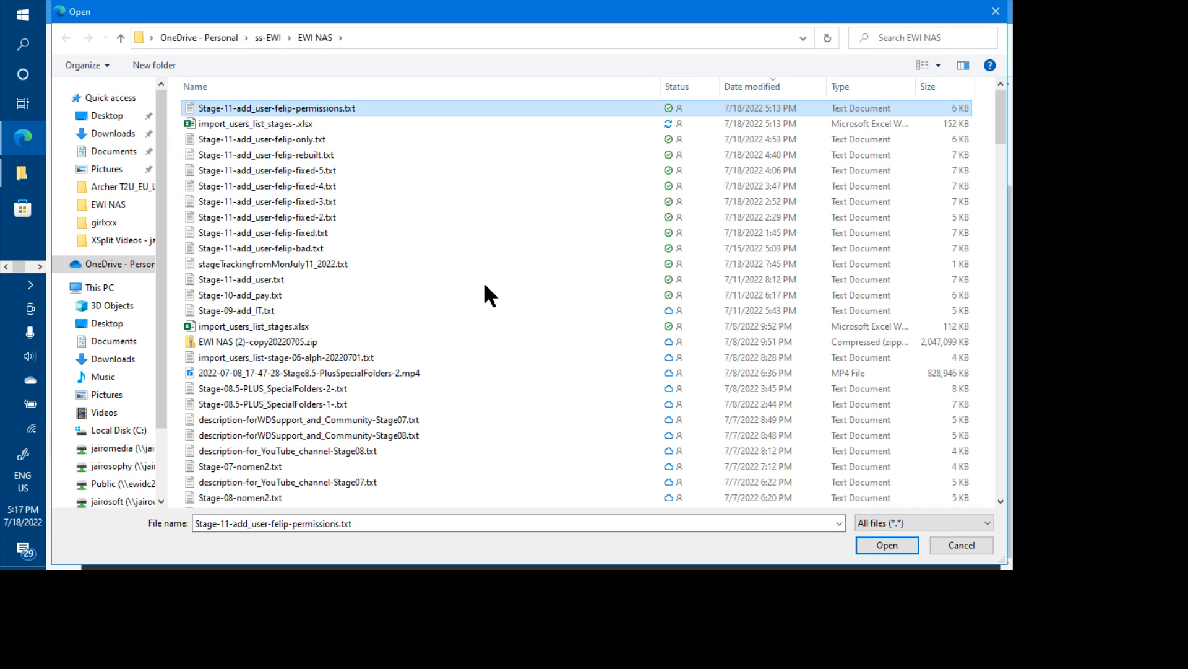
{"action": "left_click", "coordinate": [868, 539]}
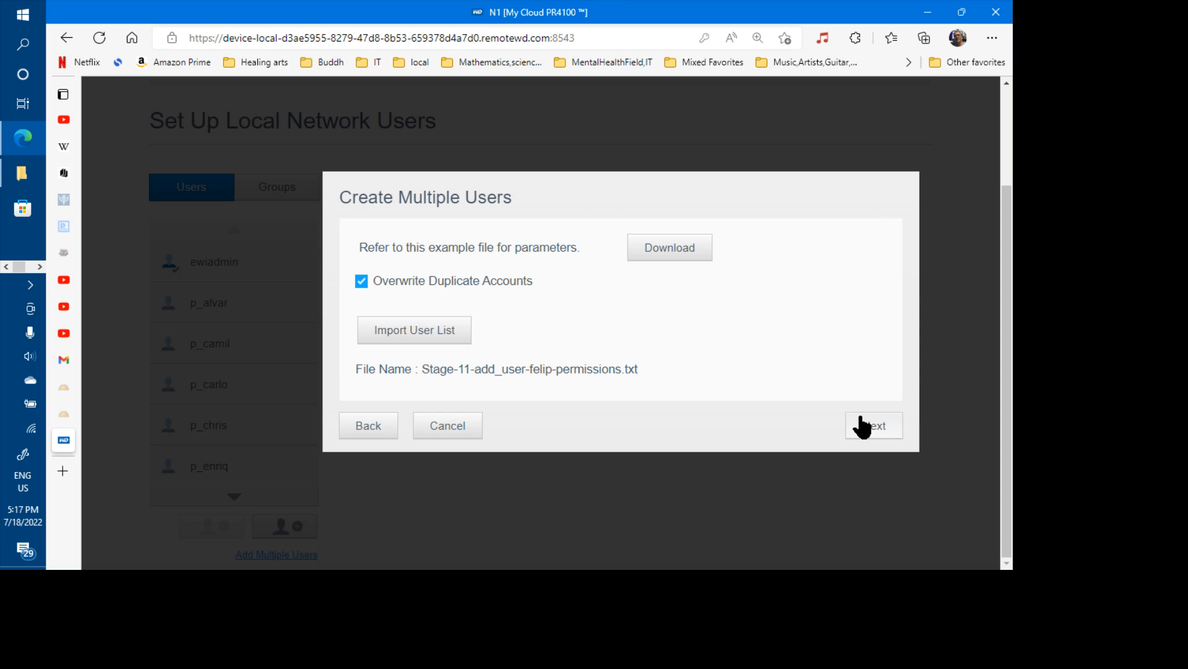
{"action": "left_click", "coordinate": [867, 426]}
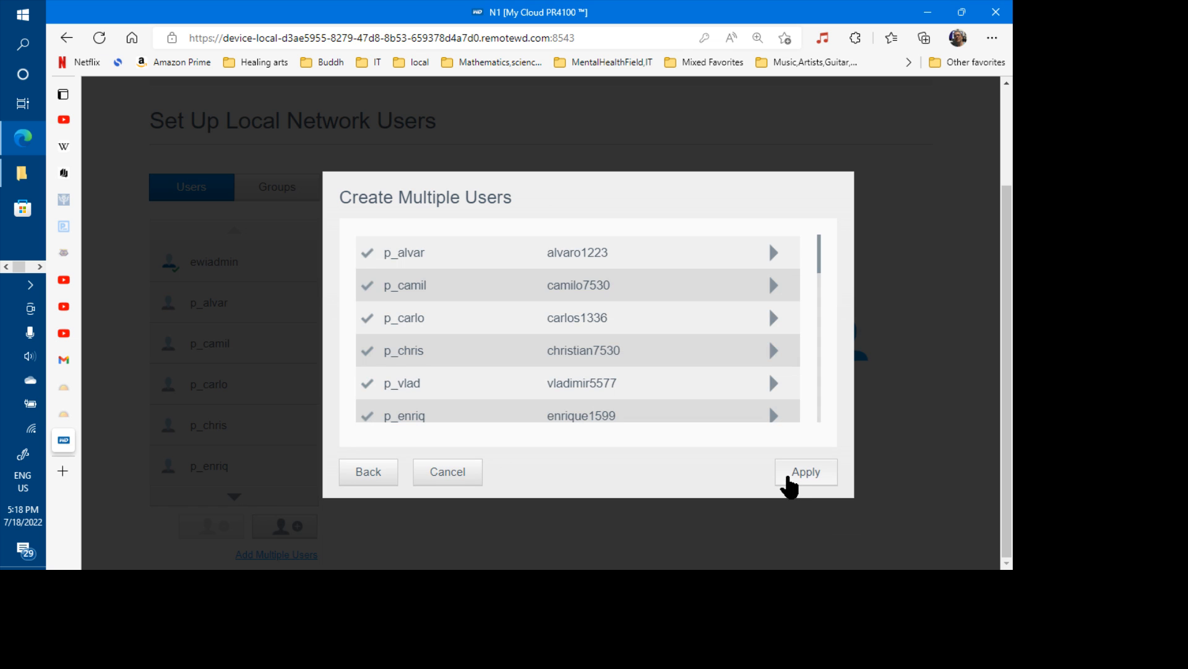
{"action": "left_click", "coordinate": [791, 481]}
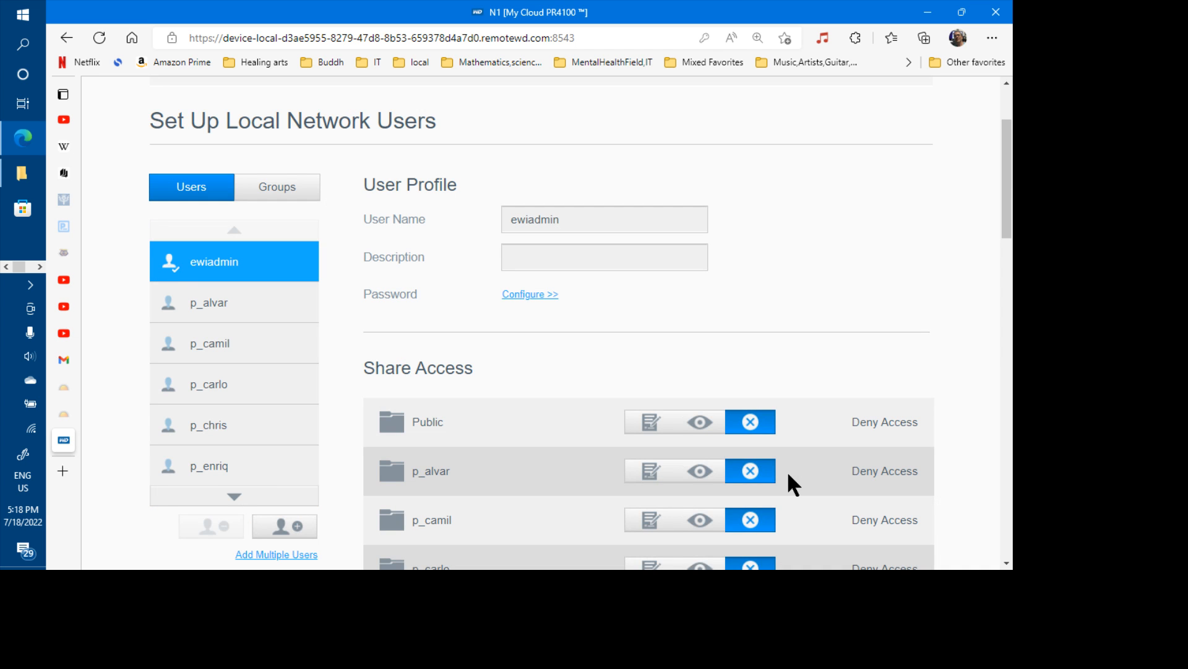
- Review the share access permissions of users p_alvar and p_camil
{"action": "left_click_drag", "start_coordinate": [242, 304], "coordinate": [424, 350]}
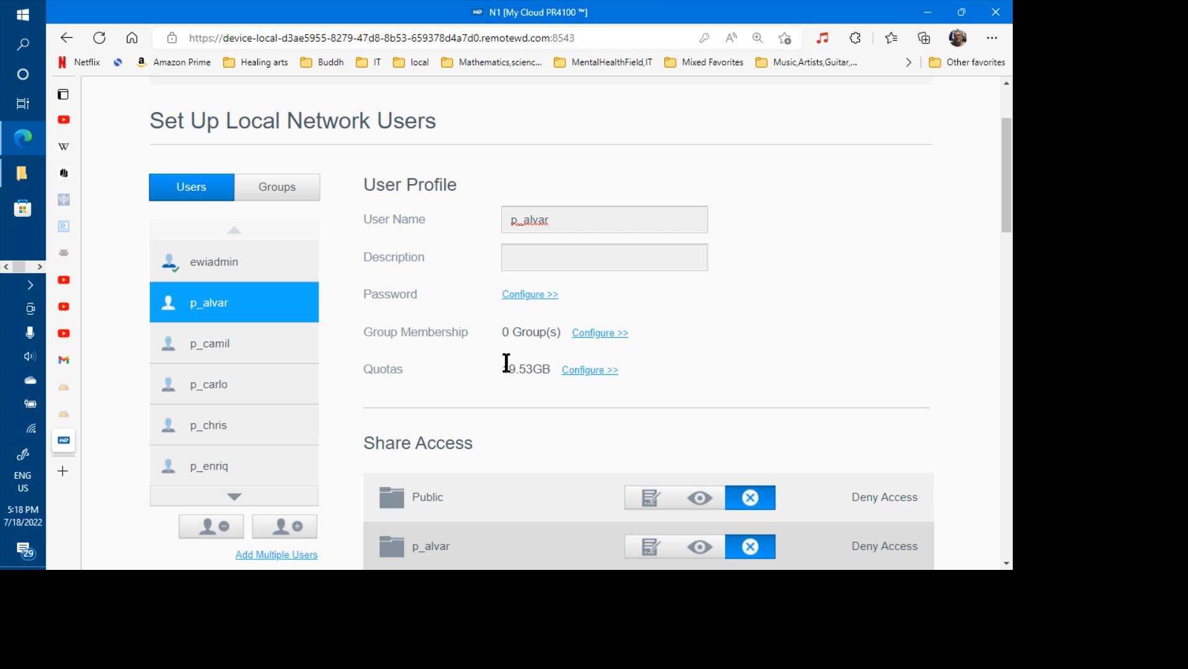
{"action": "scroll", "coordinate": [507, 362], "scroll_direction": "down", "scroll_amount": 12}
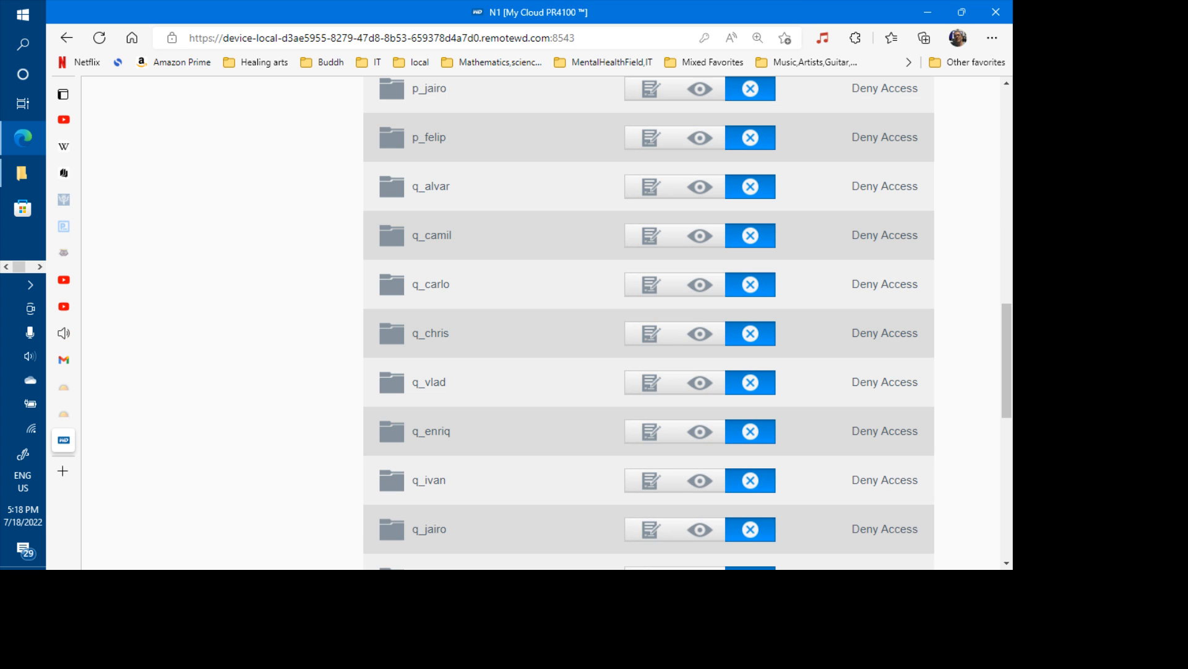
{"action": "scroll", "coordinate": [510, 316], "scroll_direction": "up", "scroll_amount": 10}
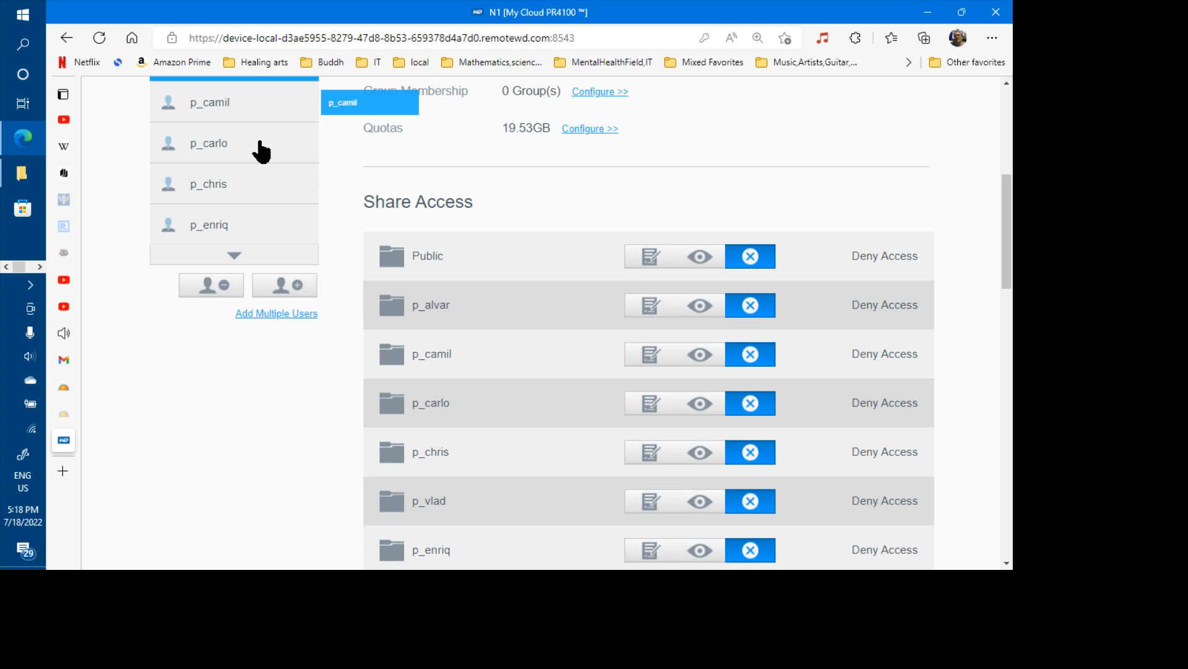
{"action": "scroll", "coordinate": [263, 158], "scroll_direction": "up", "scroll_amount": 5}
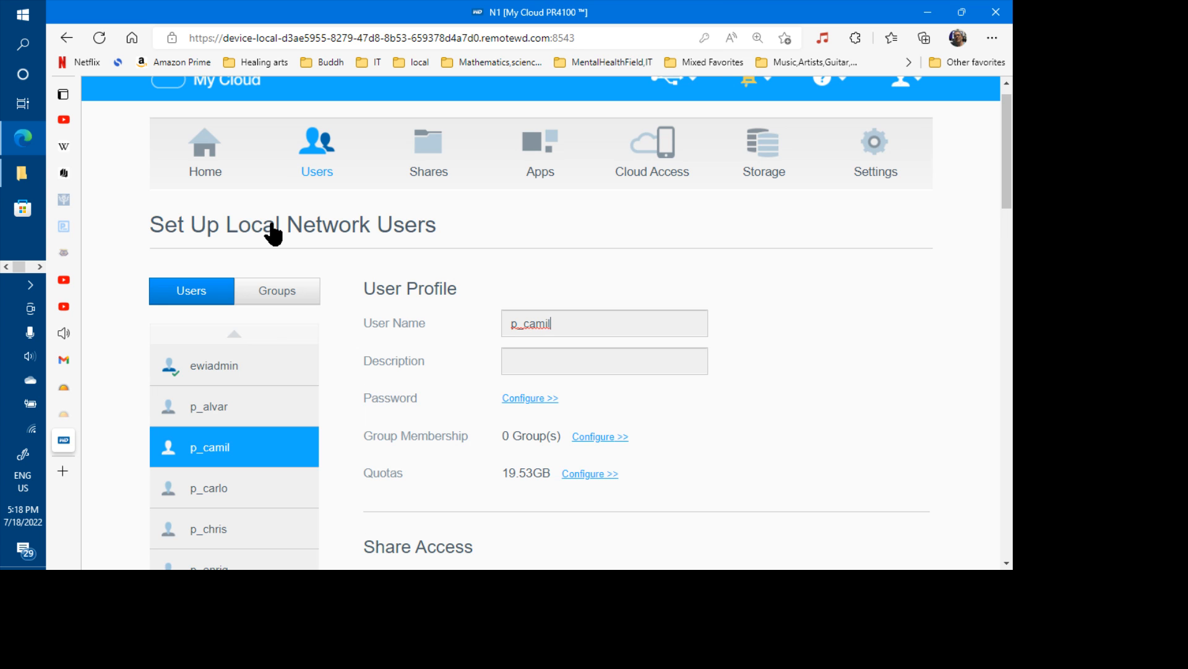
{"action": "scroll", "coordinate": [272, 234], "scroll_direction": "down", "scroll_amount": 10}
{"action": "scroll", "coordinate": [535, 322], "scroll_direction": "up", "scroll_amount": 3}
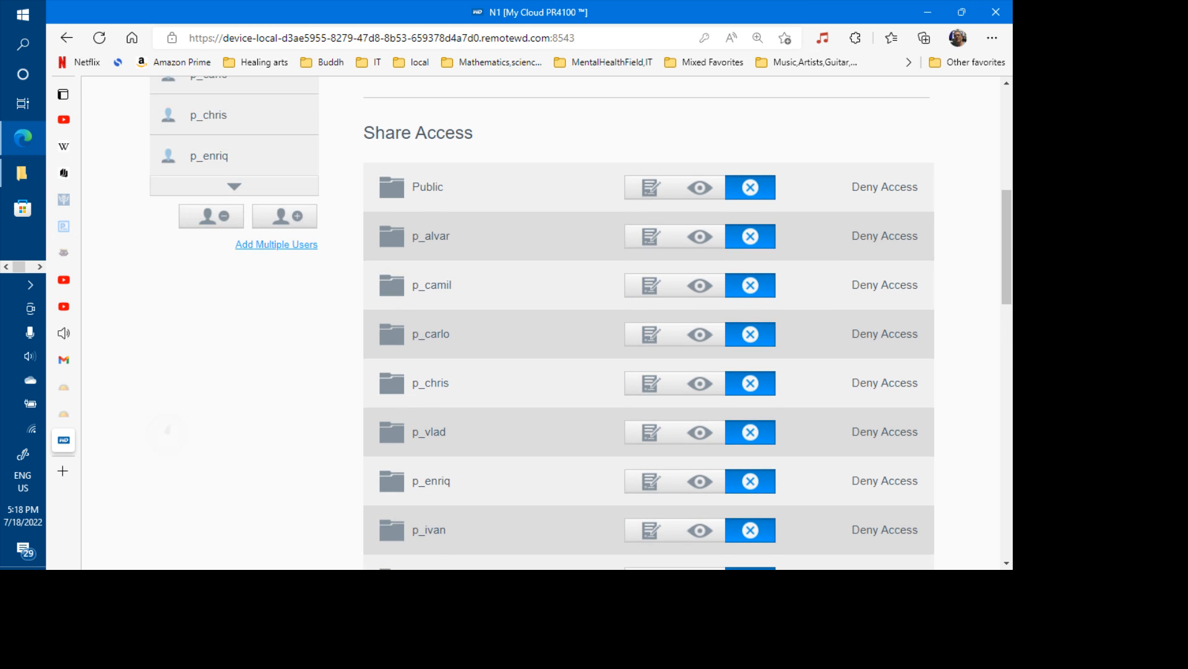
{"action": "scroll", "coordinate": [214, 267], "scroll_direction": "up", "scroll_amount": 2}
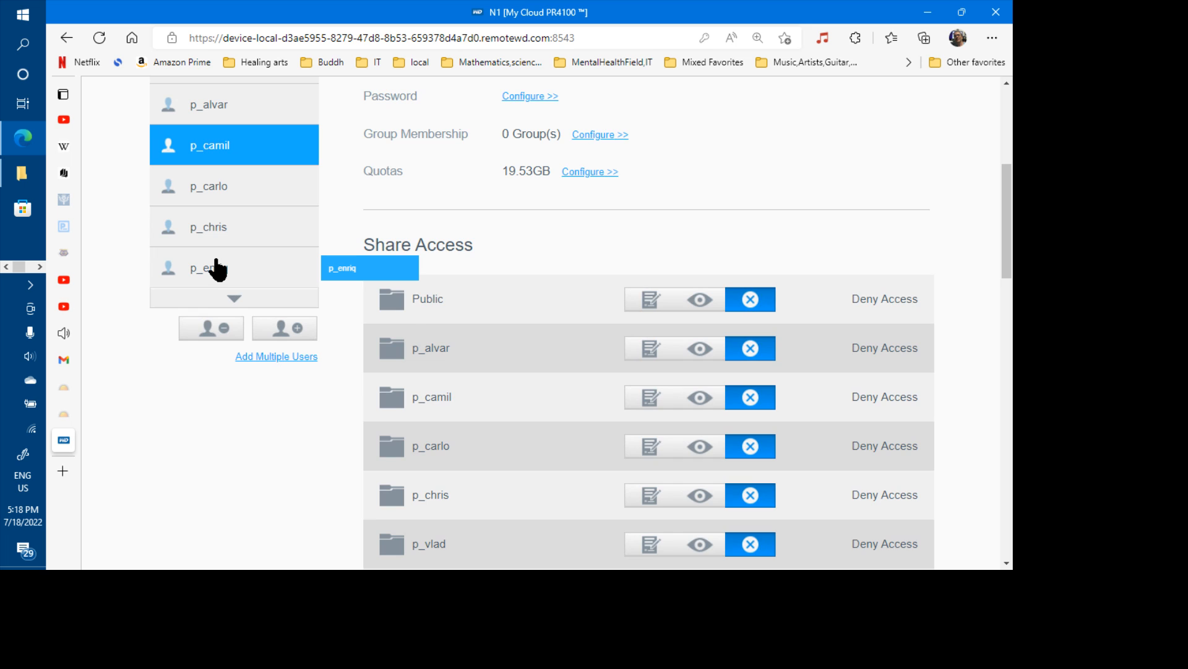
- Select user p_enriq and check the permissions in the Share Access list
{"action": "left_click", "coordinate": [217, 268]}
{"action": "scroll", "coordinate": [248, 307], "scroll_direction": "down", "scroll_amount": 8}
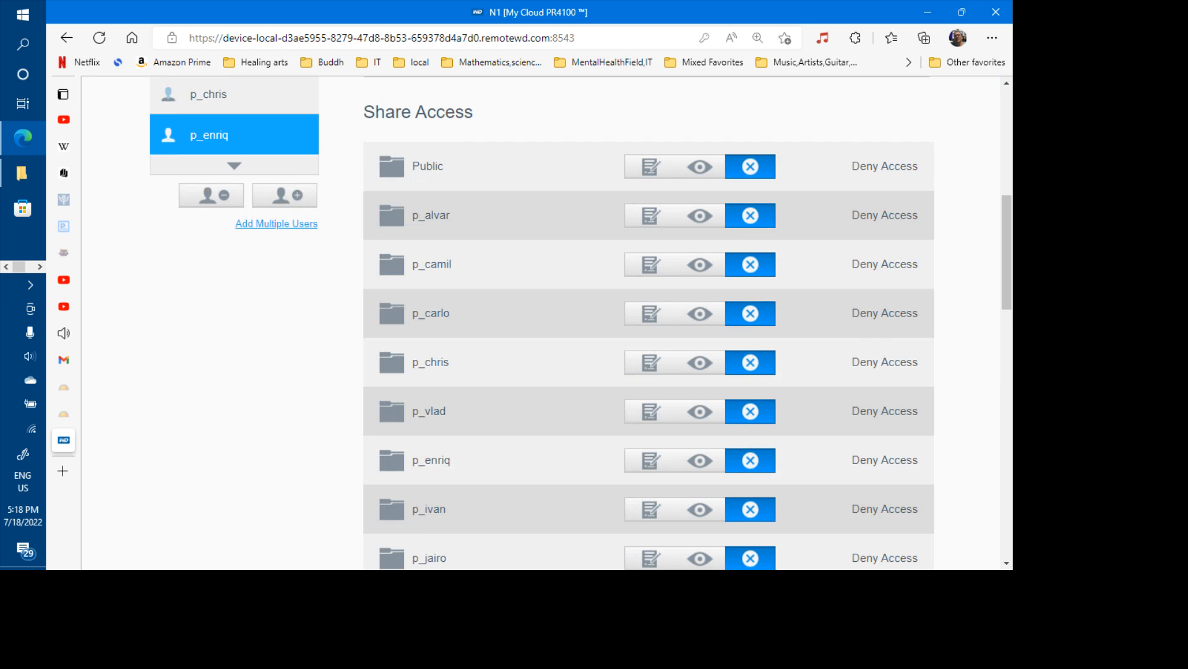
{"action": "scroll", "coordinate": [619, 321], "scroll_direction": "up", "scroll_amount": 2}
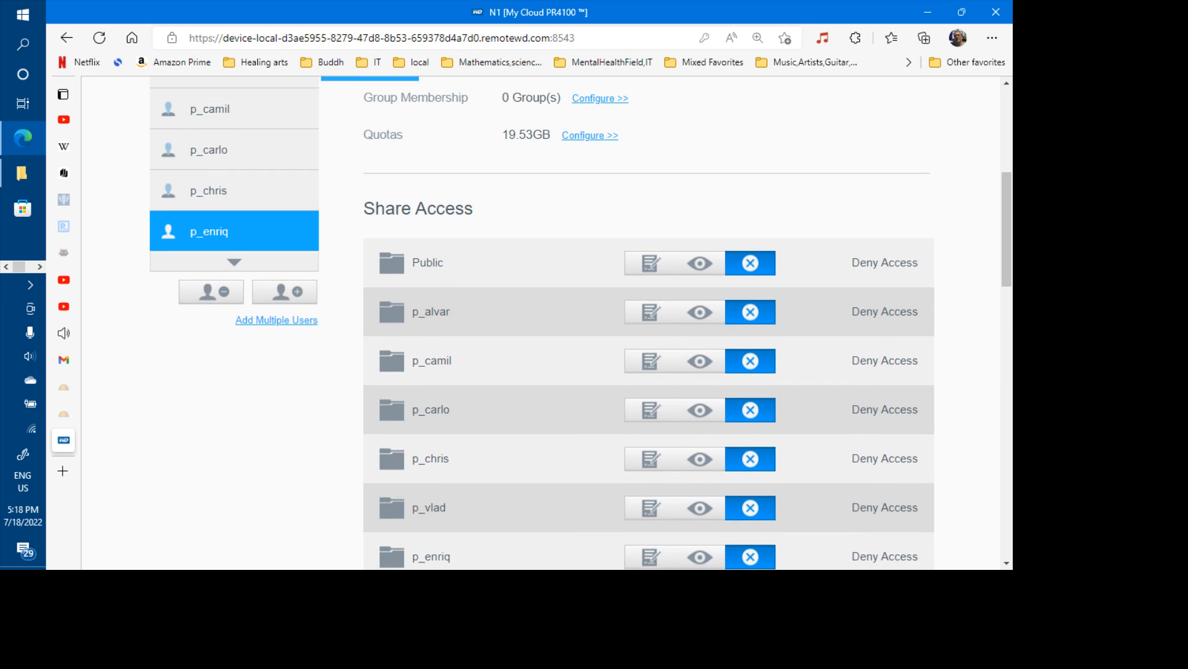
{"action": "scroll", "coordinate": [245, 370], "scroll_direction": "up", "scroll_amount": 1}
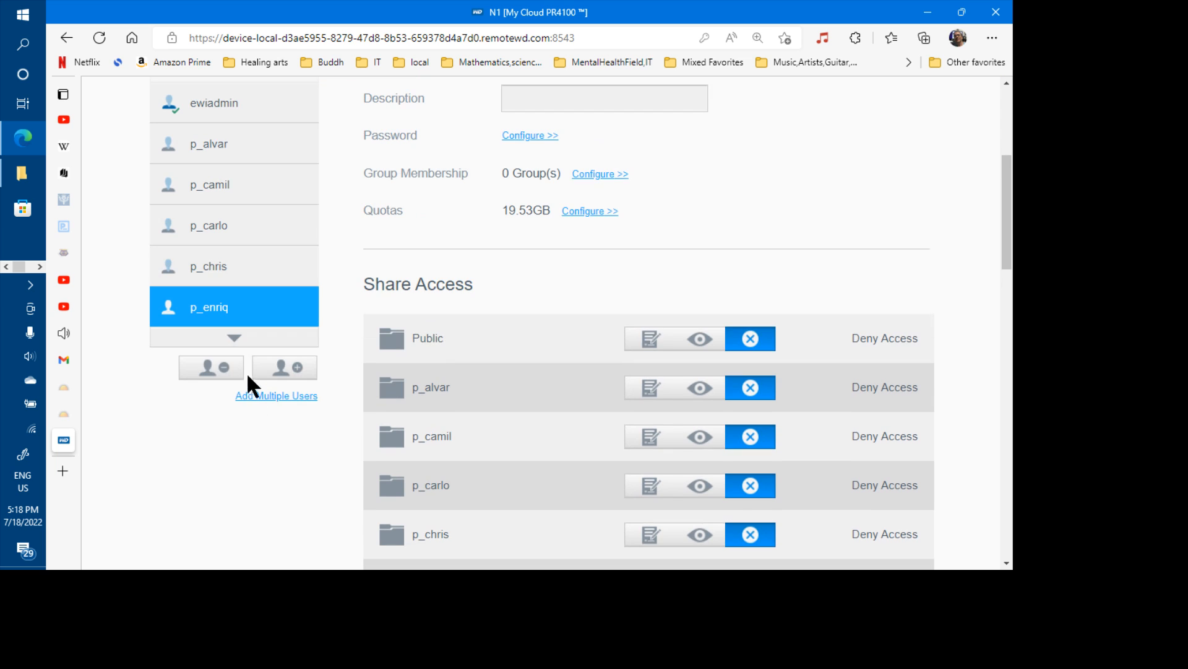
- Find user q_felip in the user list and check the account's access to the p_, q_, r_ and s_ shares
{"action": "left_click", "coordinate": [234, 338]}
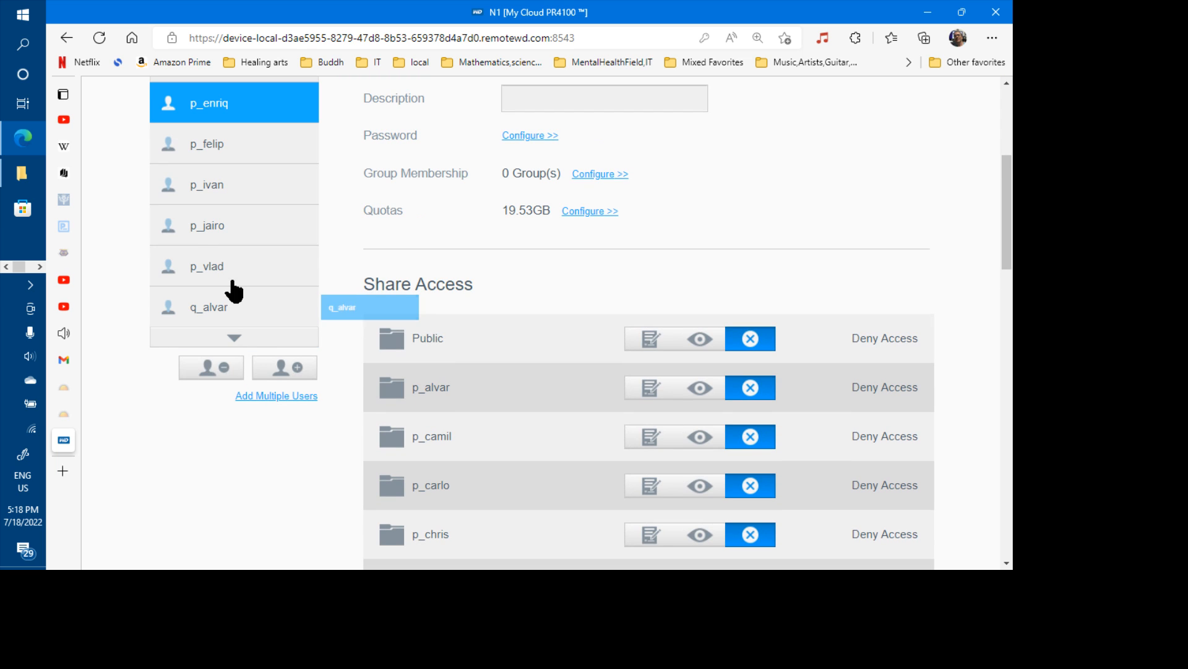
{"action": "left_click", "coordinate": [235, 338]}
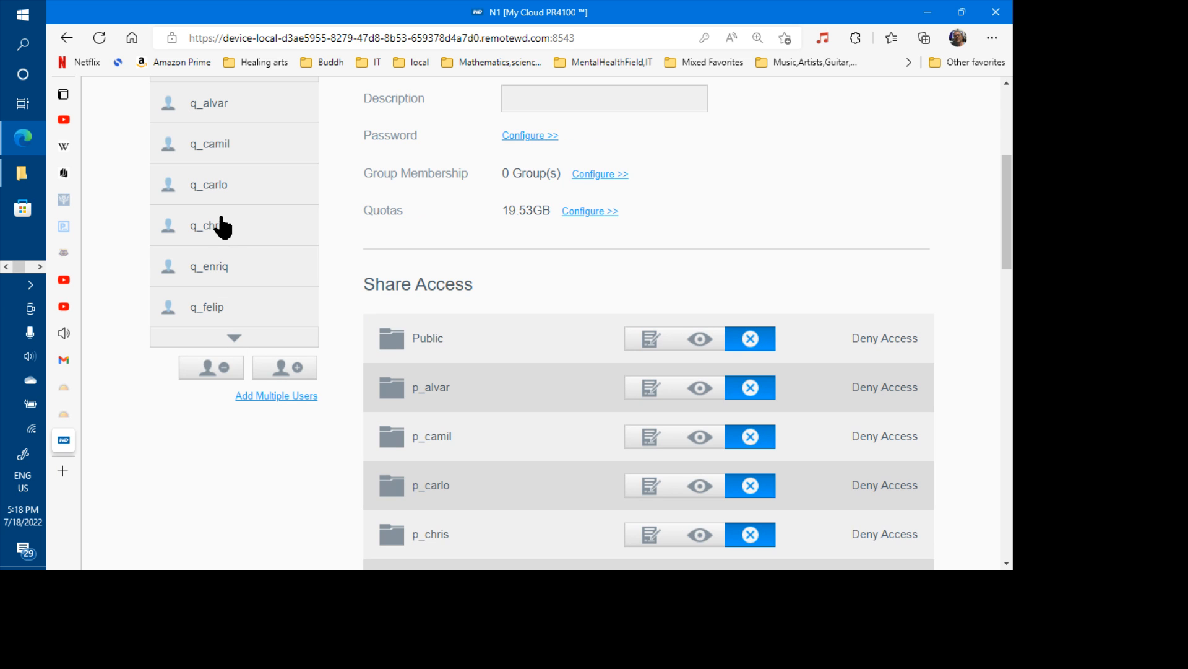
{"action": "left_click", "coordinate": [217, 321]}
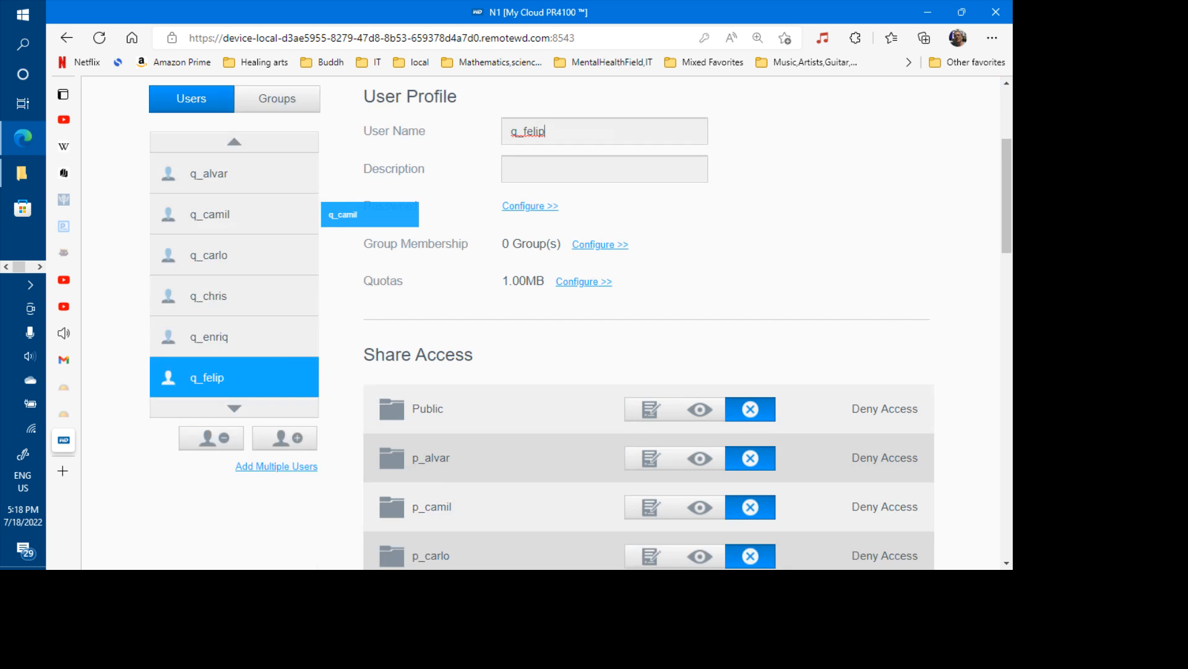
{"action": "scroll", "coordinate": [680, 322], "scroll_direction": "down", "scroll_amount": 15}
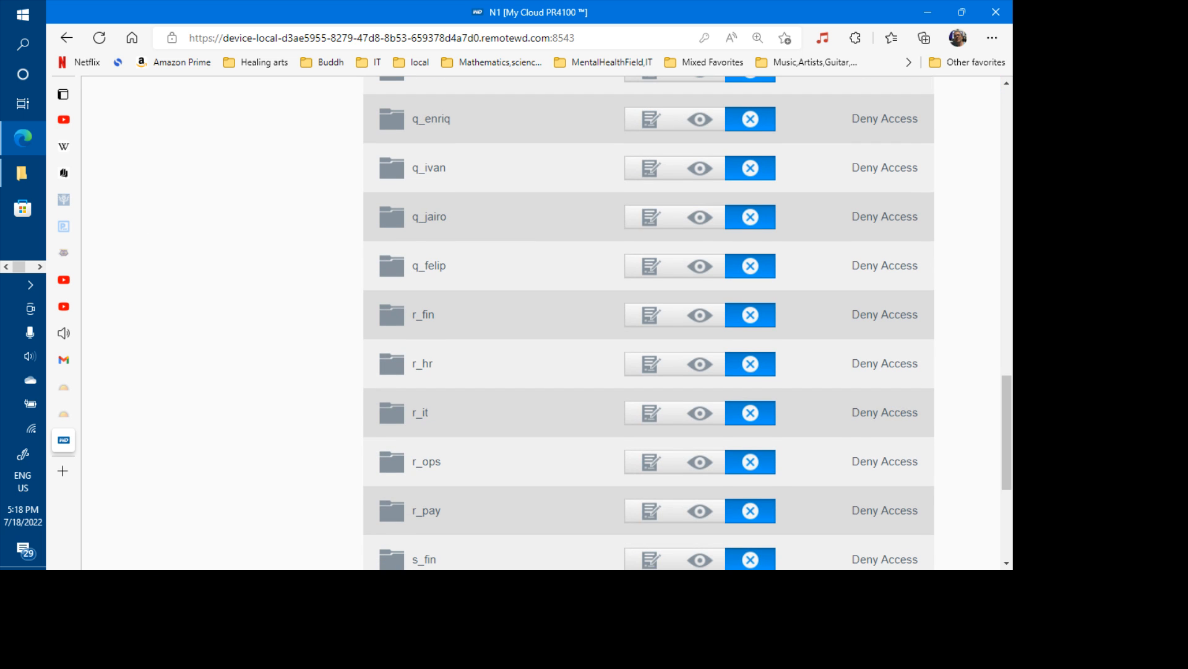
{"action": "scroll", "coordinate": [680, 321], "scroll_direction": "up", "scroll_amount": 5}
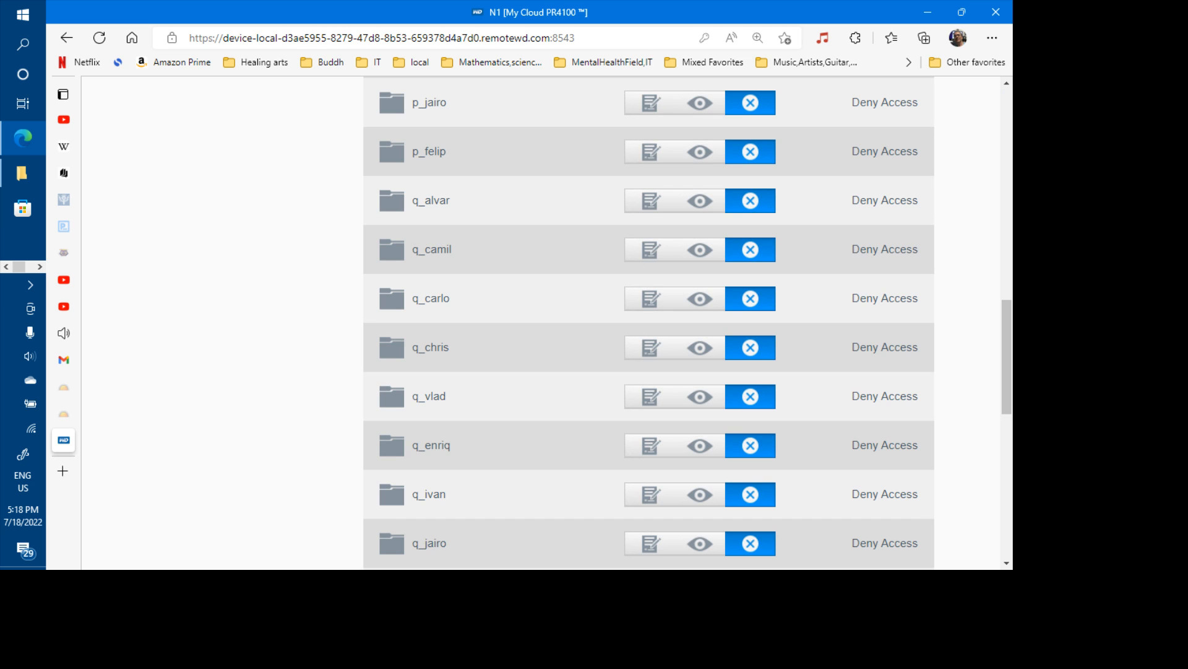
{"action": "scroll", "coordinate": [337, 207], "scroll_direction": "up", "scroll_amount": 10}
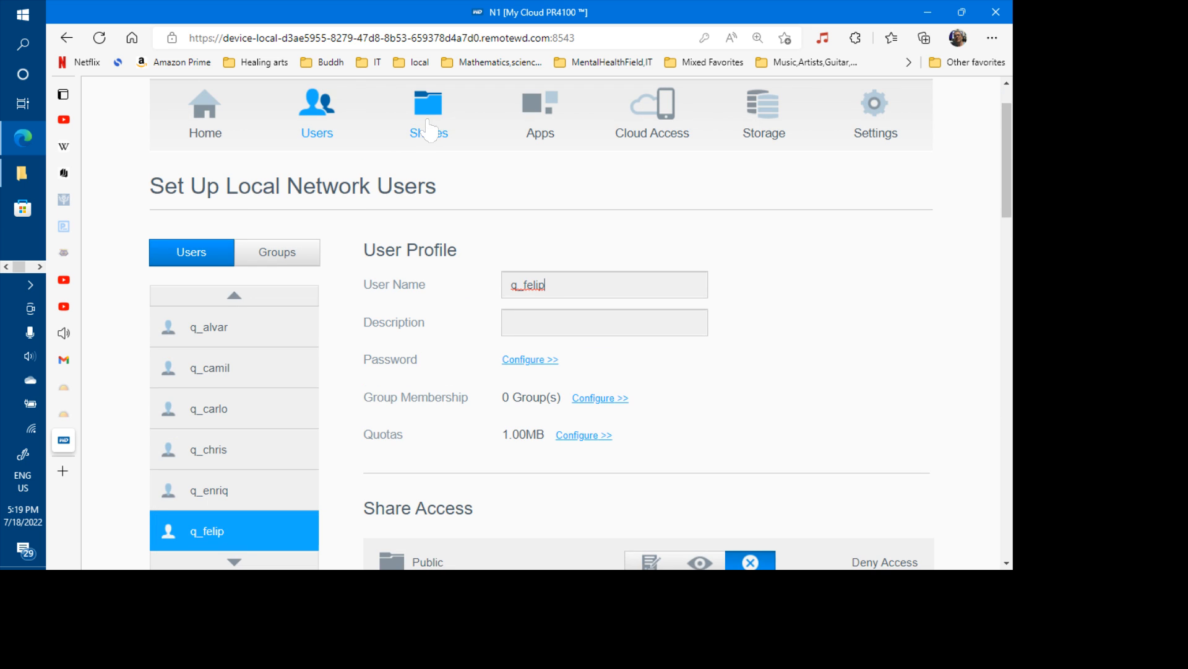
- Open the p_enriq share on the Shares page and examine its Public setting and the access of every user
{"action": "left_click", "coordinate": [429, 130]}
{"action": "scroll", "coordinate": [427, 127], "scroll_direction": "down", "scroll_amount": 1}
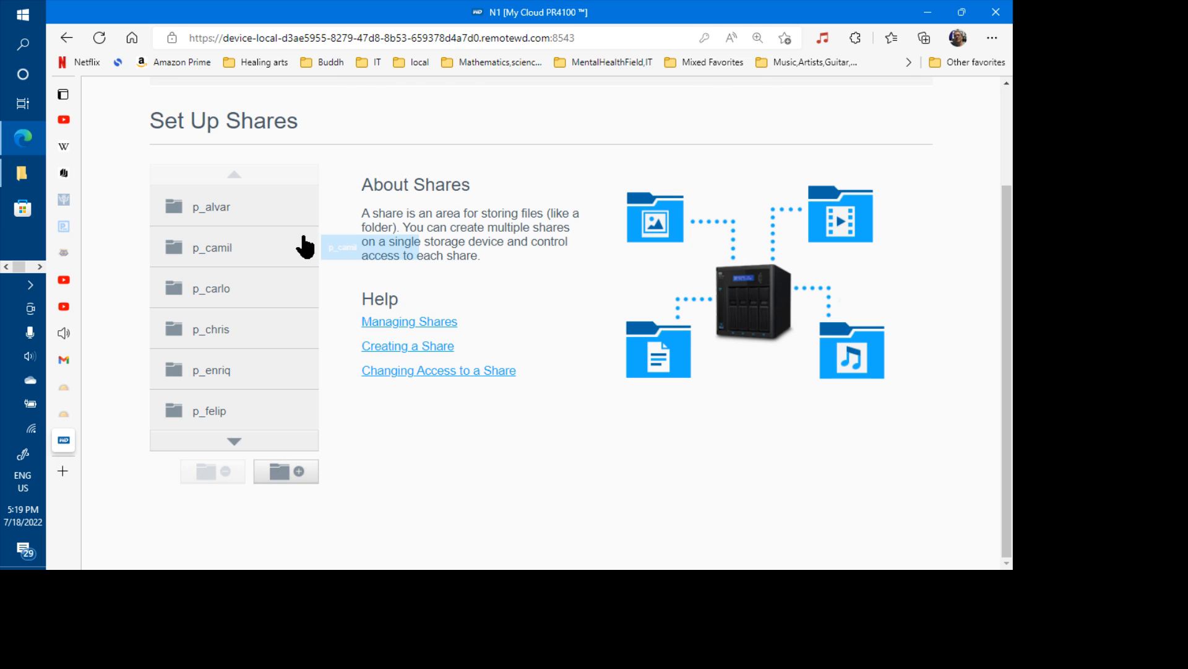
{"action": "left_click", "coordinate": [242, 373]}
{"action": "scroll", "coordinate": [241, 373], "scroll_direction": "down", "scroll_amount": 2}
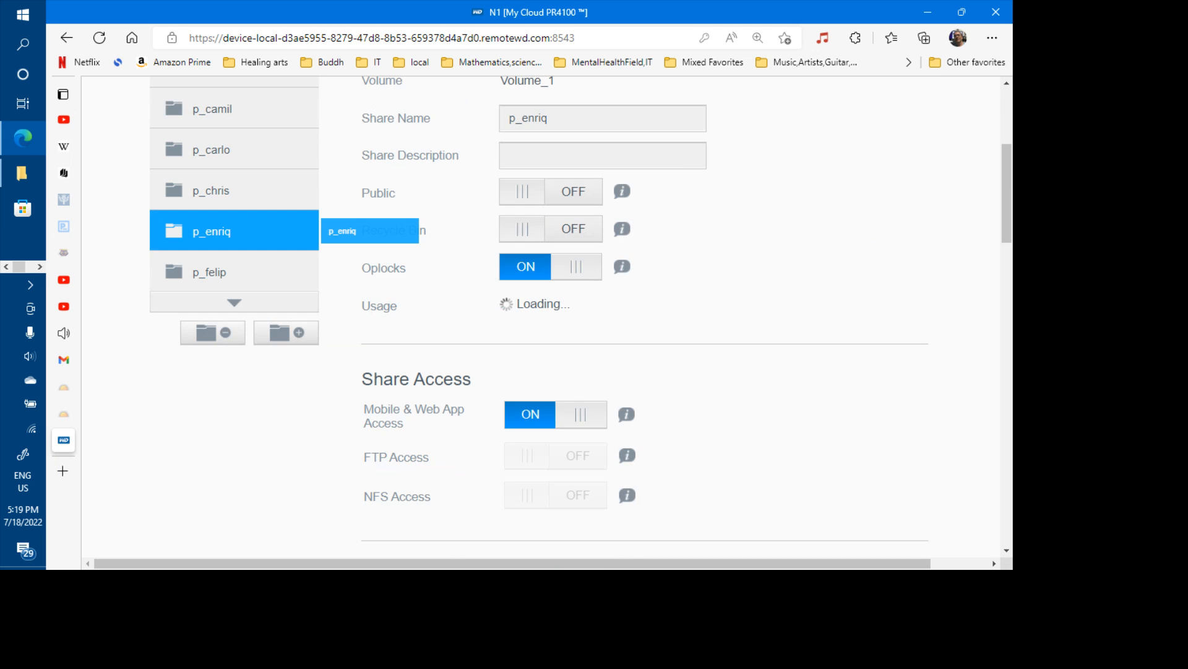
{"action": "scroll", "coordinate": [646, 316], "scroll_direction": "down", "scroll_amount": 10}
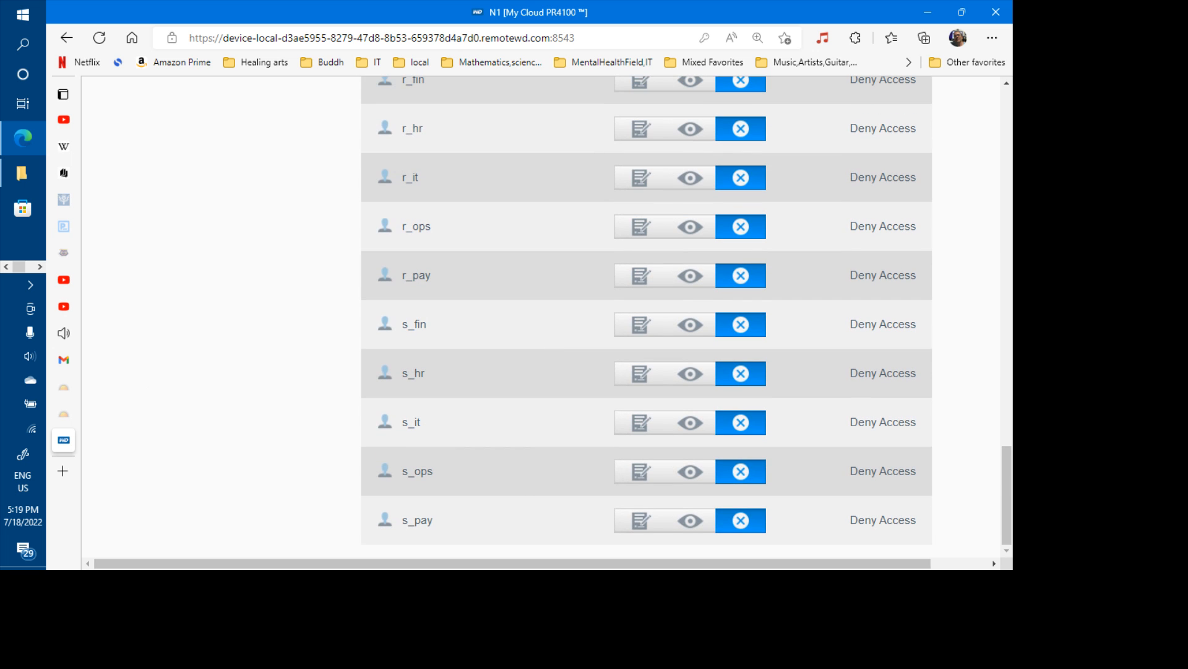
{"action": "scroll", "coordinate": [541, 316], "scroll_direction": "up", "scroll_amount": 15}
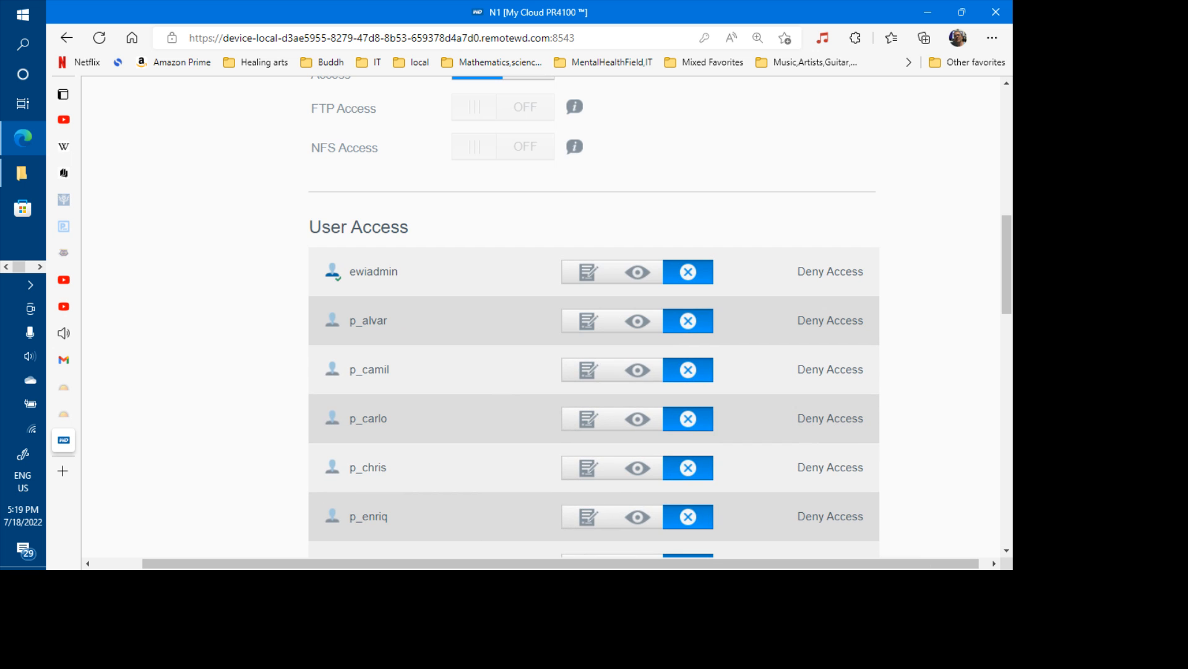
{"action": "scroll", "coordinate": [193, 425], "scroll_direction": "up", "scroll_amount": 8}
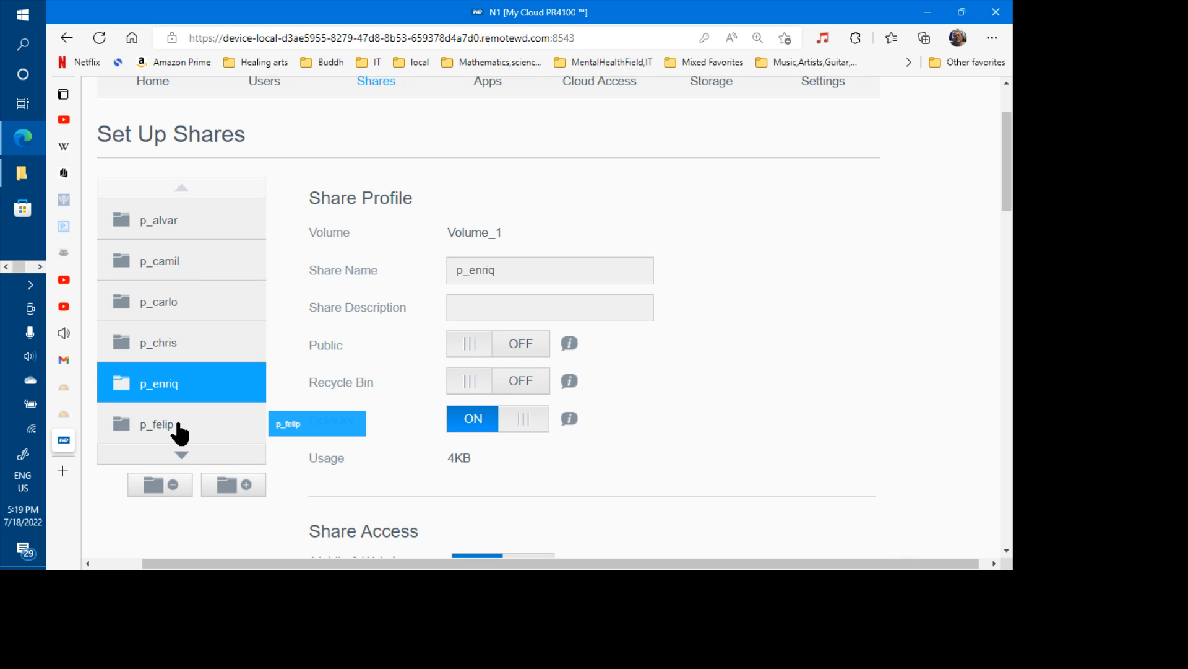
- Review the user access list of the p_felip share and turn on its Public setting
{"action": "left_click", "coordinate": [179, 427]}
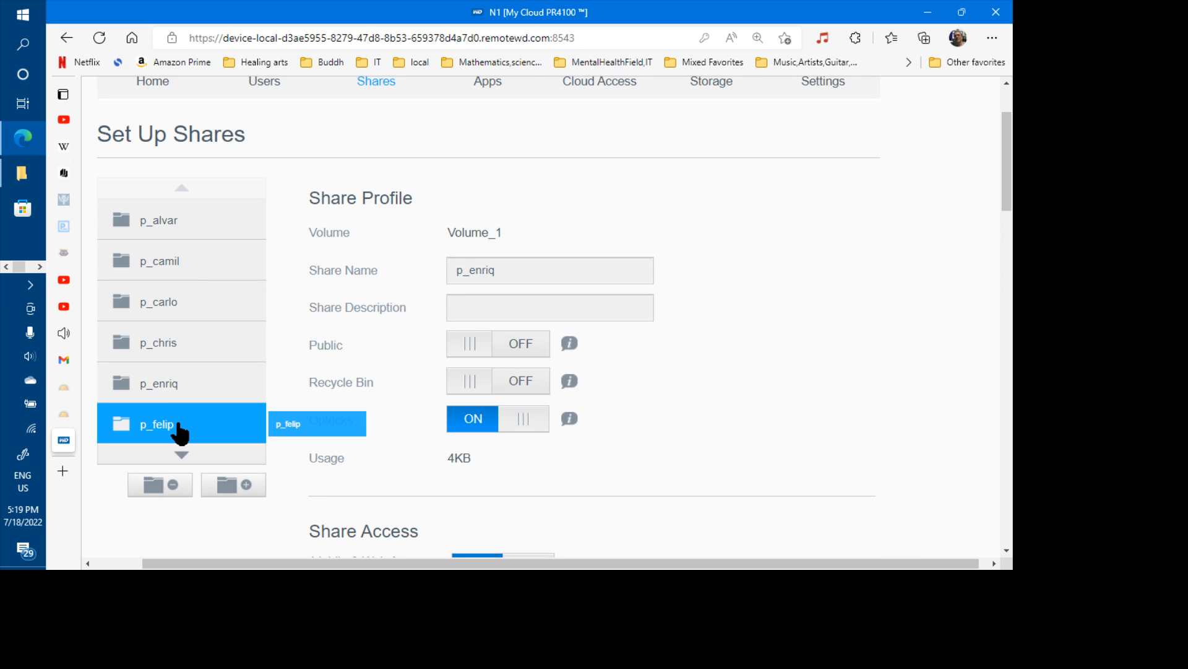
{"action": "scroll", "coordinate": [179, 433], "scroll_direction": "down", "scroll_amount": 10}
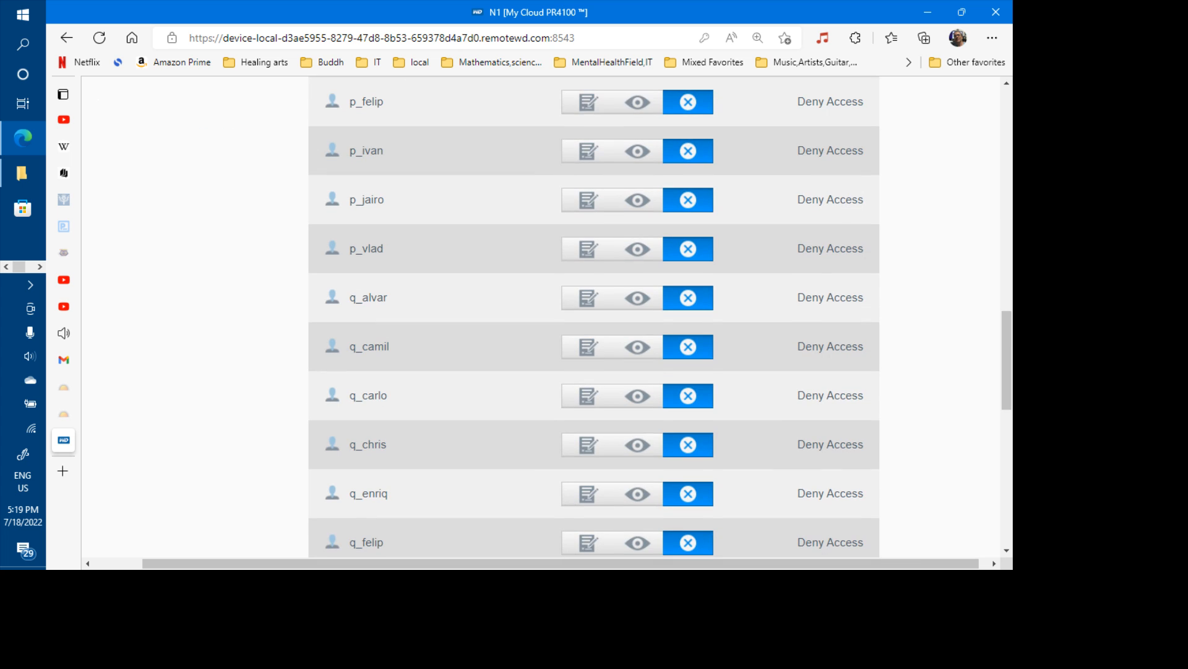
{"action": "scroll", "coordinate": [594, 316], "scroll_direction": "up", "scroll_amount": 4}
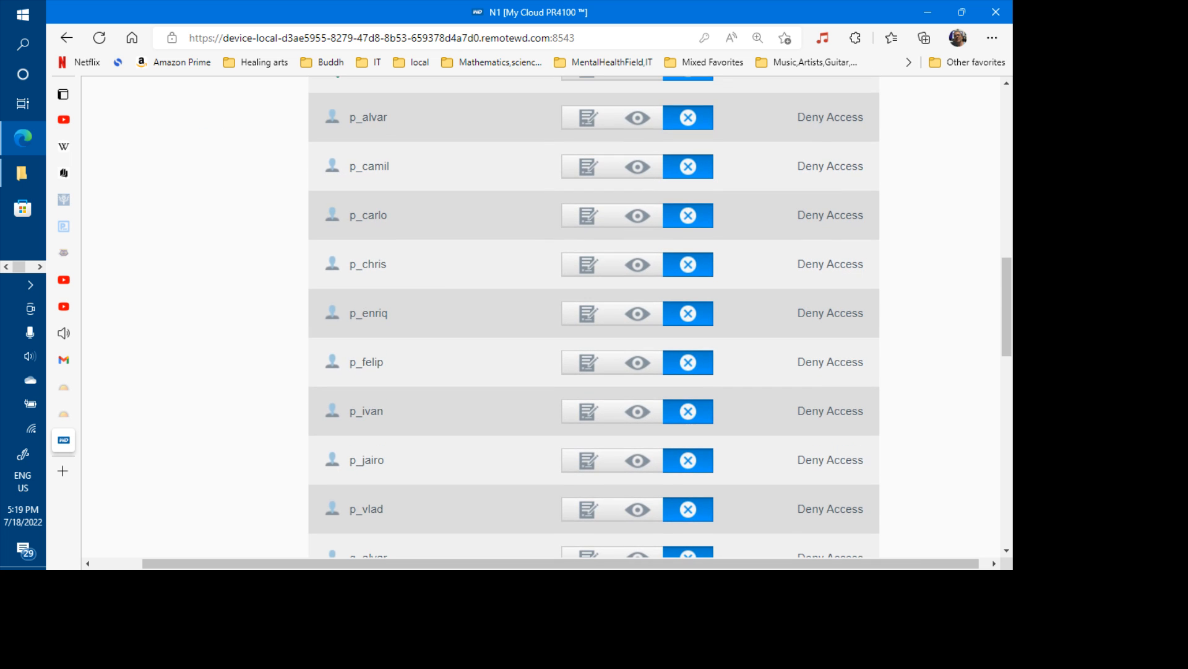
{"action": "scroll", "coordinate": [594, 315], "scroll_direction": "up", "scroll_amount": 5}
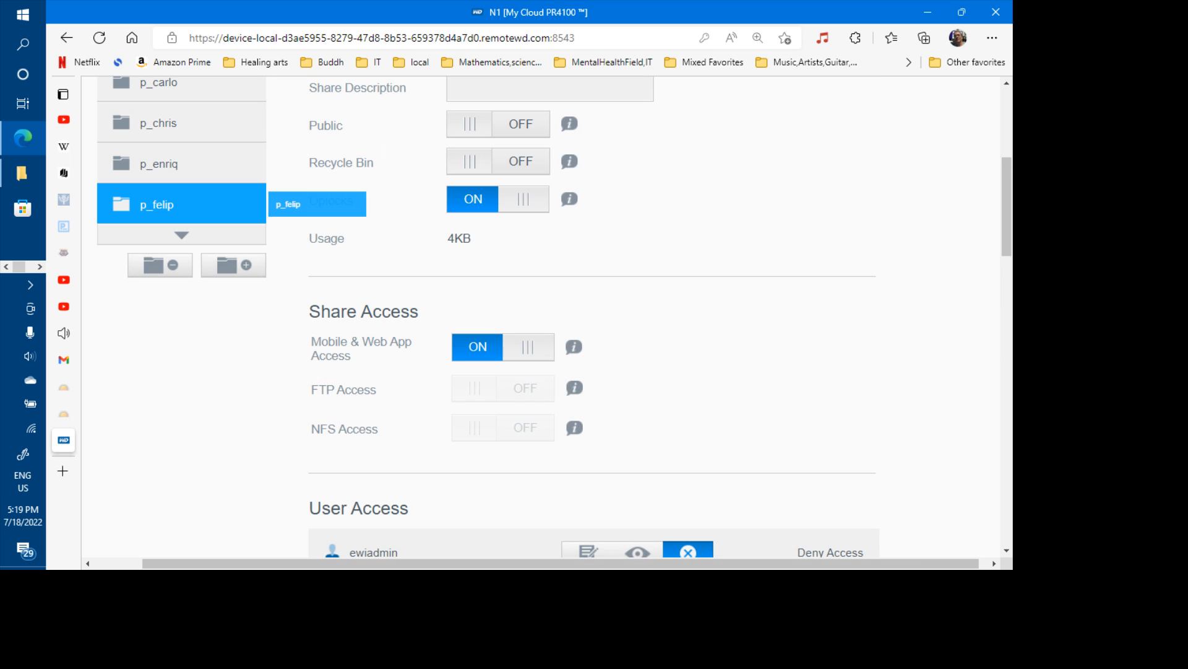
{"action": "scroll", "coordinate": [594, 316], "scroll_direction": "up", "scroll_amount": 4}
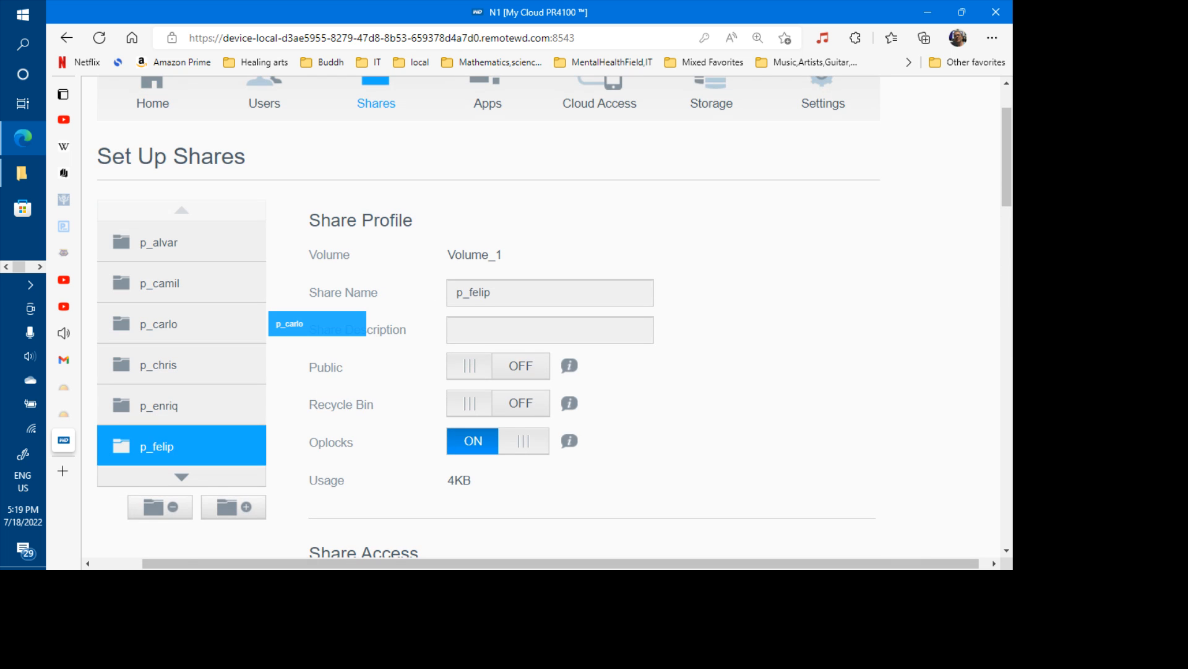
{"action": "scroll", "coordinate": [595, 316], "scroll_direction": "up", "scroll_amount": 2}
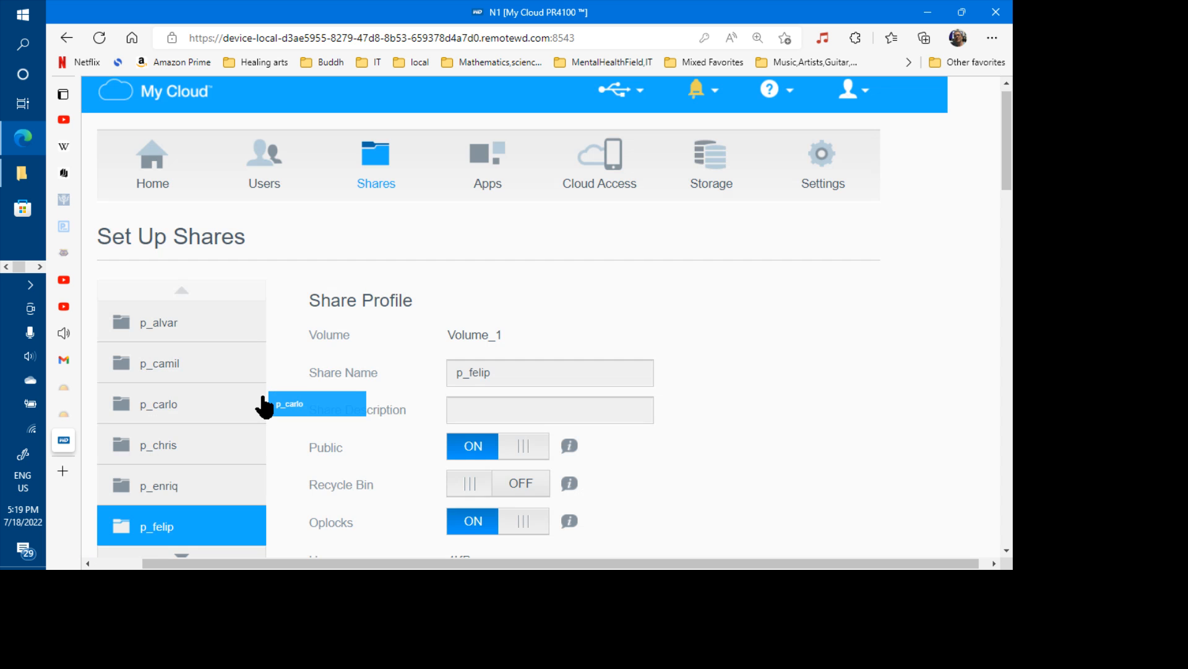
{"action": "scroll", "coordinate": [263, 405], "scroll_direction": "up", "scroll_amount": 1}
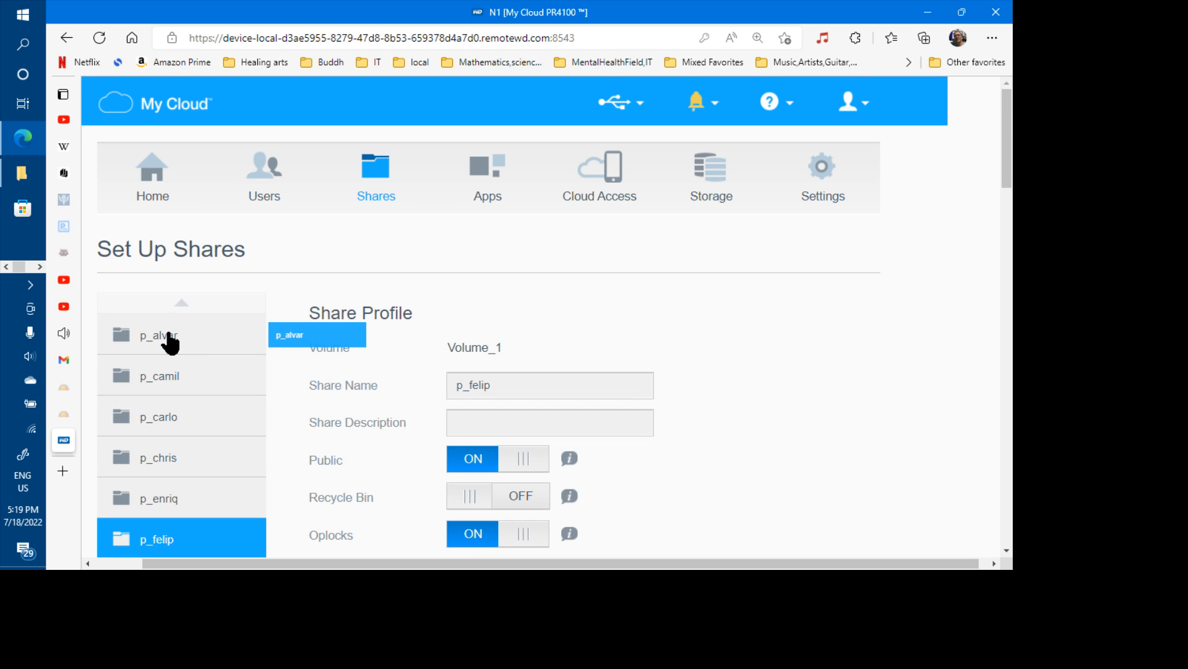
- Turn on Public for the p_alvar and p_camil shares, and also enable the Recycle Bin for p_camil
{"action": "left_click", "coordinate": [169, 341]}
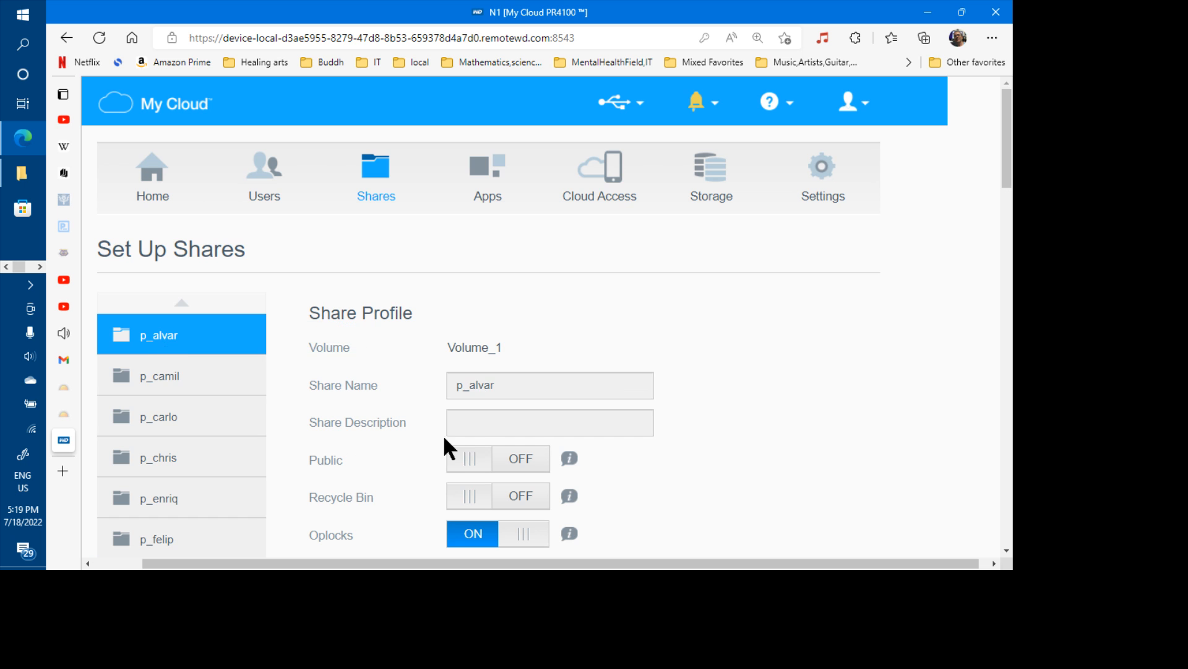
{"action": "left_click", "coordinate": [461, 459]}
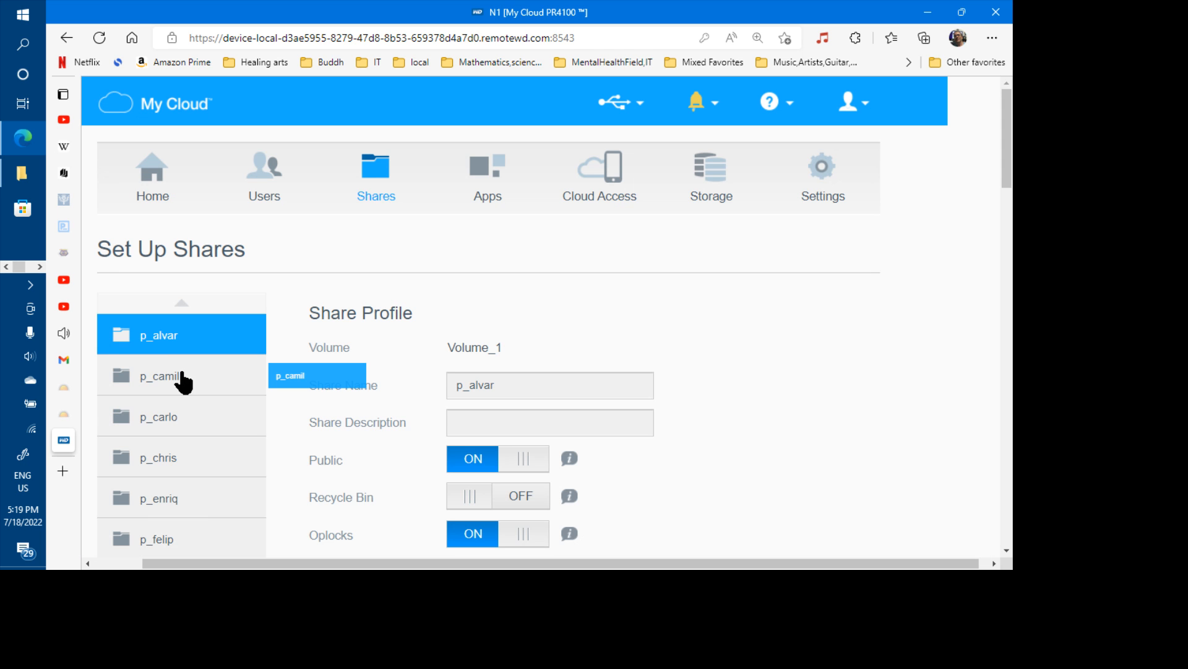
{"action": "left_click", "coordinate": [189, 380]}
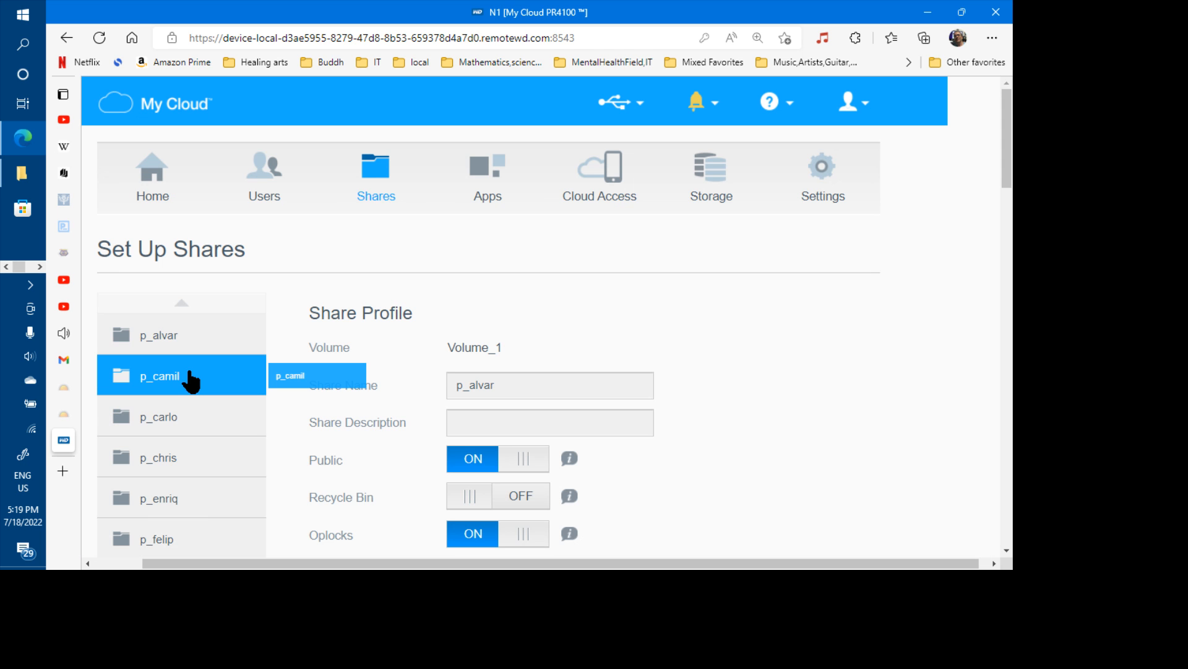
{"action": "left_click", "coordinate": [461, 467]}
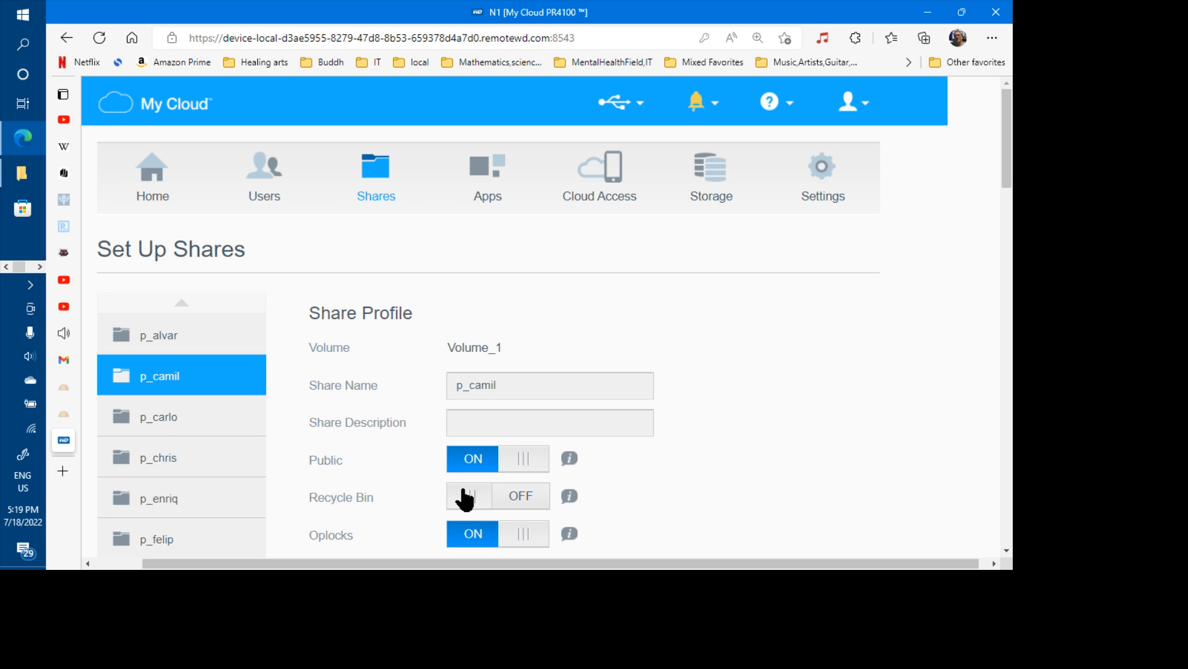
{"action": "left_click", "coordinate": [464, 499]}
- Turn on the Public setting for the p_carlo and p_chris shares
{"action": "left_click", "coordinate": [164, 425]}
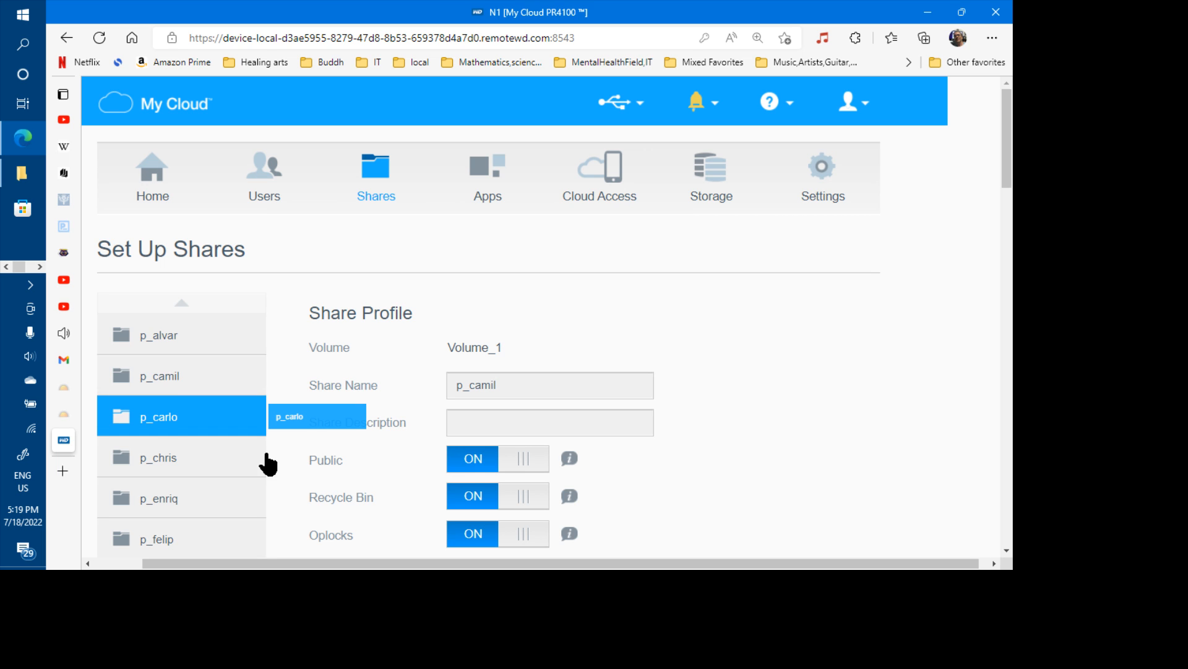
{"action": "left_click", "coordinate": [472, 463]}
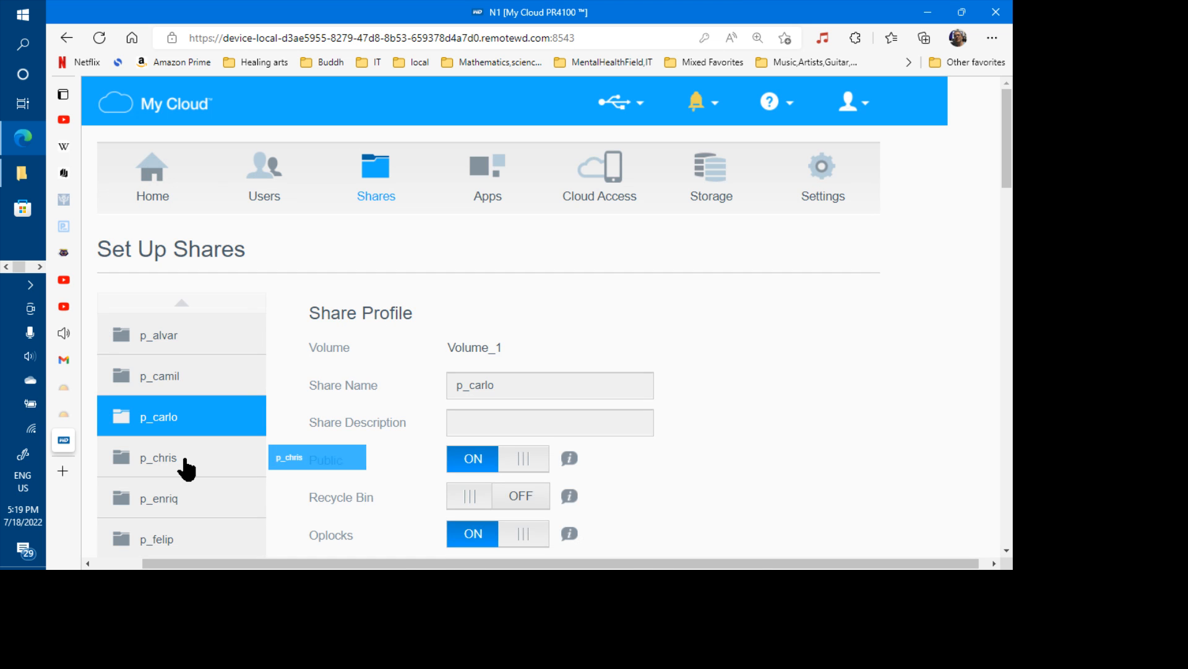
{"action": "left_click", "coordinate": [186, 468]}
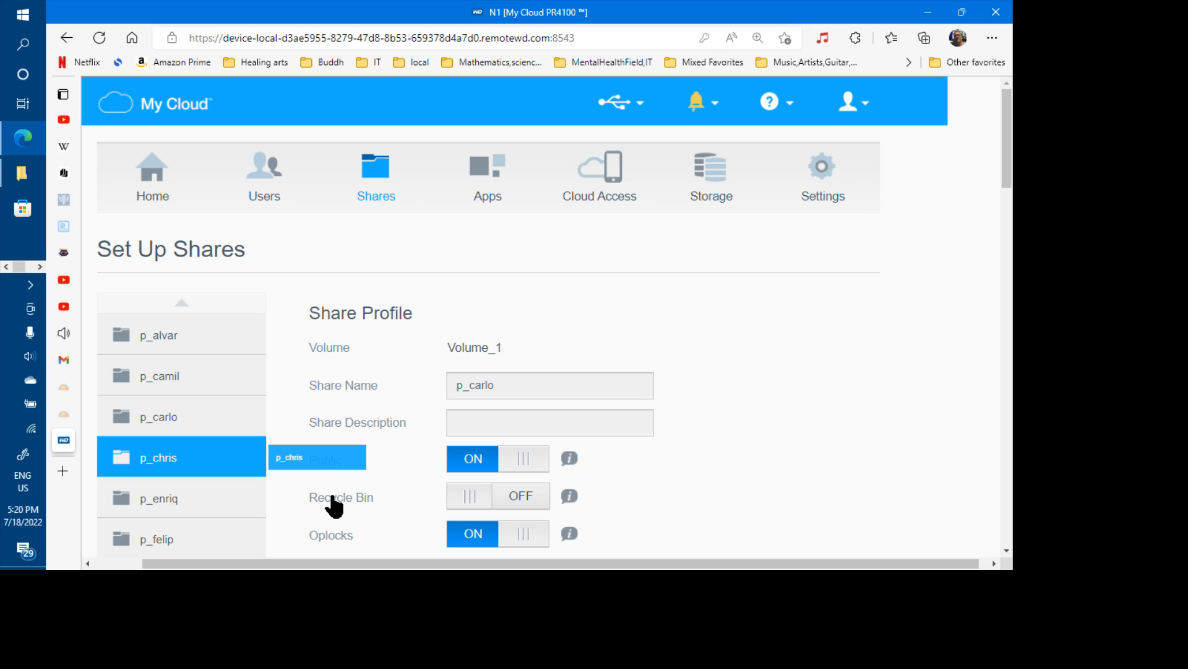
{"action": "scroll", "coordinate": [336, 409], "scroll_direction": "down", "scroll_amount": 2}
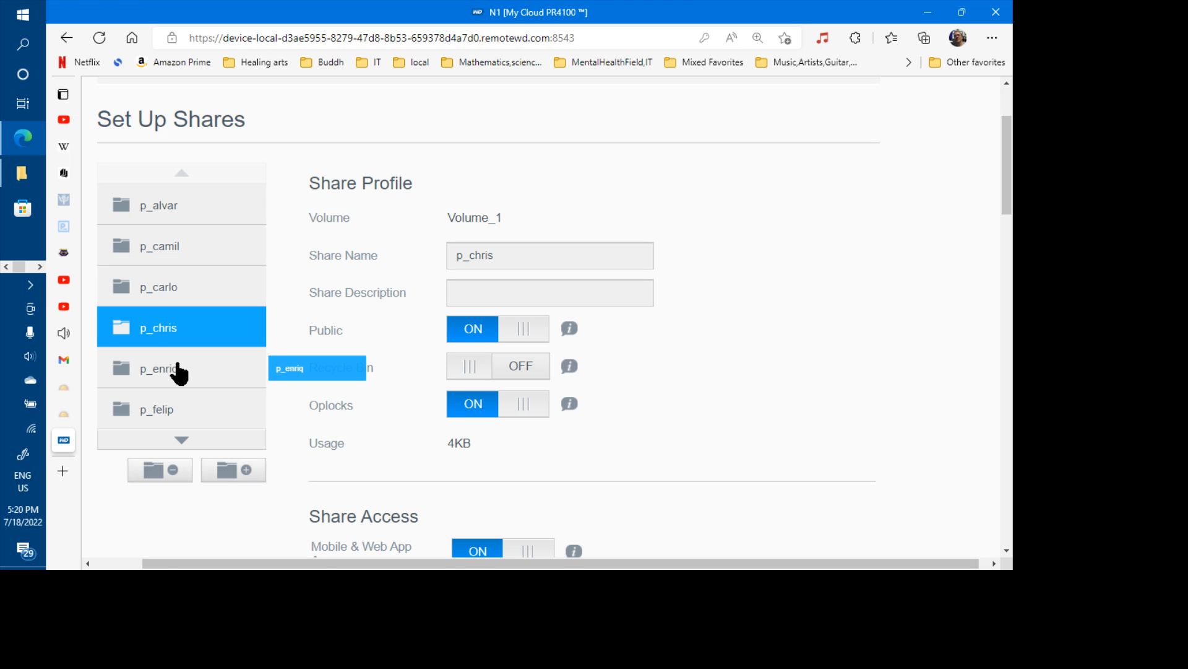
- Turn on the Public setting for the p_enriq share and recheck the p_felip share's profile
{"action": "left_click", "coordinate": [179, 372]}
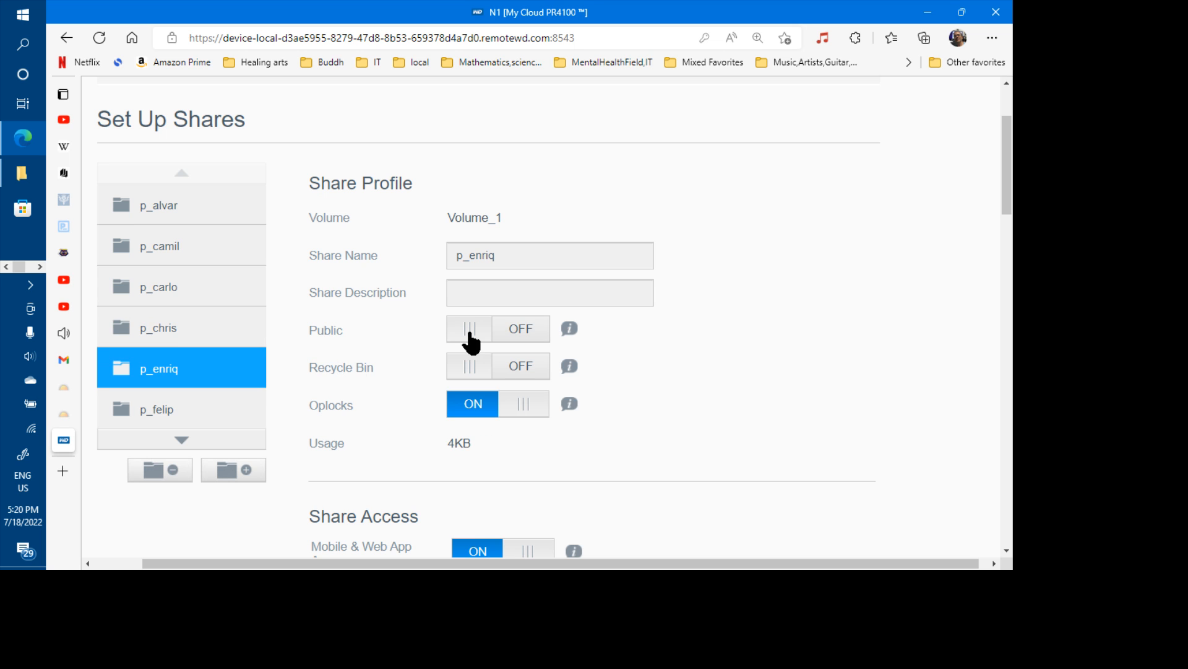
{"action": "left_click", "coordinate": [470, 337]}
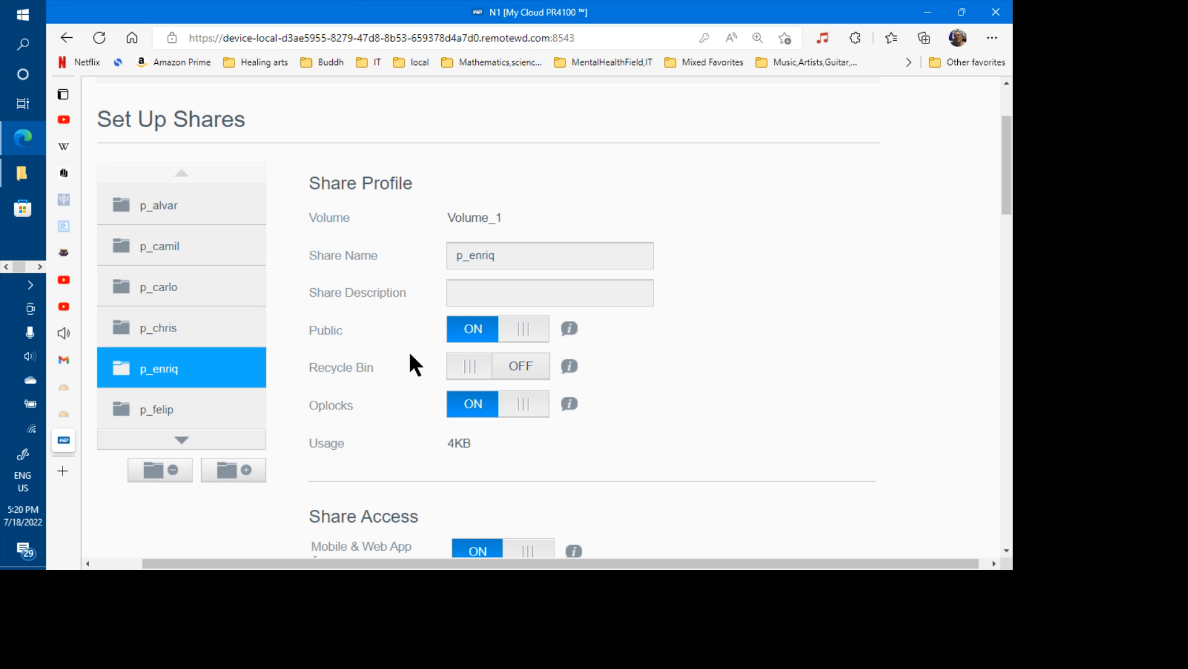
{"action": "left_click", "coordinate": [178, 406]}
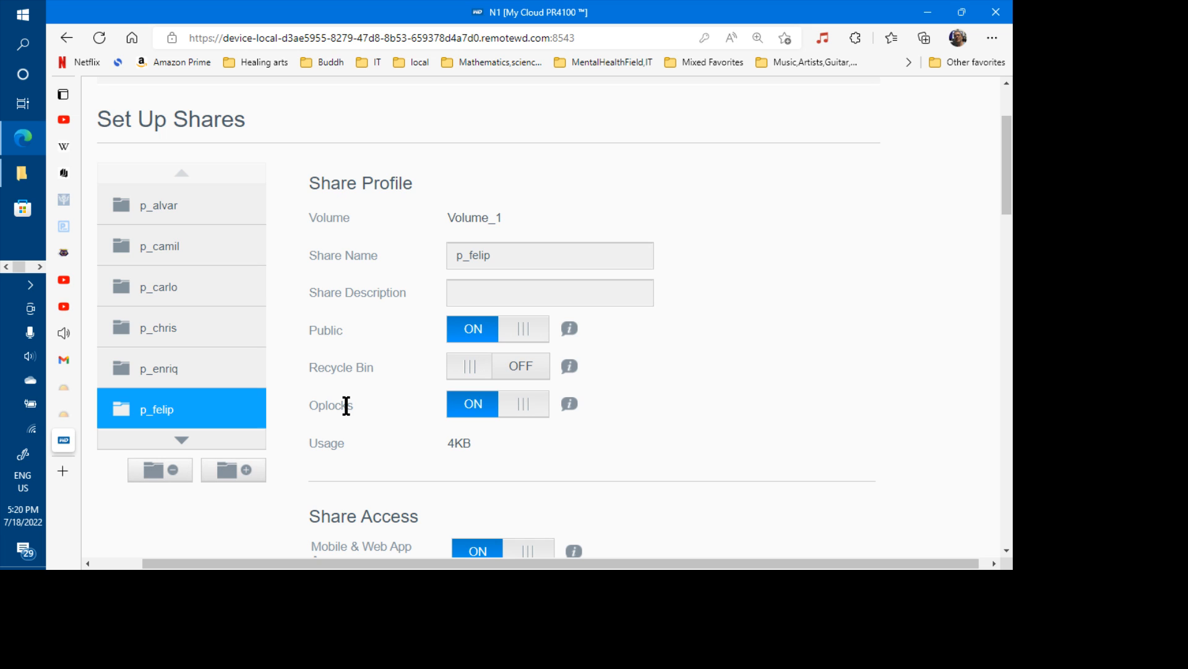
- Turn on the Public setting for the p_ivan, p_jairo and p_vlad shares
{"action": "left_click", "coordinate": [138, 437]}
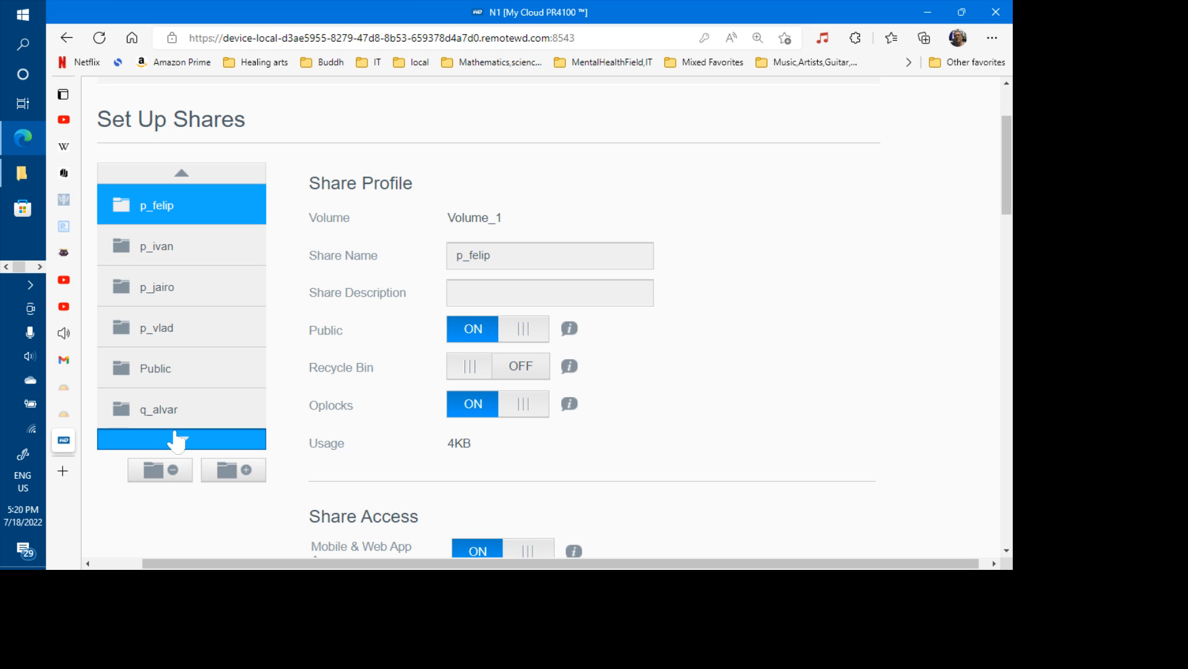
{"action": "left_click", "coordinate": [161, 246]}
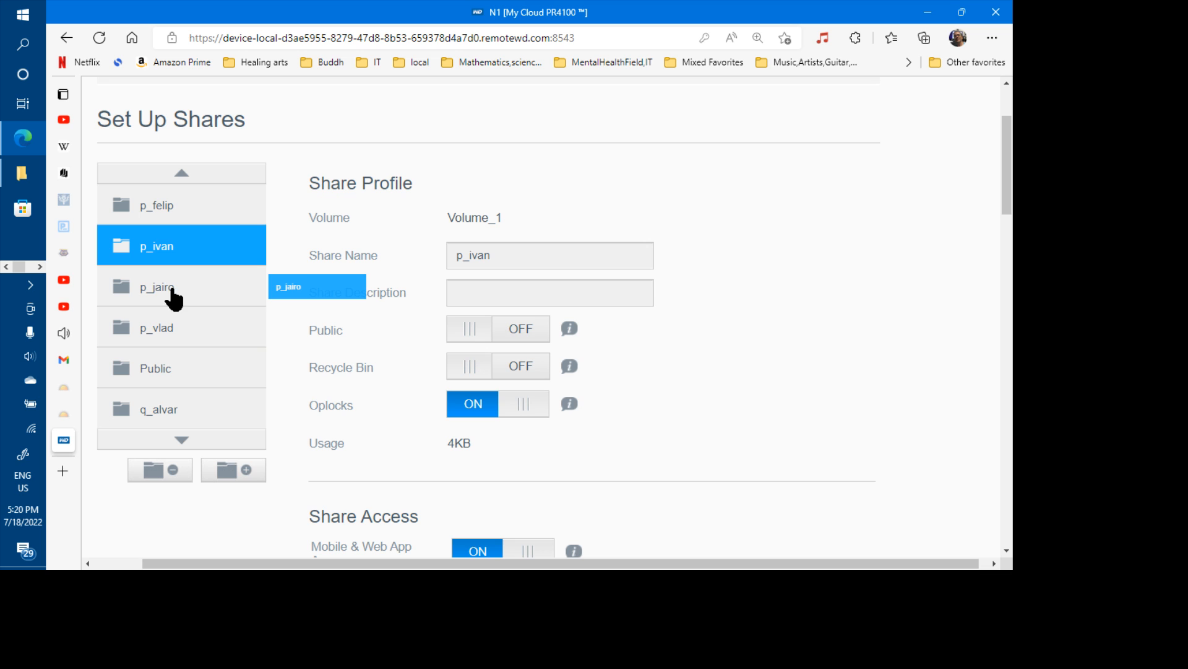
{"action": "left_click", "coordinate": [475, 335]}
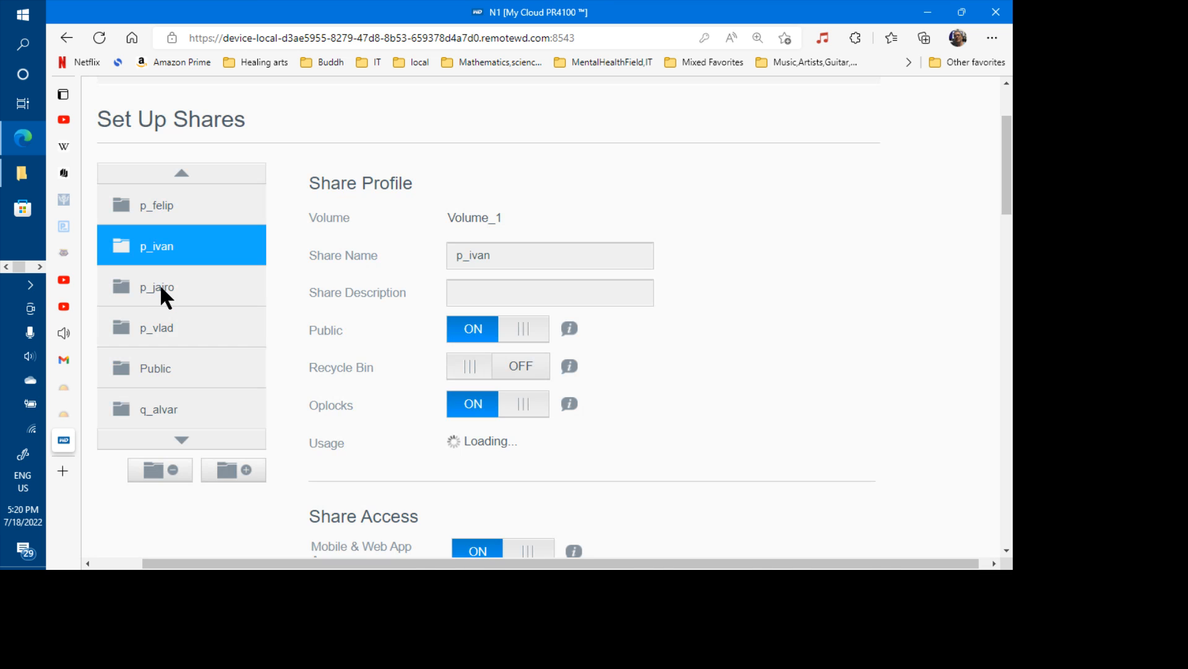
{"action": "left_click", "coordinate": [178, 295]}
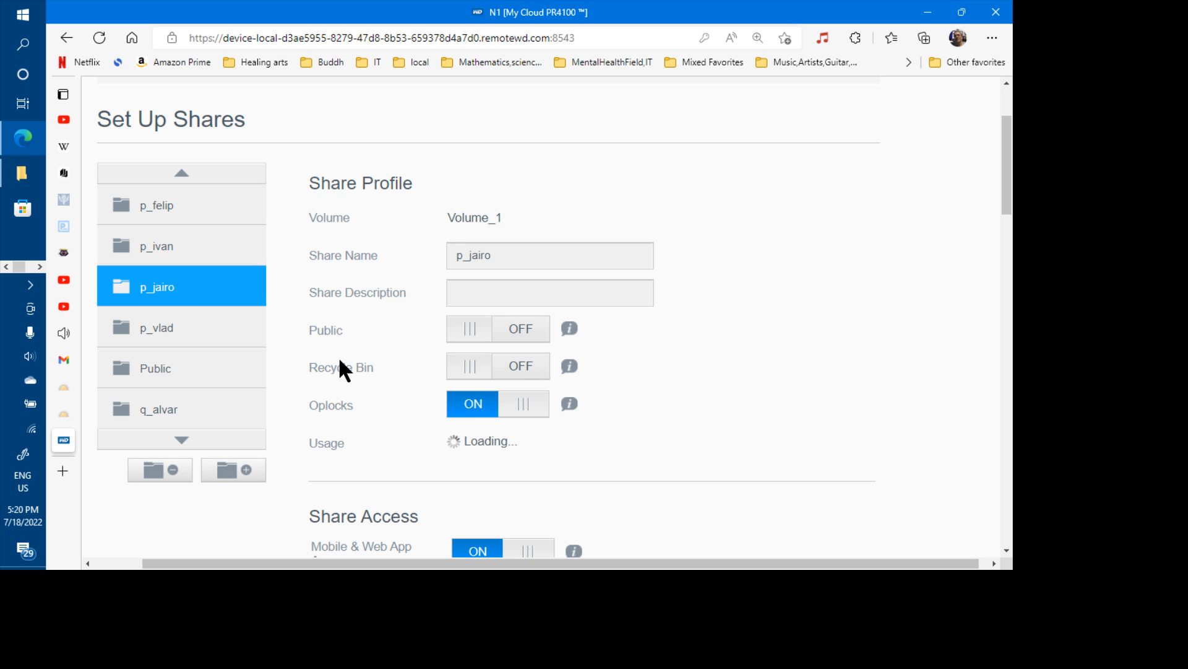
{"action": "left_click", "coordinate": [477, 336]}
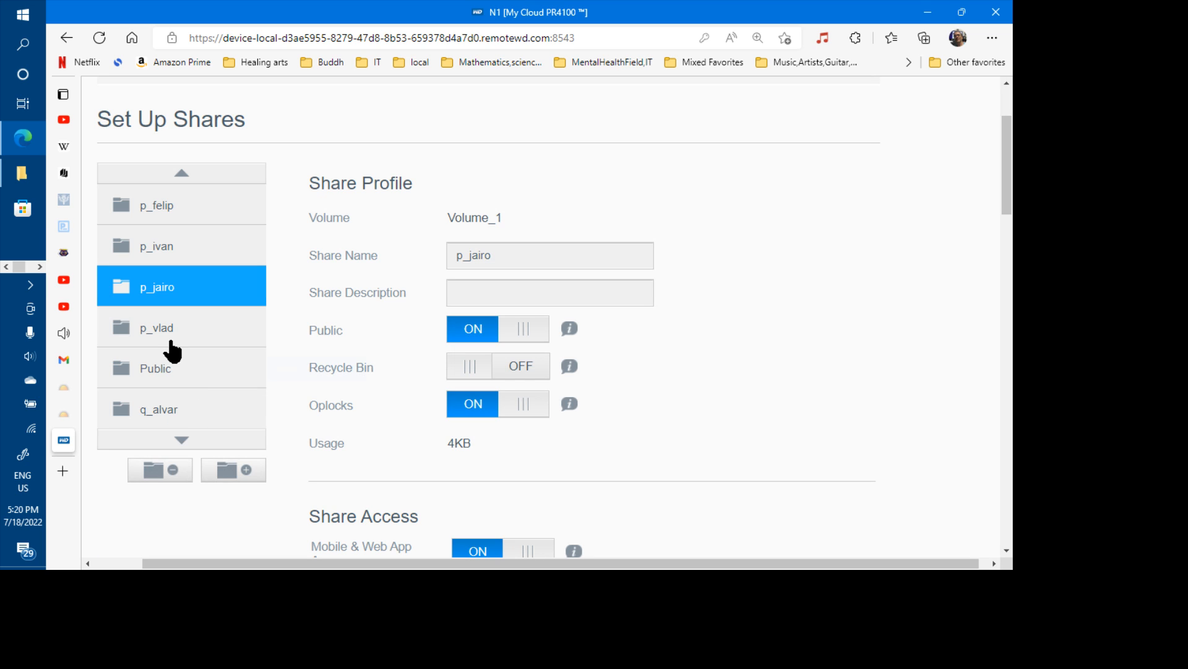
{"action": "left_click", "coordinate": [169, 338]}
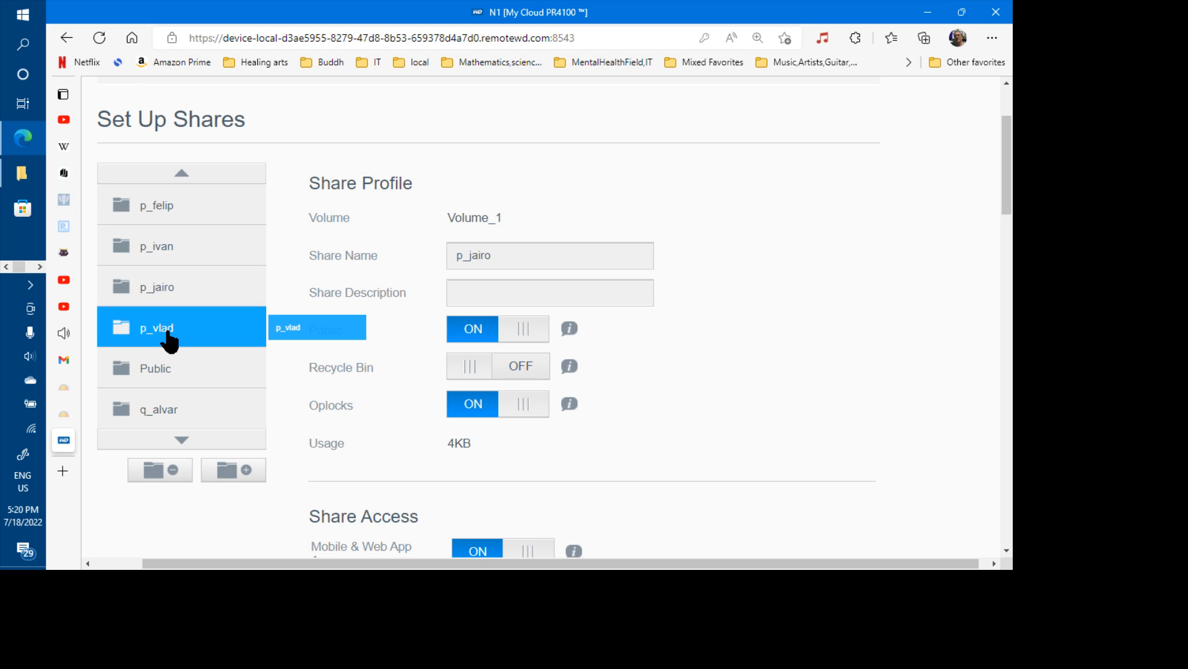
{"action": "left_click", "coordinate": [469, 347]}
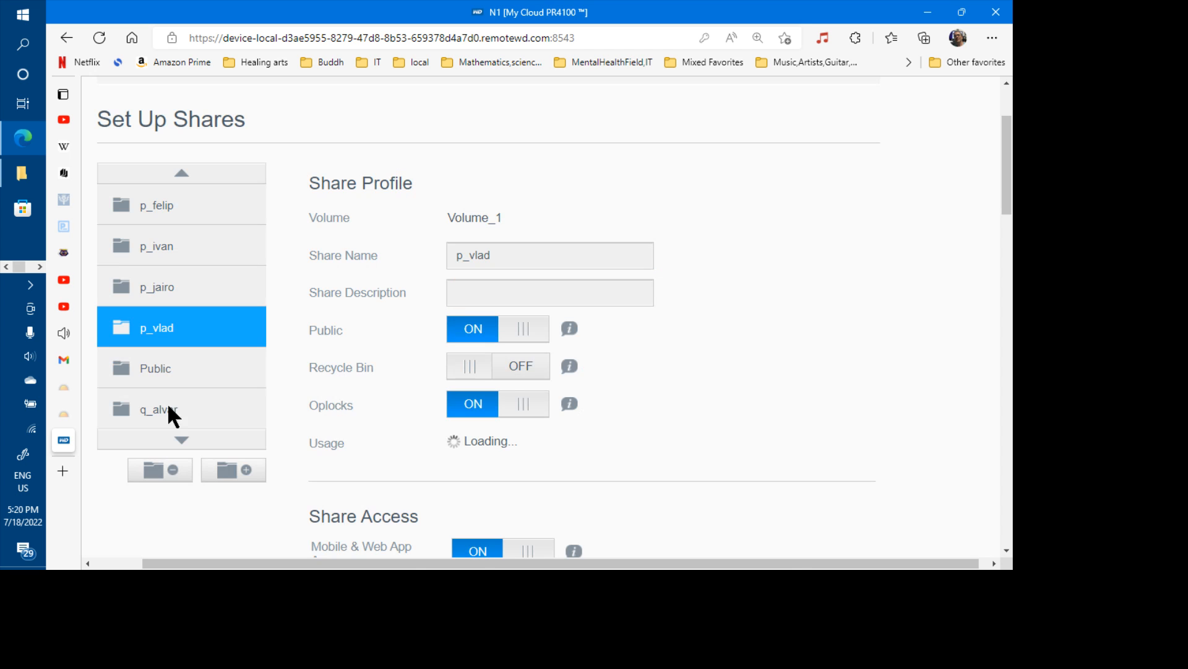
- Turn on the Public setting for the q_alvar and q_camil shares
{"action": "left_click", "coordinate": [166, 412]}
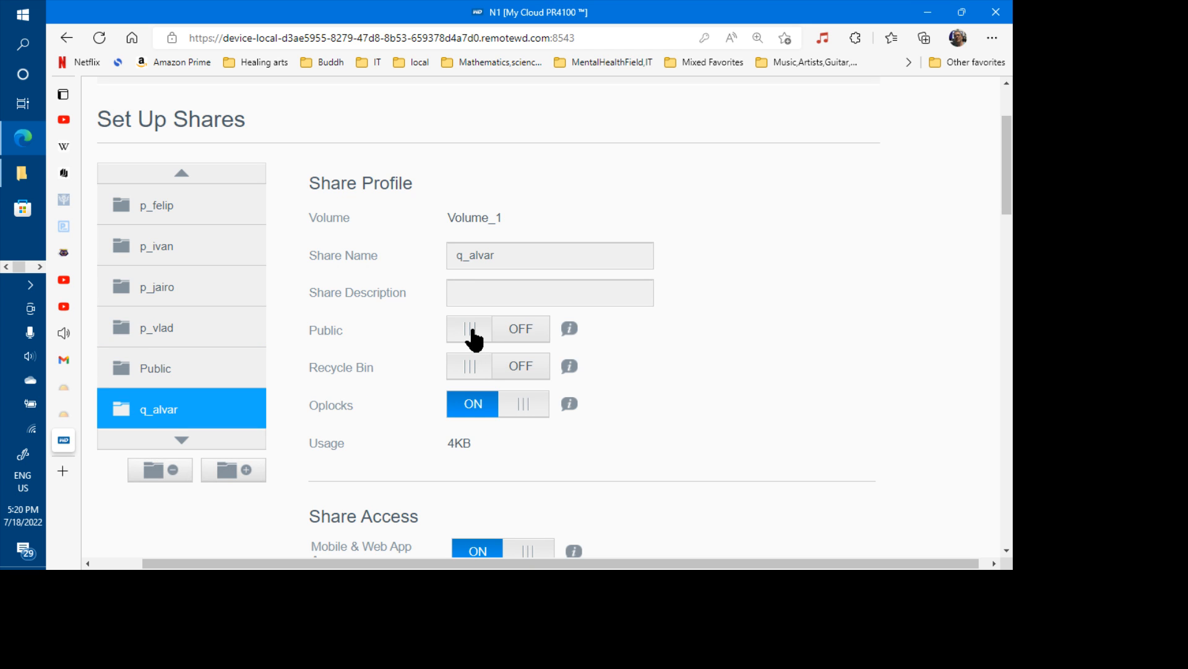
{"action": "left_click", "coordinate": [474, 339]}
{"action": "left_click", "coordinate": [185, 440]}
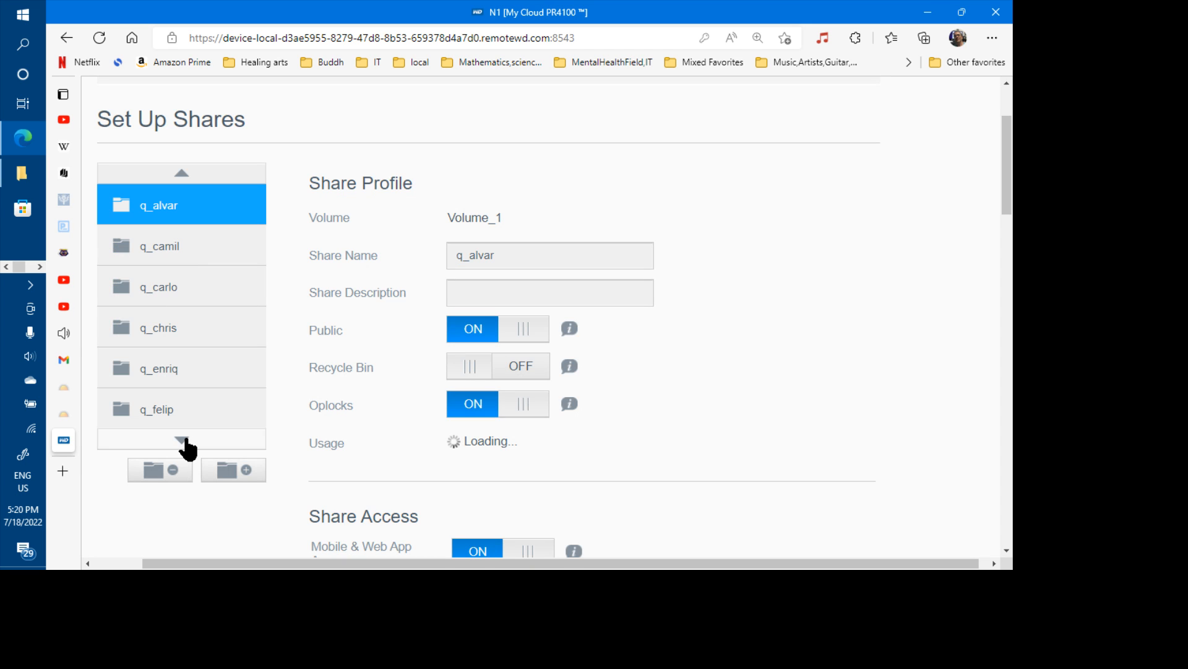
{"action": "left_click", "coordinate": [182, 253]}
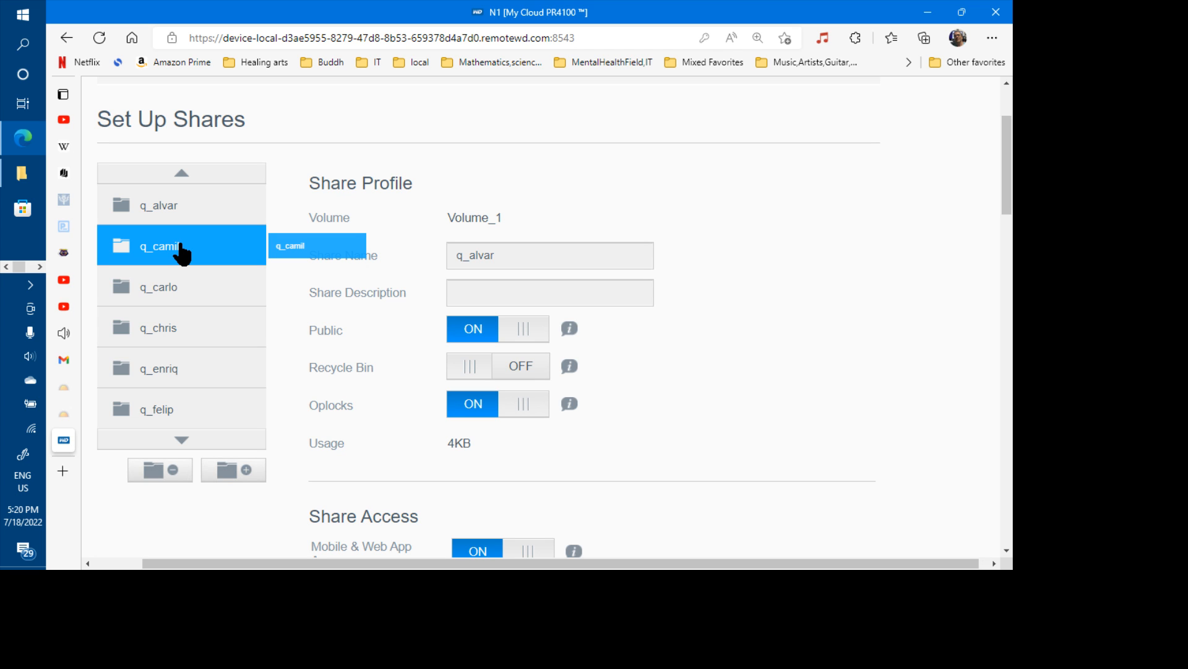
{"action": "left_click", "coordinate": [475, 339]}
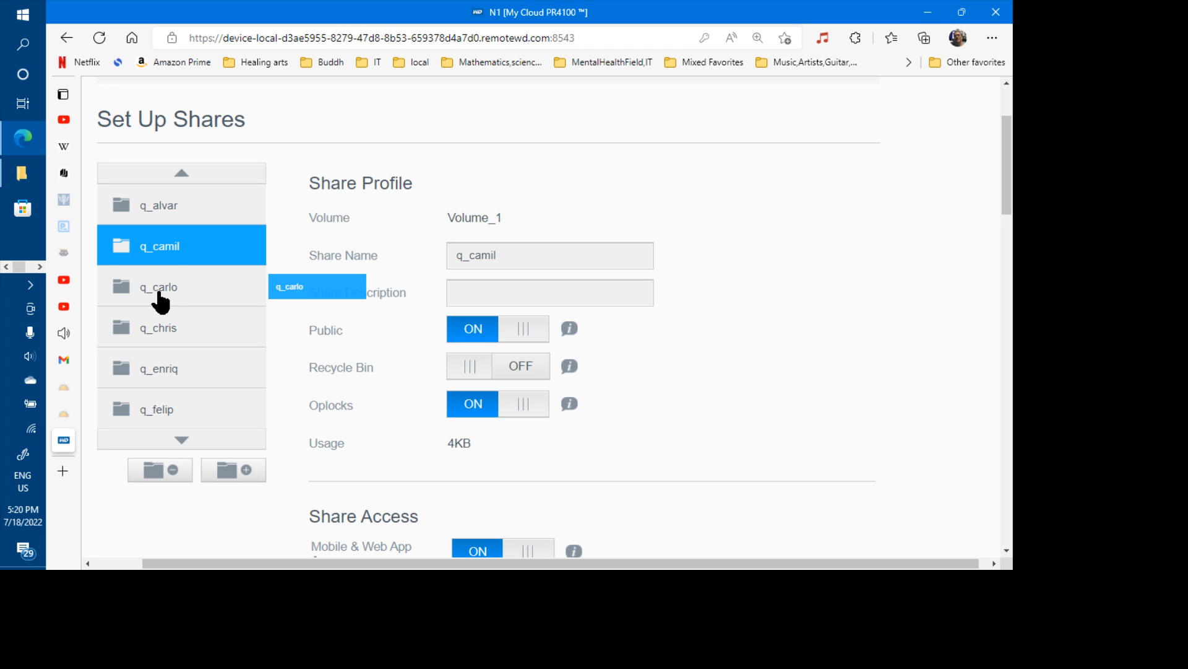
- Turn on the Public setting for the q_carlo and q_chris shares
{"action": "left_click", "coordinate": [160, 302]}
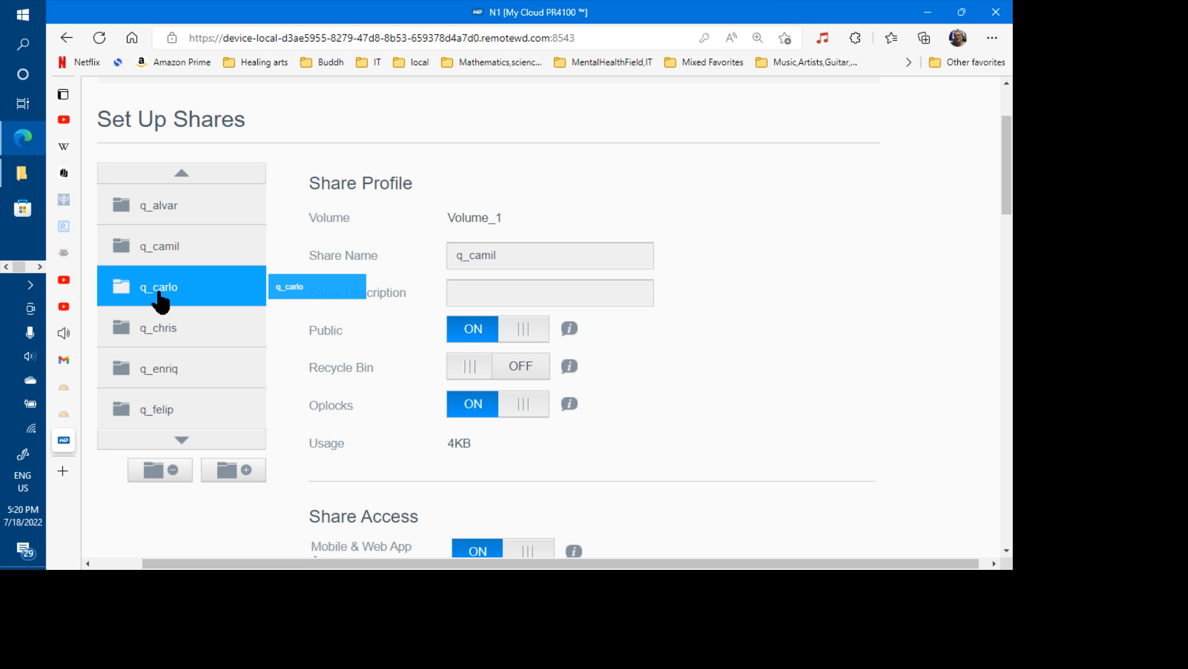
{"action": "left_click", "coordinate": [468, 340]}
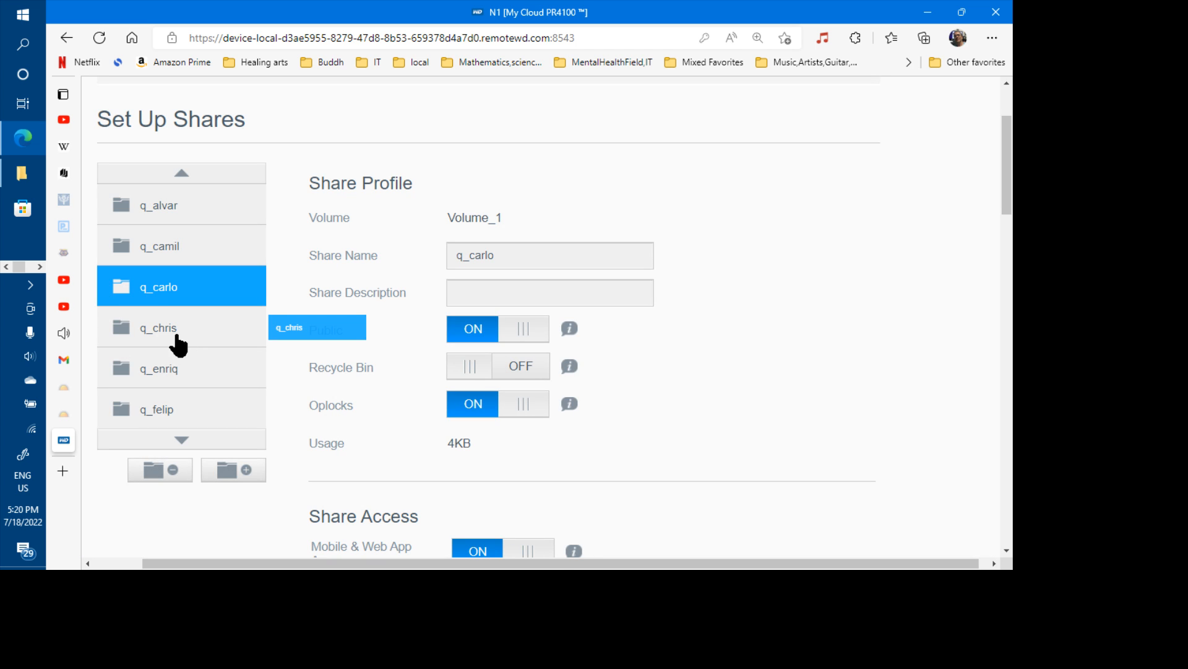
{"action": "left_click", "coordinate": [176, 341]}
{"action": "left_click", "coordinate": [472, 334]}
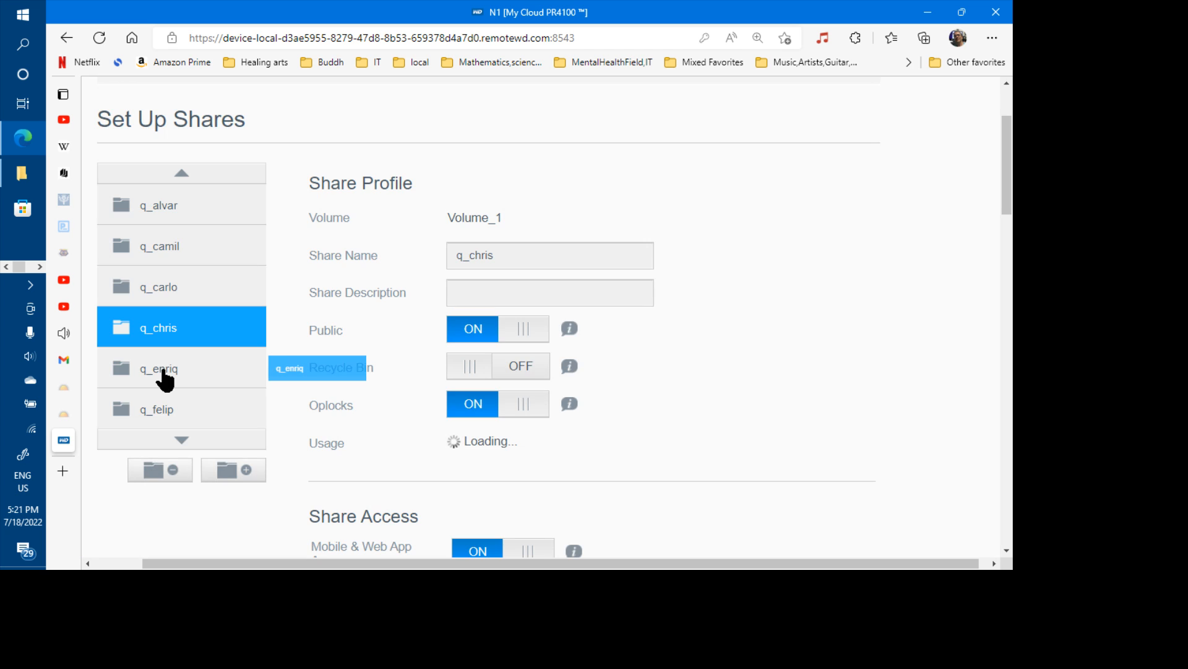
- Turn on the Public setting for the q_enriq and q_felip shares
{"action": "left_click", "coordinate": [165, 375]}
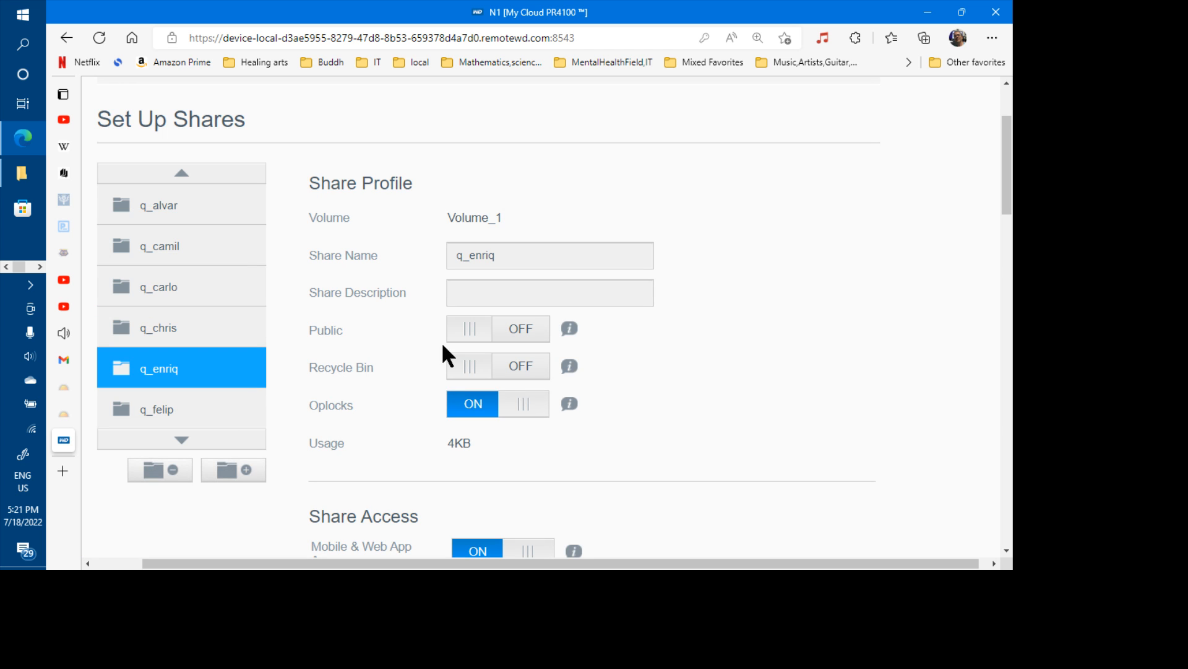
{"action": "left_click", "coordinate": [457, 339]}
{"action": "left_click", "coordinate": [171, 412]}
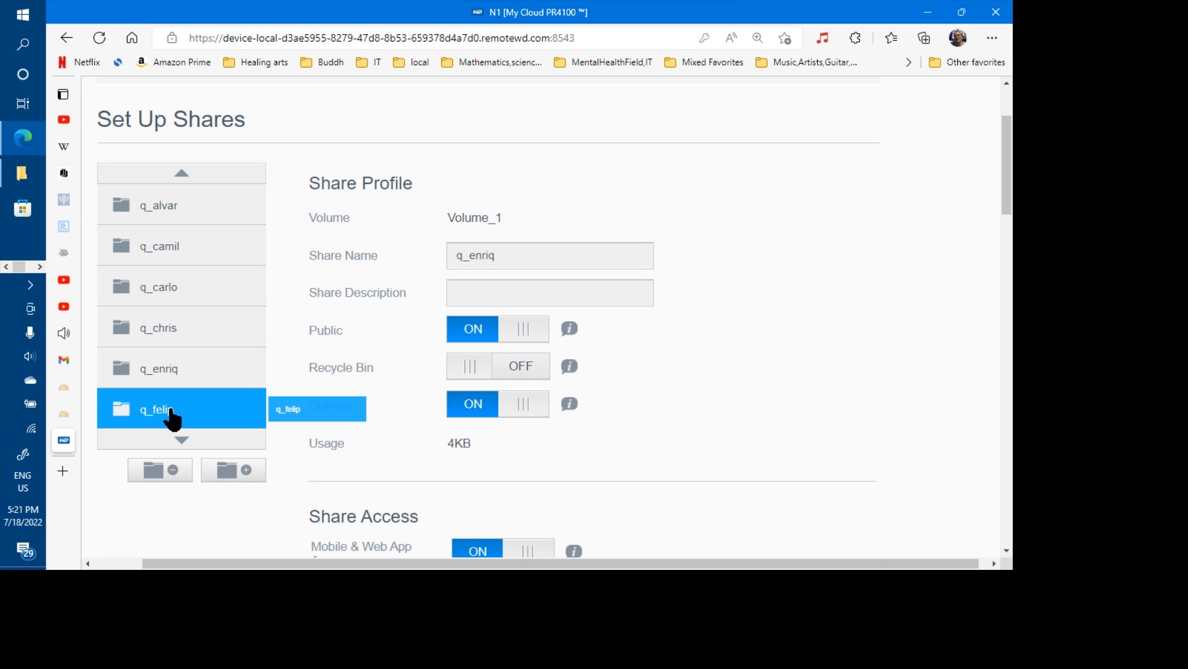
{"action": "left_click", "coordinate": [467, 333]}
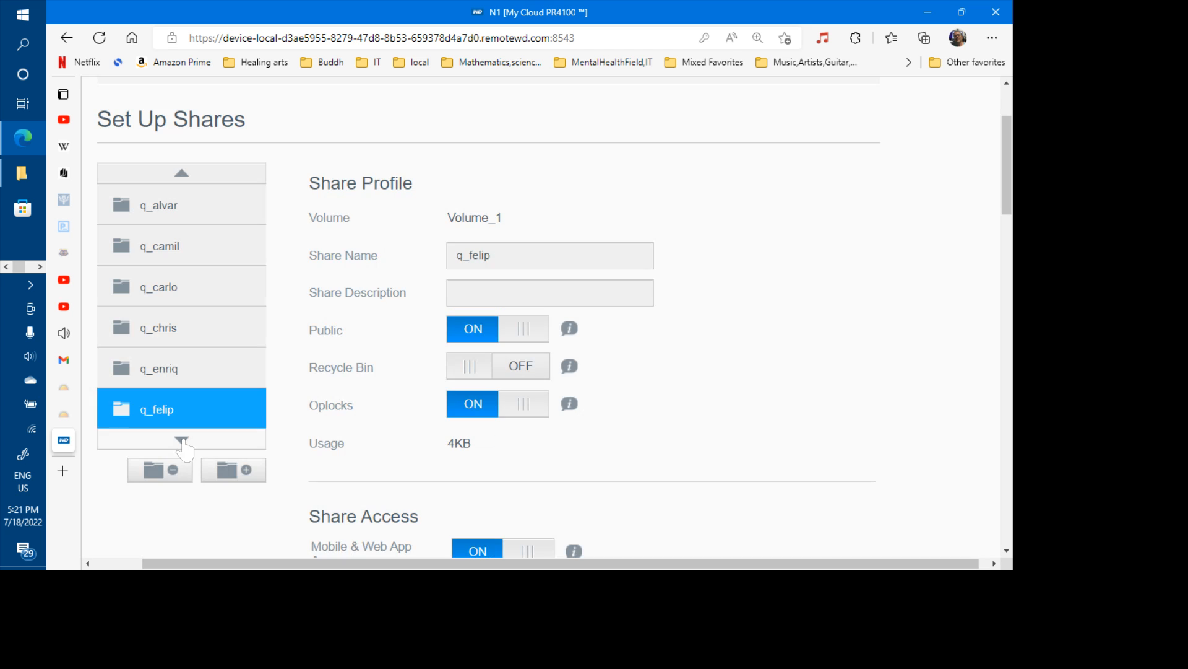
- Turn on the Public setting for the q_ivan, q_jairo and q_vlad shares
{"action": "left_click", "coordinate": [181, 440]}
{"action": "left_click", "coordinate": [158, 249]}
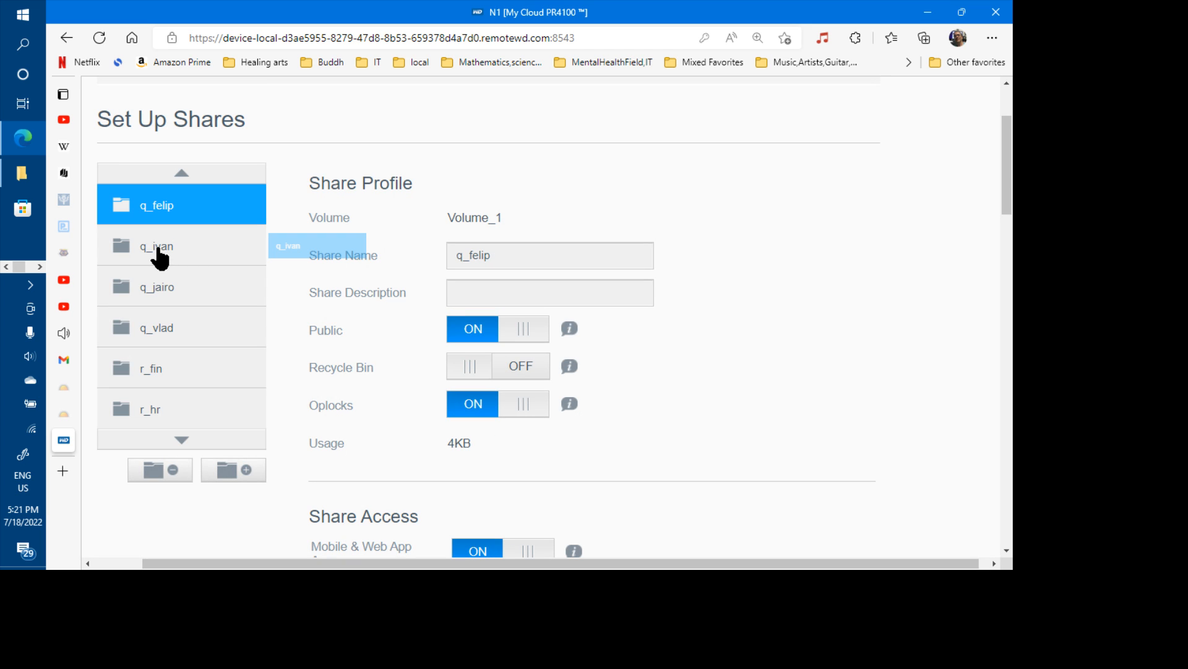
{"action": "left_click", "coordinate": [468, 338]}
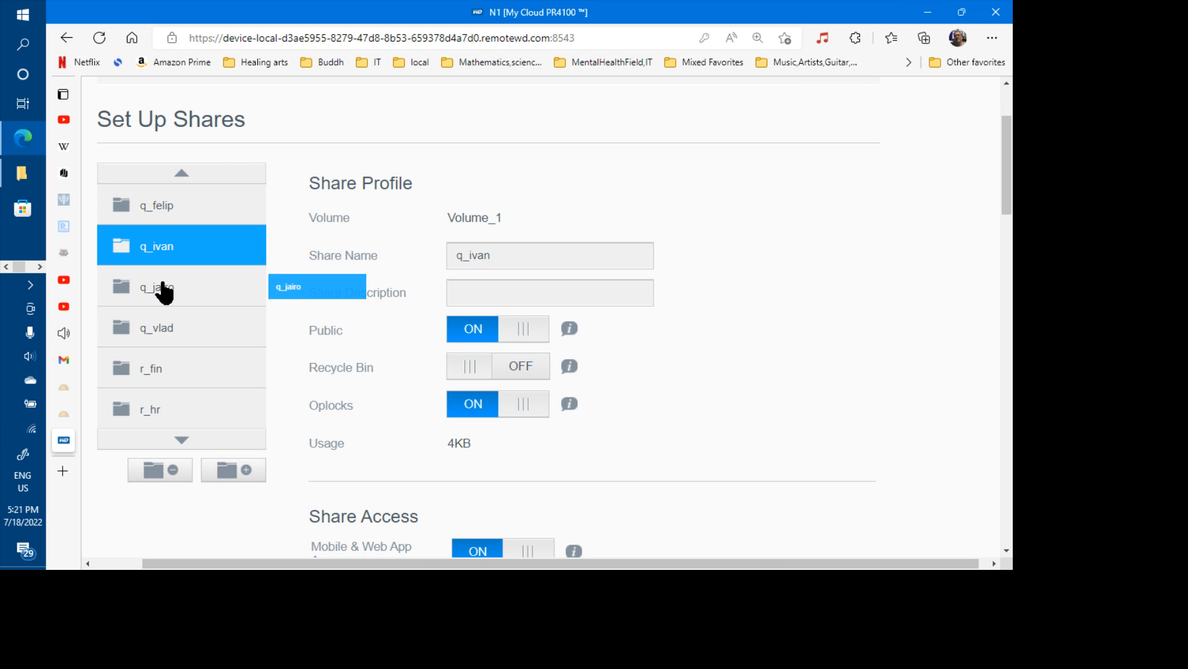
{"action": "left_click", "coordinate": [164, 291]}
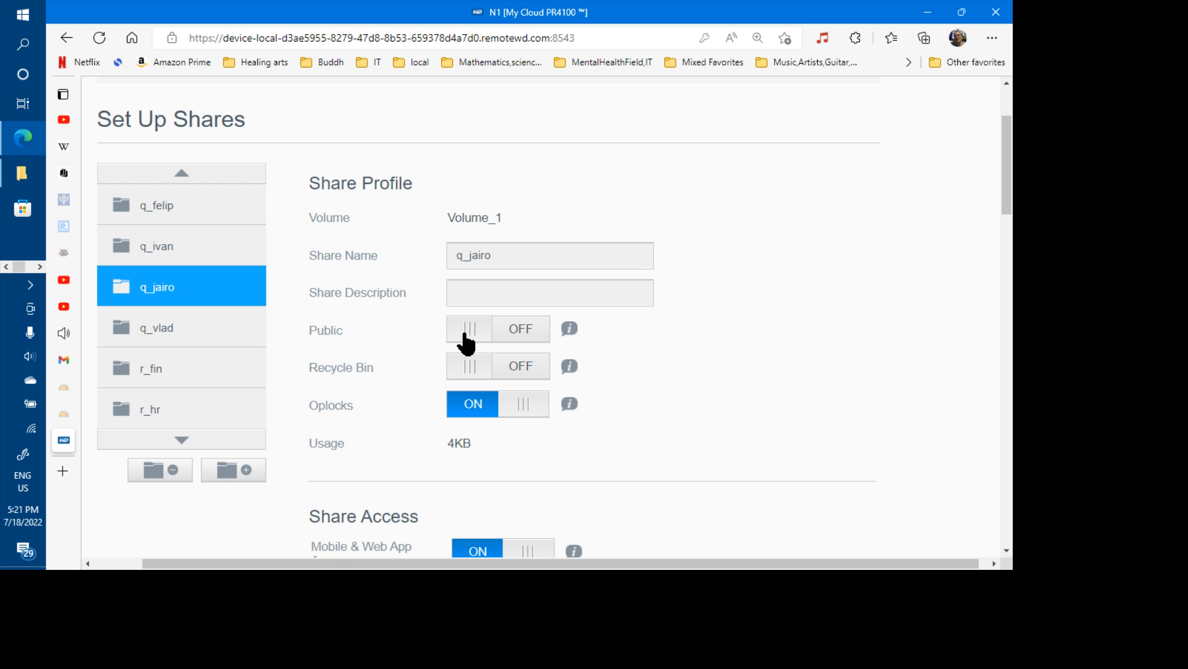
{"action": "left_click", "coordinate": [466, 337]}
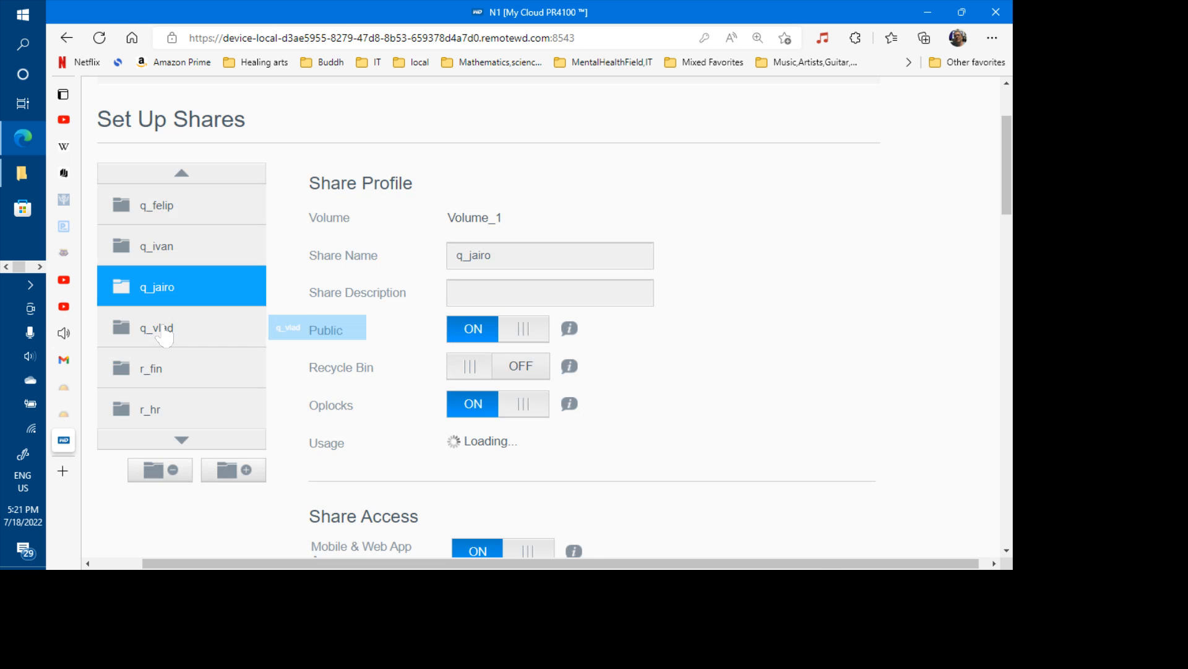
{"action": "left_click", "coordinate": [164, 334]}
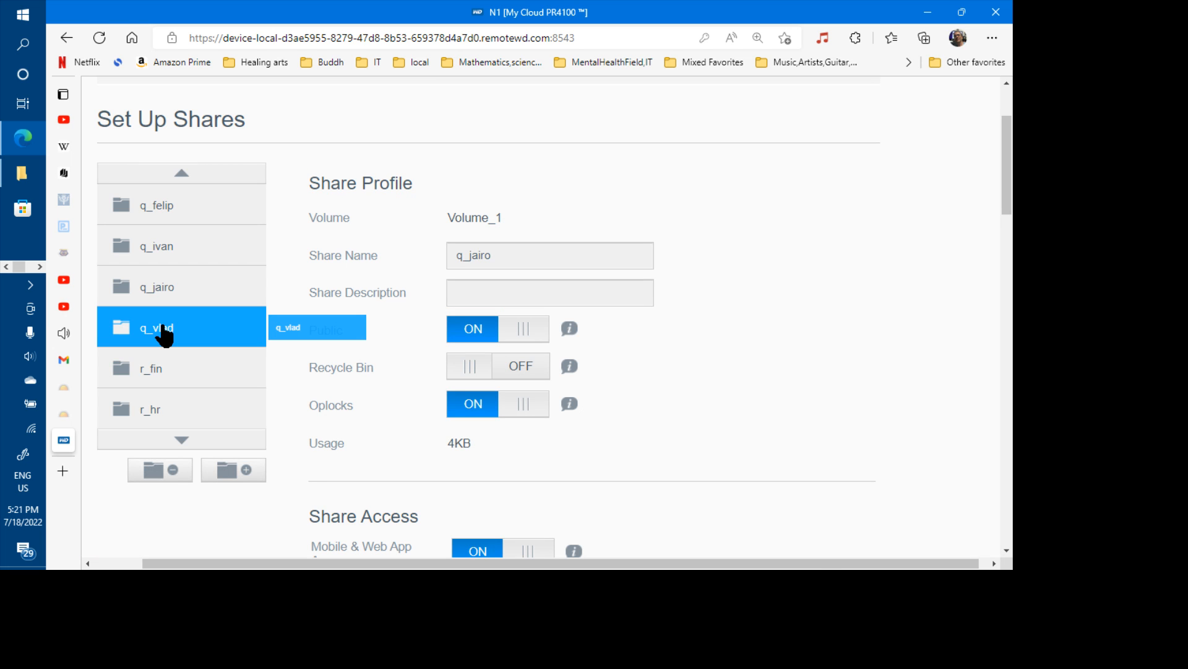
{"action": "left_click", "coordinate": [436, 337]}
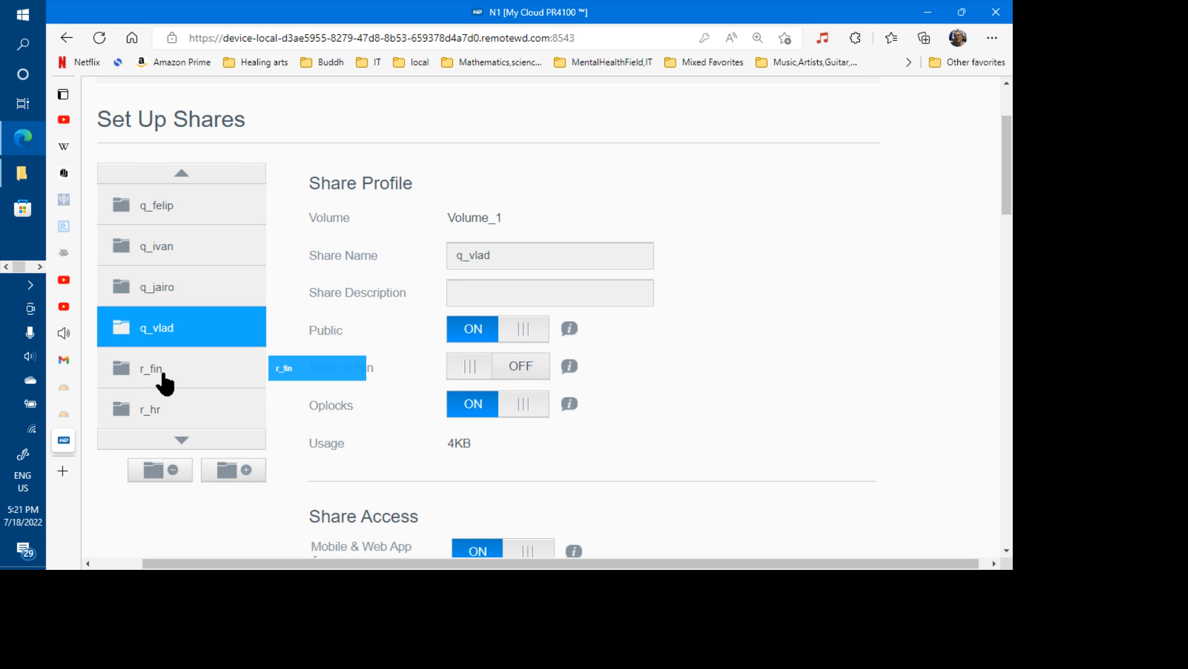
- Turn on the Public setting for the r_fin and r_hr shares
{"action": "left_click", "coordinate": [164, 376]}
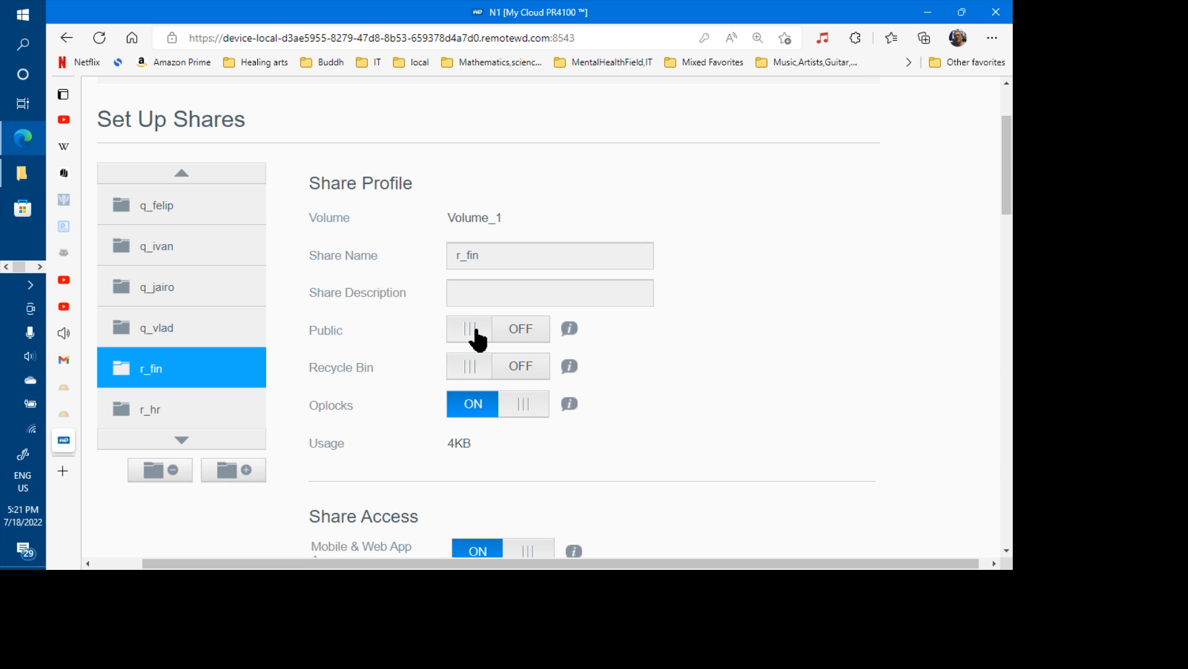
{"action": "left_click", "coordinate": [476, 334]}
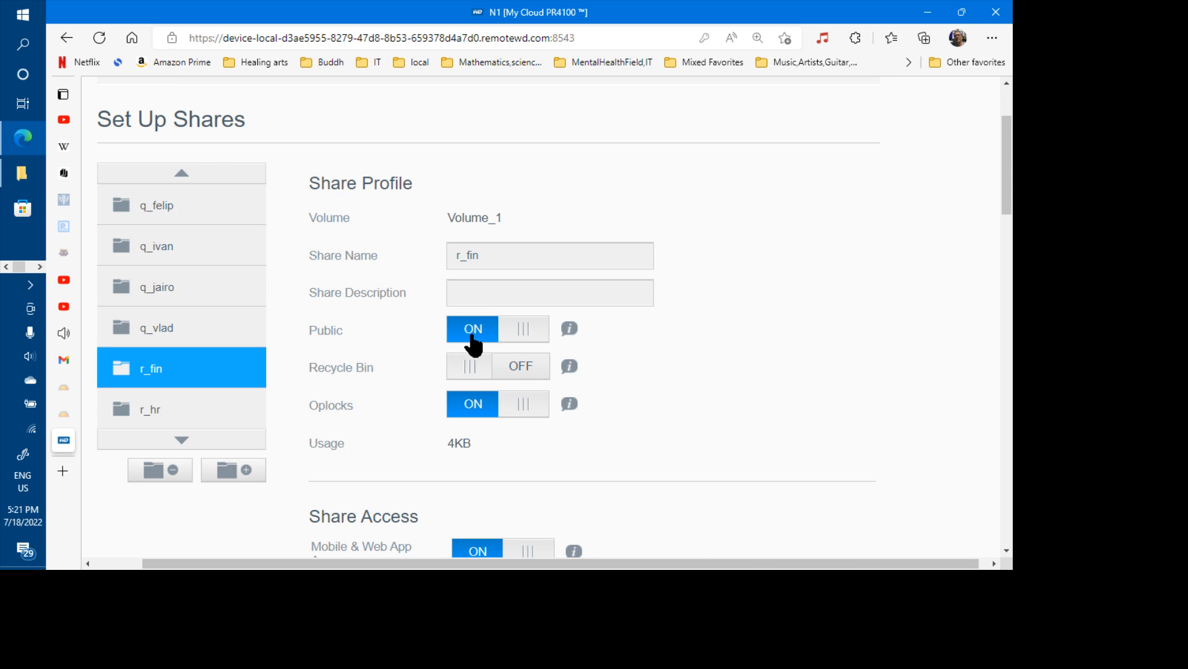
{"action": "left_click_drag", "start_coordinate": [266, 408], "coordinate": [173, 417]}
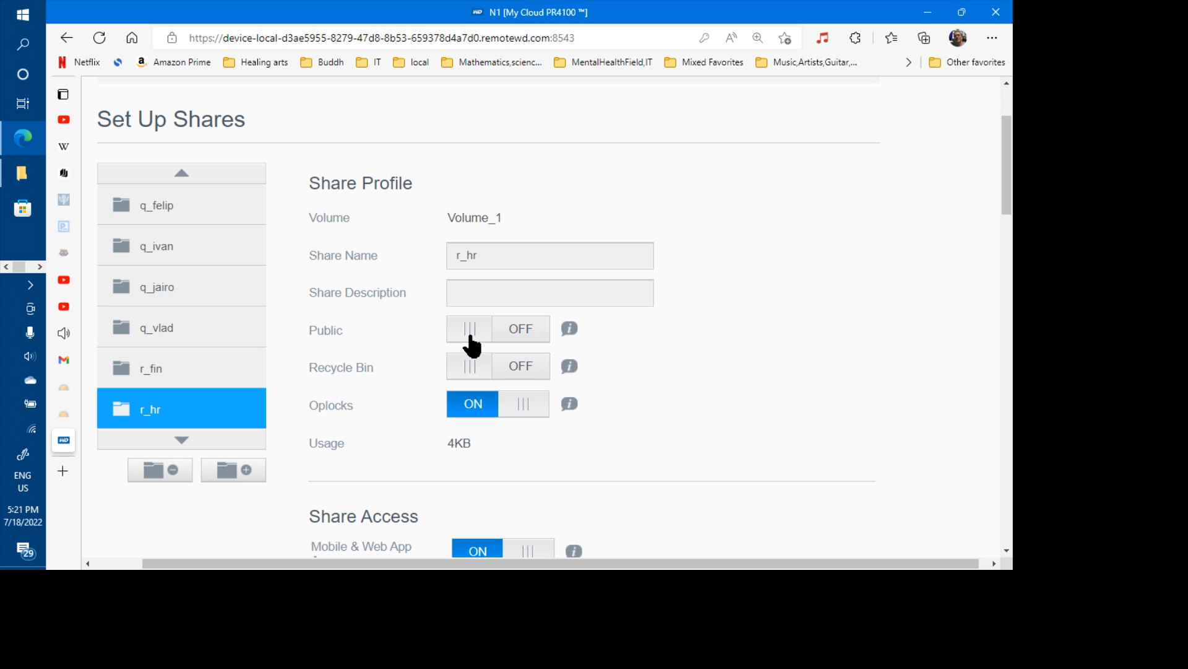
{"action": "left_click", "coordinate": [472, 344]}
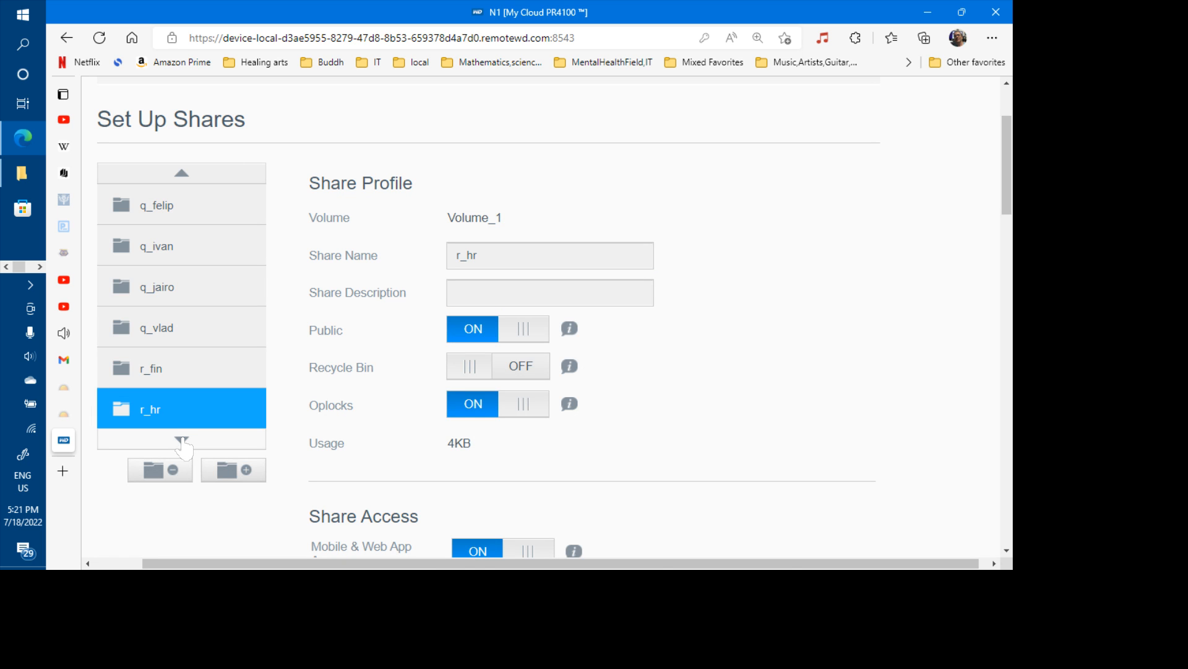
- Turn on the Public setting for the r_it, r_ops and r_pay shares
{"action": "left_click", "coordinate": [184, 442]}
{"action": "left_click", "coordinate": [154, 245]}
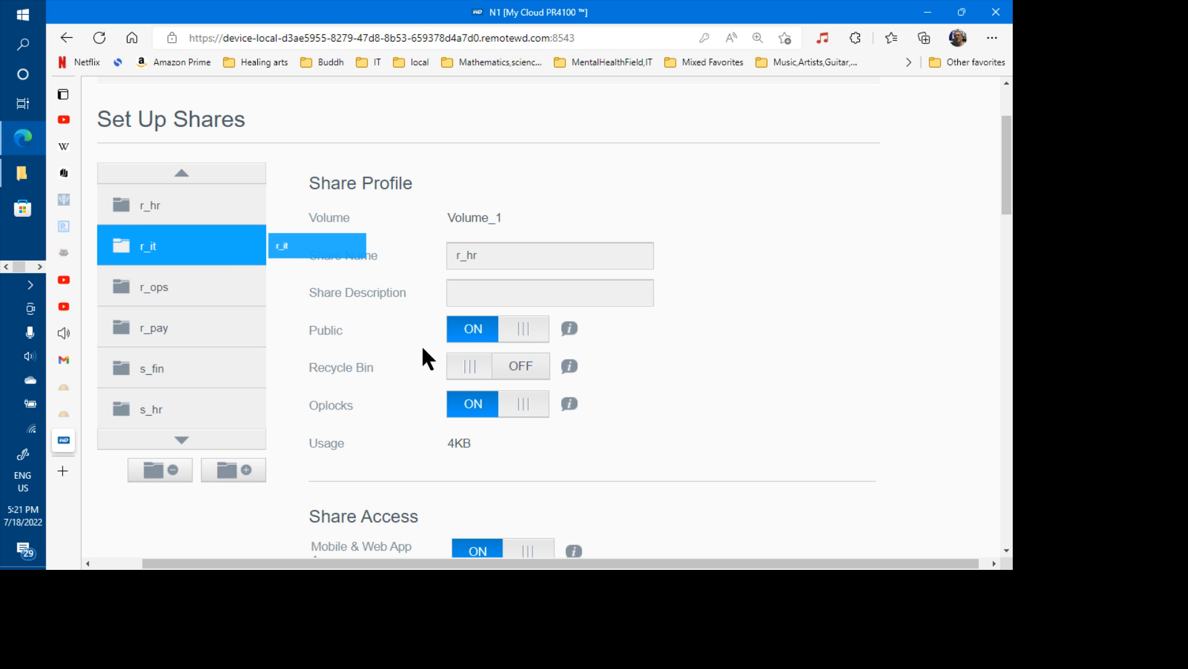
{"action": "left_click", "coordinate": [465, 331]}
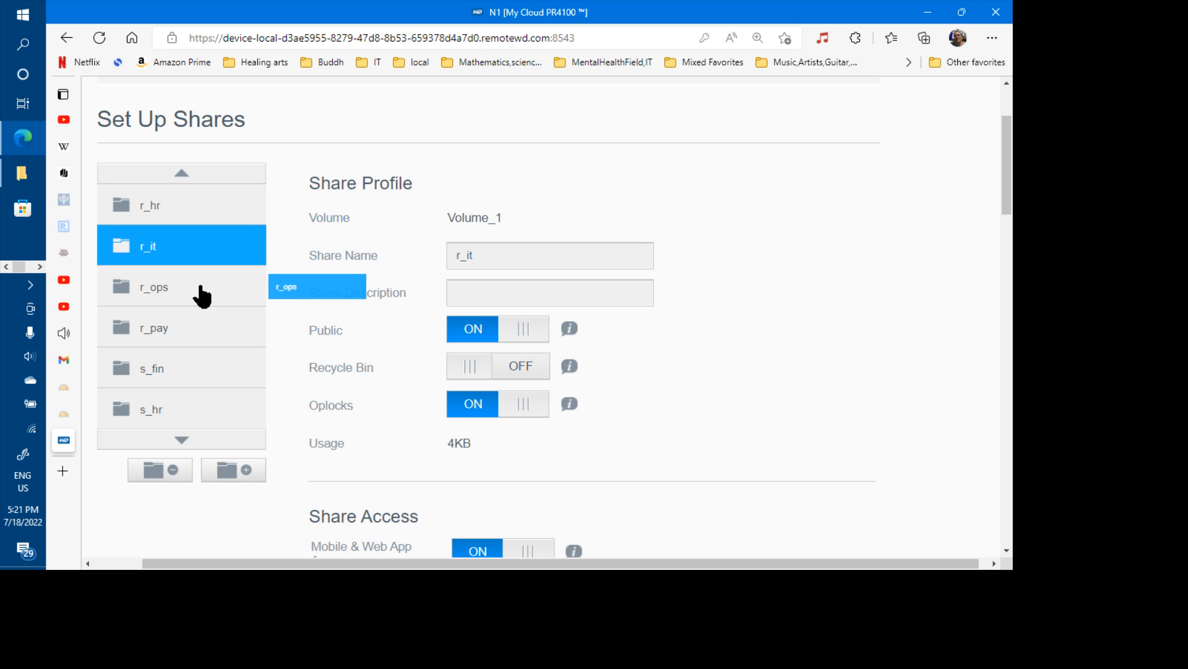
{"action": "left_click", "coordinate": [200, 288]}
{"action": "left_click", "coordinate": [470, 333]}
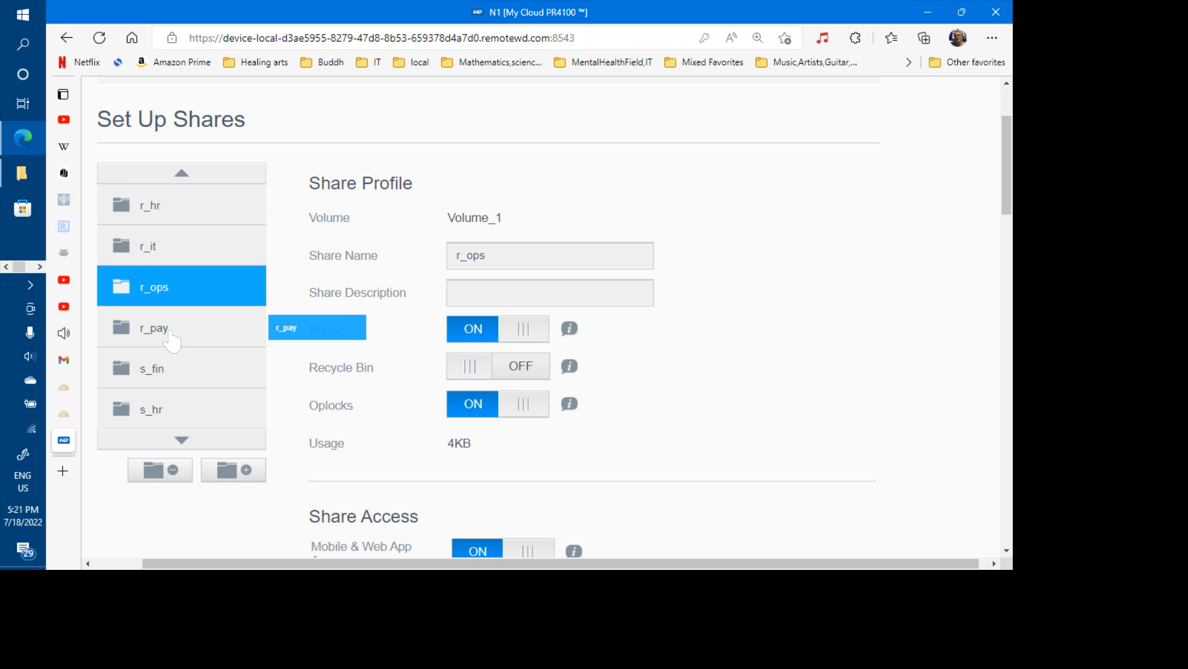
{"action": "left_click", "coordinate": [171, 334]}
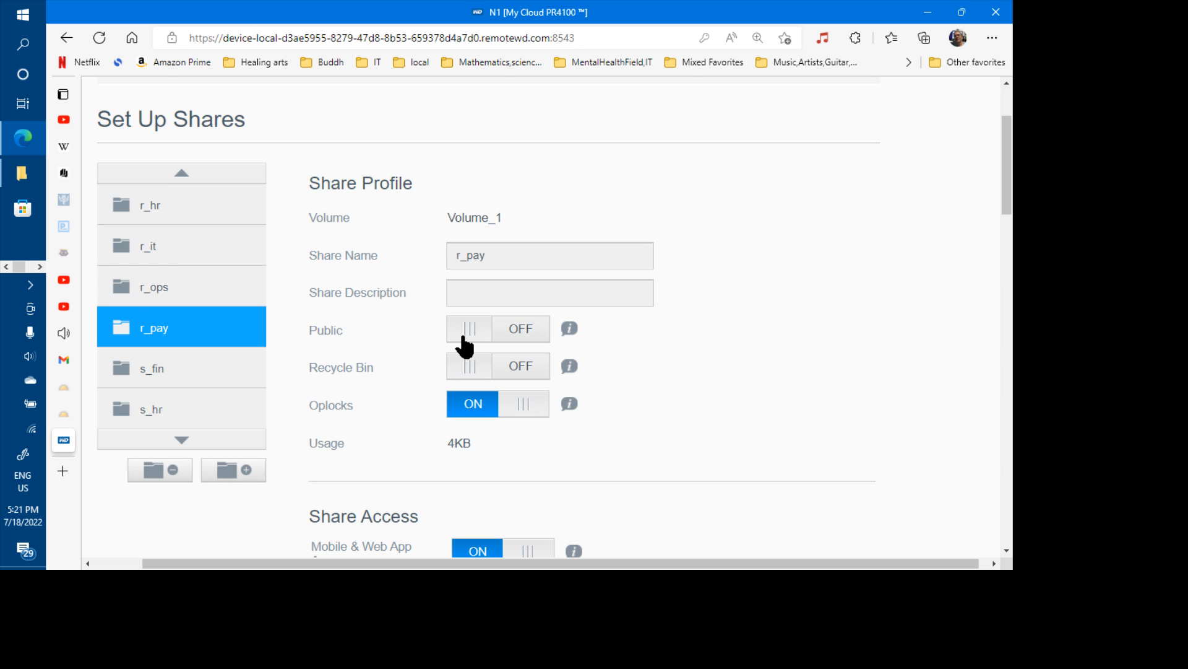
{"action": "left_click", "coordinate": [463, 339]}
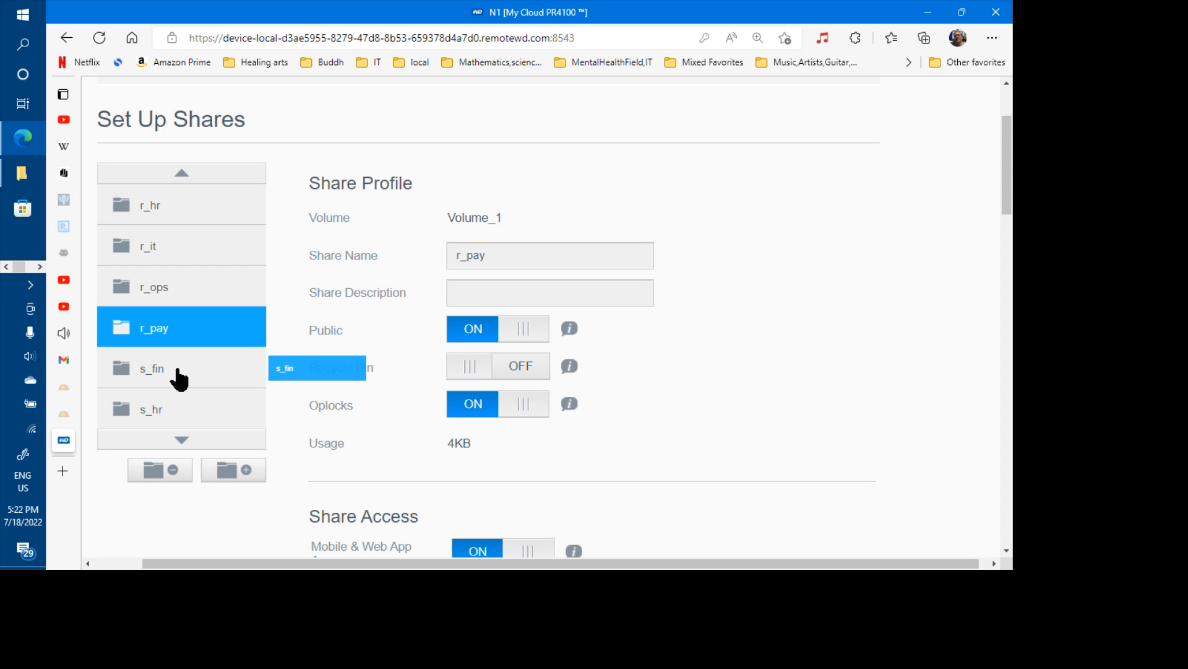
- Turn on the Public setting for the s_fin and s_hr shares
{"action": "left_click", "coordinate": [178, 372]}
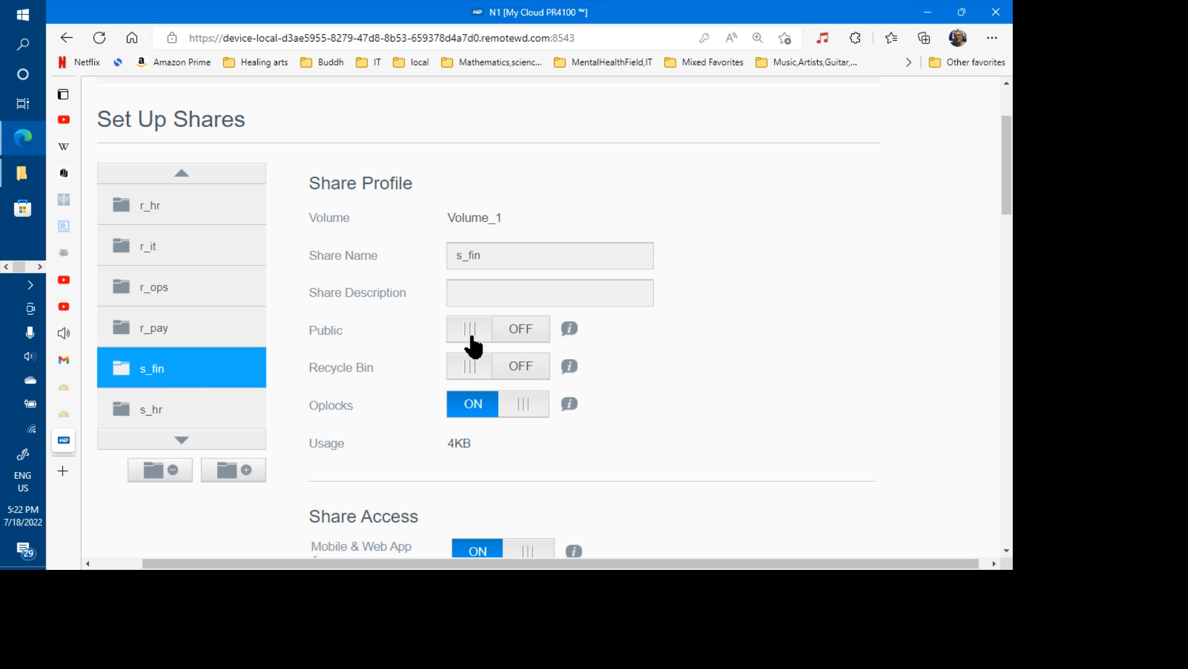
{"action": "left_click", "coordinate": [484, 338]}
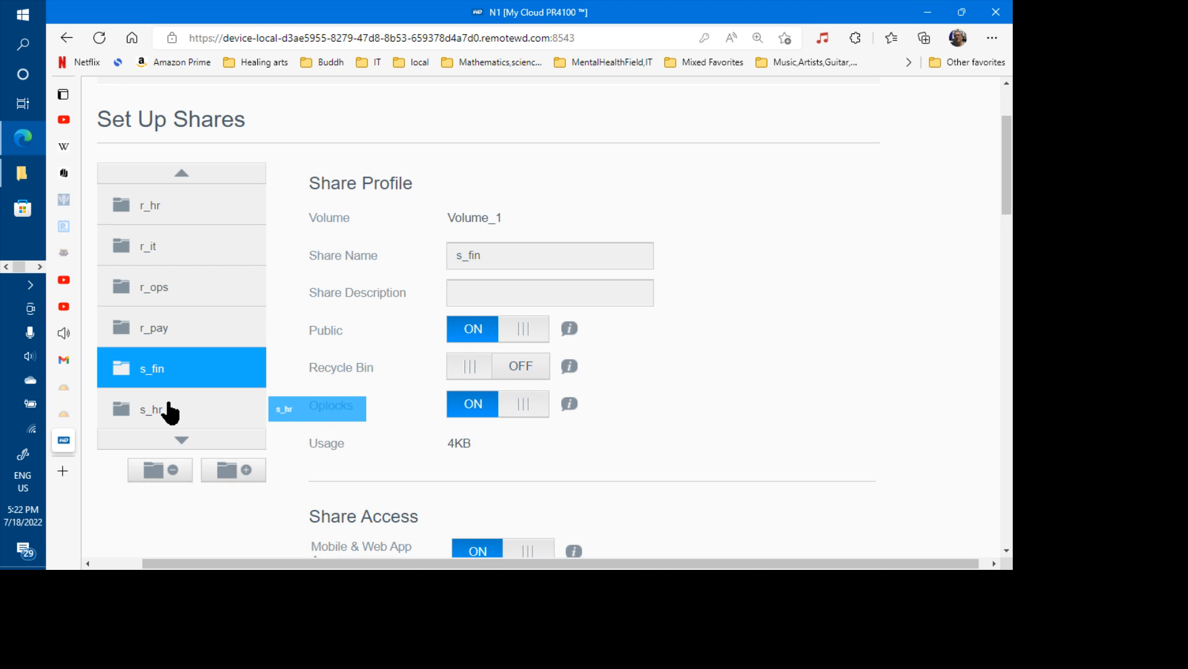
{"action": "left_click", "coordinate": [171, 412]}
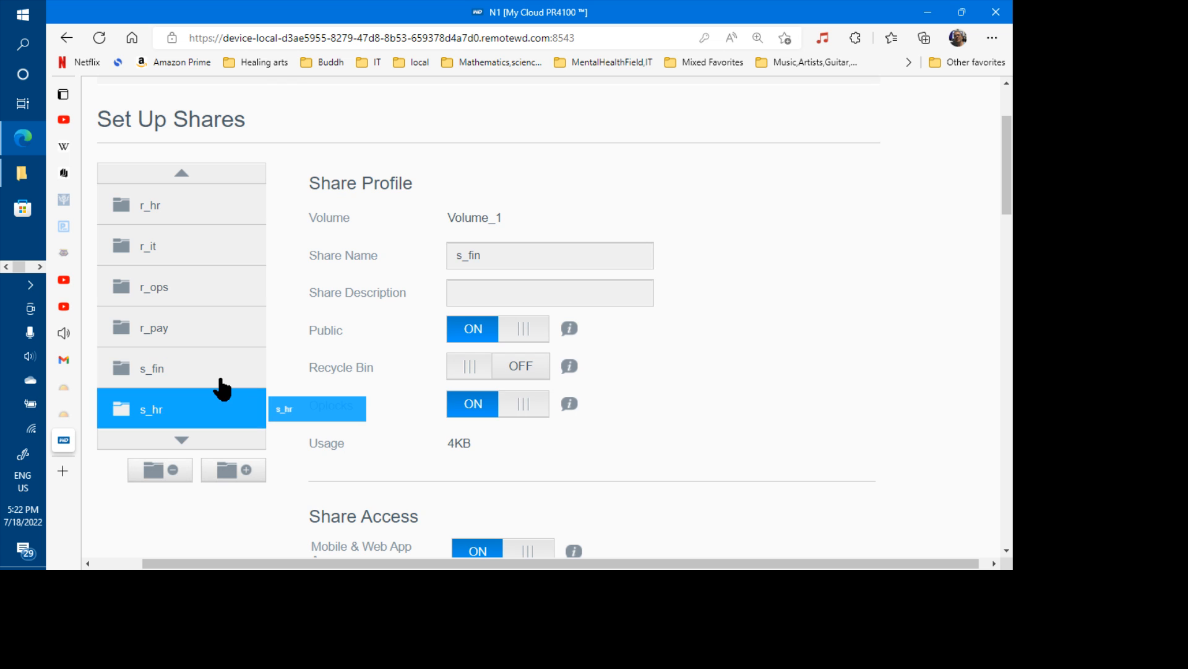
{"action": "left_click", "coordinate": [466, 339]}
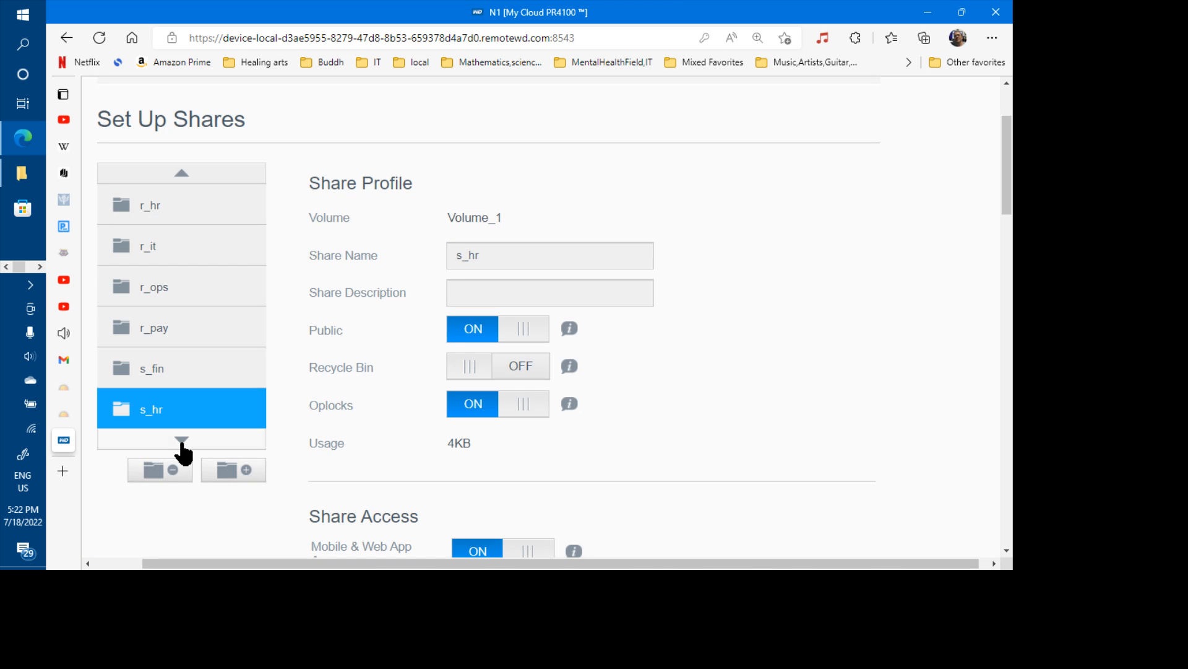
- Turn on the Public setting for the s_it, s_ops and s_pay shares
{"action": "left_click", "coordinate": [181, 440]}
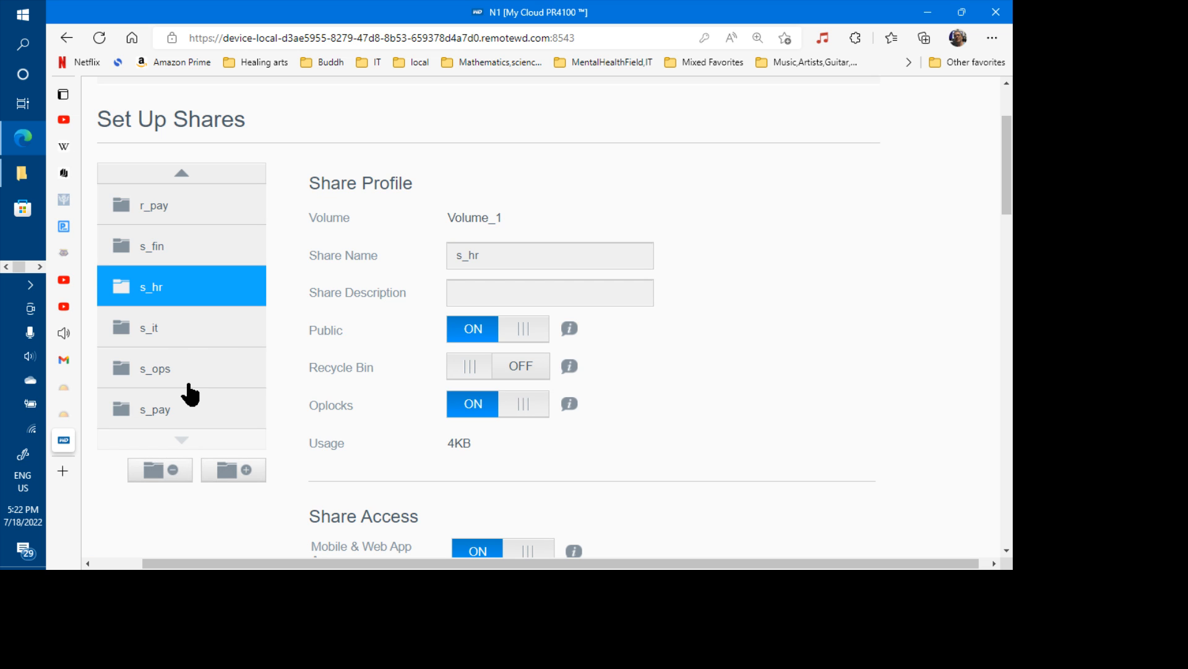
{"action": "left_click", "coordinate": [177, 333]}
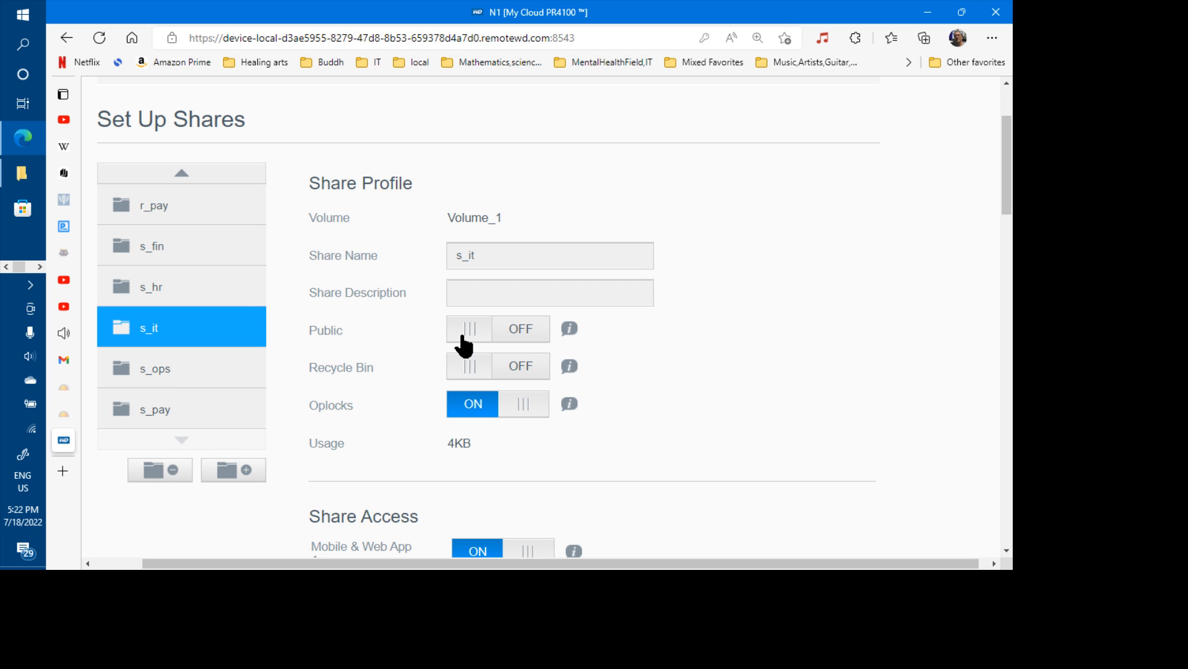
{"action": "left_click", "coordinate": [463, 336]}
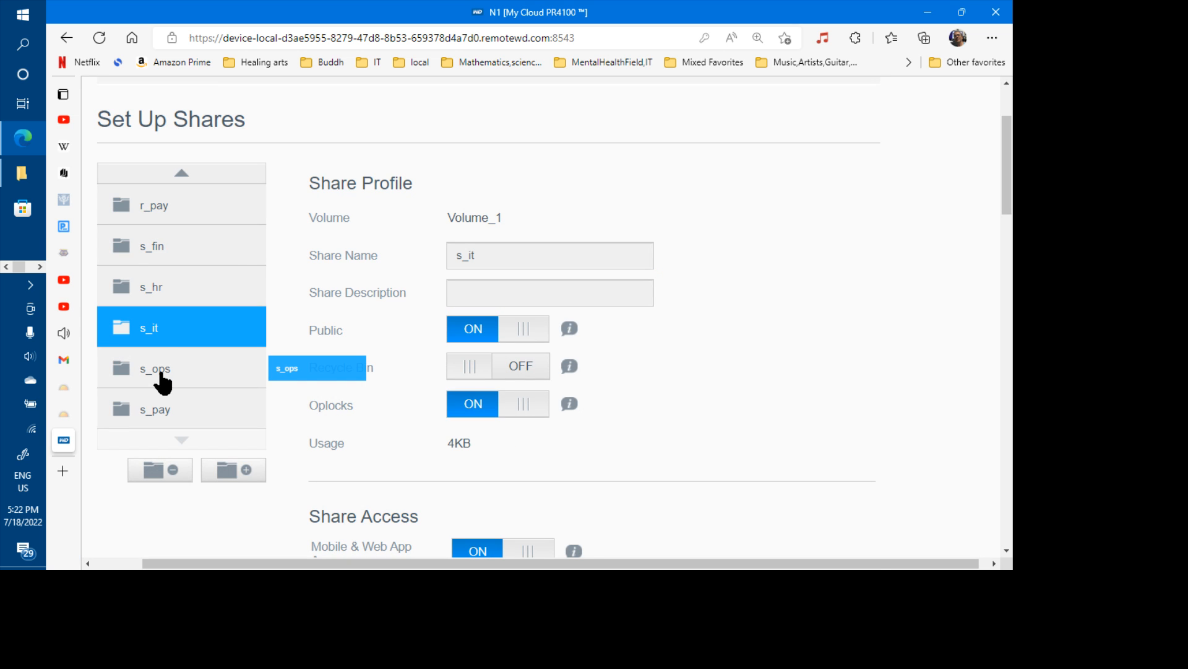
{"action": "left_click", "coordinate": [162, 378]}
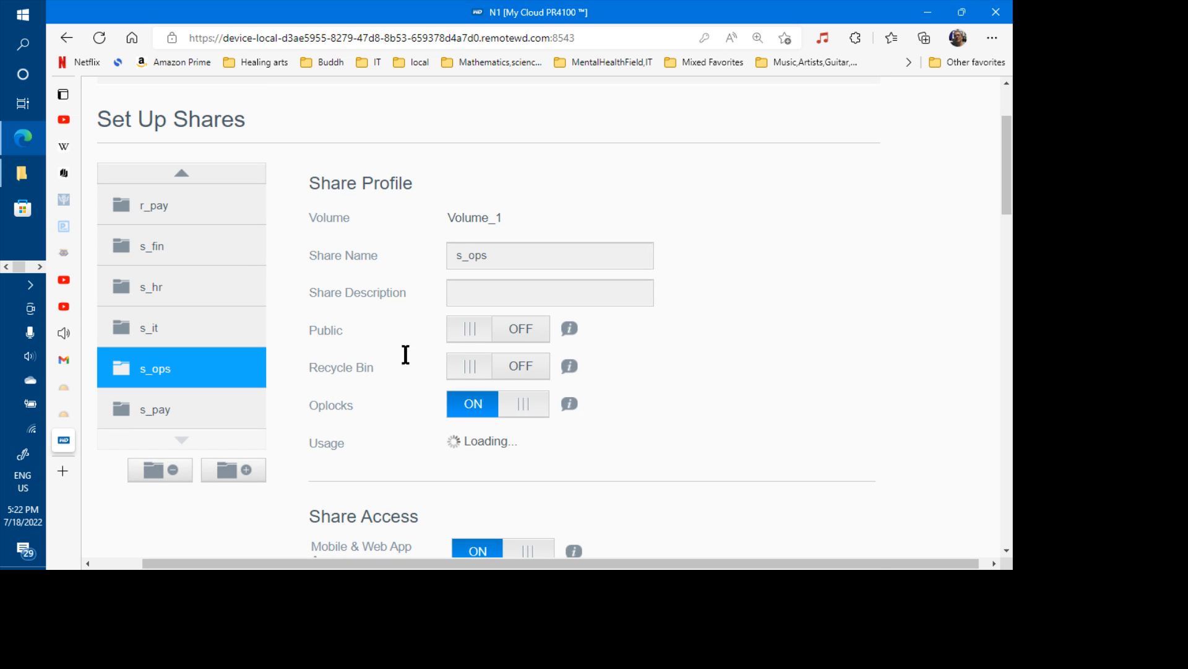
{"action": "left_click", "coordinate": [473, 338]}
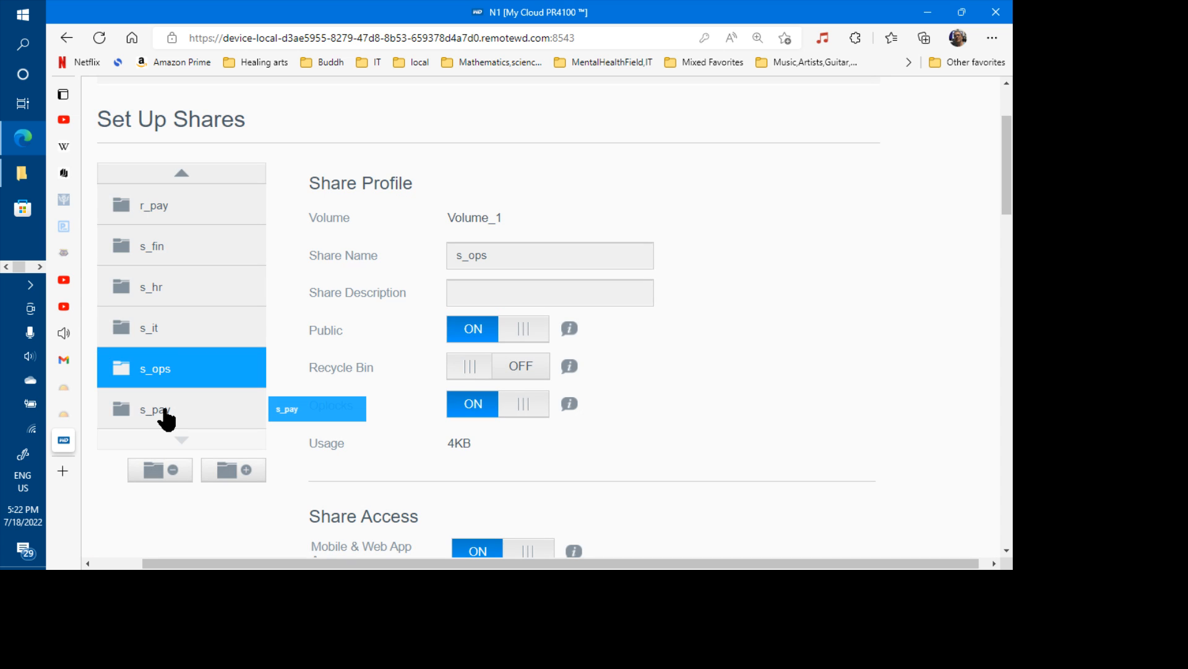
{"action": "left_click", "coordinate": [164, 419]}
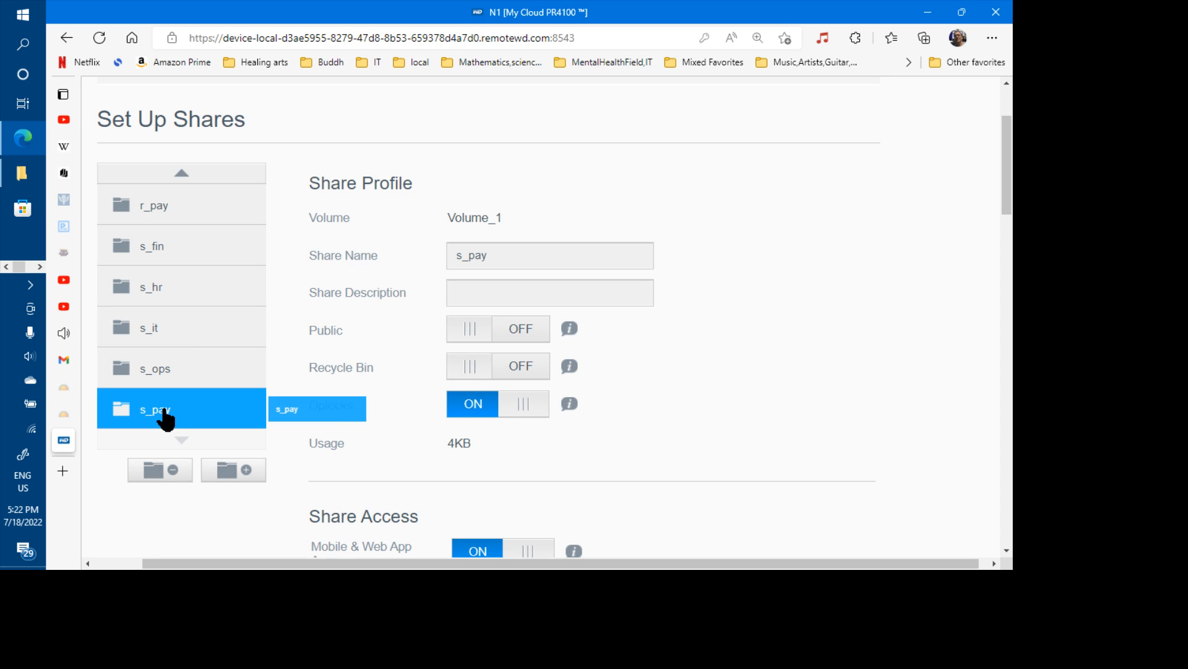
{"action": "left_click", "coordinate": [472, 335]}
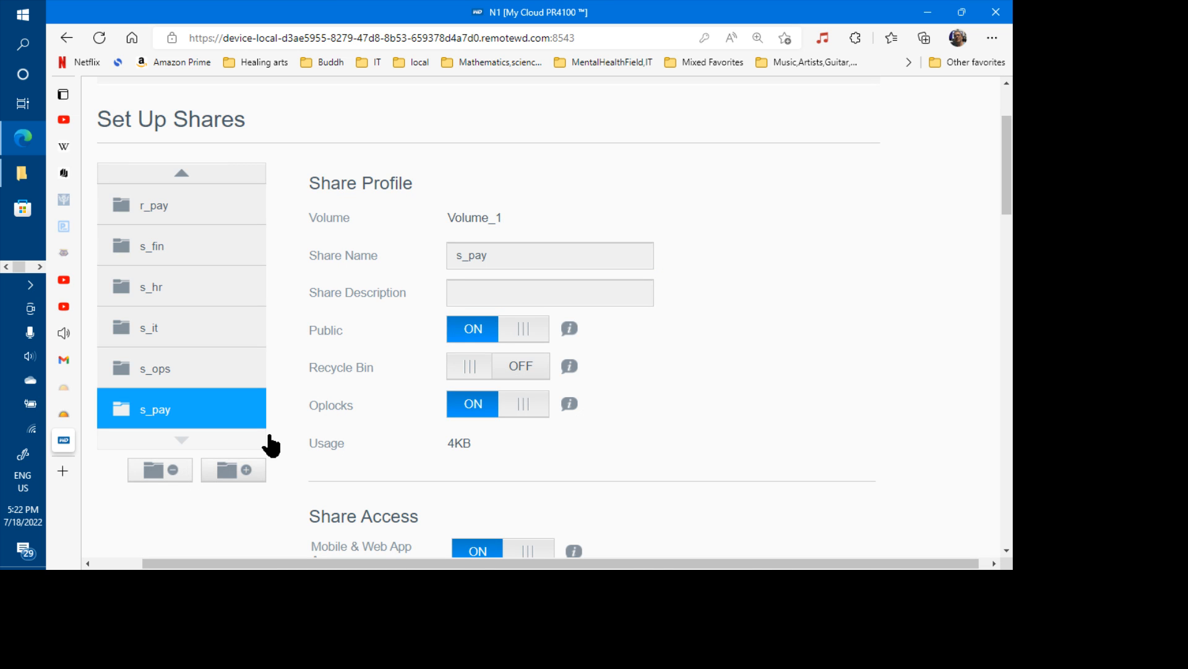
- Recheck the profile settings of the p_alvar, p_camil and p_carlo shares, turning off Recycle Bin for p_camil
{"action": "left_click", "coordinate": [180, 175]}
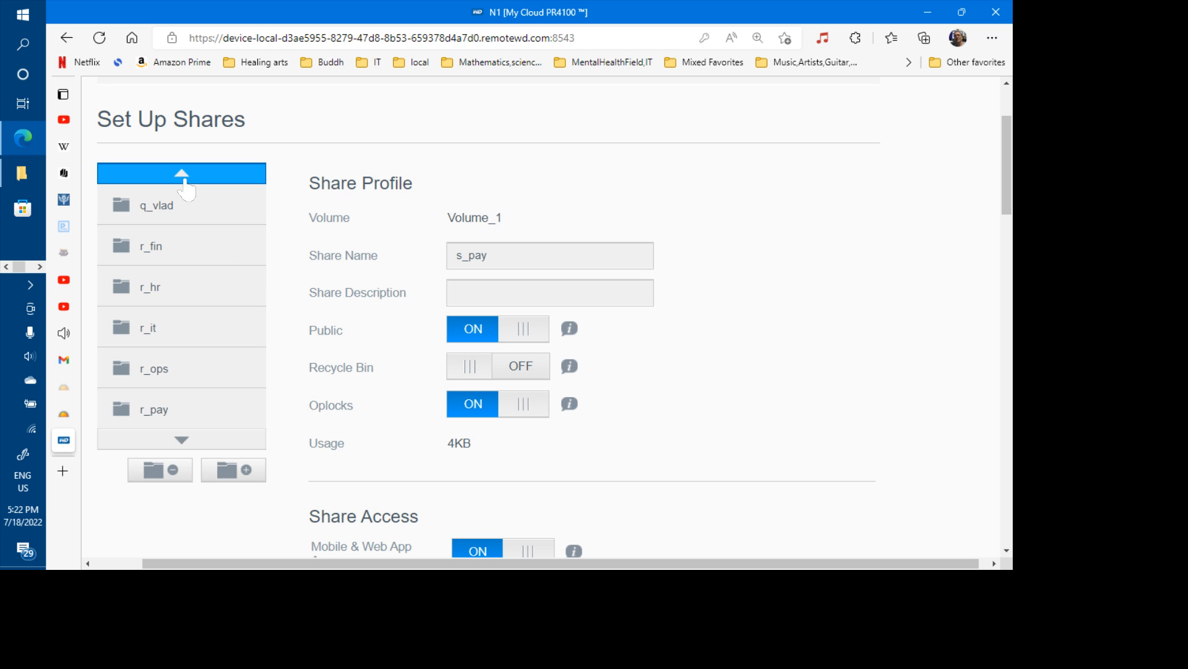
{"action": "left_click", "coordinate": [183, 179]}
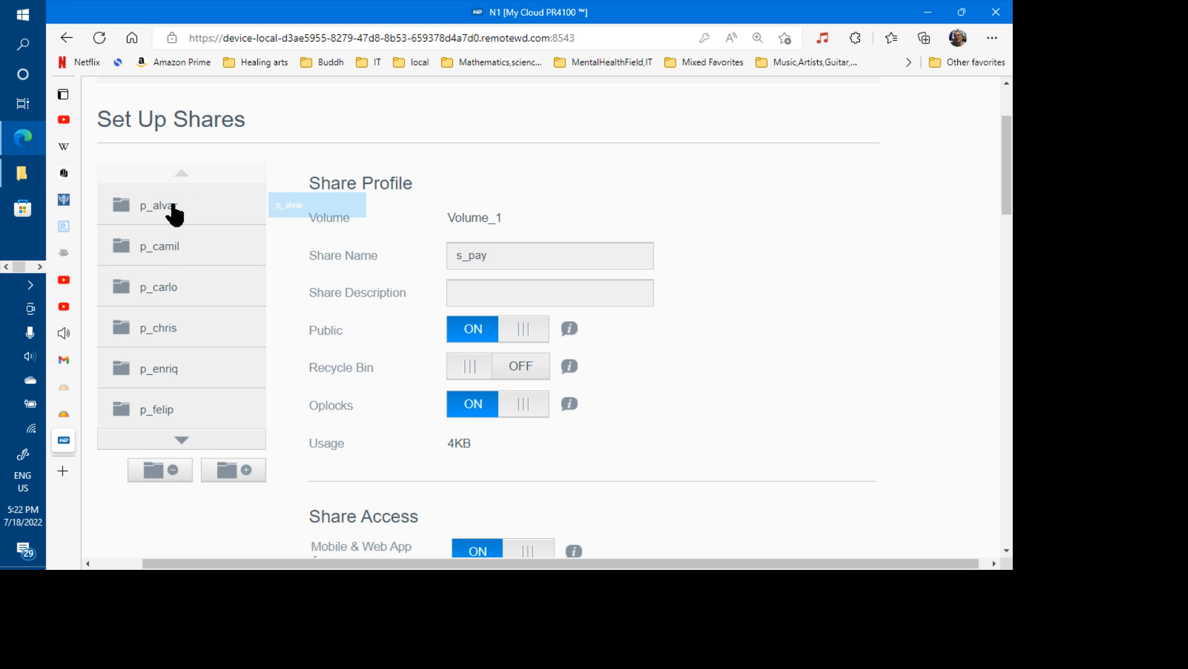
{"action": "left_click", "coordinate": [174, 212]}
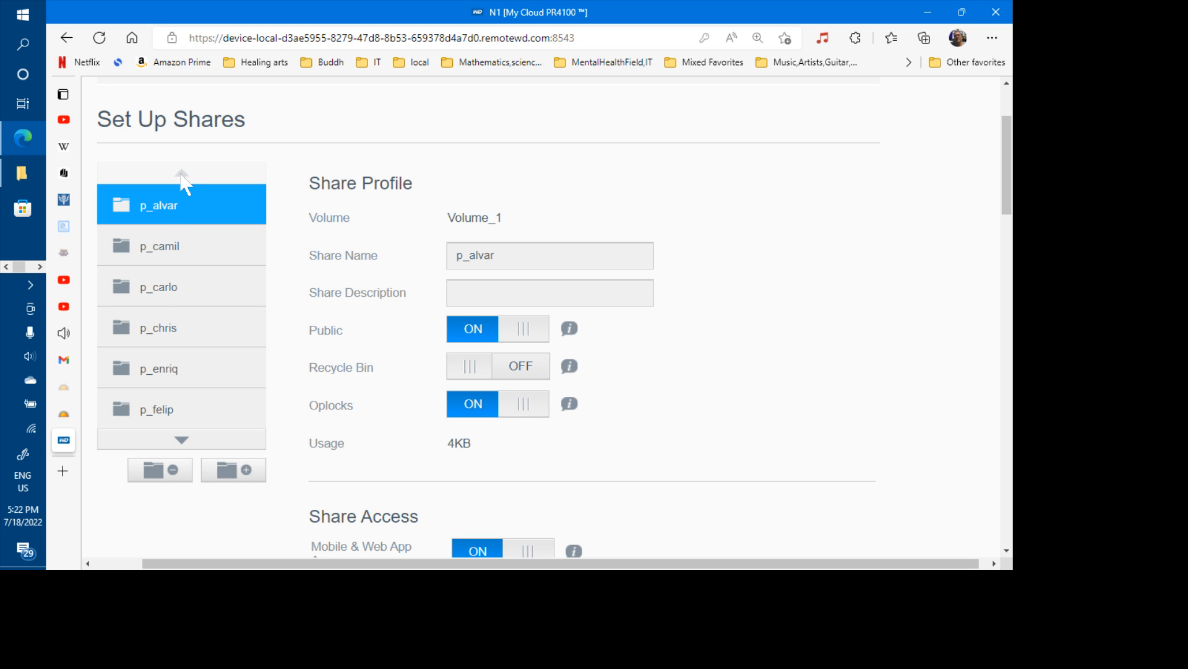
{"action": "left_click", "coordinate": [194, 264]}
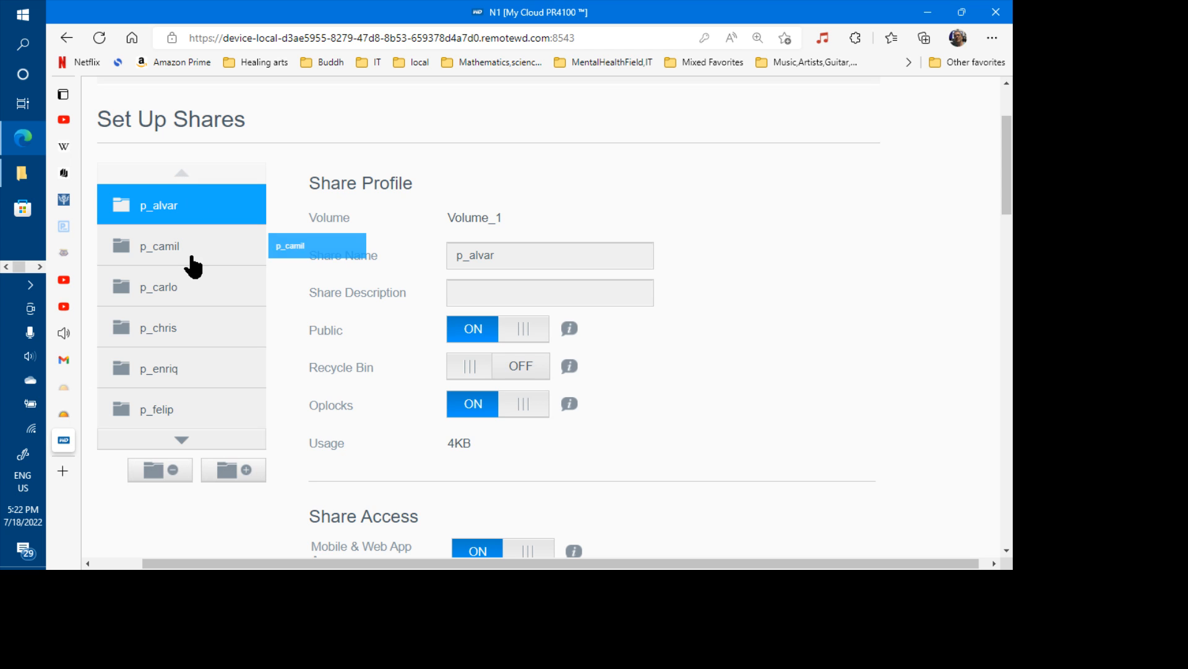
{"action": "left_click", "coordinate": [184, 300]}
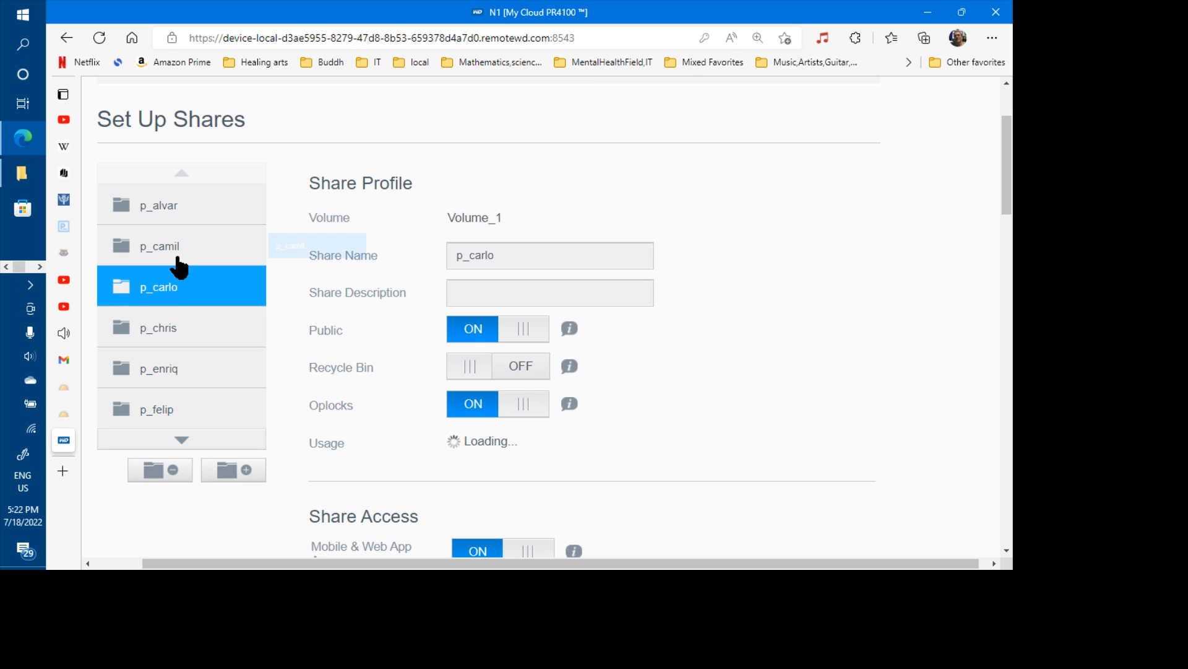
{"action": "left_click", "coordinate": [181, 266]}
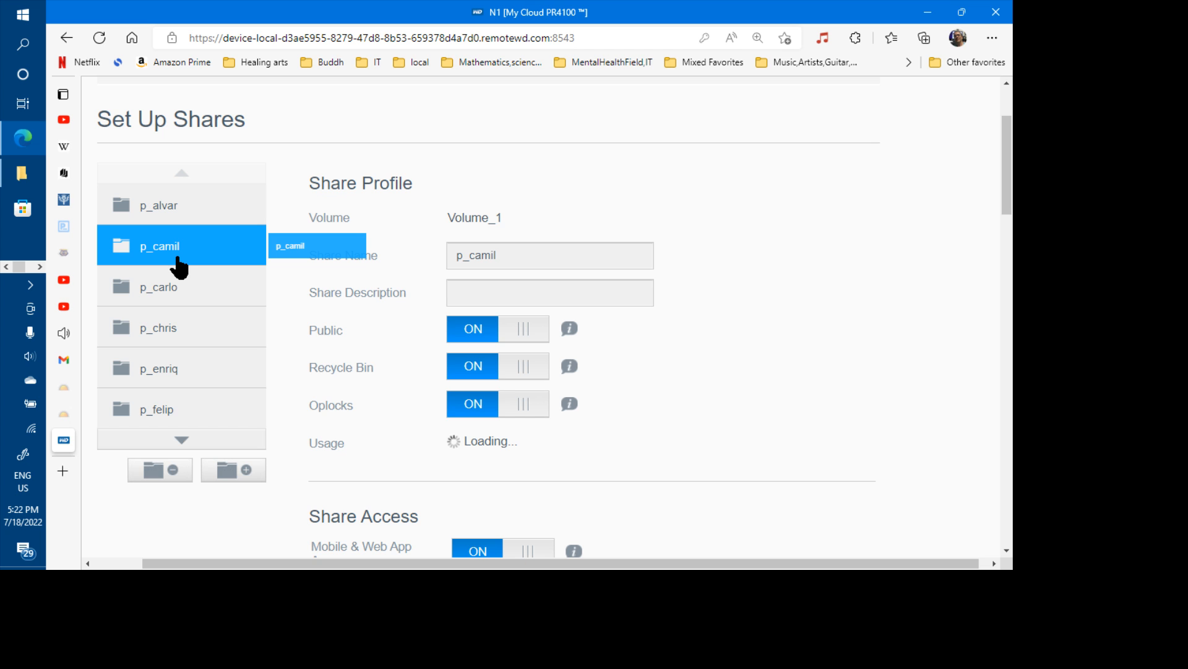
{"action": "left_click", "coordinate": [527, 374]}
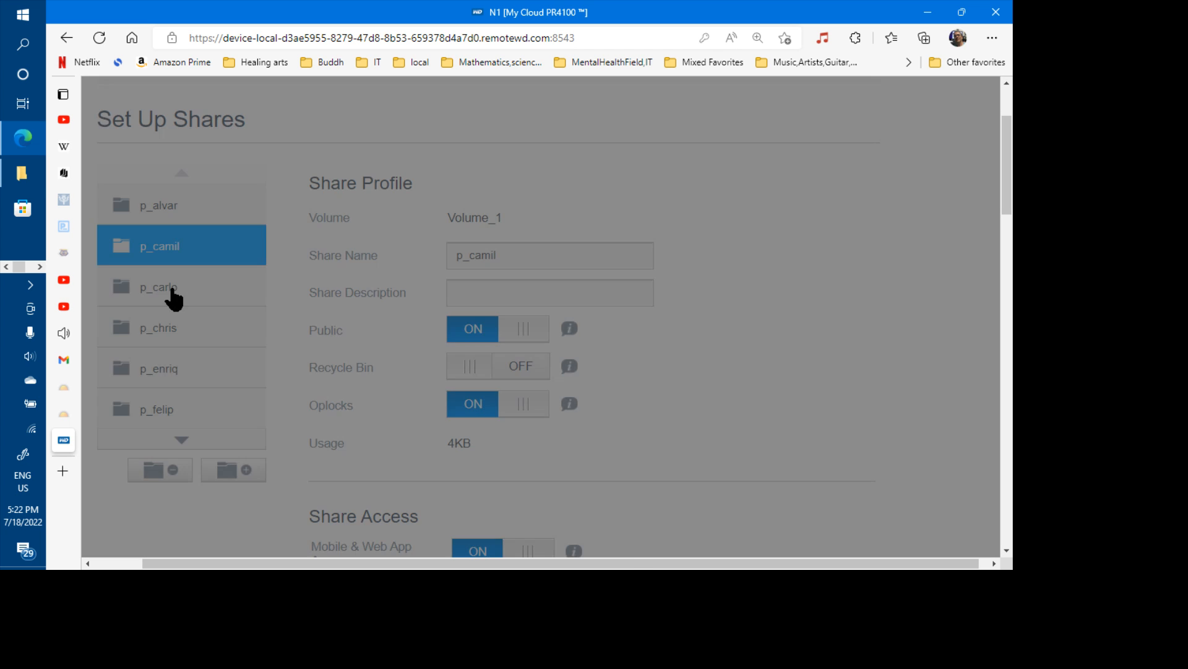
{"action": "left_click", "coordinate": [174, 299]}
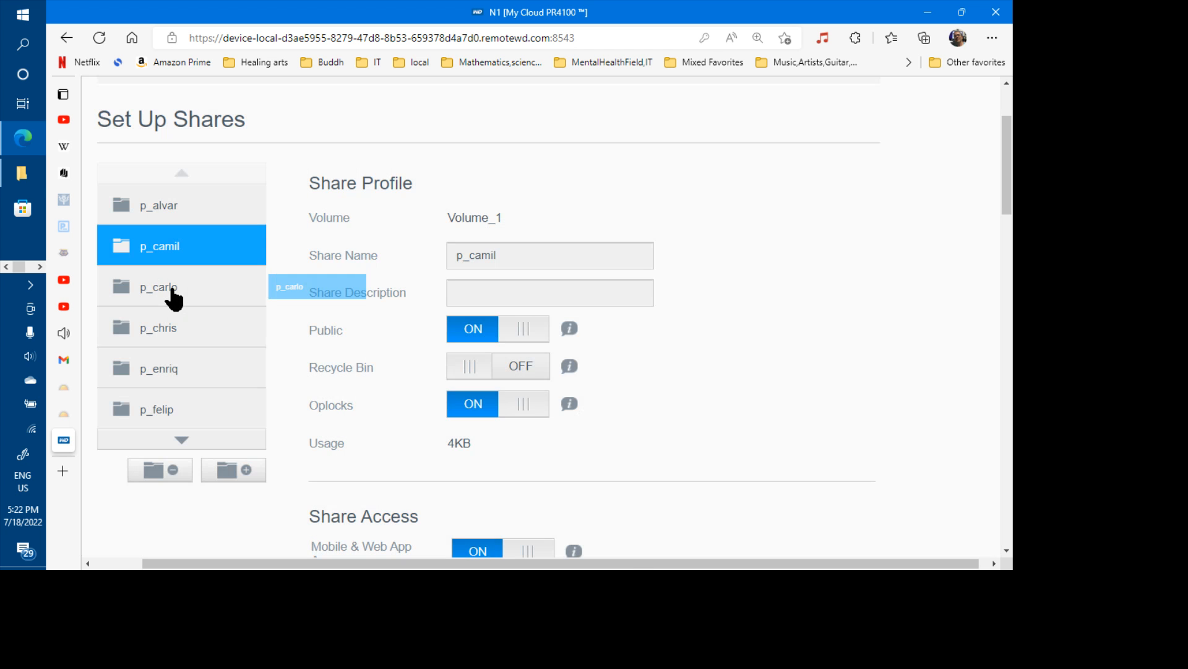
{"action": "left_click", "coordinate": [174, 300]}
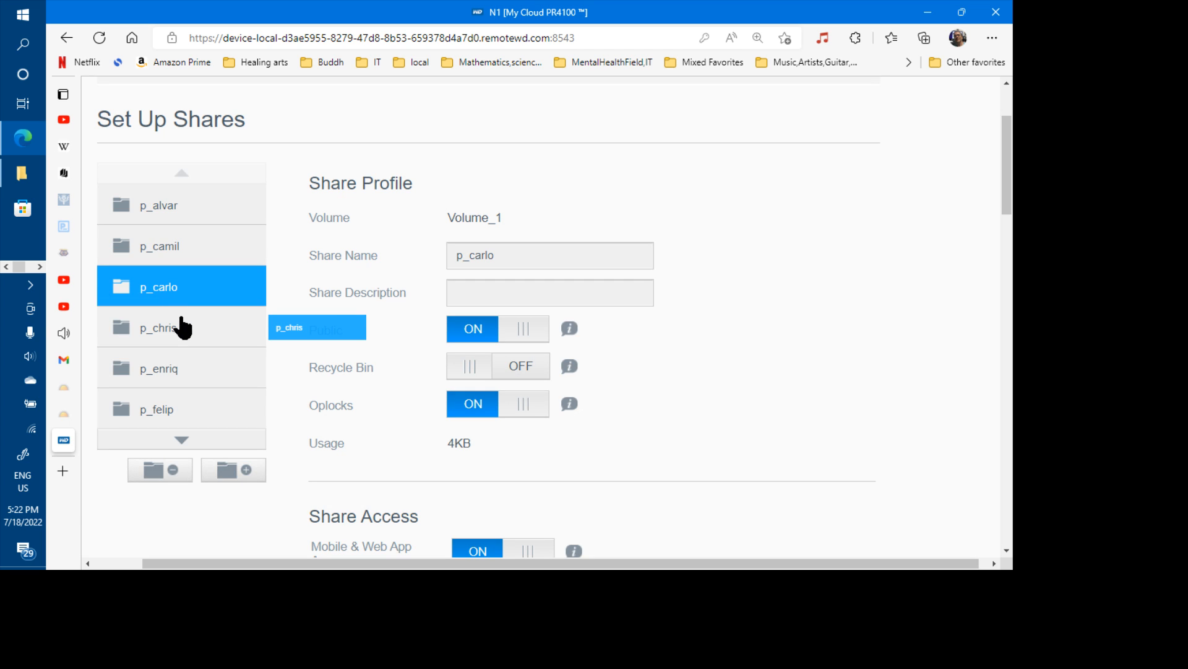
- Recheck the profile settings of the p_chris, p_enriq, p_felip, p_ivan, p_jairo and p_vlad shares
{"action": "left_click", "coordinate": [182, 327]}
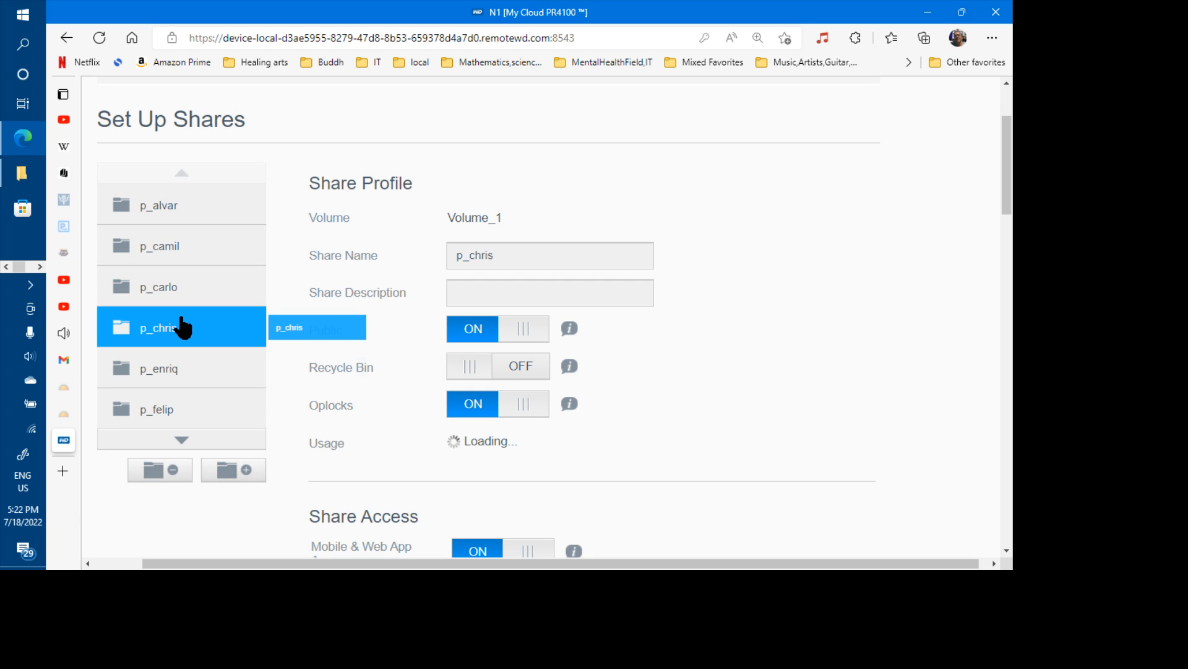
{"action": "left_click", "coordinate": [186, 371]}
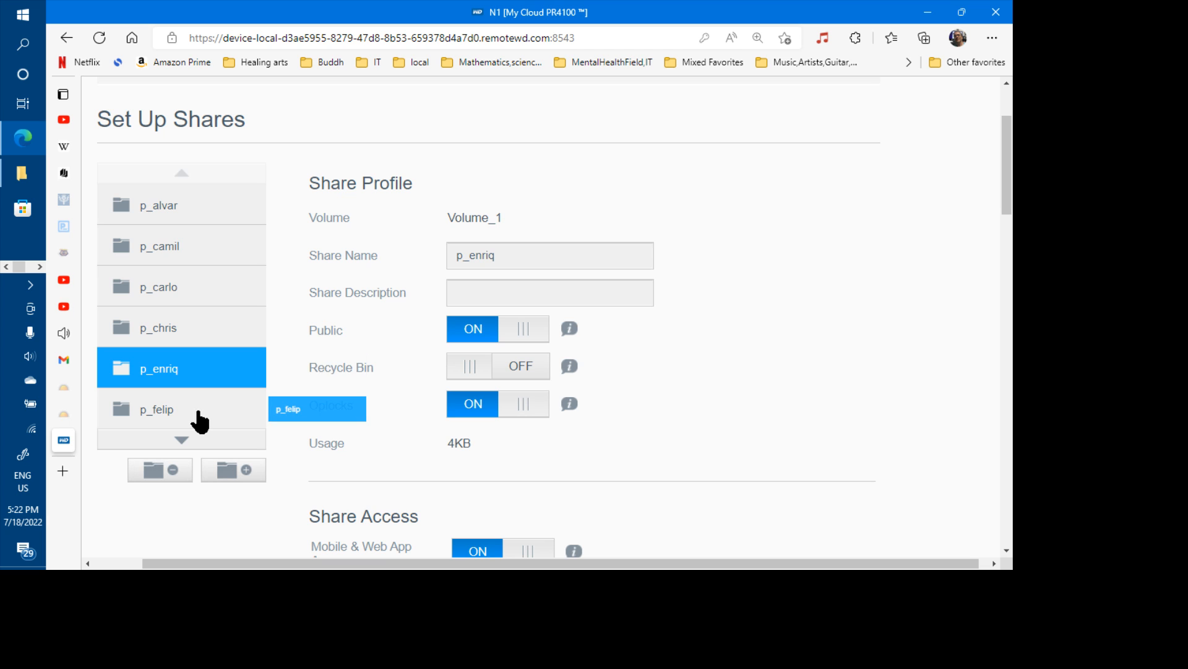
{"action": "left_click", "coordinate": [197, 423]}
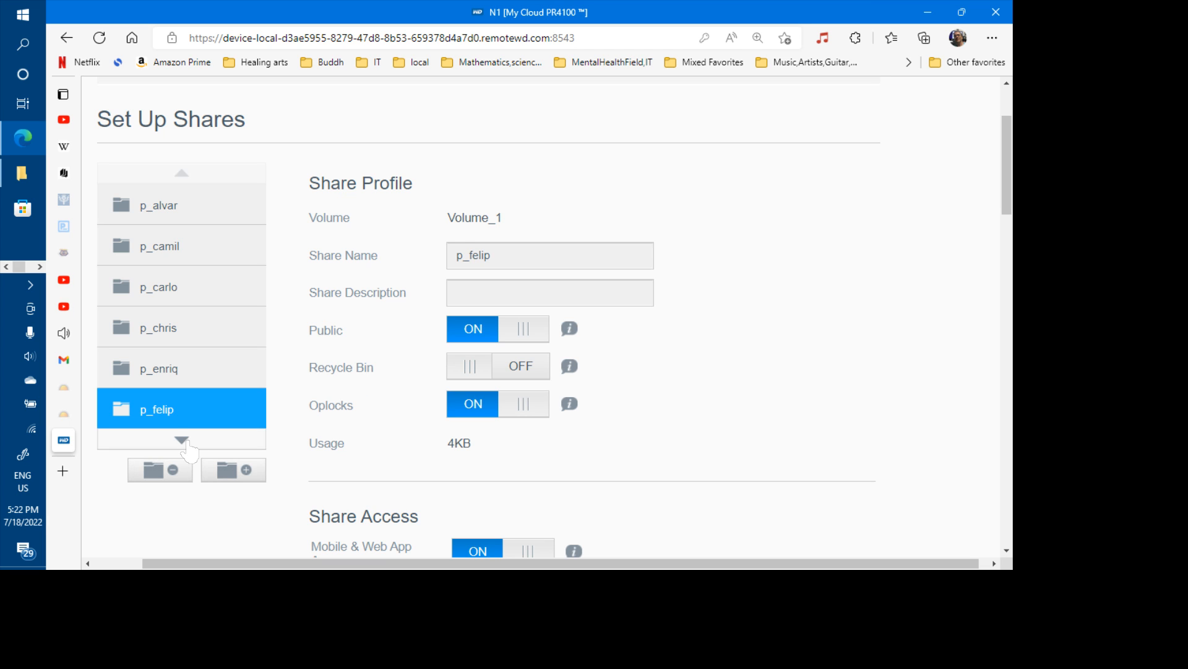
{"action": "left_click", "coordinate": [185, 439]}
{"action": "left_click", "coordinate": [163, 257]}
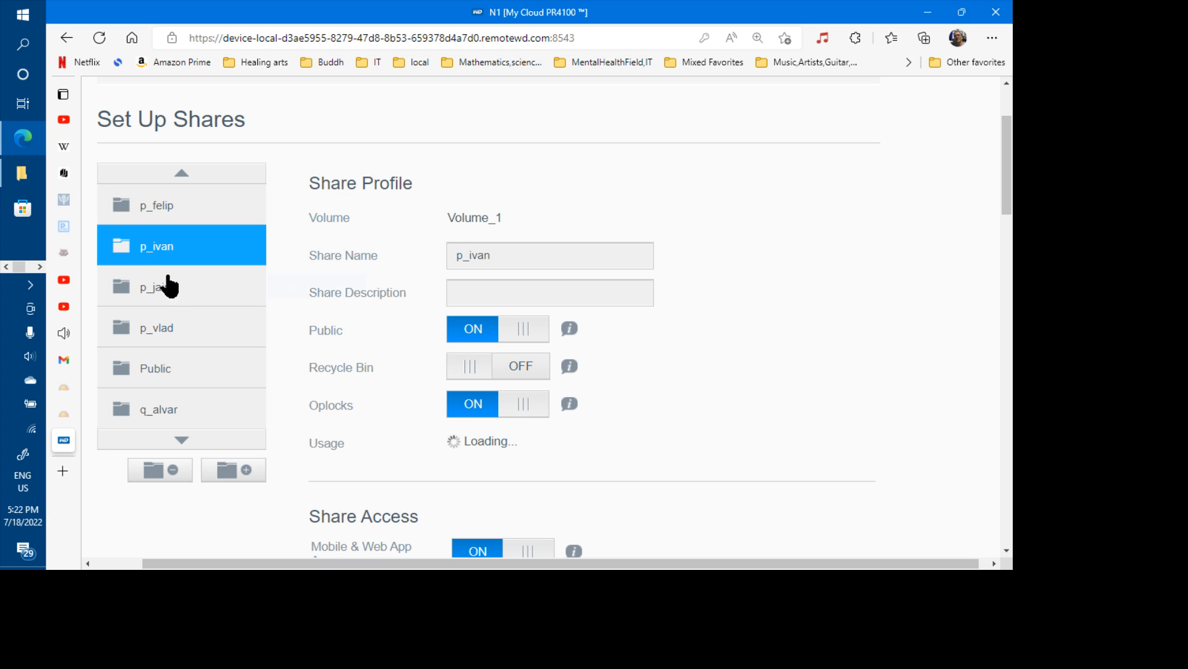
{"action": "left_click_drag", "start_coordinate": [167, 283], "coordinate": [169, 286]}
{"action": "left_click", "coordinate": [168, 282]}
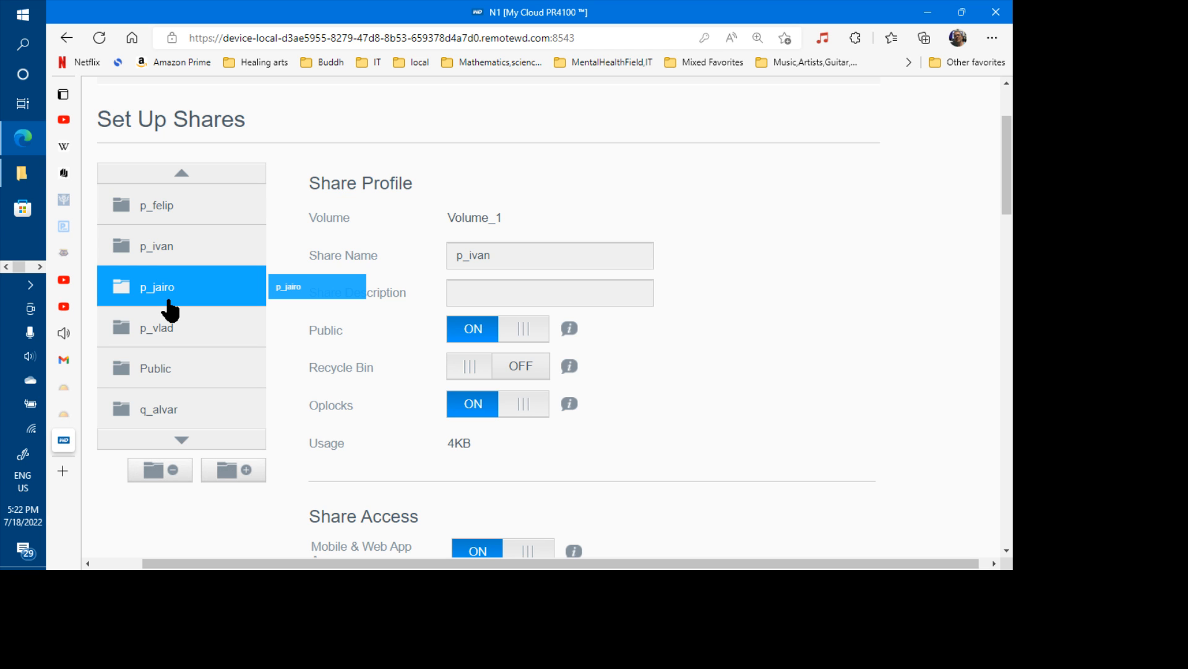
{"action": "left_click", "coordinate": [170, 321]}
- Review the profile settings of the Public, q_alvar, q_felip and r_fin shares
{"action": "left_click", "coordinate": [171, 369]}
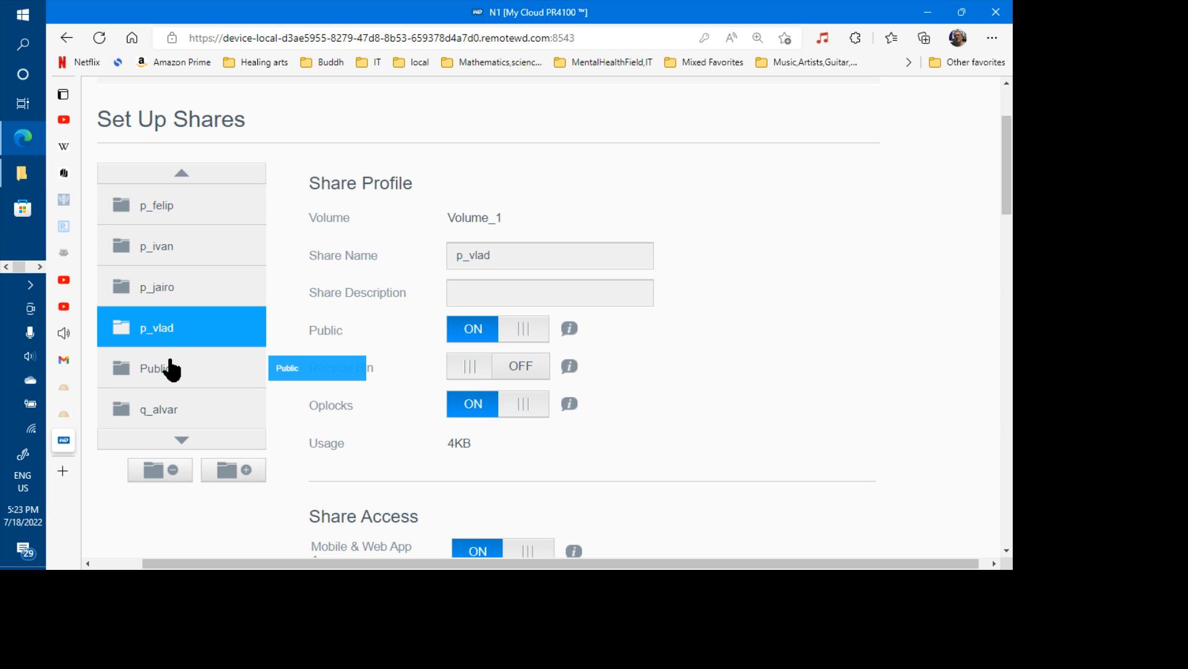
{"action": "left_click", "coordinate": [173, 406]}
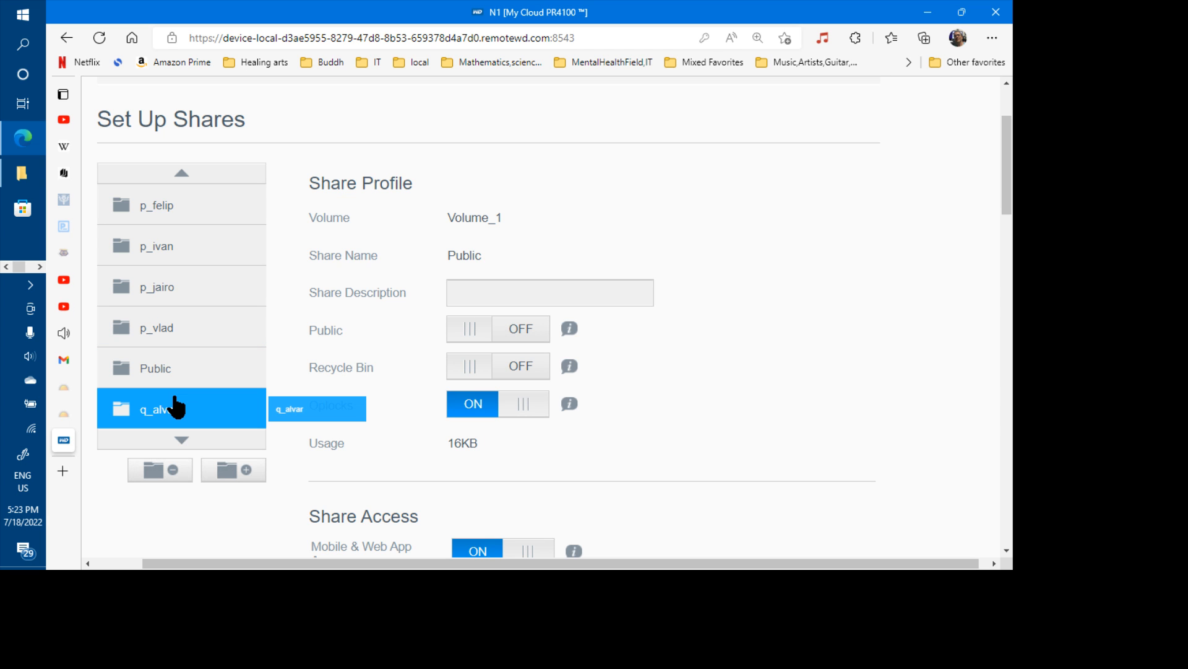
{"action": "left_click", "coordinate": [182, 440]}
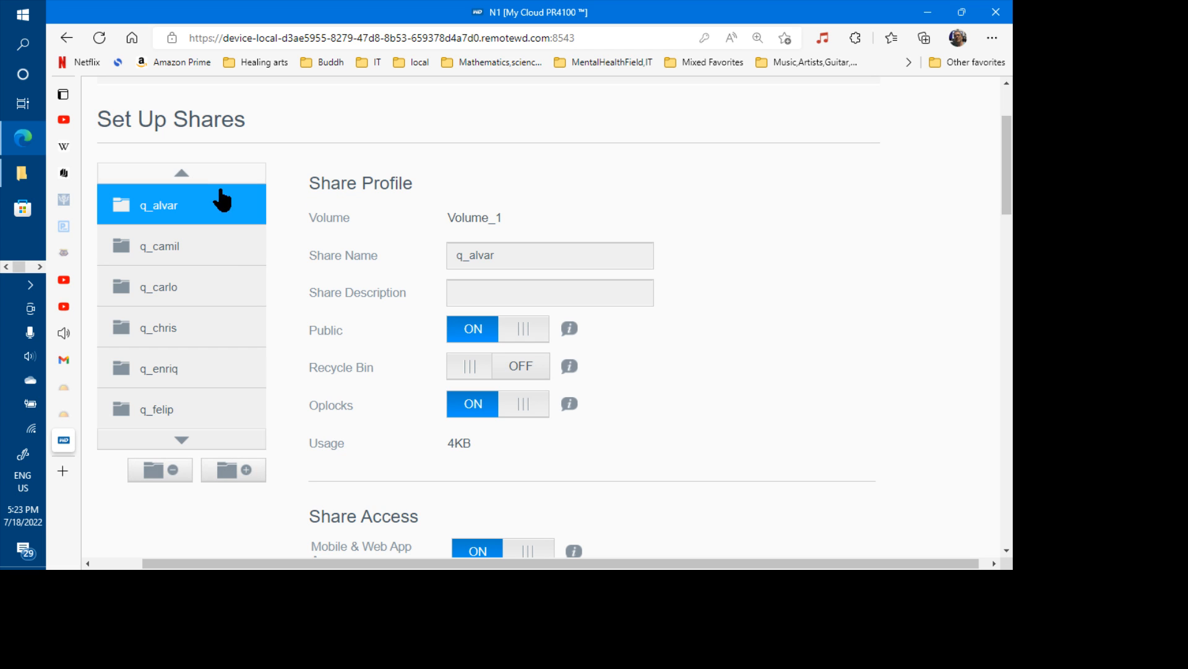
{"action": "left_click", "coordinate": [193, 412]}
{"action": "left_click", "coordinate": [182, 440]}
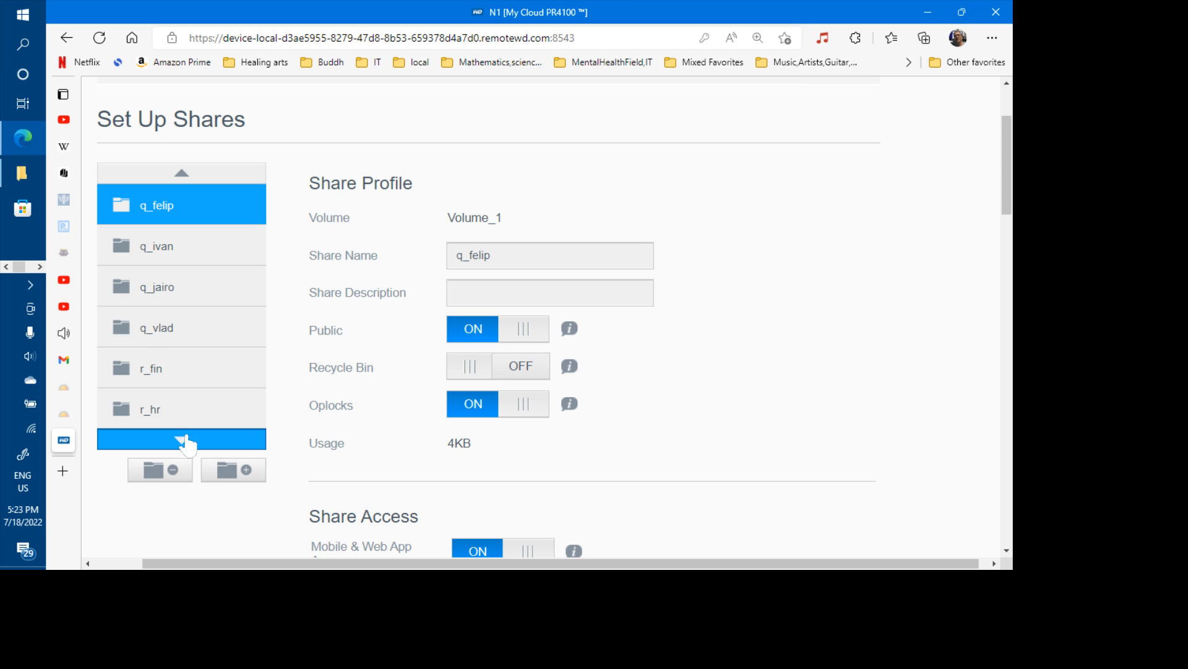
{"action": "left_click", "coordinate": [178, 390]}
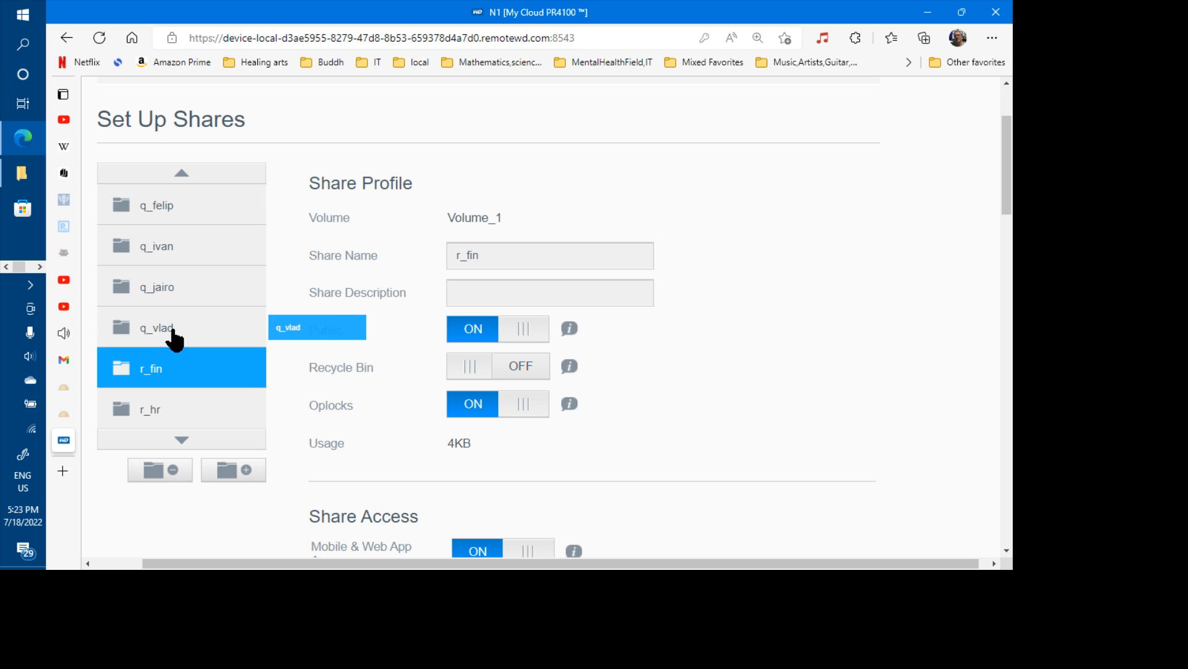
- Review the share profiles of q_vlad, q_jairo and q_ivan, checking their Public setting
{"action": "left_click", "coordinate": [175, 339]}
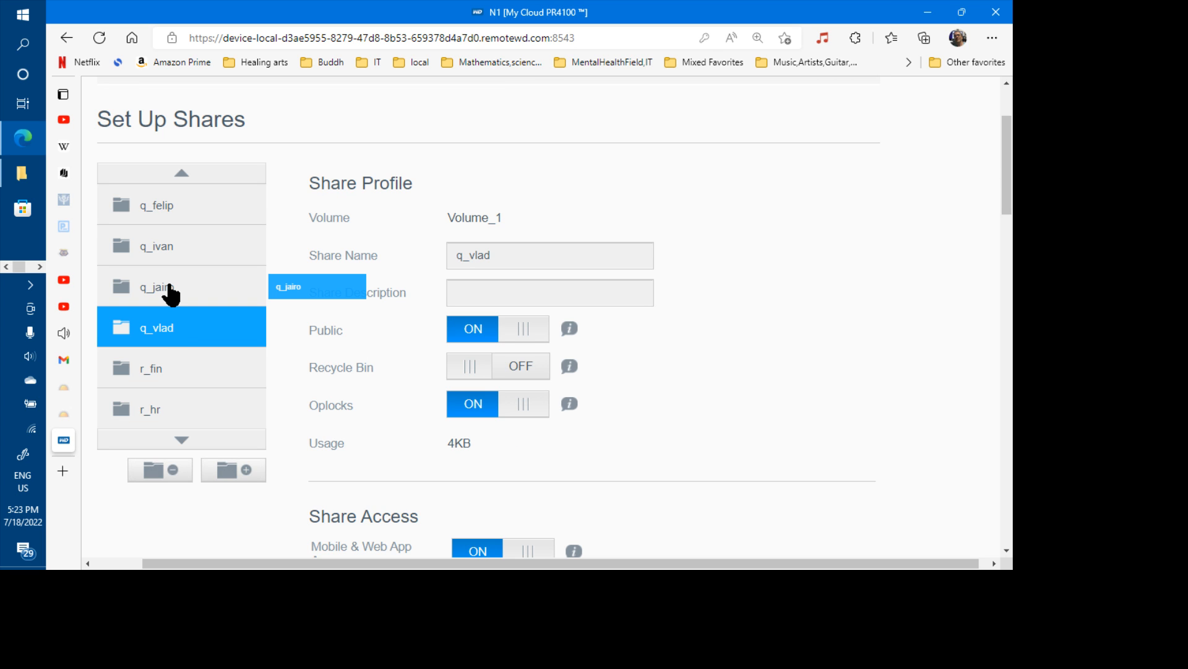
{"action": "left_click", "coordinate": [170, 292]}
{"action": "left_click", "coordinate": [173, 257]}
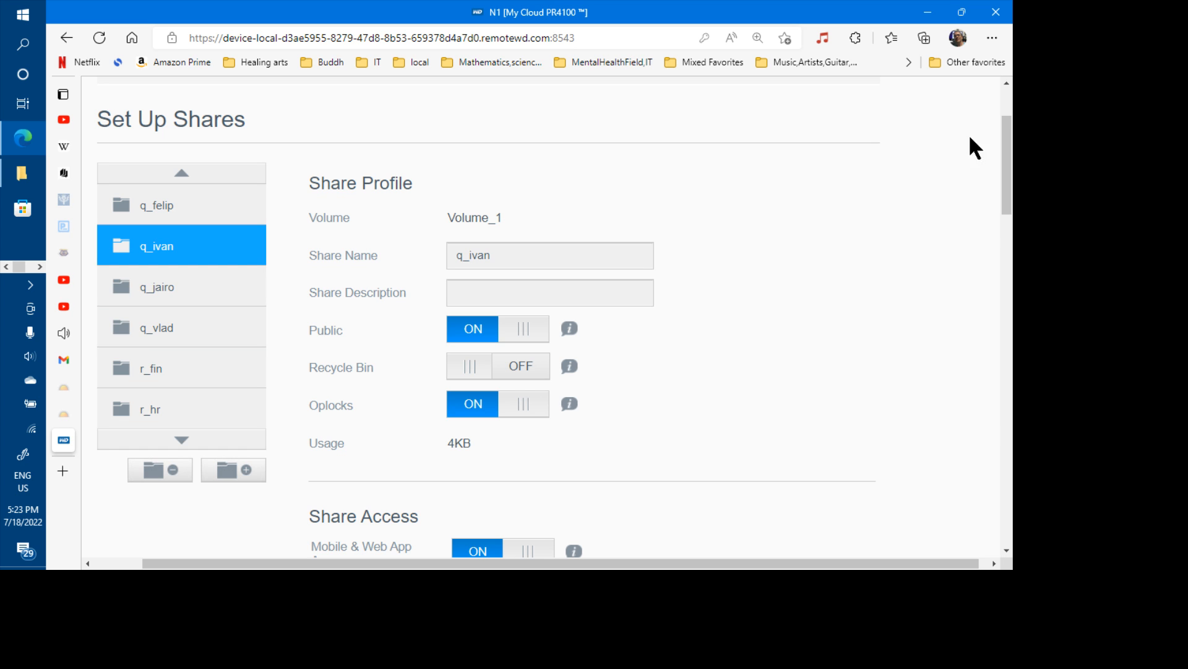
- Open the local network users page and examine the quota and share access of p_alvar and p_camil
{"action": "scroll", "coordinate": [477, 161], "scroll_direction": "up", "scroll_amount": 2}
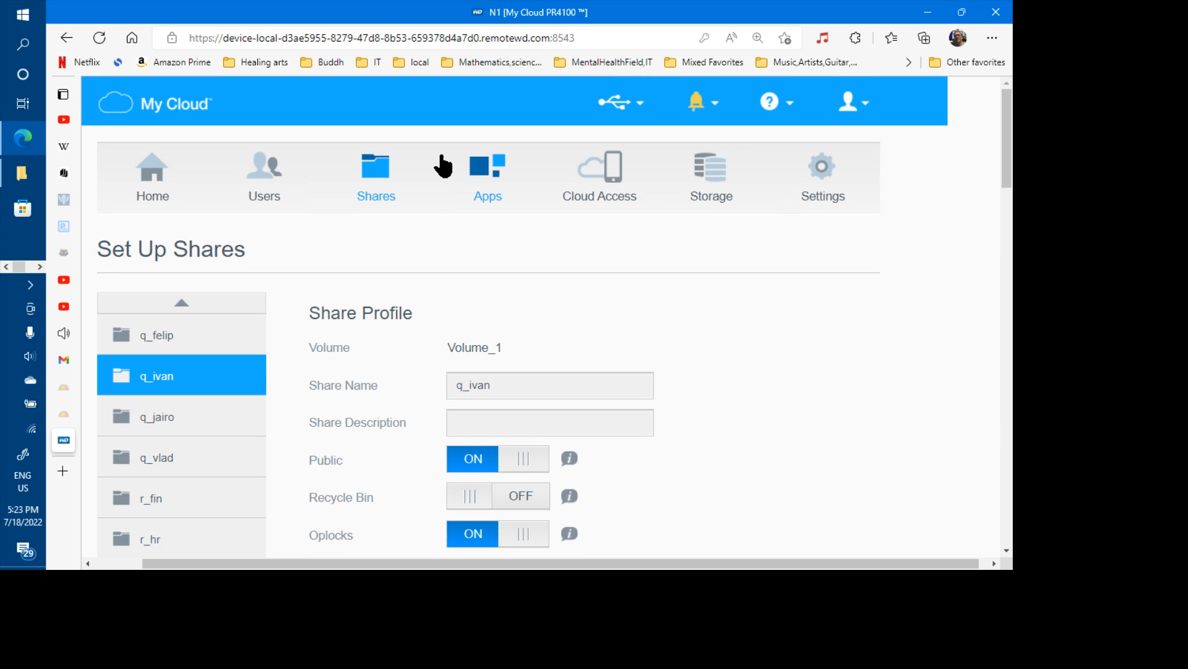
{"action": "left_click", "coordinate": [257, 180]}
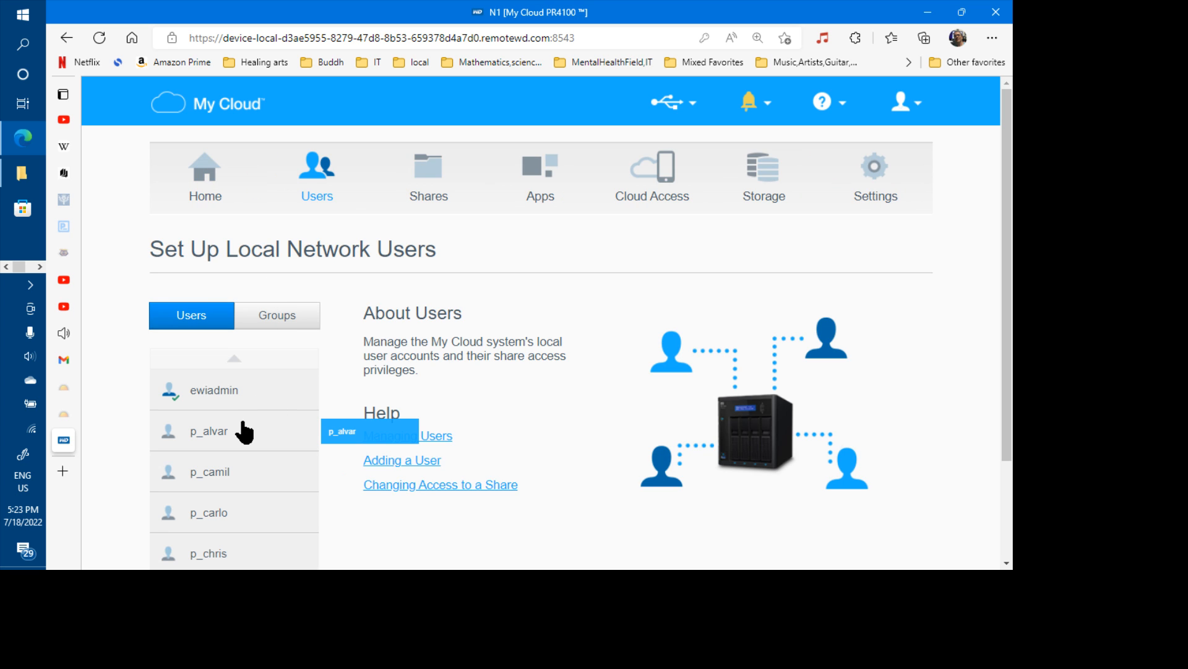
{"action": "left_click", "coordinate": [245, 432]}
{"action": "scroll", "coordinate": [244, 431], "scroll_direction": "down", "scroll_amount": 3}
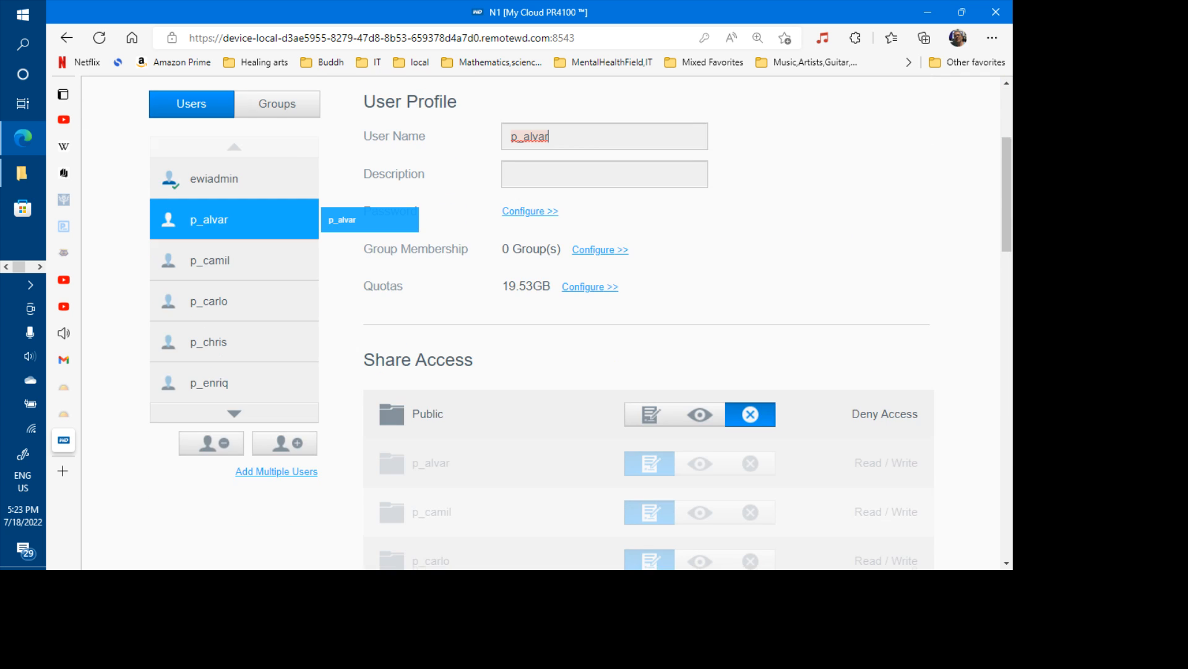
{"action": "scroll", "coordinate": [535, 322], "scroll_direction": "down", "scroll_amount": 4}
{"action": "scroll", "coordinate": [535, 322], "scroll_direction": "up", "scroll_amount": 3}
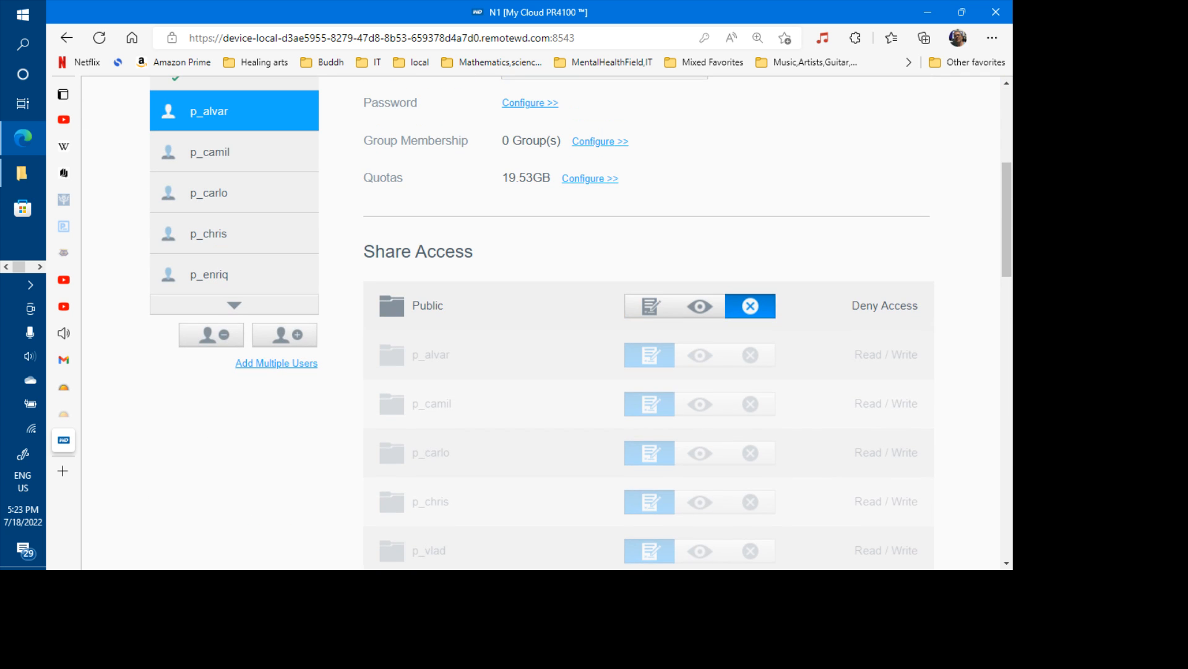
{"action": "left_click", "coordinate": [234, 152]}
{"action": "scroll", "coordinate": [580, 323], "scroll_direction": "down", "scroll_amount": 5}
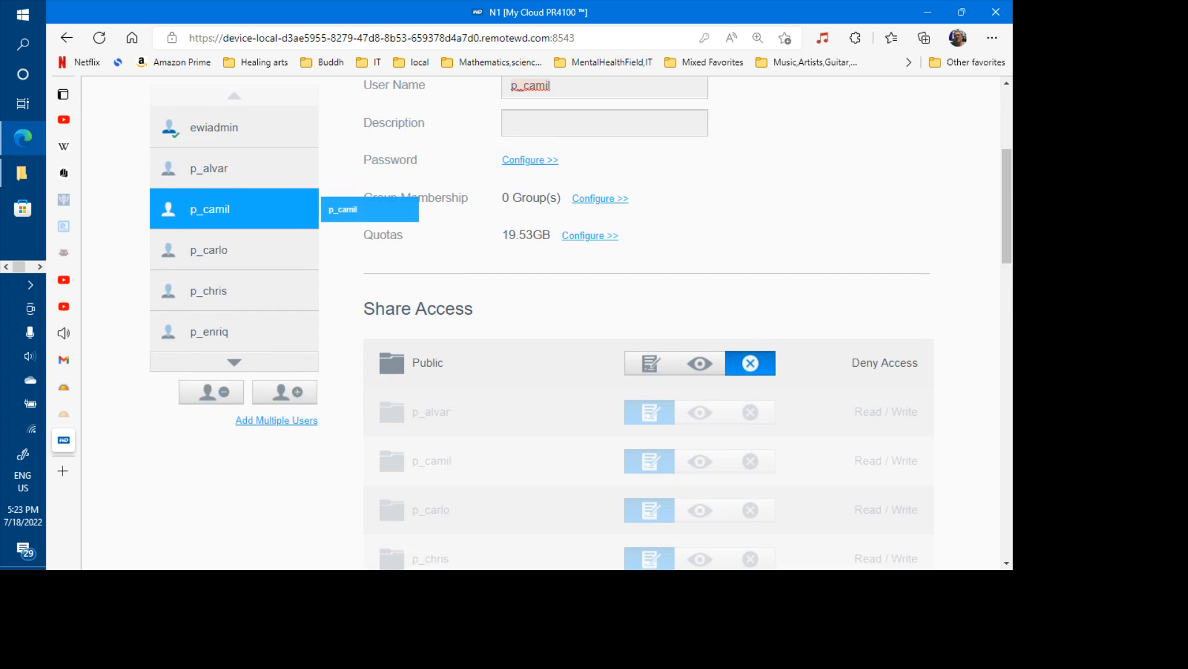
- Examine the profile and share access of the users p_carlo, p_chris and p_enriq
{"action": "left_click", "coordinate": [233, 164]}
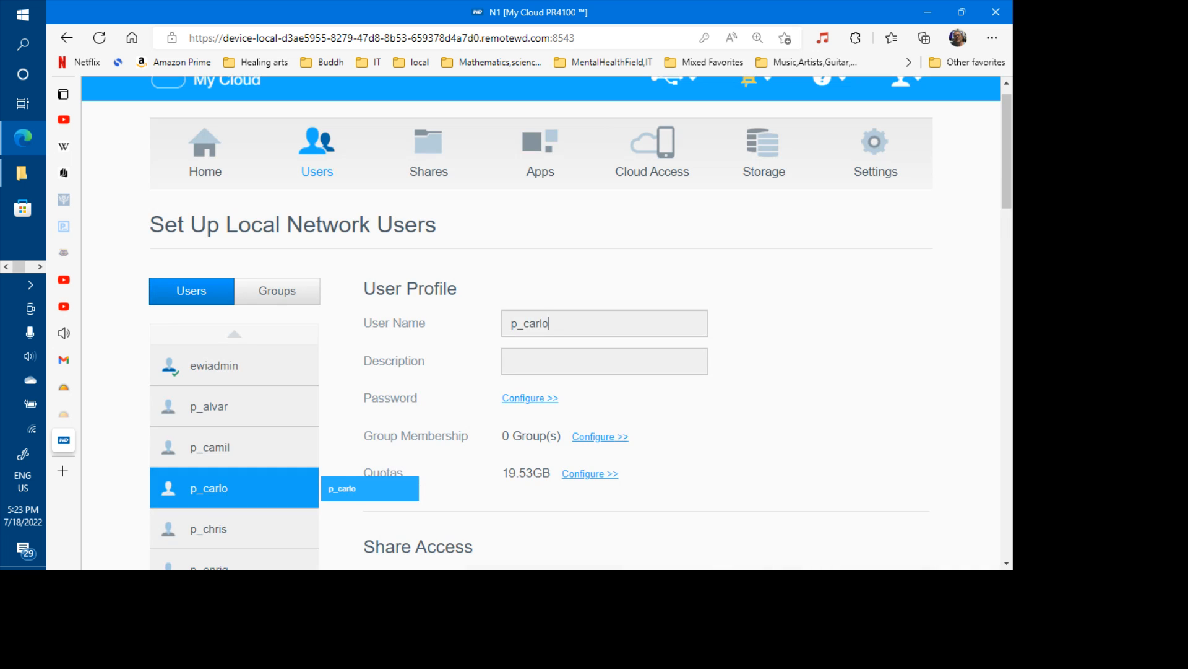
{"action": "scroll", "coordinate": [541, 323], "scroll_direction": "down", "scroll_amount": 2}
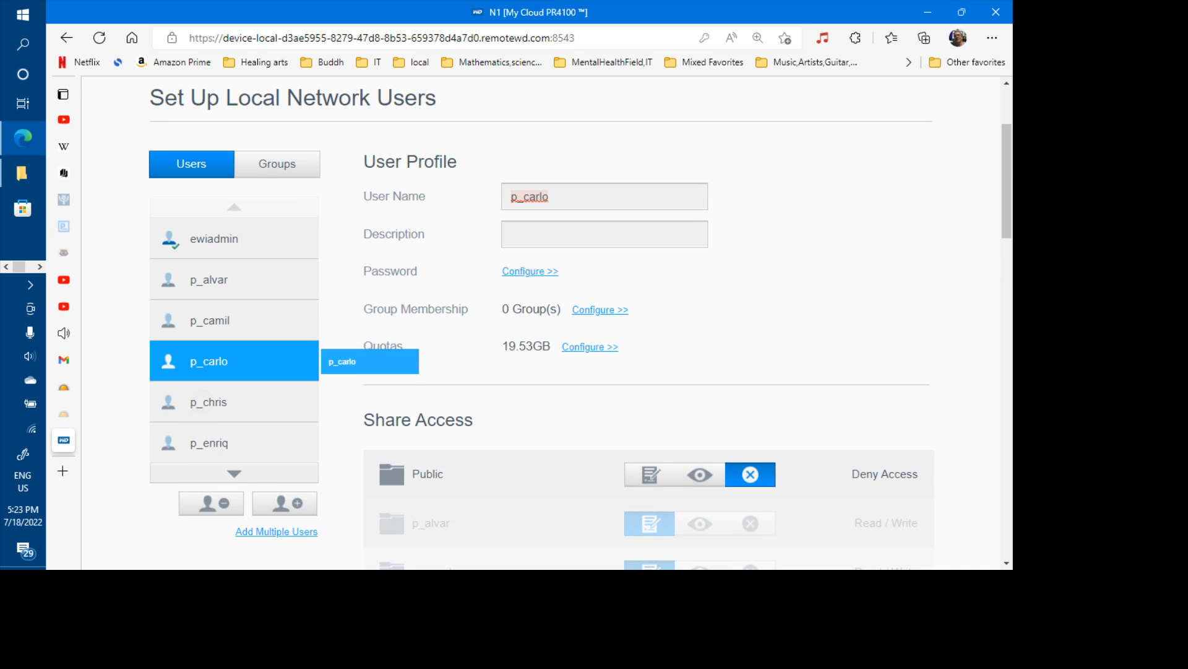
{"action": "left_click", "coordinate": [214, 402]}
{"action": "scroll", "coordinate": [540, 323], "scroll_direction": "down", "scroll_amount": 2}
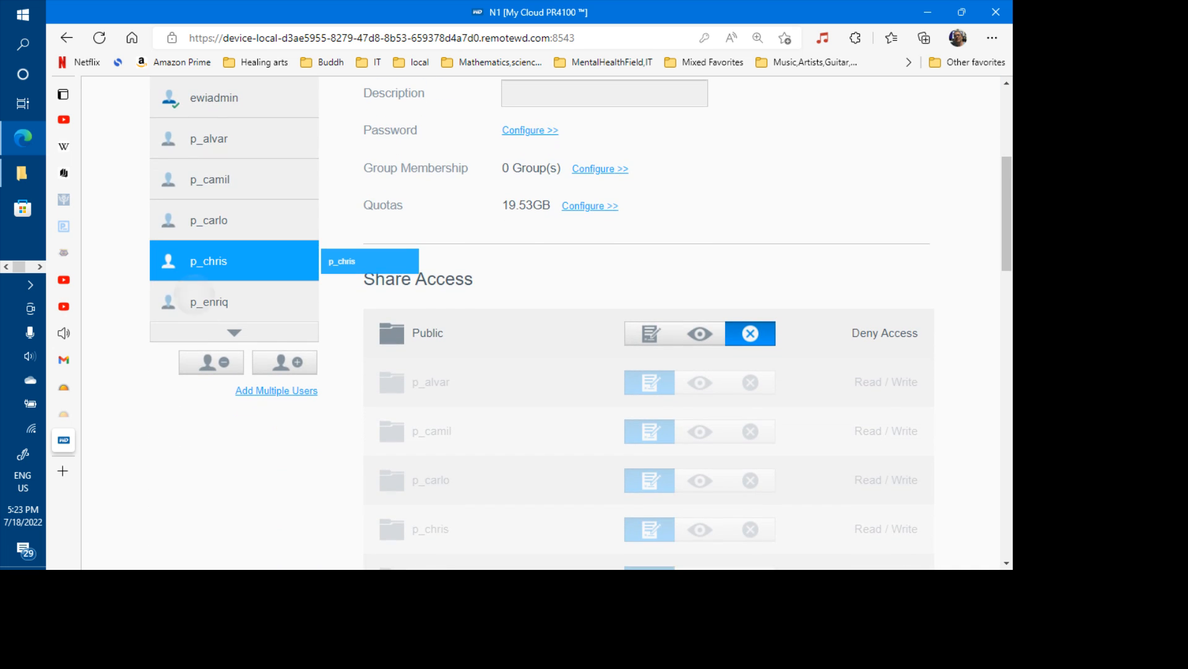
{"action": "left_click", "coordinate": [234, 301]}
{"action": "scroll", "coordinate": [541, 323], "scroll_direction": "down", "scroll_amount": 2}
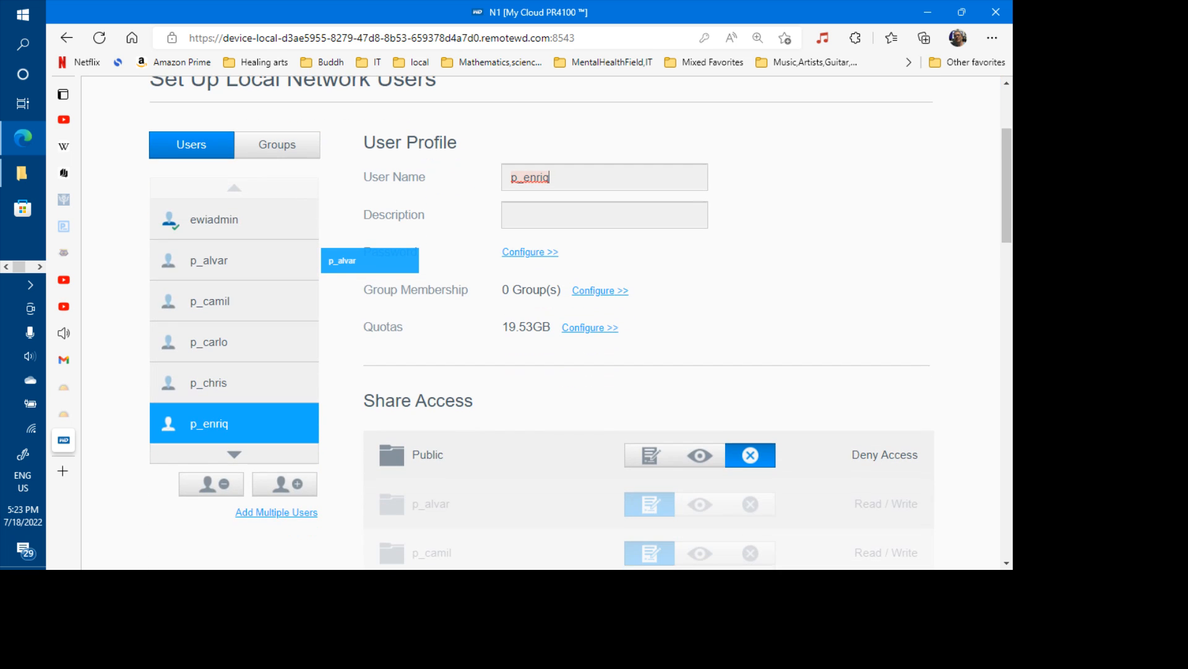
- Examine the profiles and quotas of the remaining p_ users from p_felip to p_vlad, and of q_alvar
{"action": "left_click", "coordinate": [181, 260]}
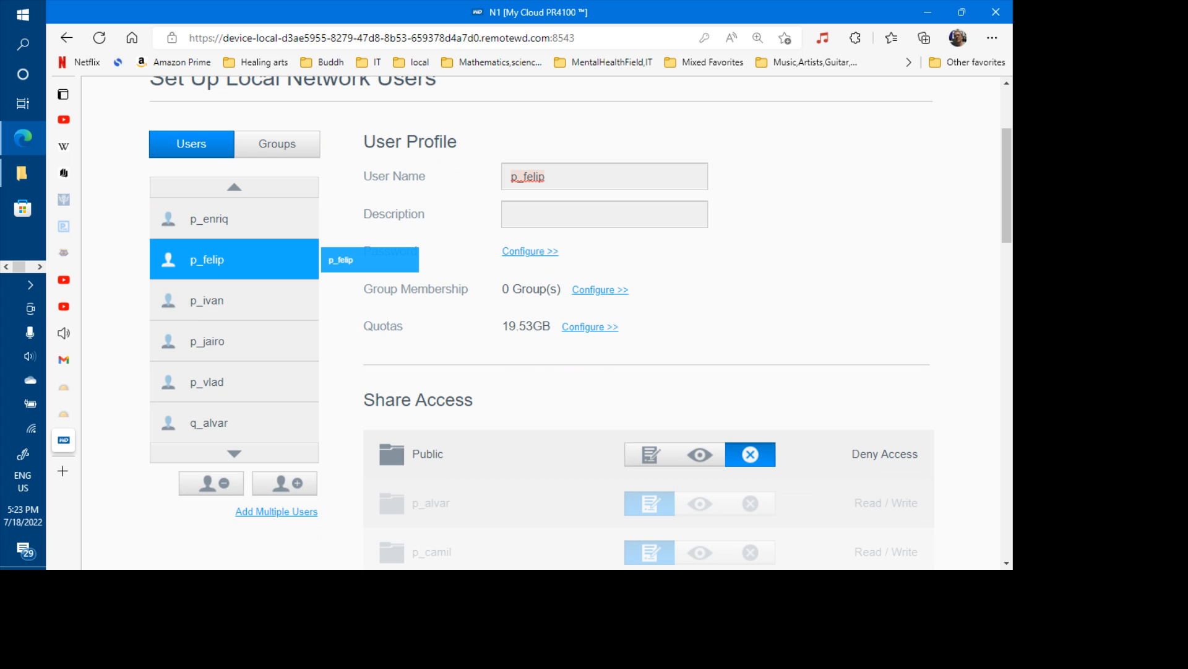
{"action": "left_click", "coordinate": [206, 300]}
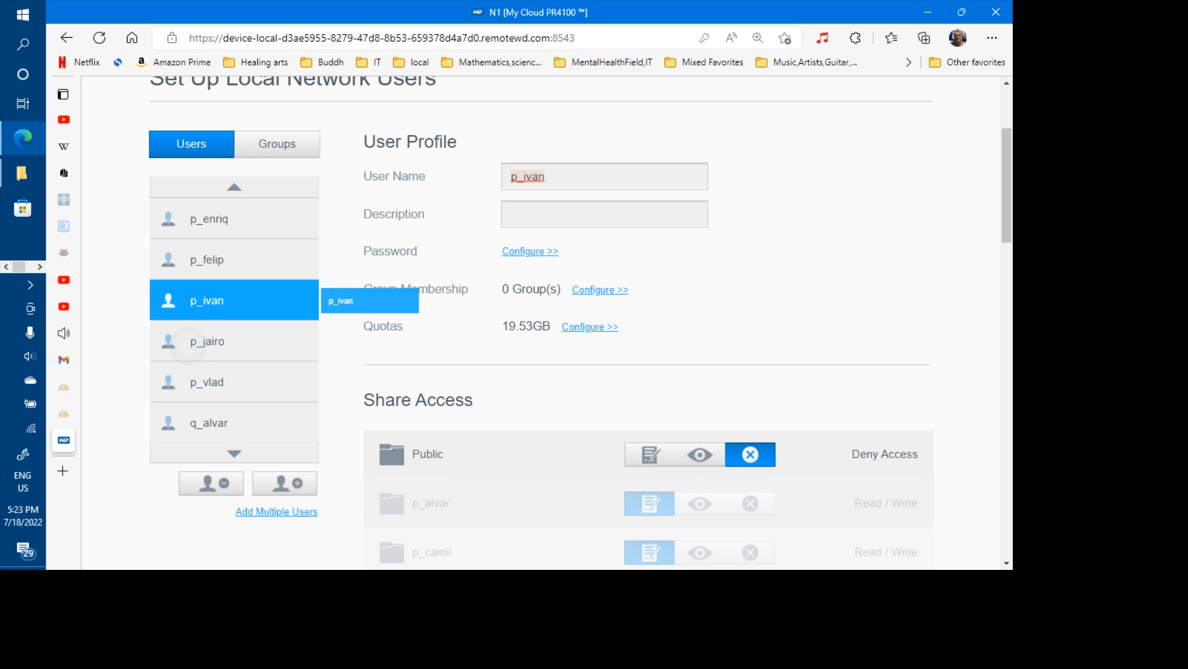
{"action": "left_click", "coordinate": [188, 343]}
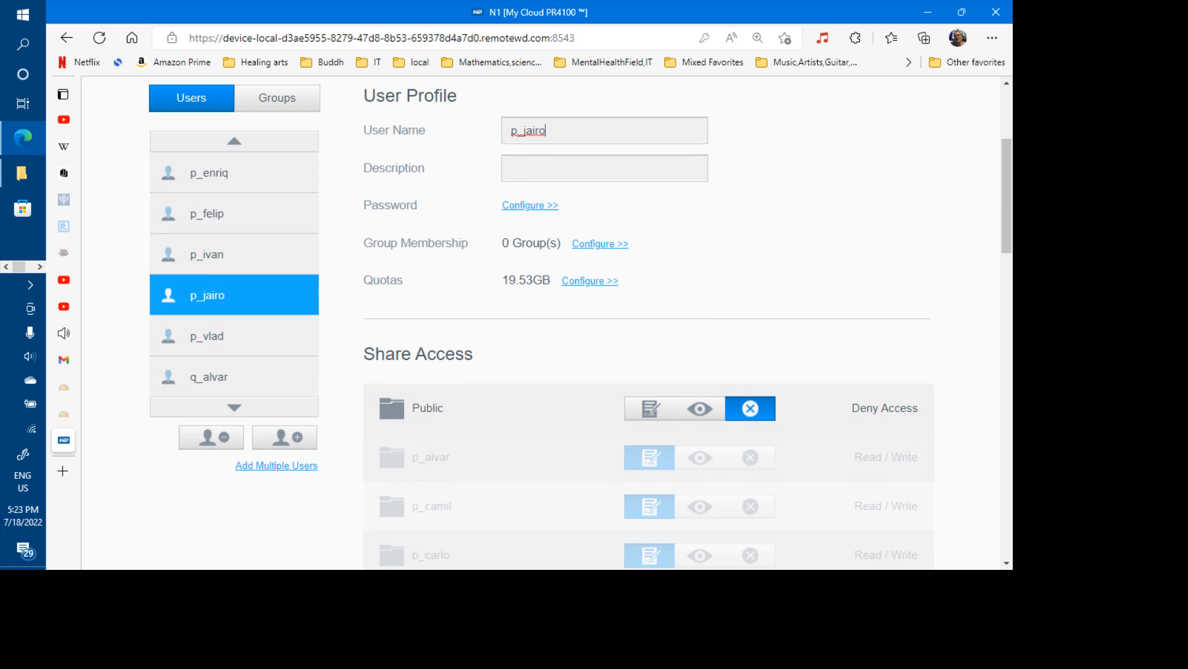
{"action": "left_click", "coordinate": [196, 348]}
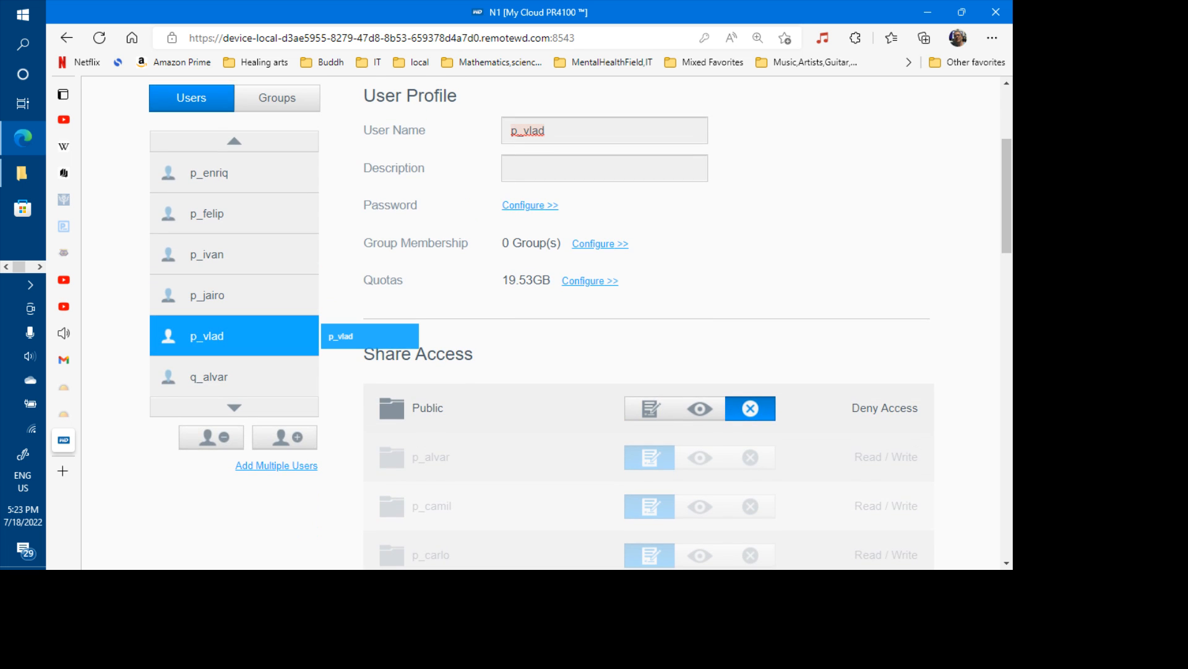
{"action": "left_click", "coordinate": [216, 385]}
{"action": "left_click", "coordinate": [236, 408]}
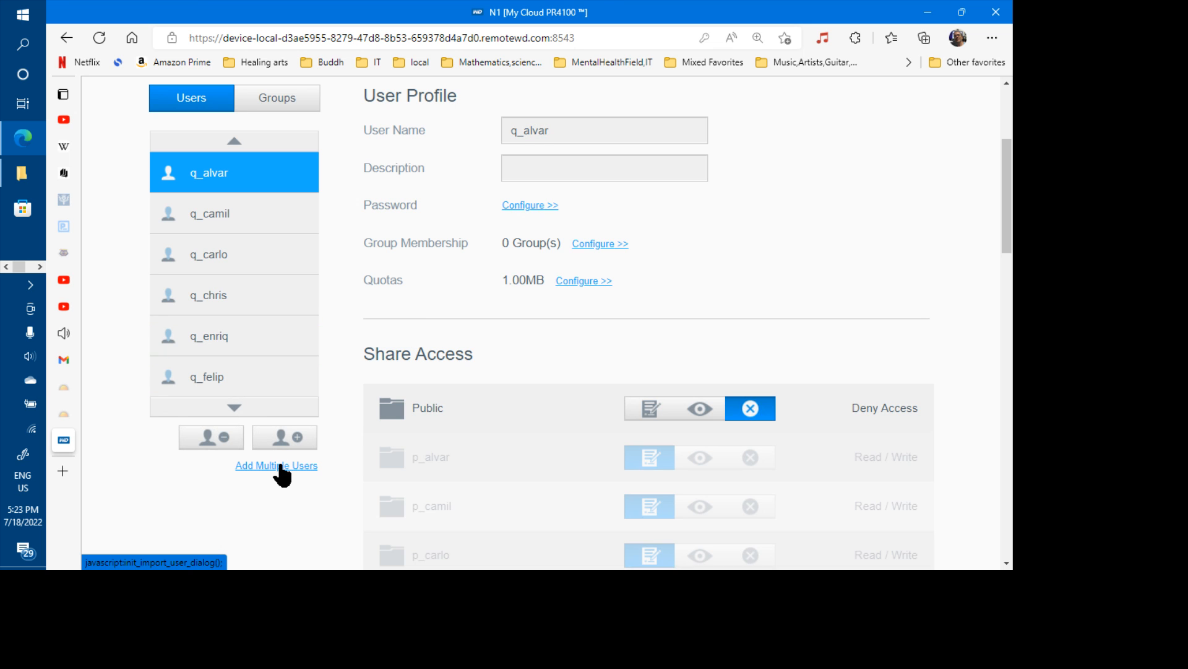
- Start adding multiple users by importing a user list, with Overwrite Duplicate Accounts enabled
{"action": "left_click", "coordinate": [280, 469]}
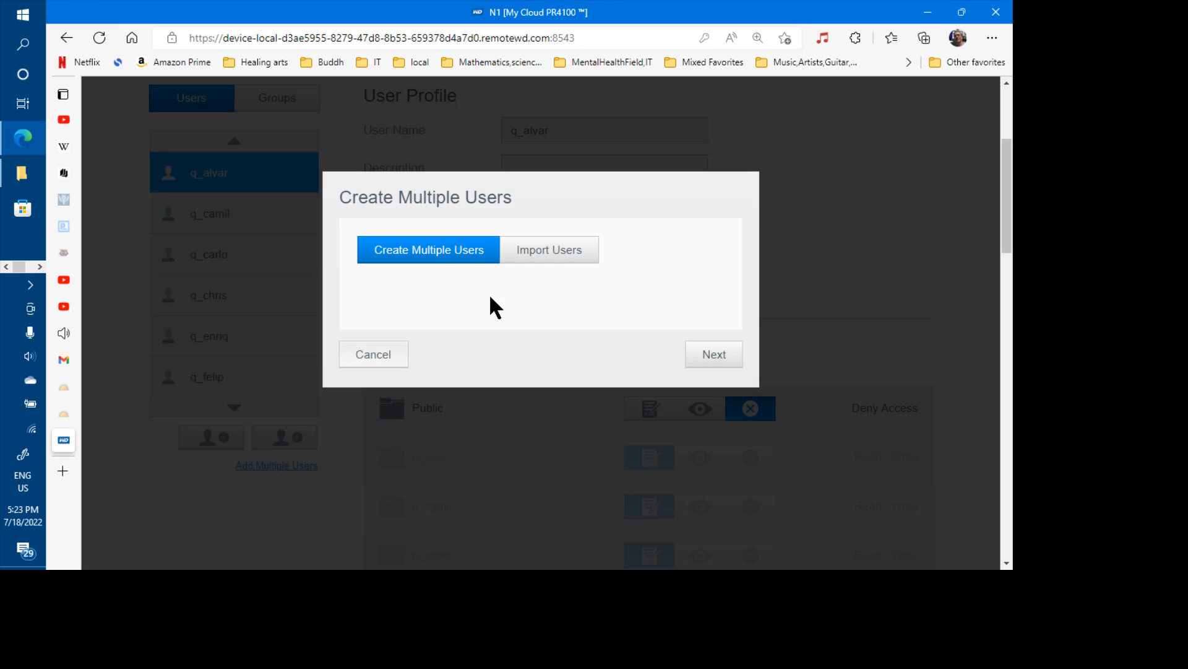
{"action": "left_click", "coordinate": [544, 261]}
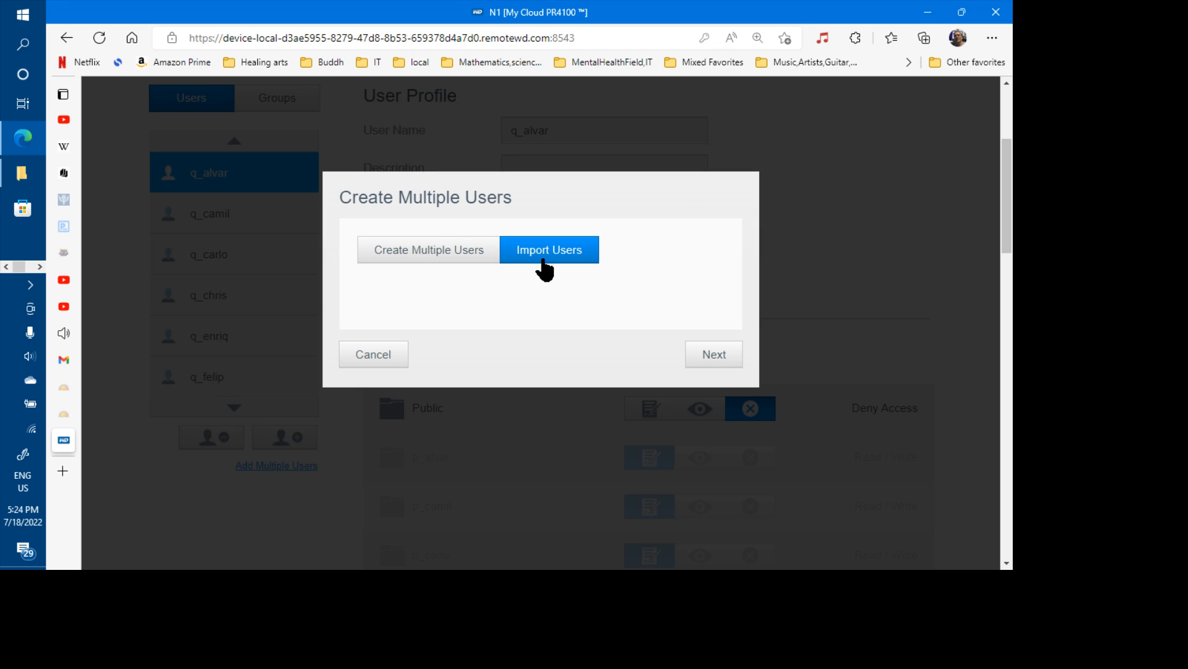
{"action": "left_click", "coordinate": [711, 364]}
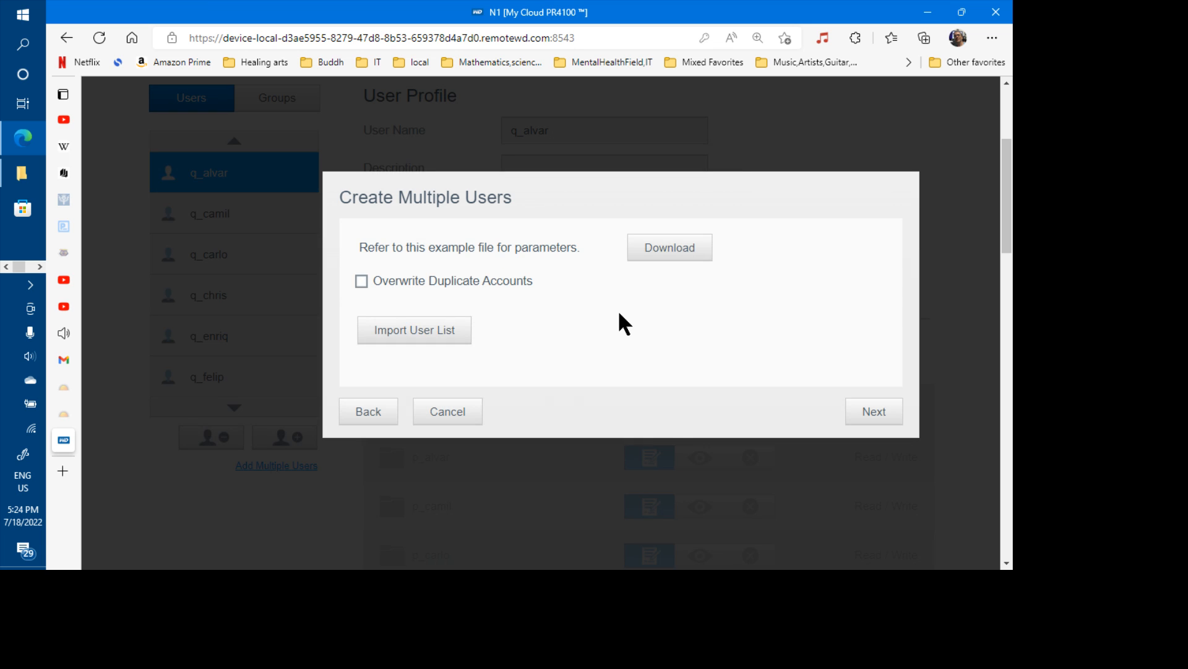
{"action": "left_click", "coordinate": [362, 282]}
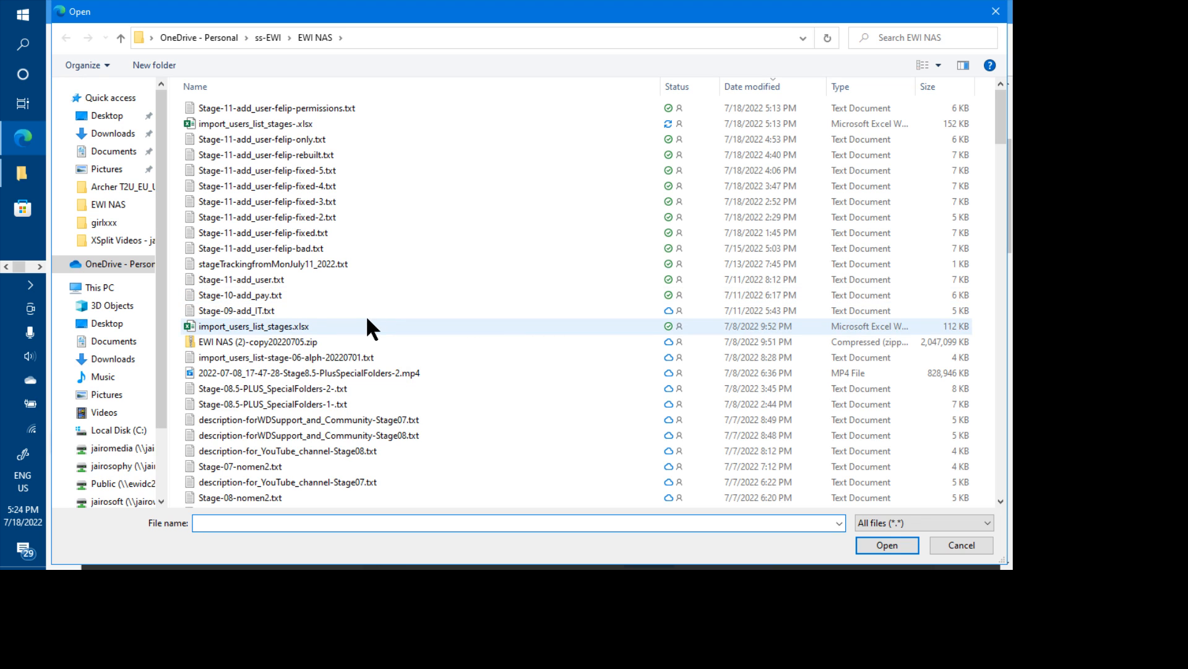
- Load Stage-10-add_pay.txt as the user list and apply the import
{"action": "left_click", "coordinate": [292, 295]}
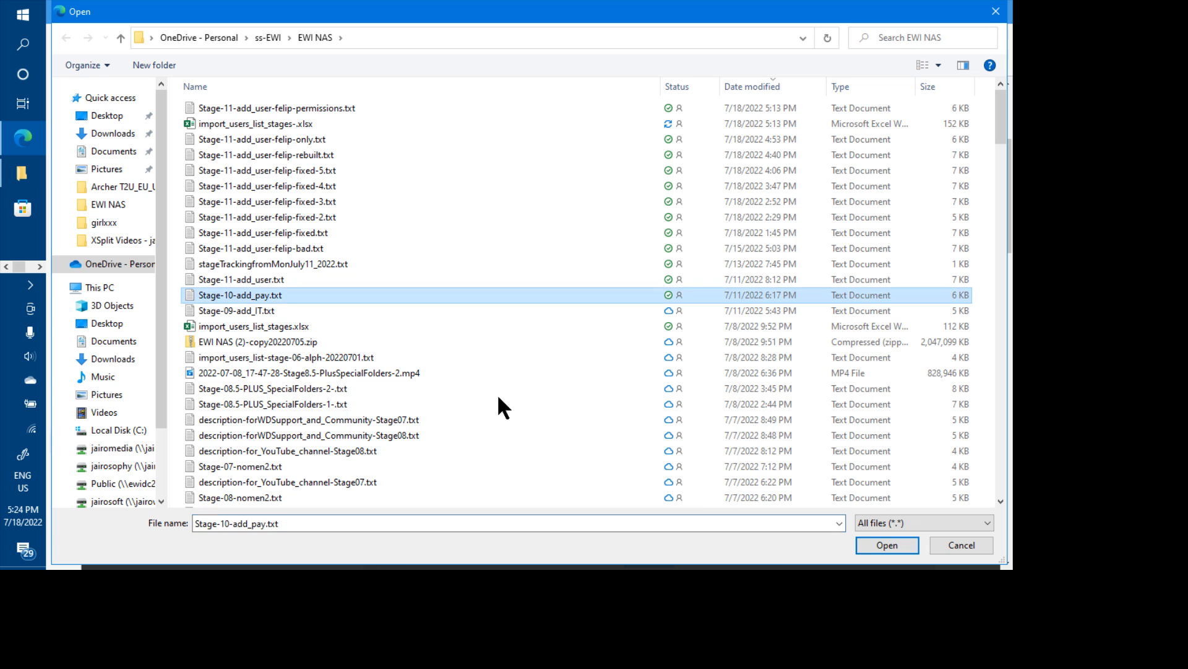
{"action": "left_click", "coordinate": [887, 546]}
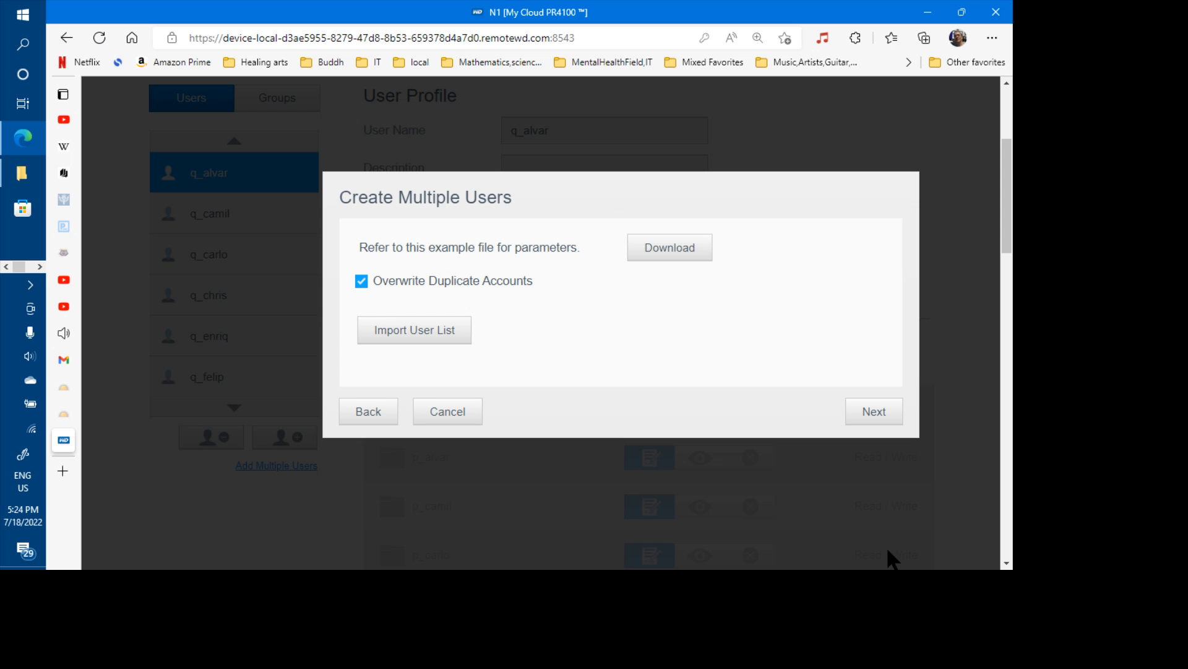
{"action": "left_click", "coordinate": [857, 427]}
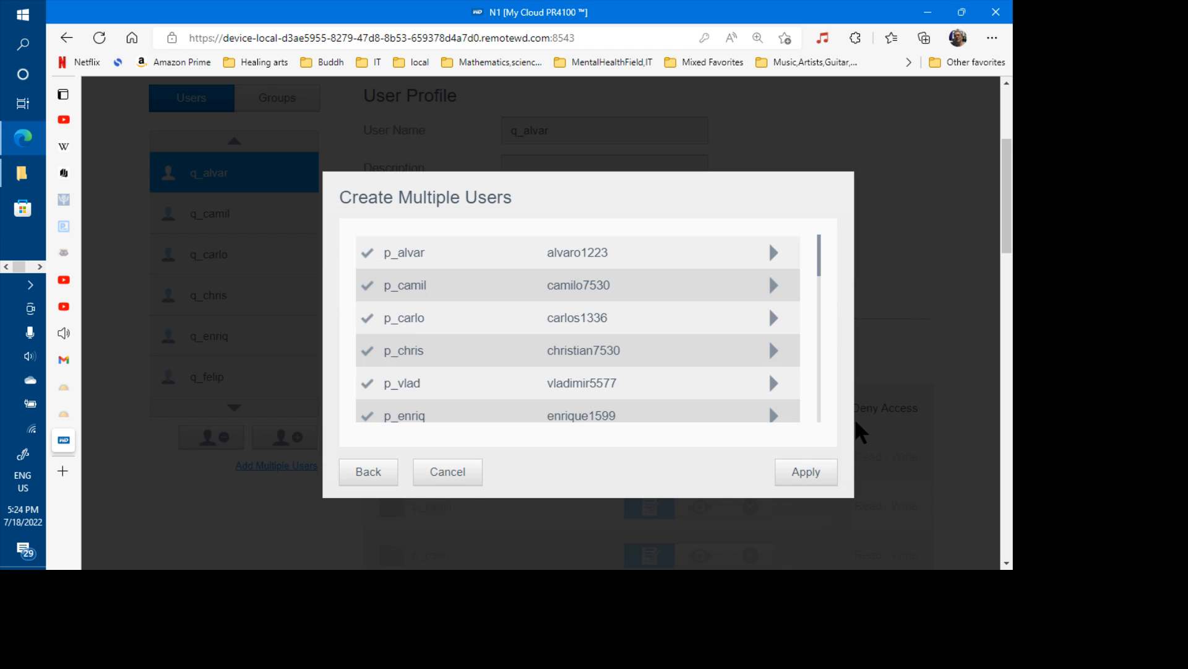
{"action": "left_click", "coordinate": [805, 473]}
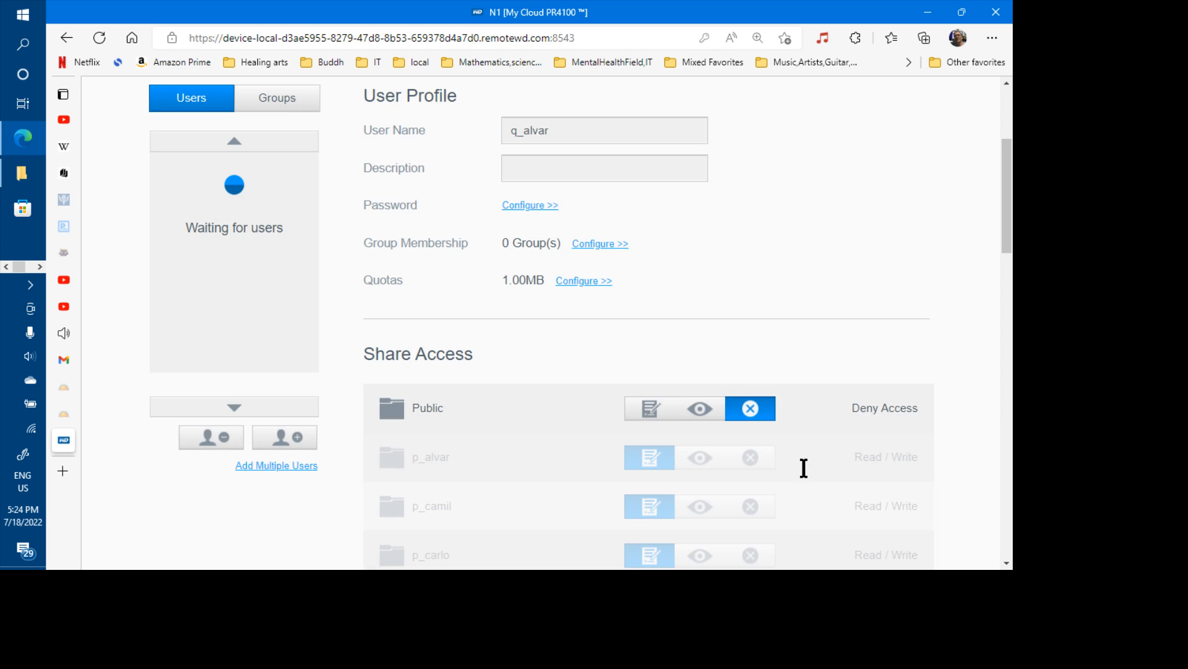
- Check the share access of p_alvar, p_camil, p_carlo and p_chris after the import
{"action": "left_click_drag", "start_coordinate": [243, 218], "coordinate": [242, 221]}
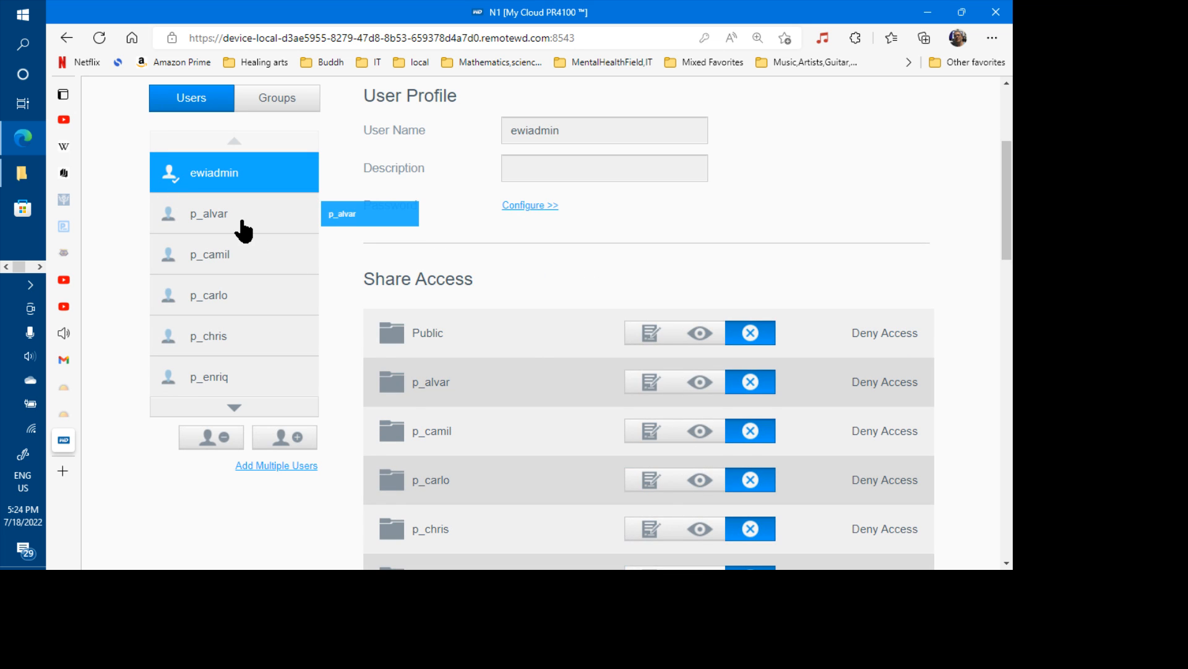
{"action": "left_click", "coordinate": [243, 231]}
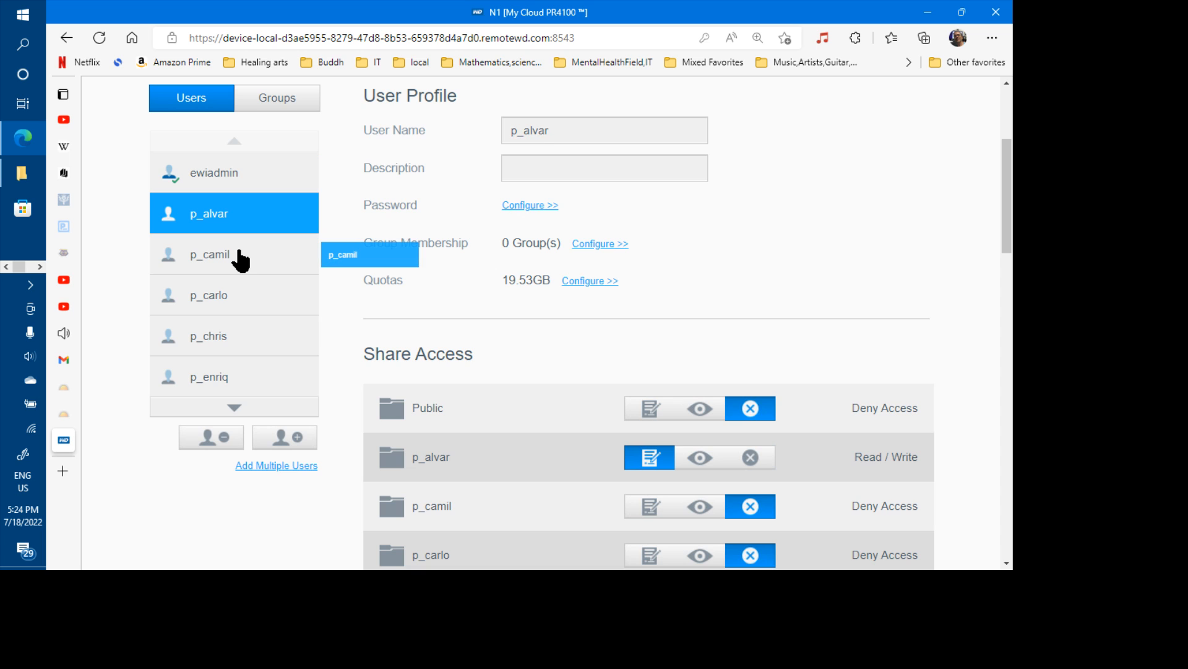
{"action": "left_click", "coordinate": [240, 260]}
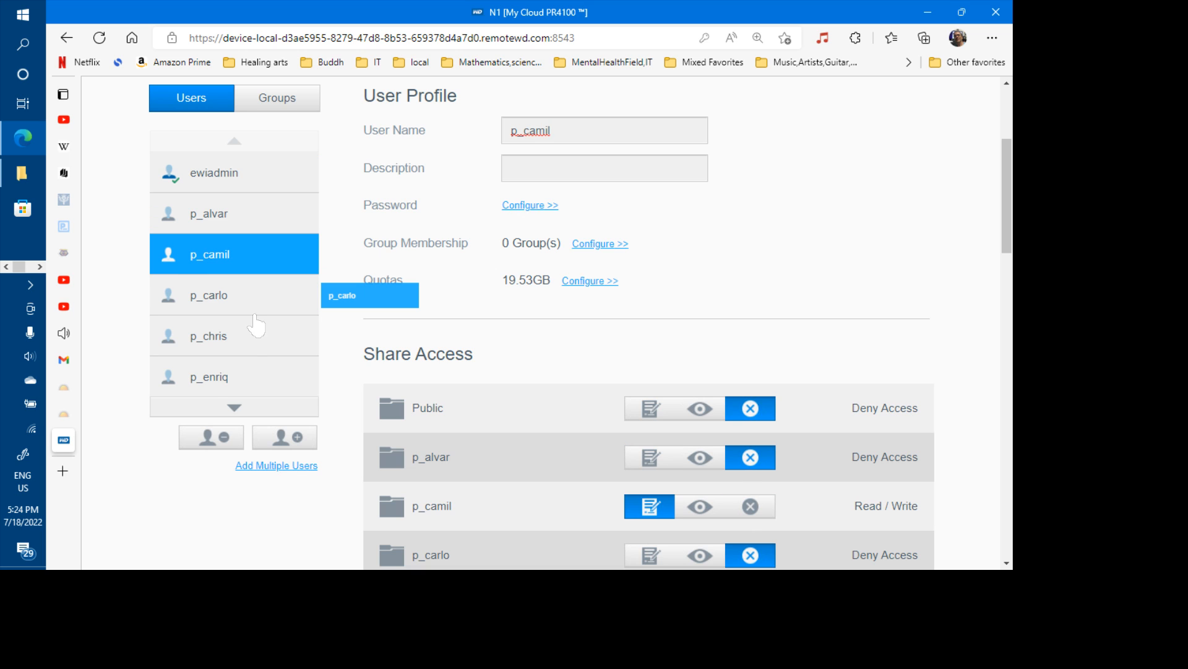
{"action": "left_click", "coordinate": [255, 310]}
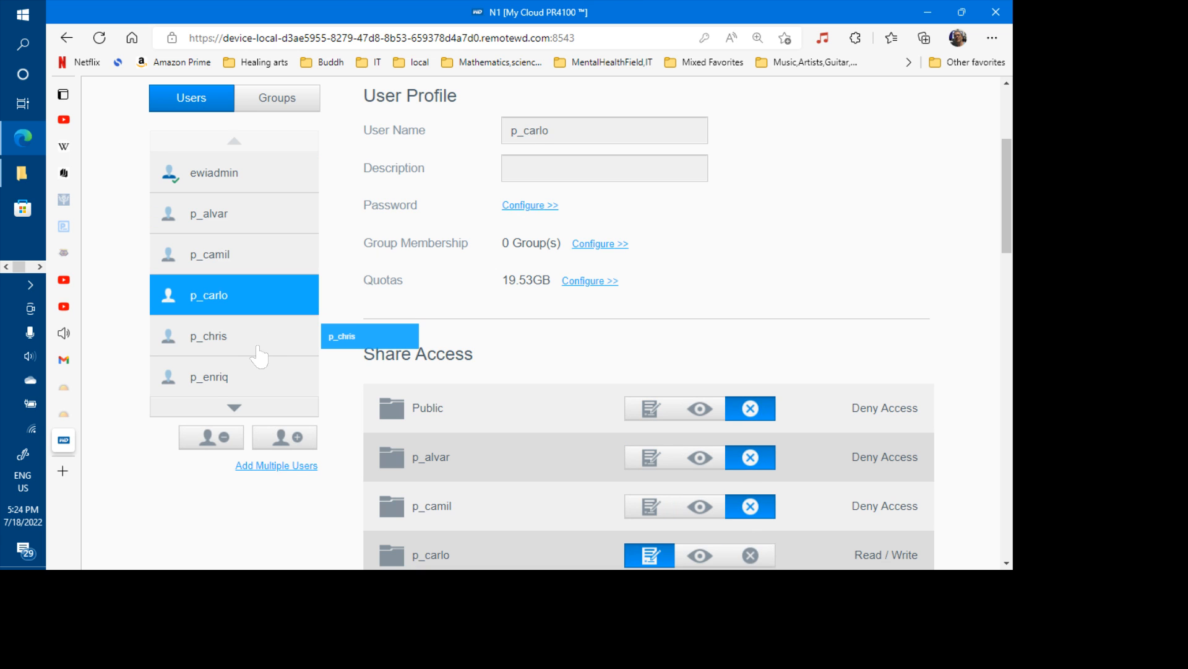
{"action": "left_click", "coordinate": [257, 348]}
{"action": "scroll", "coordinate": [257, 348], "scroll_direction": "down", "scroll_amount": 4}
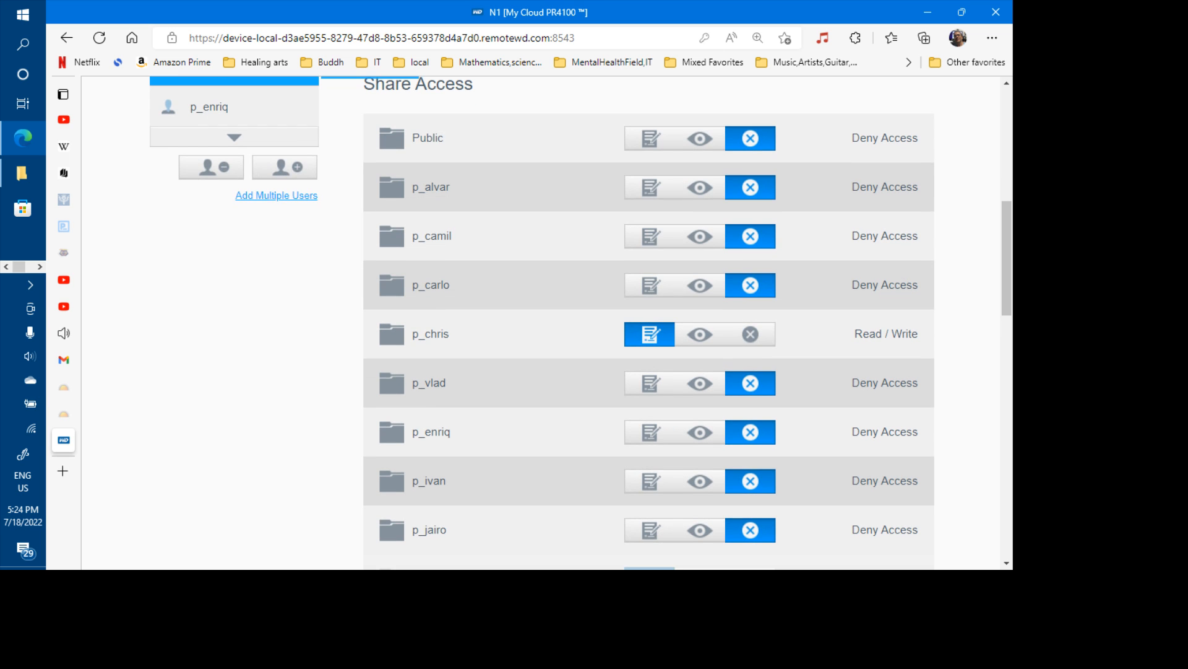
- Check p_enriq's access levels across the p_ and q_ shares
{"action": "left_click", "coordinate": [227, 117]}
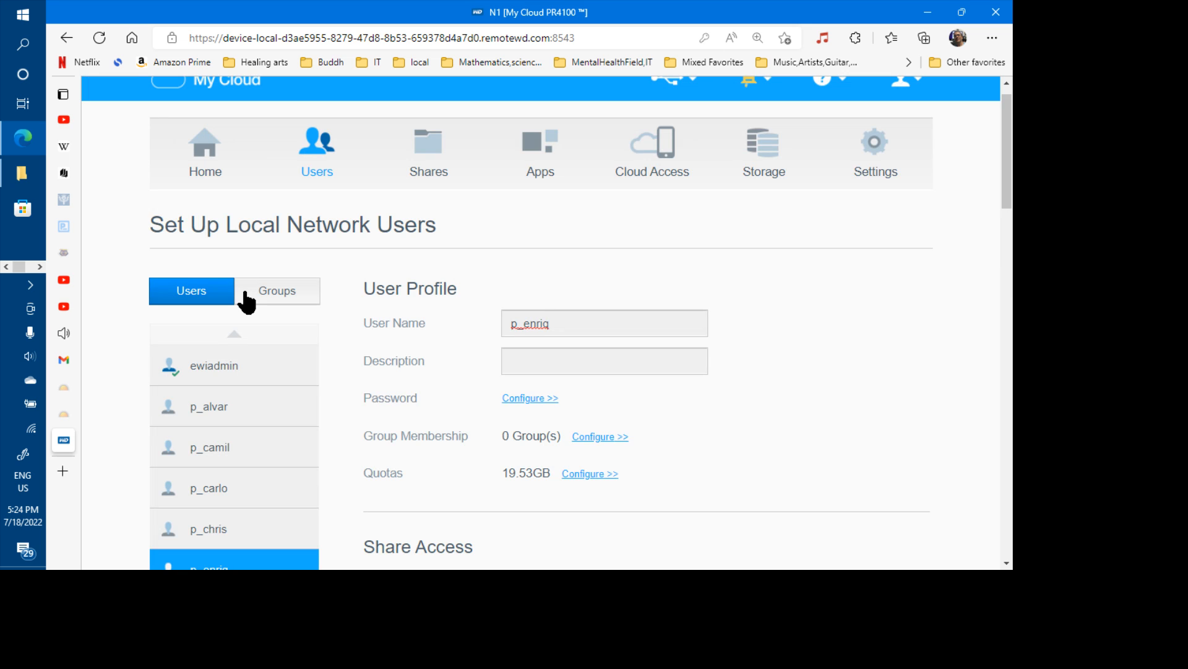
{"action": "scroll", "coordinate": [247, 303], "scroll_direction": "down", "scroll_amount": 2}
{"action": "scroll", "coordinate": [247, 302], "scroll_direction": "down", "scroll_amount": 8}
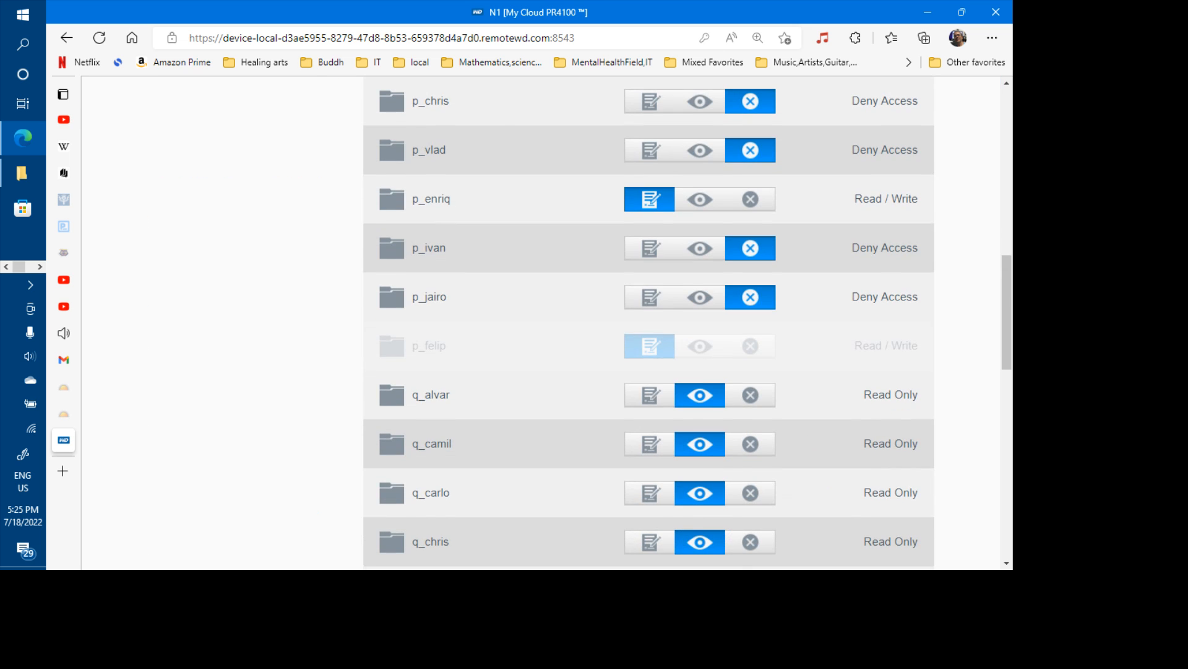
{"action": "scroll", "coordinate": [247, 302], "scroll_direction": "up", "scroll_amount": 5}
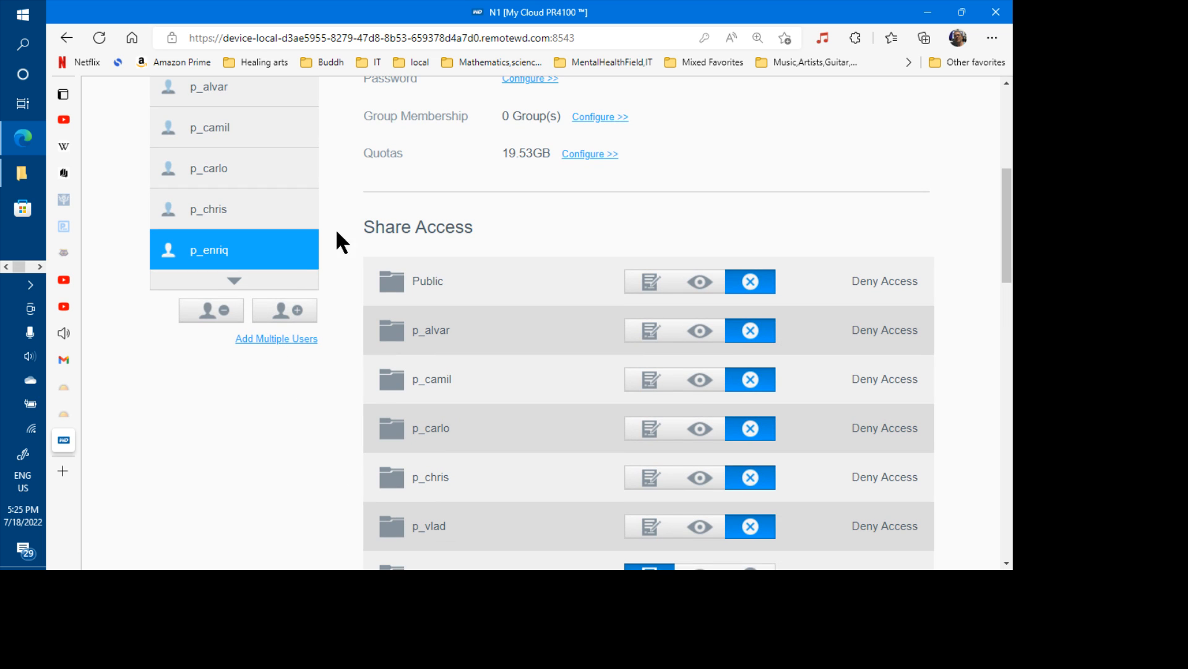
- Check p_carlo's access levels across the full list of p_, q_ and r_ shares
{"action": "left_click", "coordinate": [251, 176]}
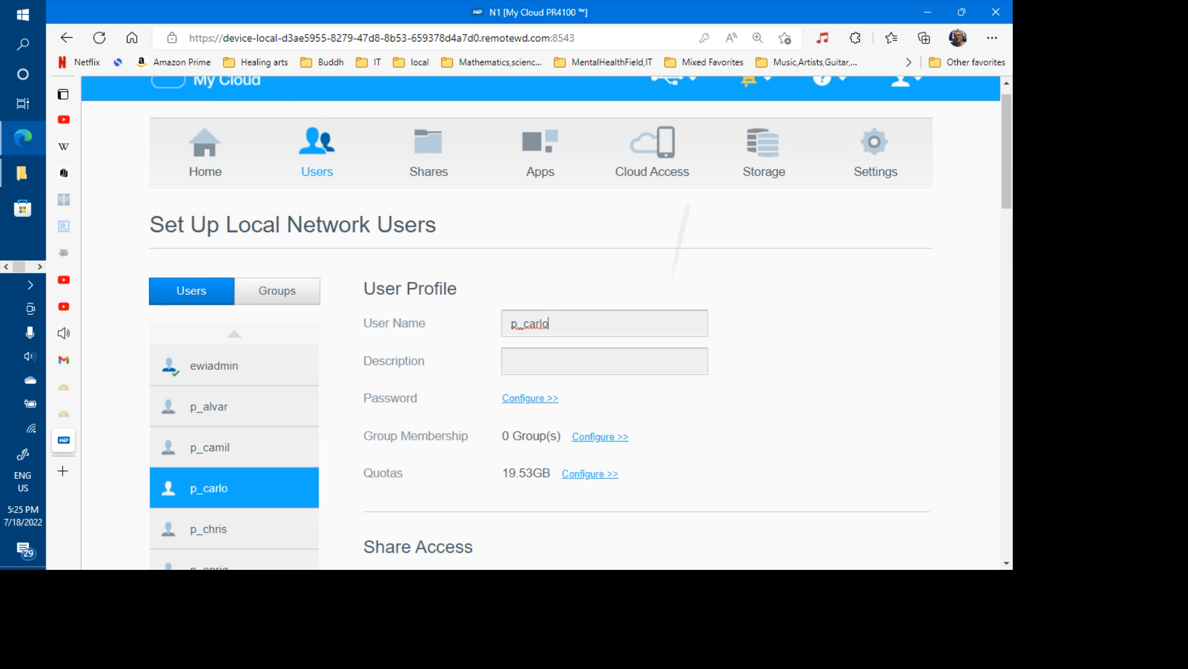
{"action": "scroll", "coordinate": [538, 322], "scroll_direction": "down", "scroll_amount": 15}
{"action": "scroll", "coordinate": [648, 322], "scroll_direction": "up", "scroll_amount": 8}
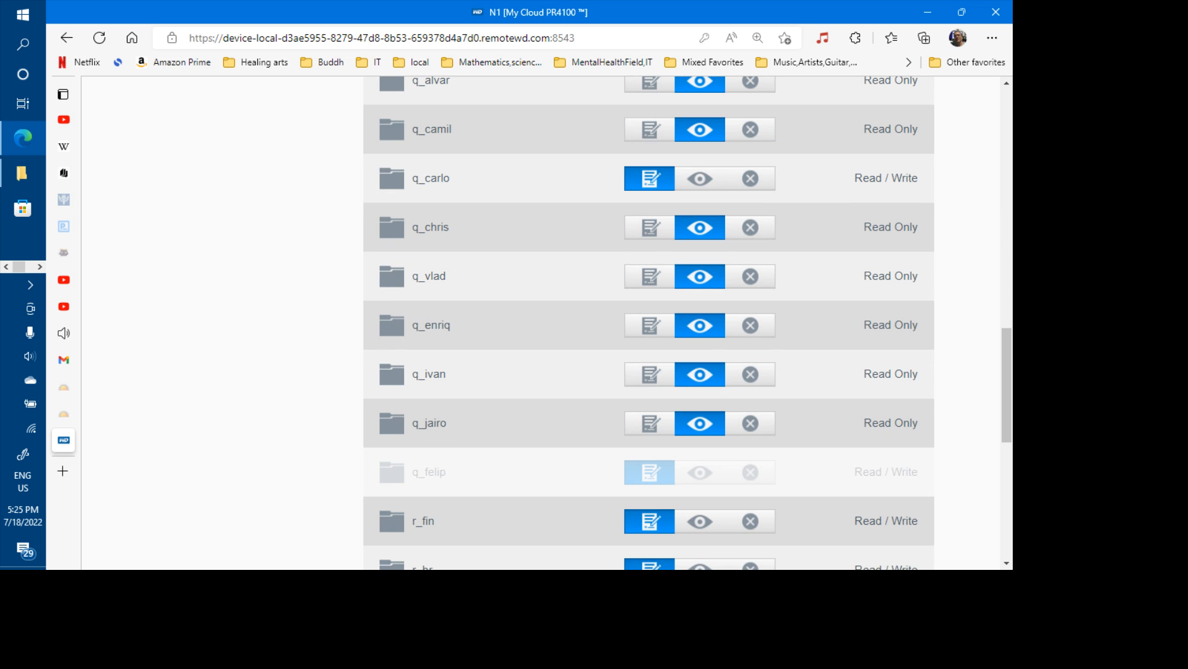
{"action": "scroll", "coordinate": [649, 321], "scroll_direction": "up", "scroll_amount": 15}
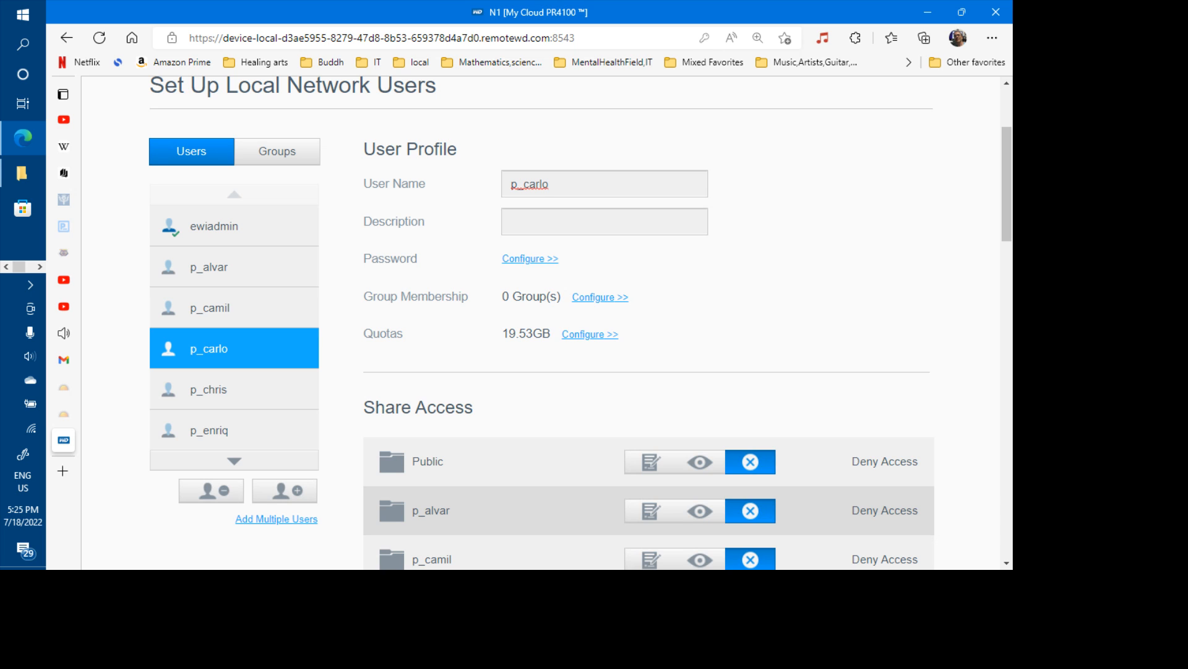
- Check p_alvar's access levels across the p_, q_ and r_ shares, plus p_camil's access to the p_ shares
{"action": "scroll", "coordinate": [250, 291], "scroll_direction": "up", "scroll_amount": 1}
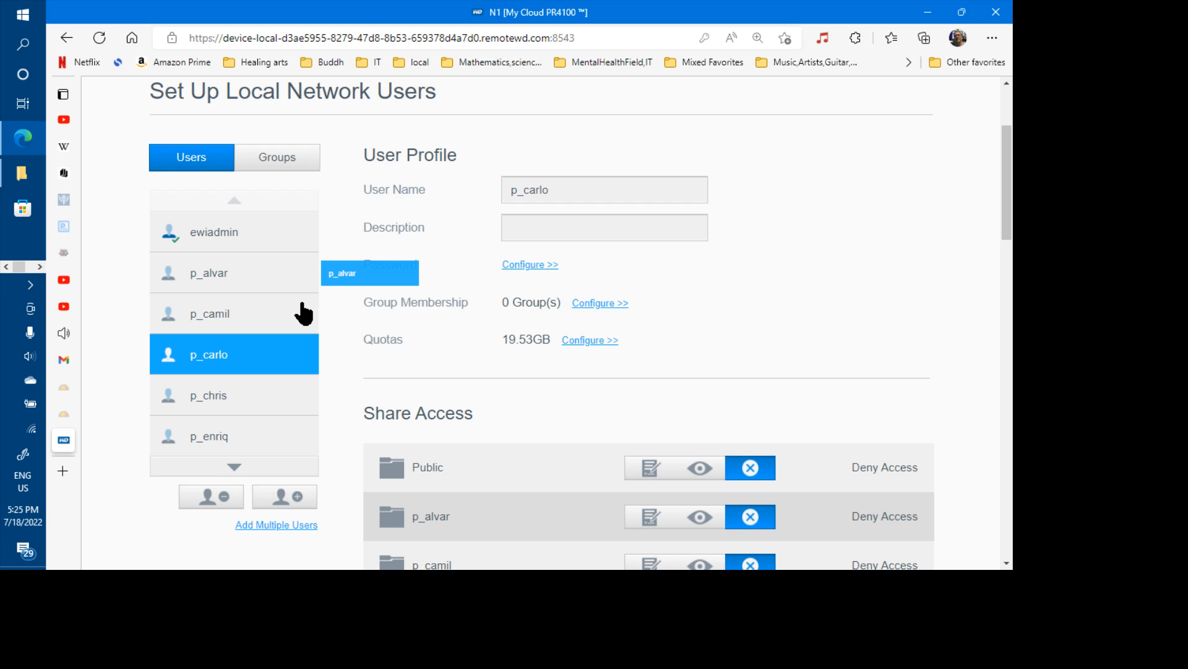
{"action": "scroll", "coordinate": [303, 312], "scroll_direction": "down", "scroll_amount": 15}
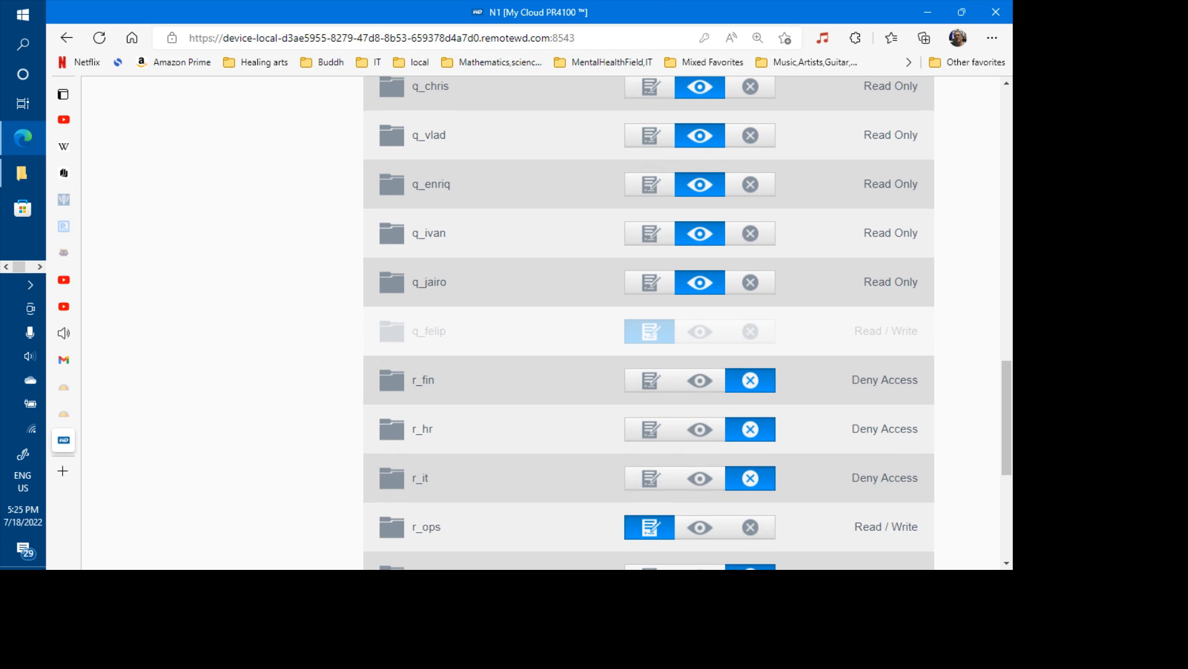
{"action": "scroll", "coordinate": [649, 322], "scroll_direction": "up", "scroll_amount": 2}
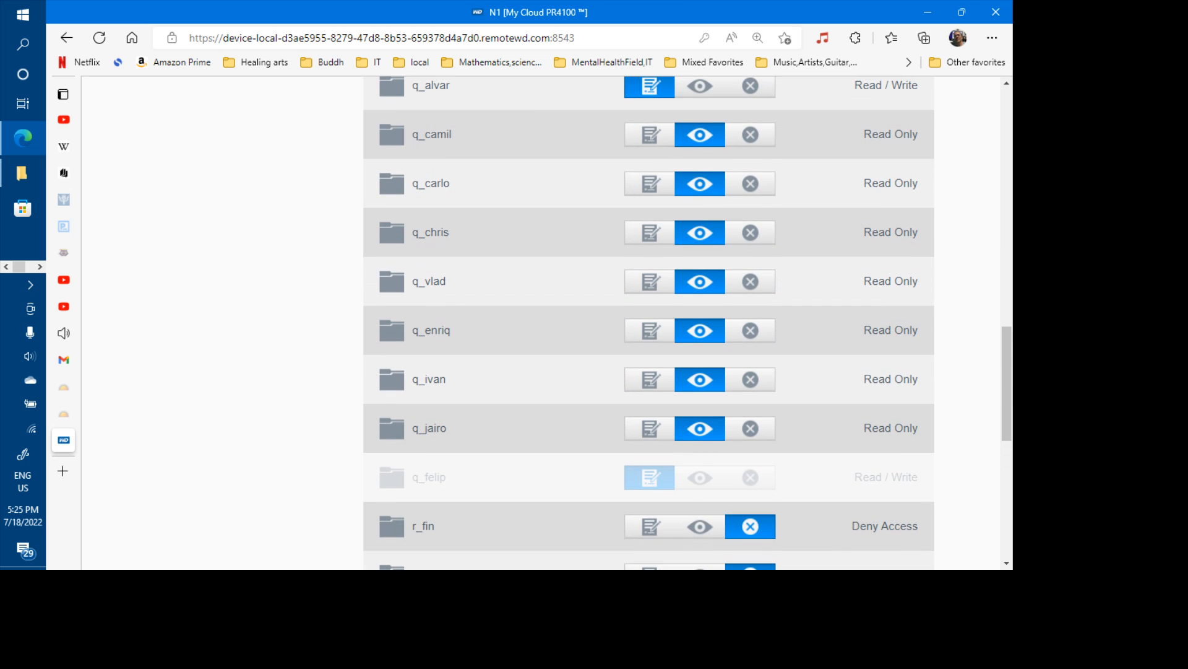
{"action": "scroll", "coordinate": [565, 339], "scroll_direction": "up", "scroll_amount": 12}
{"action": "scroll", "coordinate": [566, 339], "scroll_direction": "down", "scroll_amount": 8}
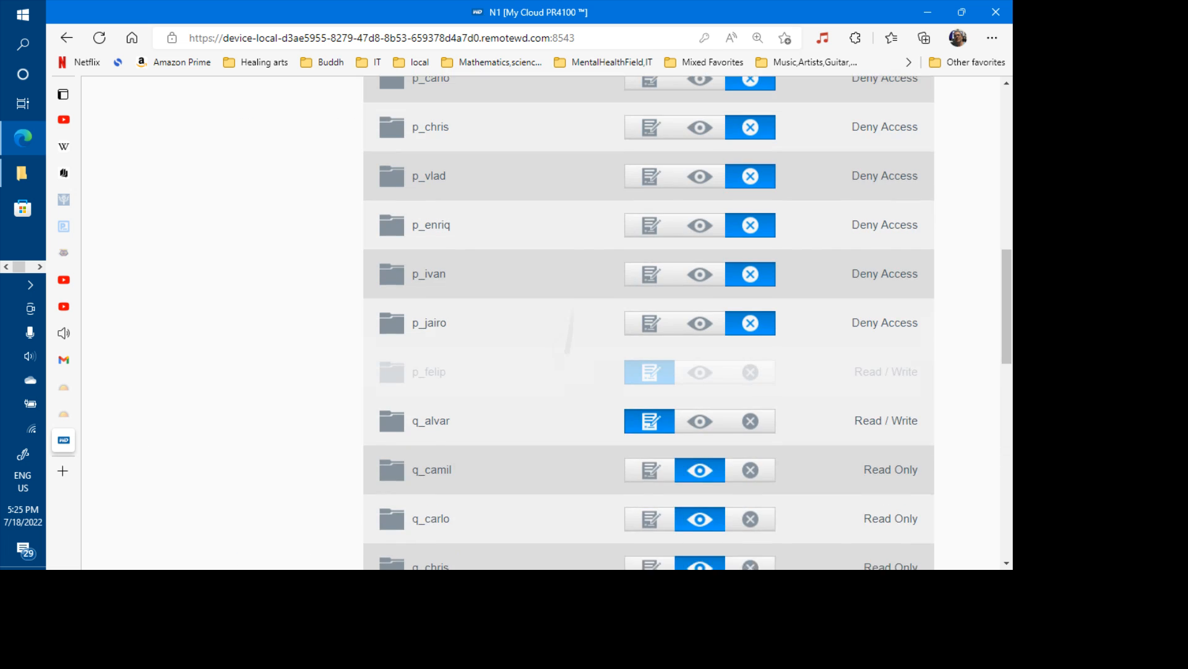
{"action": "scroll", "coordinate": [565, 340], "scroll_direction": "up", "scroll_amount": 1}
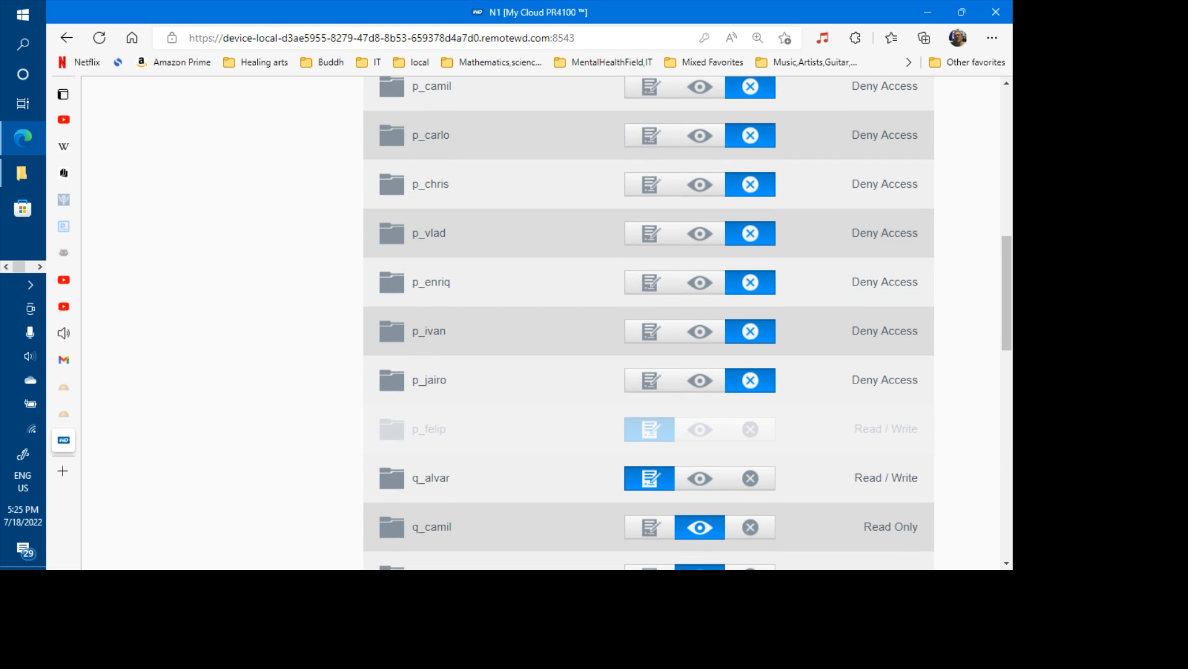
{"action": "scroll", "coordinate": [565, 339], "scroll_direction": "up", "scroll_amount": 6}
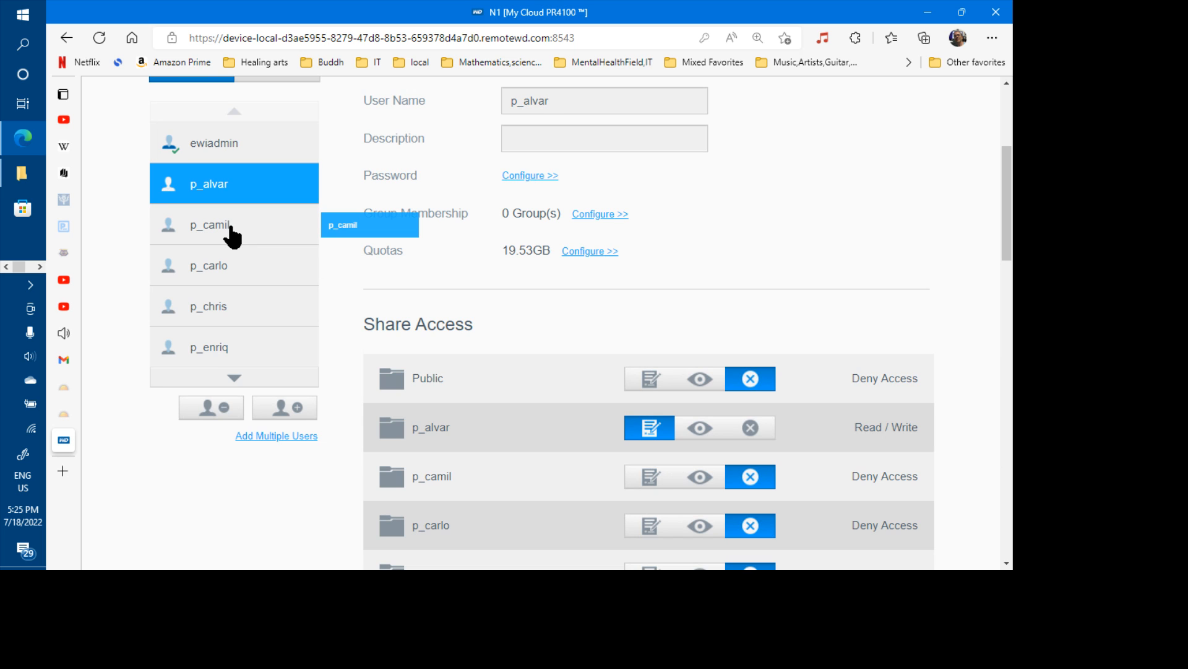
{"action": "left_click", "coordinate": [232, 235]}
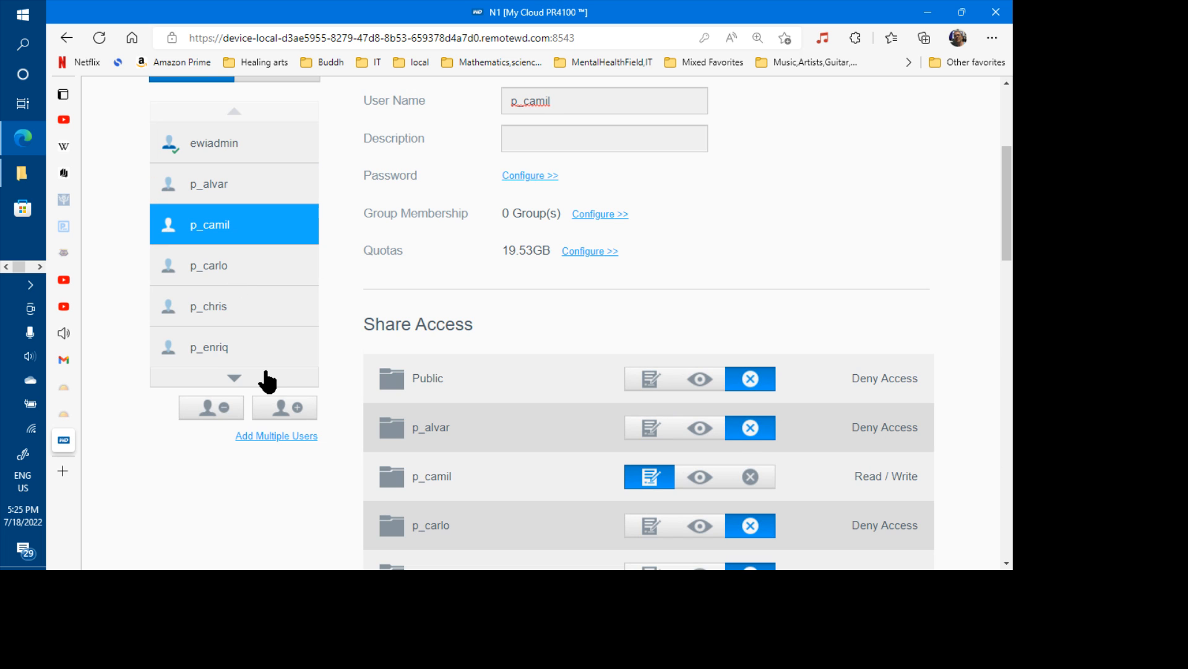
- Import the user list Stage-10-add_pay.txt again with Overwrite Duplicate Accounts enabled and apply it
{"action": "left_click", "coordinate": [277, 436]}
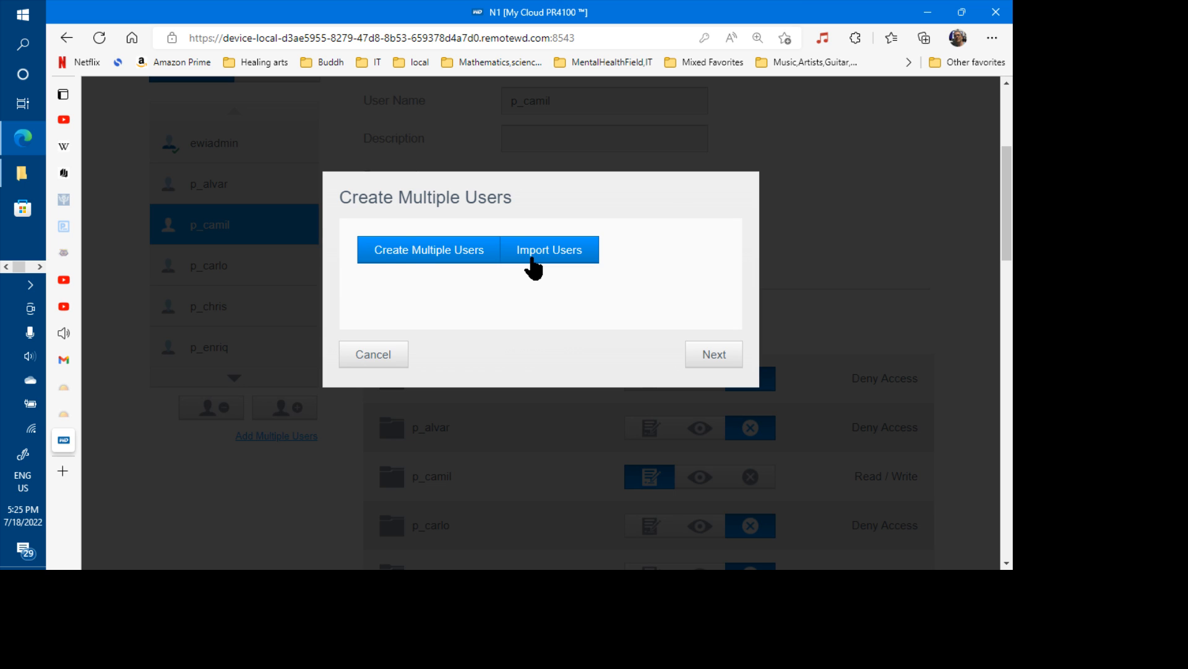
{"action": "left_click", "coordinate": [533, 267]}
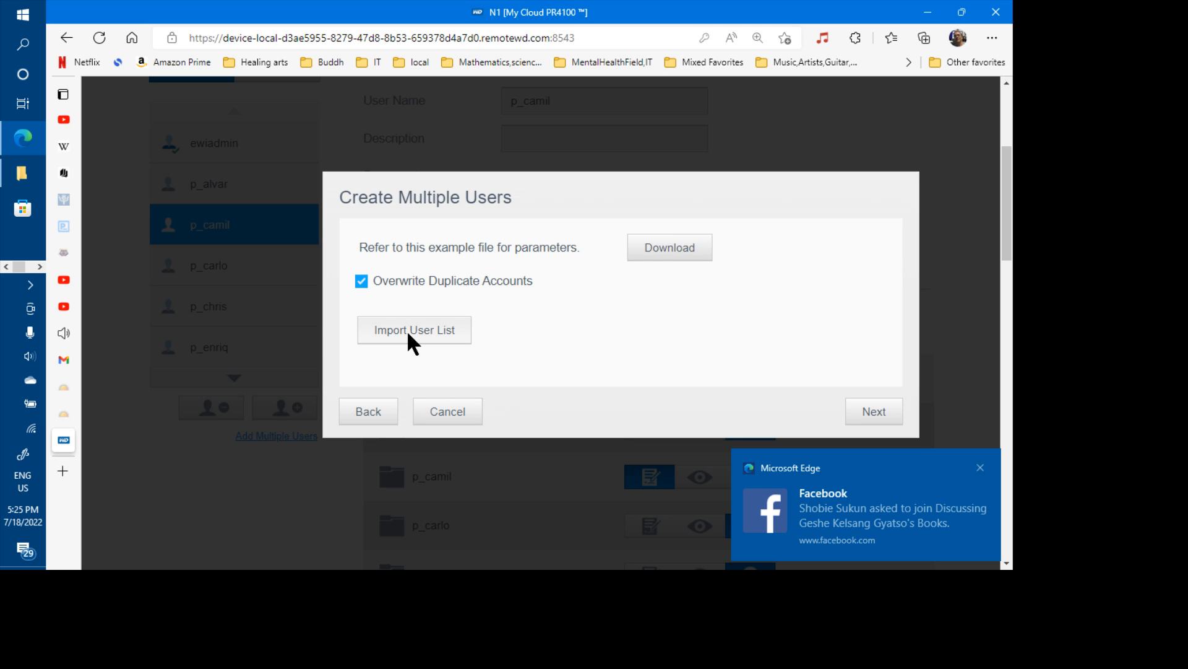
{"action": "left_click", "coordinate": [407, 329]}
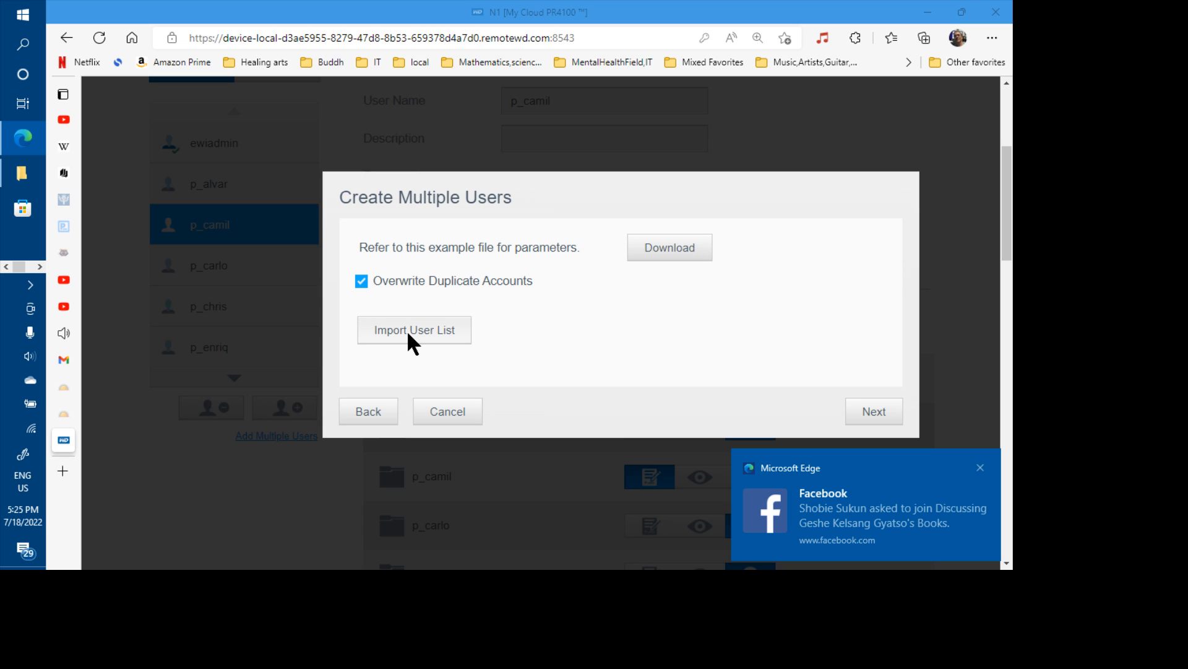
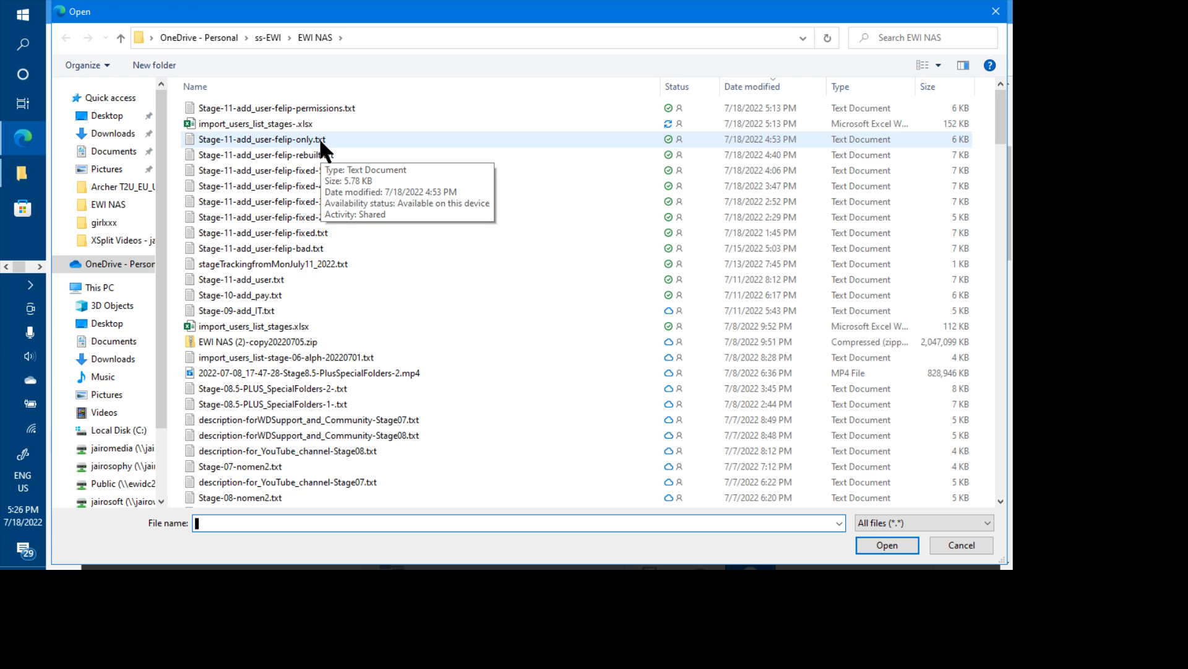
{"action": "left_click", "coordinate": [299, 294]}
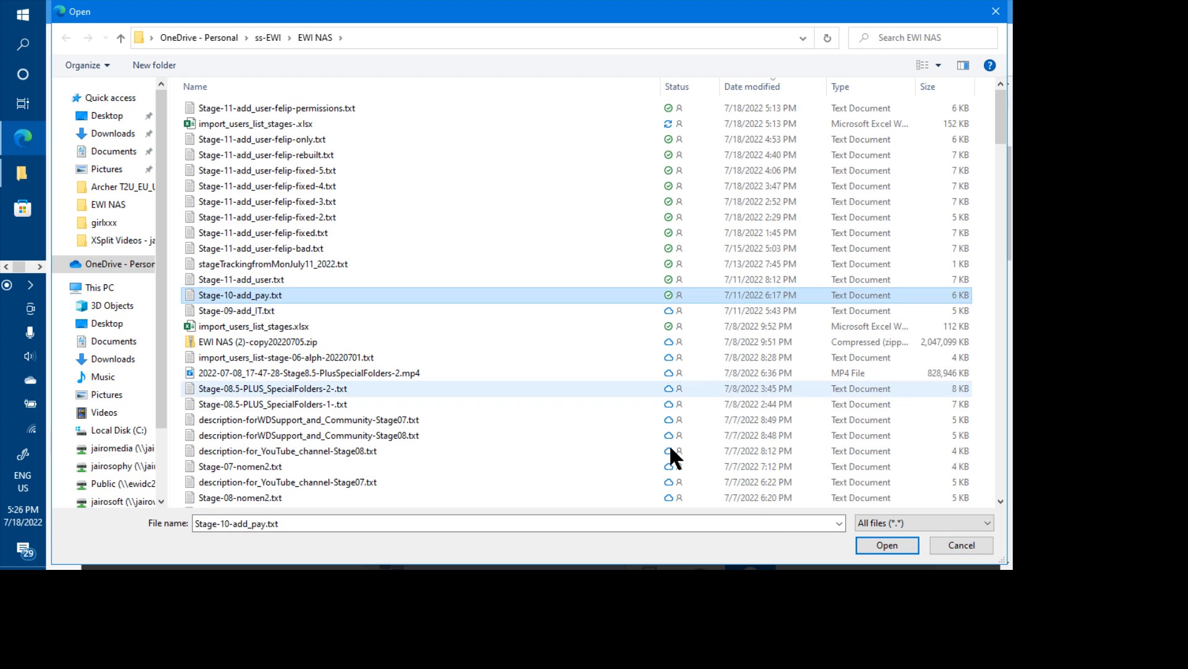
{"action": "left_click", "coordinate": [885, 545]}
{"action": "left_click", "coordinate": [875, 424]}
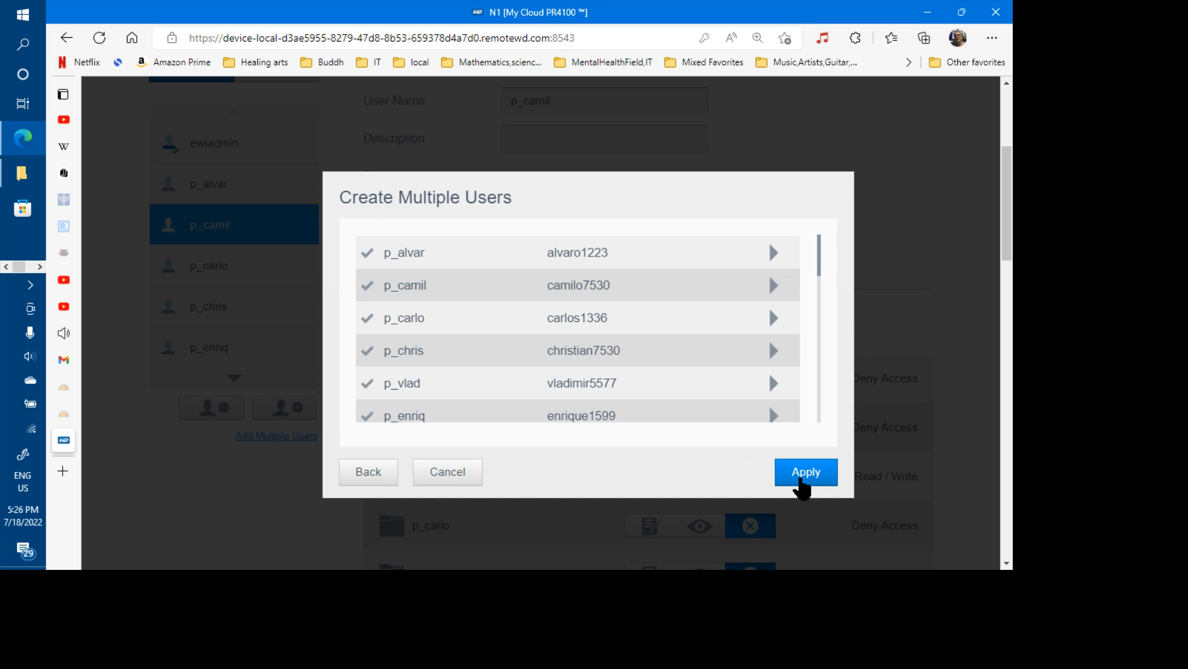
{"action": "left_click", "coordinate": [804, 479]}
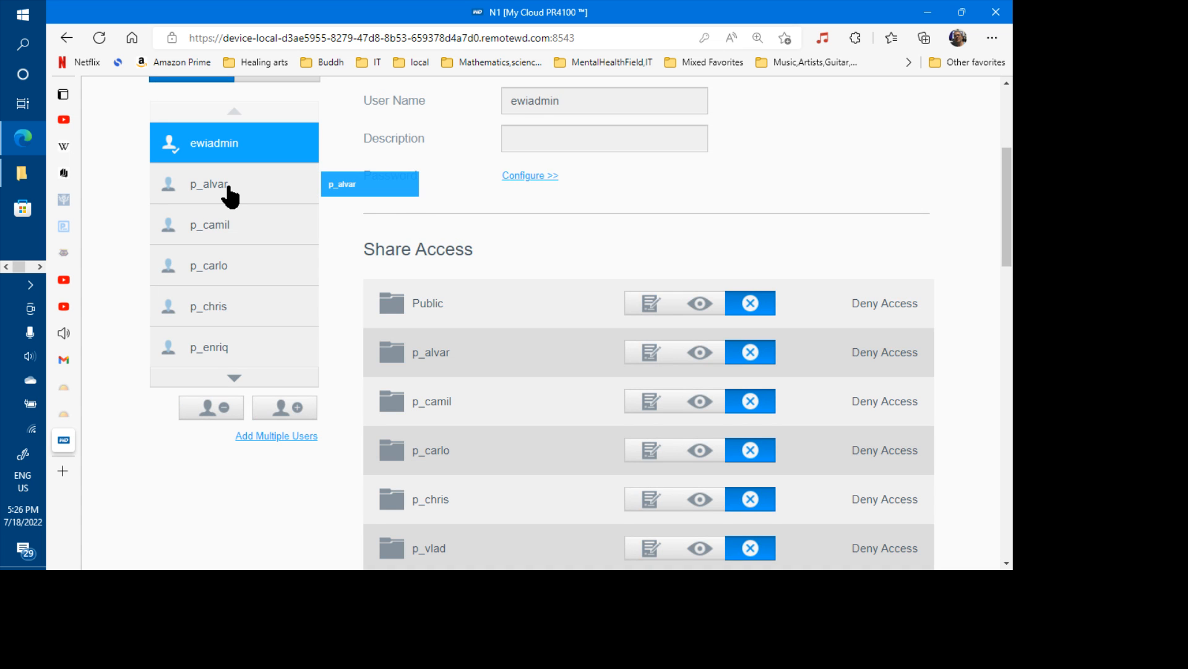
- Check p_alvar's access levels across the p_, q_, r_ and s_ shares after the re-import
{"action": "left_click", "coordinate": [230, 196]}
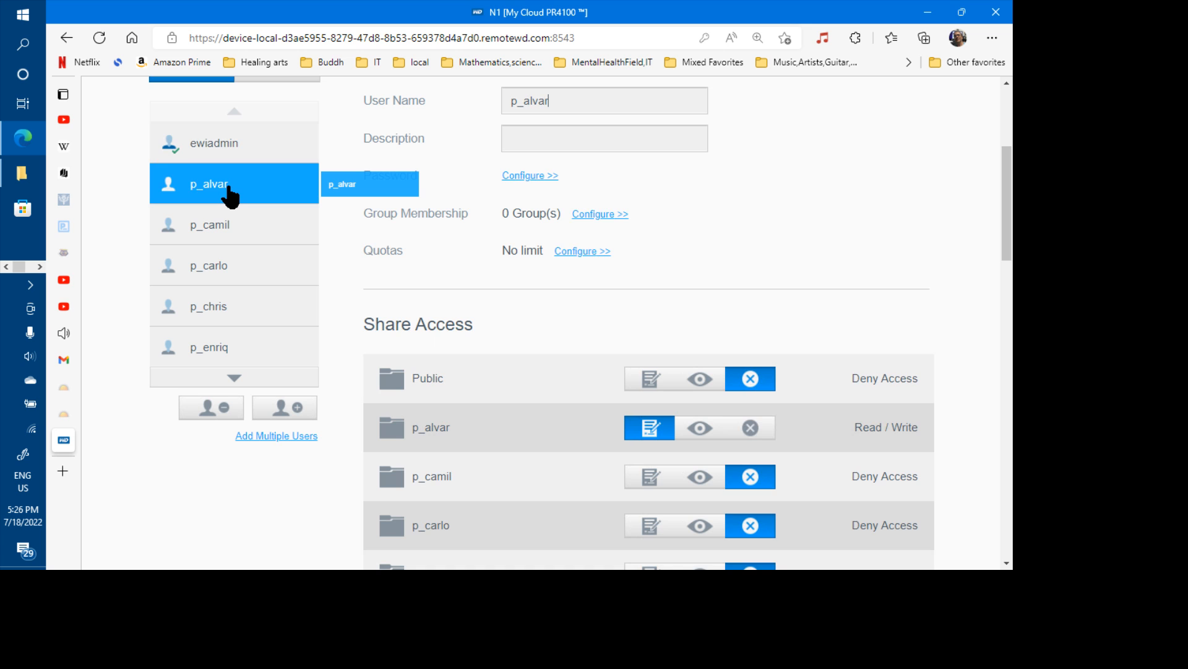
{"action": "scroll", "coordinate": [231, 195], "scroll_direction": "down", "scroll_amount": 15}
{"action": "scroll", "coordinate": [649, 322], "scroll_direction": "up", "scroll_amount": 3}
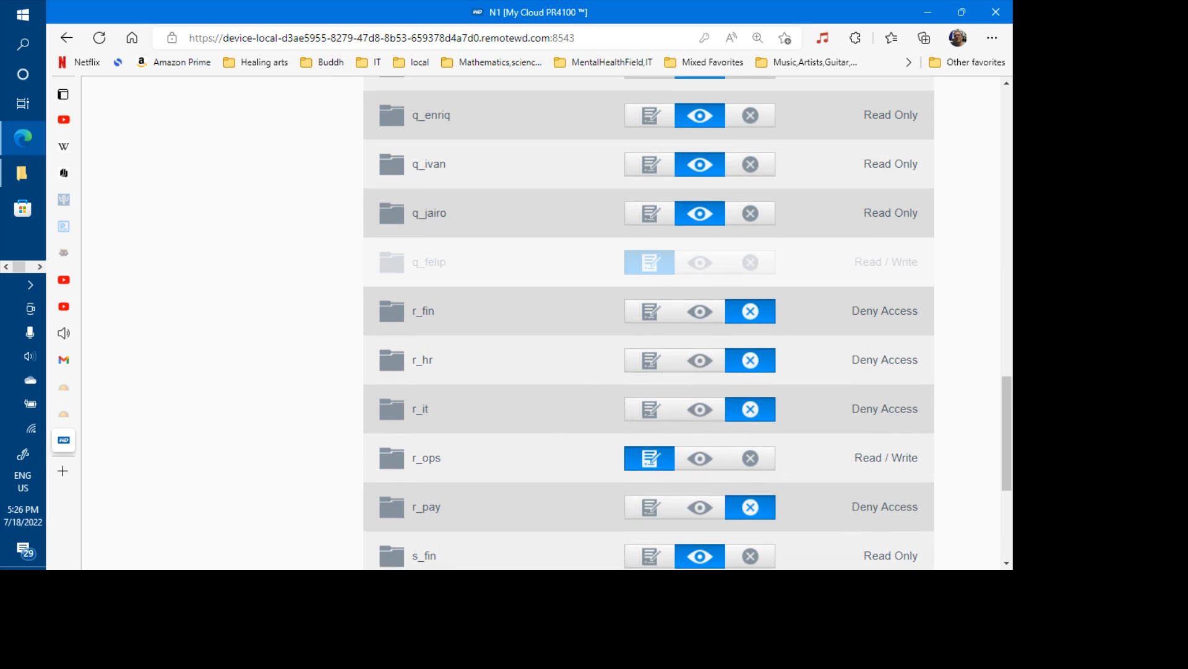
{"action": "scroll", "coordinate": [649, 322], "scroll_direction": "down", "scroll_amount": 4}
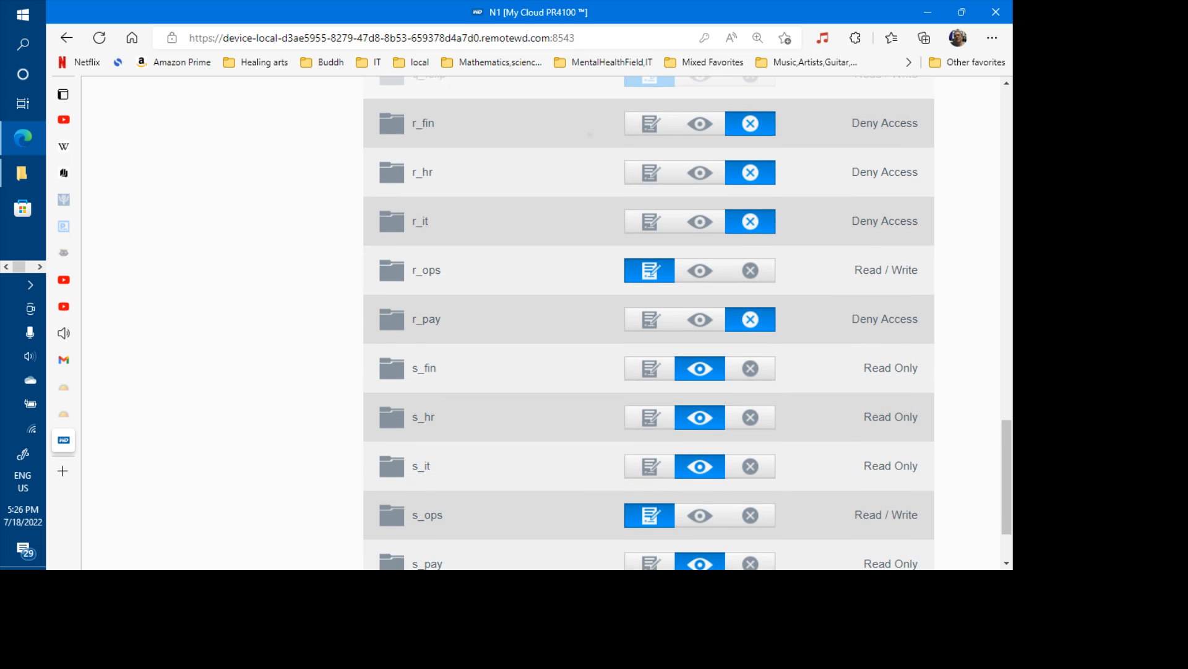
{"action": "scroll", "coordinate": [649, 322], "scroll_direction": "up", "scroll_amount": 2}
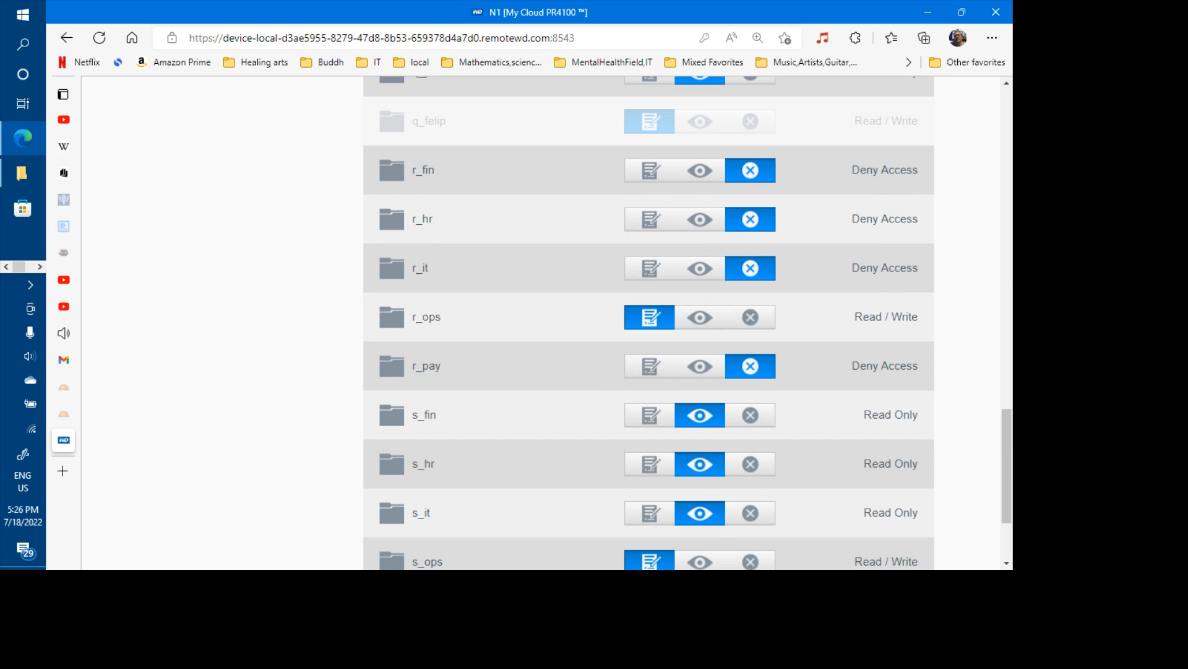
{"action": "scroll", "coordinate": [649, 321], "scroll_direction": "up", "scroll_amount": 10}
{"action": "scroll", "coordinate": [227, 486], "scroll_direction": "up", "scroll_amount": 6}
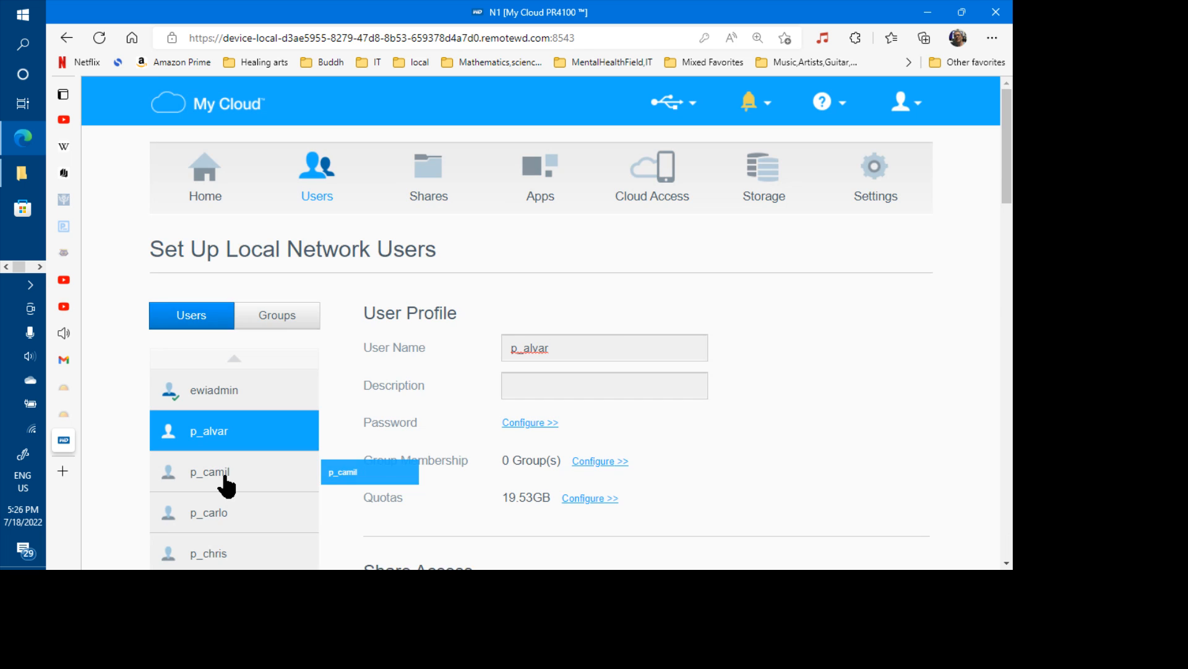
- Check p_camil's access levels across the q_, r_ and s_ shares and its own p_ share
{"action": "left_click", "coordinate": [227, 486]}
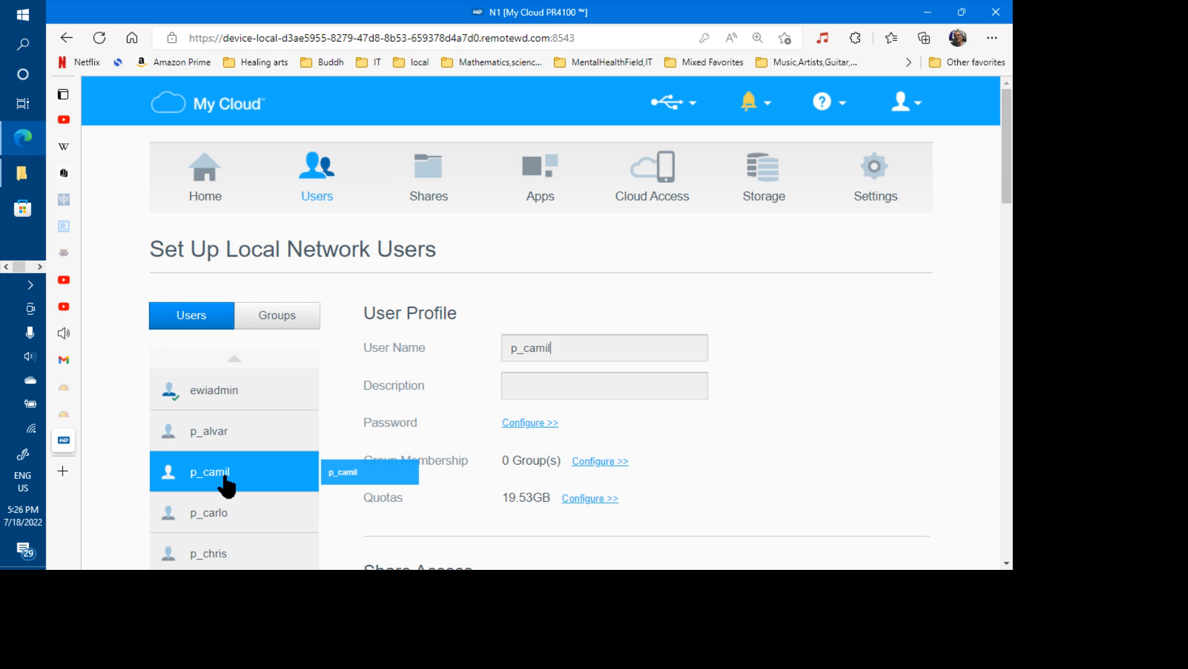
{"action": "scroll", "coordinate": [227, 486], "scroll_direction": "down", "scroll_amount": 15}
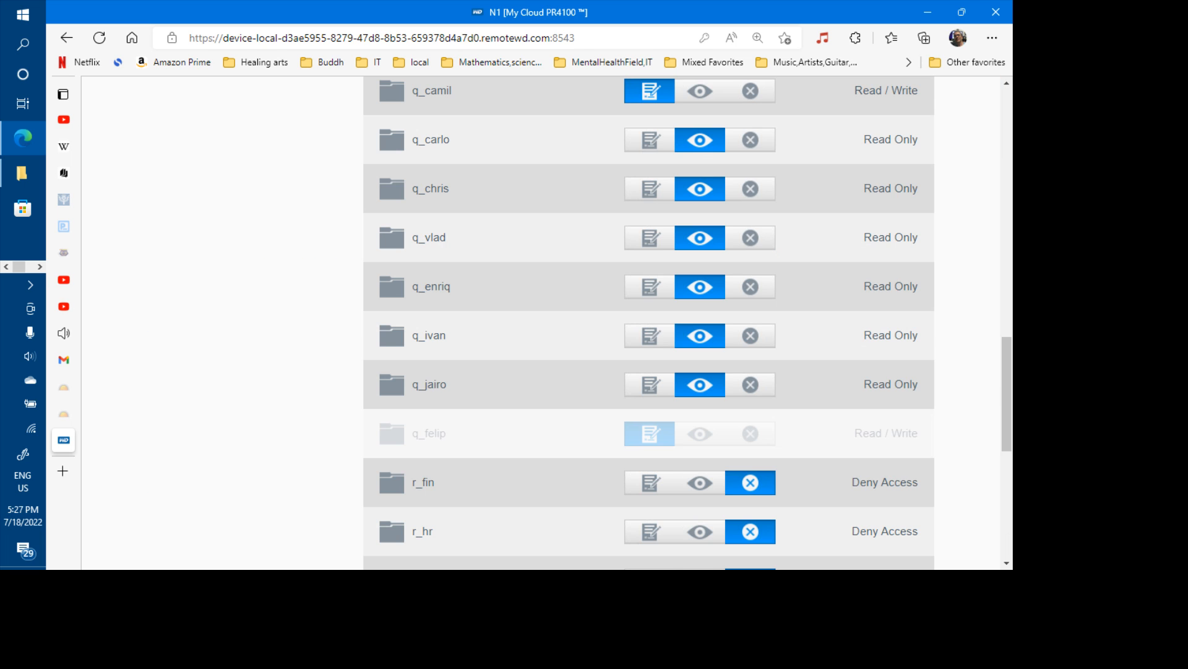
{"action": "scroll", "coordinate": [227, 486], "scroll_direction": "down", "scroll_amount": 8}
{"action": "scroll", "coordinate": [649, 322], "scroll_direction": "up", "scroll_amount": 2}
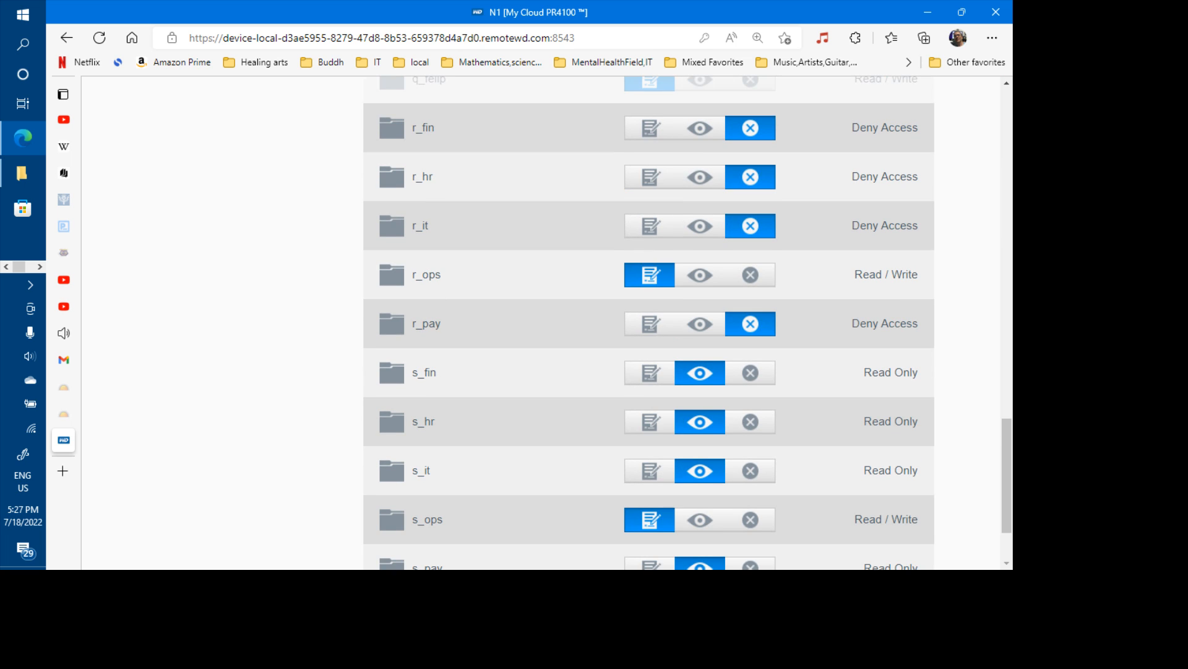
{"action": "scroll", "coordinate": [252, 436], "scroll_direction": "up", "scroll_amount": 10}
{"action": "scroll", "coordinate": [251, 436], "scroll_direction": "down", "scroll_amount": 1}
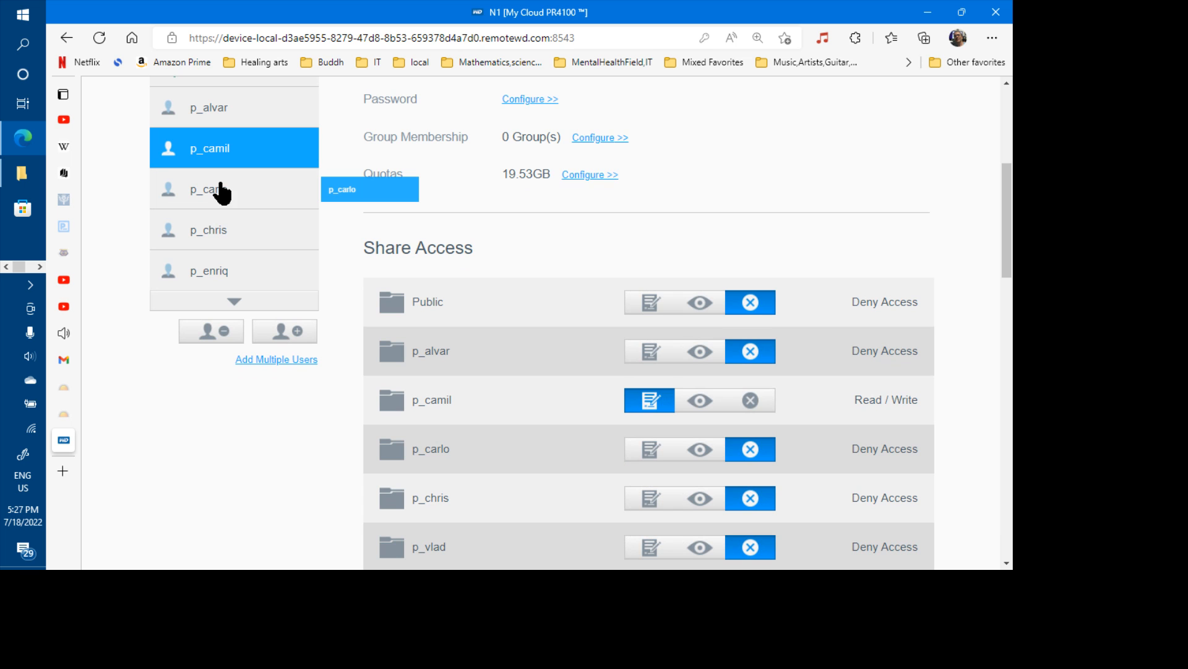
- Check p_carlo's access levels across the p_, q_, r_ and s_ shares
{"action": "scroll", "coordinate": [221, 193], "scroll_direction": "down", "scroll_amount": 10}
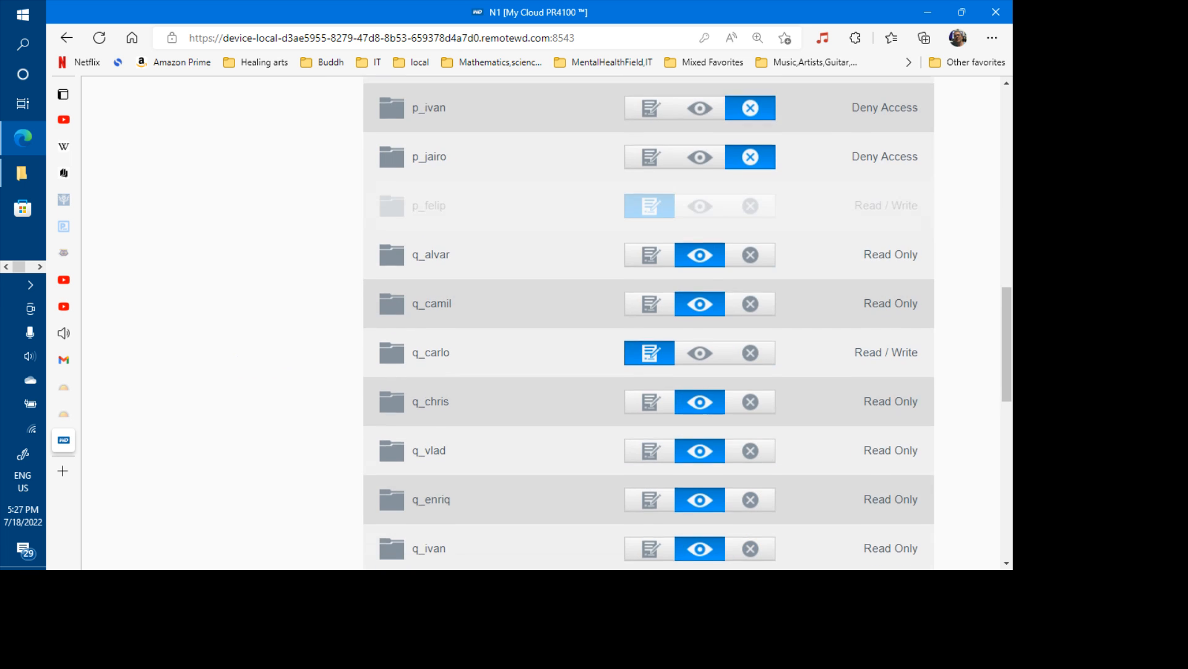
{"action": "scroll", "coordinate": [649, 322], "scroll_direction": "down", "scroll_amount": 6}
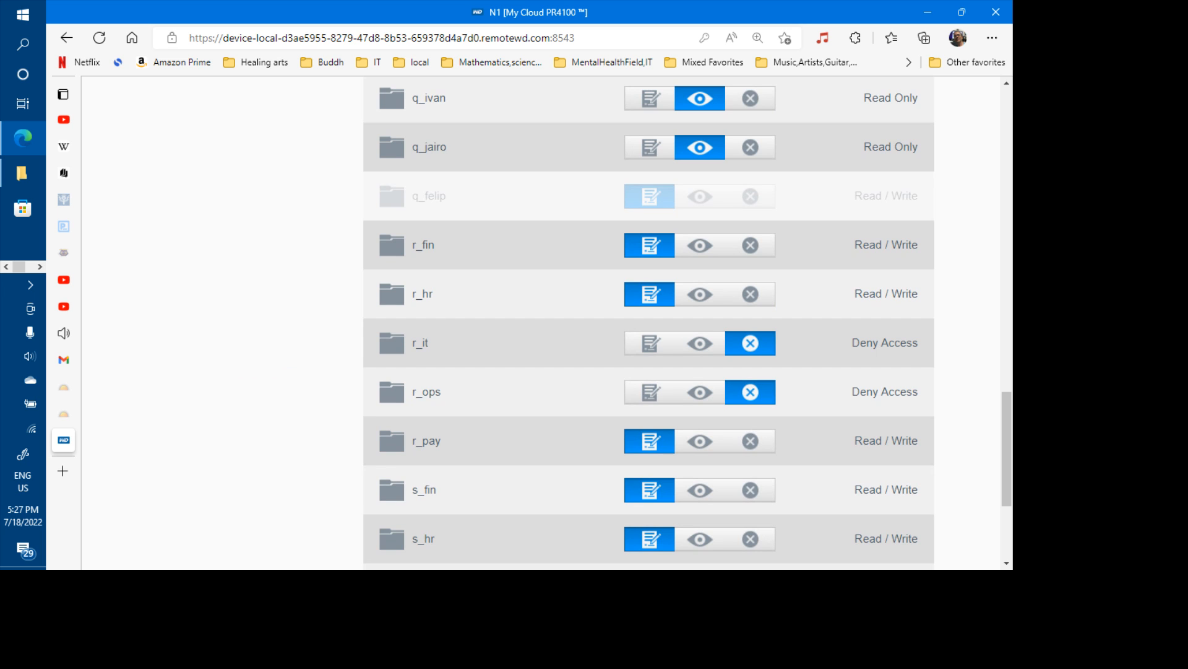
{"action": "scroll", "coordinate": [278, 305], "scroll_direction": "up", "scroll_amount": 15}
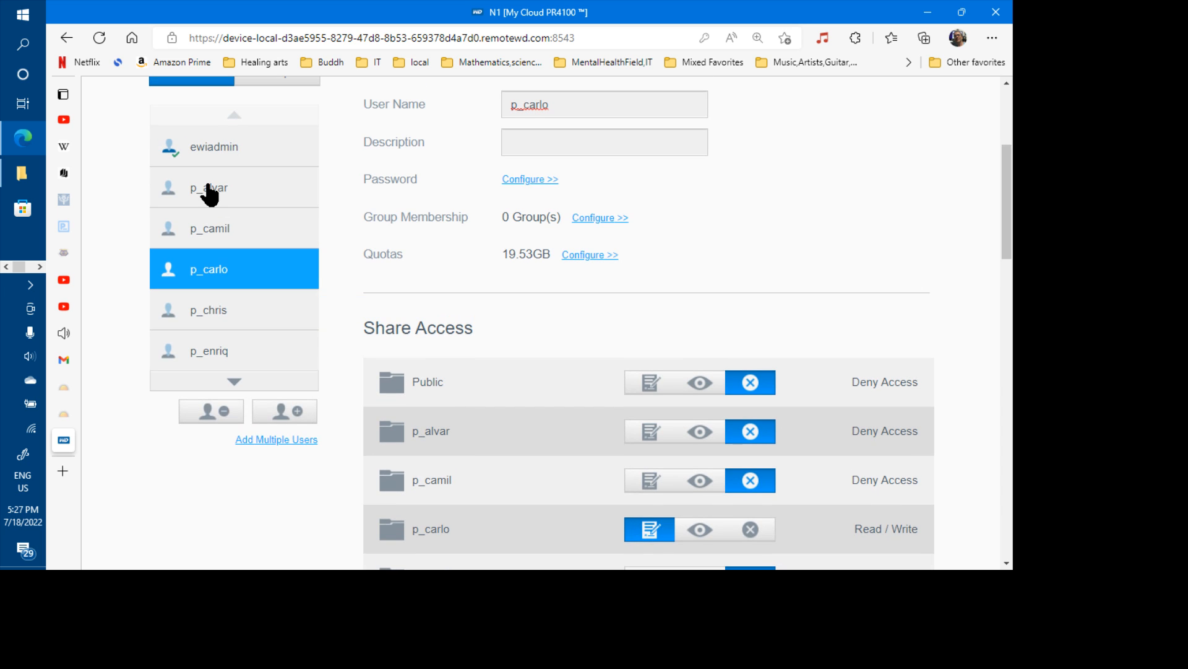
- Check p_chris's access levels across the p_, q_, r_ and s_ shares
{"action": "left_click", "coordinate": [223, 318]}
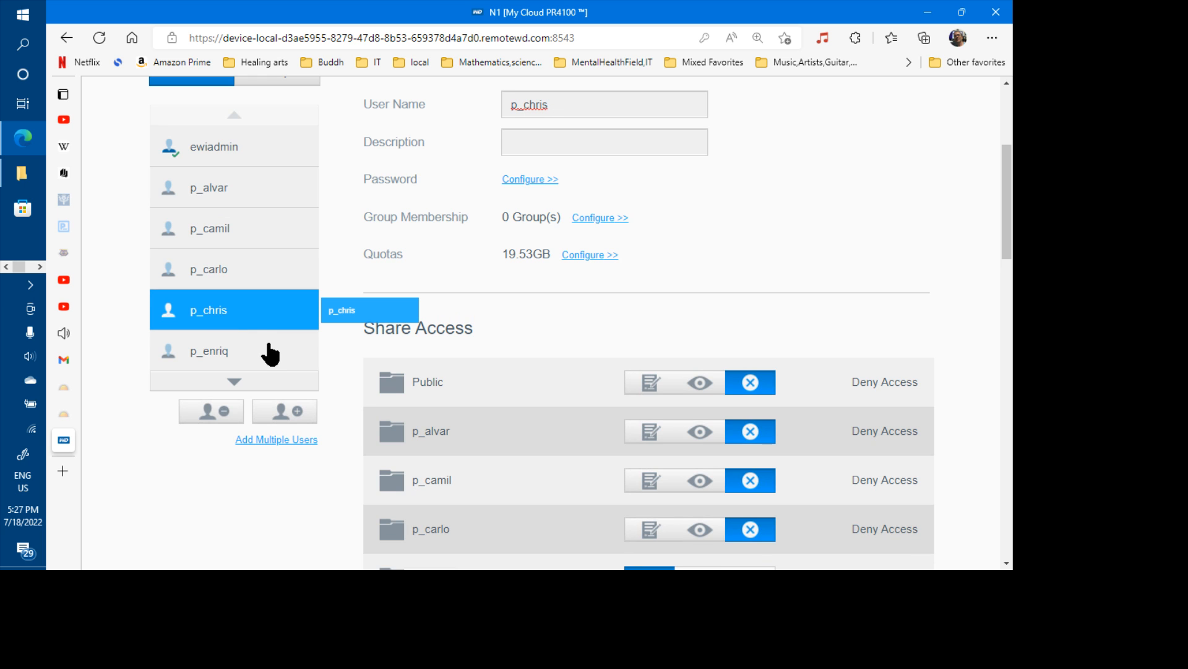
{"action": "scroll", "coordinate": [270, 354], "scroll_direction": "down", "scroll_amount": 15}
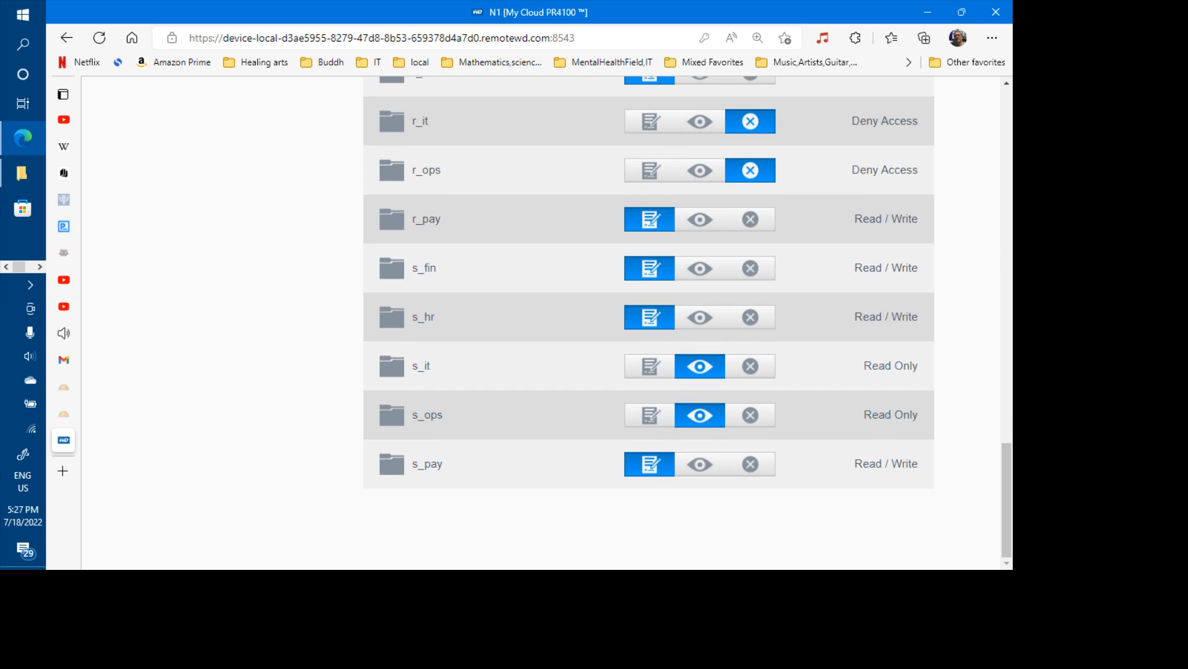
{"action": "scroll", "coordinate": [649, 323], "scroll_direction": "up", "scroll_amount": 3}
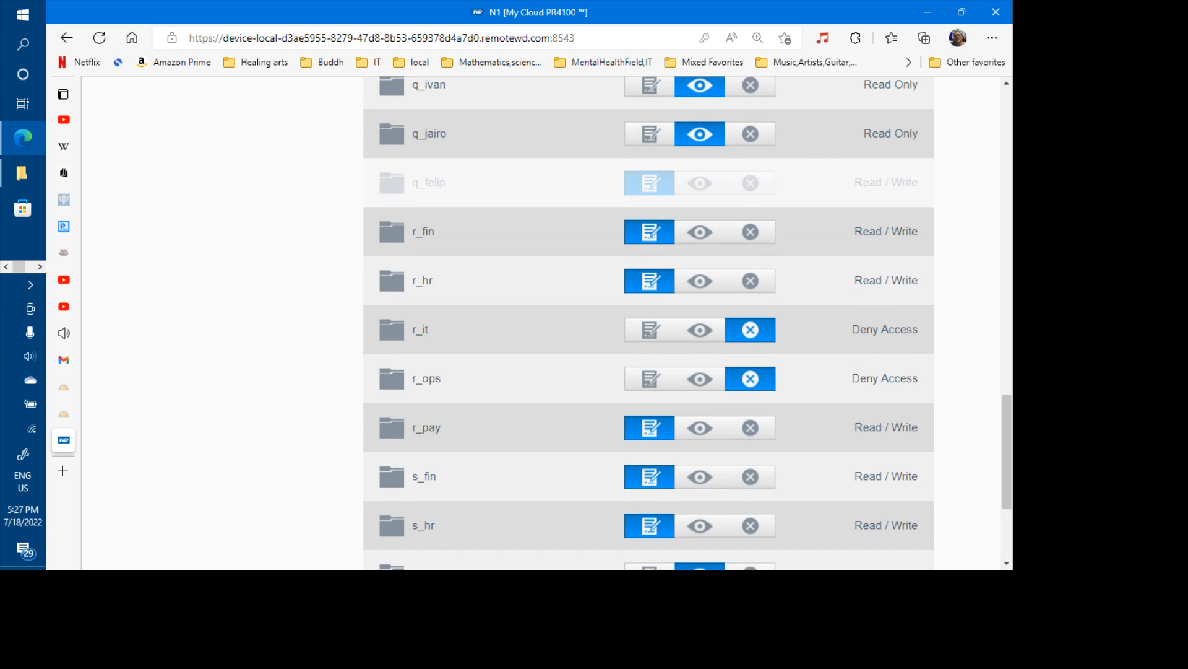
{"action": "scroll", "coordinate": [649, 323], "scroll_direction": "up", "scroll_amount": 3}
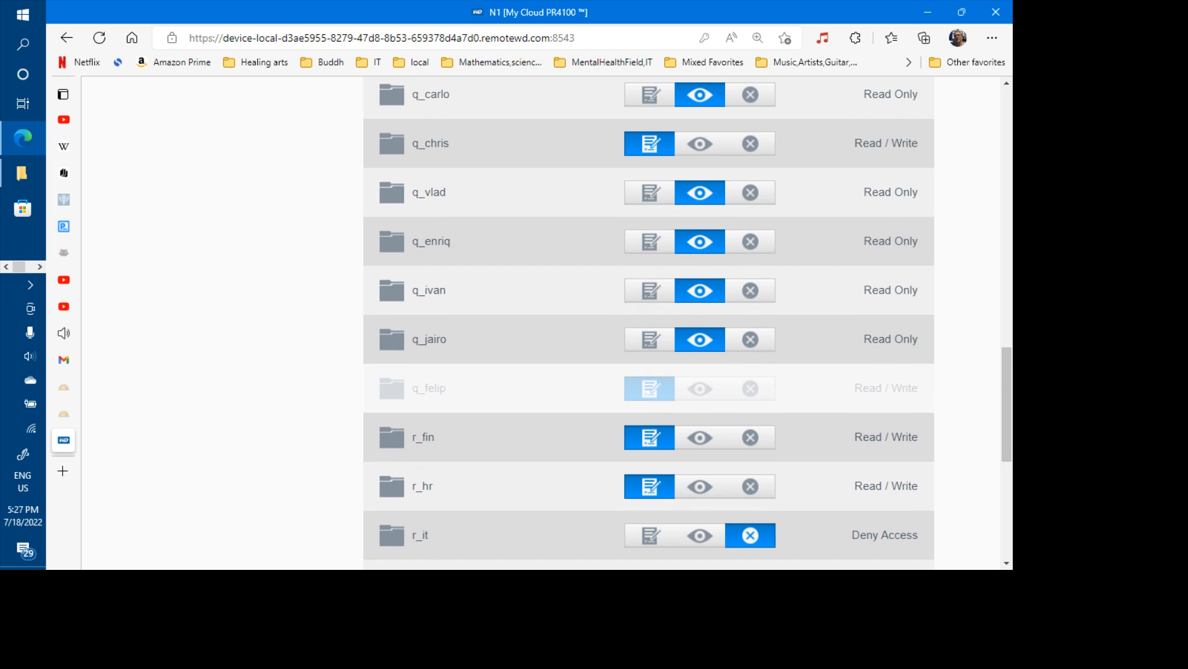
{"action": "scroll", "coordinate": [313, 353], "scroll_direction": "up", "scroll_amount": 10}
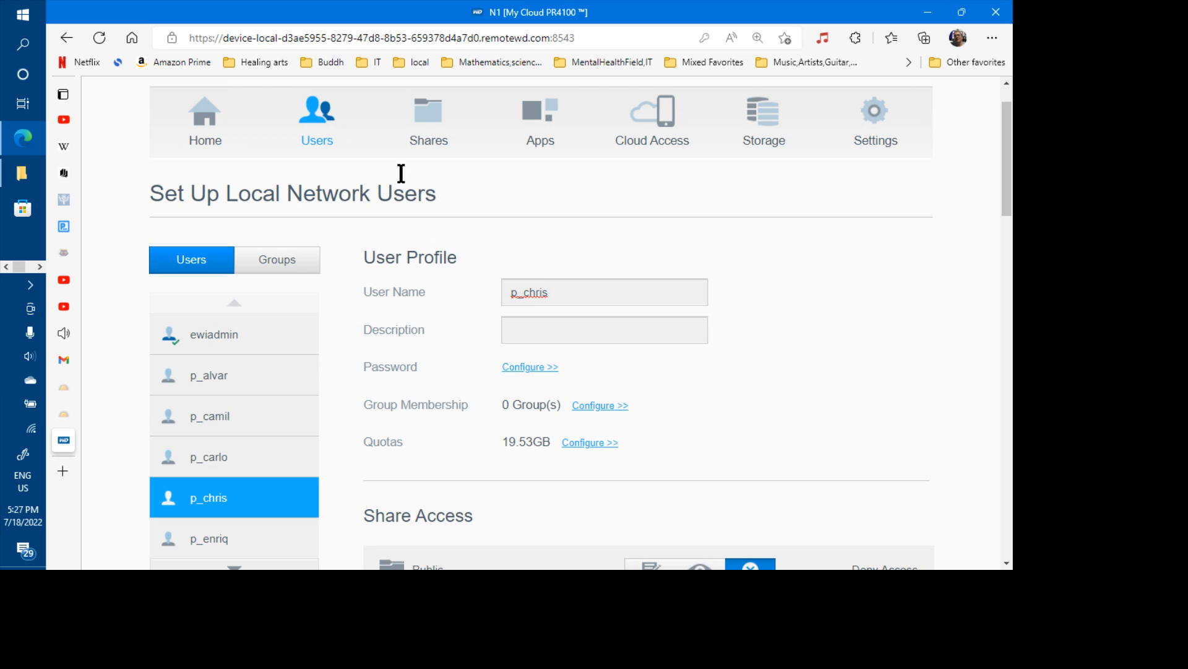
- Open the settings of the p_felip share and examine its share access and user access
{"action": "left_click", "coordinate": [431, 129]}
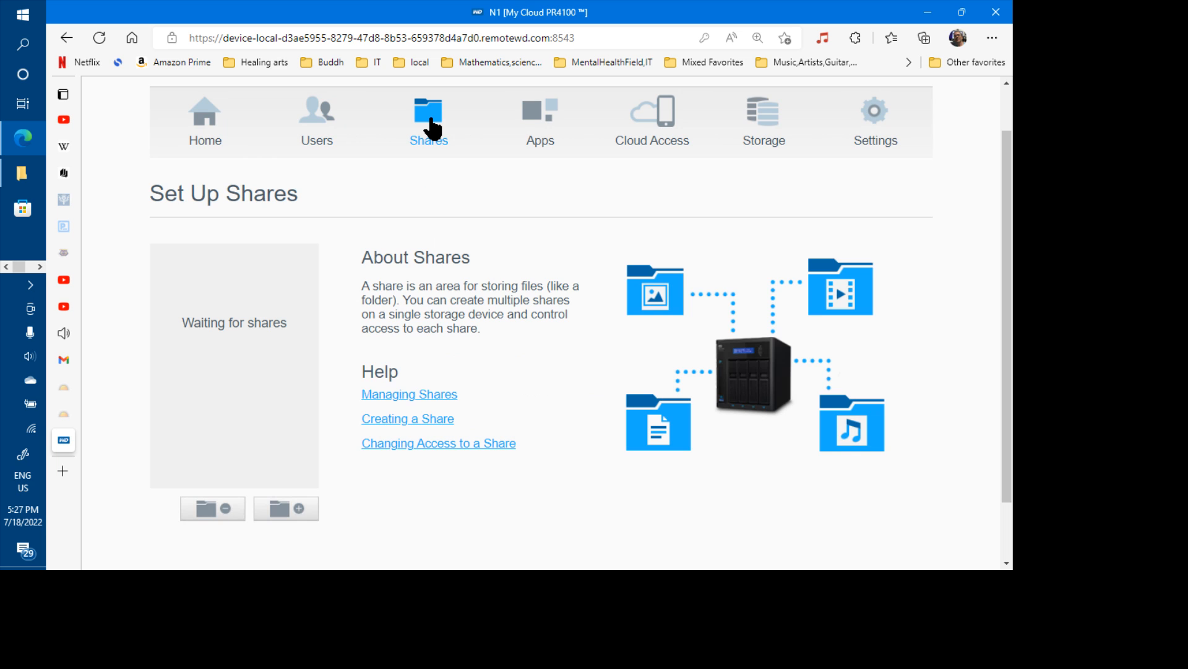
{"action": "left_click", "coordinate": [236, 491]}
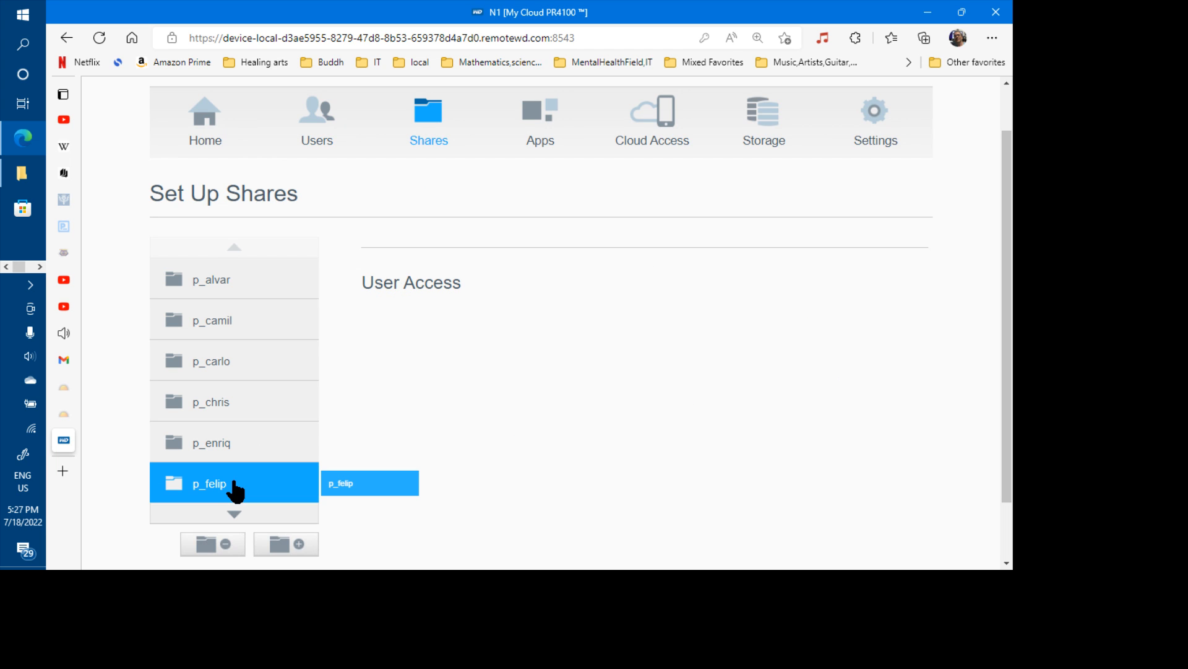
{"action": "scroll", "coordinate": [276, 483], "scroll_direction": "down", "scroll_amount": 9}
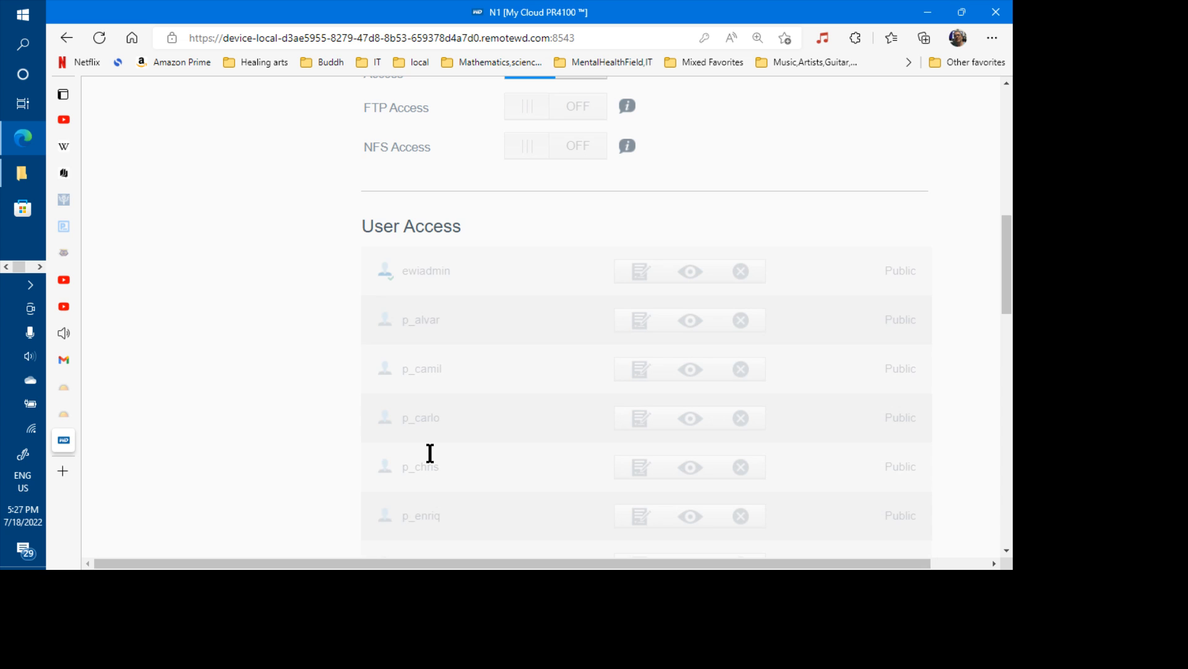
{"action": "scroll", "coordinate": [429, 454], "scroll_direction": "up", "scroll_amount": 3}
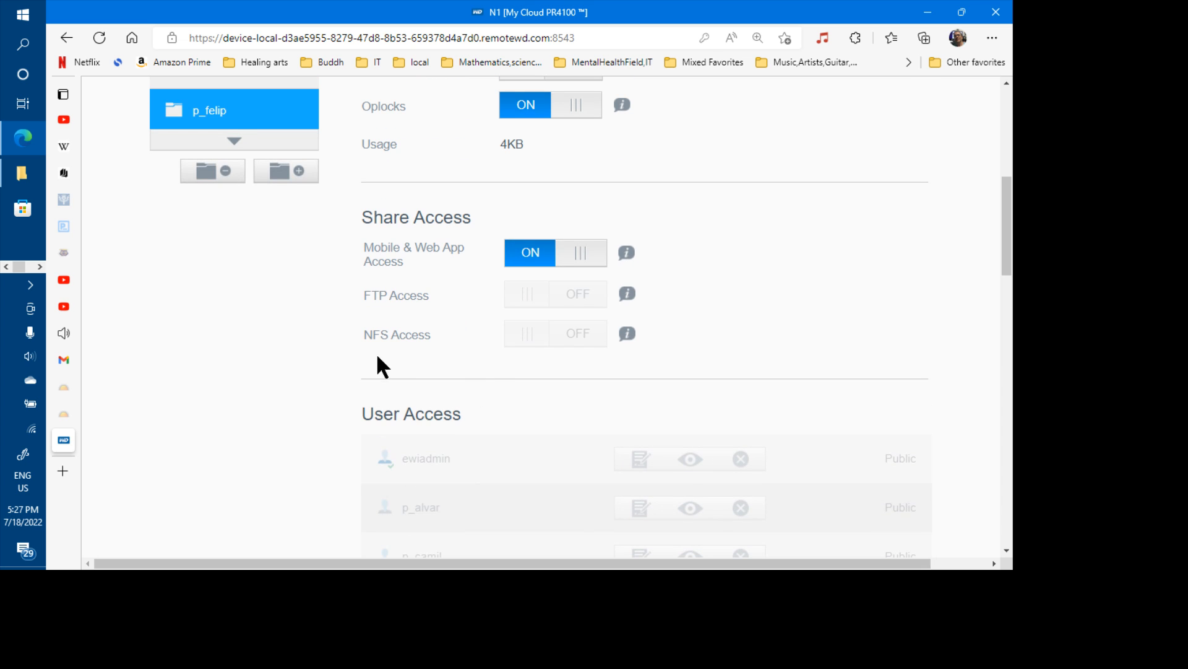
- Turn off Public access for the p_felip share and look through its user access list
{"action": "scroll", "coordinate": [375, 356], "scroll_direction": "up", "scroll_amount": 2}
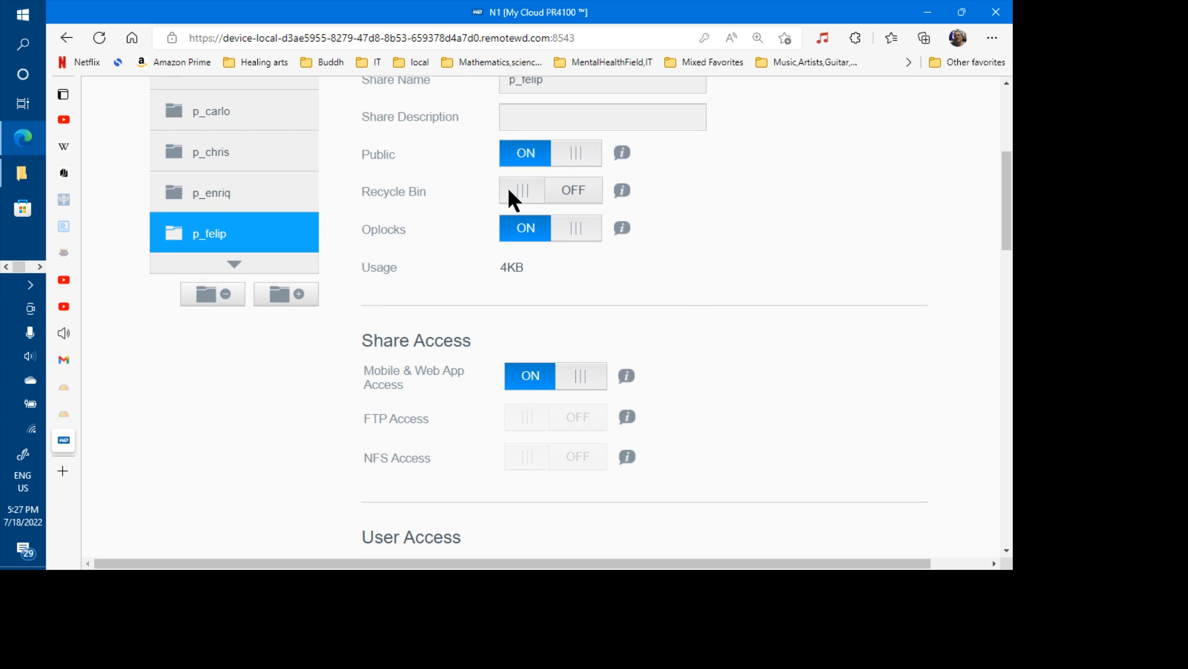
{"action": "left_click", "coordinate": [586, 159]}
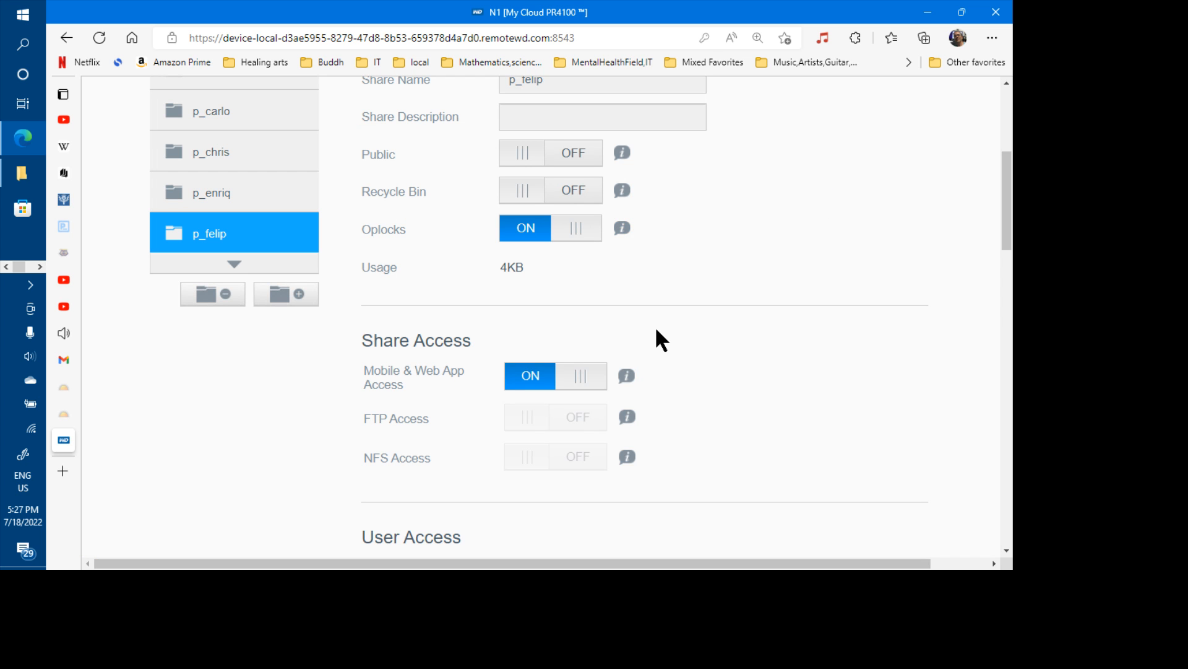
{"action": "scroll", "coordinate": [655, 326], "scroll_direction": "down", "scroll_amount": 14}
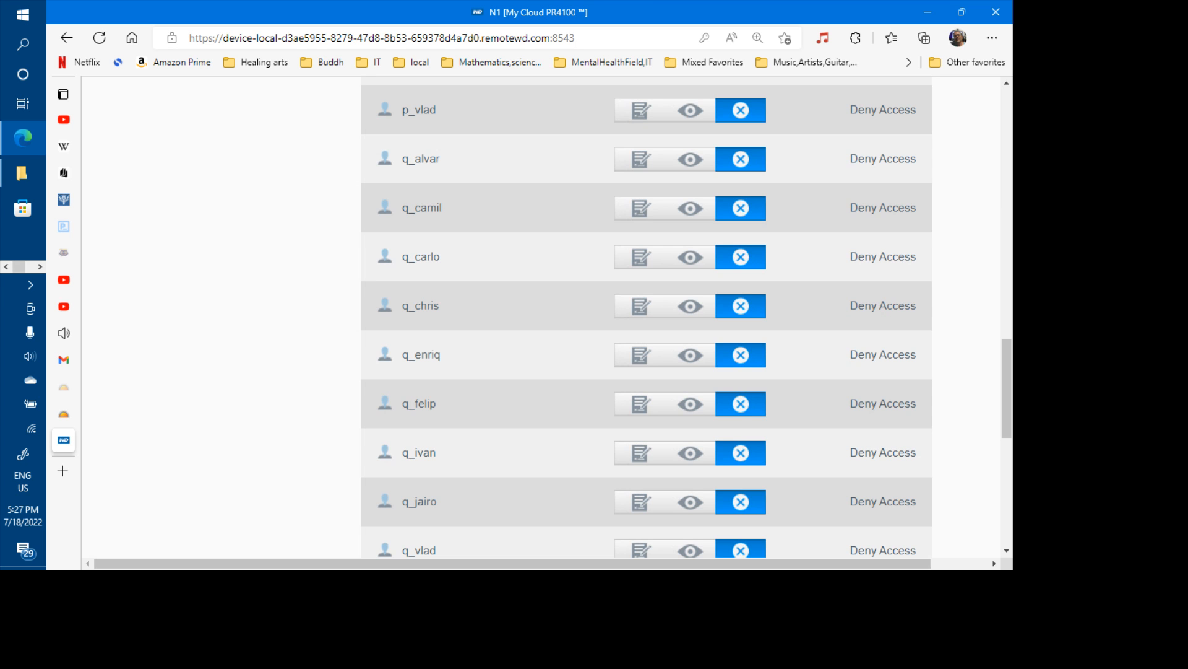
{"action": "scroll", "coordinate": [655, 326], "scroll_direction": "up", "scroll_amount": 15}
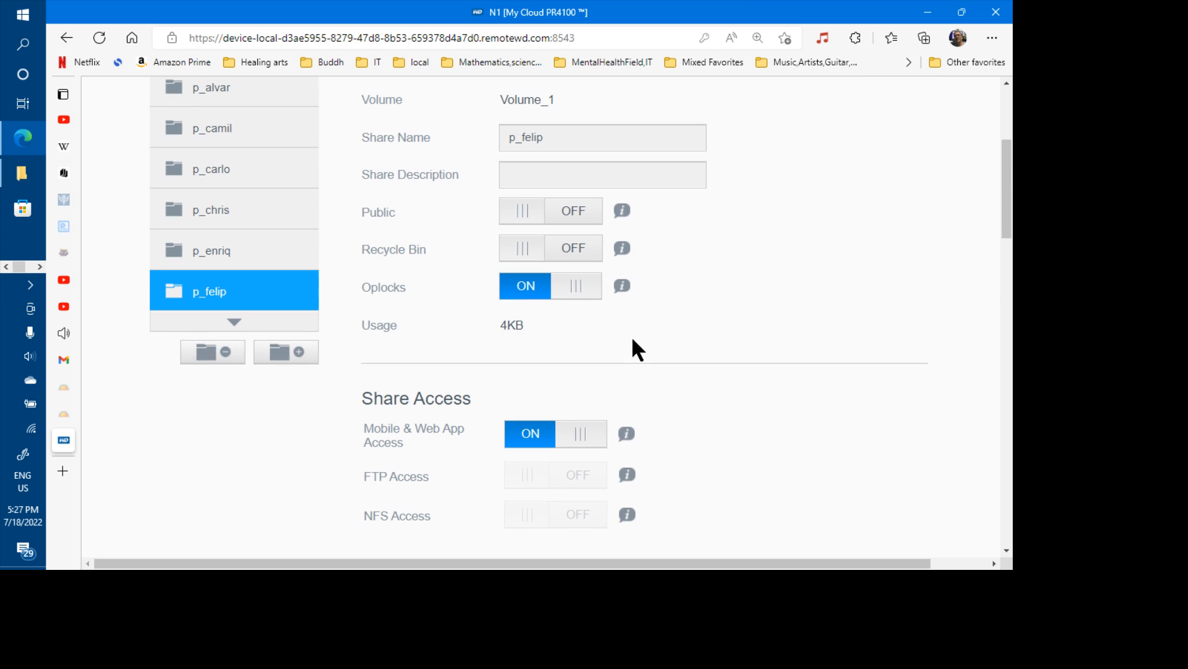
- Open the p_enriq share and examine every user's access level as a reference
{"action": "left_click_drag", "start_coordinate": [274, 243], "coordinate": [235, 246]}
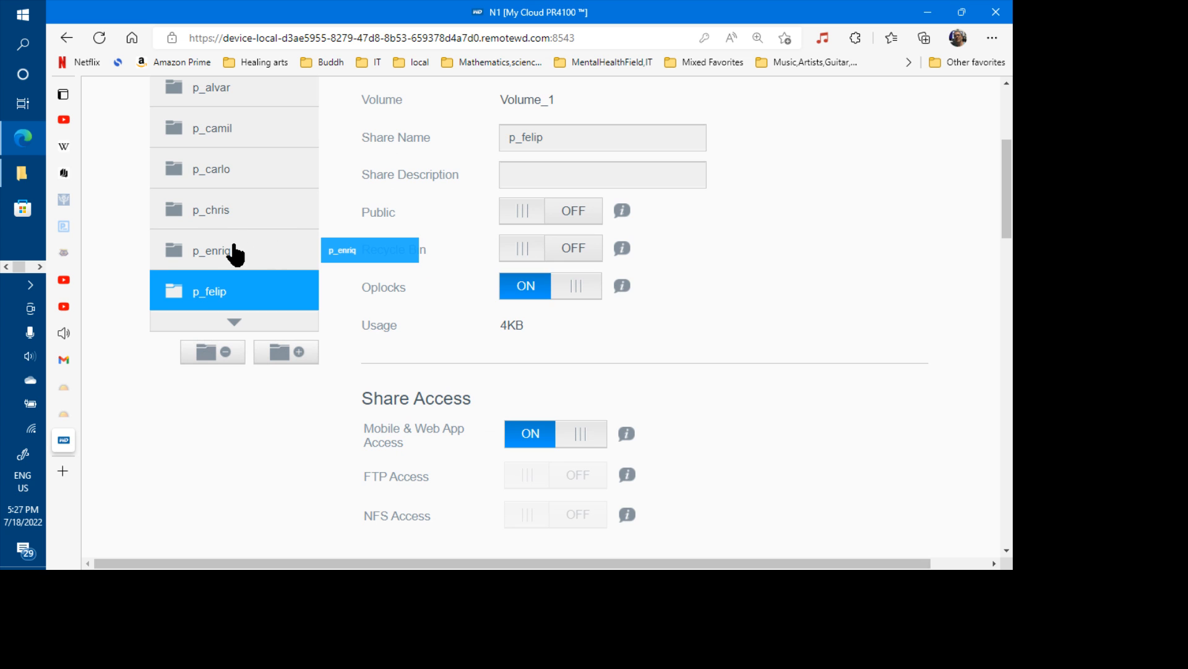
{"action": "left_click", "coordinate": [235, 253]}
{"action": "scroll", "coordinate": [655, 326], "scroll_direction": "down", "scroll_amount": 10}
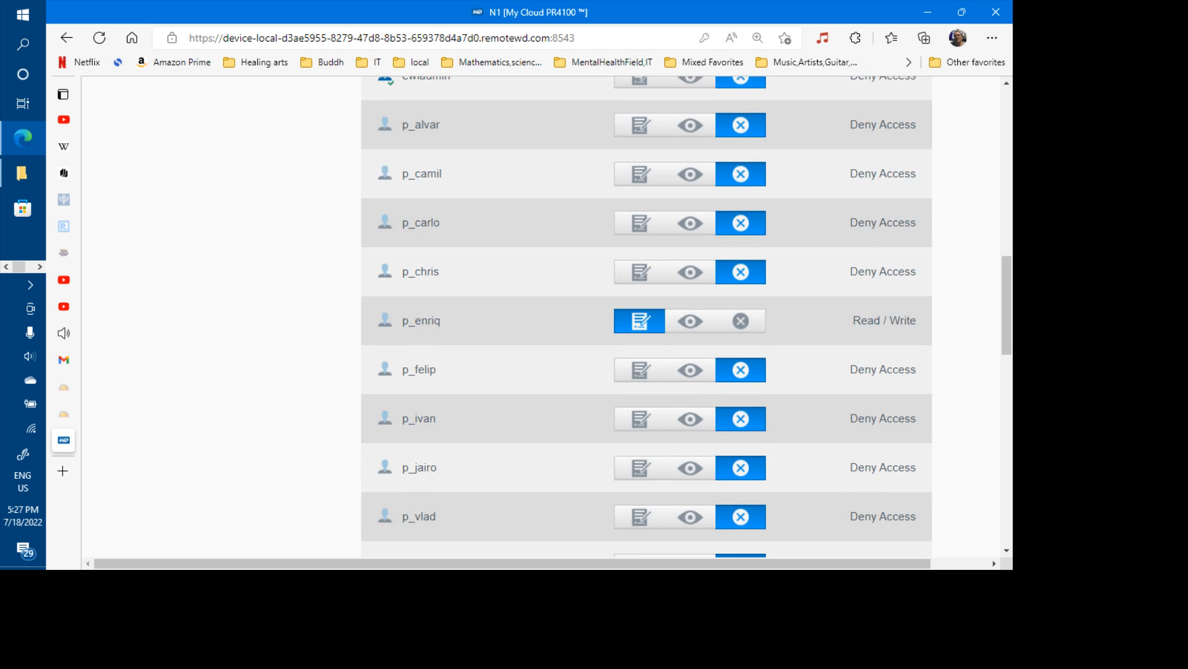
{"action": "scroll", "coordinate": [655, 326], "scroll_direction": "down", "scroll_amount": 10}
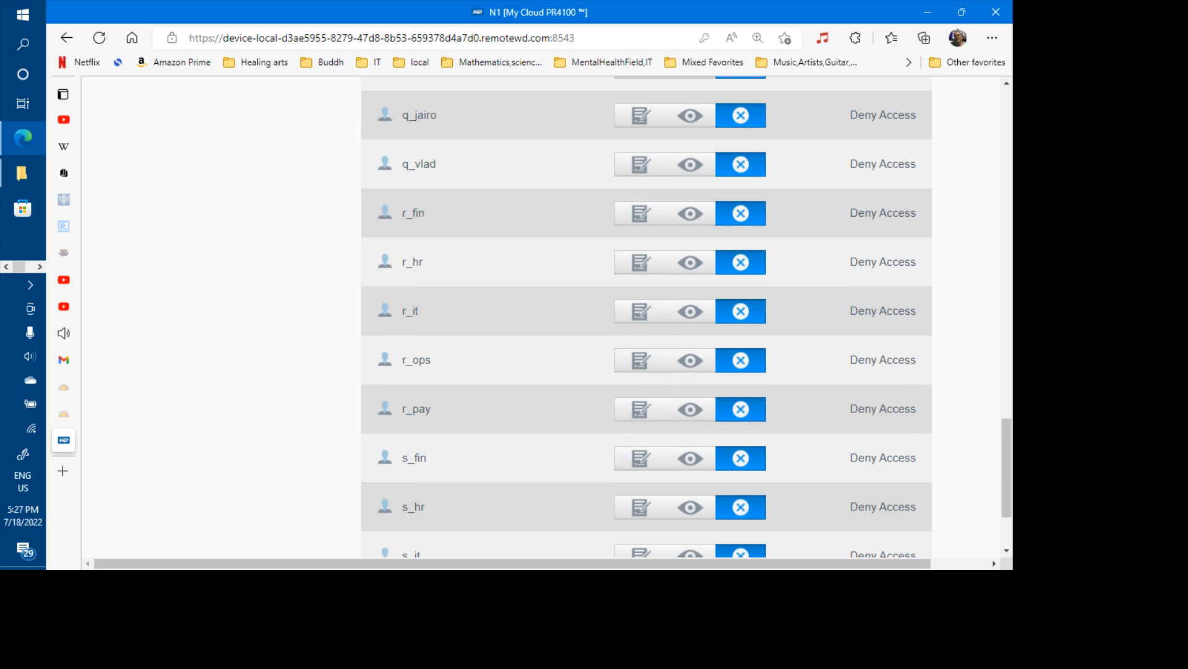
{"action": "scroll", "coordinate": [654, 326], "scroll_direction": "up", "scroll_amount": 9}
{"action": "scroll", "coordinate": [655, 325], "scroll_direction": "up", "scroll_amount": 5}
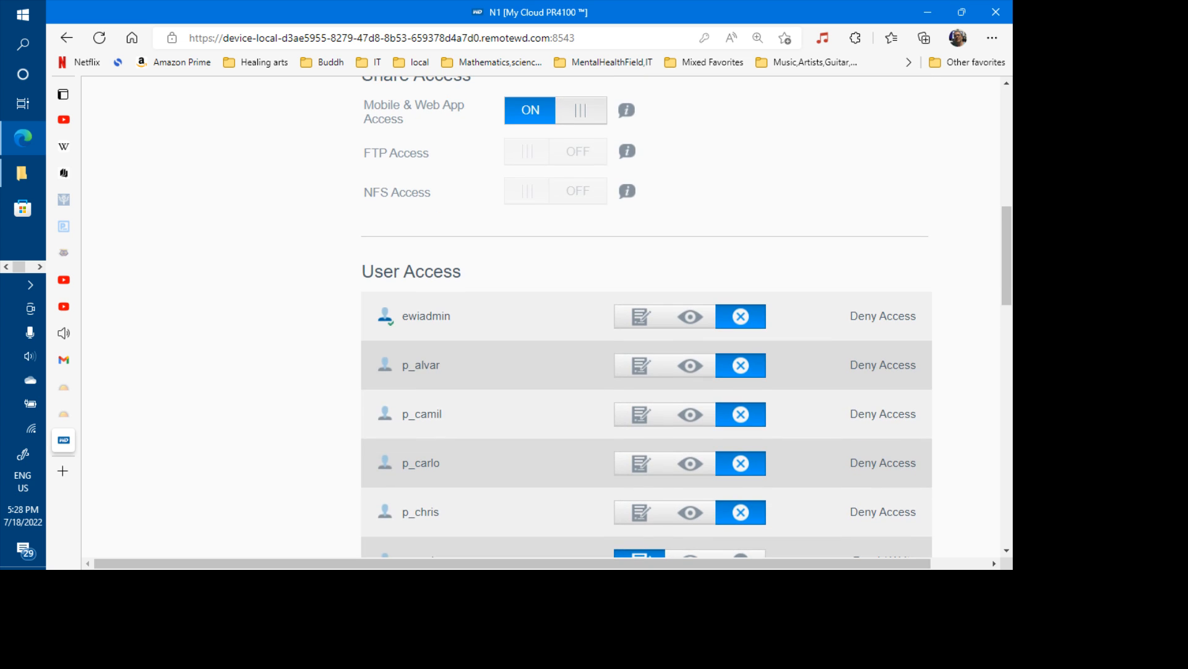
{"action": "scroll", "coordinate": [655, 325], "scroll_direction": "down", "scroll_amount": 3}
- Open the p_alvar share and check its profile and access settings
{"action": "scroll", "coordinate": [654, 325], "scroll_direction": "up", "scroll_amount": 10}
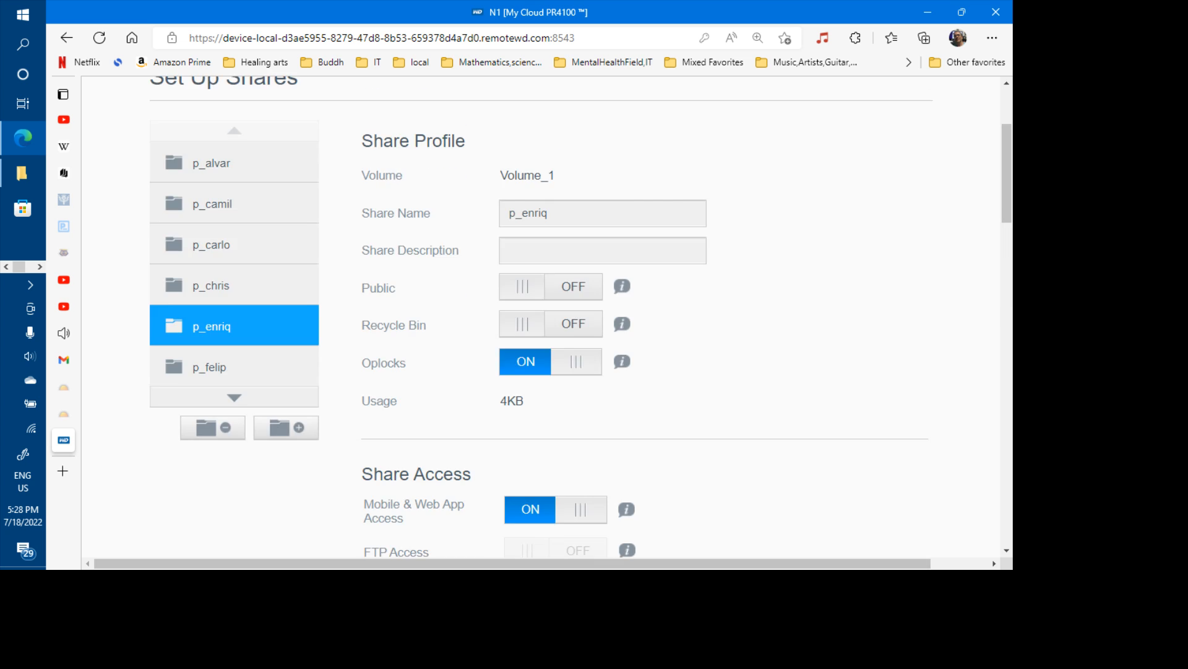
{"action": "scroll", "coordinate": [225, 300], "scroll_direction": "down", "scroll_amount": 1}
{"action": "left_click_drag", "start_coordinate": [224, 299], "coordinate": [230, 302]}
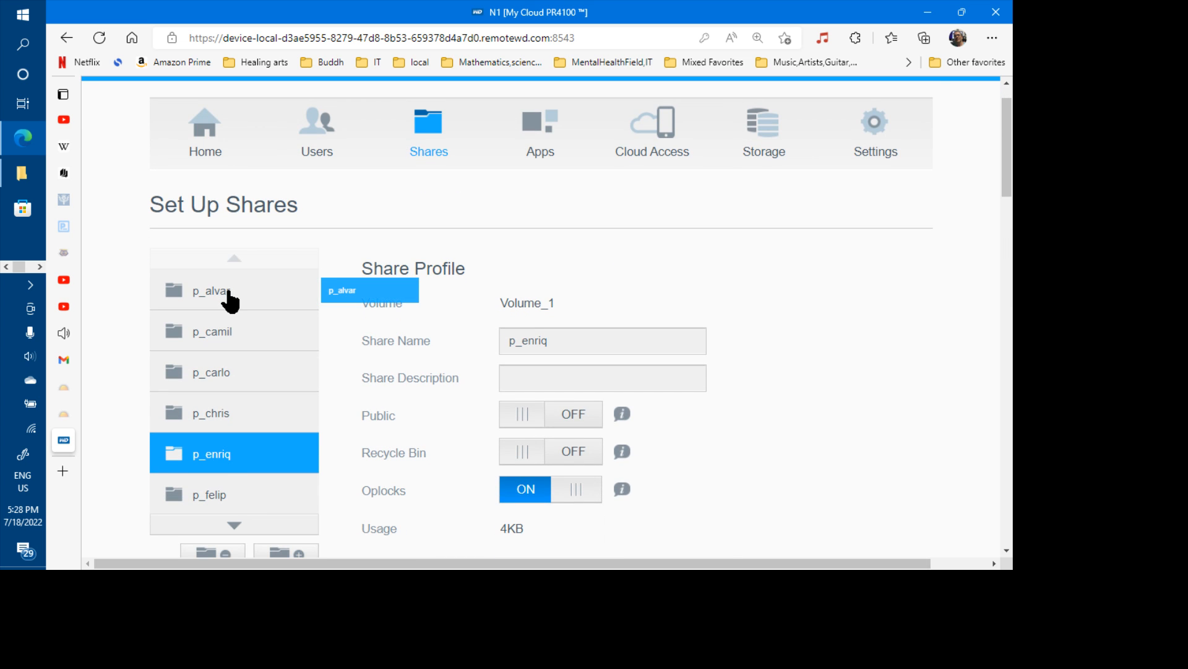
{"action": "scroll", "coordinate": [230, 302], "scroll_direction": "down", "scroll_amount": 10}
{"action": "scroll", "coordinate": [581, 316], "scroll_direction": "up", "scroll_amount": 10}
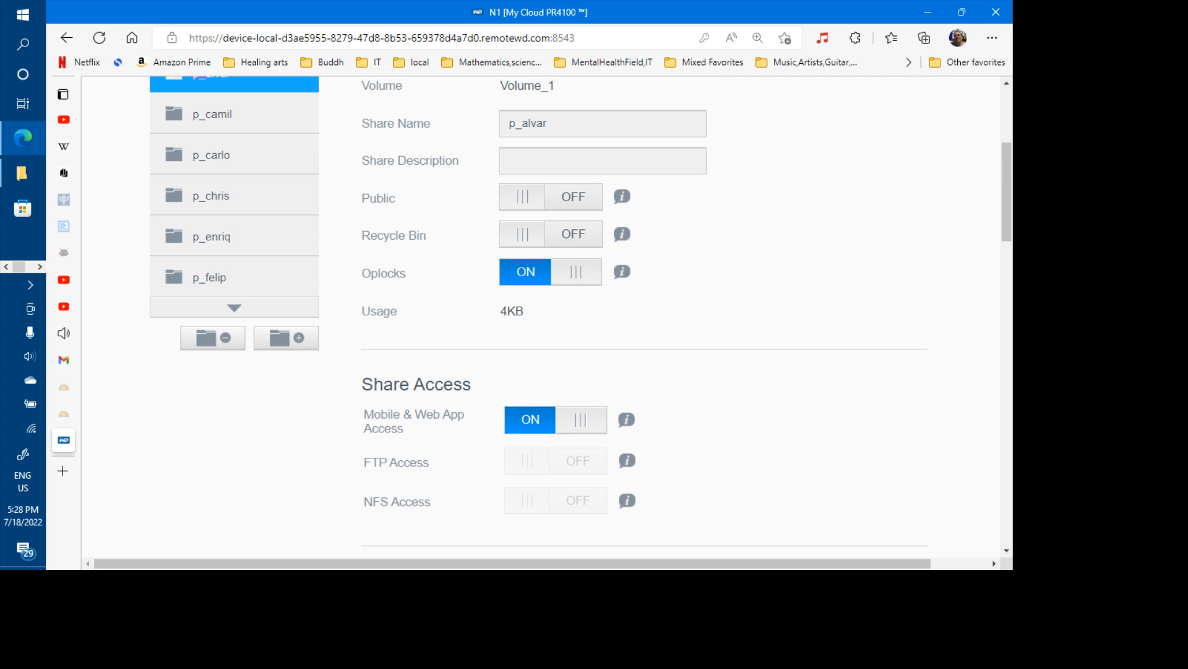
- Return to the p_felip share and grant user p_felip Read / Write access
{"action": "left_click", "coordinate": [212, 284]}
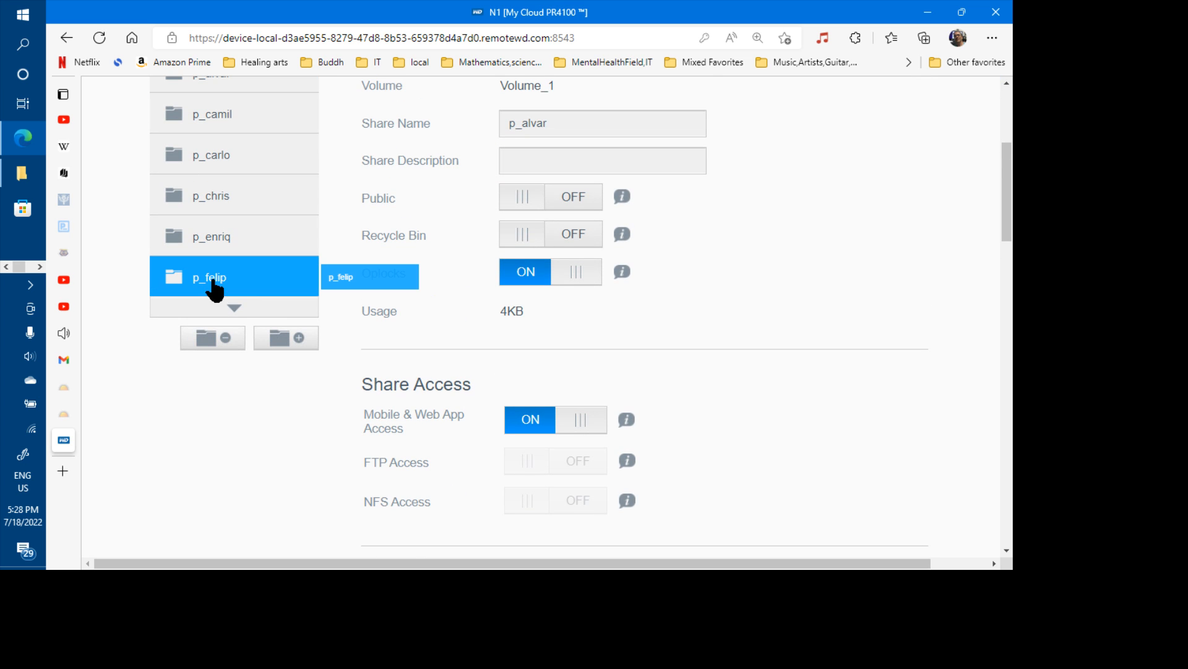
{"action": "scroll", "coordinate": [537, 391], "scroll_direction": "down", "scroll_amount": 6}
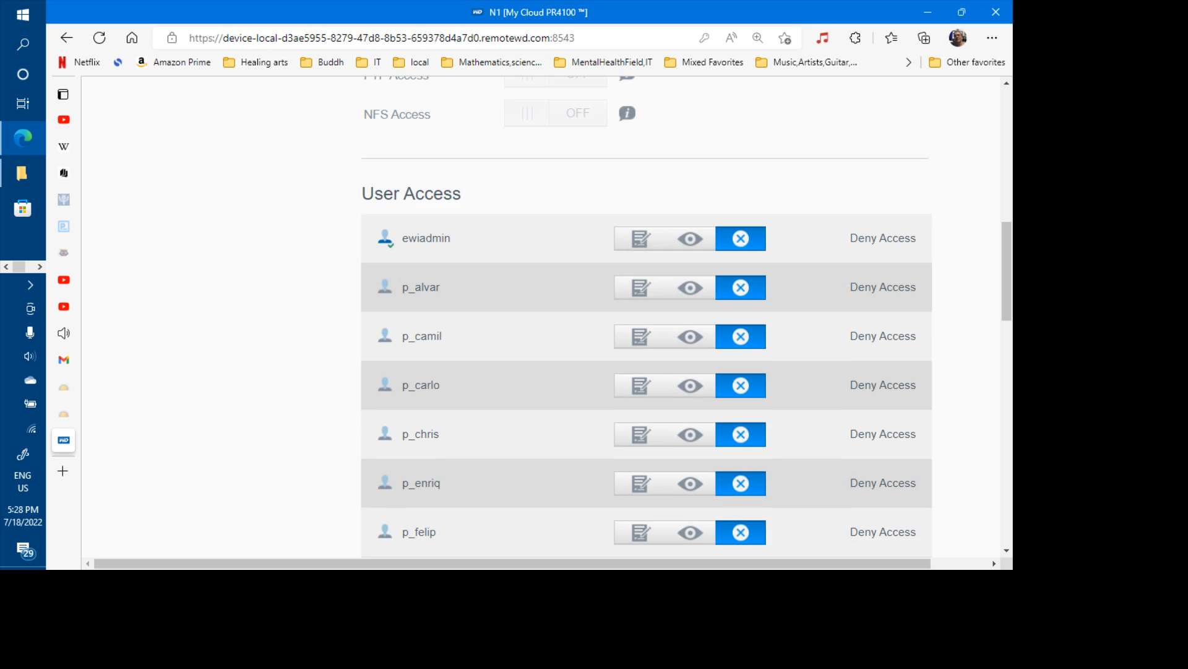
{"action": "scroll", "coordinate": [180, 447], "scroll_direction": "down", "scroll_amount": 10}
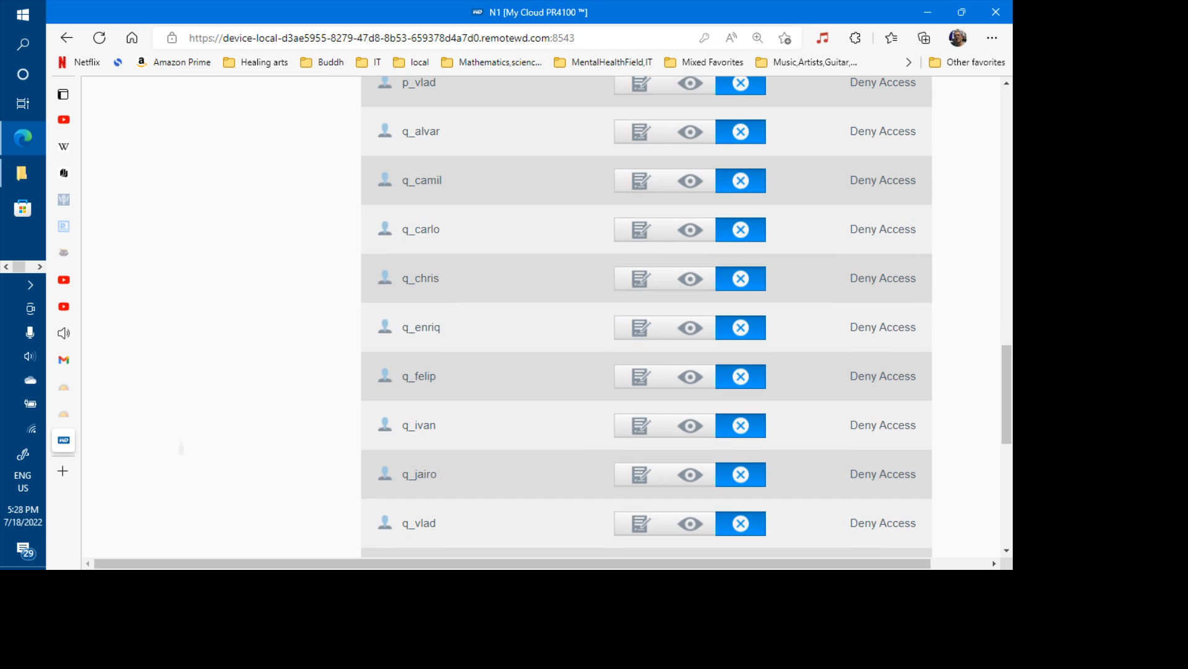
{"action": "scroll", "coordinate": [487, 329], "scroll_direction": "up", "scroll_amount": 3}
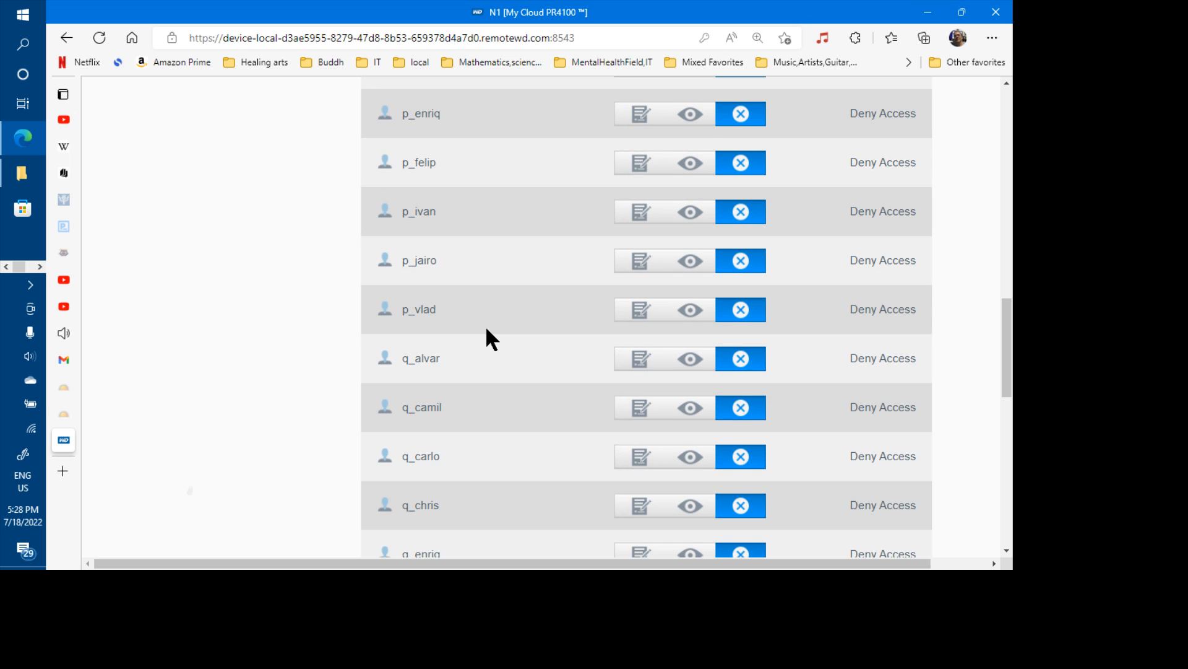
{"action": "scroll", "coordinate": [485, 325], "scroll_direction": "up", "scroll_amount": 1}
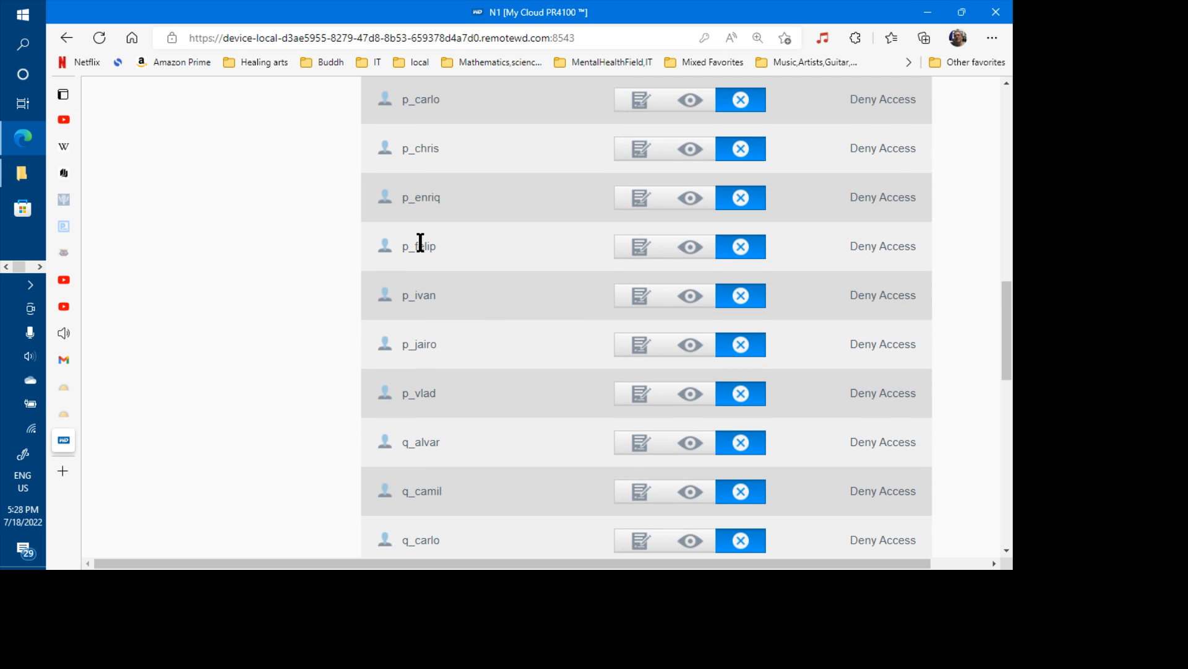
{"action": "left_click", "coordinate": [643, 251]}
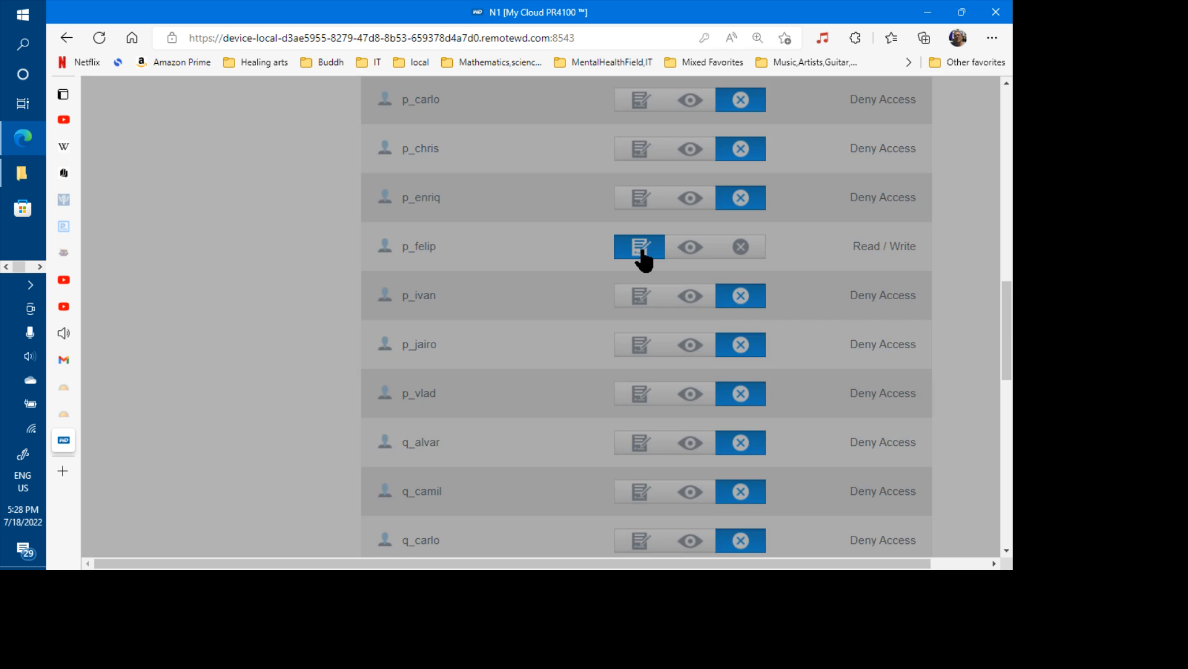
- Open the p_carlo share and examine the access levels across its full user list
{"action": "scroll", "coordinate": [201, 427], "scroll_direction": "up", "scroll_amount": 10}
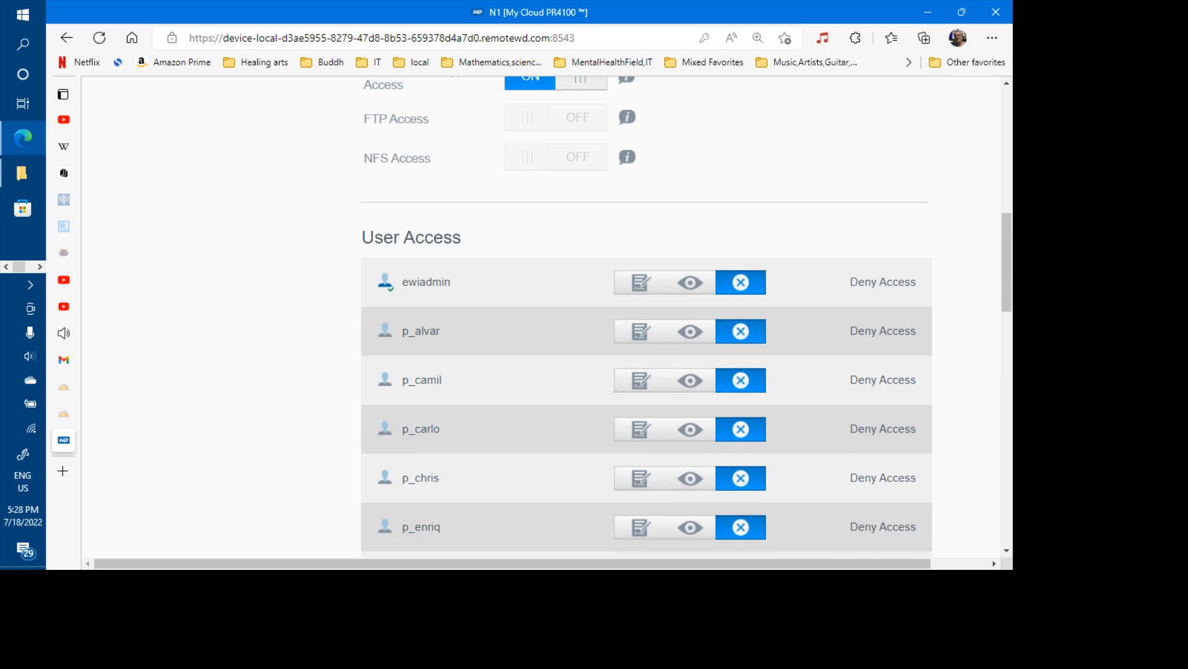
{"action": "scroll", "coordinate": [197, 425], "scroll_direction": "up", "scroll_amount": 1}
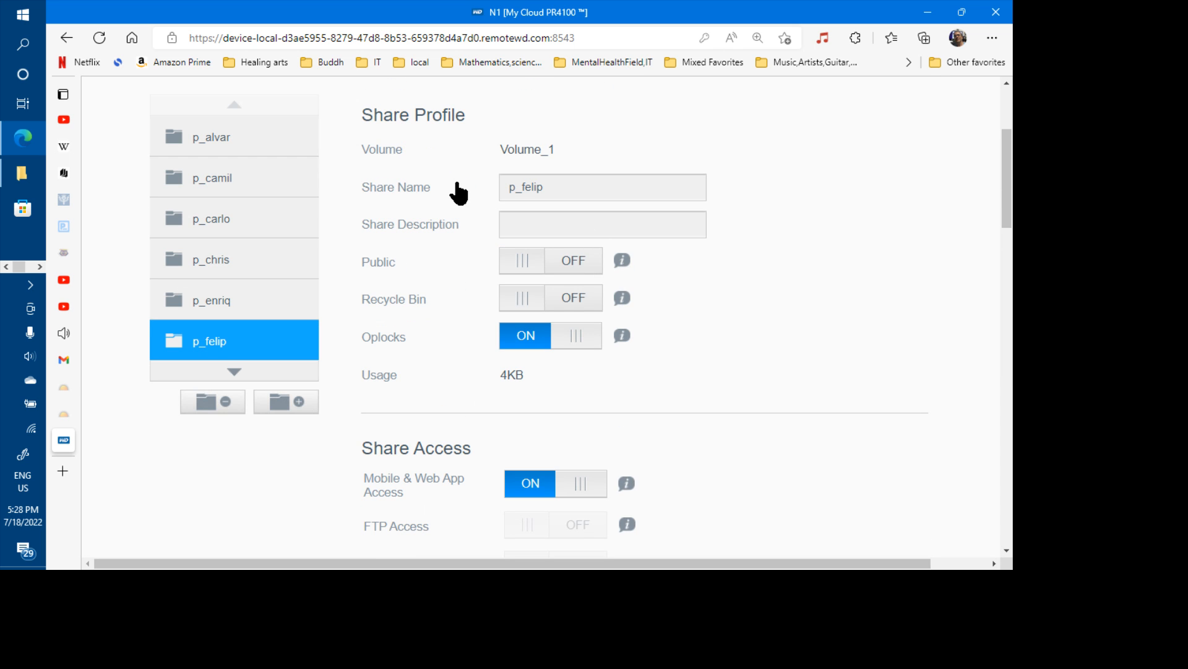
{"action": "left_click", "coordinate": [239, 230]}
{"action": "scroll", "coordinate": [200, 514], "scroll_direction": "down", "scroll_amount": 6}
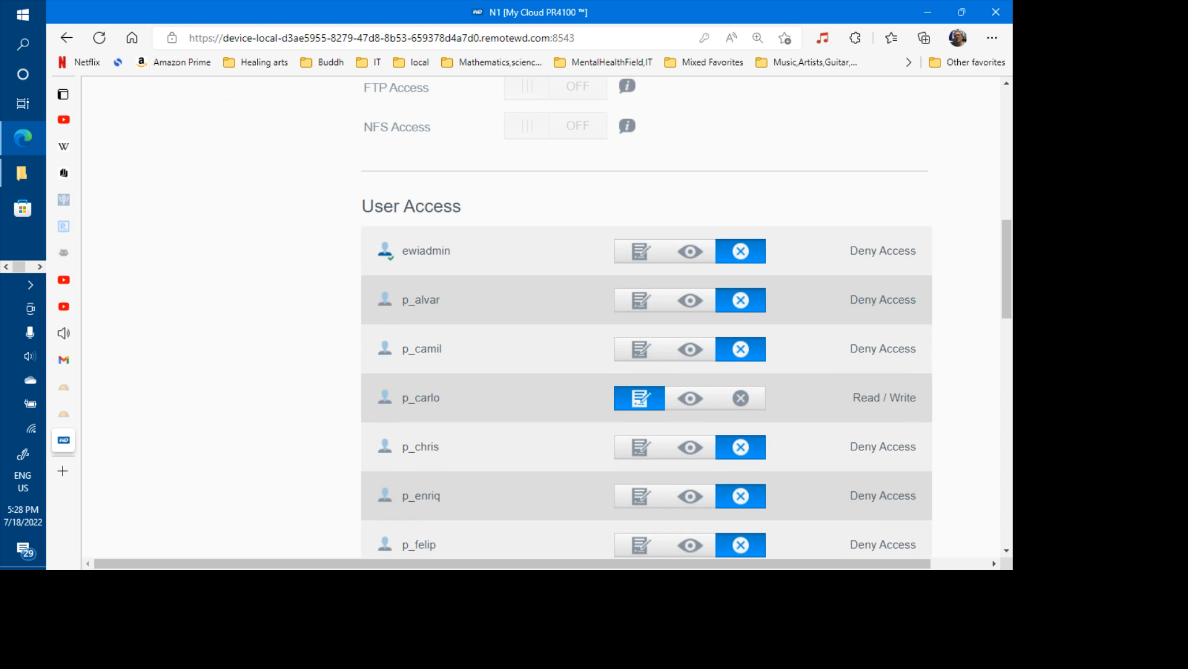
{"action": "scroll", "coordinate": [184, 544], "scroll_direction": "up", "scroll_amount": 1}
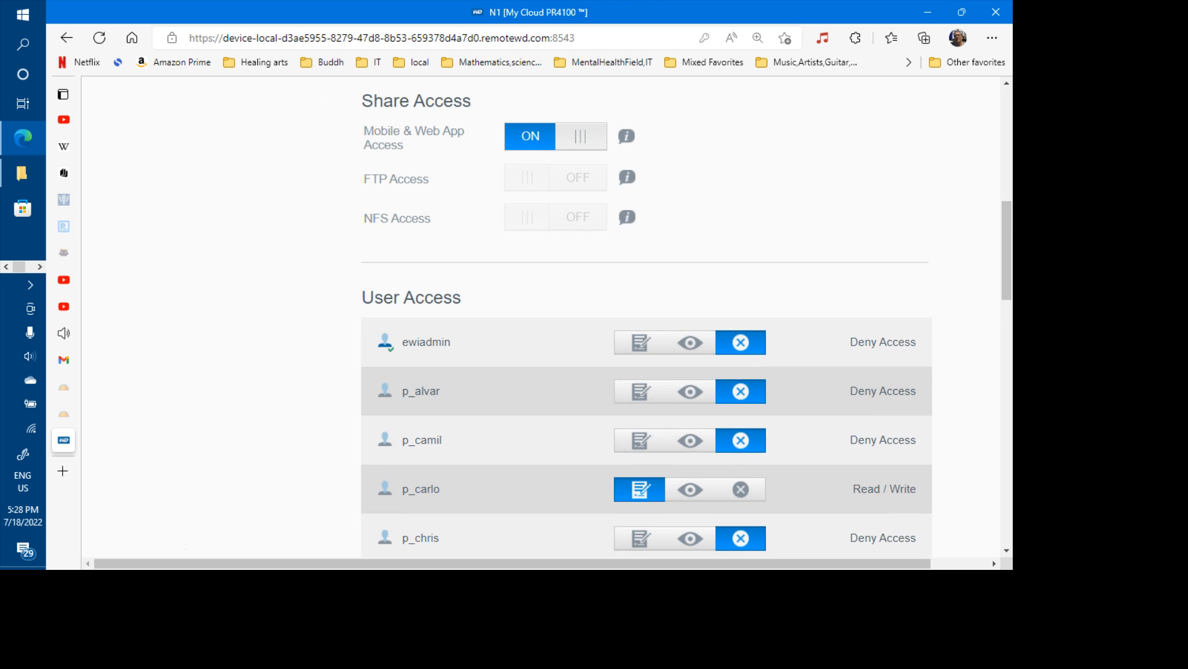
{"action": "scroll", "coordinate": [185, 545], "scroll_direction": "down", "scroll_amount": 12}
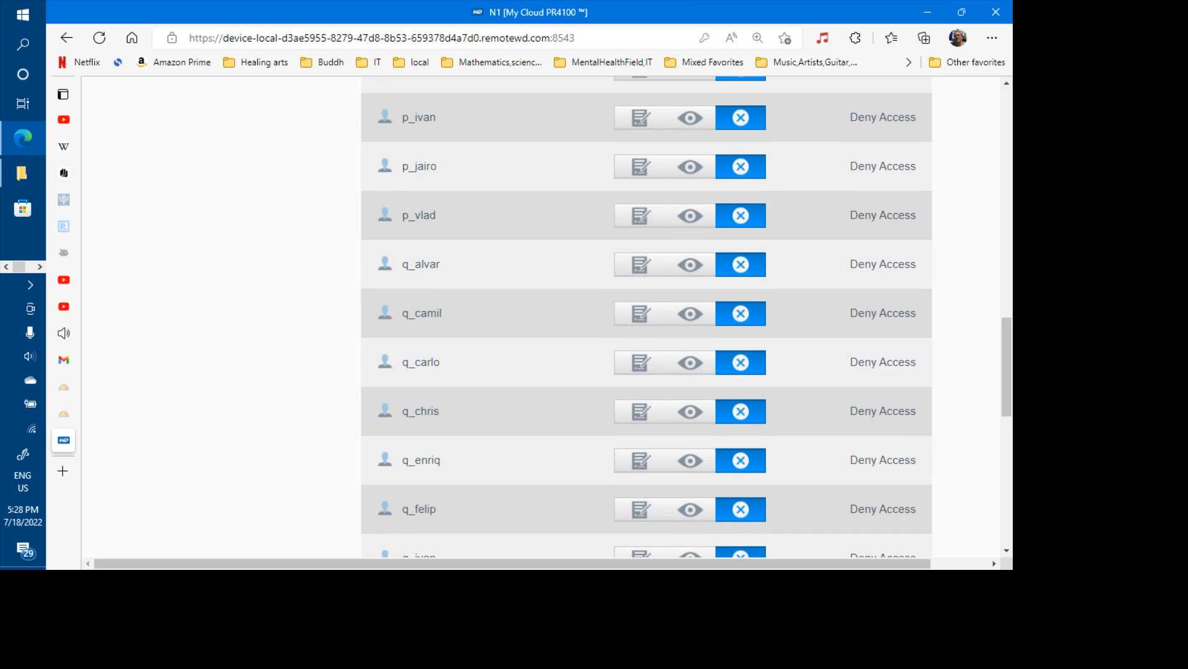
{"action": "scroll", "coordinate": [646, 317], "scroll_direction": "up", "scroll_amount": 3}
{"action": "scroll", "coordinate": [187, 434], "scroll_direction": "down", "scroll_amount": 5}
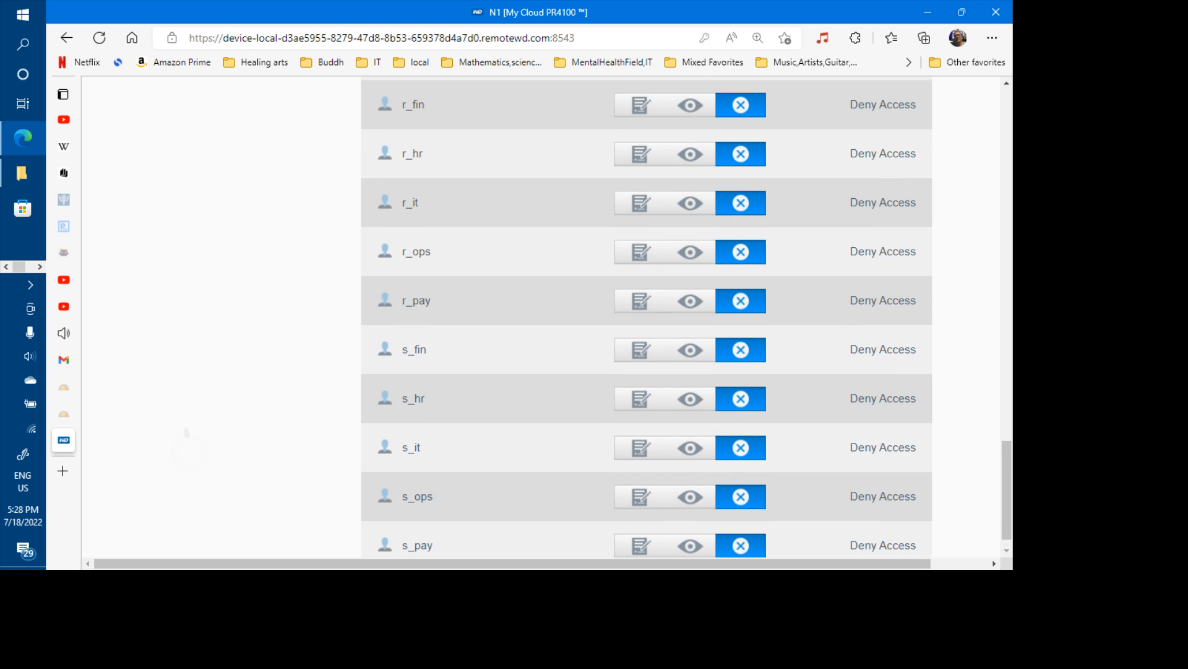
{"action": "scroll", "coordinate": [187, 433], "scroll_direction": "up", "scroll_amount": 12}
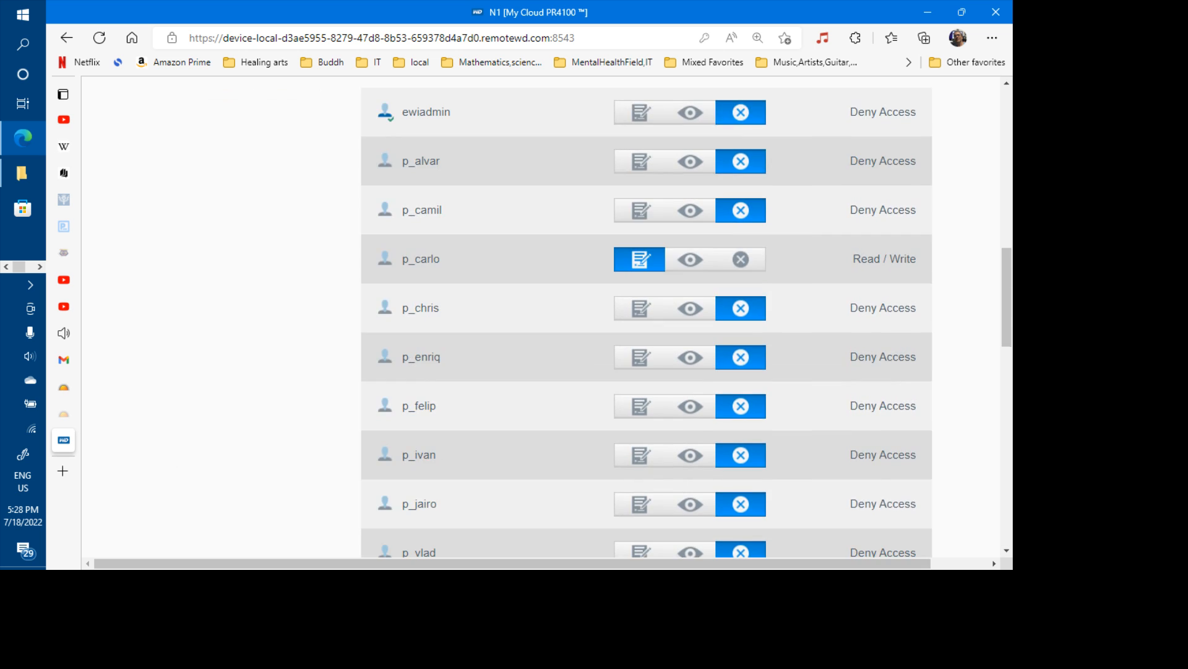
- Find the q_felip share in the share list, open it and examine its share profile and user access
{"action": "scroll", "coordinate": [547, 316], "scroll_direction": "up", "scroll_amount": 8}
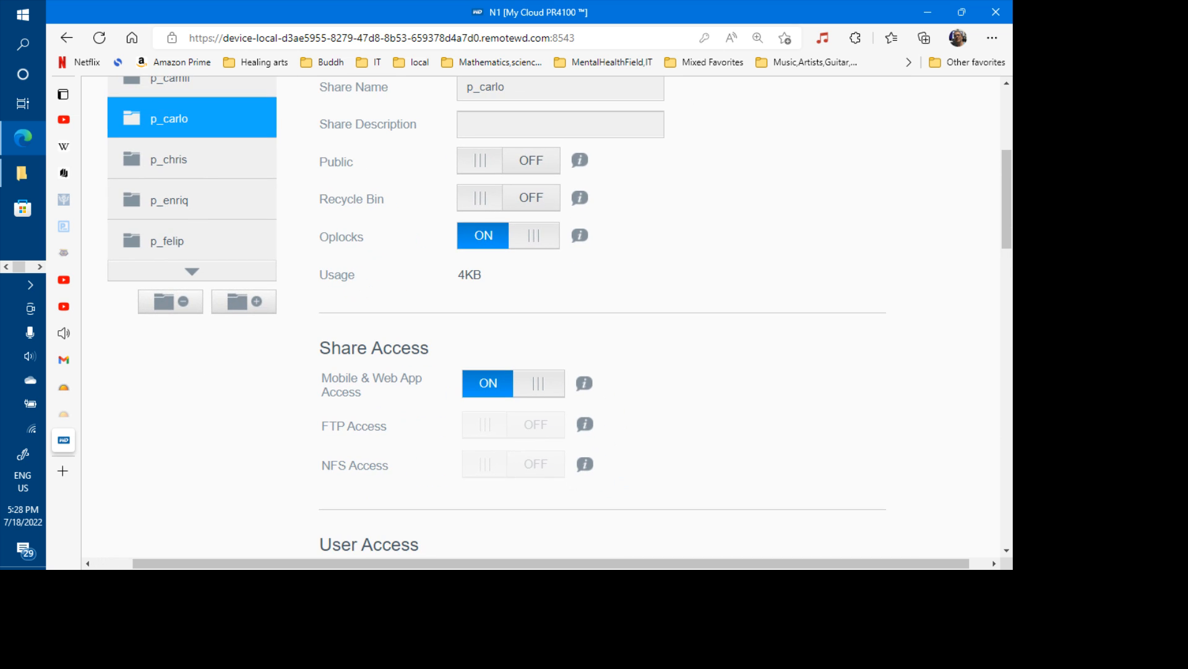
{"action": "scroll", "coordinate": [190, 440], "scroll_direction": "up", "scroll_amount": 1}
{"action": "scroll", "coordinate": [189, 440], "scroll_direction": "down", "scroll_amount": 1}
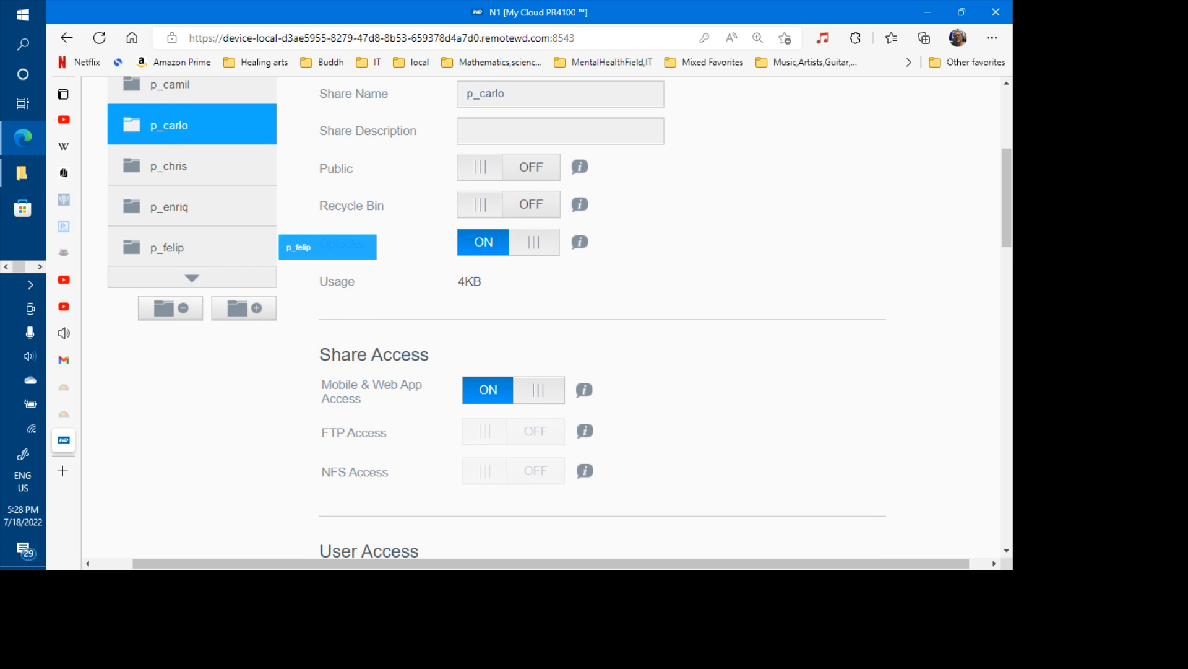
{"action": "left_click", "coordinate": [194, 275]}
{"action": "scroll", "coordinate": [194, 455], "scroll_direction": "up", "scroll_amount": 1}
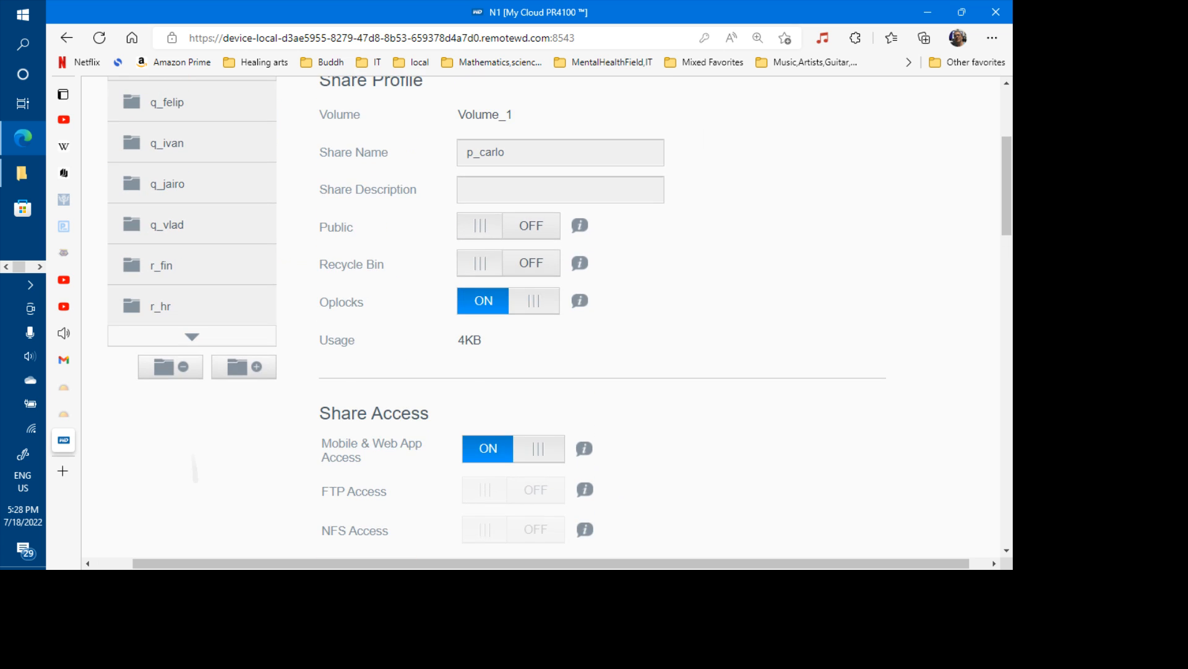
{"action": "scroll", "coordinate": [193, 243], "scroll_direction": "up", "scroll_amount": 1}
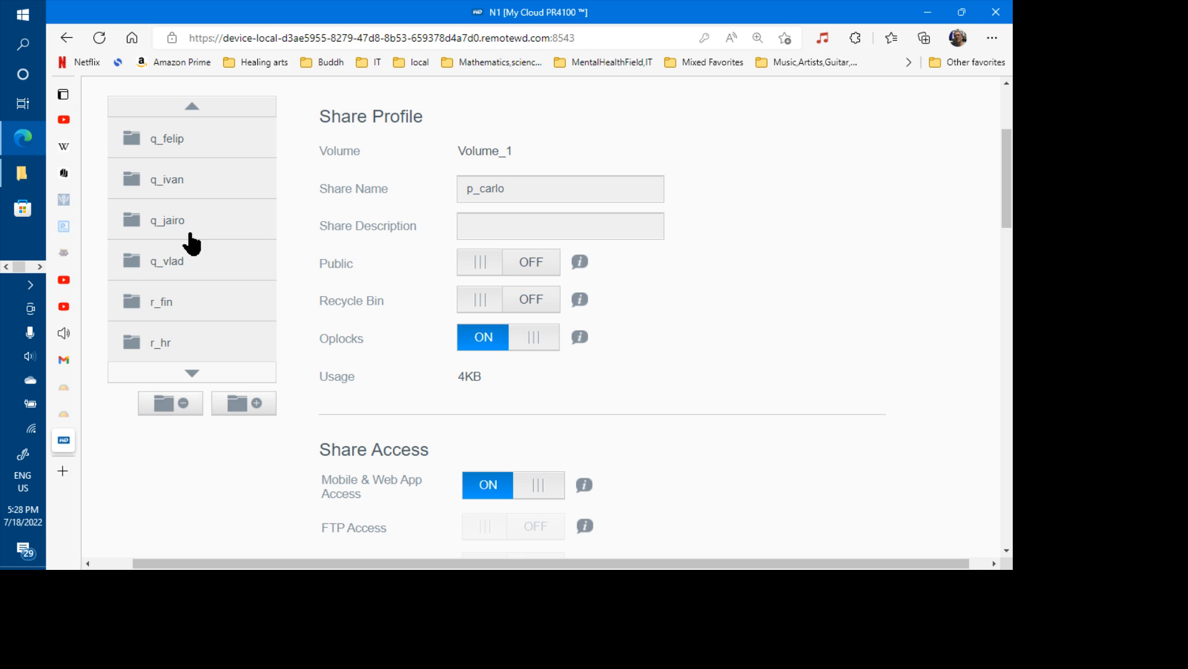
{"action": "left_click", "coordinate": [178, 158]}
{"action": "scroll", "coordinate": [178, 158], "scroll_direction": "down", "scroll_amount": 4}
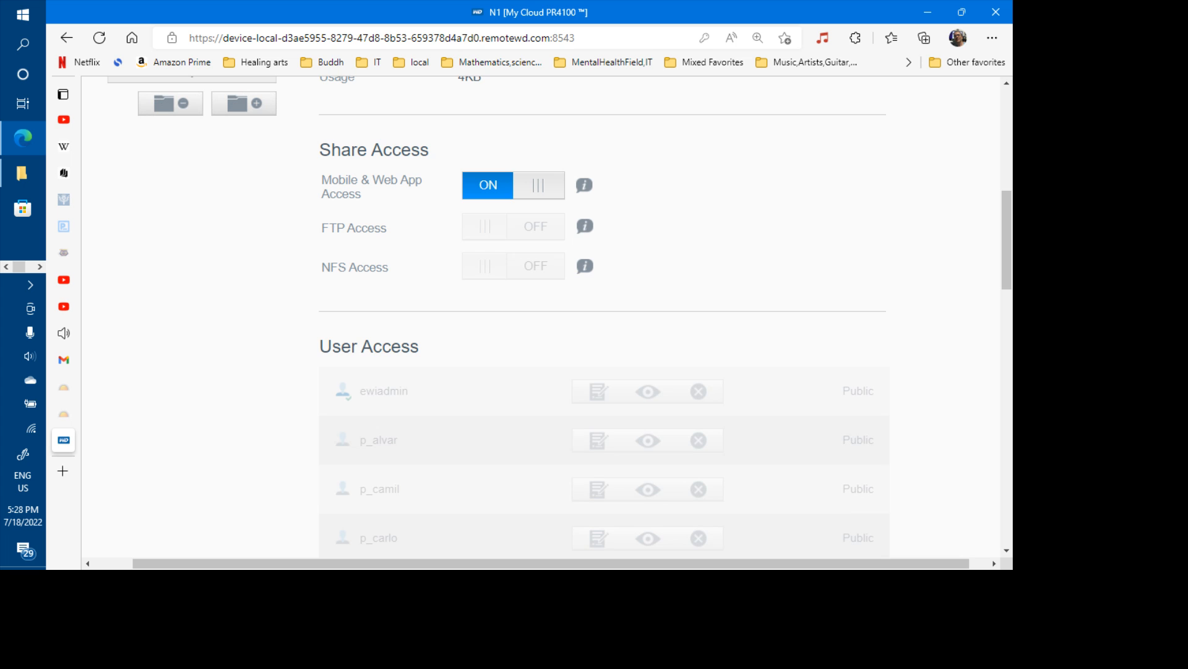
{"action": "scroll", "coordinate": [177, 371], "scroll_direction": "down", "scroll_amount": 5}
{"action": "scroll", "coordinate": [176, 491], "scroll_direction": "up", "scroll_amount": 4}
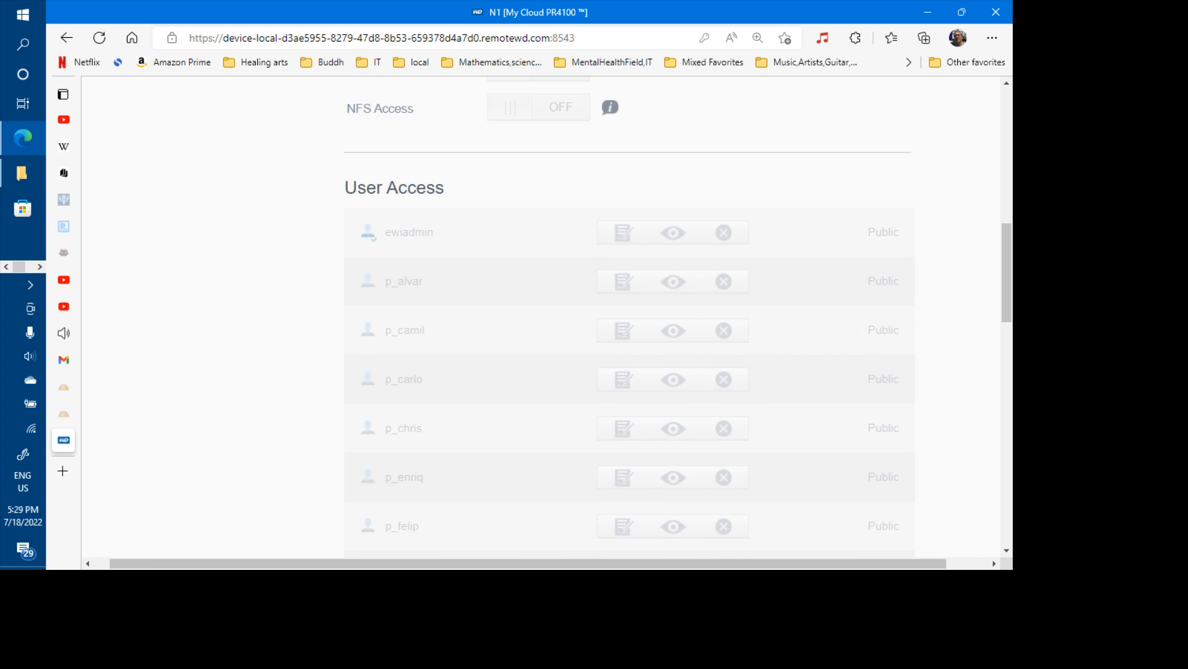
{"action": "scroll", "coordinate": [176, 372], "scroll_direction": "up", "scroll_amount": 5}
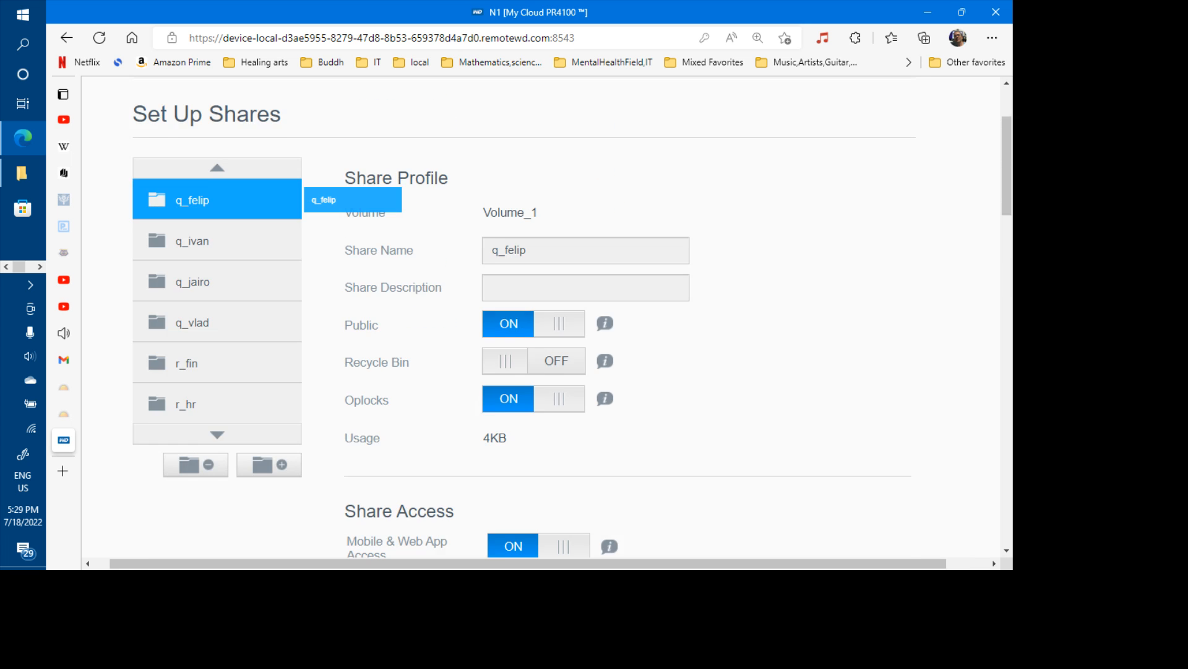
- Open the q_carlo share and examine the access levels in its user list
{"action": "left_click", "coordinate": [216, 156]}
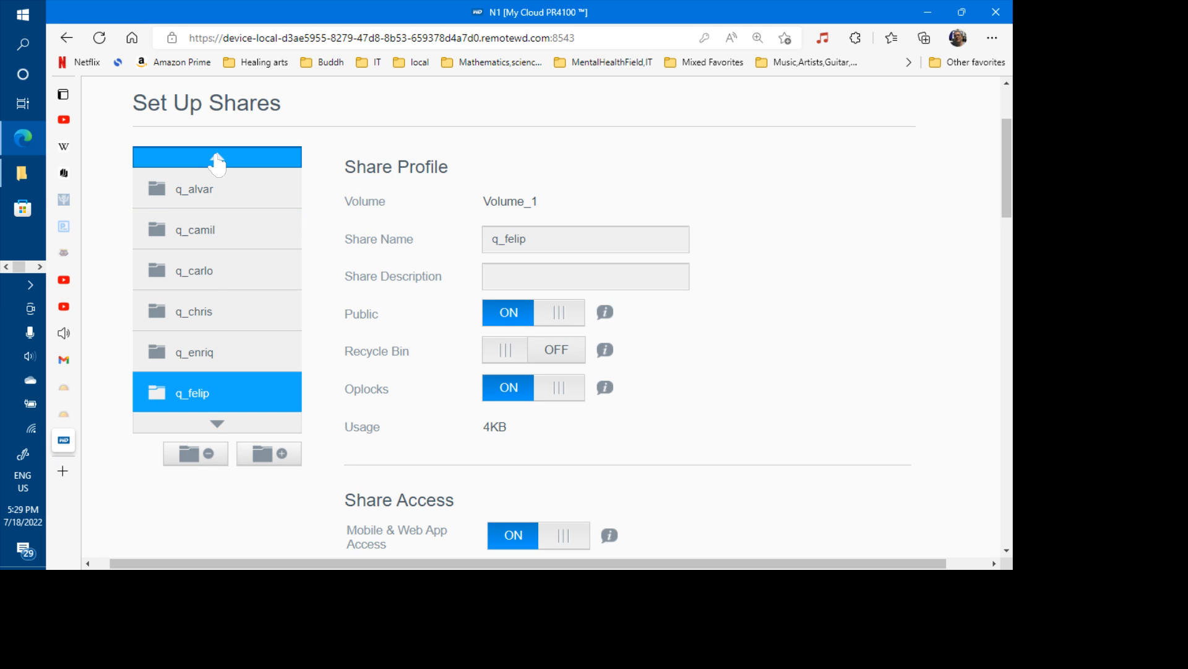
{"action": "left_click", "coordinate": [204, 273]}
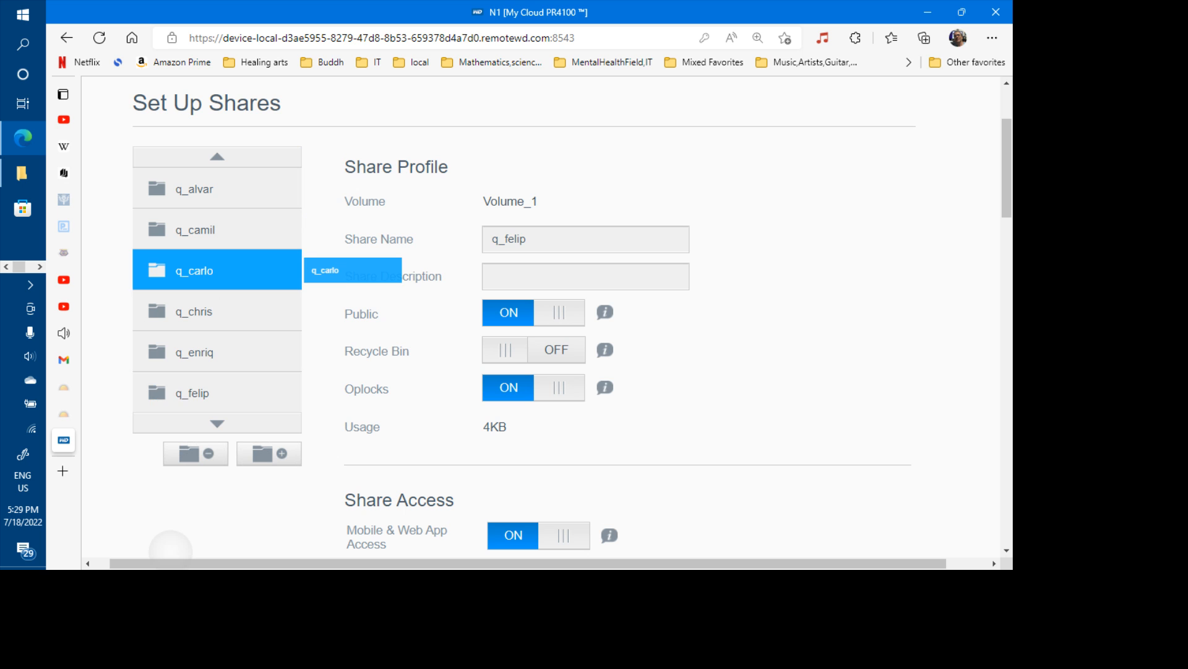
{"action": "scroll", "coordinate": [217, 273], "scroll_direction": "down", "scroll_amount": 5}
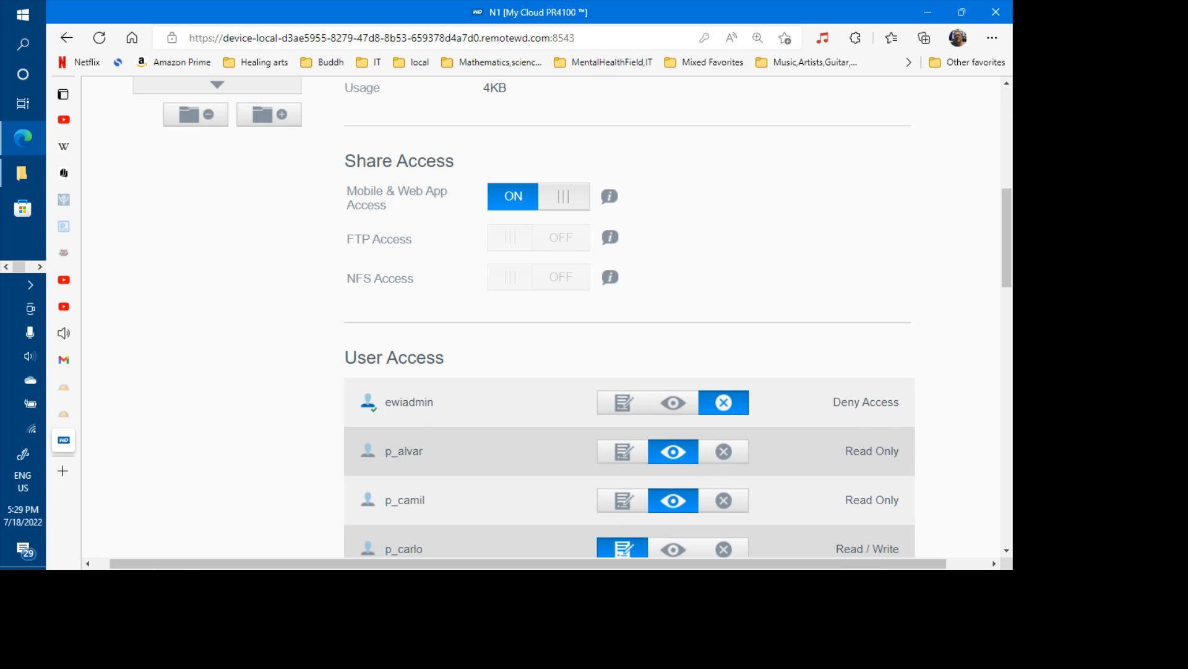
{"action": "scroll", "coordinate": [678, 316], "scroll_direction": "down", "scroll_amount": 11}
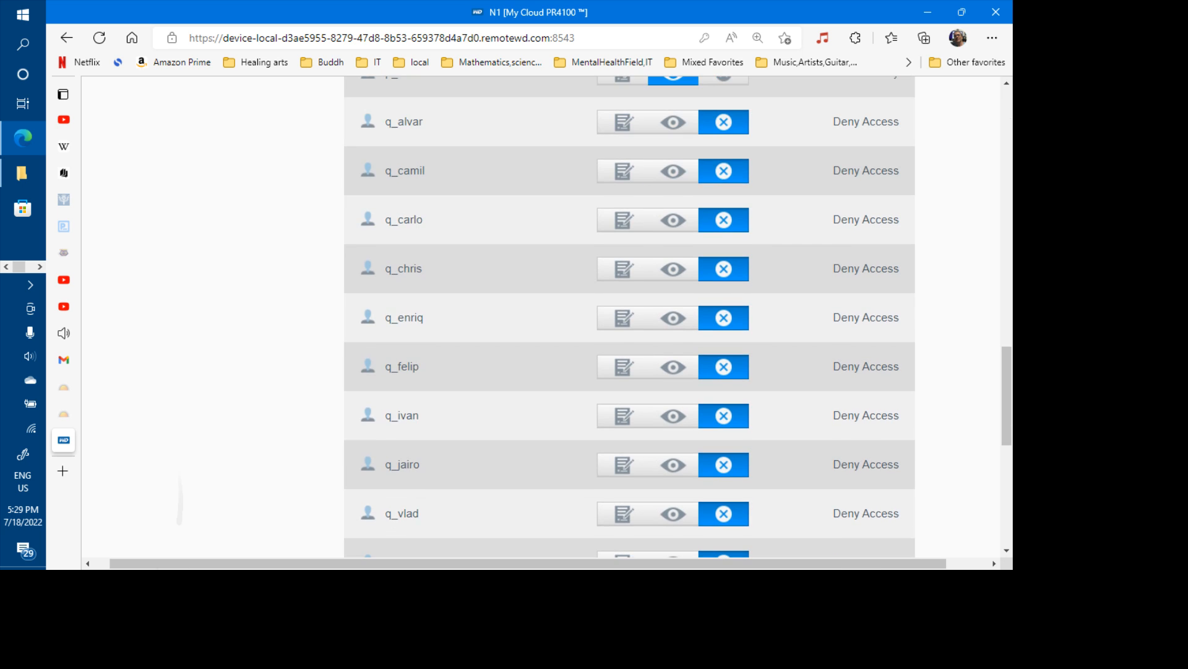
{"action": "scroll", "coordinate": [630, 316], "scroll_direction": "up", "scroll_amount": 3}
{"action": "scroll", "coordinate": [629, 316], "scroll_direction": "up", "scroll_amount": 6}
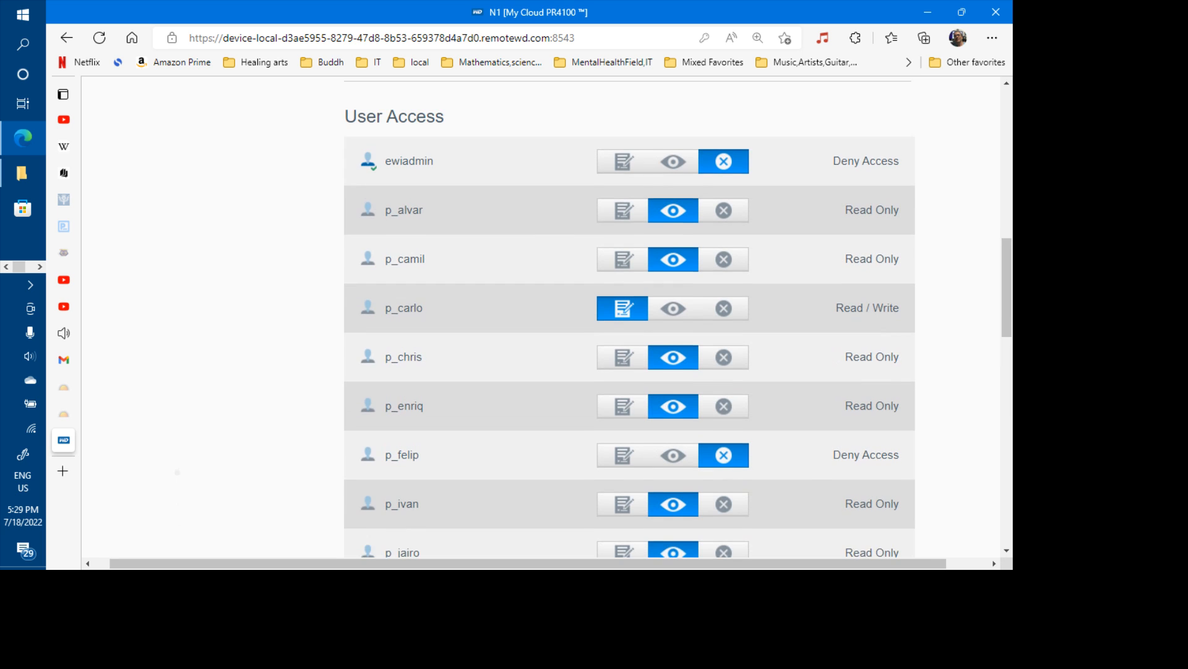
- Give user p_felip Read Only access to the q_carlo share
{"action": "scroll", "coordinate": [630, 316], "scroll_direction": "down", "scroll_amount": 1}
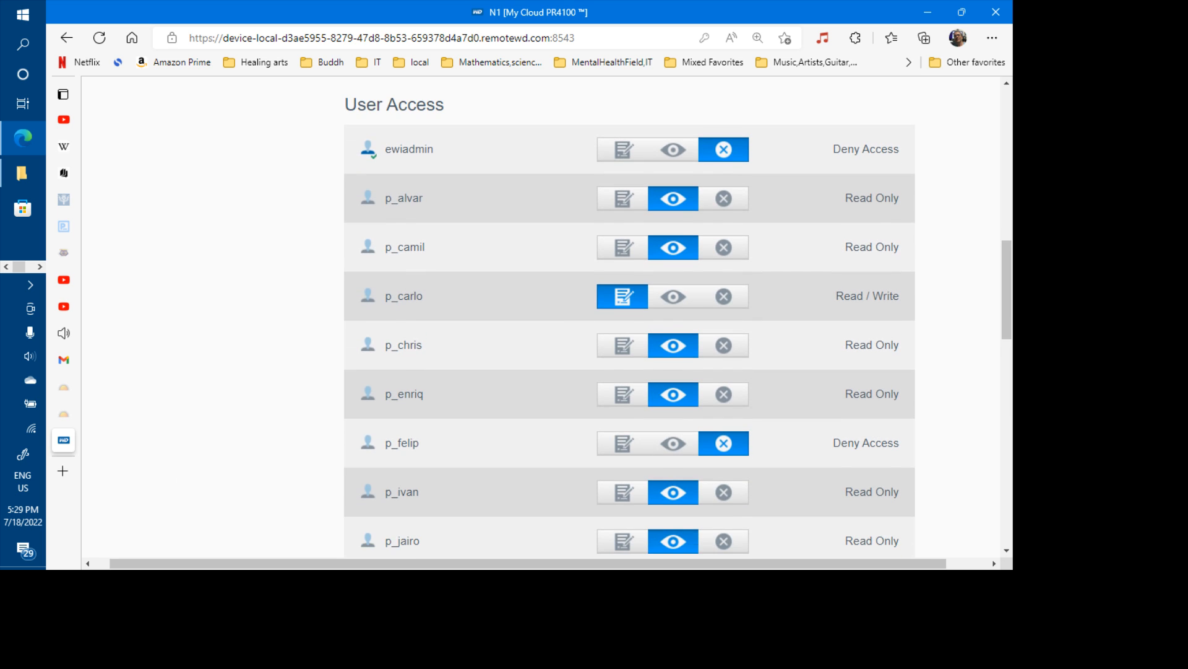
{"action": "scroll", "coordinate": [629, 316], "scroll_direction": "down", "scroll_amount": 3}
{"action": "scroll", "coordinate": [630, 315], "scroll_direction": "down", "scroll_amount": 2}
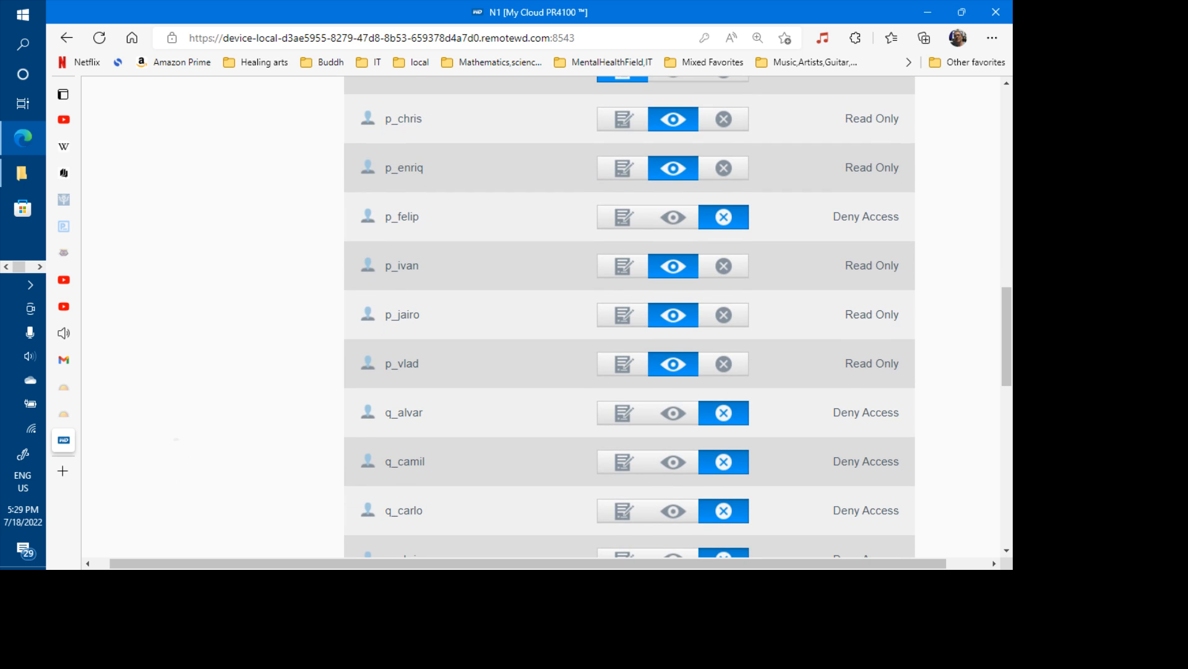
{"action": "scroll", "coordinate": [629, 316], "scroll_direction": "up", "scroll_amount": 1}
{"action": "scroll", "coordinate": [629, 316], "scroll_direction": "up", "scroll_amount": 1}
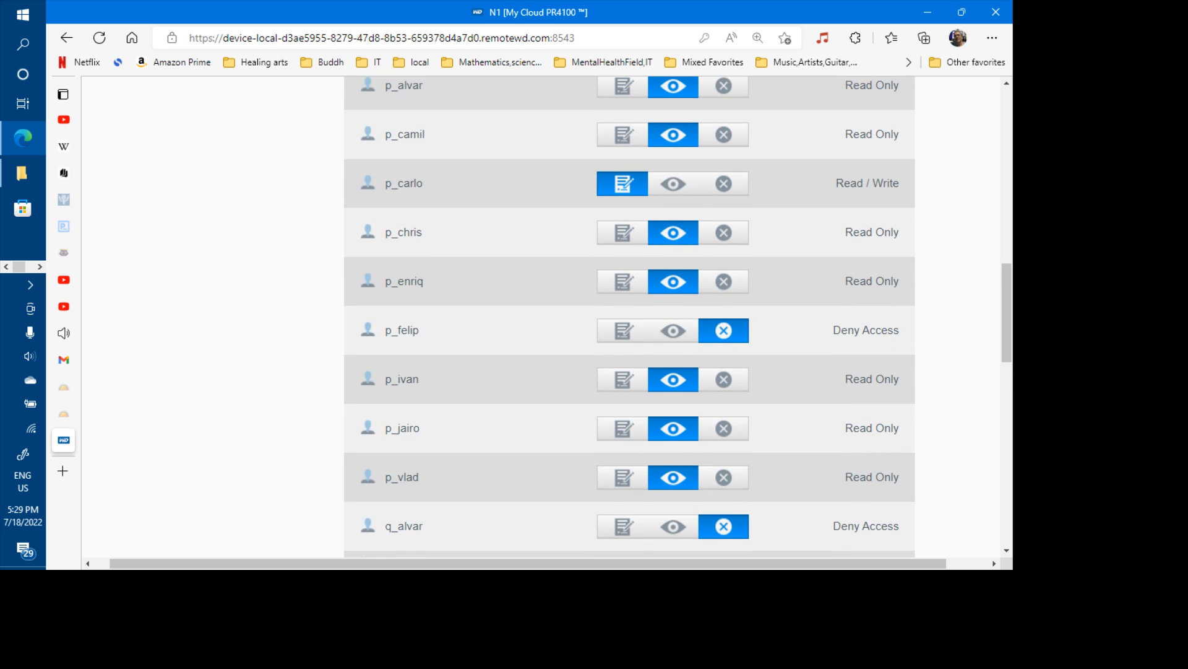
{"action": "scroll", "coordinate": [630, 316], "scroll_direction": "up", "scroll_amount": 1}
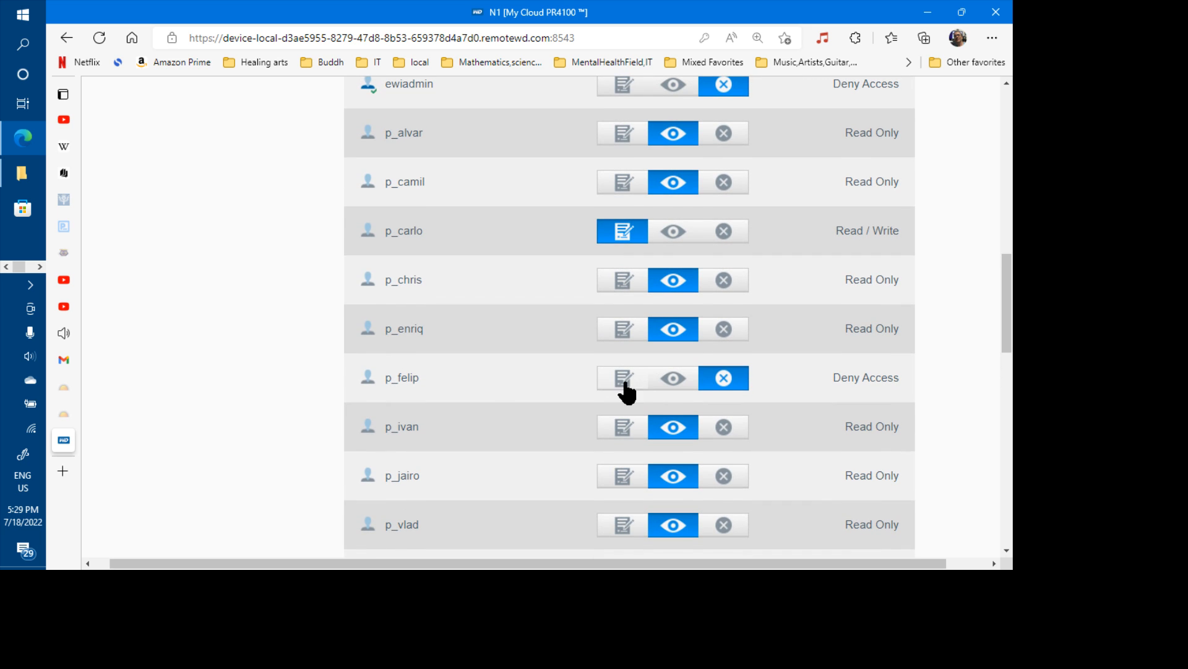
{"action": "left_click", "coordinate": [672, 379]}
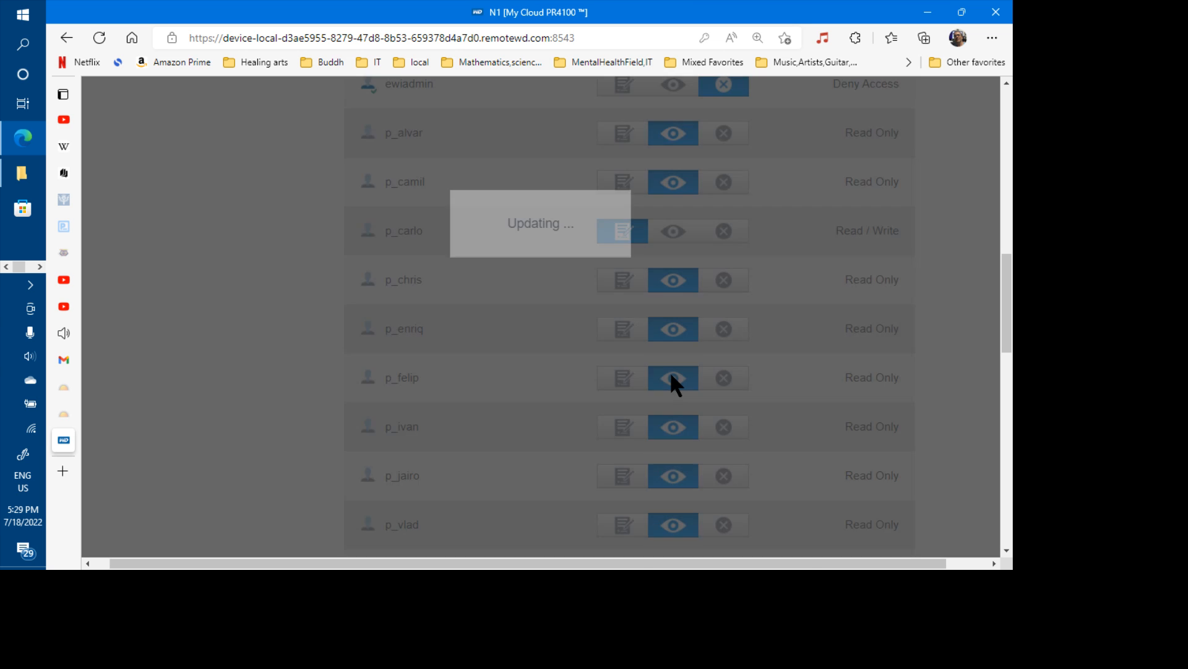
{"action": "scroll", "coordinate": [672, 385], "scroll_direction": "down", "scroll_amount": 2}
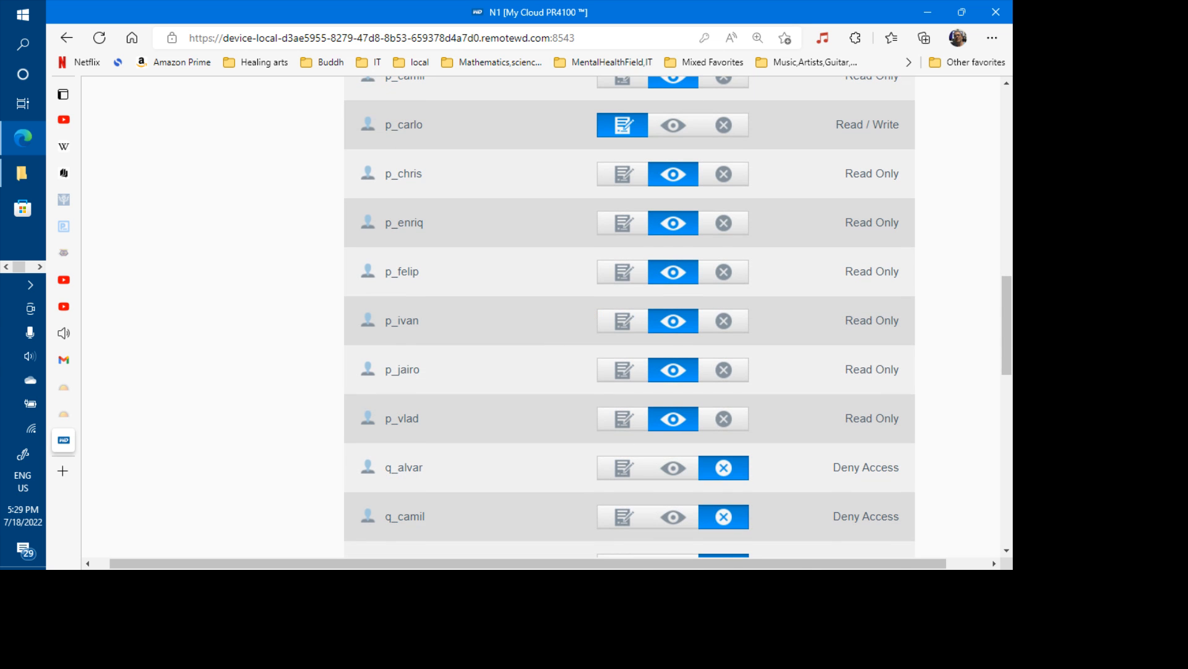
{"action": "scroll", "coordinate": [672, 371], "scroll_direction": "up", "scroll_amount": 3}
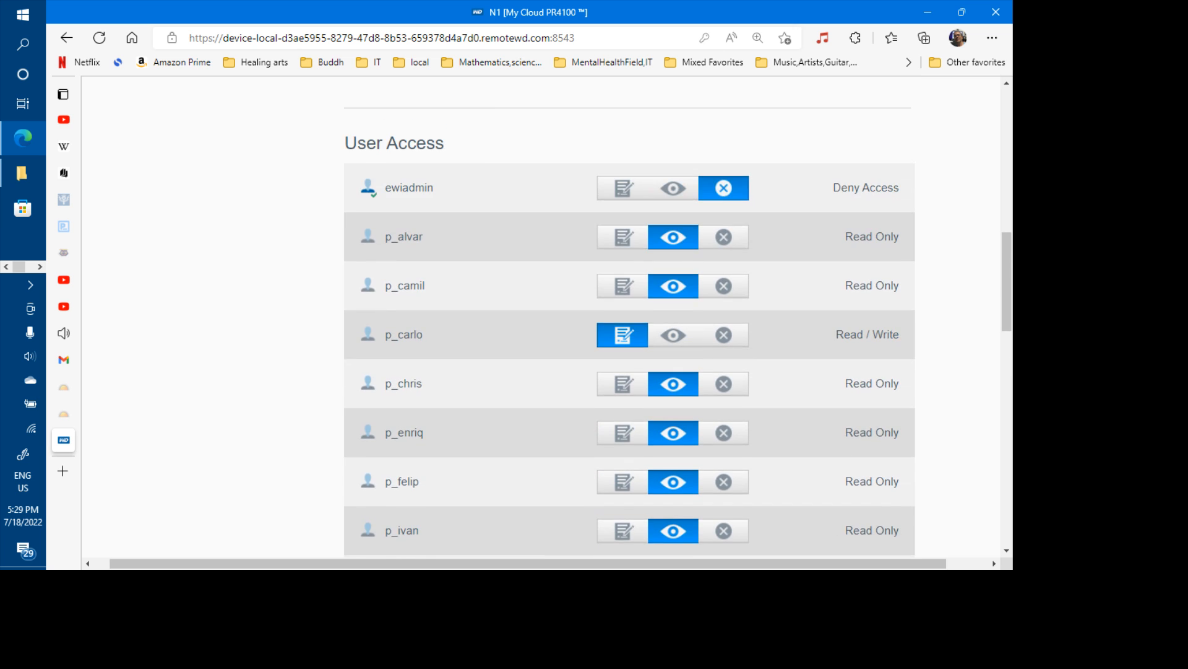
- Open the q_alvar share and set user p_felip's access to Read Only
{"action": "scroll", "coordinate": [628, 316], "scroll_direction": "up", "scroll_amount": 6}
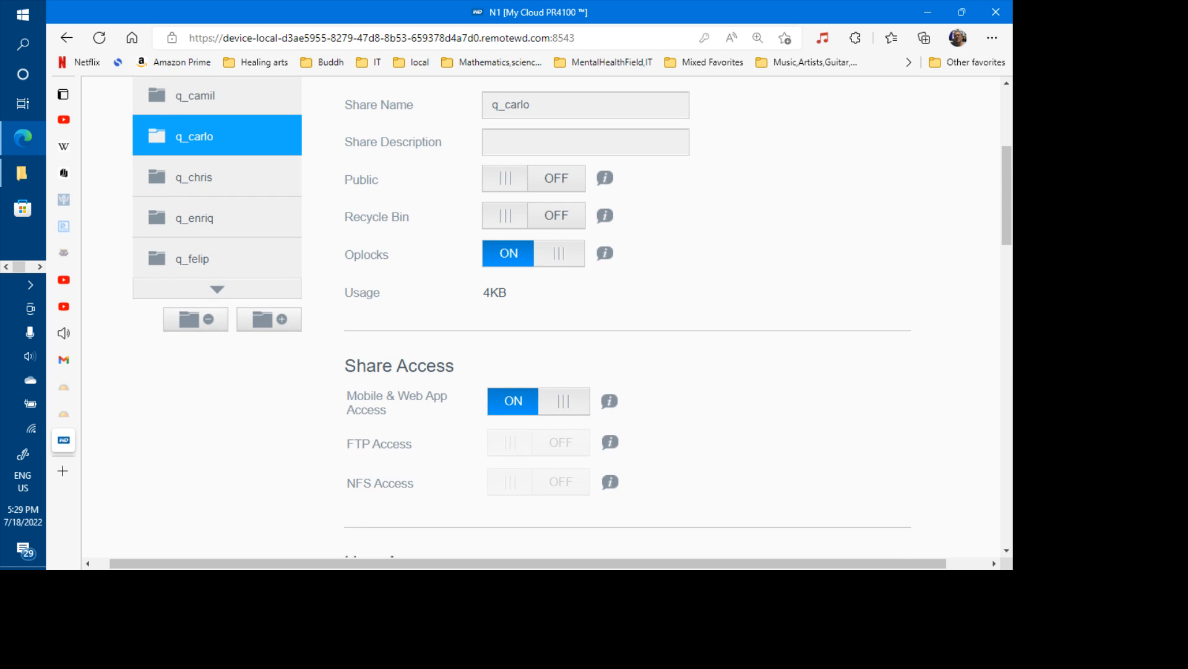
{"action": "scroll", "coordinate": [203, 129], "scroll_direction": "up", "scroll_amount": 1}
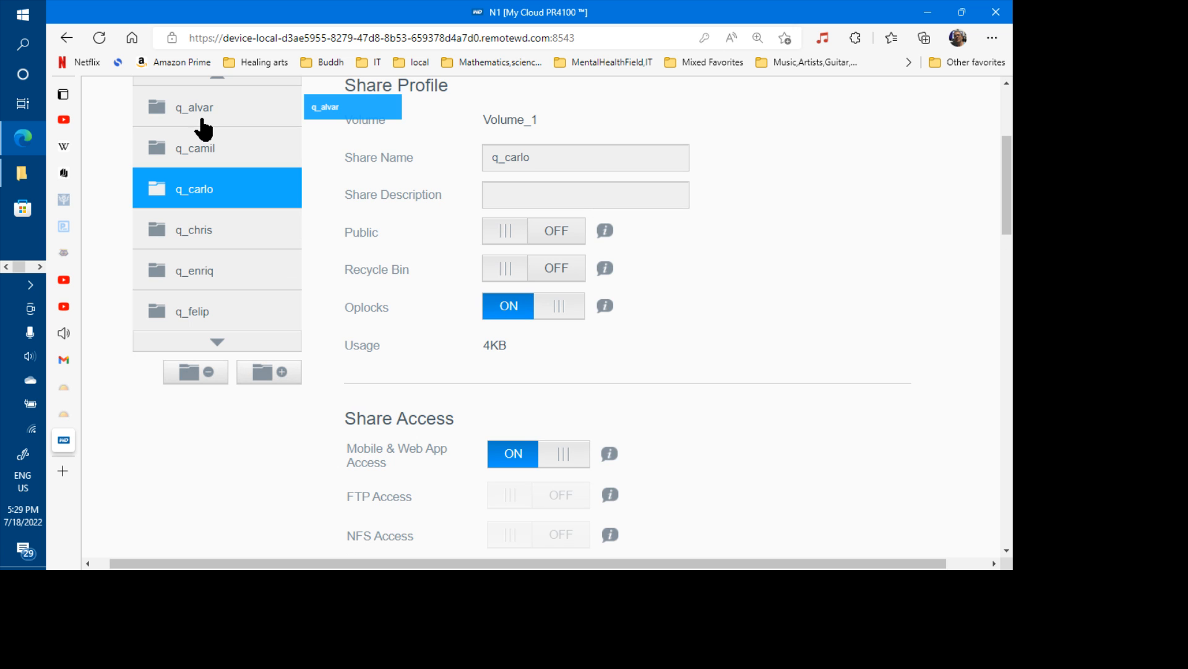
{"action": "left_click", "coordinate": [203, 128]}
{"action": "scroll", "coordinate": [577, 274], "scroll_direction": "down", "scroll_amount": 10}
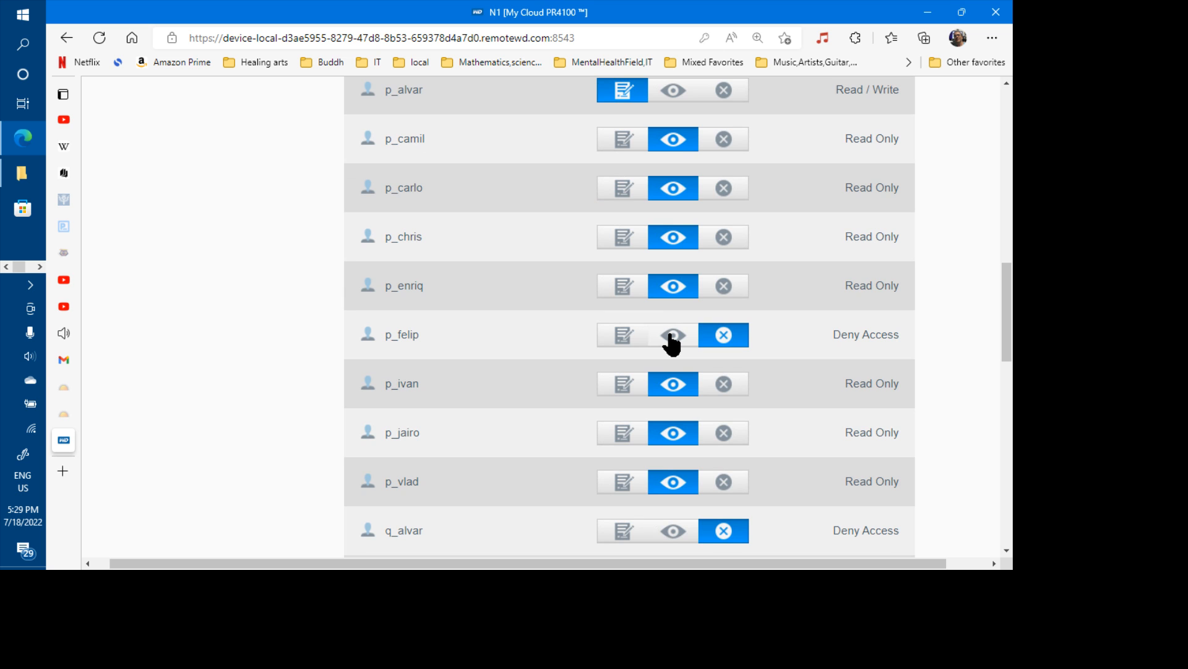
{"action": "scroll", "coordinate": [656, 347], "scroll_direction": "up", "scroll_amount": 2}
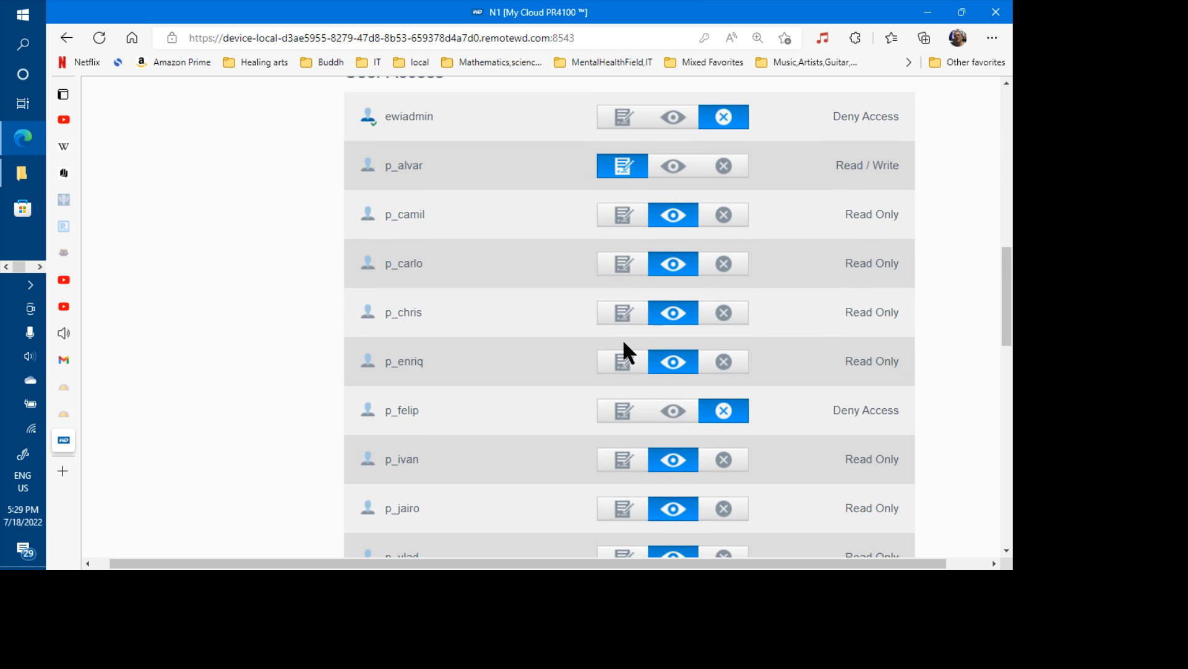
{"action": "scroll", "coordinate": [600, 348], "scroll_direction": "up", "scroll_amount": 6}
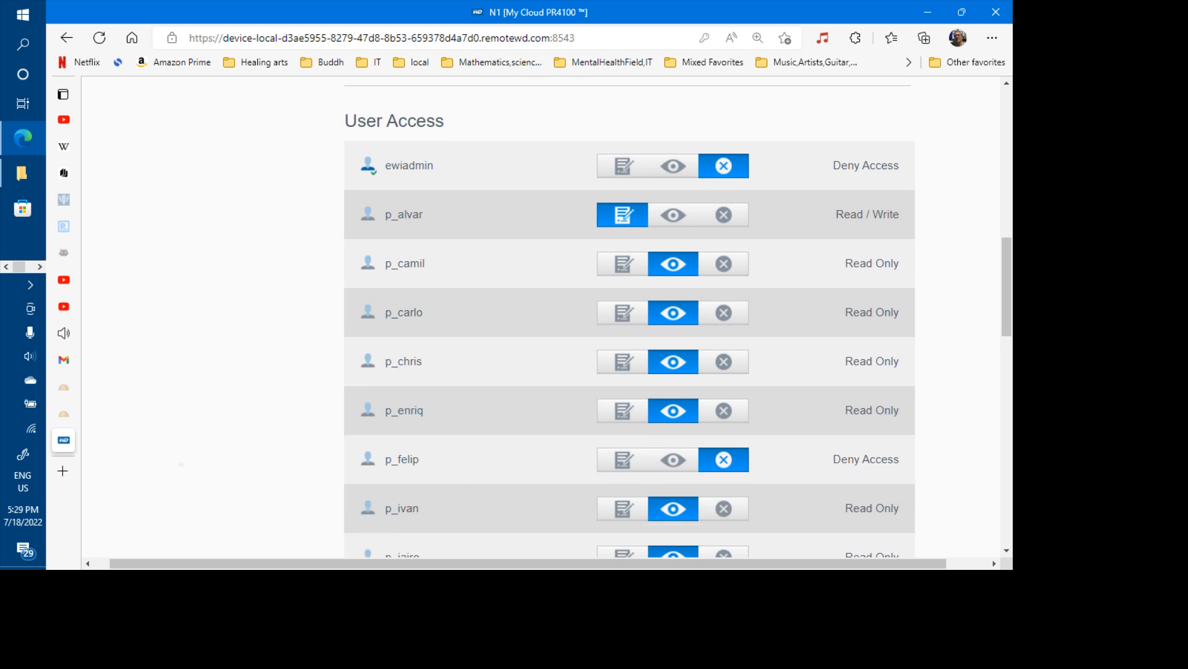
{"action": "scroll", "coordinate": [599, 348], "scroll_direction": "up", "scroll_amount": 5}
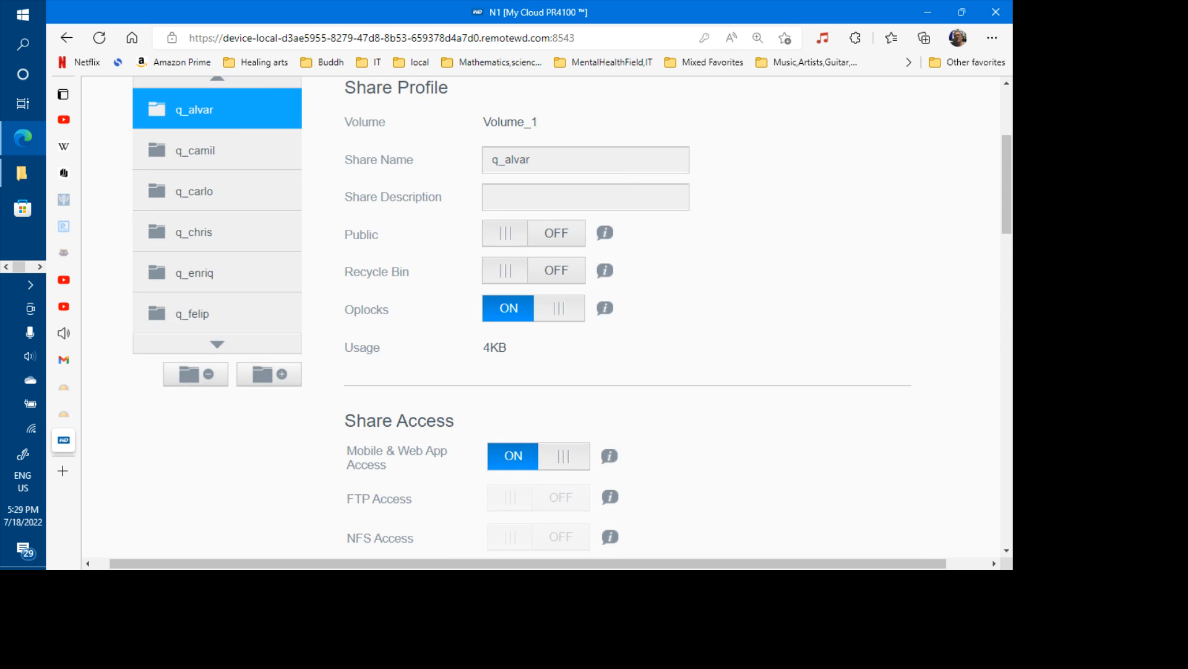
{"action": "scroll", "coordinate": [586, 369], "scroll_direction": "down", "scroll_amount": 10}
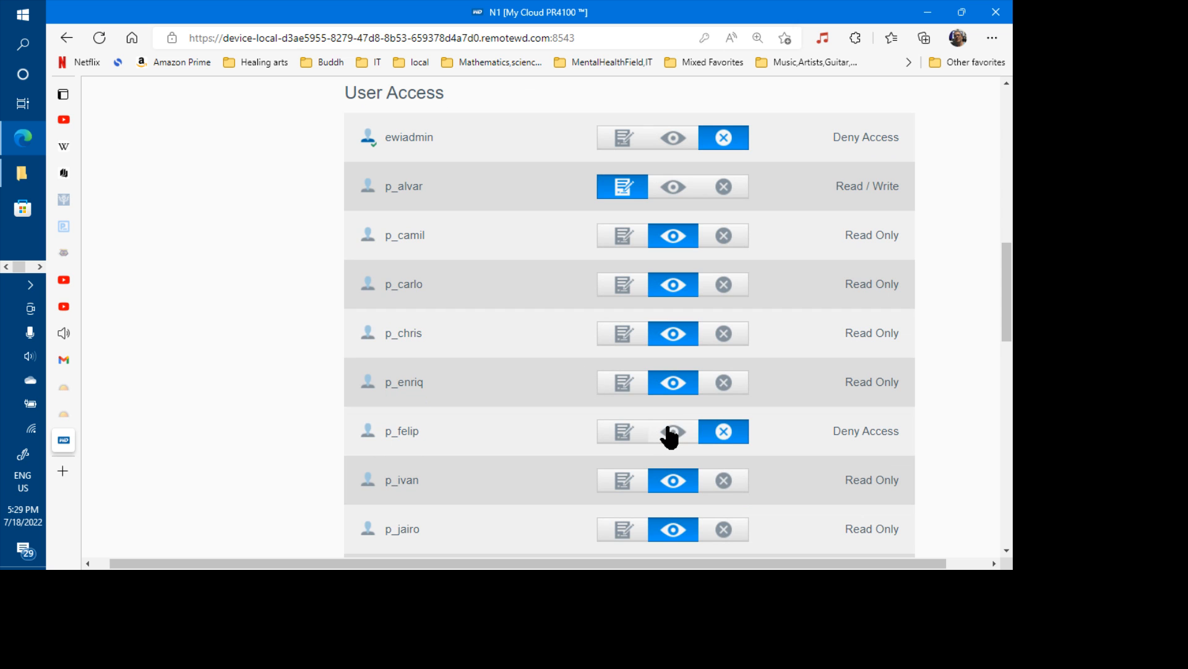
{"action": "left_click", "coordinate": [668, 433]}
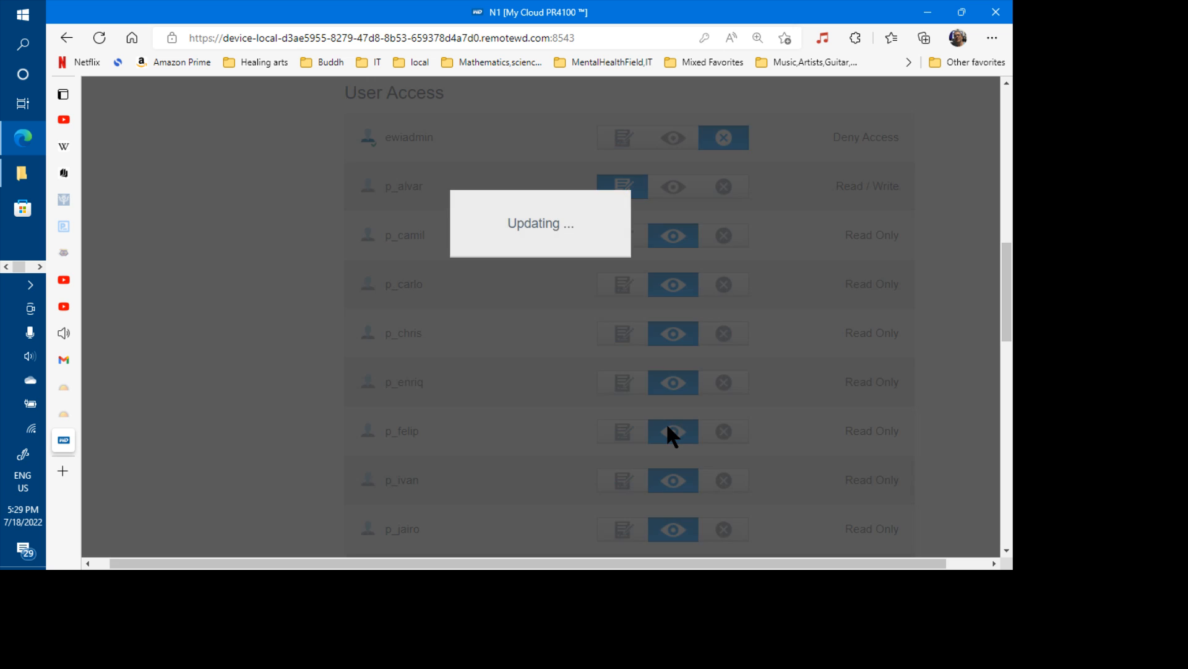
{"action": "scroll", "coordinate": [669, 434], "scroll_direction": "down", "scroll_amount": 3}
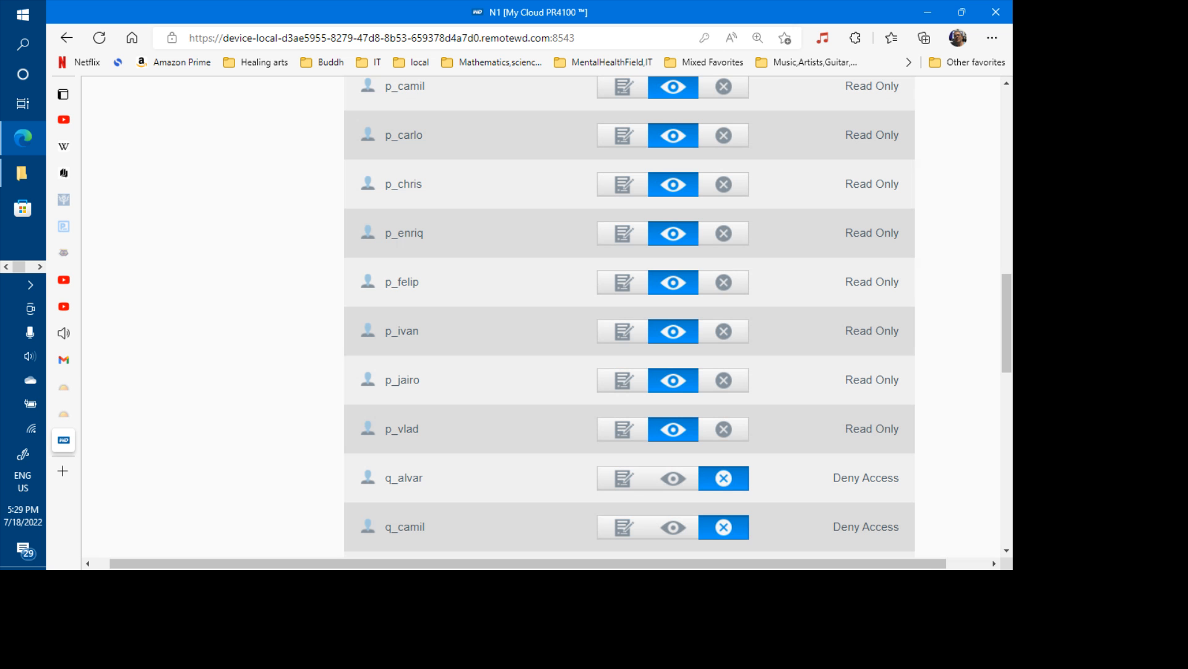
- Open the q_camil share and set user p_felip's access to Read Only
{"action": "scroll", "coordinate": [526, 340], "scroll_direction": "up", "scroll_amount": 12}
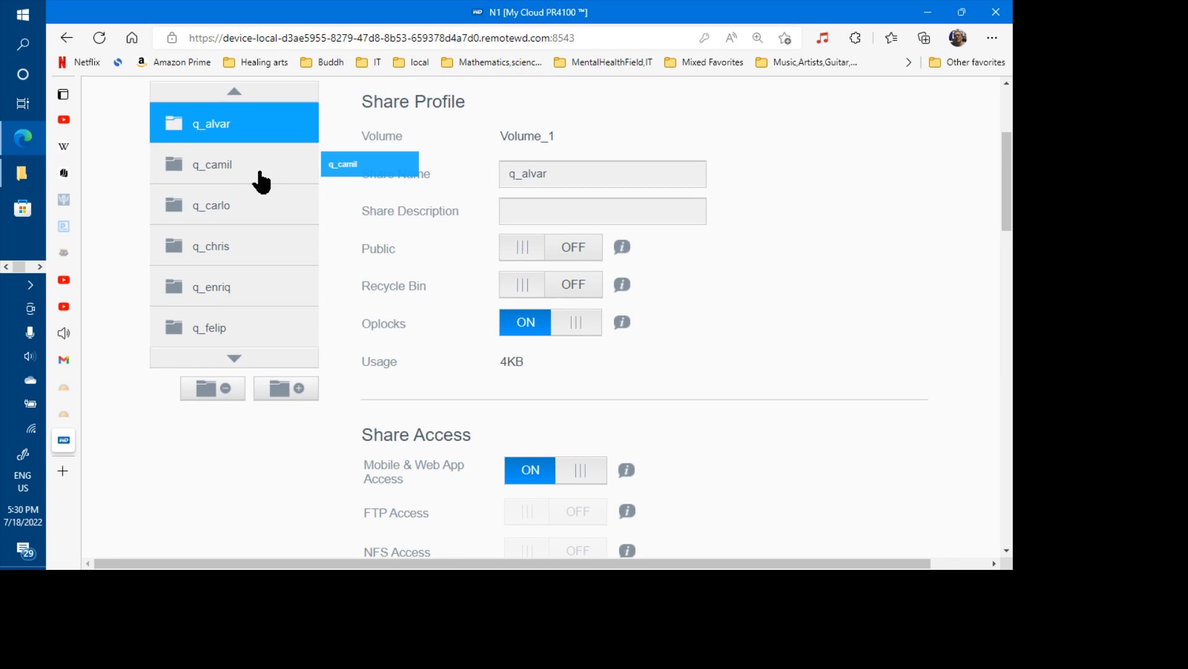
{"action": "left_click", "coordinate": [262, 182]}
{"action": "scroll", "coordinate": [261, 182], "scroll_direction": "down", "scroll_amount": 10}
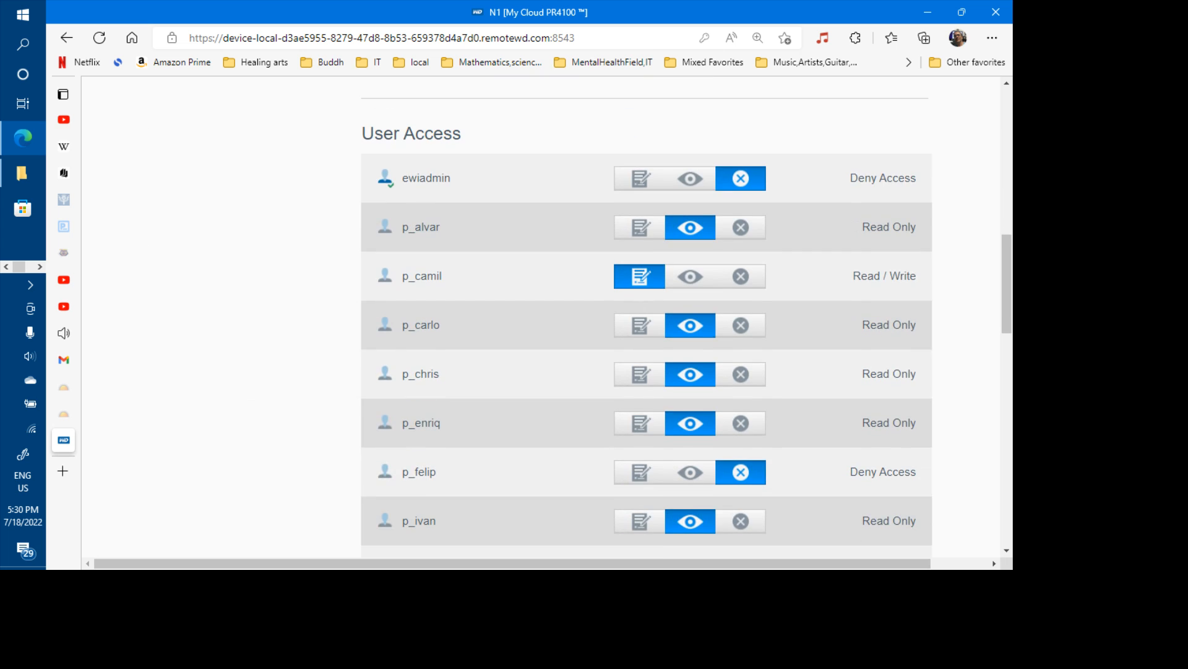
{"action": "scroll", "coordinate": [647, 320], "scroll_direction": "down", "scroll_amount": 1}
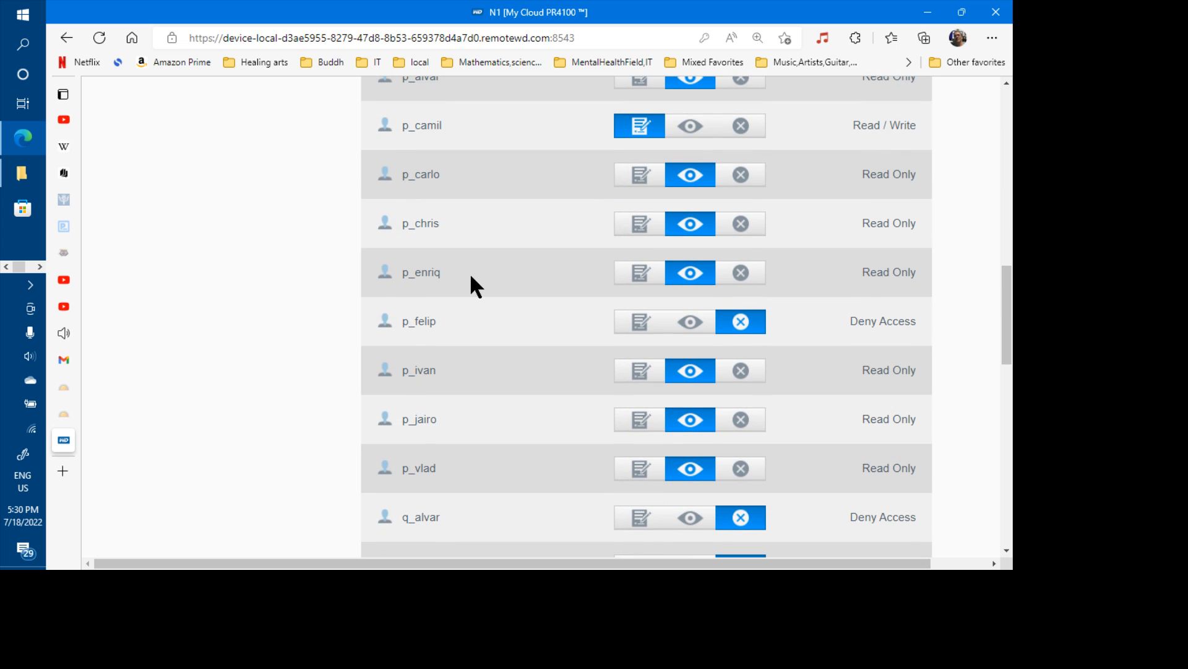
{"action": "left_click", "coordinate": [691, 327]}
{"action": "scroll", "coordinate": [693, 334], "scroll_direction": "down", "scroll_amount": 2}
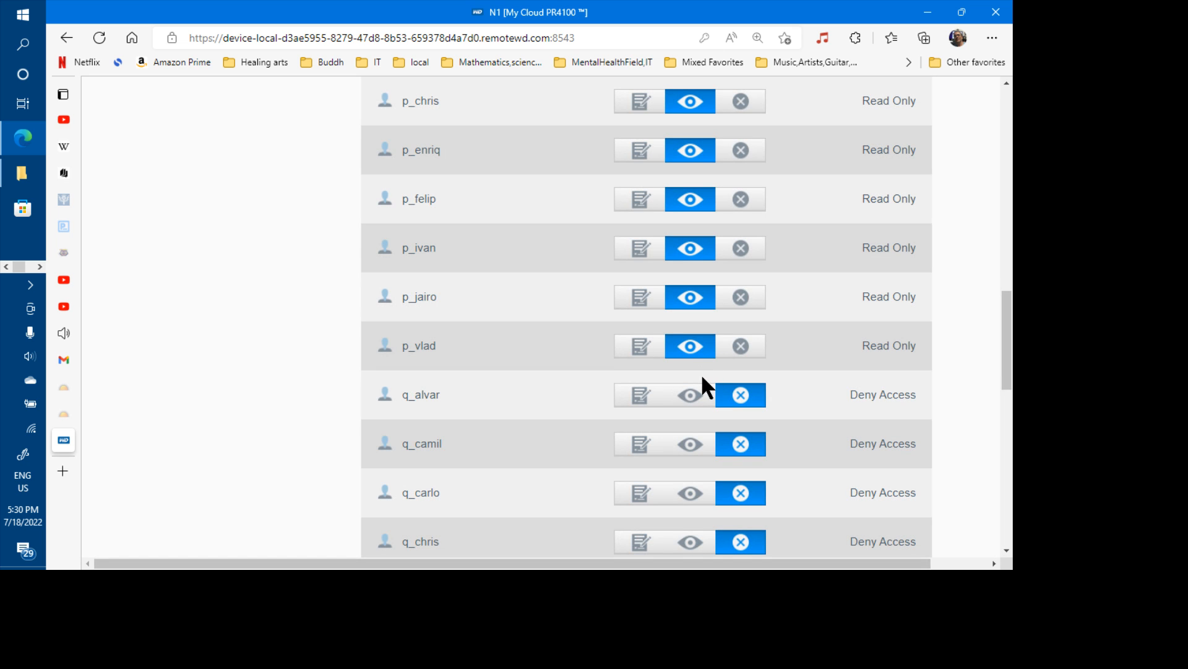
{"action": "scroll", "coordinate": [703, 385], "scroll_direction": "down", "scroll_amount": 1}
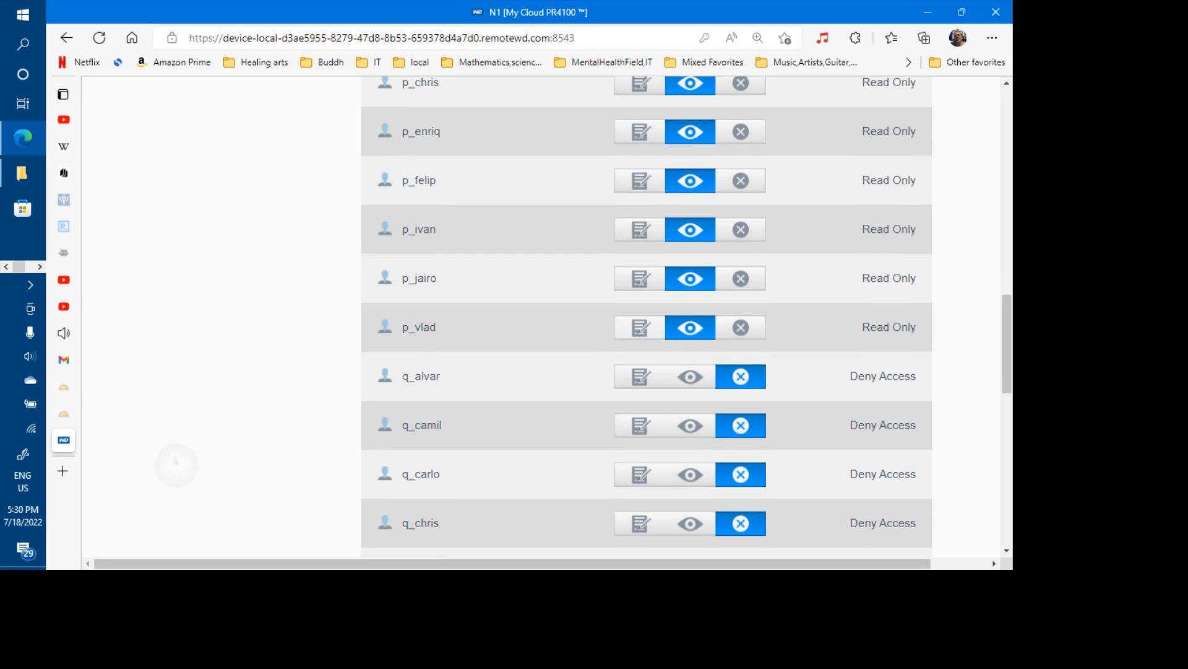
- Return to the q_carlo share and check the access levels across its full user list
{"action": "scroll", "coordinate": [165, 438], "scroll_direction": "up", "scroll_amount": 5}
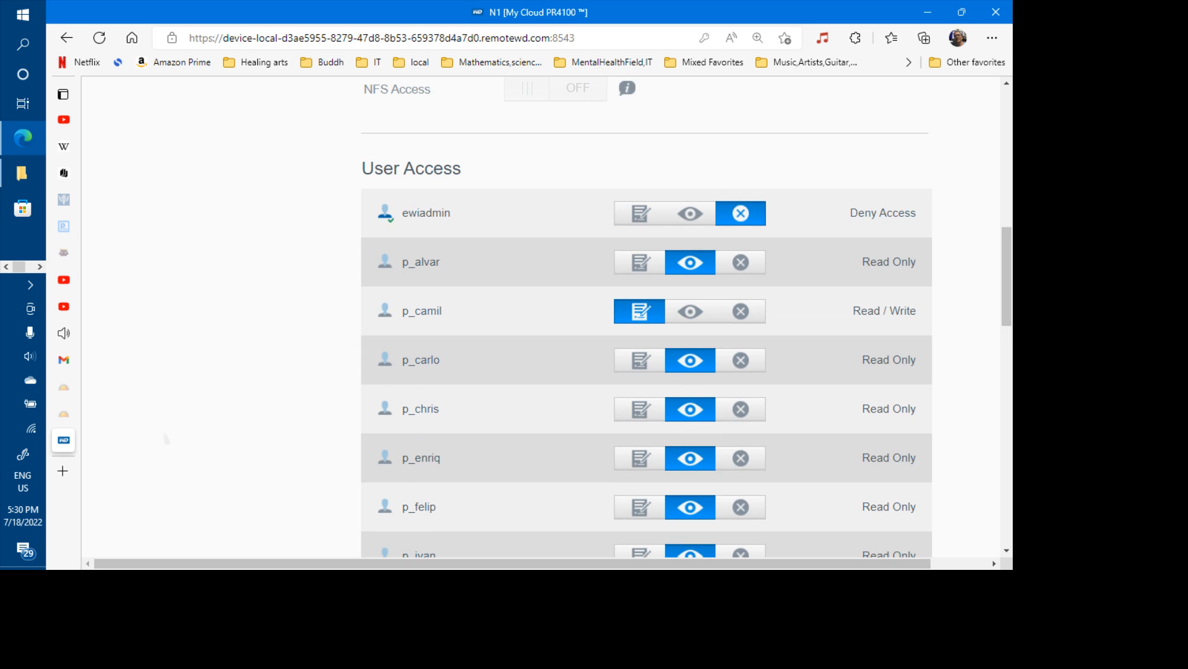
{"action": "scroll", "coordinate": [166, 438], "scroll_direction": "up", "scroll_amount": 7}
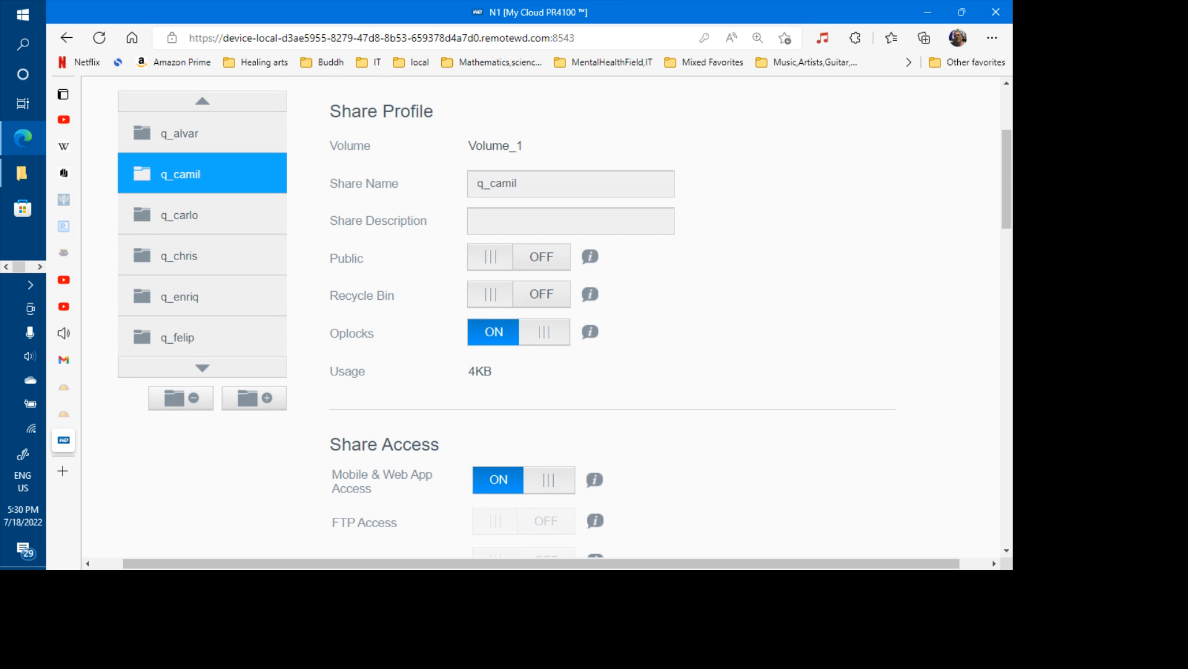
{"action": "left_click", "coordinate": [216, 222]}
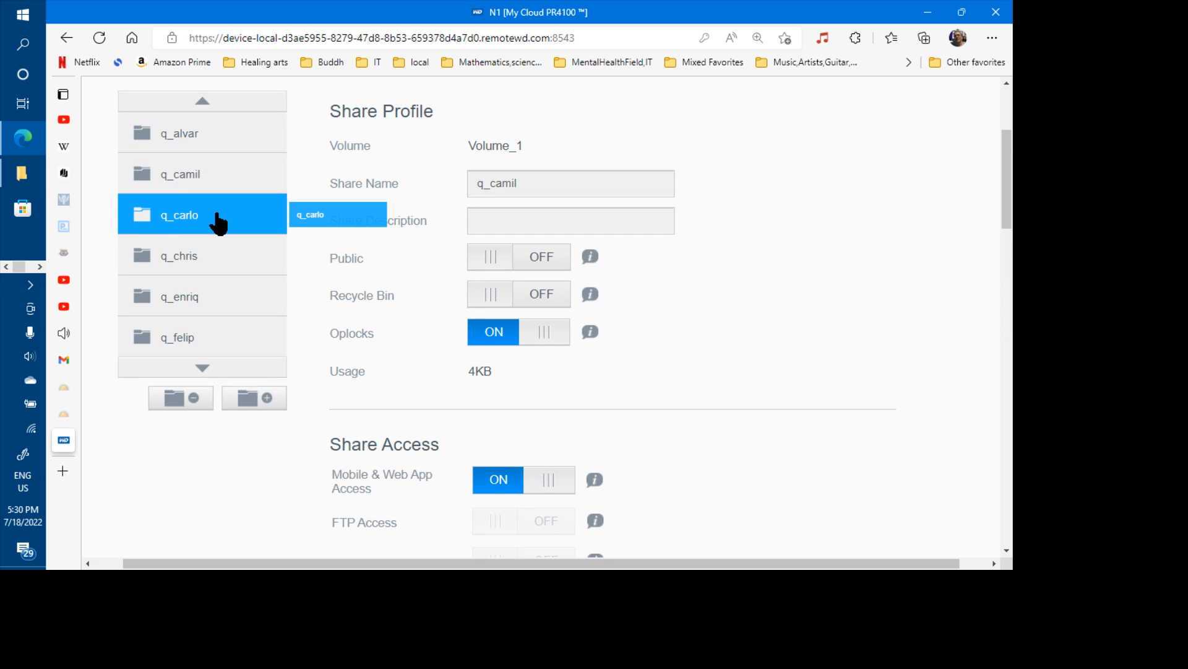
{"action": "scroll", "coordinate": [216, 221], "scroll_direction": "down", "scroll_amount": 15}
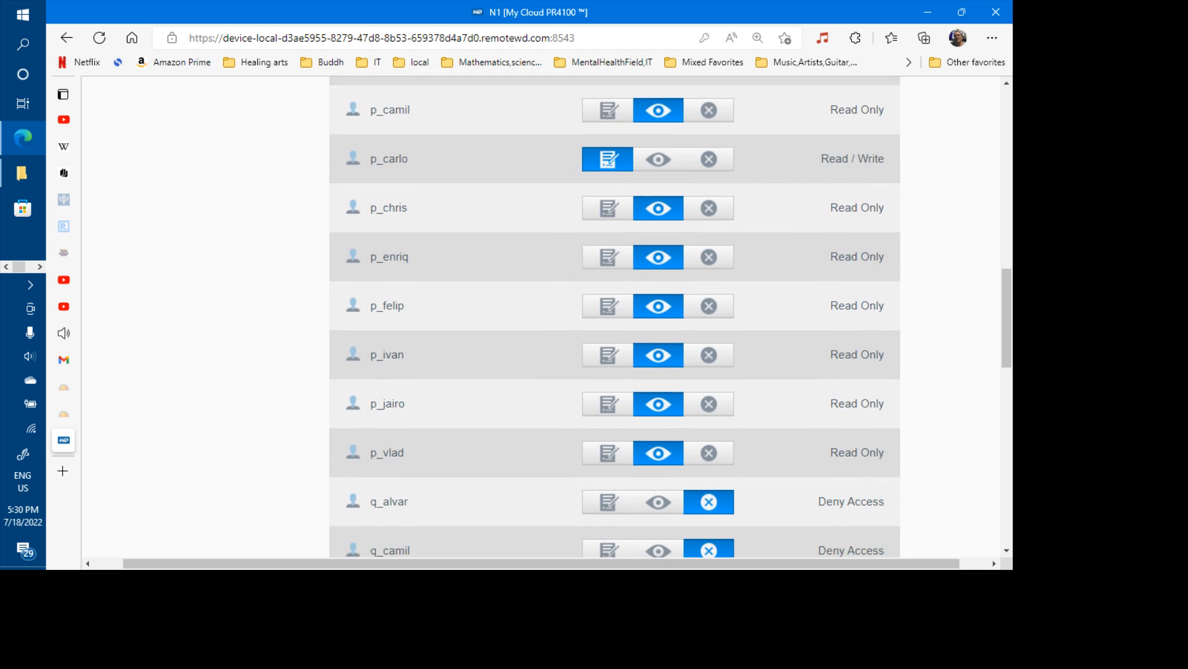
{"action": "scroll", "coordinate": [615, 316], "scroll_direction": "up", "scroll_amount": 3}
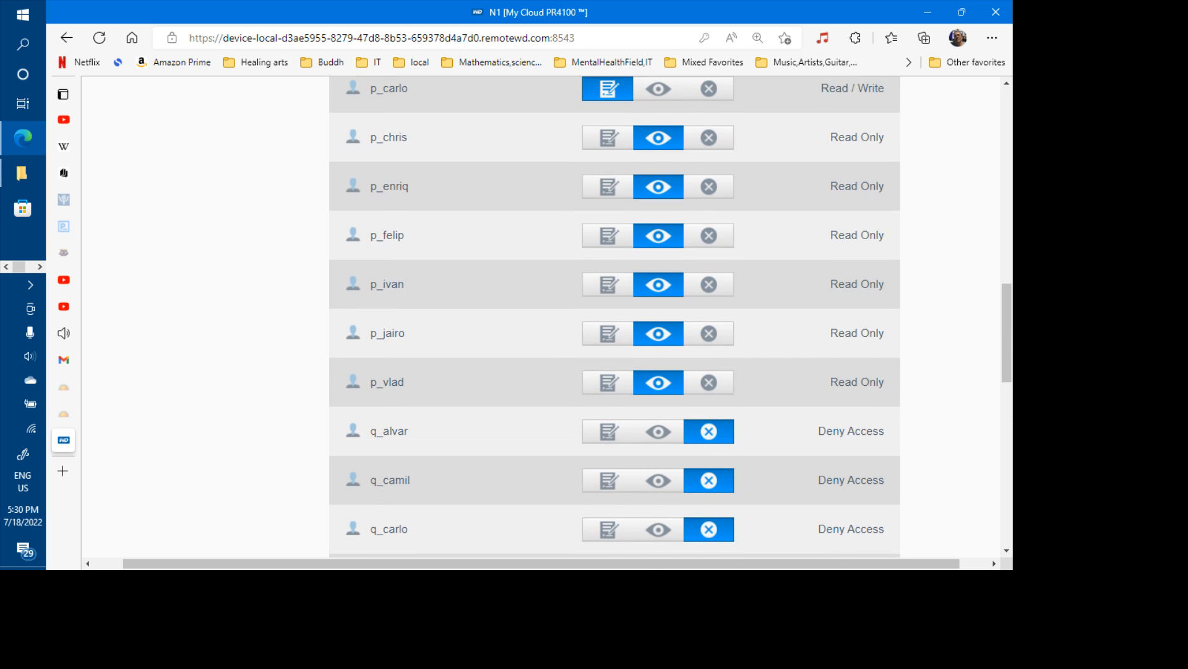
{"action": "scroll", "coordinate": [615, 317], "scroll_direction": "up", "scroll_amount": 1}
{"action": "scroll", "coordinate": [615, 316], "scroll_direction": "up", "scroll_amount": 3}
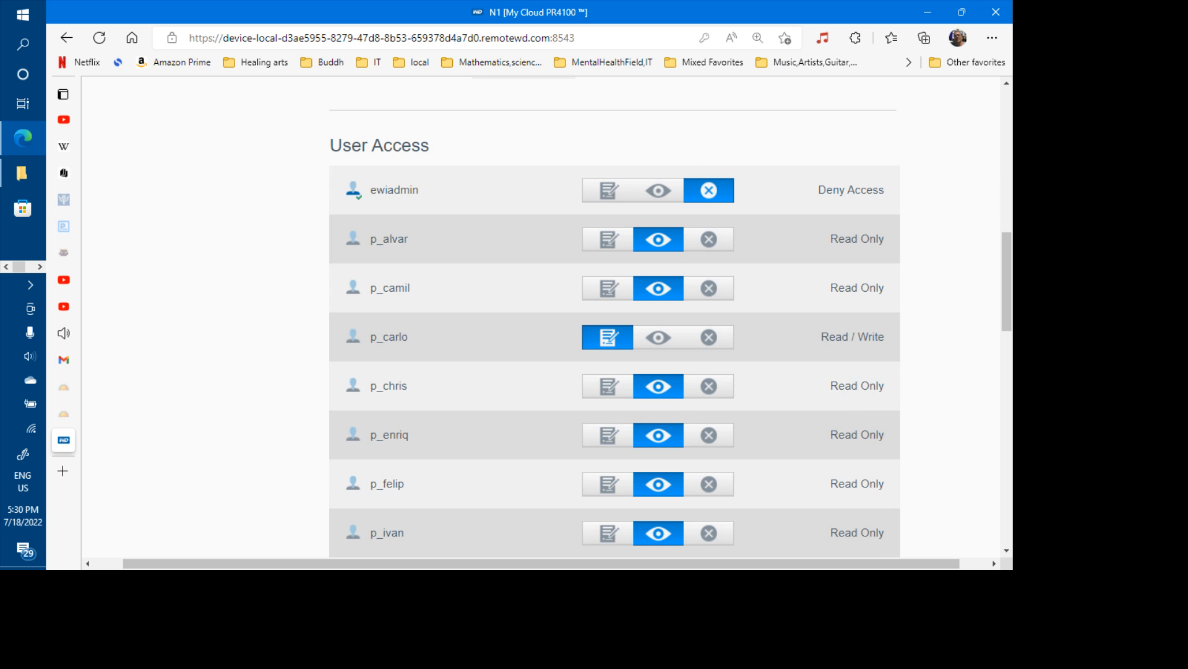
{"action": "scroll", "coordinate": [615, 316], "scroll_direction": "up", "scroll_amount": 3}
{"action": "scroll", "coordinate": [162, 421], "scroll_direction": "down", "scroll_amount": 20}
{"action": "scroll", "coordinate": [177, 486], "scroll_direction": "up", "scroll_amount": 1}
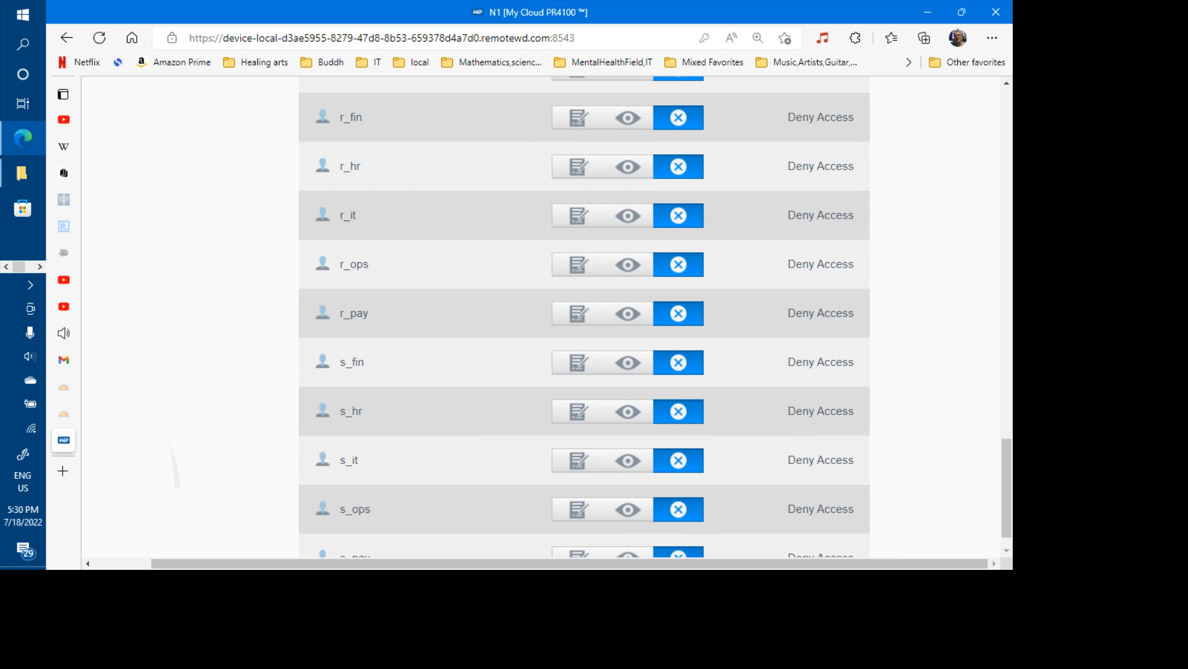
{"action": "scroll", "coordinate": [175, 464], "scroll_direction": "up", "scroll_amount": 9}
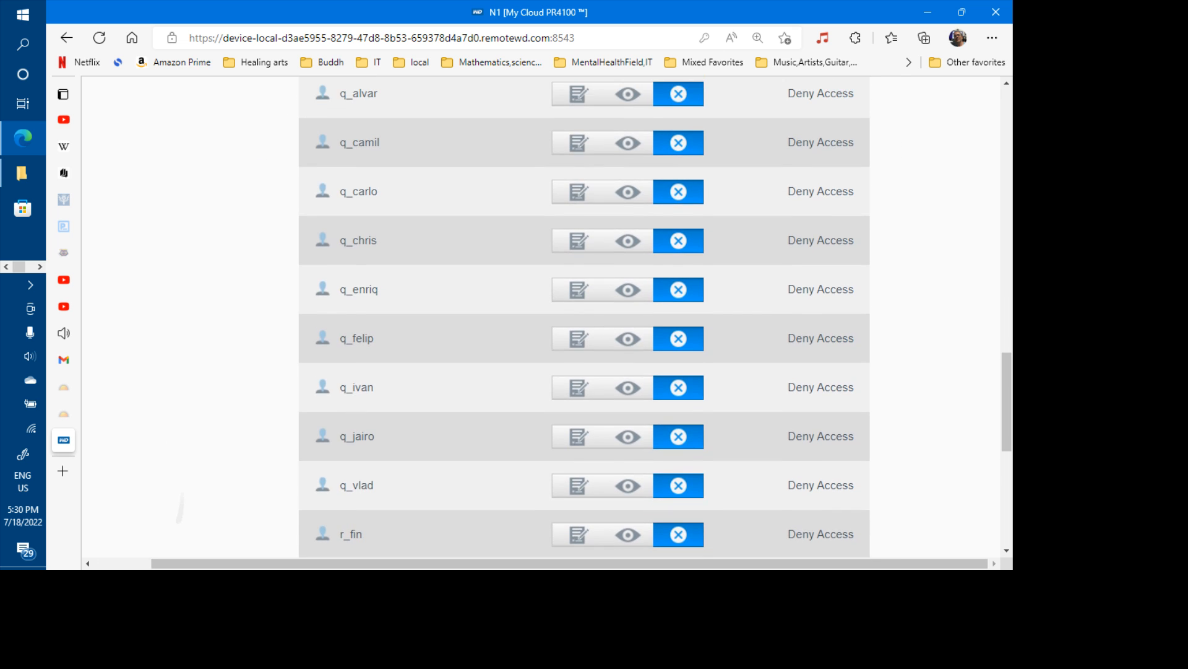
{"action": "scroll", "coordinate": [175, 443], "scroll_direction": "down", "scroll_amount": 1}
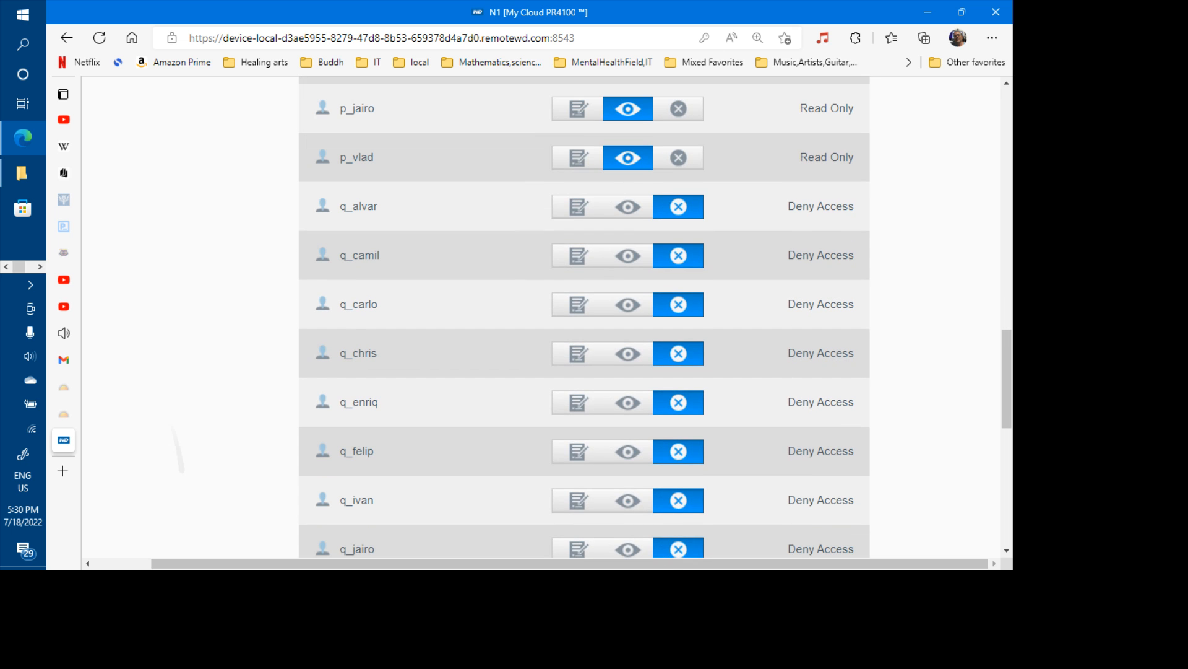
- Open the q_chris share and set user p_felip's access to Read Only
{"action": "scroll", "coordinate": [178, 458], "scroll_direction": "up", "scroll_amount": 3}
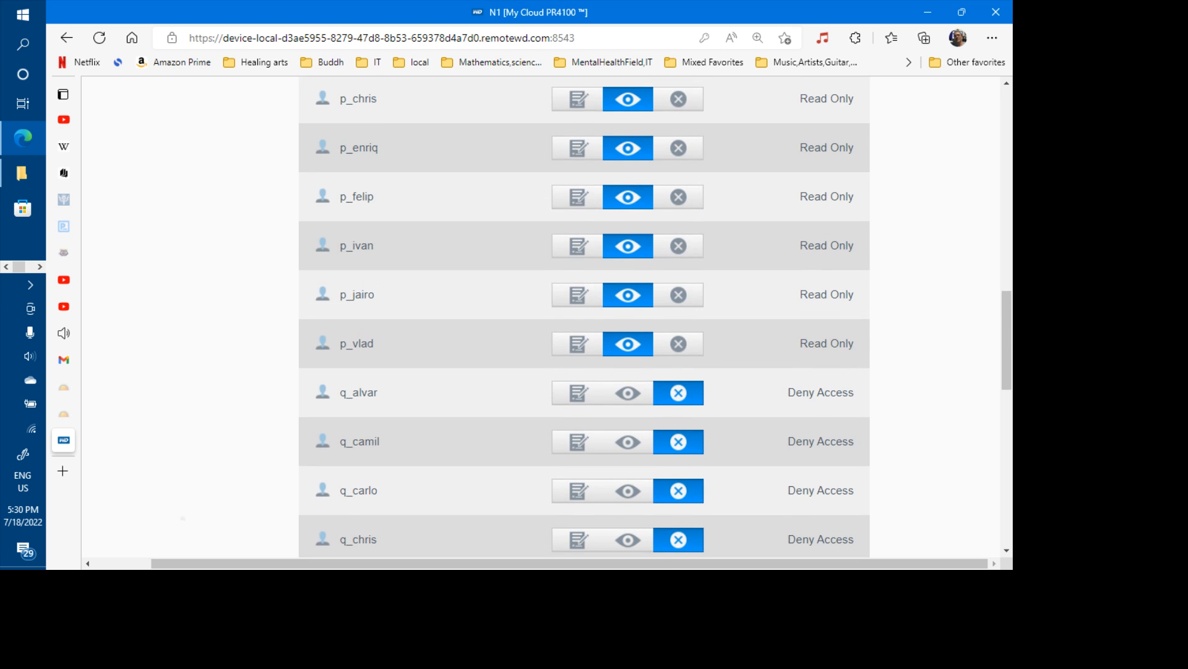
{"action": "scroll", "coordinate": [584, 316], "scroll_direction": "up", "scroll_amount": 3}
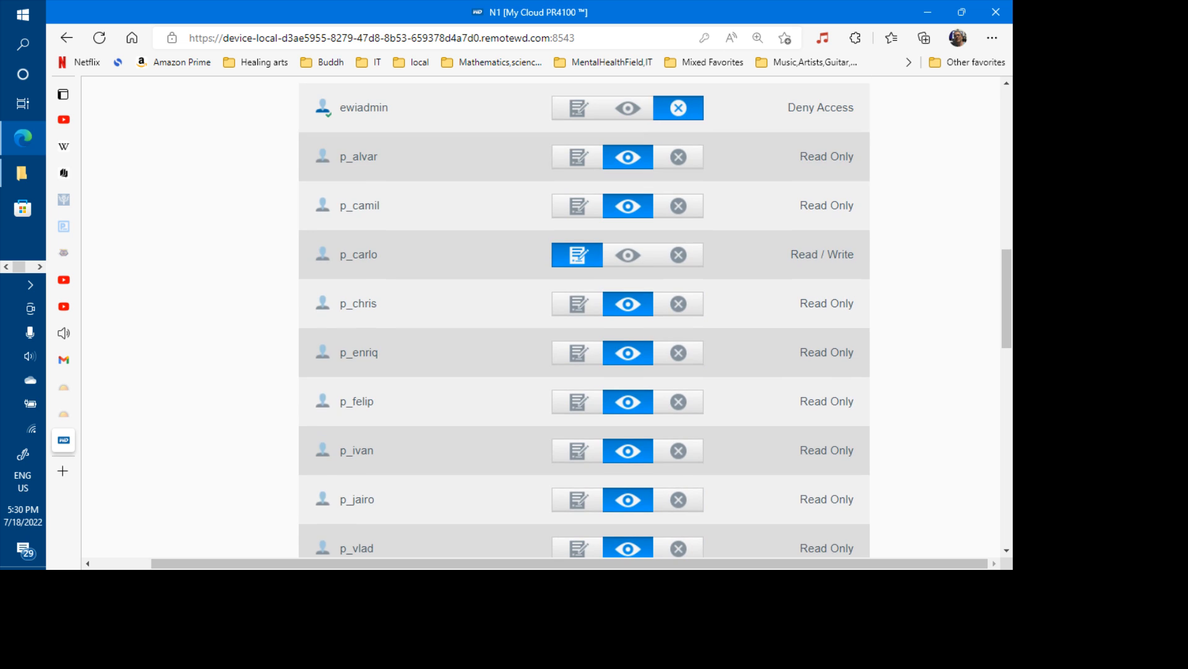
{"action": "scroll", "coordinate": [540, 316], "scroll_direction": "up", "scroll_amount": 1}
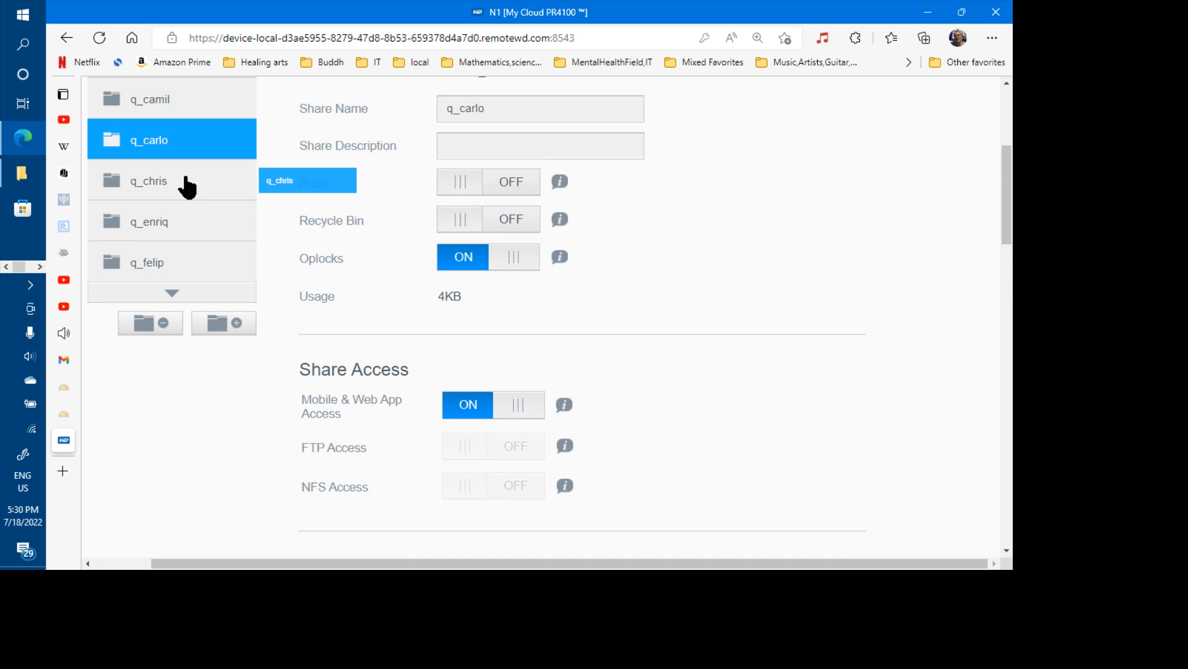
{"action": "scroll", "coordinate": [508, 384], "scroll_direction": "down", "scroll_amount": 8}
{"action": "scroll", "coordinate": [507, 384], "scroll_direction": "up", "scroll_amount": 1}
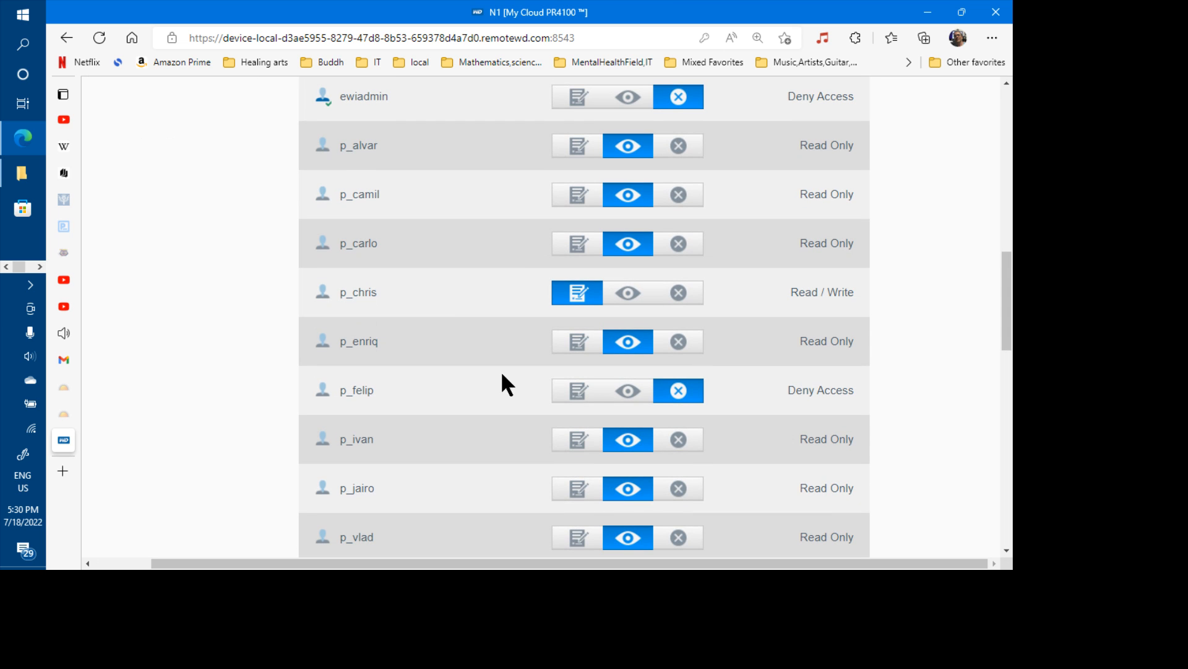
{"action": "left_click", "coordinate": [629, 390]}
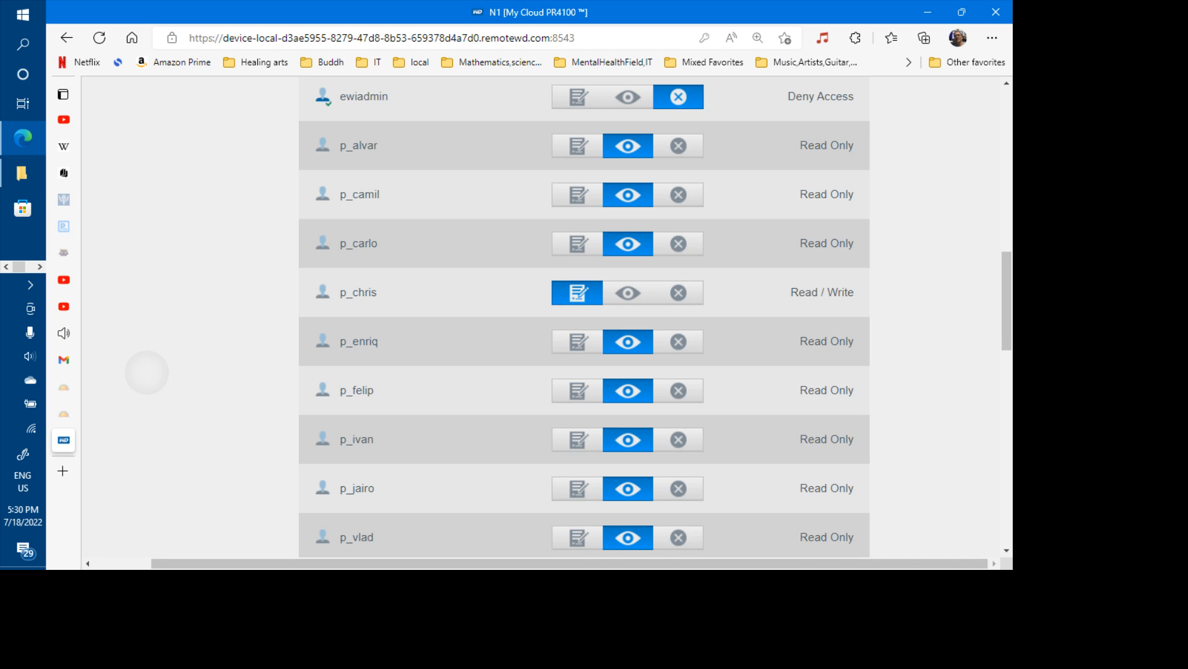
- Open the q_enriq share, set user p_felip's access to Read Only, and review the share's user list
{"action": "scroll", "coordinate": [147, 372], "scroll_direction": "up", "scroll_amount": 8}
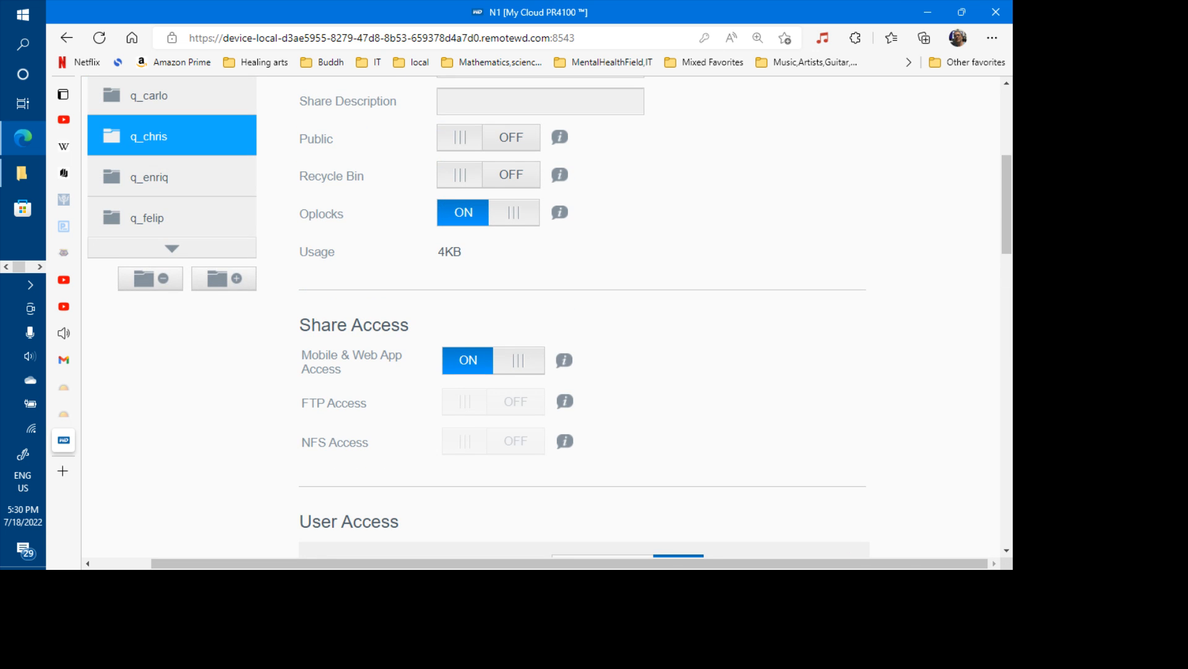
{"action": "left_click_drag", "start_coordinate": [213, 191], "coordinate": [205, 187]}
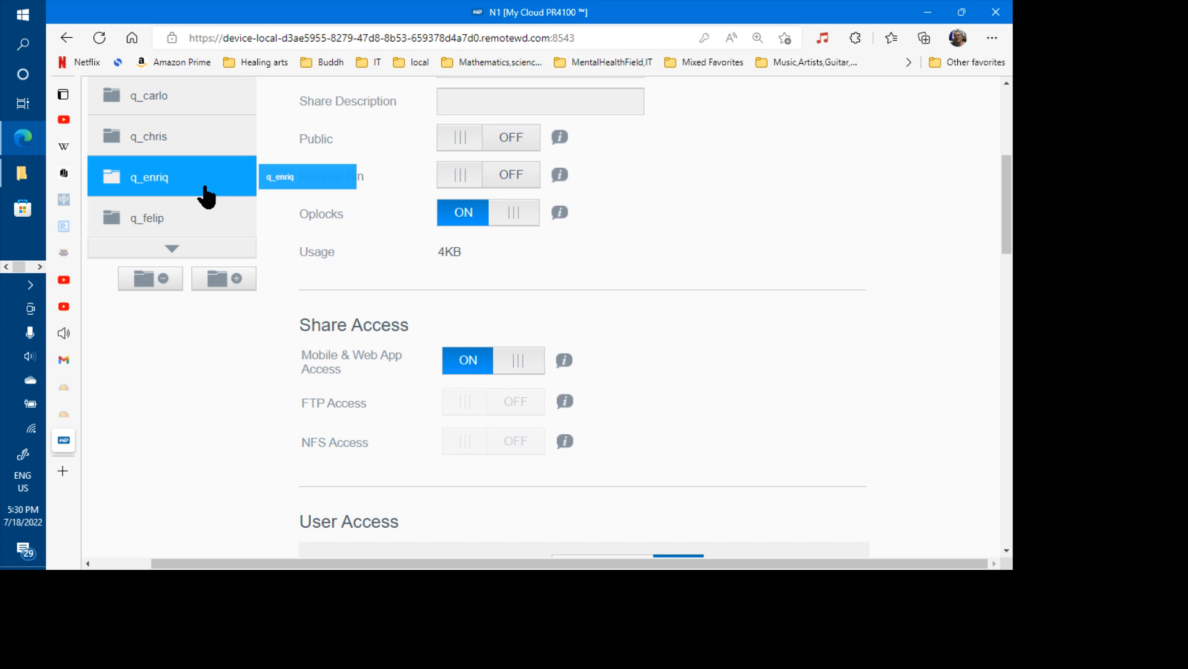
{"action": "scroll", "coordinate": [206, 197], "scroll_direction": "down", "scroll_amount": 4}
{"action": "scroll", "coordinate": [159, 429], "scroll_direction": "down", "scroll_amount": 5}
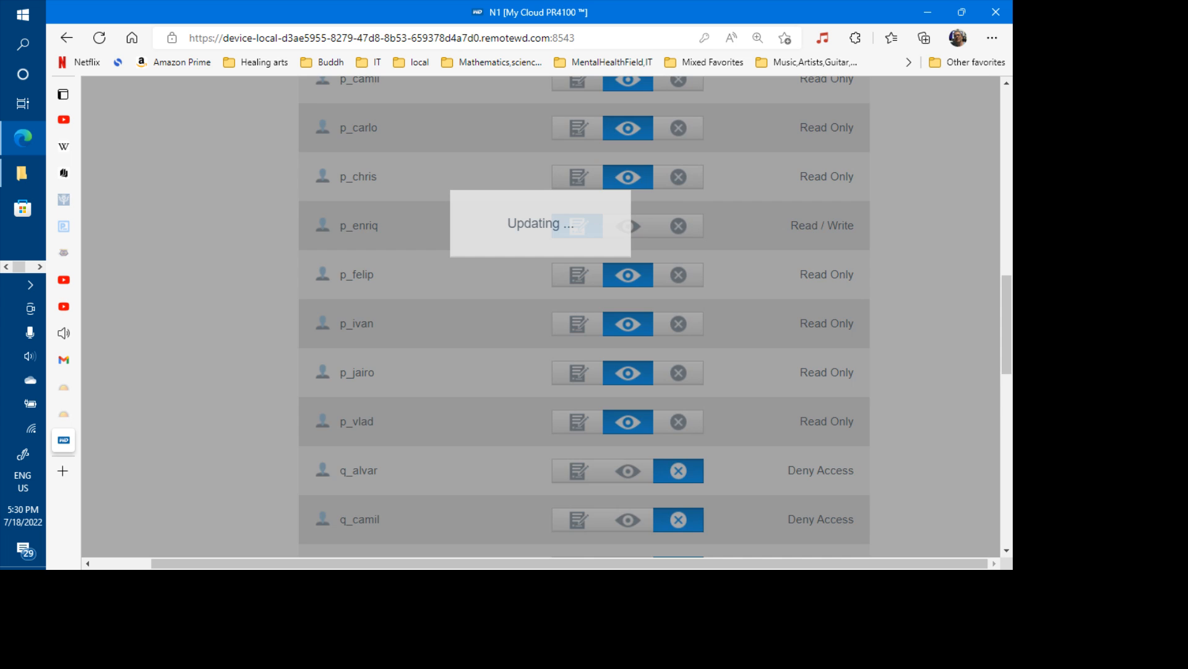
{"action": "scroll", "coordinate": [161, 390], "scroll_direction": "down", "scroll_amount": 5}
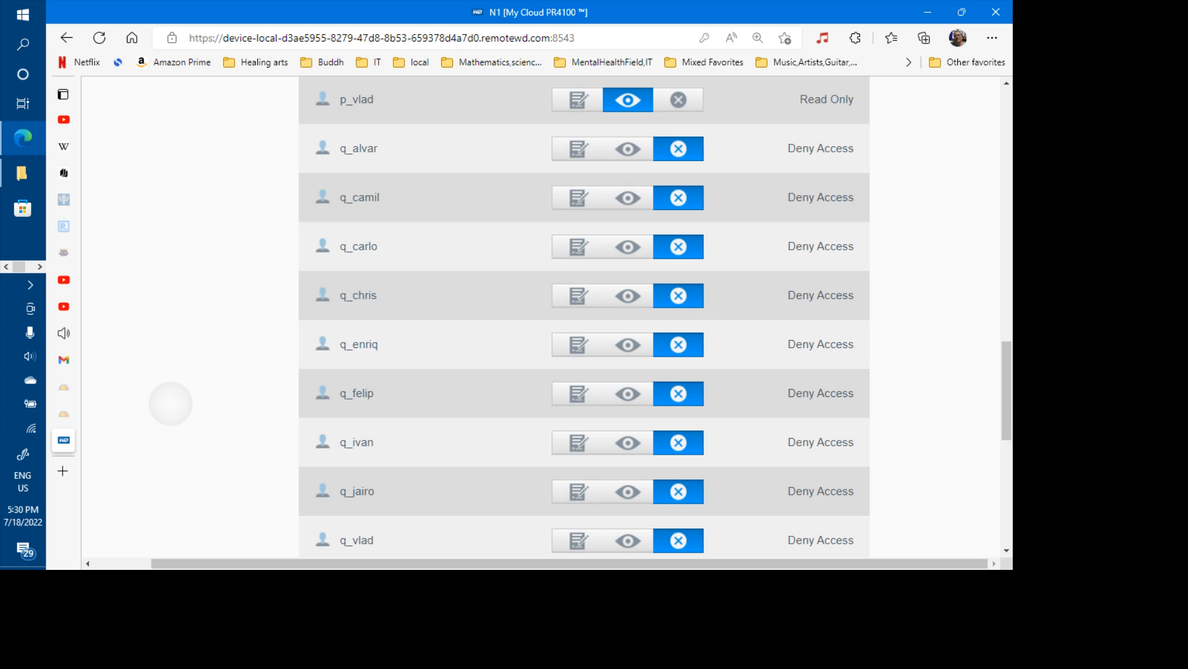
{"action": "scroll", "coordinate": [170, 403], "scroll_direction": "up", "scroll_amount": 10}
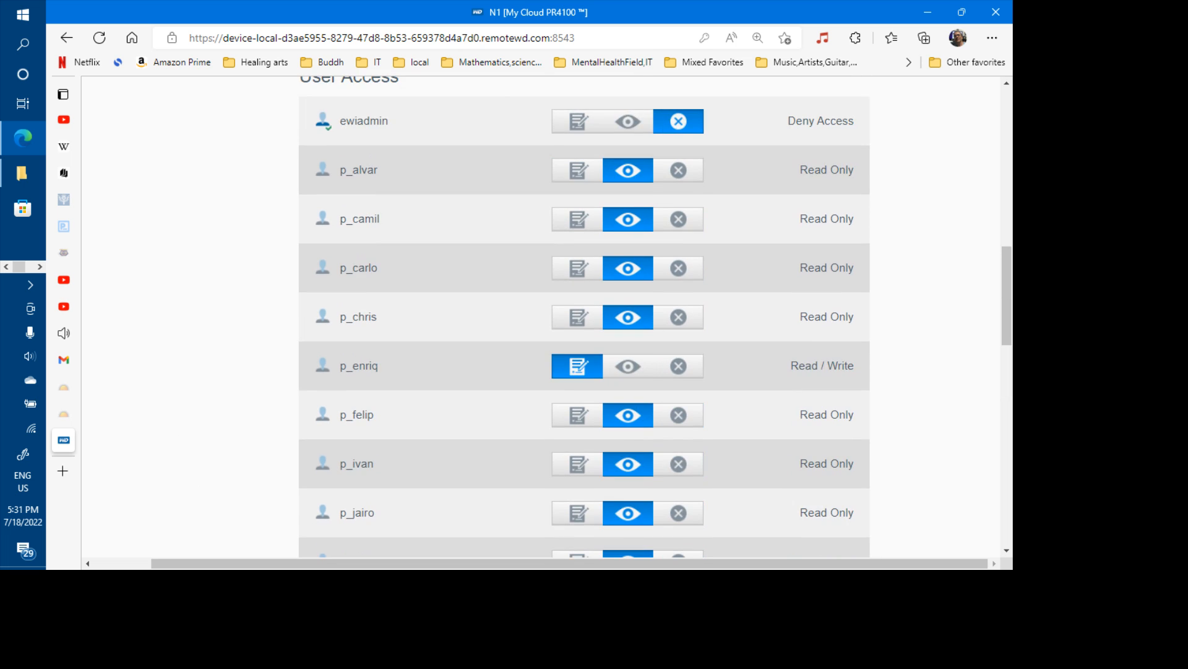
- Open the q_felip share and turn off its Public setting so individual user access can be assigned
{"action": "scroll", "coordinate": [170, 403], "scroll_direction": "up", "scroll_amount": 7}
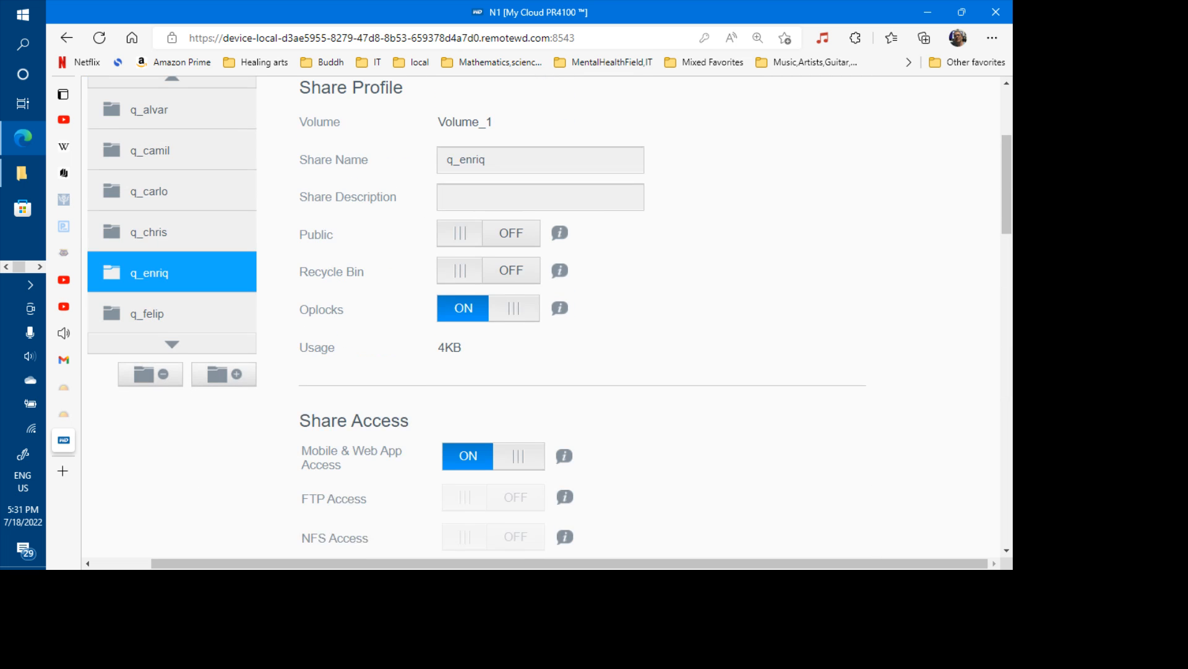
{"action": "left_click_drag", "start_coordinate": [230, 320], "coordinate": [159, 336]}
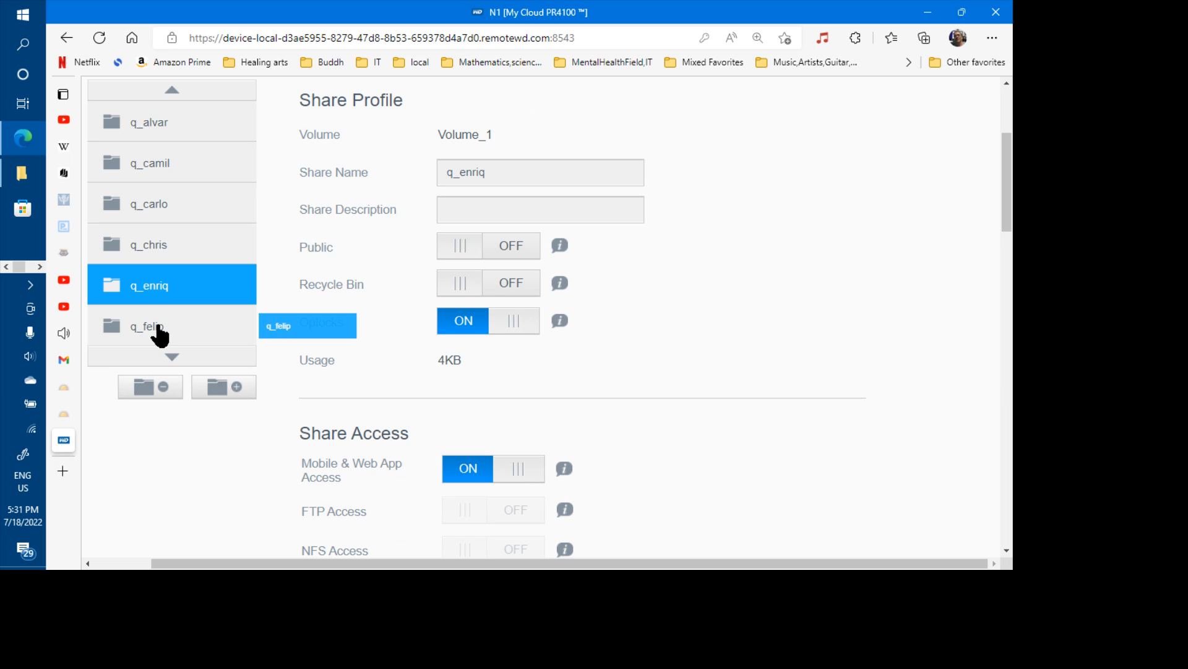
{"action": "left_click", "coordinate": [160, 335]}
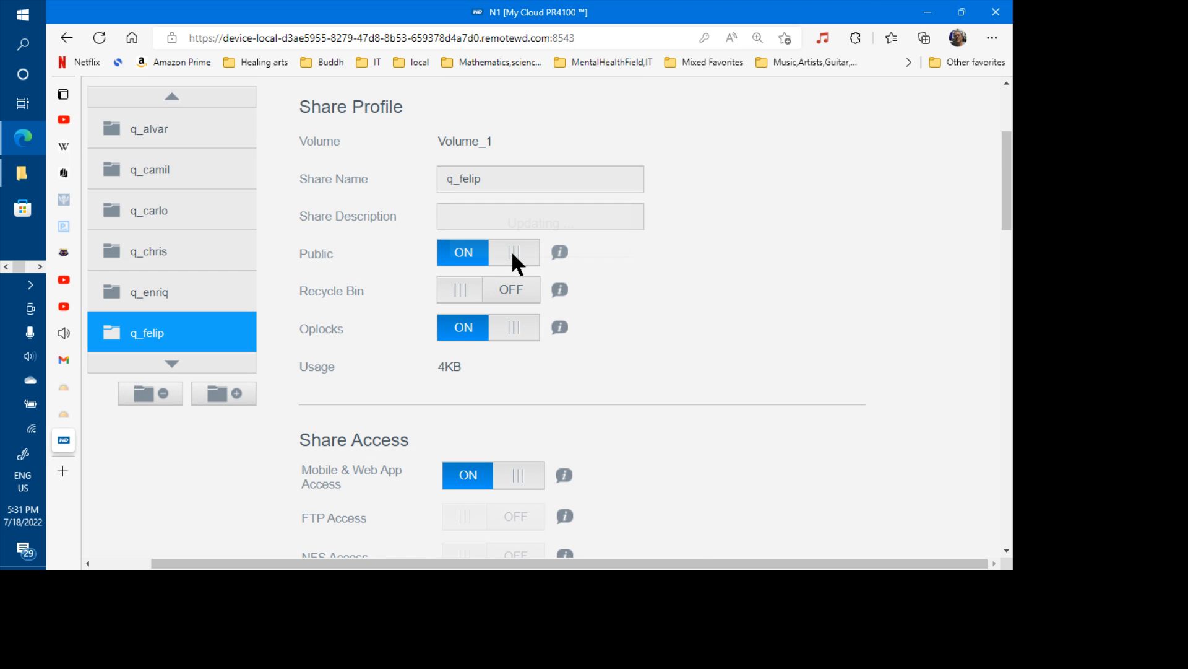
{"action": "scroll", "coordinate": [511, 250], "scroll_direction": "down", "scroll_amount": 8}
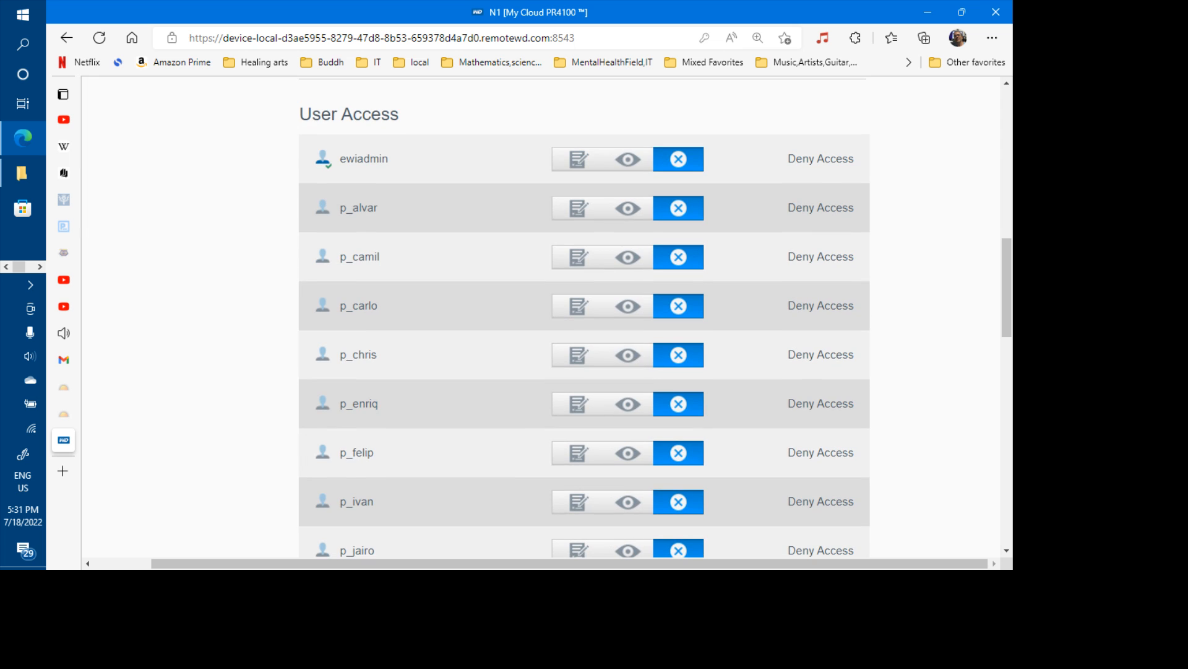
{"action": "scroll", "coordinate": [549, 315], "scroll_direction": "up", "scroll_amount": 6}
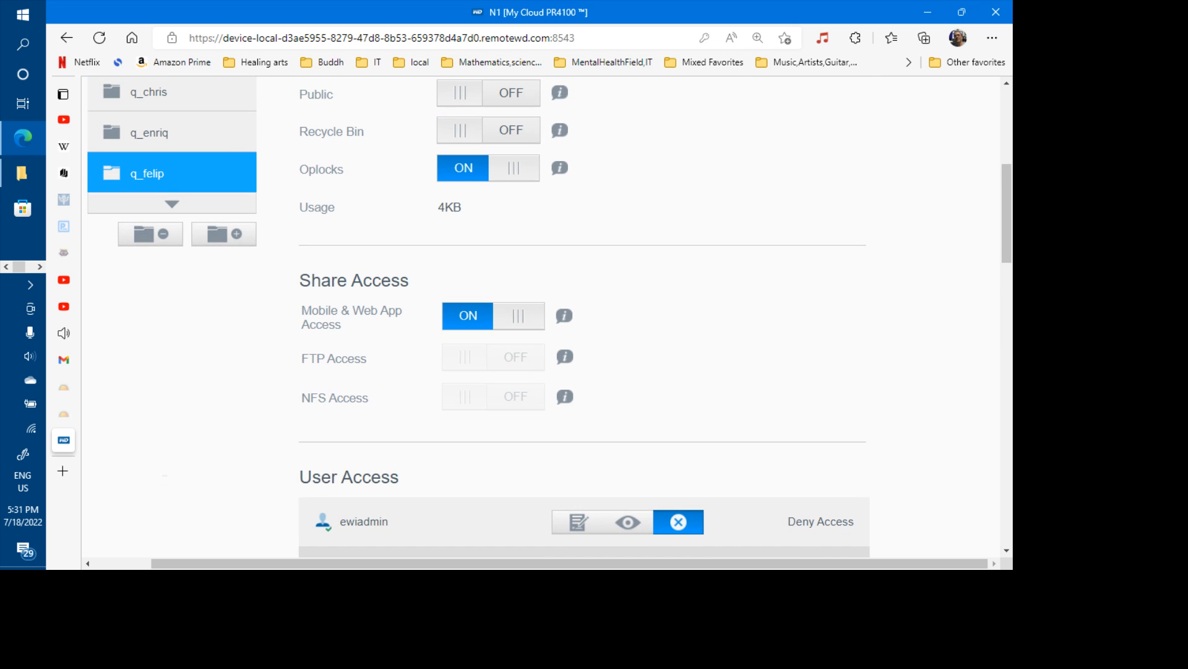
- Return to the q_enriq share and check the access levels of its p_ and q_ users for reference
{"action": "scroll", "coordinate": [164, 476], "scroll_direction": "down", "scroll_amount": 1}
{"action": "scroll", "coordinate": [165, 458], "scroll_direction": "up", "scroll_amount": 1}
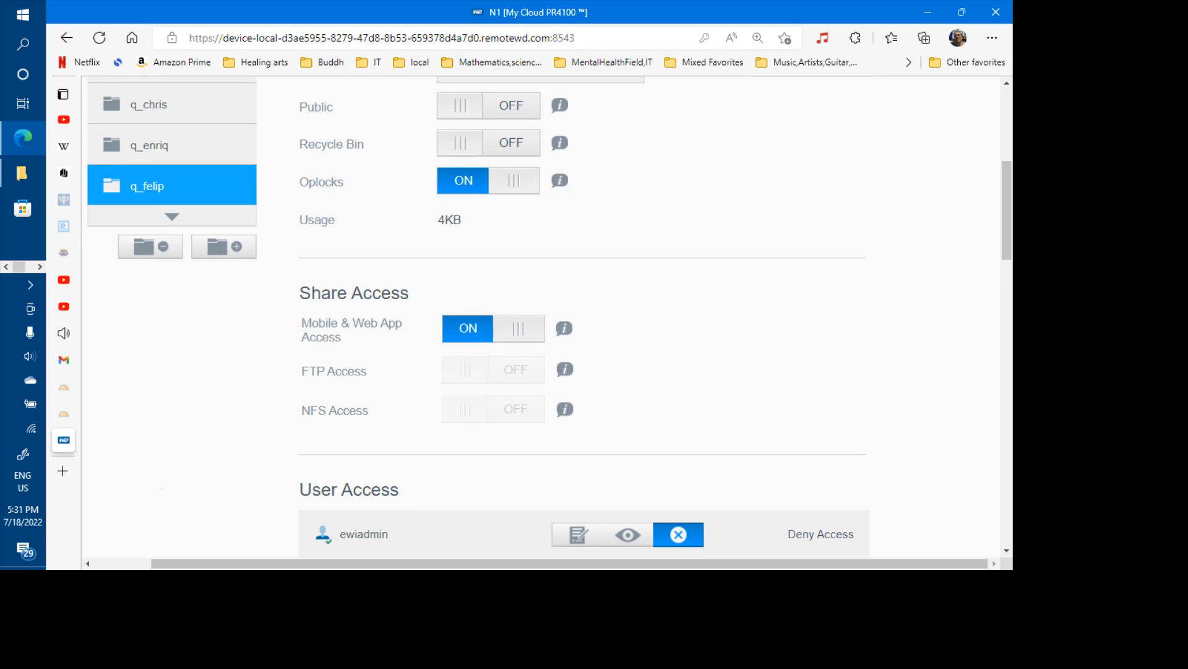
{"action": "left_click", "coordinate": [186, 159]}
{"action": "scroll", "coordinate": [186, 159], "scroll_direction": "down", "scroll_amount": 3}
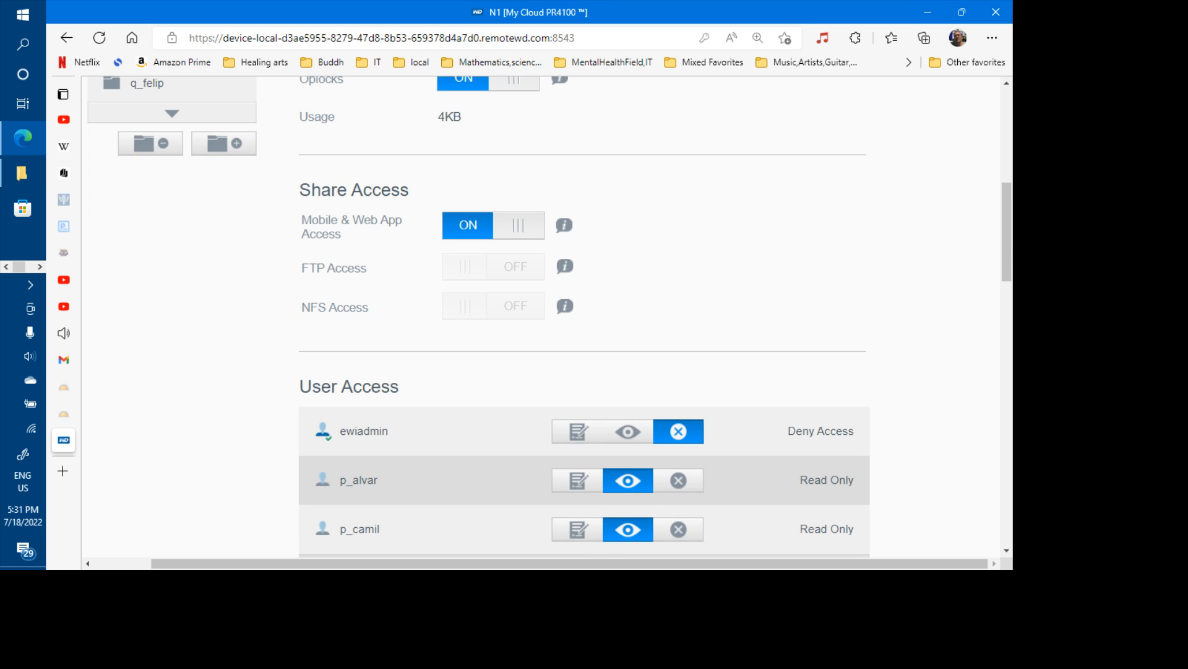
{"action": "scroll", "coordinate": [155, 409], "scroll_direction": "down", "scroll_amount": 13}
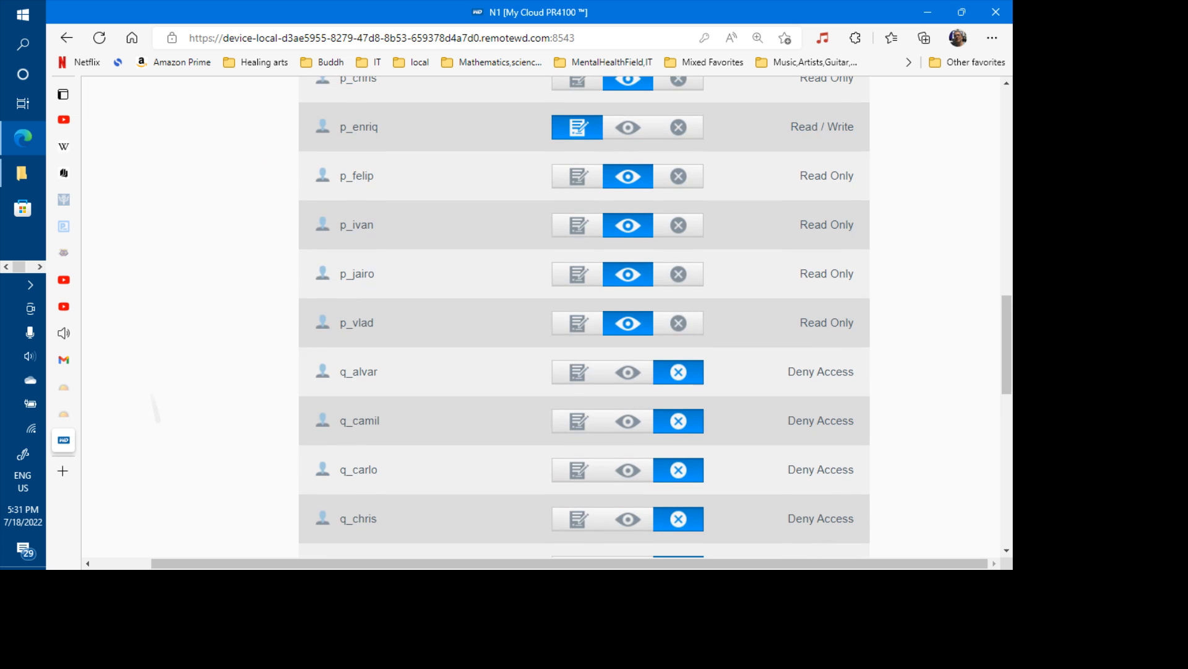
{"action": "scroll", "coordinate": [155, 408], "scroll_direction": "up", "scroll_amount": 12}
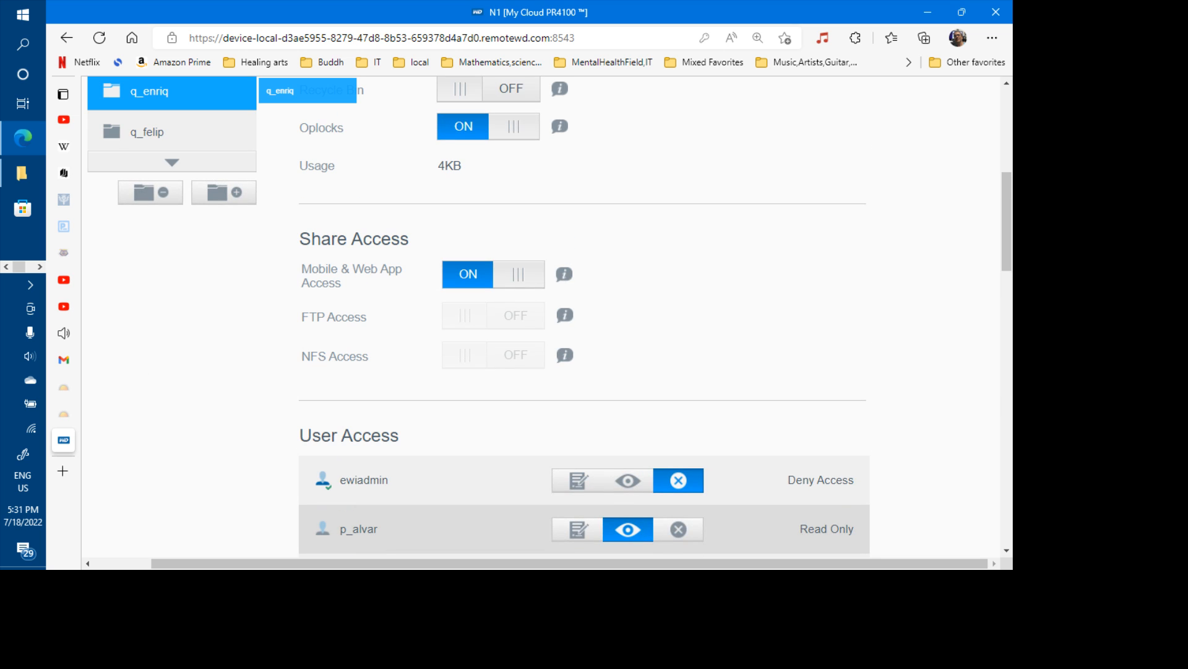
- Reopen the q_felip share and give user p_felip Read / Write access
{"action": "left_click", "coordinate": [159, 143]}
{"action": "scroll", "coordinate": [160, 147], "scroll_direction": "down", "scroll_amount": 5}
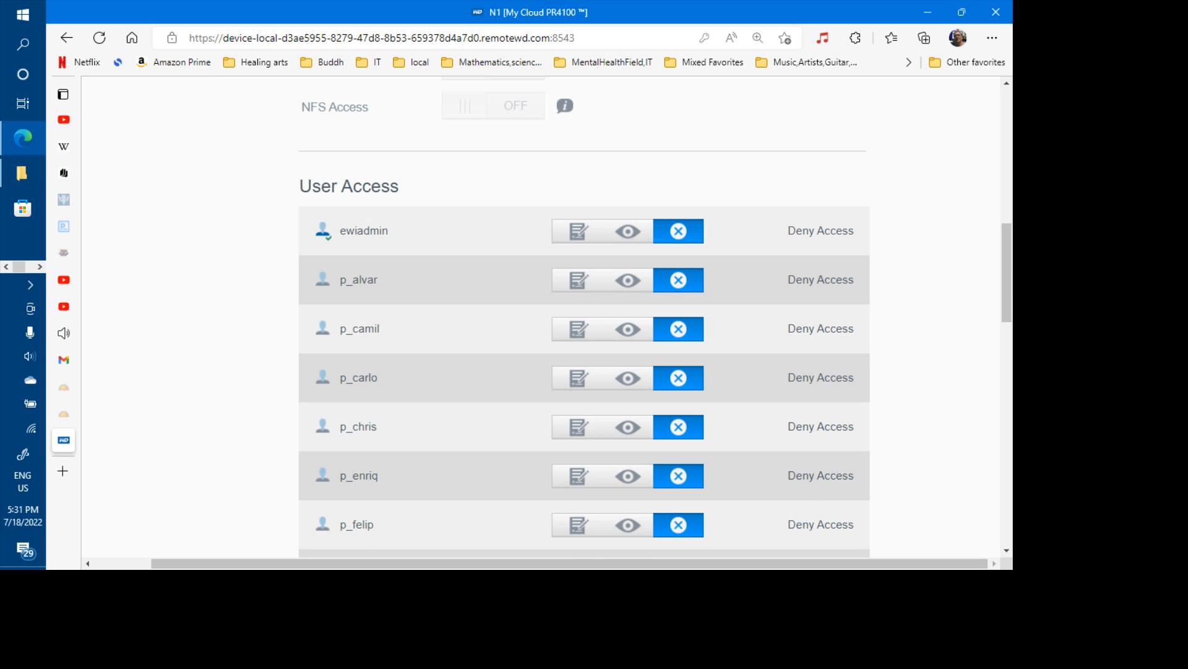
{"action": "scroll", "coordinate": [433, 282], "scroll_direction": "down", "scroll_amount": 4}
{"action": "scroll", "coordinate": [433, 281], "scroll_direction": "down", "scroll_amount": 1}
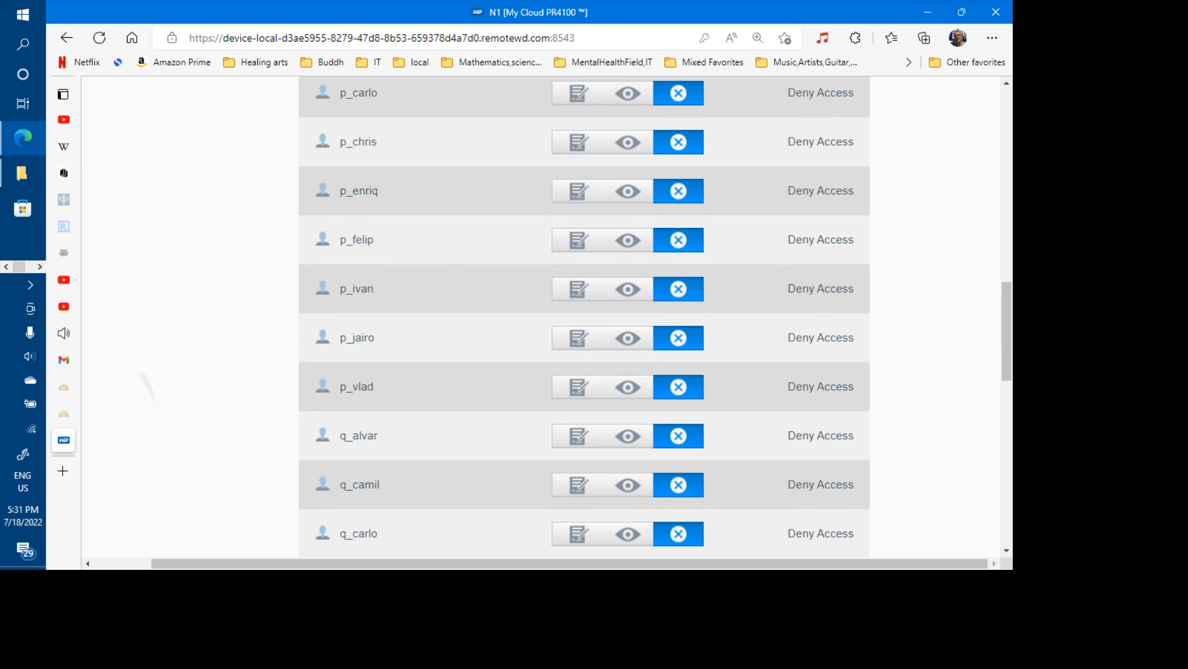
{"action": "scroll", "coordinate": [584, 316], "scroll_direction": "down", "scroll_amount": 1}
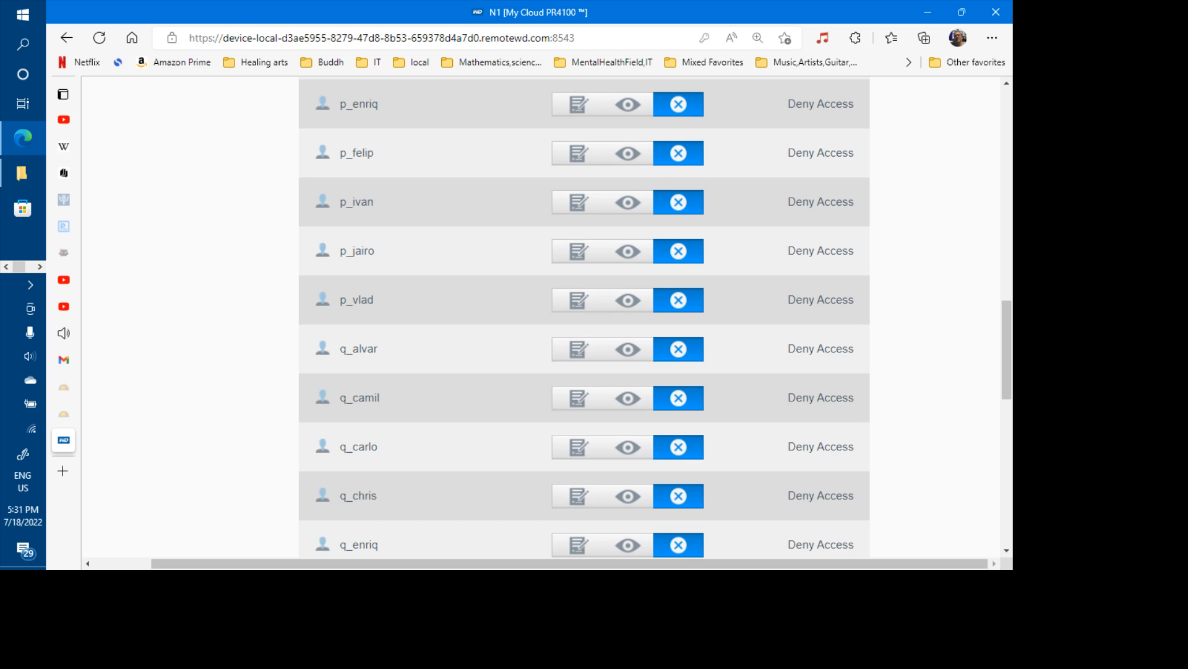
{"action": "scroll", "coordinate": [572, 218], "scroll_direction": "up", "scroll_amount": 1}
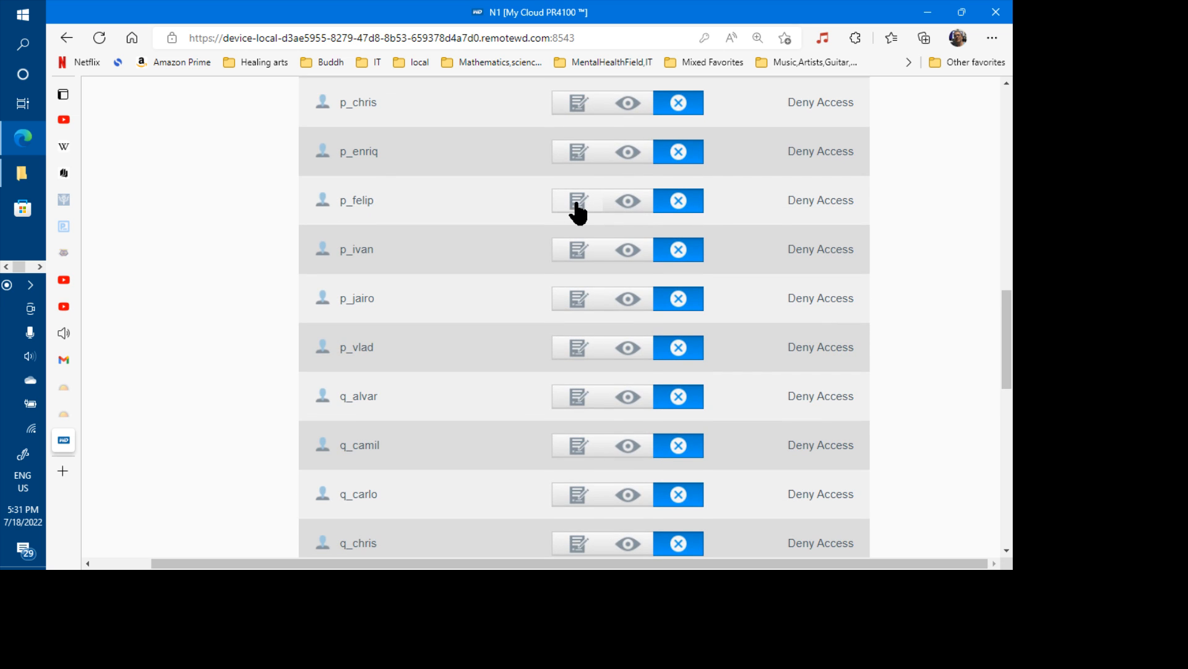
{"action": "left_click", "coordinate": [576, 202]}
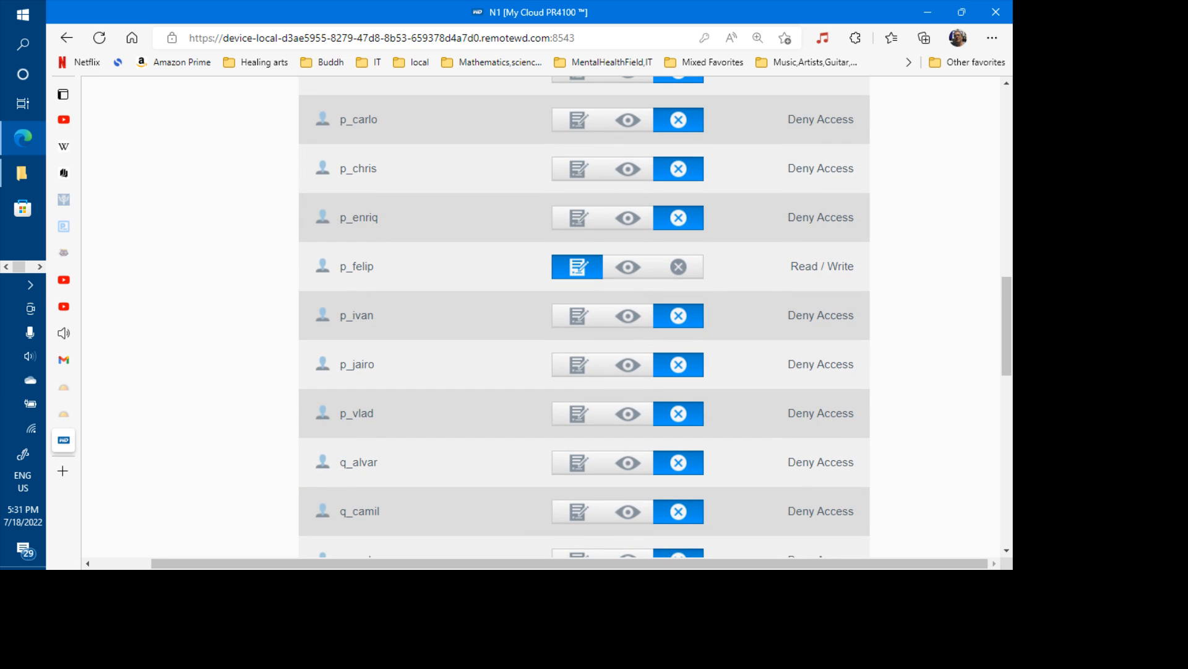
- Give users p_alvar, p_camil, p_carlo, p_chris and p_enriq Read Only access to the q_felip share
{"action": "scroll", "coordinate": [584, 317], "scroll_direction": "up", "scroll_amount": 4}
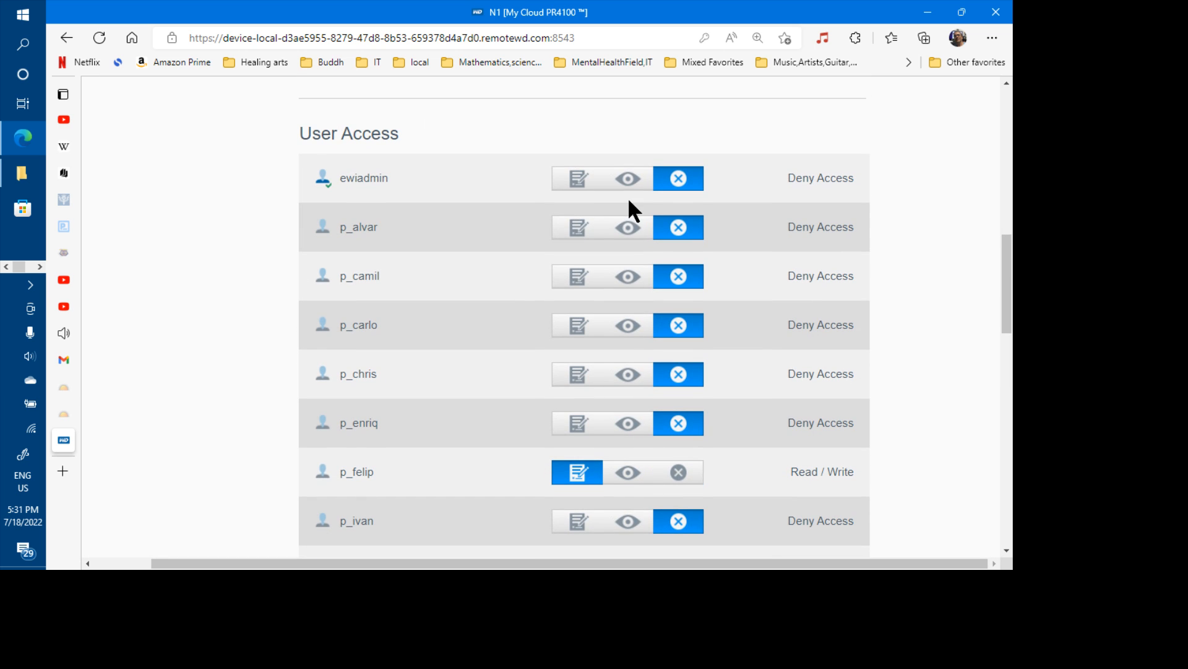
{"action": "left_click", "coordinate": [625, 234]}
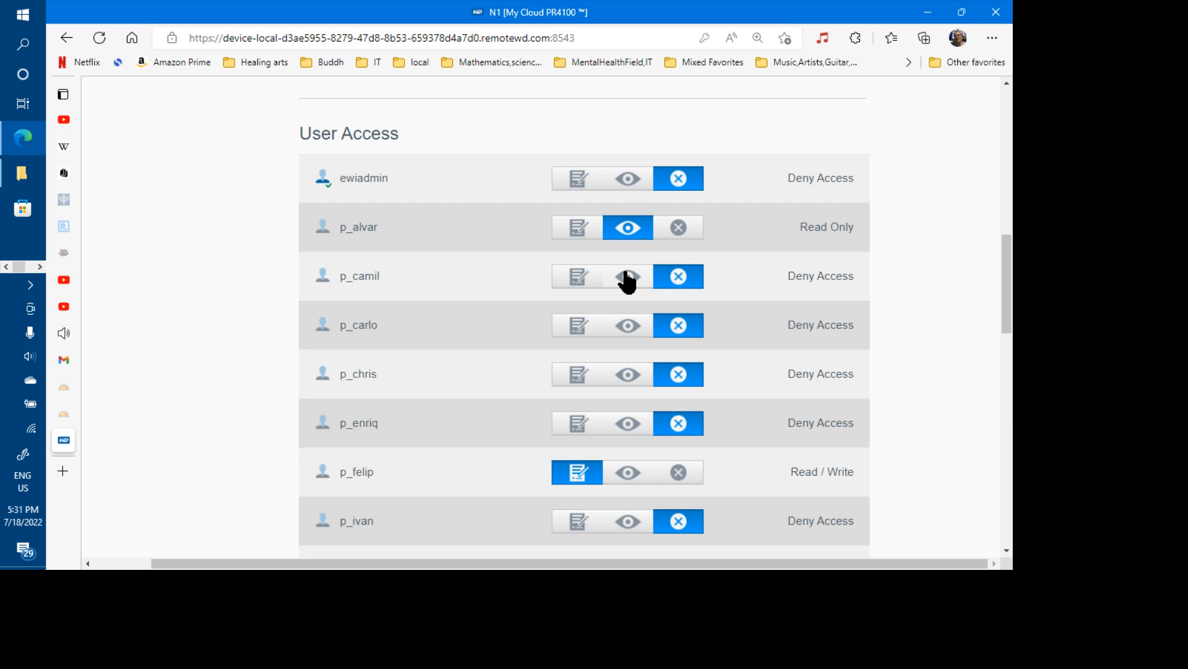
{"action": "left_click", "coordinate": [625, 273]}
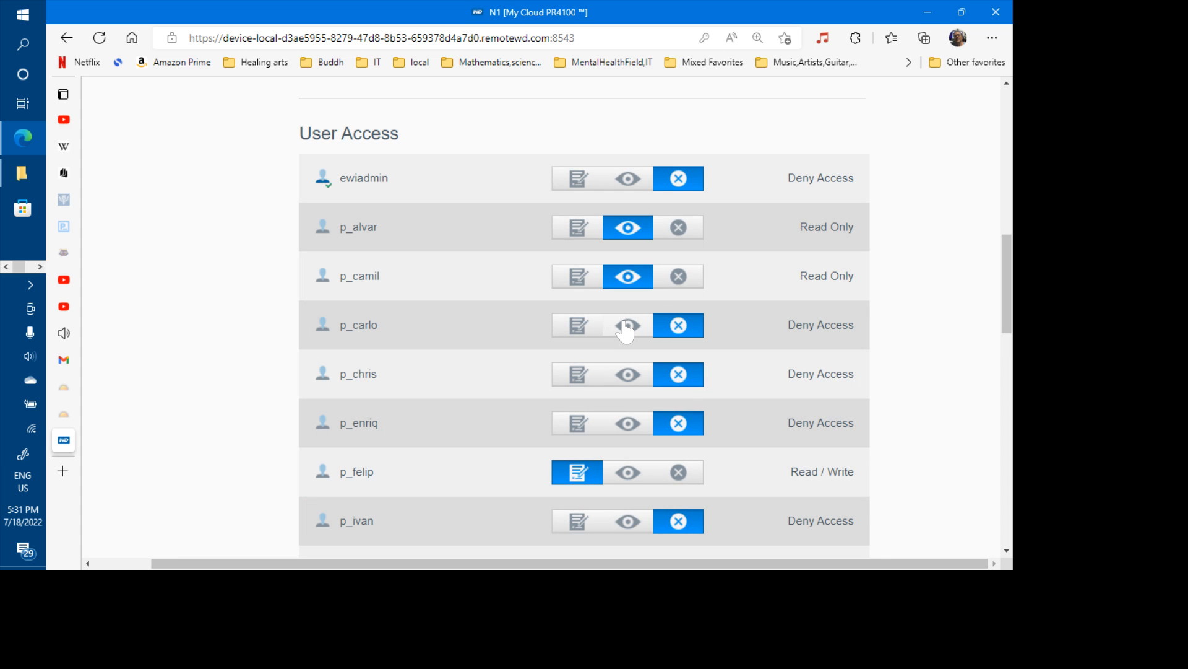
{"action": "left_click", "coordinate": [626, 331]}
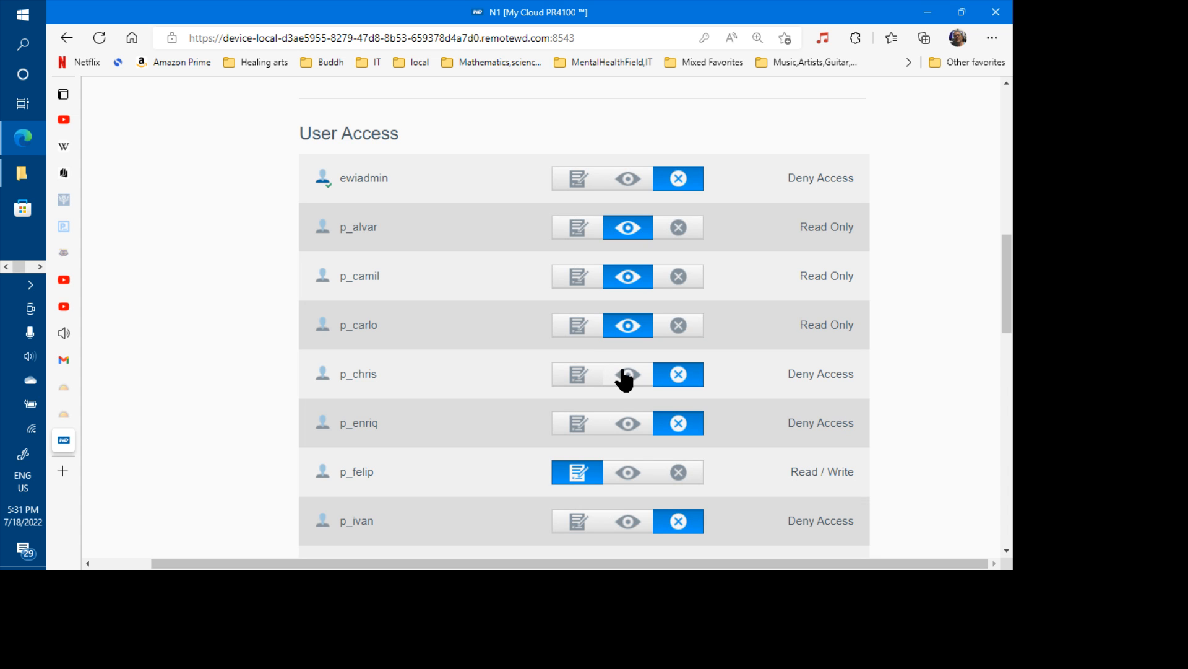
{"action": "left_click", "coordinate": [624, 378]}
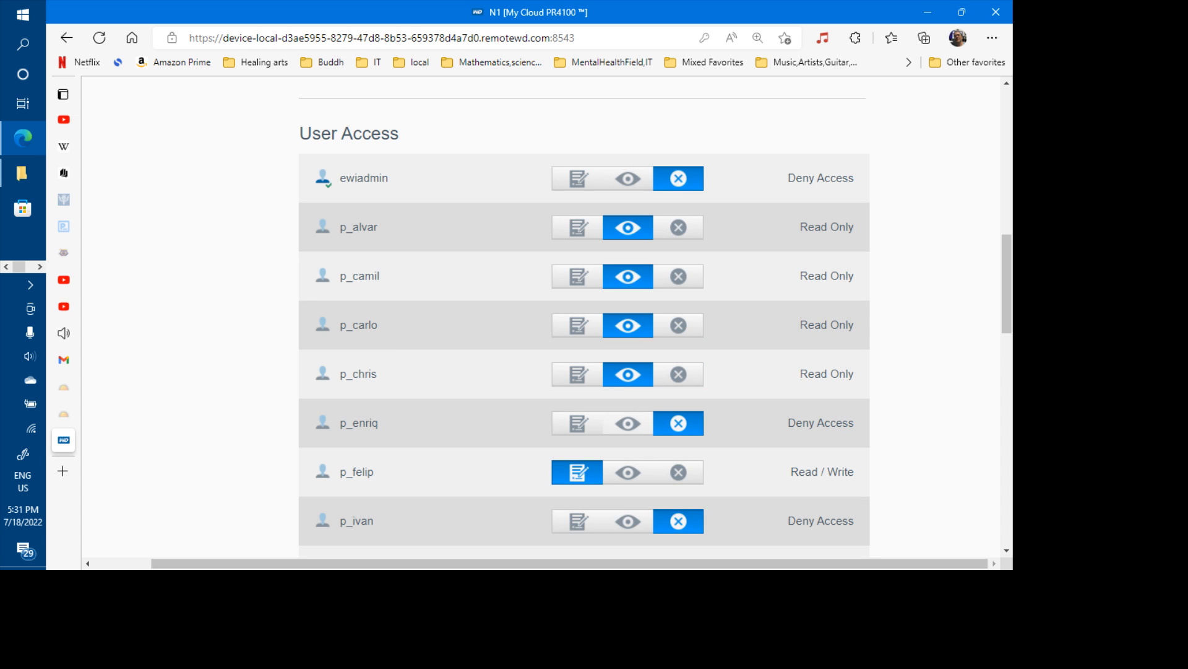
{"action": "left_click", "coordinate": [628, 427]}
- Give users p_ivan, p_jairo and p_vlad Read Only access to the q_felip share and review its user list
{"action": "scroll", "coordinate": [629, 433], "scroll_direction": "down", "scroll_amount": 2}
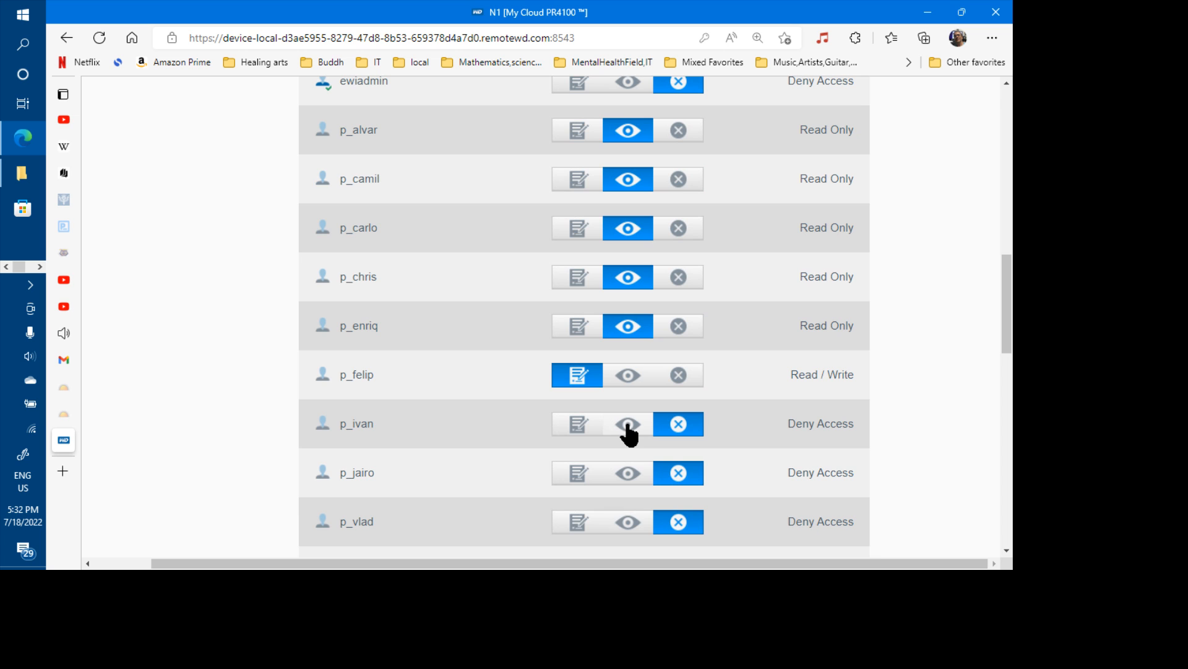
{"action": "left_click", "coordinate": [628, 427]}
{"action": "scroll", "coordinate": [629, 433], "scroll_direction": "down", "scroll_amount": 4}
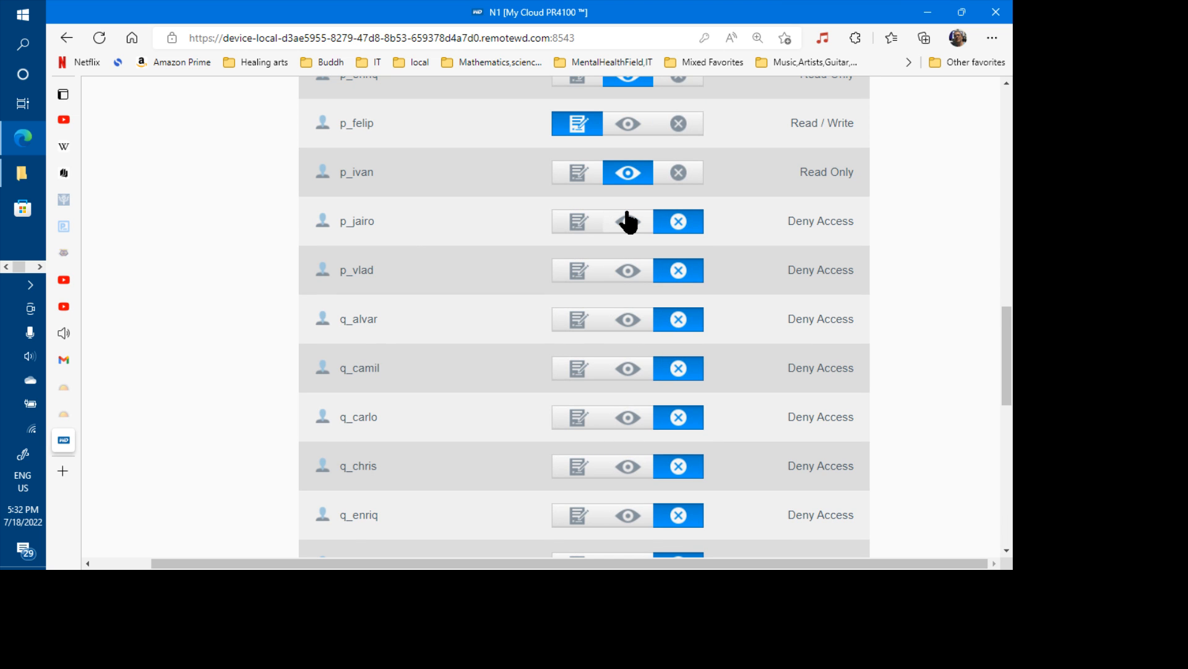
{"action": "left_click", "coordinate": [628, 221]}
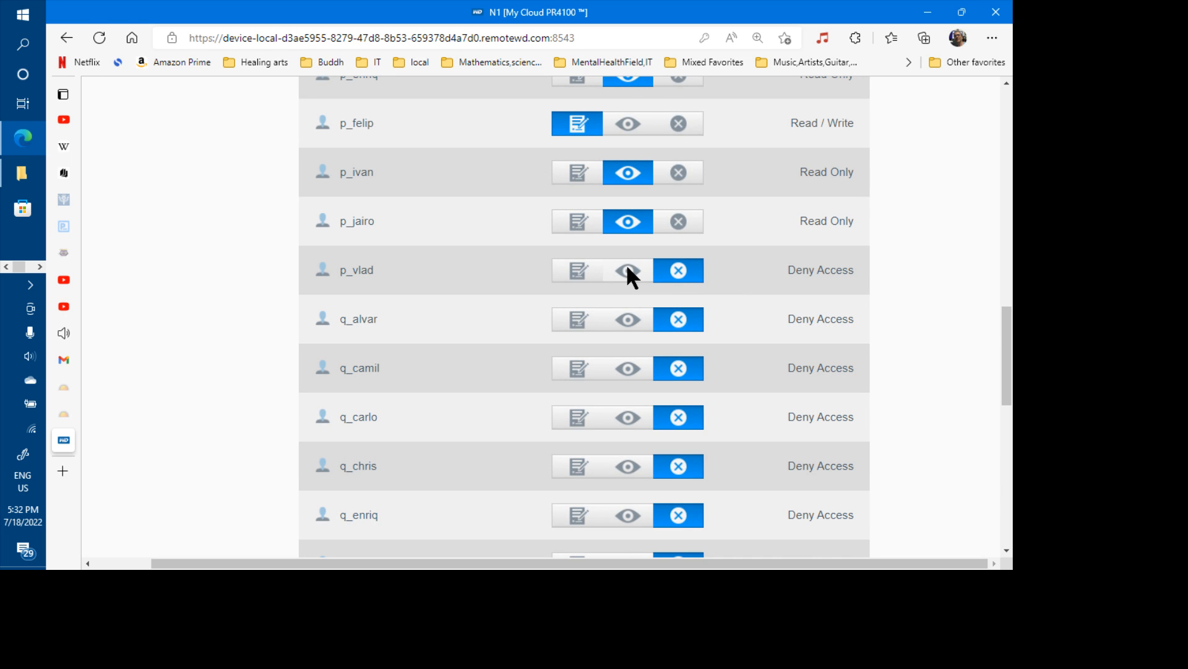
{"action": "left_click", "coordinate": [628, 271]}
{"action": "scroll", "coordinate": [602, 316], "scroll_direction": "down", "scroll_amount": 7}
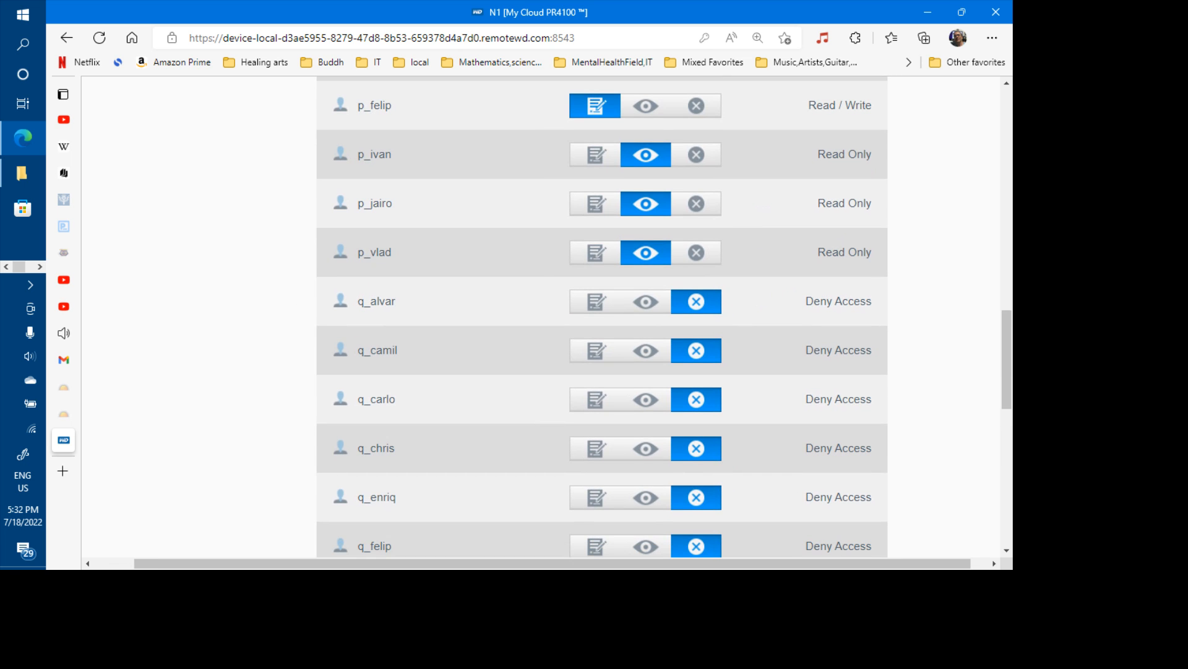
{"action": "scroll", "coordinate": [601, 317], "scroll_direction": "up", "scroll_amount": 11}
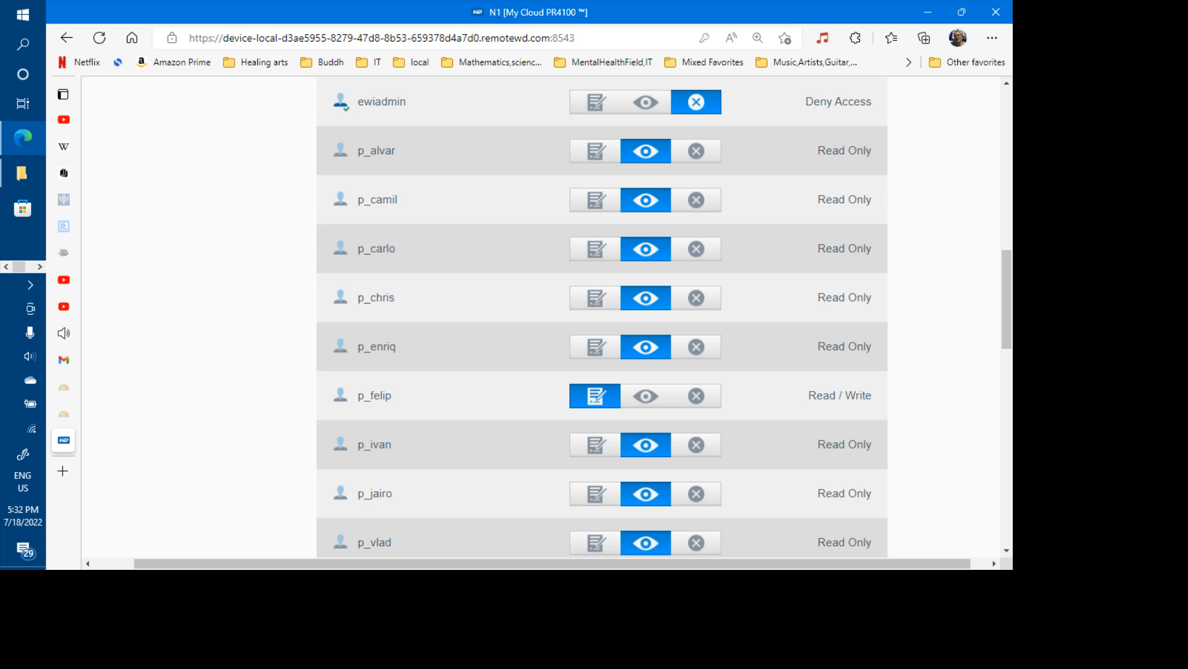
{"action": "scroll", "coordinate": [602, 316], "scroll_direction": "up", "scroll_amount": 6}
{"action": "scroll", "coordinate": [497, 255], "scroll_direction": "up", "scroll_amount": 4}
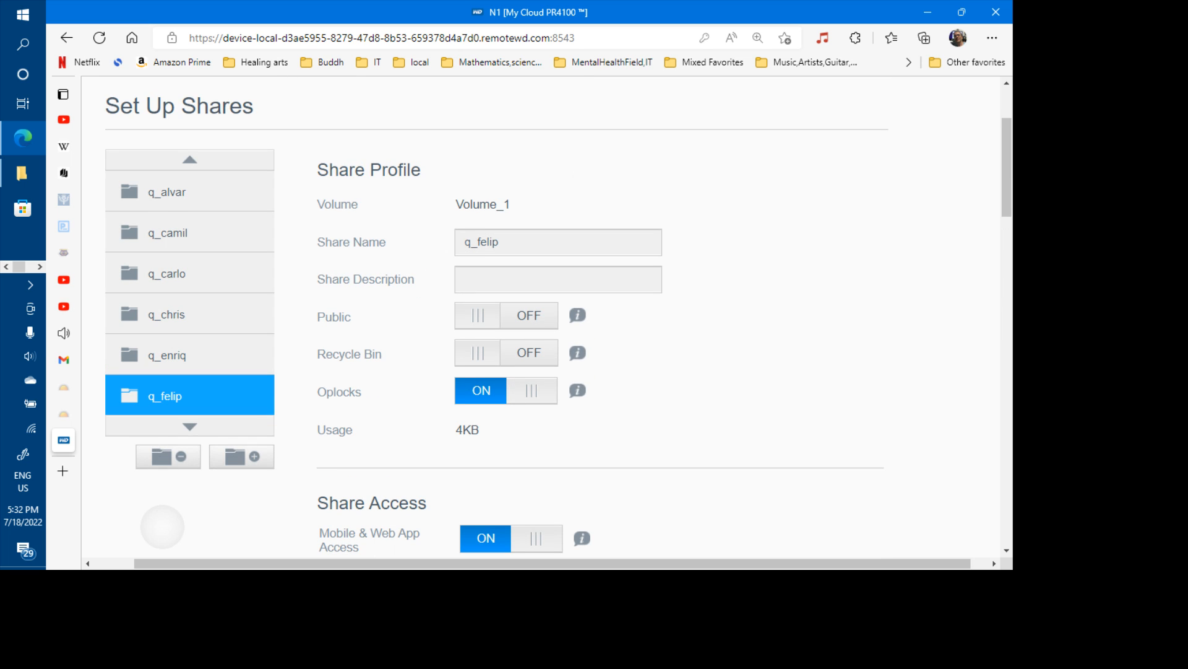
- Open the r_fin share and review the access levels of its p_, q_, r_ and s_ users
{"action": "scroll", "coordinate": [558, 318], "scroll_direction": "down", "scroll_amount": 2}
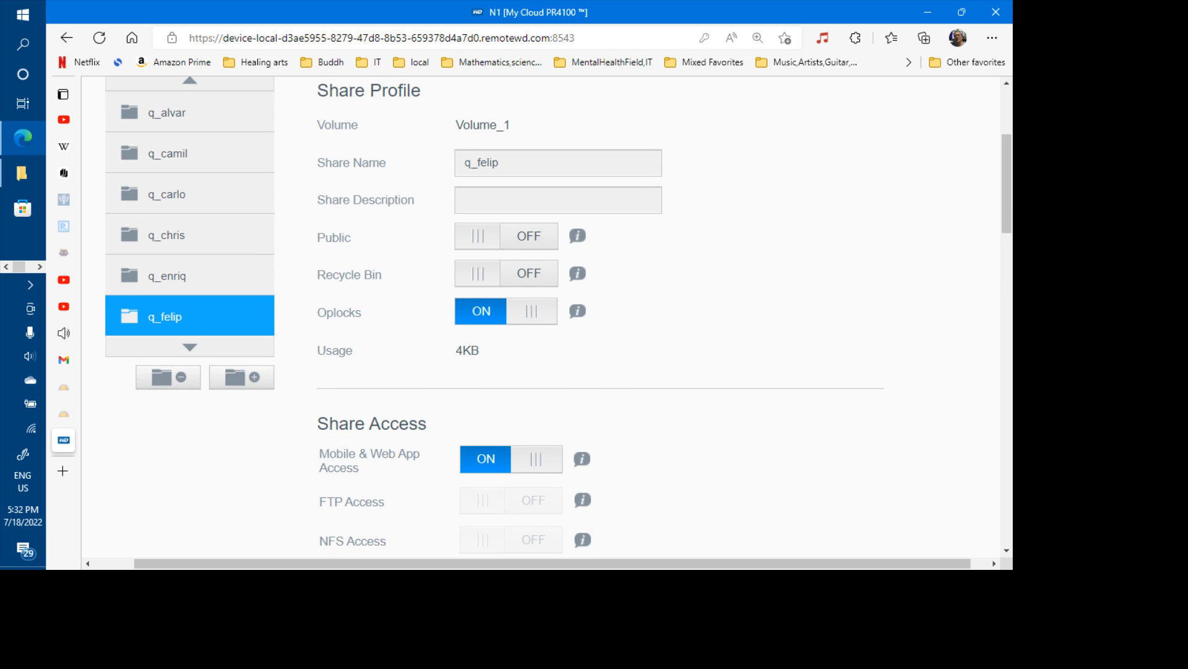
{"action": "left_click", "coordinate": [190, 347]}
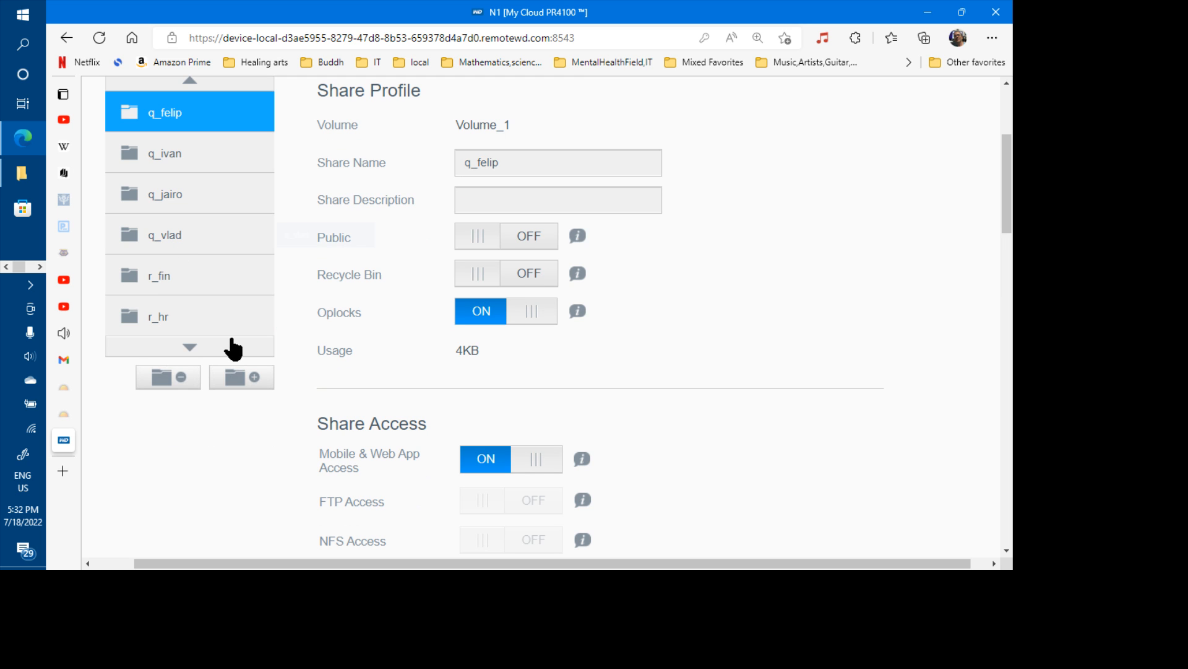
{"action": "scroll", "coordinate": [232, 348], "scroll_direction": "down", "scroll_amount": 10}
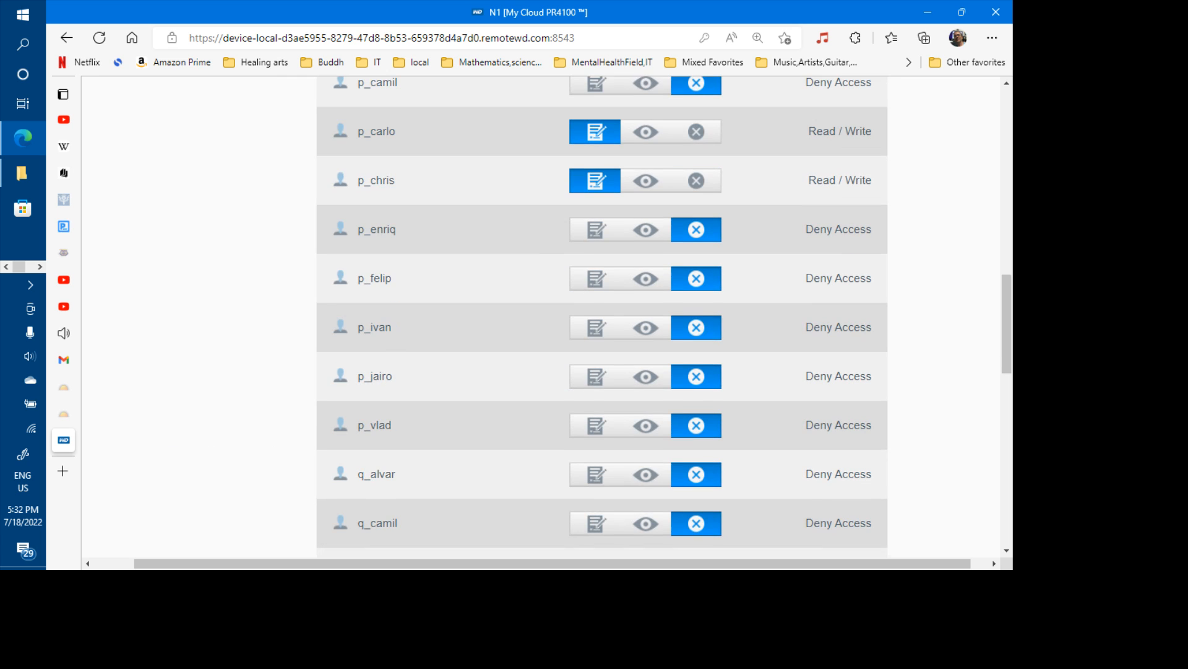
{"action": "scroll", "coordinate": [232, 348], "scroll_direction": "up", "scroll_amount": 2}
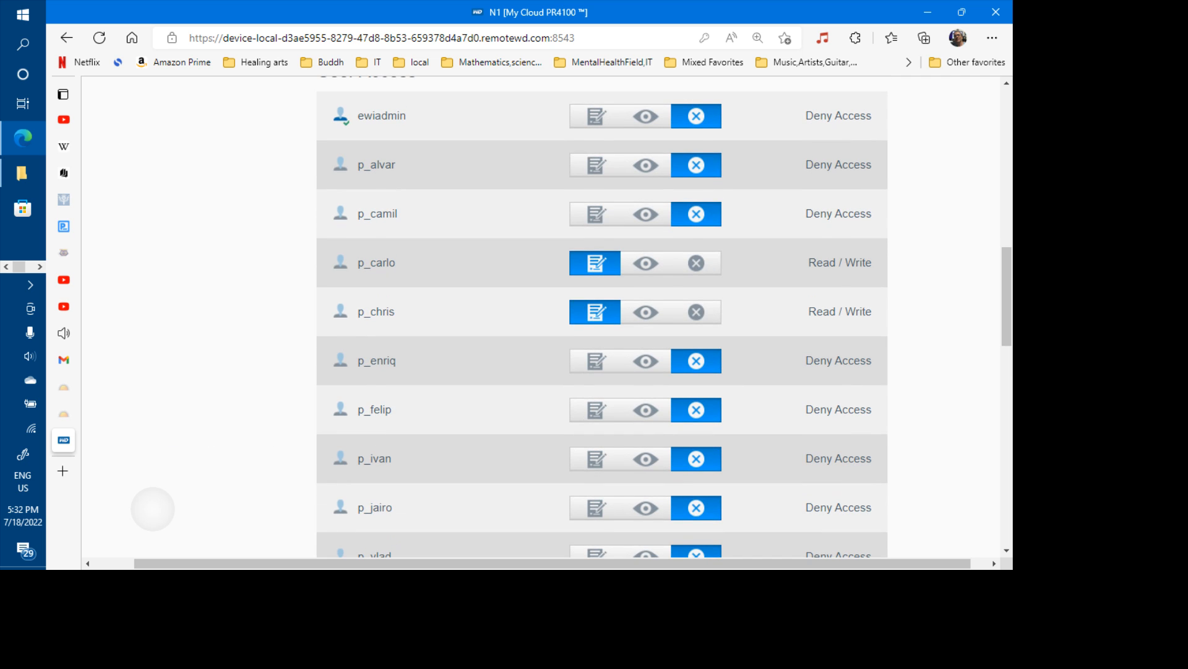
{"action": "scroll", "coordinate": [151, 508], "scroll_direction": "down", "scroll_amount": 2}
{"action": "scroll", "coordinate": [601, 315], "scroll_direction": "up", "scroll_amount": 7}
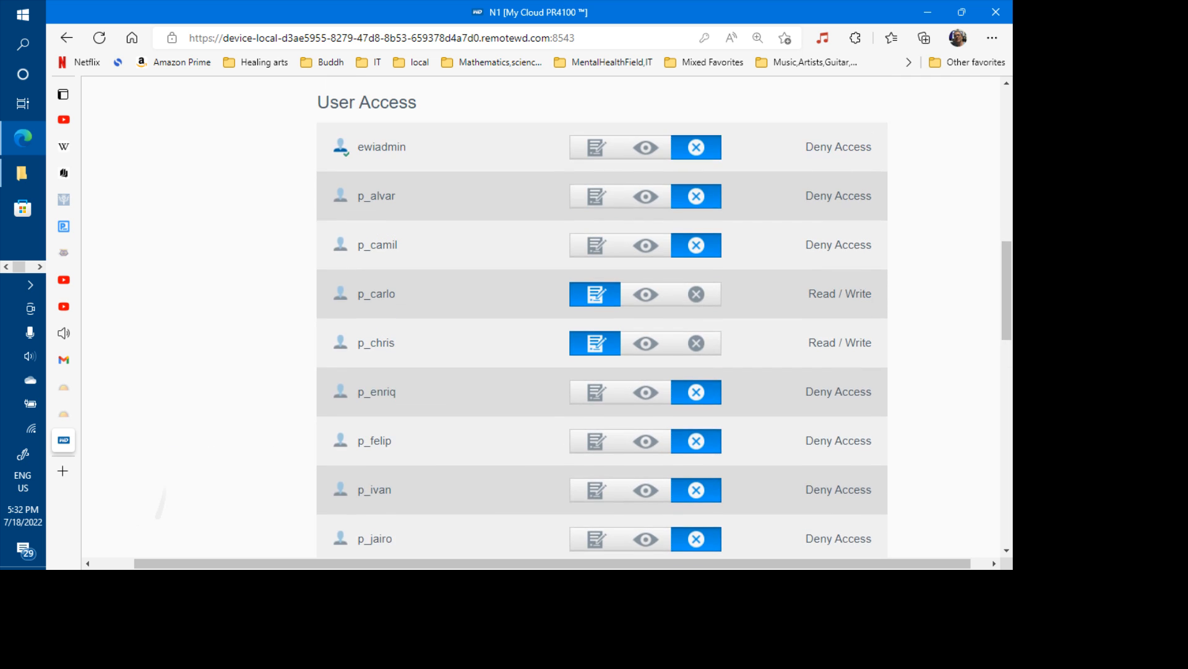
{"action": "scroll", "coordinate": [161, 489], "scroll_direction": "up", "scroll_amount": 4}
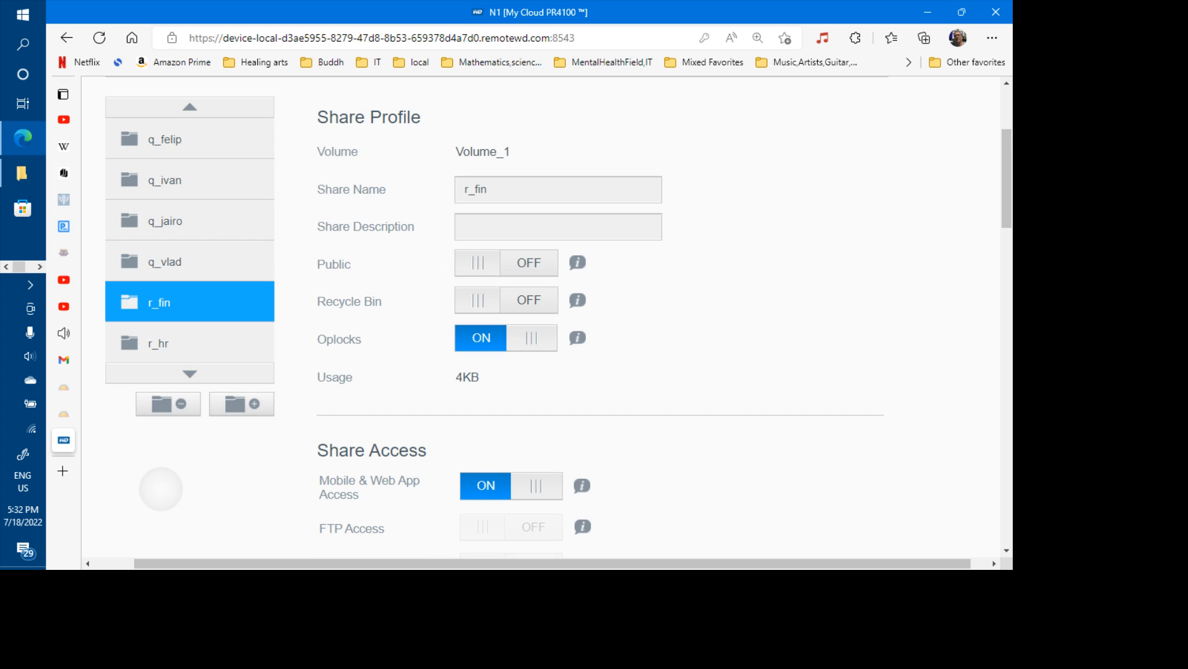
{"action": "scroll", "coordinate": [161, 489], "scroll_direction": "down", "scroll_amount": 12}
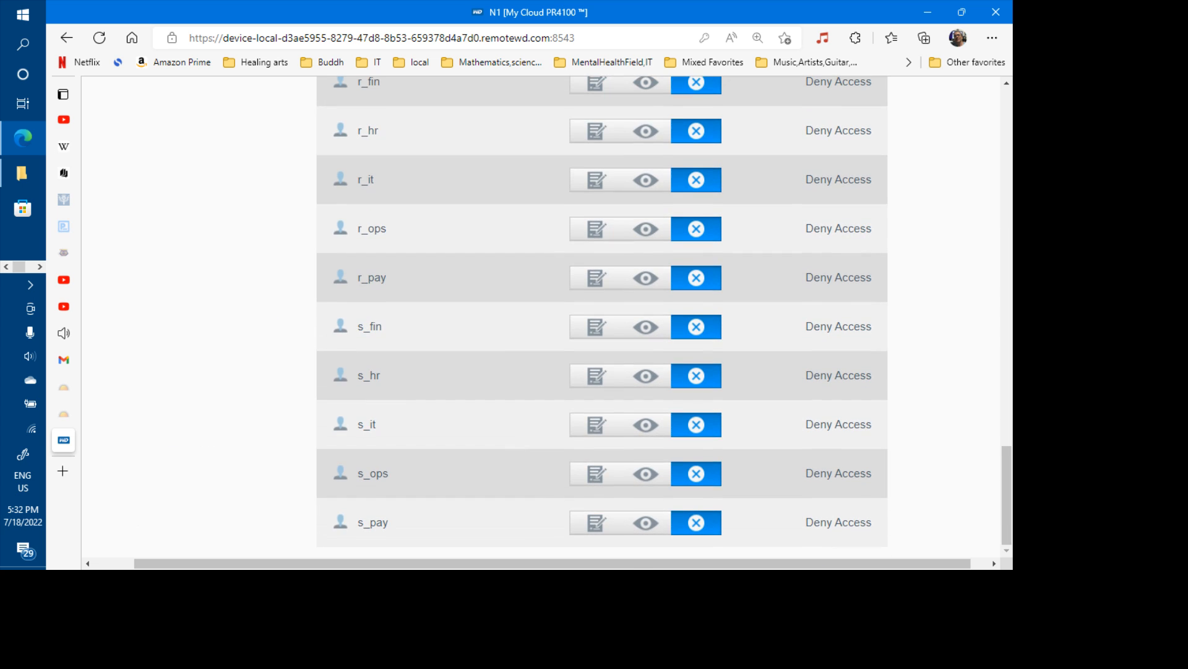
{"action": "scroll", "coordinate": [162, 433], "scroll_direction": "up", "scroll_amount": 4}
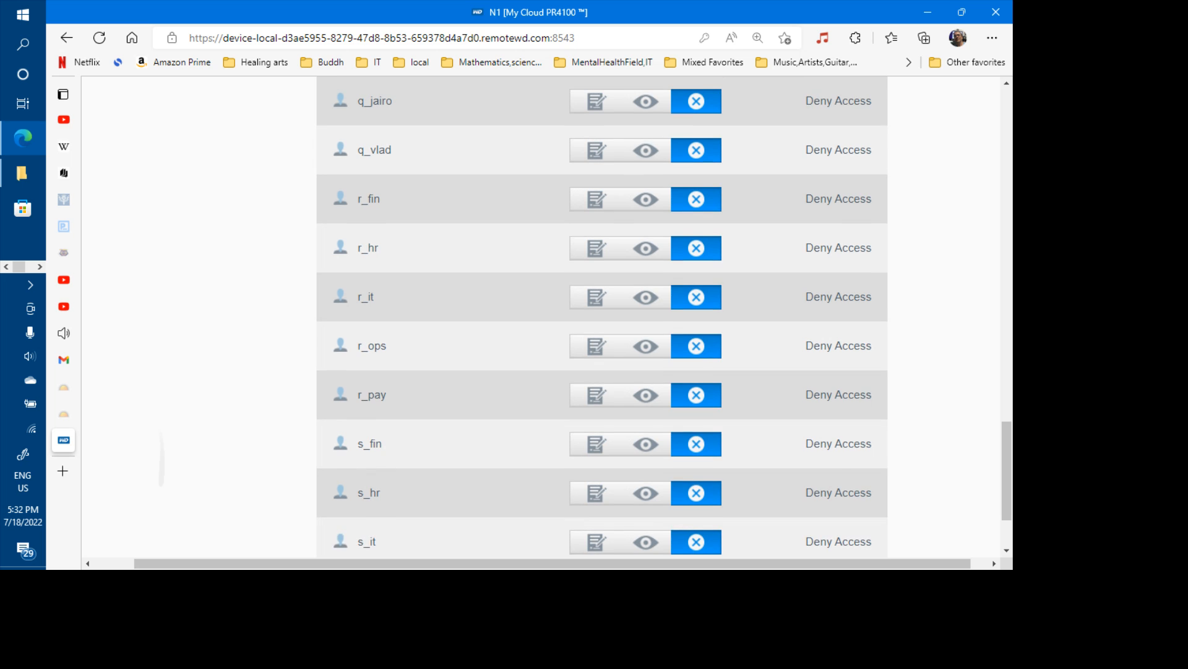
{"action": "scroll", "coordinate": [160, 470], "scroll_direction": "up", "scroll_amount": 9}
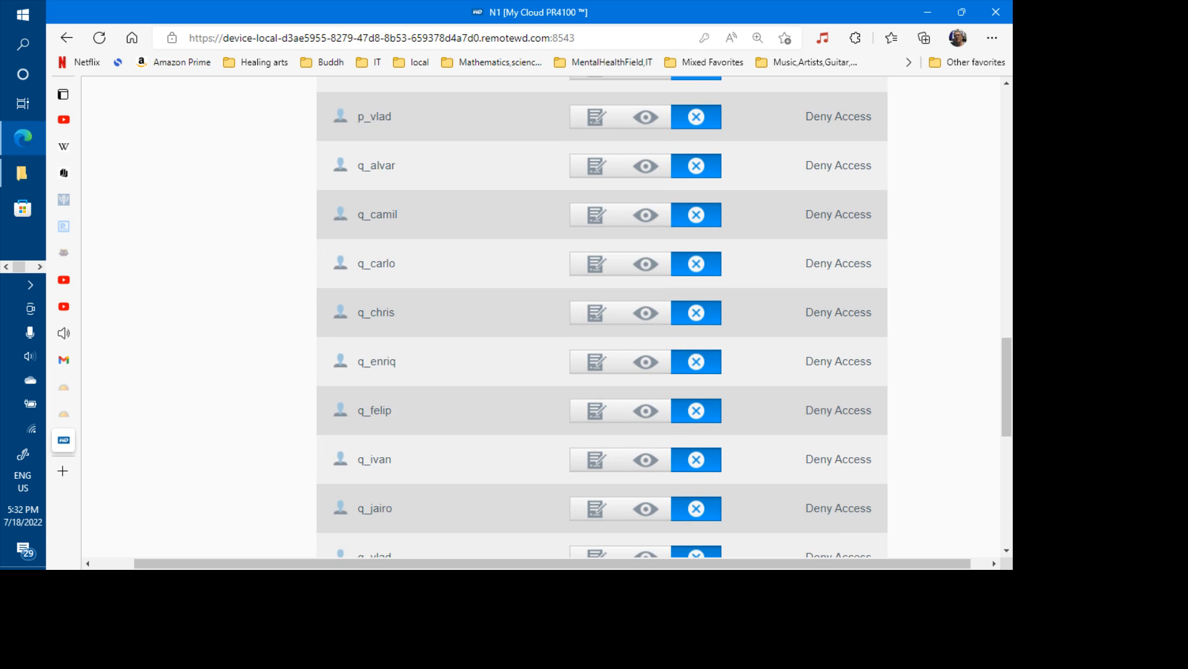
{"action": "scroll", "coordinate": [601, 316], "scroll_direction": "up", "scroll_amount": 1}
{"action": "scroll", "coordinate": [602, 316], "scroll_direction": "up", "scroll_amount": 5}
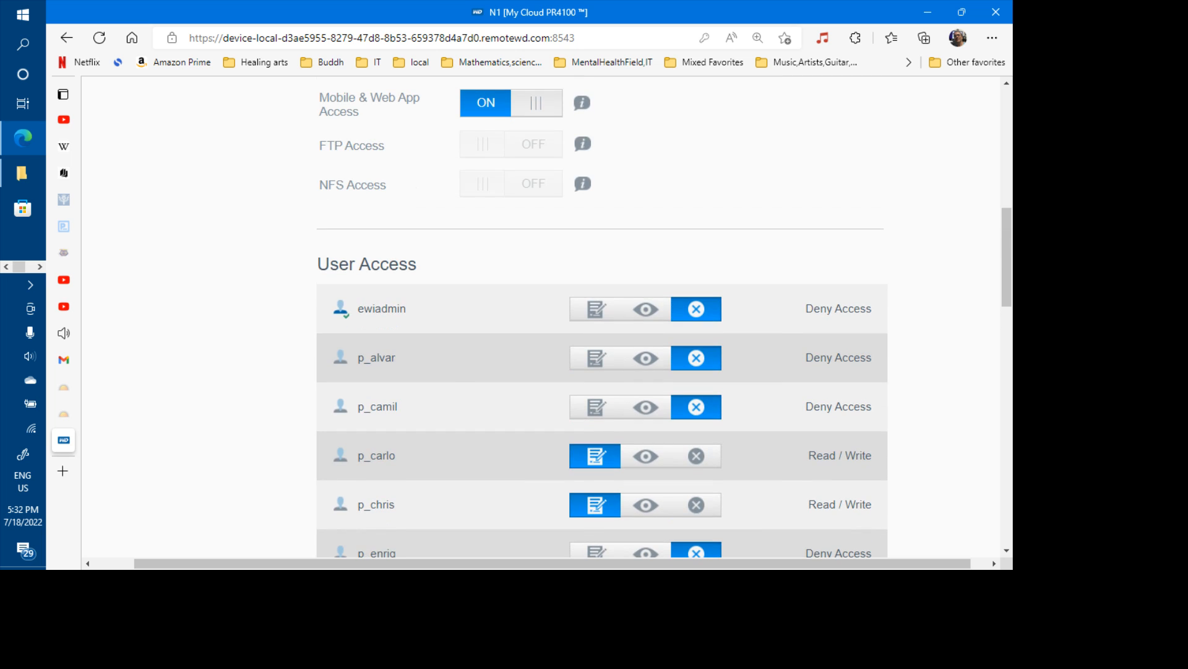
- Open the s_fin share and review the access levels of its p_ and q_ users
{"action": "scroll", "coordinate": [151, 340], "scroll_direction": "up", "scroll_amount": 6}
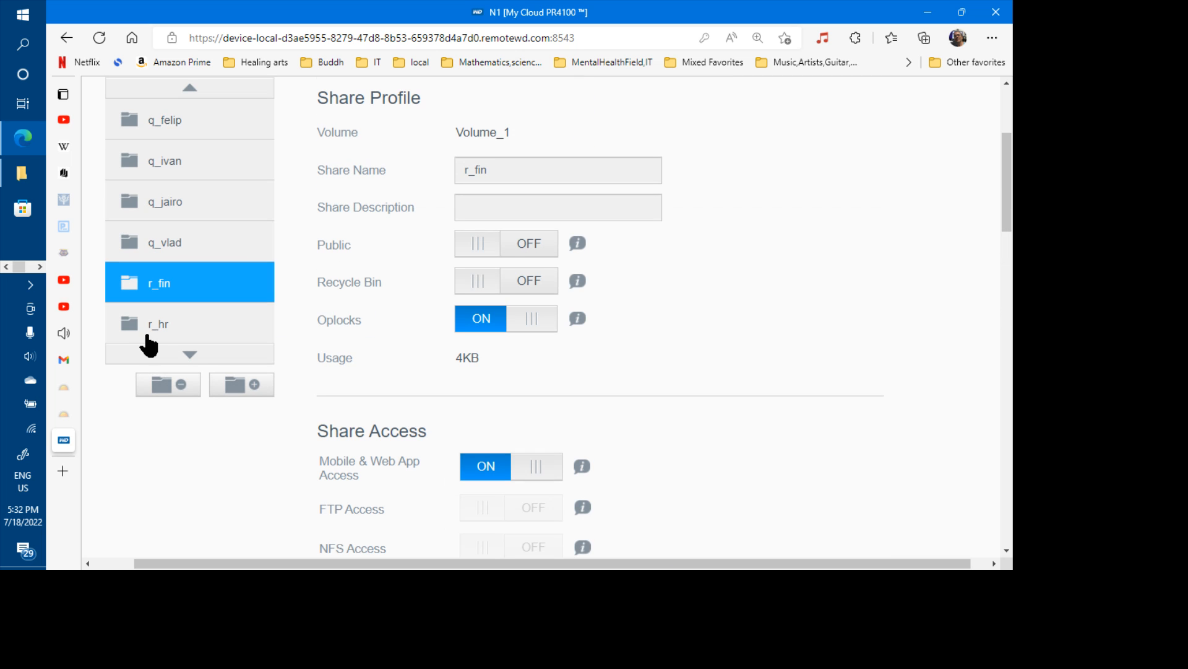
{"action": "left_click", "coordinate": [190, 354]}
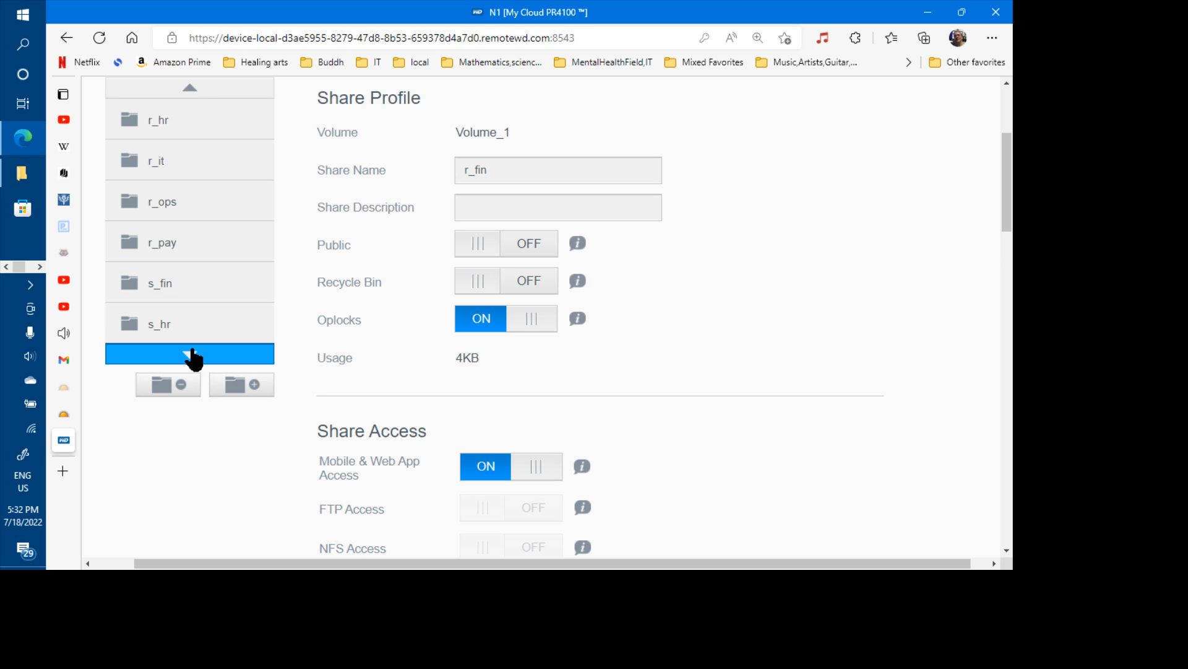
{"action": "left_click", "coordinate": [171, 296]}
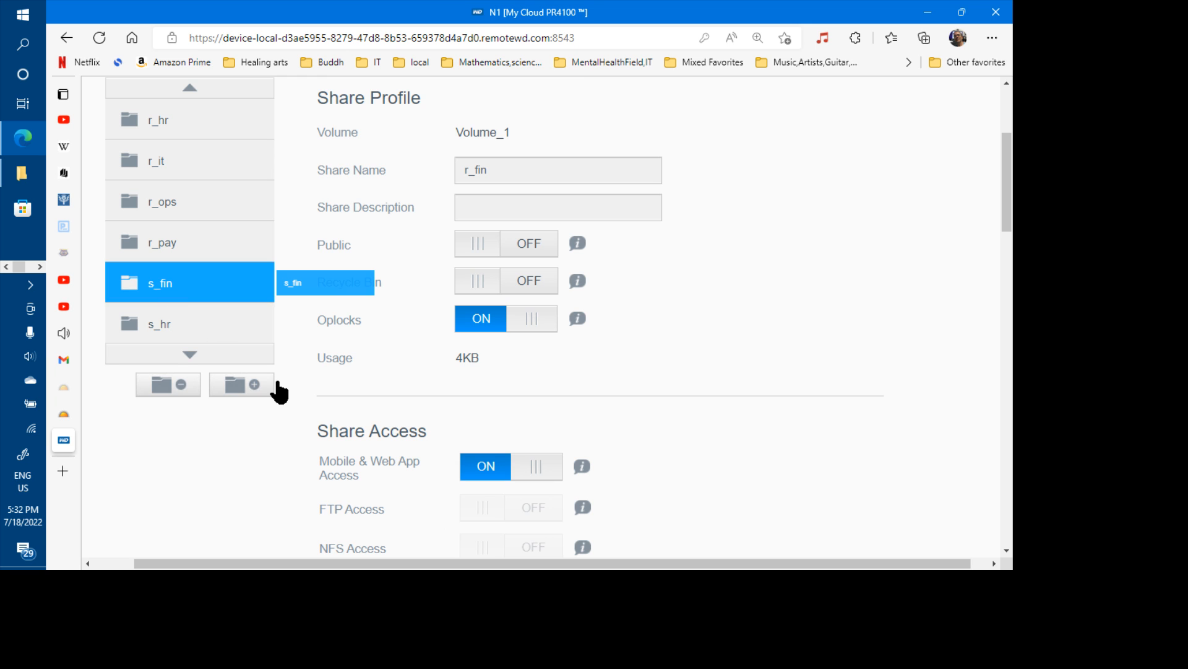
{"action": "scroll", "coordinate": [279, 390], "scroll_direction": "down", "scroll_amount": 8}
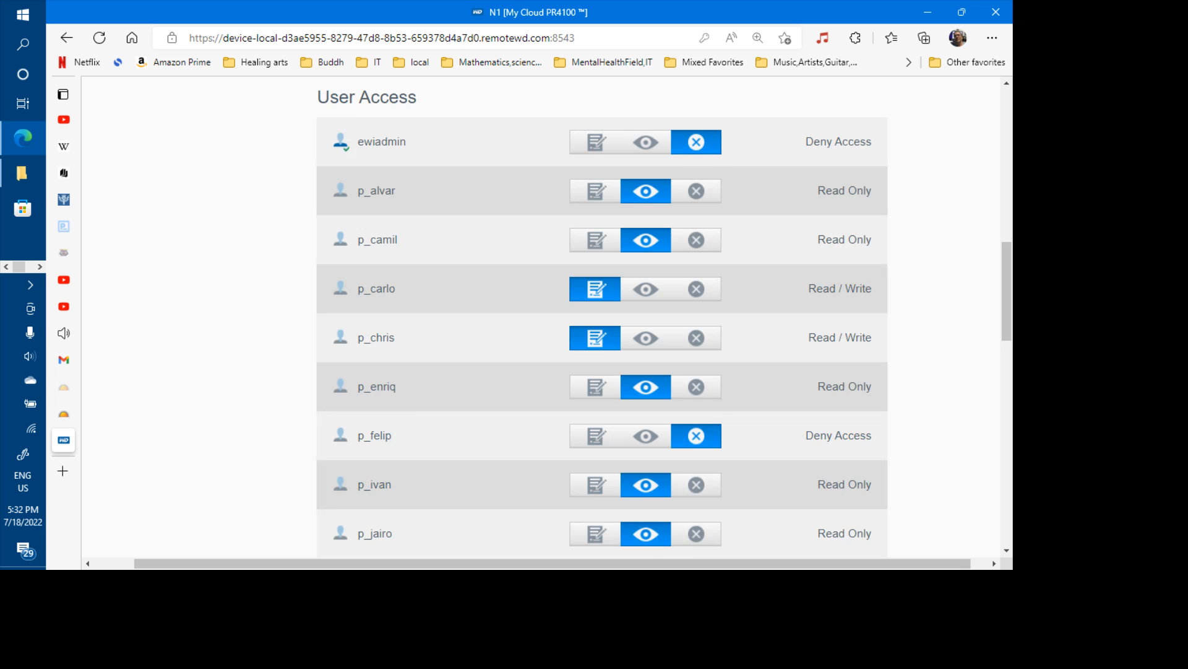
{"action": "scroll", "coordinate": [156, 461], "scroll_direction": "down", "scroll_amount": 10}
{"action": "scroll", "coordinate": [156, 462], "scroll_direction": "up", "scroll_amount": 8}
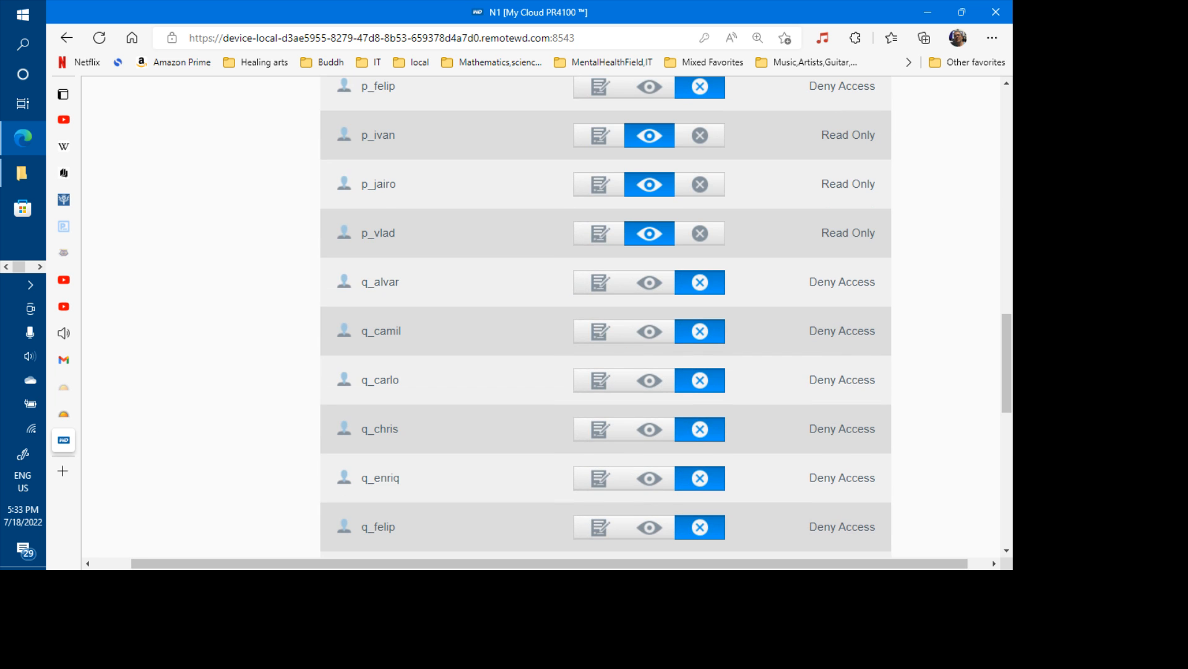
{"action": "scroll", "coordinate": [542, 315], "scroll_direction": "up", "scroll_amount": 15}
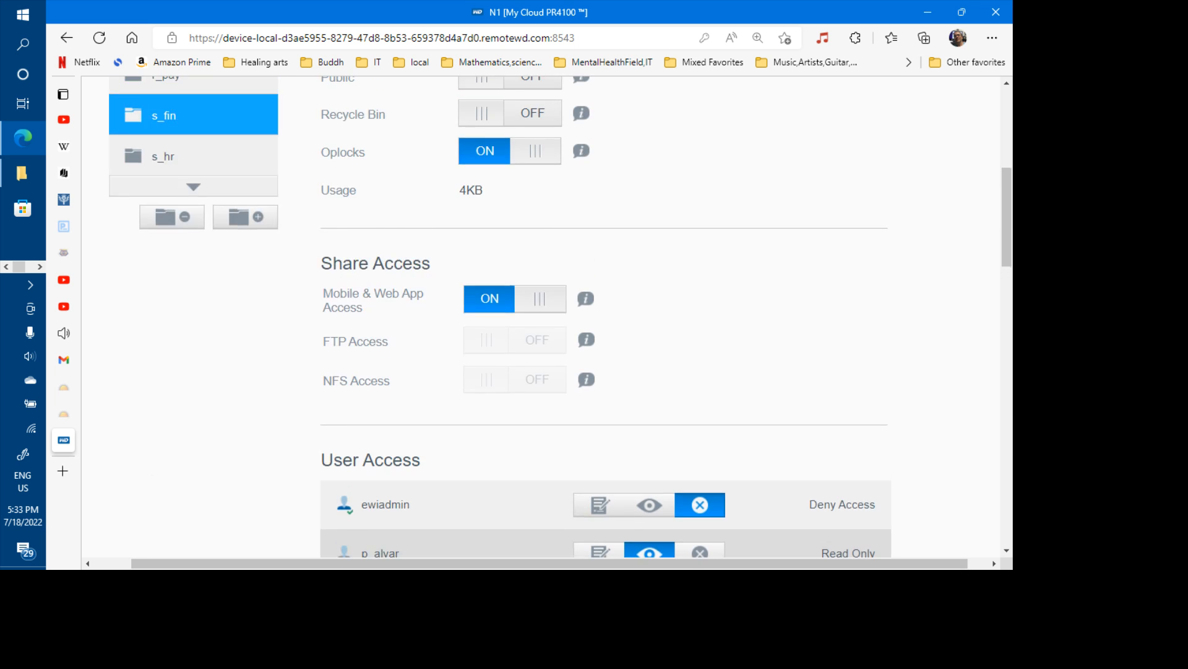
- Open the r_ops share, compare the access levels of its p_ users, and give user p_felip Read / Write access
{"action": "scroll", "coordinate": [542, 316], "scroll_direction": "up", "scroll_amount": 5}
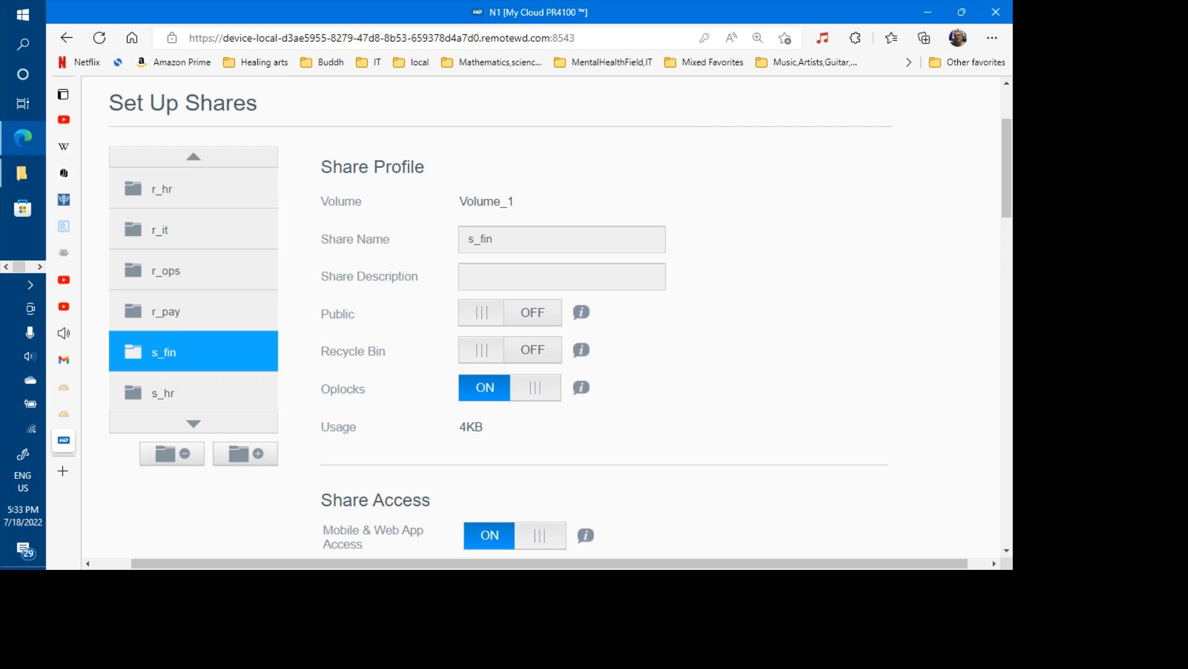
{"action": "scroll", "coordinate": [605, 317], "scroll_direction": "down", "scroll_amount": 10}
{"action": "scroll", "coordinate": [605, 316], "scroll_direction": "down", "scroll_amount": 3}
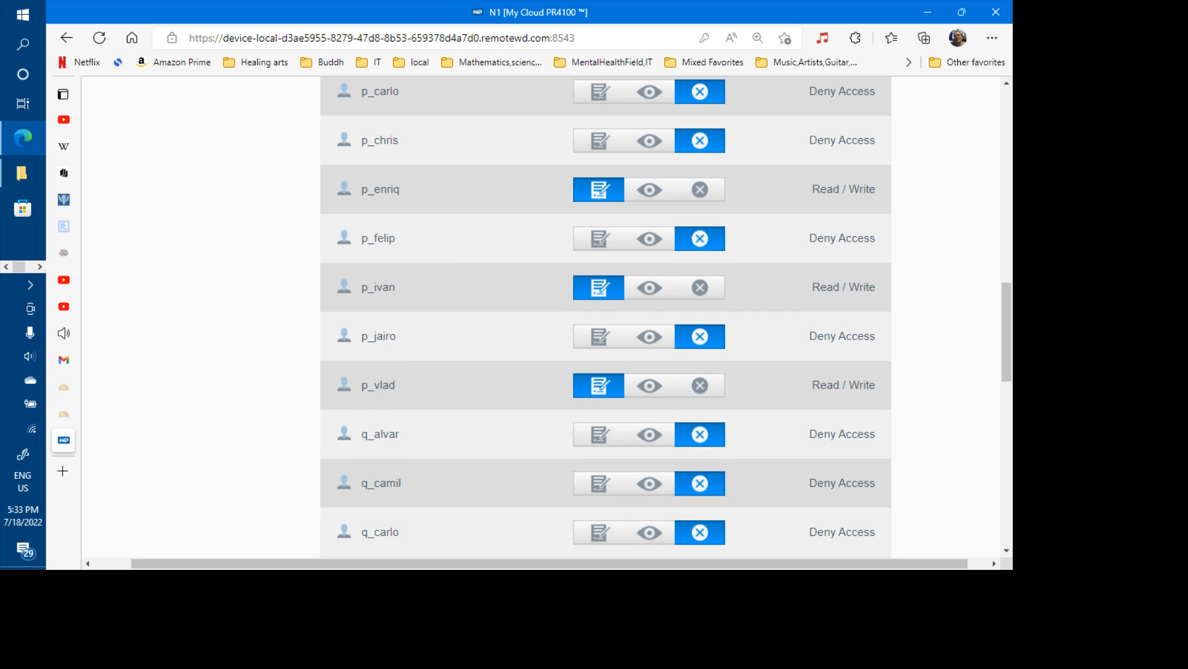
{"action": "scroll", "coordinate": [605, 316], "scroll_direction": "up", "scroll_amount": 1}
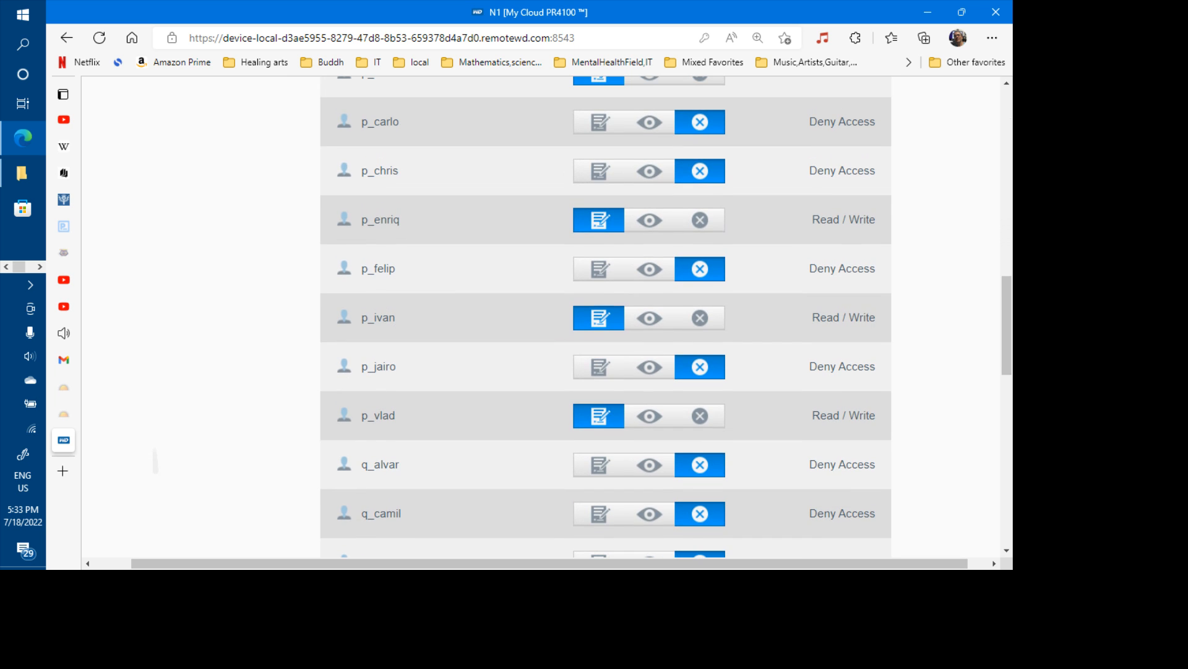
{"action": "scroll", "coordinate": [605, 316], "scroll_direction": "up", "scroll_amount": 4}
{"action": "scroll", "coordinate": [605, 317], "scroll_direction": "up", "scroll_amount": 6}
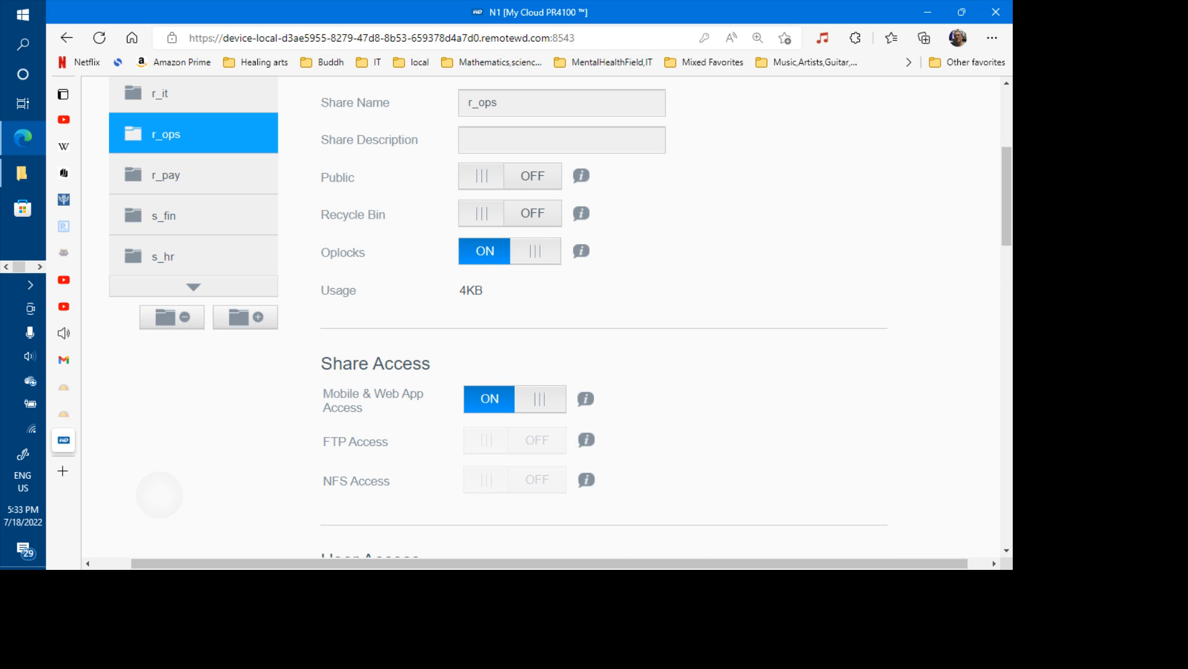
{"action": "scroll", "coordinate": [605, 316], "scroll_direction": "down", "scroll_amount": 2}
{"action": "scroll", "coordinate": [605, 316], "scroll_direction": "down", "scroll_amount": 8}
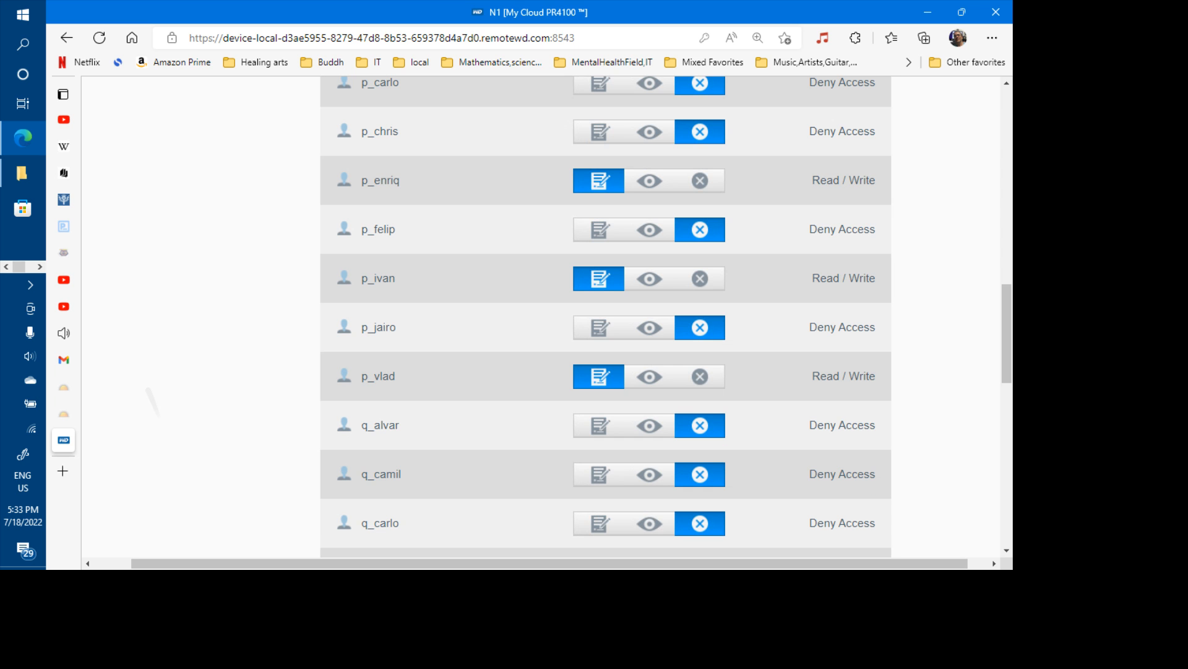
{"action": "scroll", "coordinate": [606, 316], "scroll_direction": "down", "scroll_amount": 1}
{"action": "scroll", "coordinate": [605, 316], "scroll_direction": "up", "scroll_amount": 1}
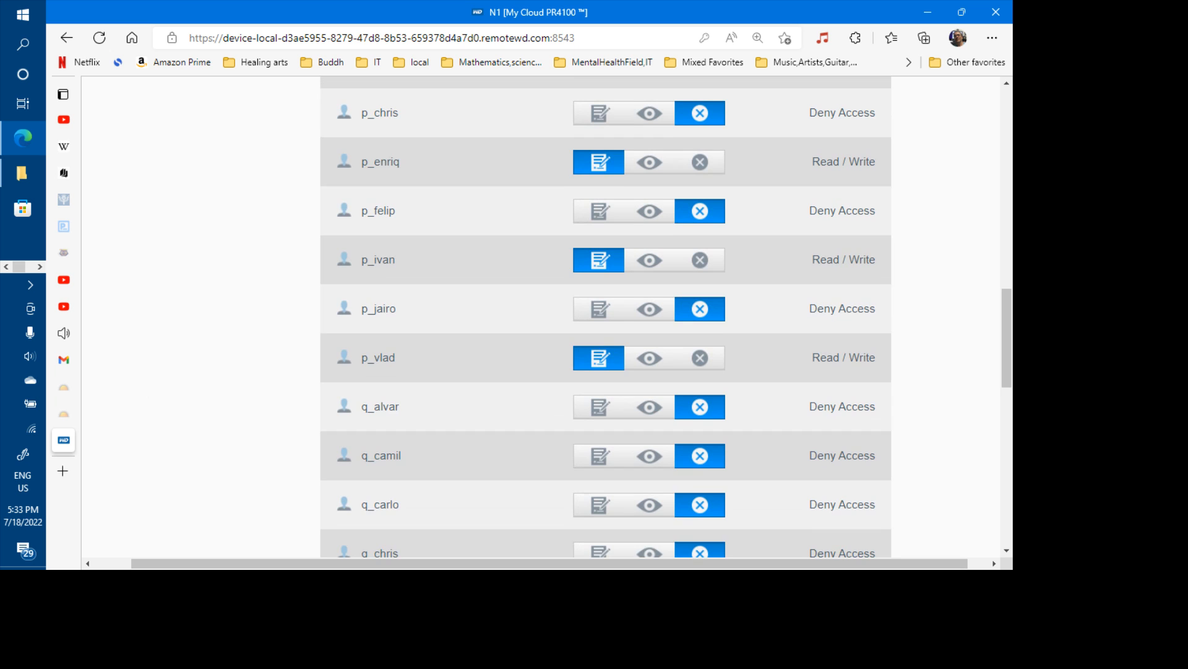
{"action": "scroll", "coordinate": [606, 316], "scroll_direction": "up", "scroll_amount": 3}
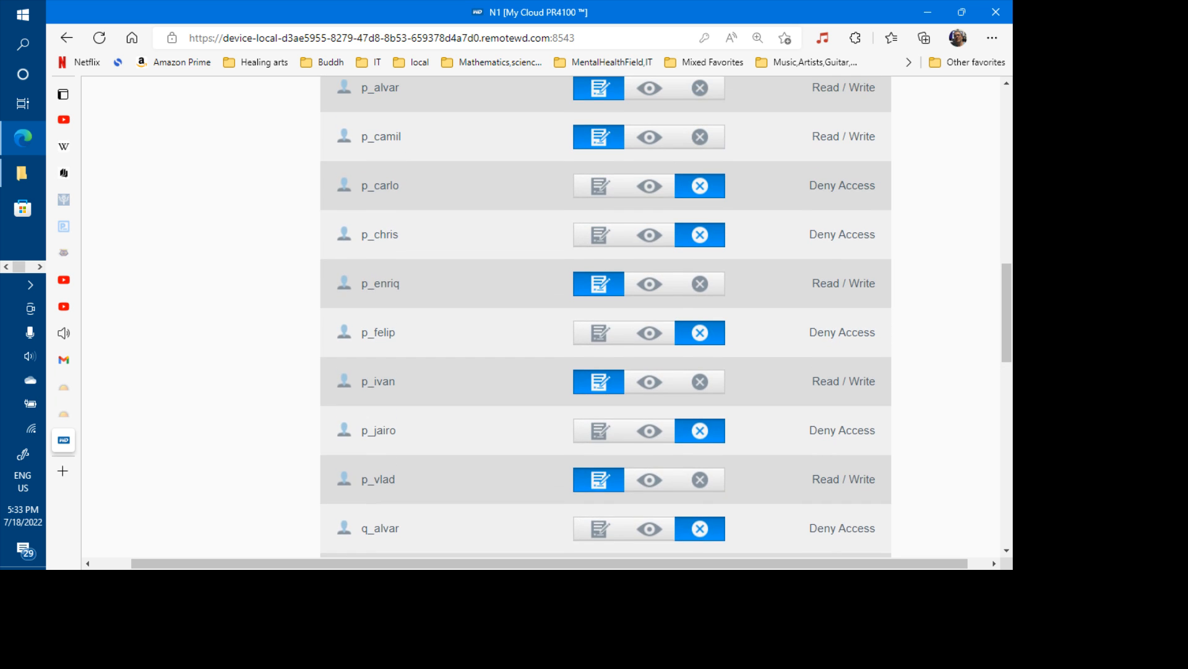
{"action": "scroll", "coordinate": [606, 316], "scroll_direction": "up", "scroll_amount": 1}
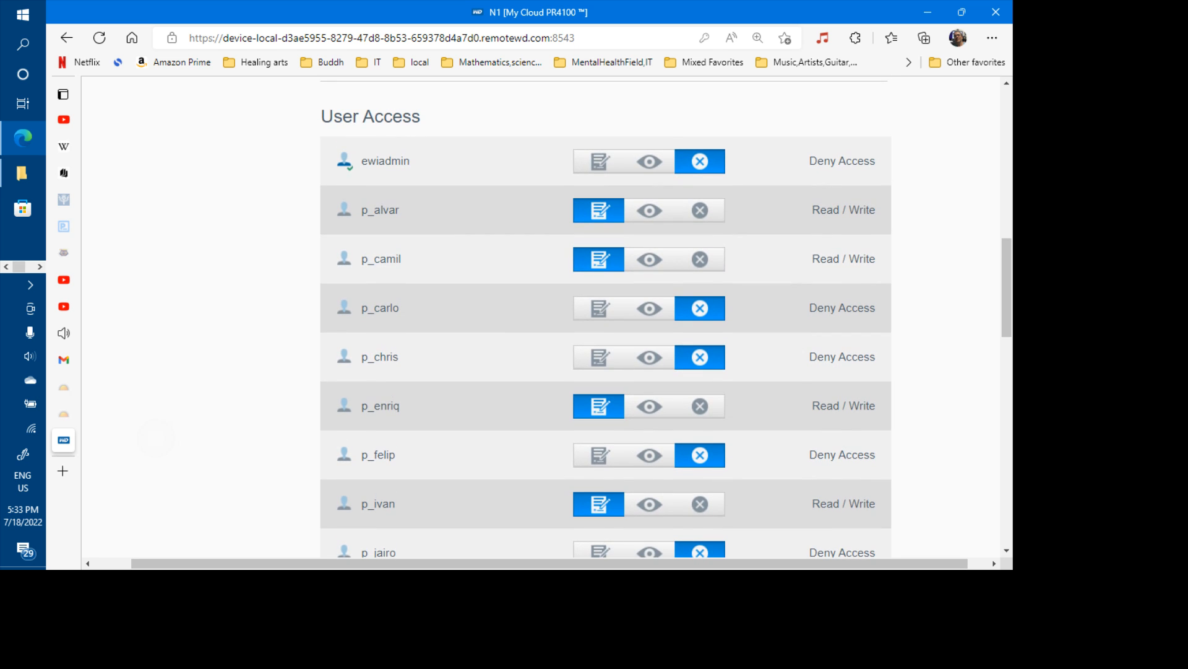
{"action": "scroll", "coordinate": [605, 316], "scroll_direction": "down", "scroll_amount": 2}
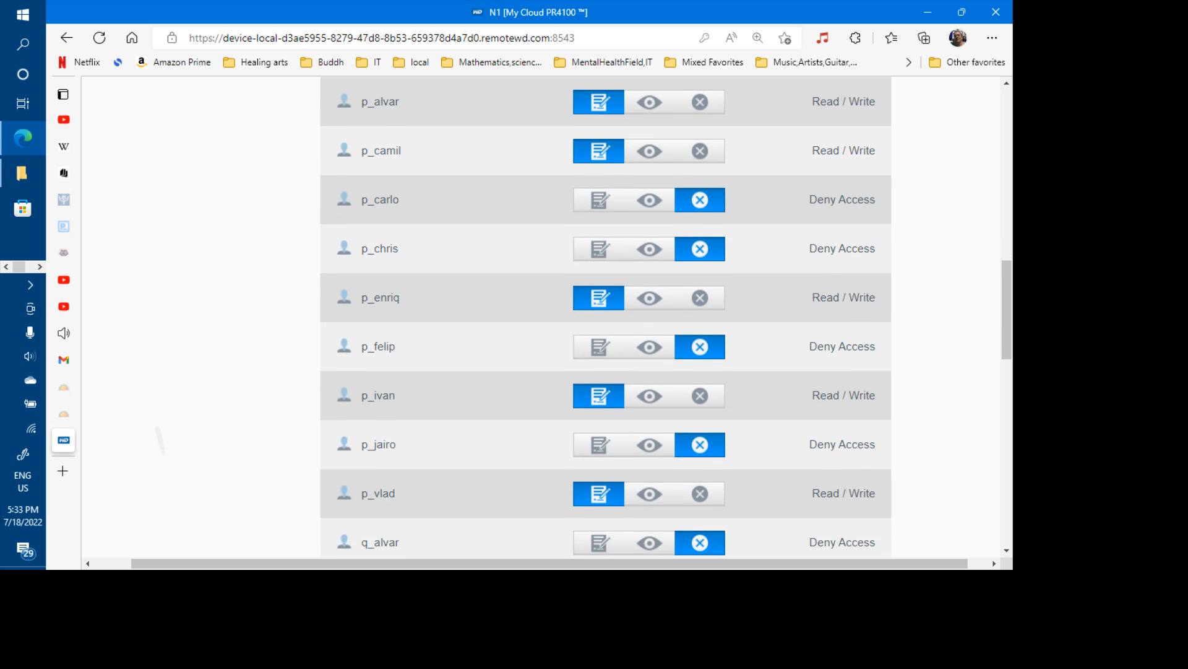
{"action": "scroll", "coordinate": [636, 279], "scroll_direction": "down", "scroll_amount": 1}
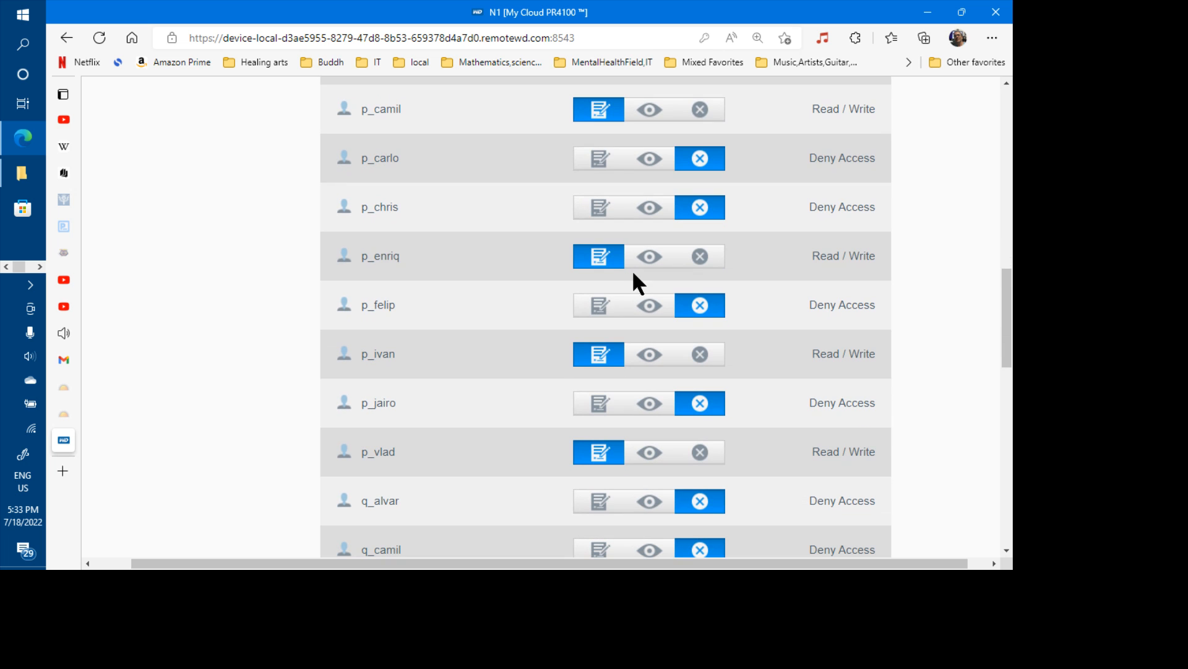
{"action": "left_click", "coordinate": [599, 306]}
{"action": "scroll", "coordinate": [605, 318], "scroll_direction": "down", "scroll_amount": 4}
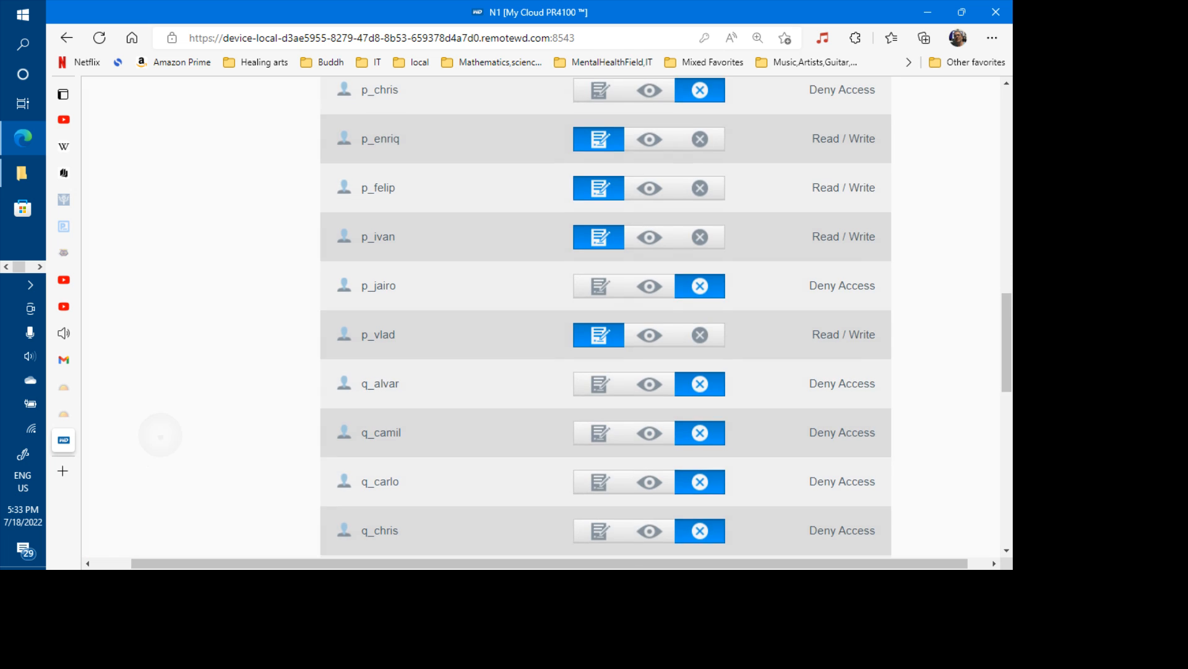
{"action": "scroll", "coordinate": [605, 316], "scroll_direction": "down", "scroll_amount": 3}
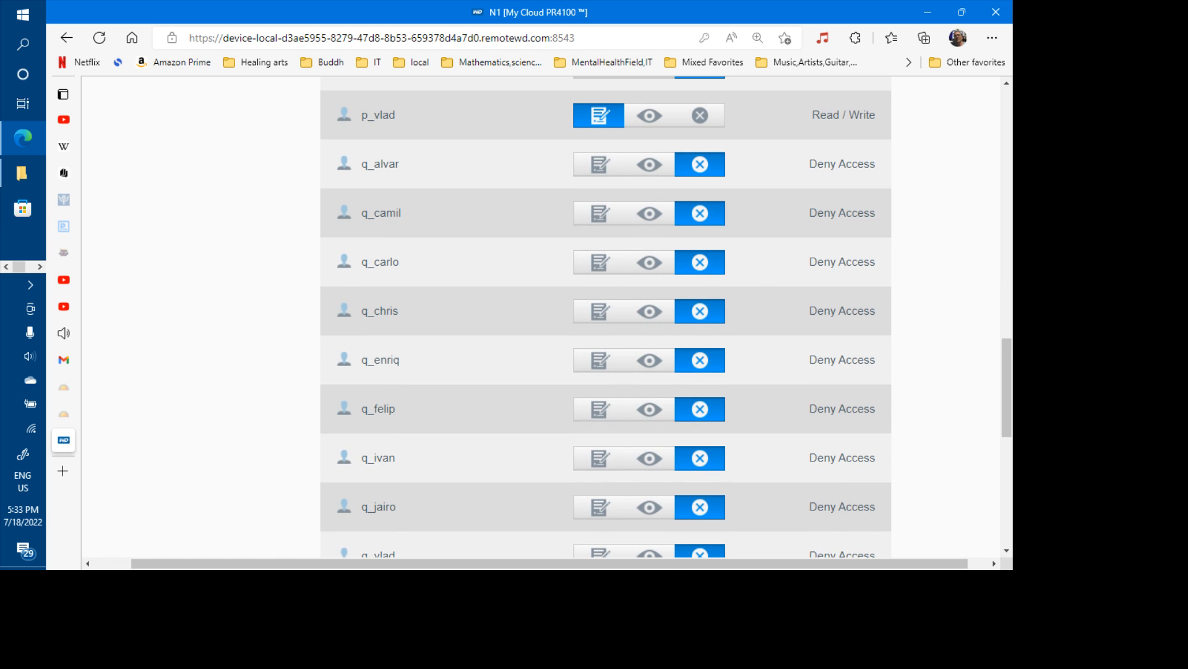
- Open the s_ops share and give user p_felip Read / Write access
{"action": "scroll", "coordinate": [606, 317], "scroll_direction": "up", "scroll_amount": 4}
{"action": "scroll", "coordinate": [605, 316], "scroll_direction": "left", "scroll_amount": 1}
{"action": "scroll", "coordinate": [605, 316], "scroll_direction": "up", "scroll_amount": 10}
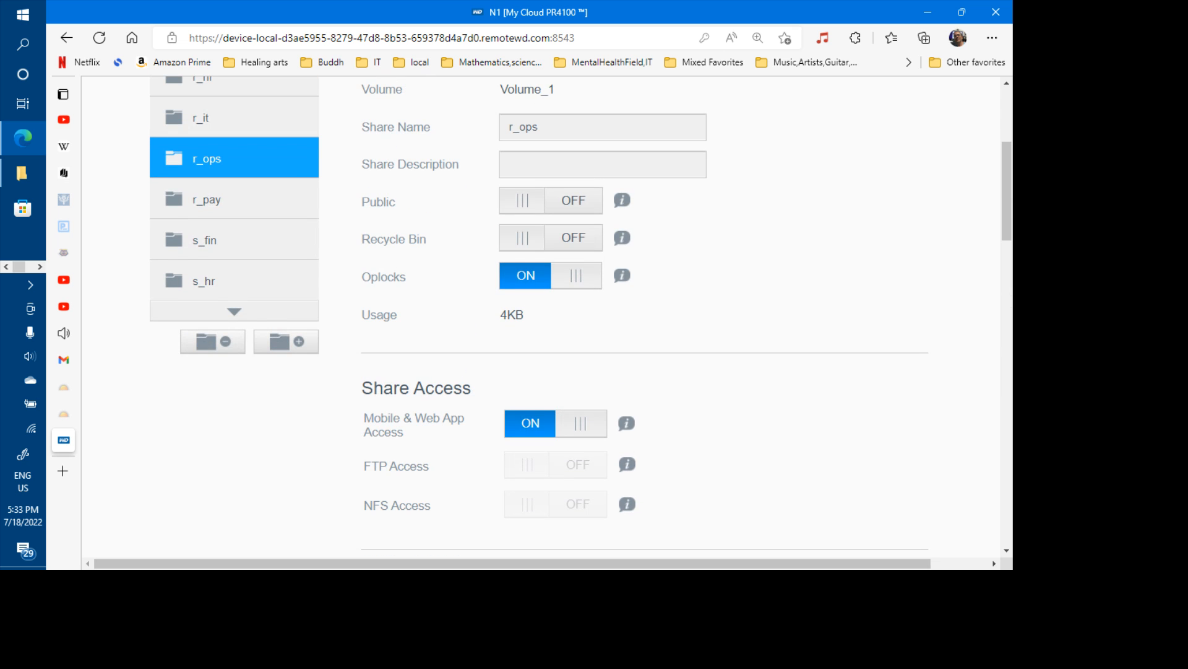
{"action": "scroll", "coordinate": [539, 317], "scroll_direction": "up", "scroll_amount": 1}
{"action": "scroll", "coordinate": [234, 273], "scroll_direction": "up", "scroll_amount": 1}
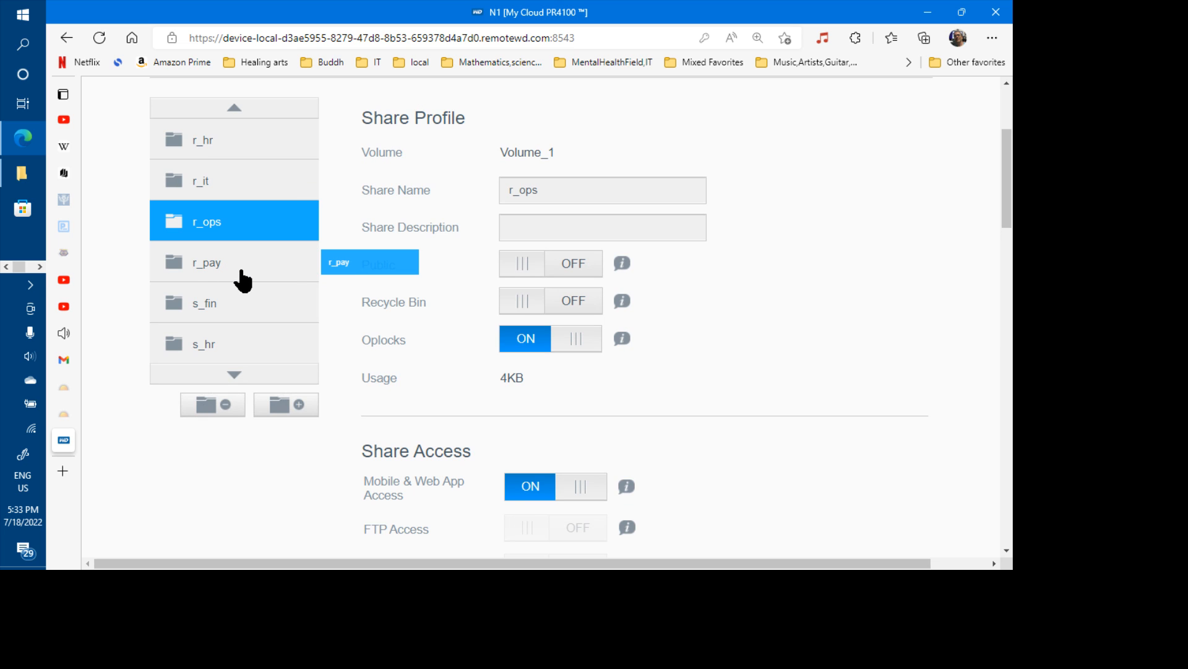
{"action": "left_click", "coordinate": [240, 375]}
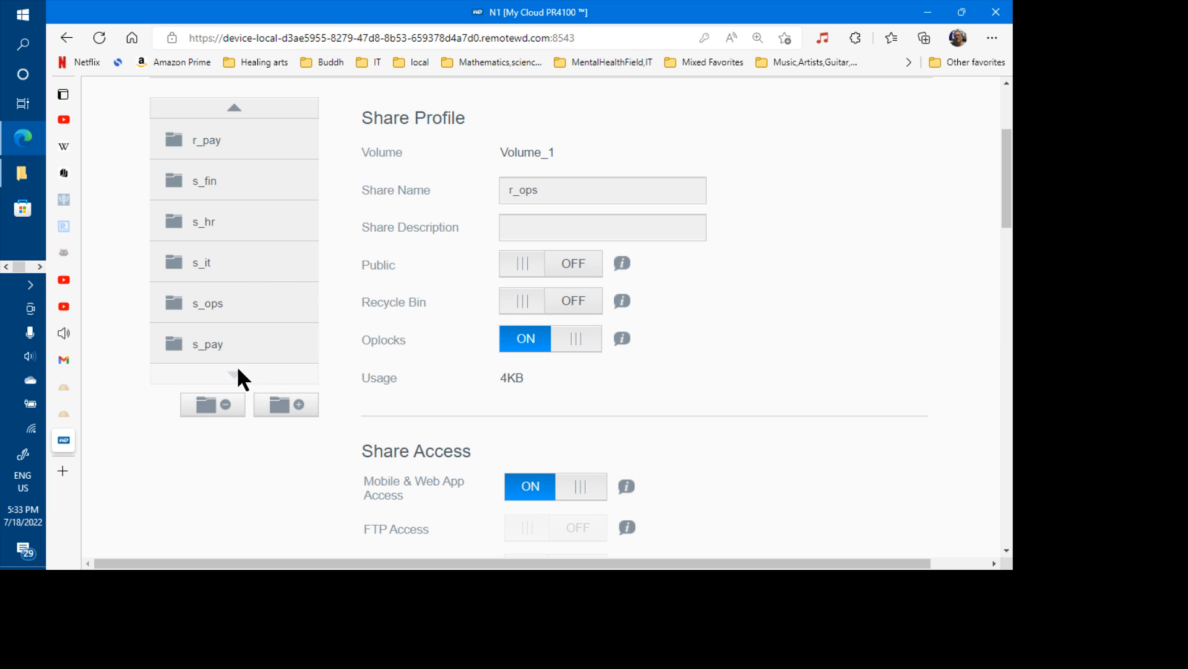
{"action": "left_click", "coordinate": [216, 316]}
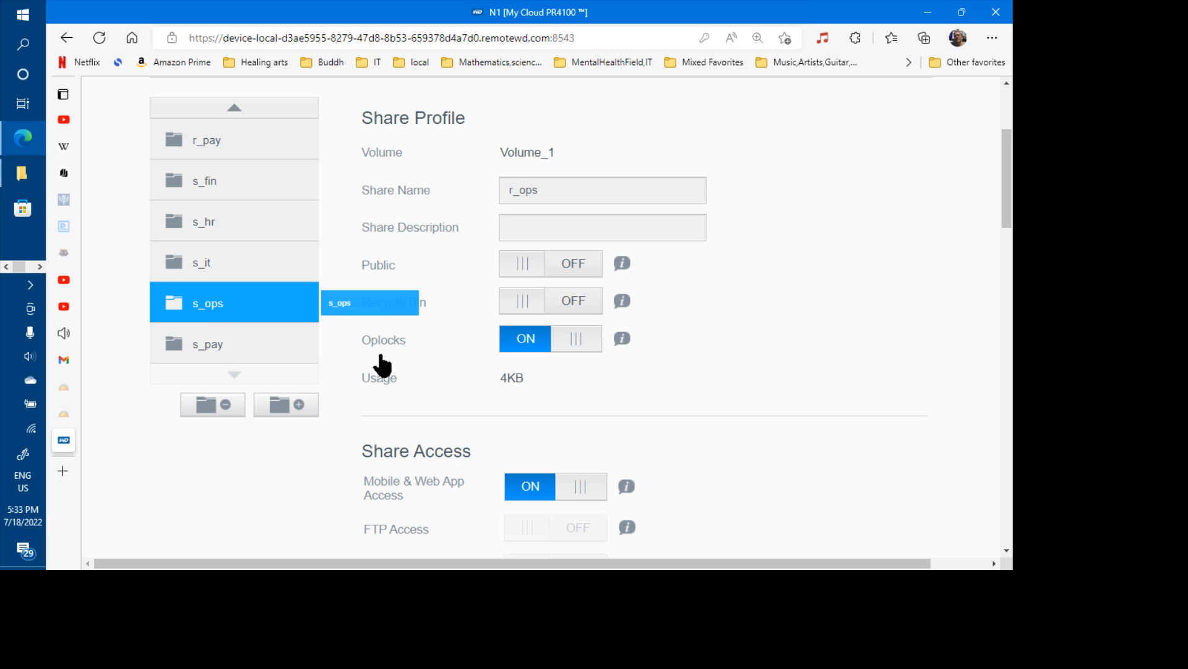
{"action": "scroll", "coordinate": [382, 365], "scroll_direction": "down", "scroll_amount": 10}
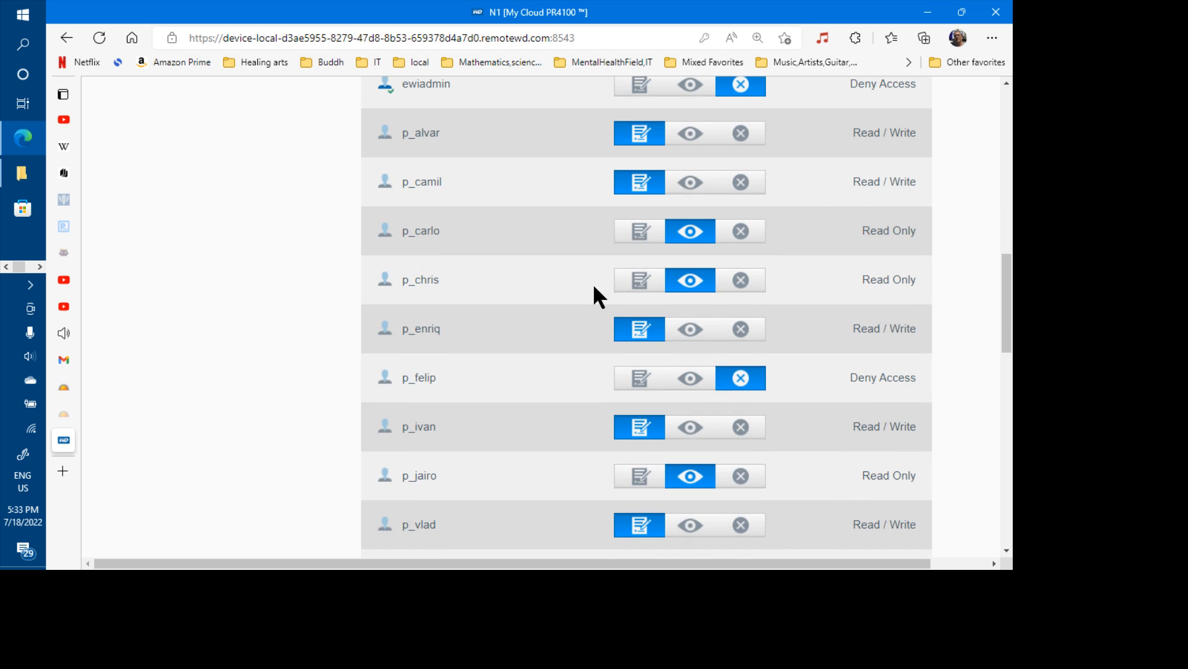
{"action": "left_click", "coordinate": [641, 384]}
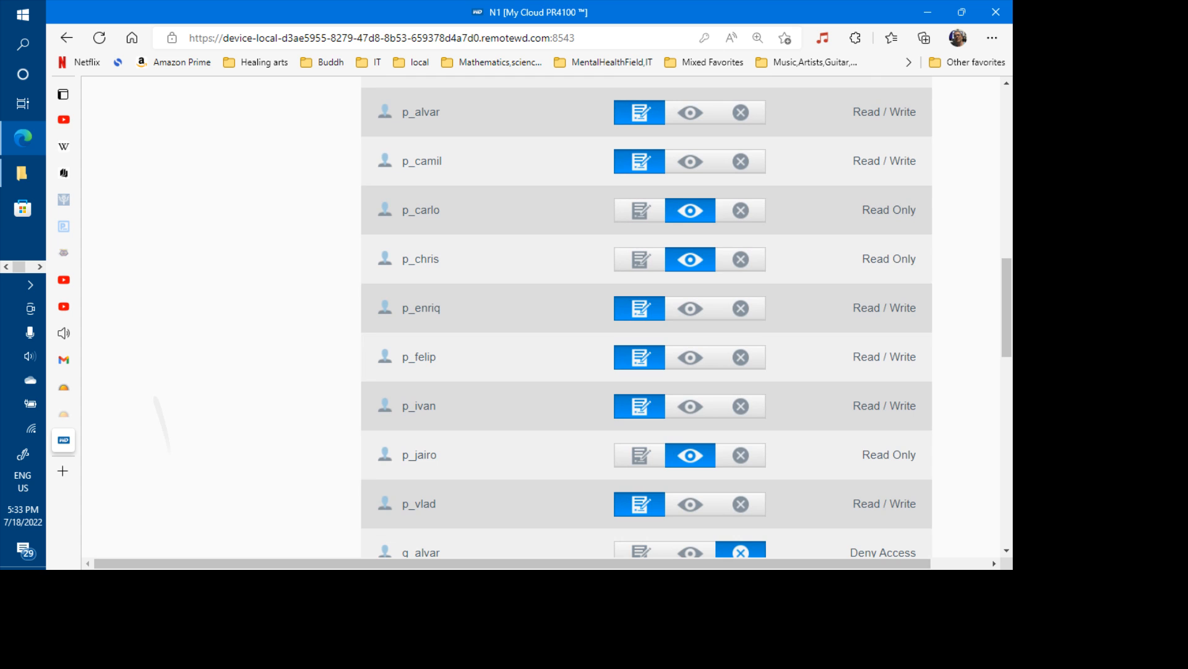
{"action": "scroll", "coordinate": [646, 316], "scroll_direction": "up", "scroll_amount": 2}
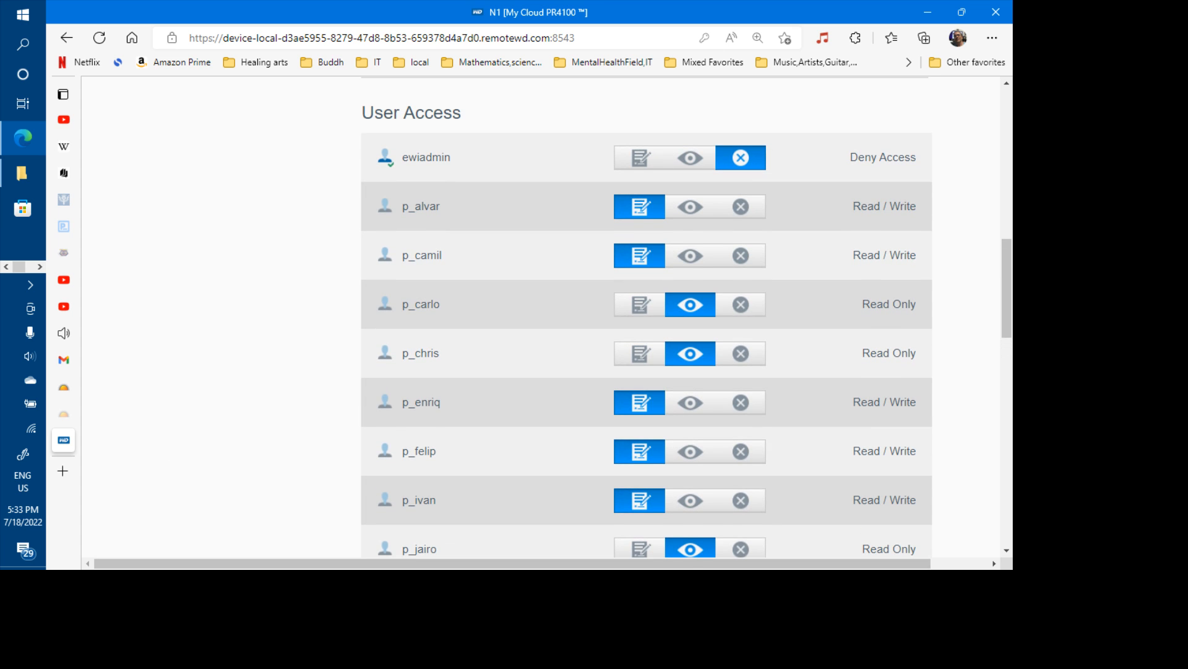
- Review the access levels of the remaining p_, q_, r_ and s_ users on the s_ops share
{"action": "scroll", "coordinate": [647, 317], "scroll_direction": "down", "scroll_amount": 7}
{"action": "scroll", "coordinate": [646, 317], "scroll_direction": "down", "scroll_amount": 8}
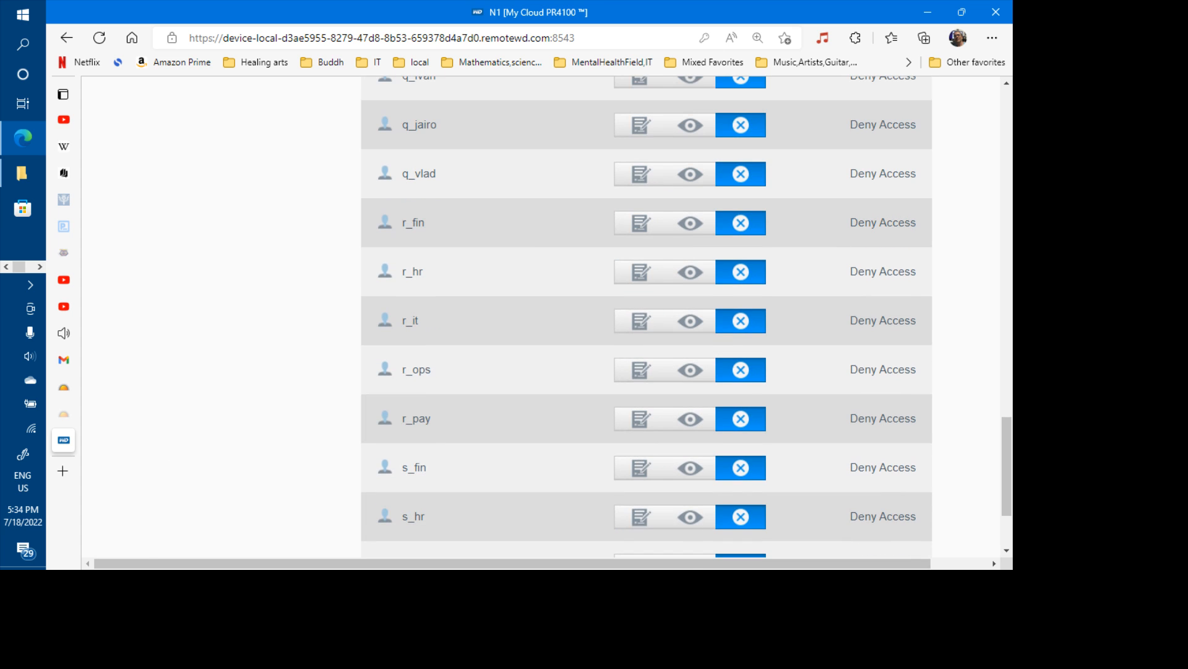
{"action": "scroll", "coordinate": [646, 317], "scroll_direction": "up", "scroll_amount": 9}
{"action": "scroll", "coordinate": [646, 317], "scroll_direction": "right", "scroll_amount": 1}
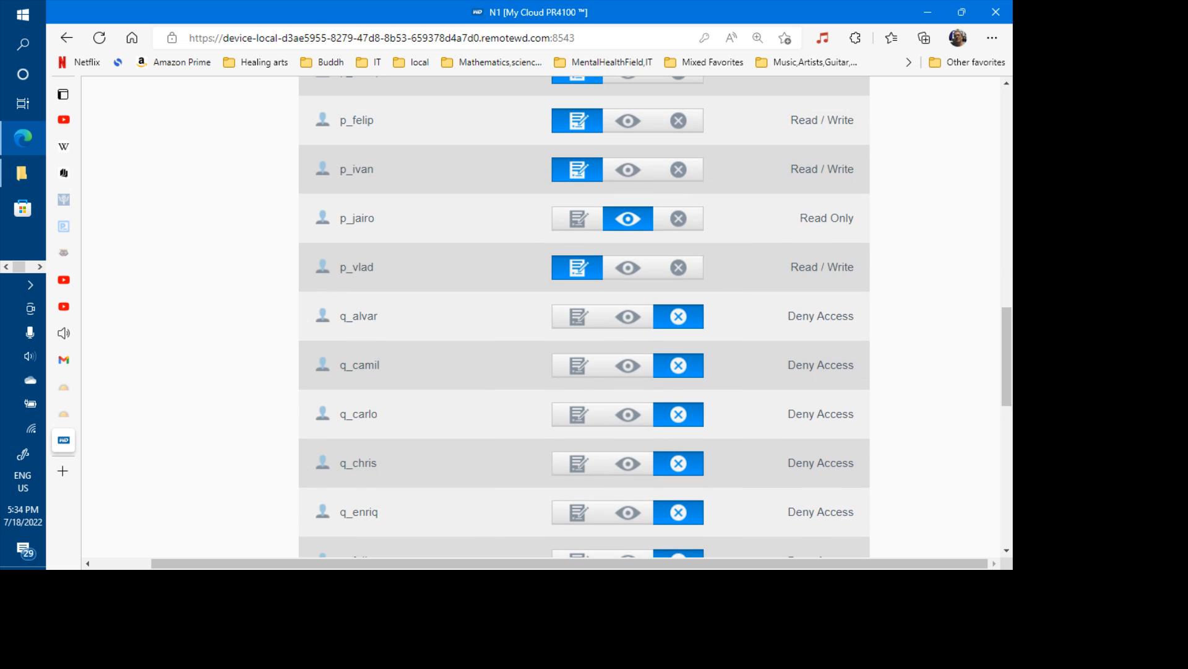
{"action": "scroll", "coordinate": [646, 316], "scroll_direction": "up", "scroll_amount": 10}
- Open the s_pay share, compare the access levels of its p_ and q_ users, and give user p_felip Read Only access
{"action": "left_click_drag", "start_coordinate": [180, 291], "coordinate": [176, 313]}
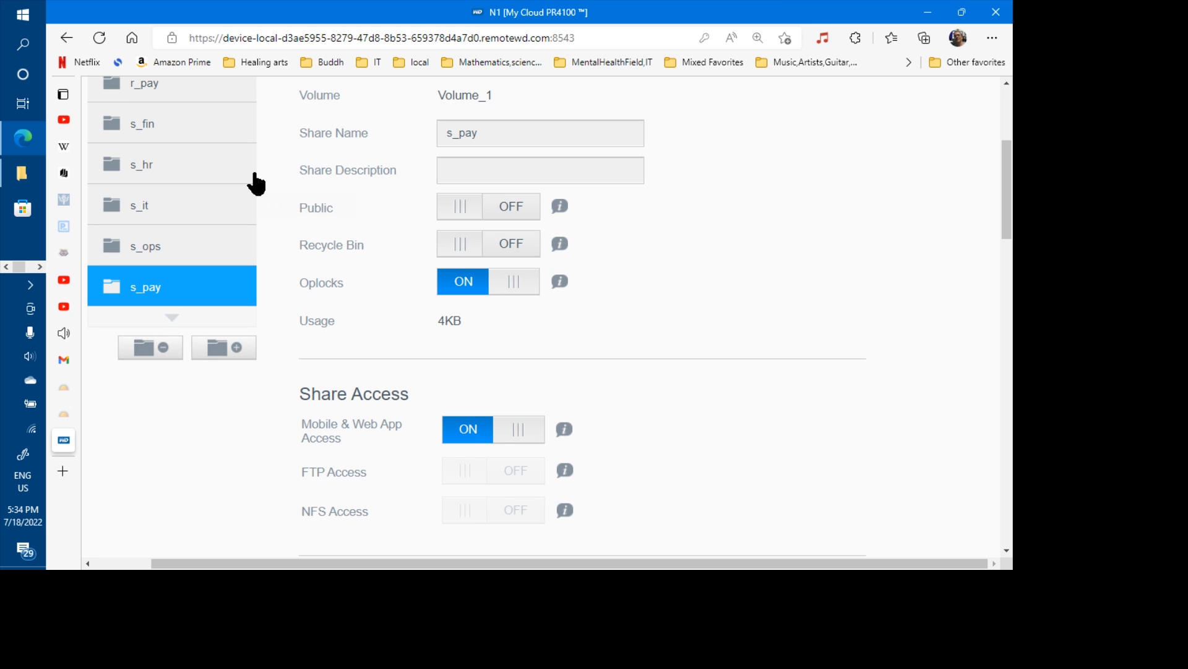
{"action": "scroll", "coordinate": [256, 183], "scroll_direction": "down", "scroll_amount": 10}
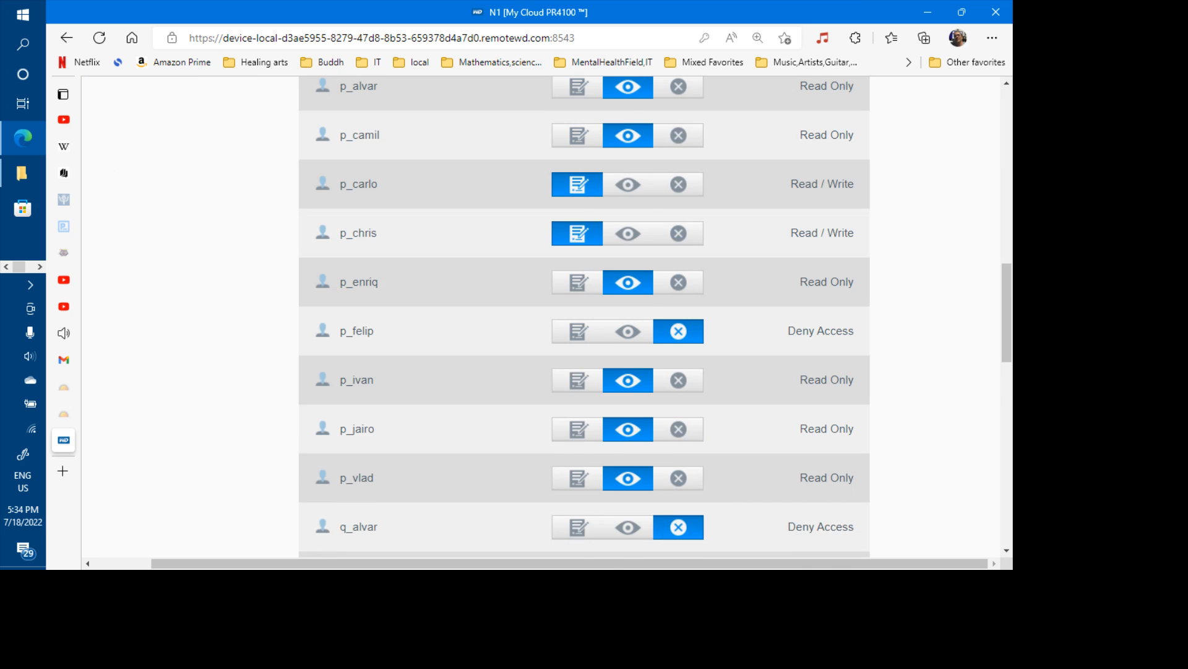
{"action": "scroll", "coordinate": [584, 315], "scroll_direction": "up", "scroll_amount": 1}
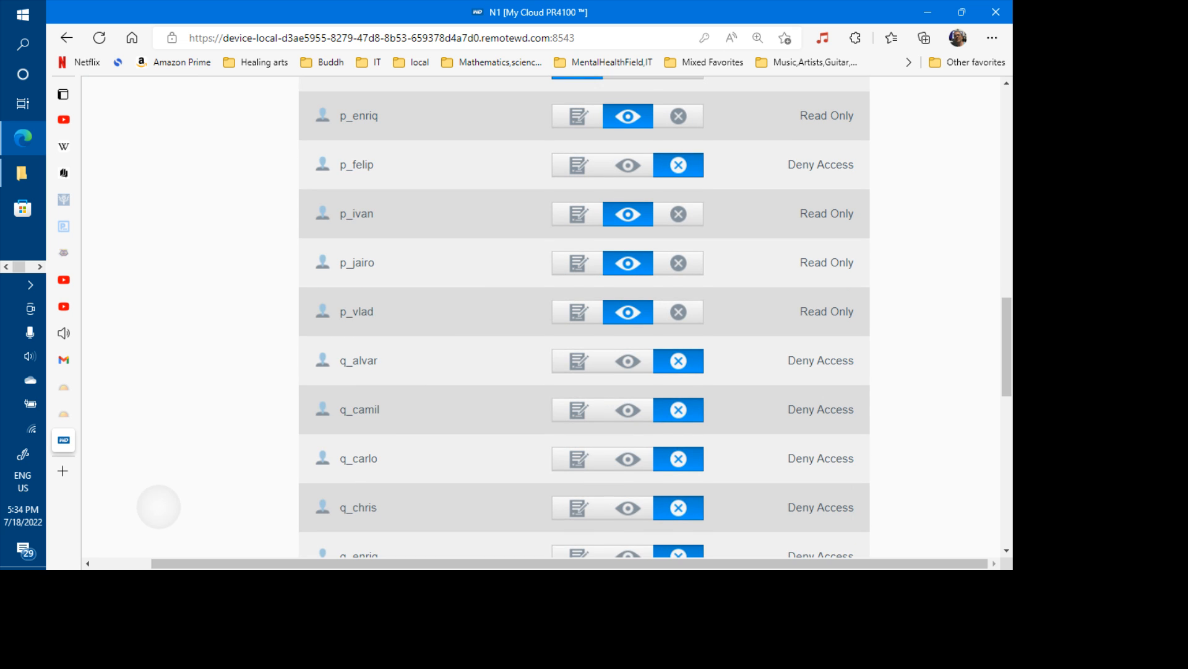
{"action": "scroll", "coordinate": [584, 316], "scroll_direction": "up", "scroll_amount": 5}
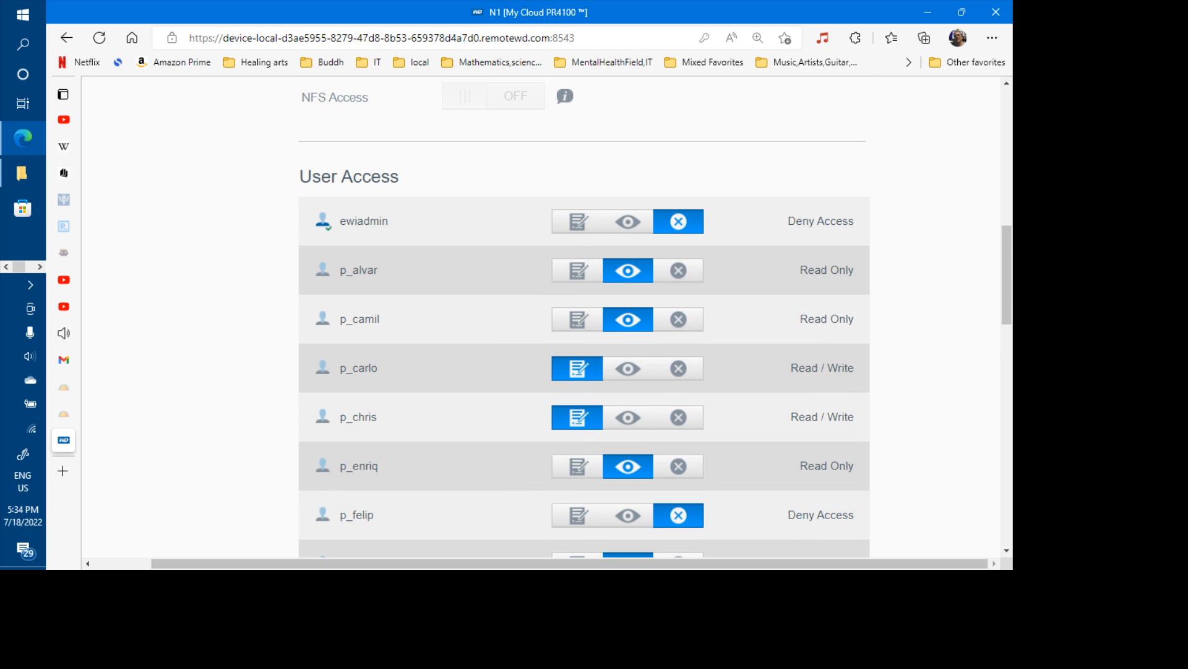
{"action": "scroll", "coordinate": [167, 471], "scroll_direction": "down", "scroll_amount": 5}
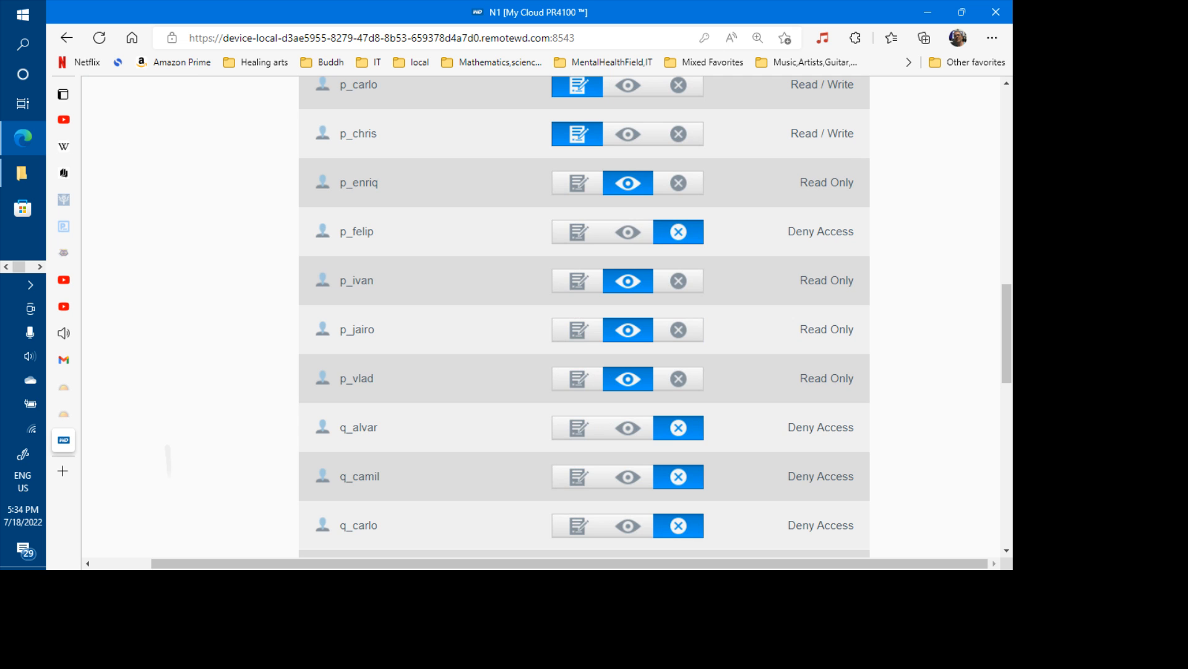
{"action": "scroll", "coordinate": [167, 470], "scroll_direction": "down", "scroll_amount": 4}
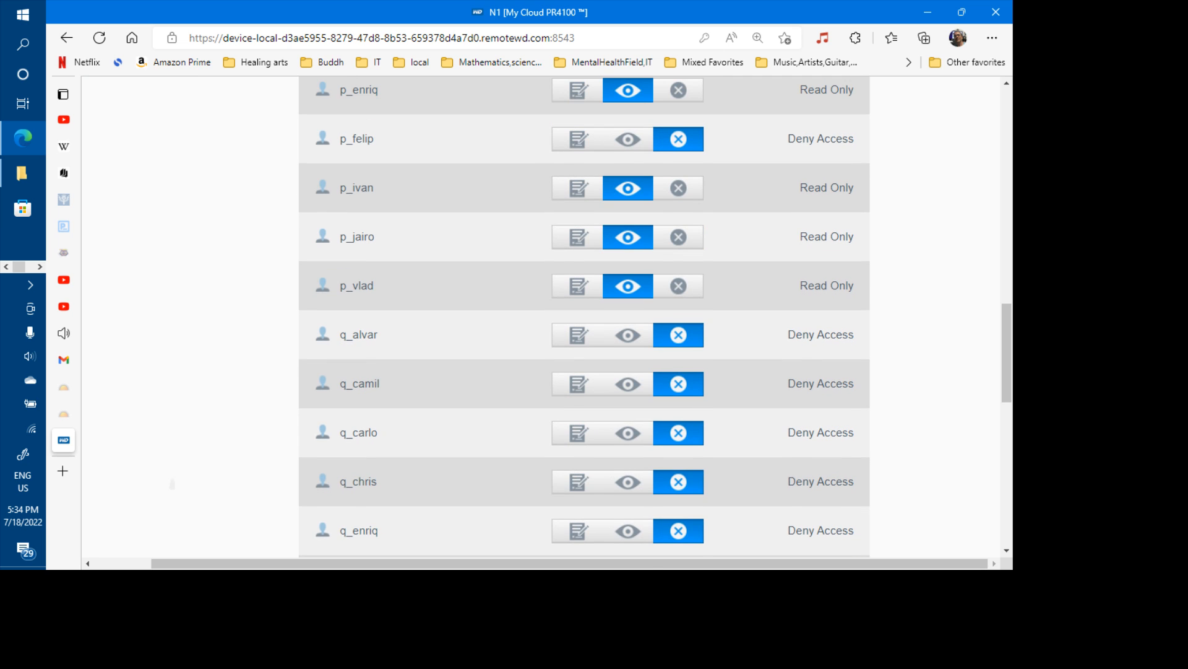
{"action": "scroll", "coordinate": [168, 470], "scroll_direction": "down", "scroll_amount": 2}
{"action": "scroll", "coordinate": [168, 470], "scroll_direction": "up", "scroll_amount": 5}
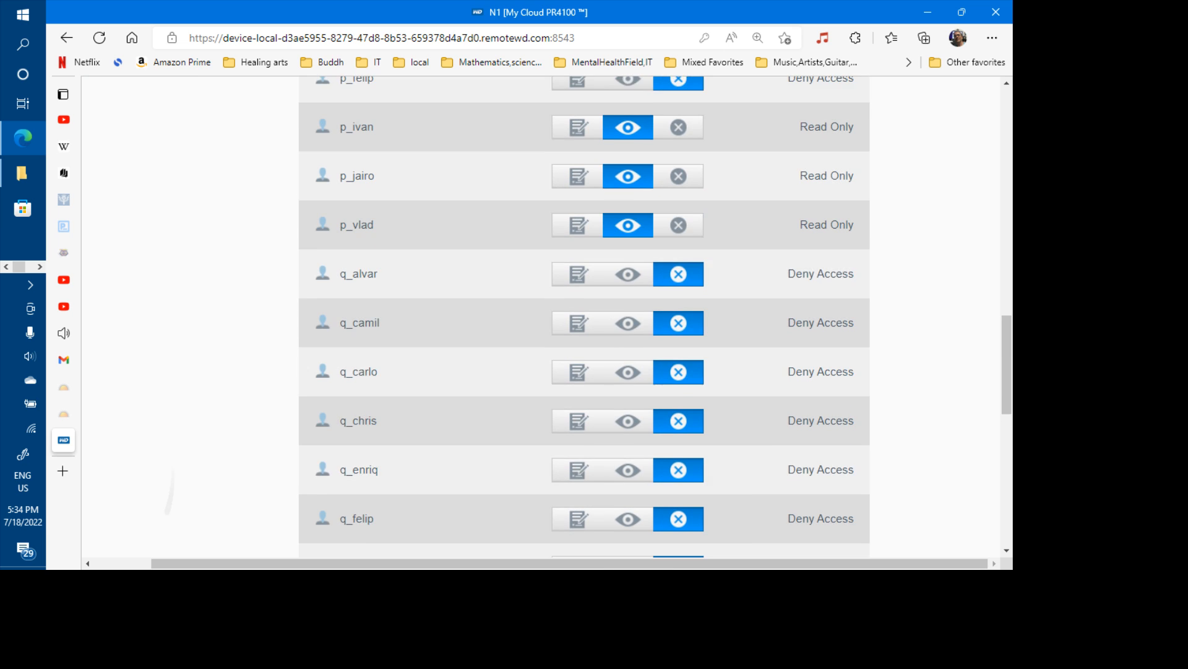
{"action": "scroll", "coordinate": [168, 492], "scroll_direction": "up", "scroll_amount": 1}
{"action": "scroll", "coordinate": [167, 516], "scroll_direction": "up", "scroll_amount": 2}
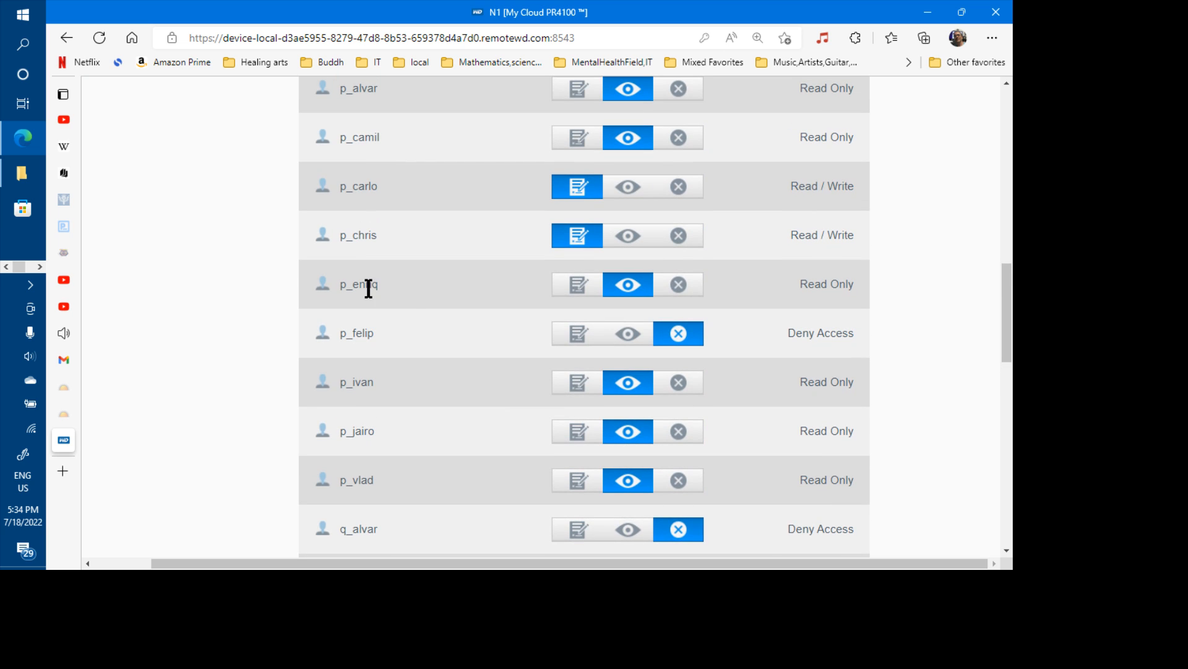
{"action": "left_click", "coordinate": [627, 334]}
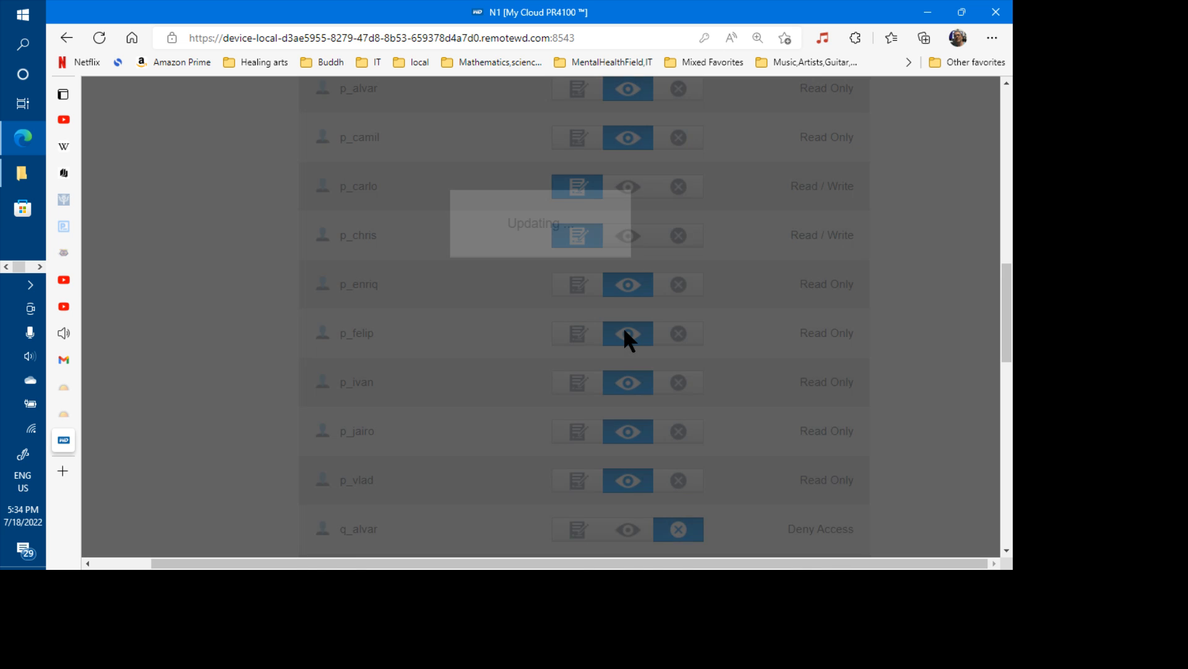
- Return to the s_ops share and recheck the access levels of its p_ users
{"action": "scroll", "coordinate": [626, 339], "scroll_direction": "up", "scroll_amount": 10}
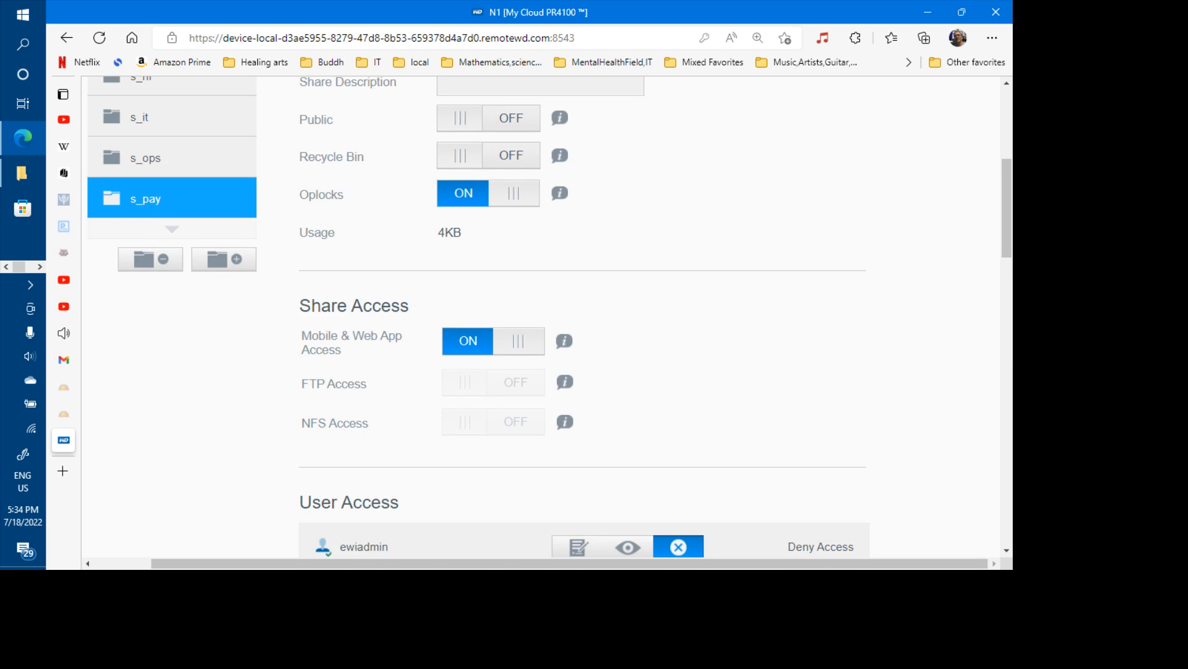
{"action": "left_click_drag", "start_coordinate": [180, 283], "coordinate": [182, 291]}
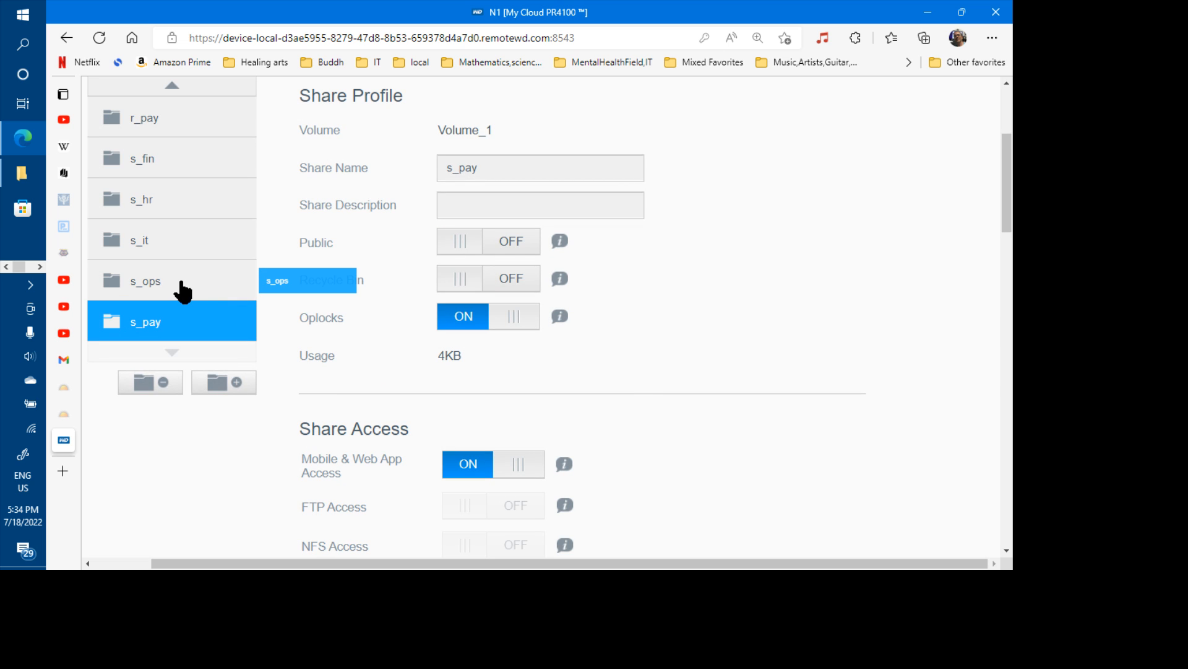
{"action": "left_click_drag", "start_coordinate": [183, 291], "coordinate": [182, 291]}
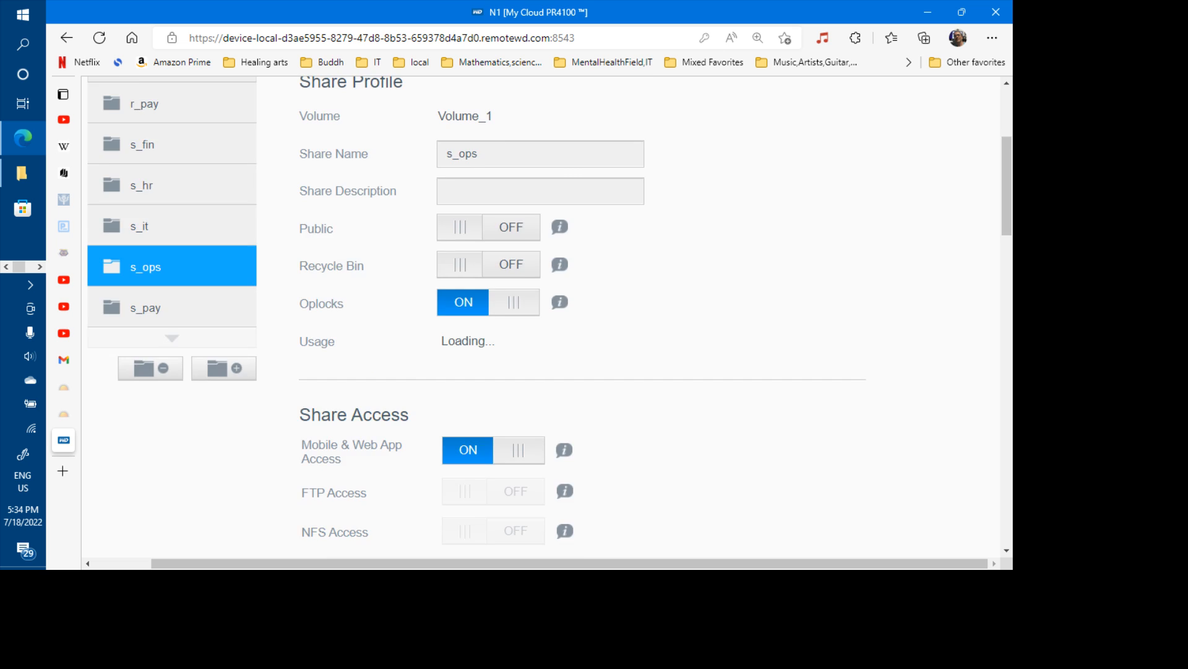
{"action": "scroll", "coordinate": [183, 291], "scroll_direction": "down", "scroll_amount": 2}
{"action": "scroll", "coordinate": [584, 317], "scroll_direction": "down", "scroll_amount": 10}
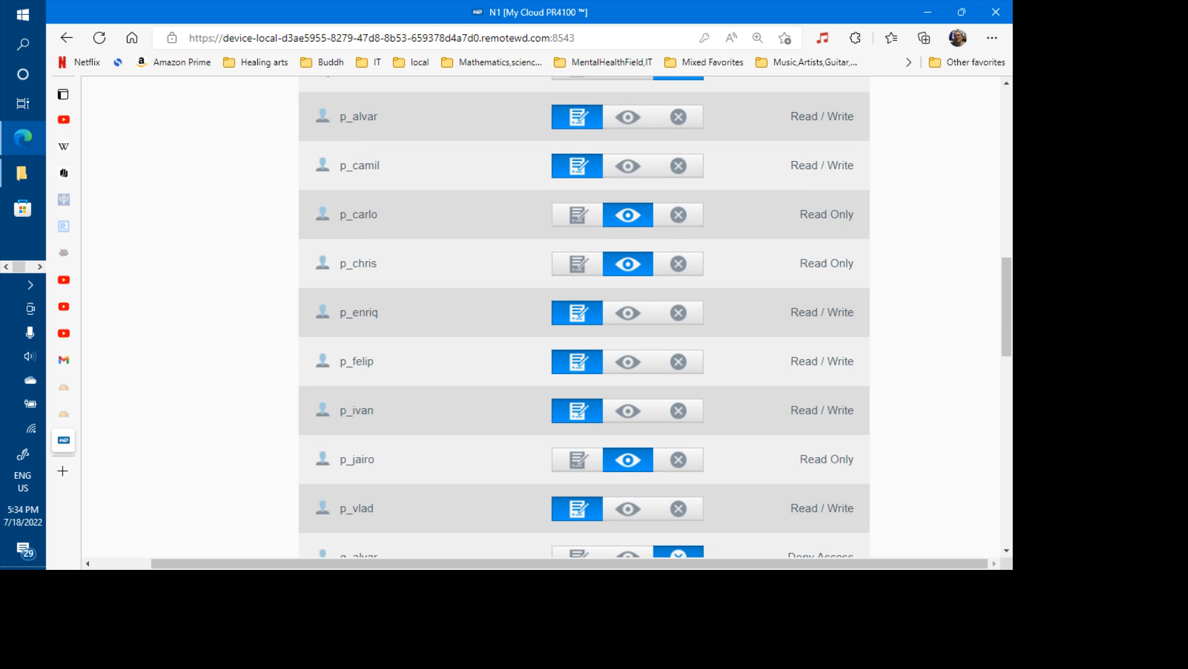
{"action": "scroll", "coordinate": [585, 317], "scroll_direction": "up", "scroll_amount": 7}
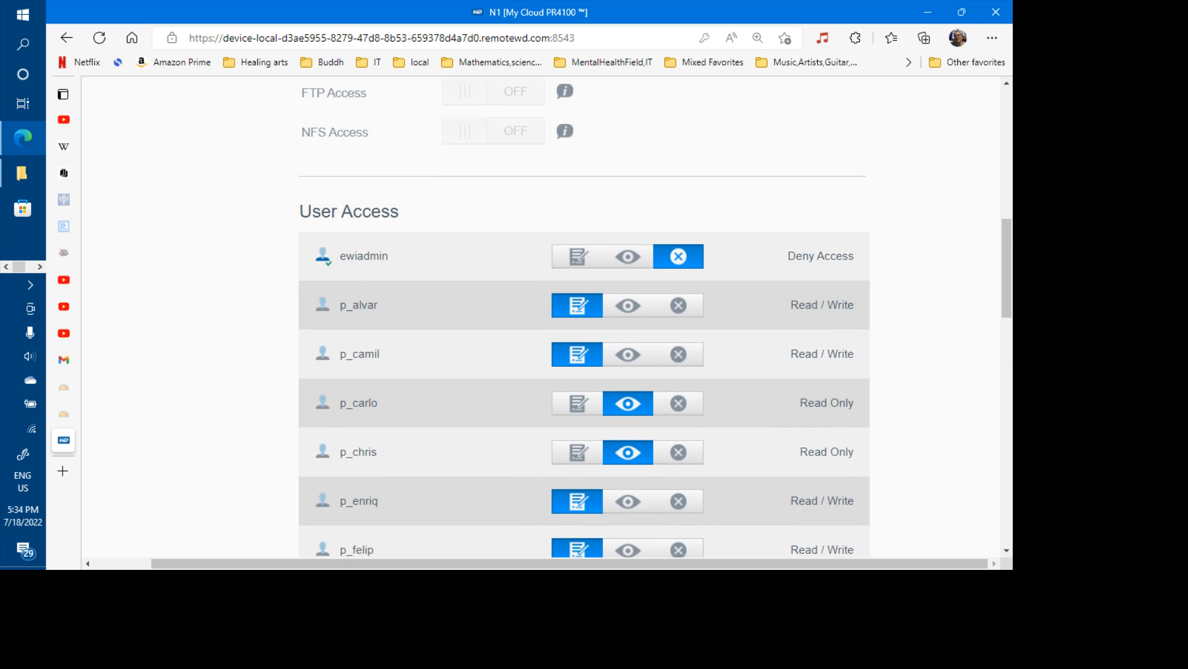
- Open the s_fin share and give user p_felip Read Only access
{"action": "scroll", "coordinate": [549, 317], "scroll_direction": "up", "scroll_amount": 3}
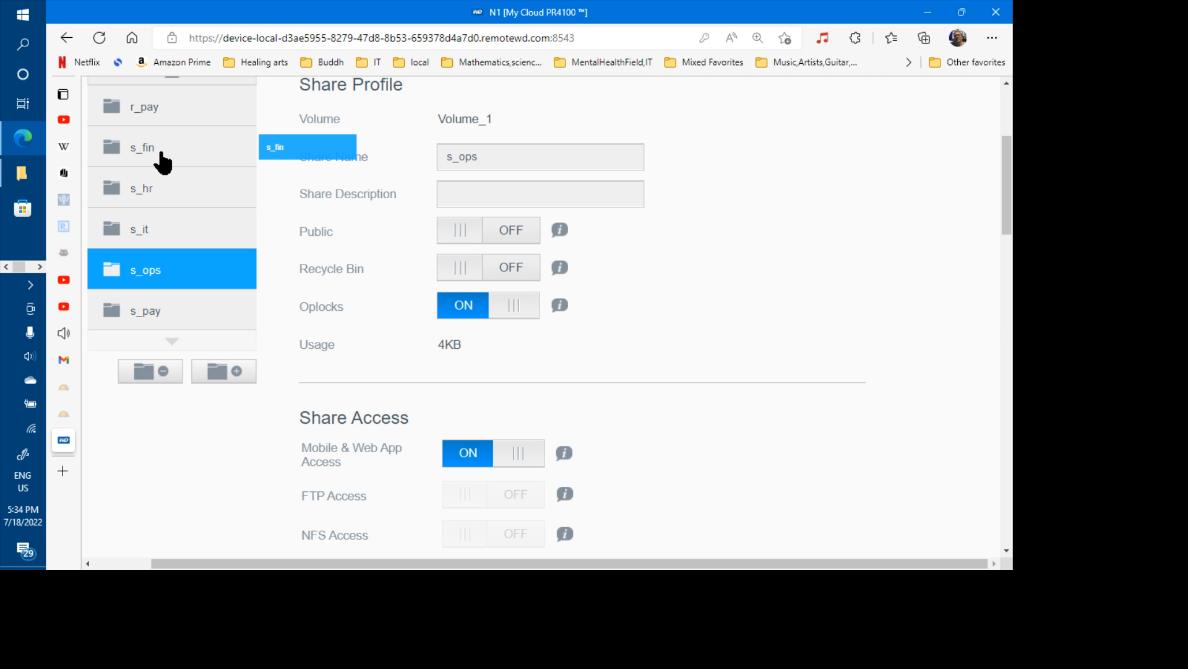
{"action": "scroll", "coordinate": [162, 162], "scroll_direction": "down", "scroll_amount": 11}
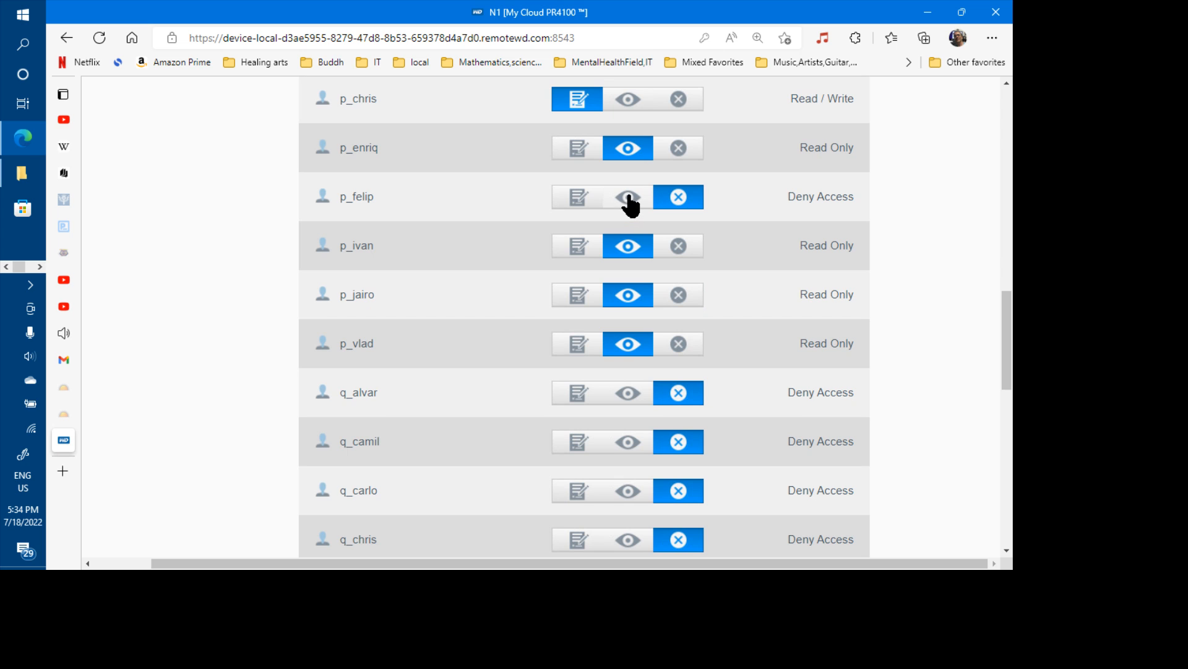
{"action": "scroll", "coordinate": [630, 205], "scroll_direction": "up", "scroll_amount": 3}
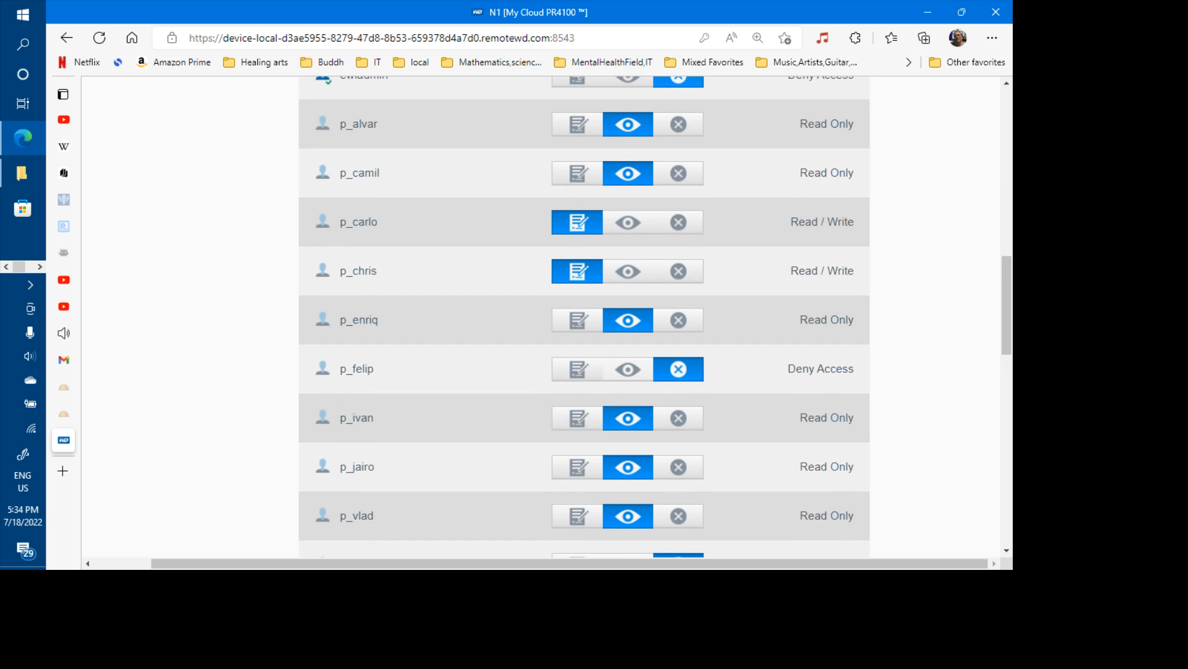
- Open the s_hr share and give user p_felip Read Only access
{"action": "scroll", "coordinate": [499, 183], "scroll_direction": "up", "scroll_amount": 8}
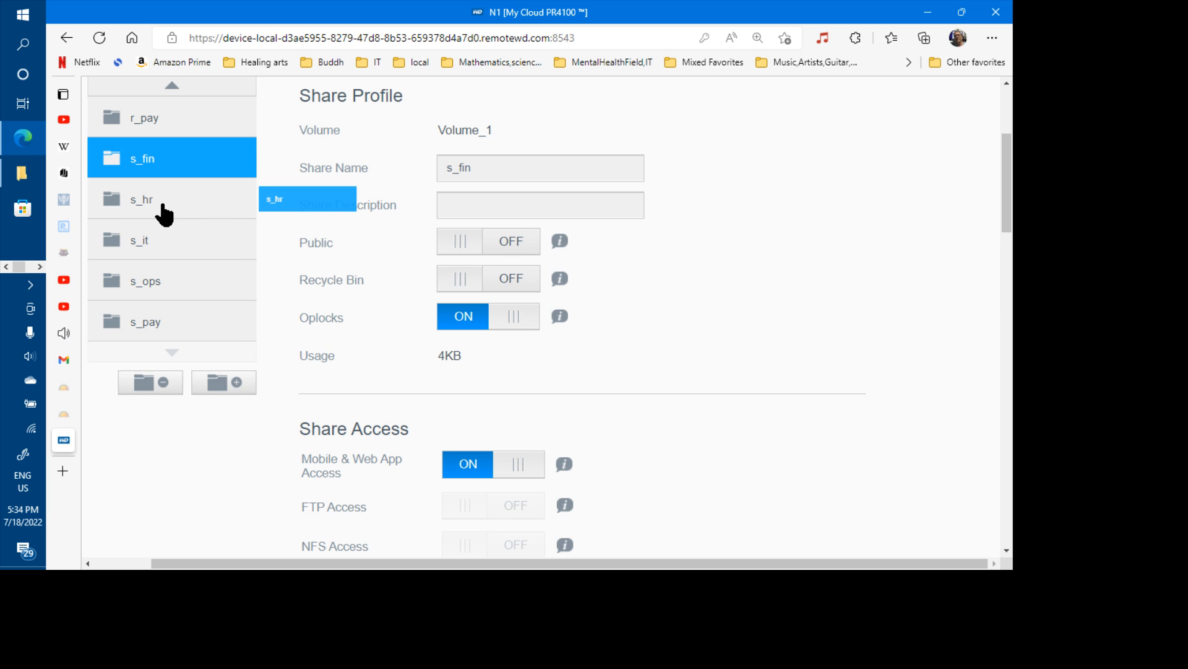
{"action": "scroll", "coordinate": [164, 215], "scroll_direction": "down", "scroll_amount": 8}
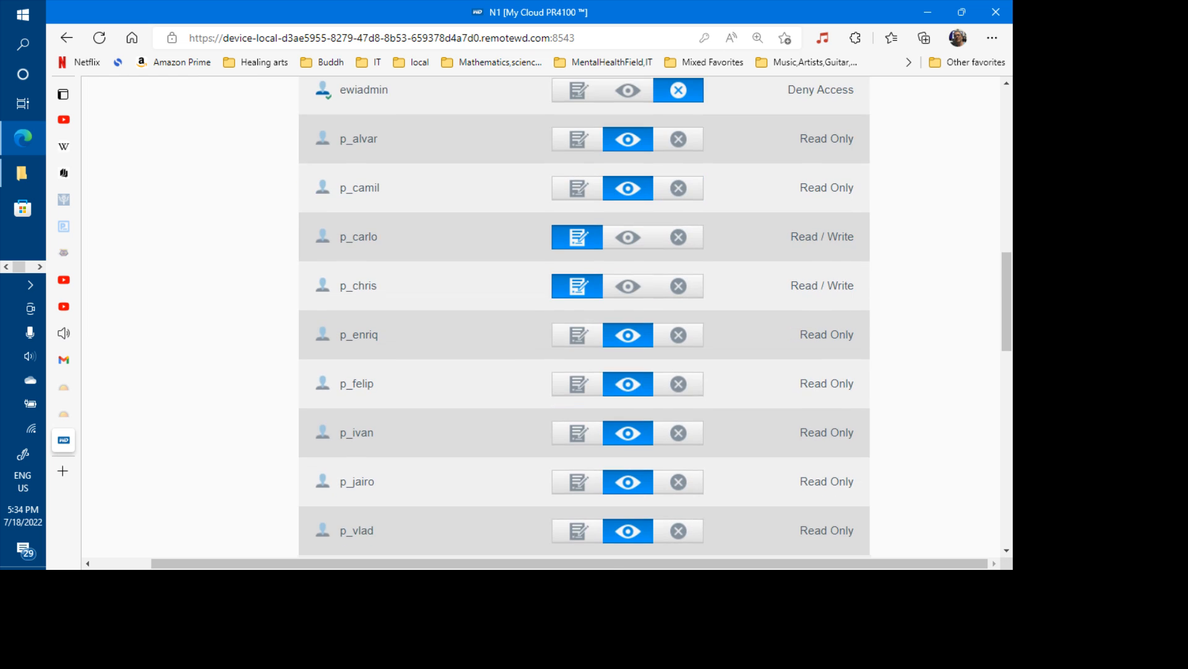
{"action": "scroll", "coordinate": [162, 435], "scroll_direction": "up", "scroll_amount": 1}
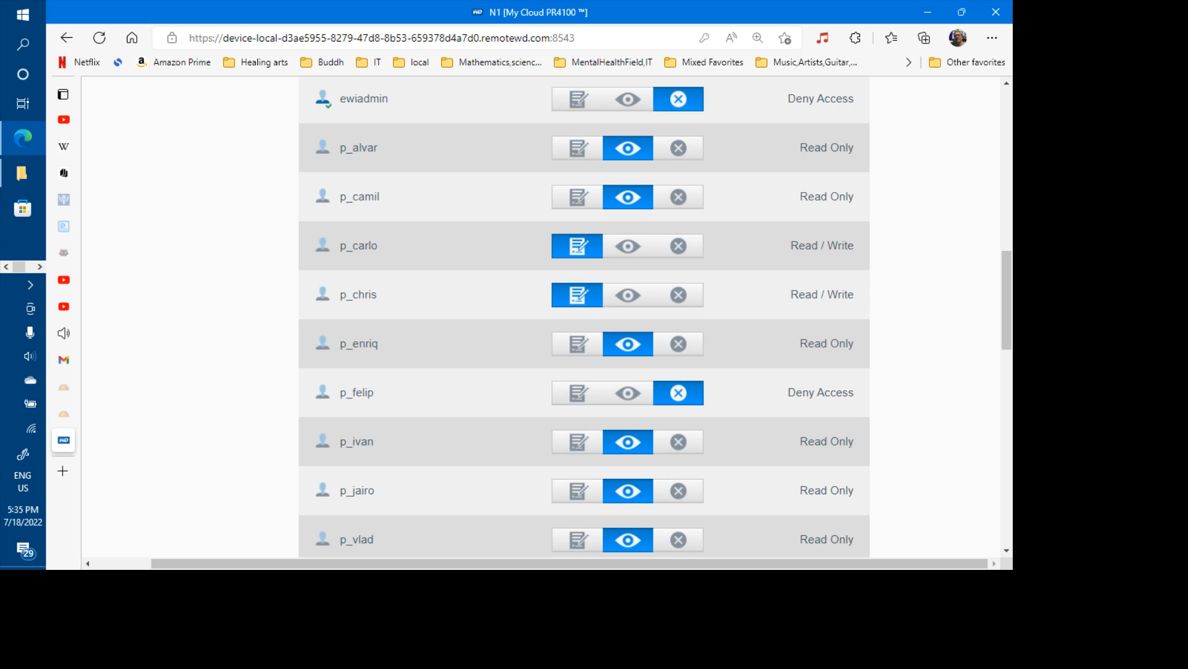
{"action": "left_click", "coordinate": [628, 394]}
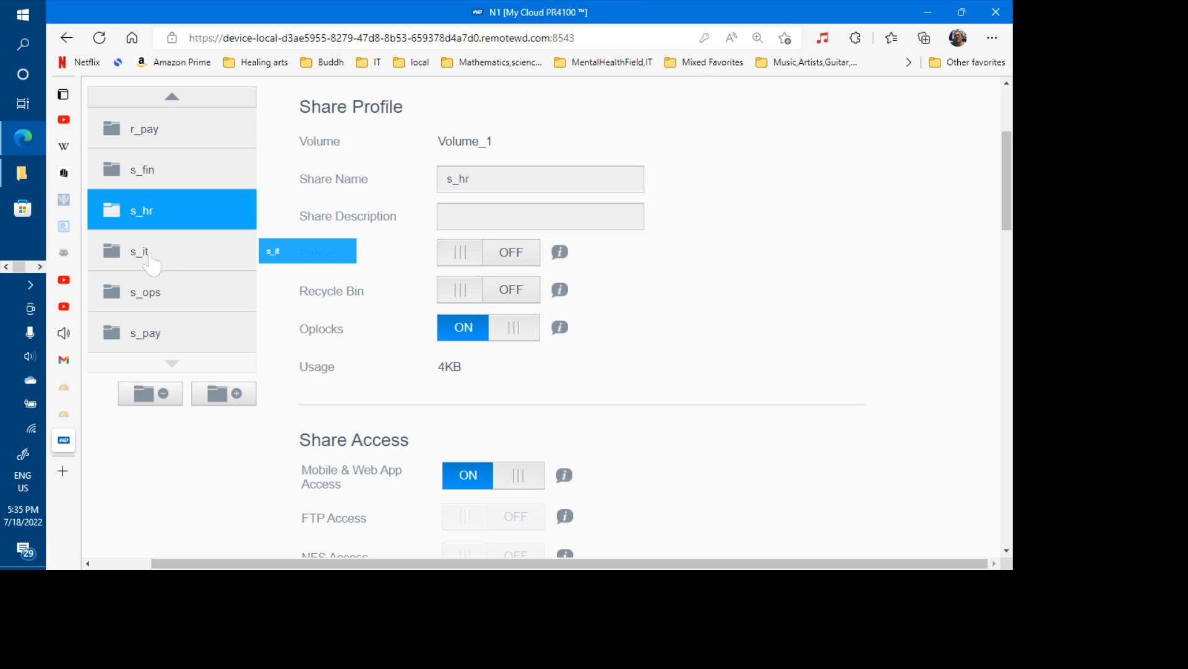
- Open the s_it share, give user p_felip Read Only access, and check the other p_ and q_ users' access levels
{"action": "scroll", "coordinate": [152, 265], "scroll_direction": "down", "scroll_amount": 10}
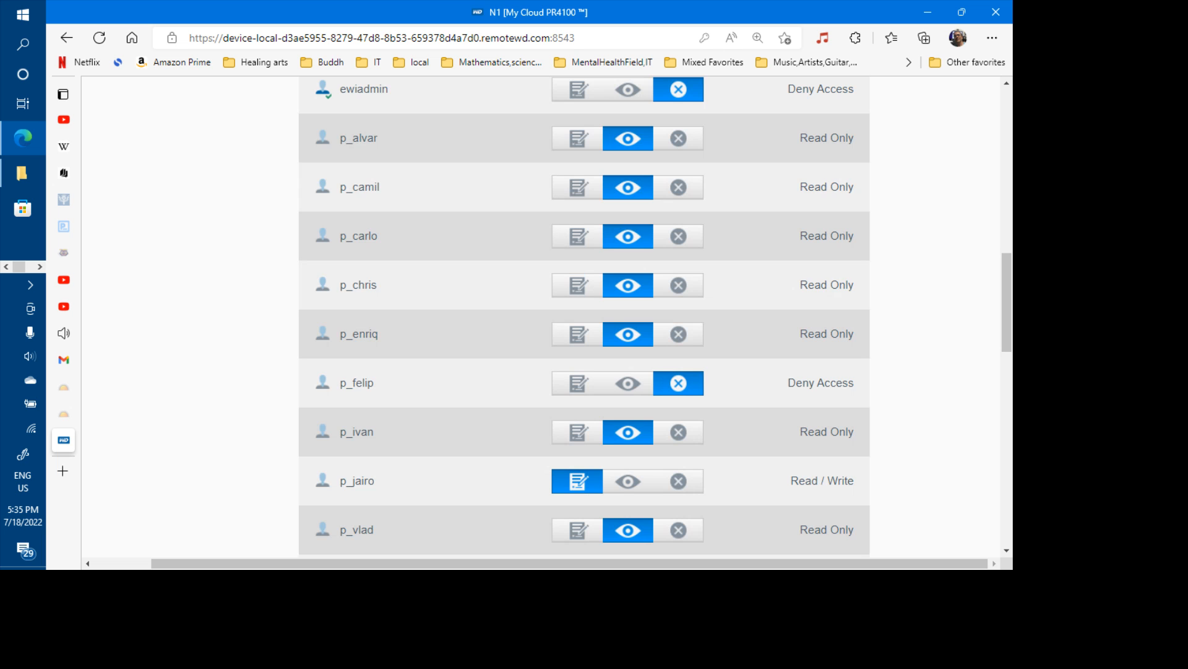
{"action": "left_click", "coordinate": [622, 382]}
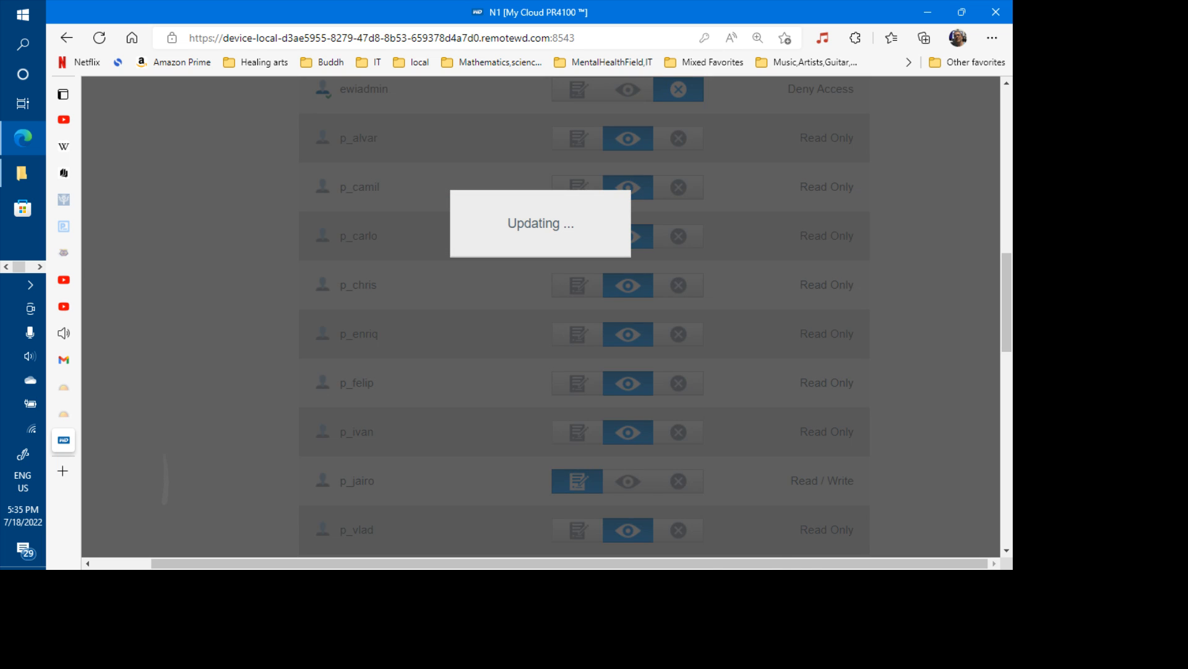
{"action": "scroll", "coordinate": [165, 479], "scroll_direction": "down", "scroll_amount": 1}
{"action": "scroll", "coordinate": [165, 480], "scroll_direction": "up", "scroll_amount": 2}
{"action": "scroll", "coordinate": [165, 480], "scroll_direction": "down", "scroll_amount": 4}
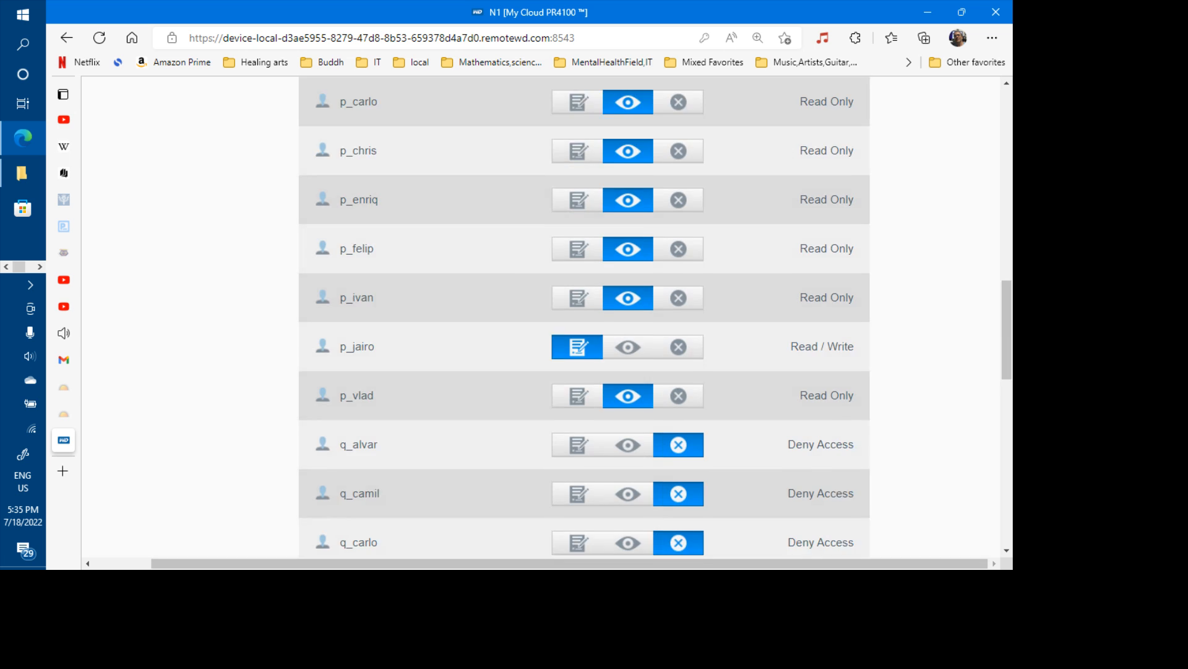
{"action": "scroll", "coordinate": [164, 480], "scroll_direction": "down", "scroll_amount": 3}
{"action": "scroll", "coordinate": [165, 480], "scroll_direction": "up", "scroll_amount": 7}
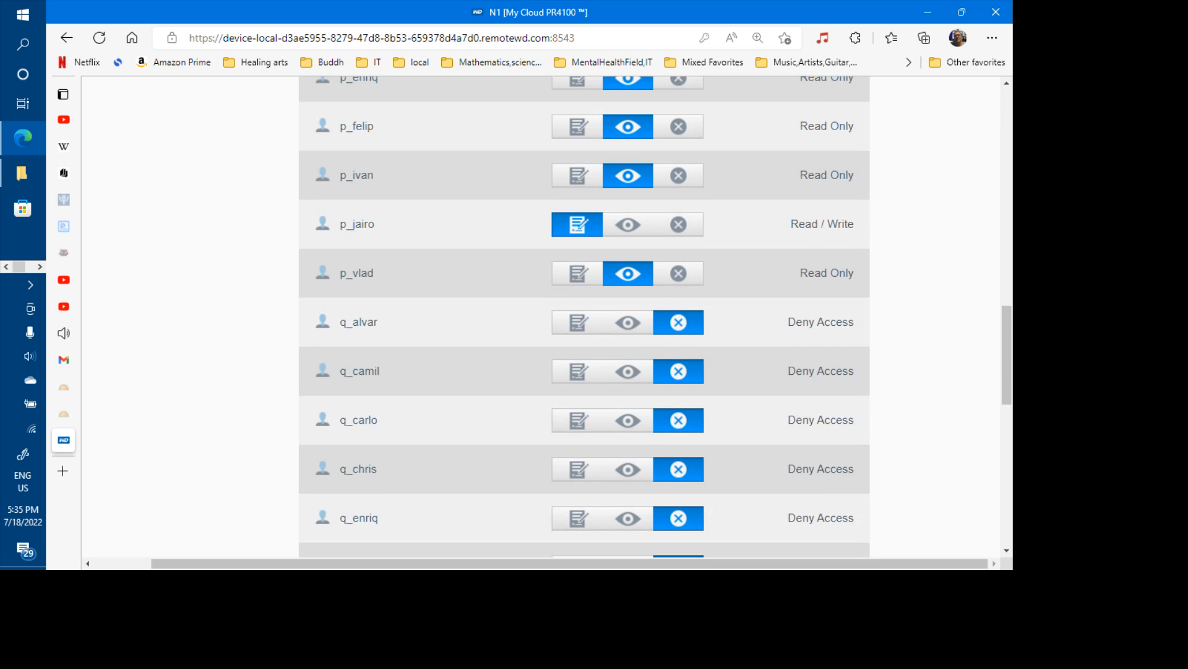
{"action": "scroll", "coordinate": [544, 316], "scroll_direction": "up", "scroll_amount": 1}
{"action": "scroll", "coordinate": [460, 337], "scroll_direction": "up", "scroll_amount": 6}
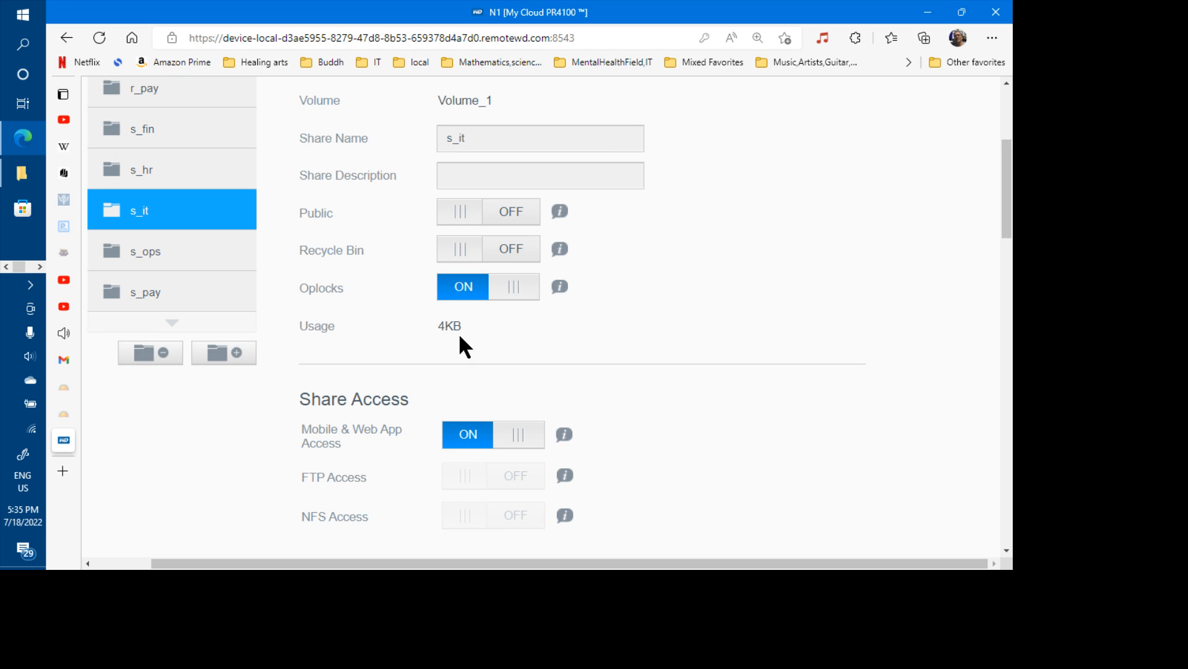
- Open the s_ops share again and verify the access levels of its p_ and q_ users
{"action": "left_click", "coordinate": [154, 255]}
{"action": "scroll", "coordinate": [326, 327], "scroll_direction": "down", "scroll_amount": 8}
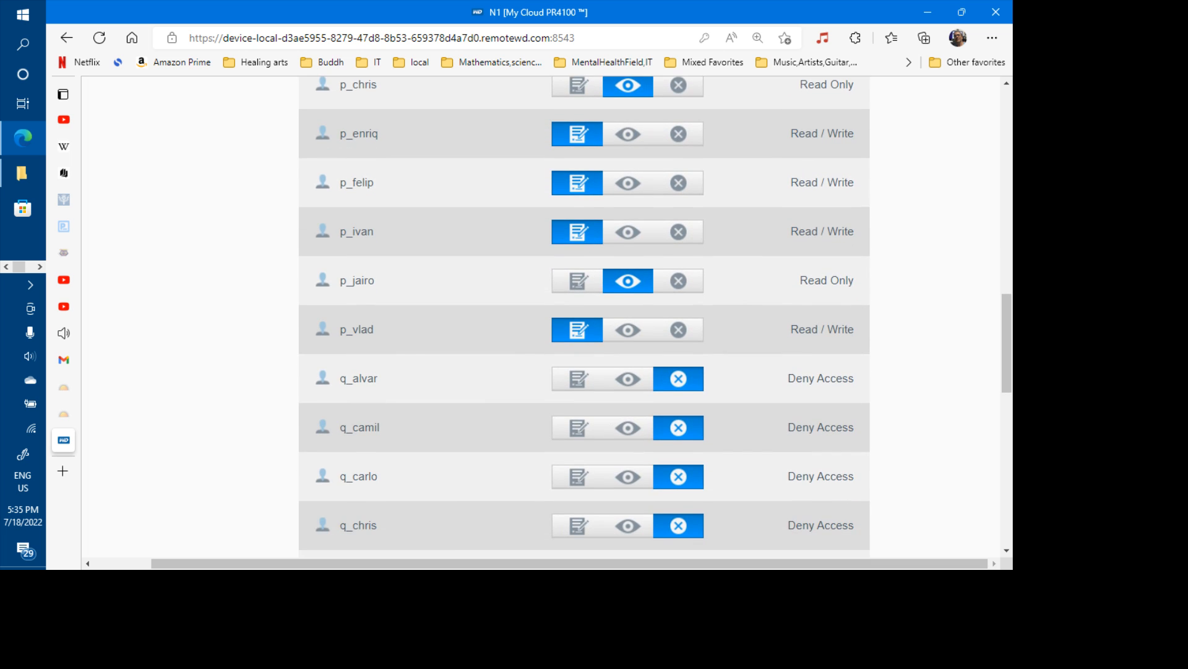
{"action": "scroll", "coordinate": [585, 316], "scroll_direction": "down", "scroll_amount": 2}
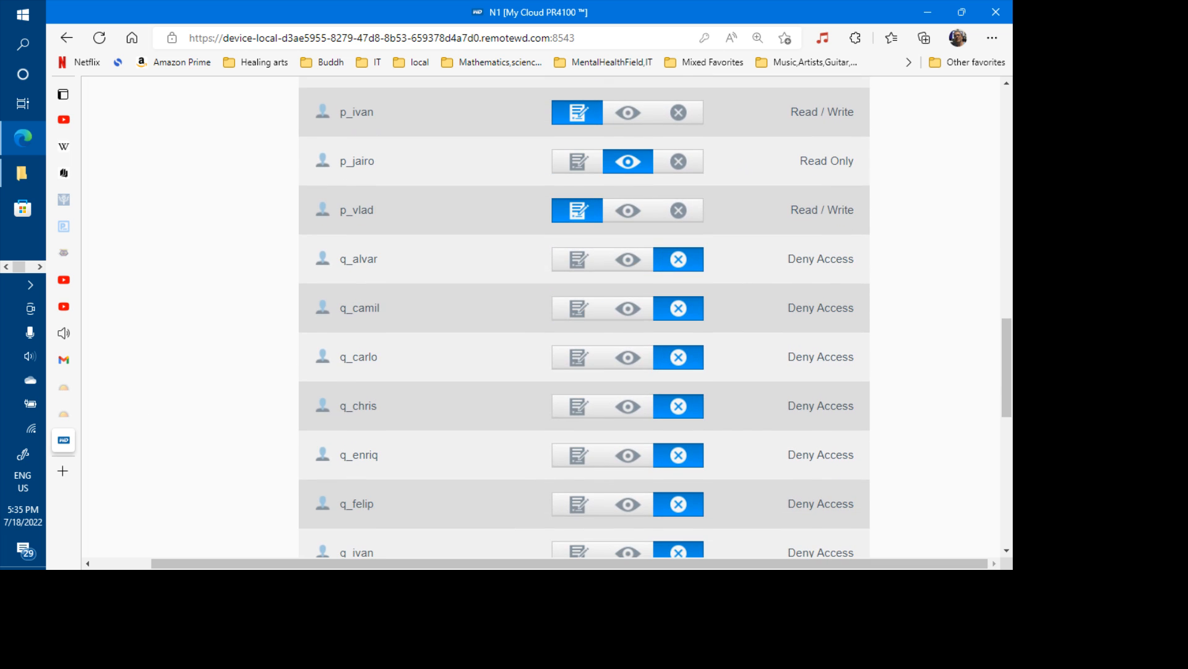
{"action": "scroll", "coordinate": [585, 317], "scroll_direction": "up", "scroll_amount": 1}
{"action": "scroll", "coordinate": [585, 316], "scroll_direction": "up", "scroll_amount": 3}
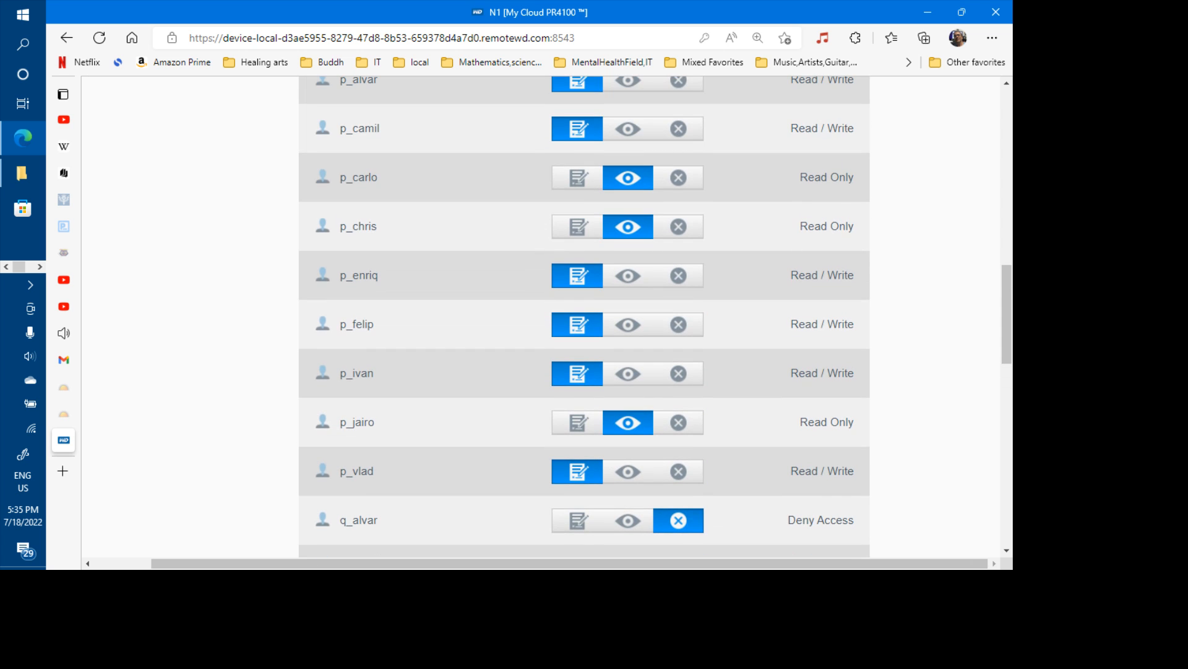
- Open the s_pay share again and verify the access levels of its p_ and q_ users
{"action": "scroll", "coordinate": [585, 316], "scroll_direction": "up", "scroll_amount": 10}
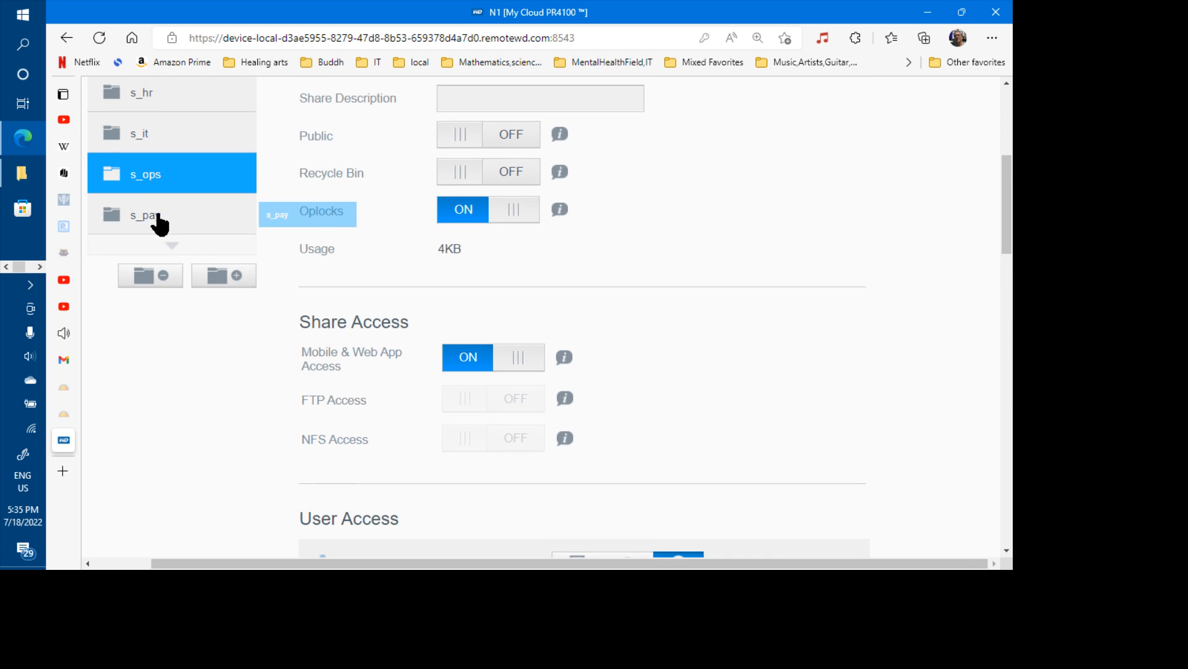
{"action": "left_click", "coordinate": [158, 217]}
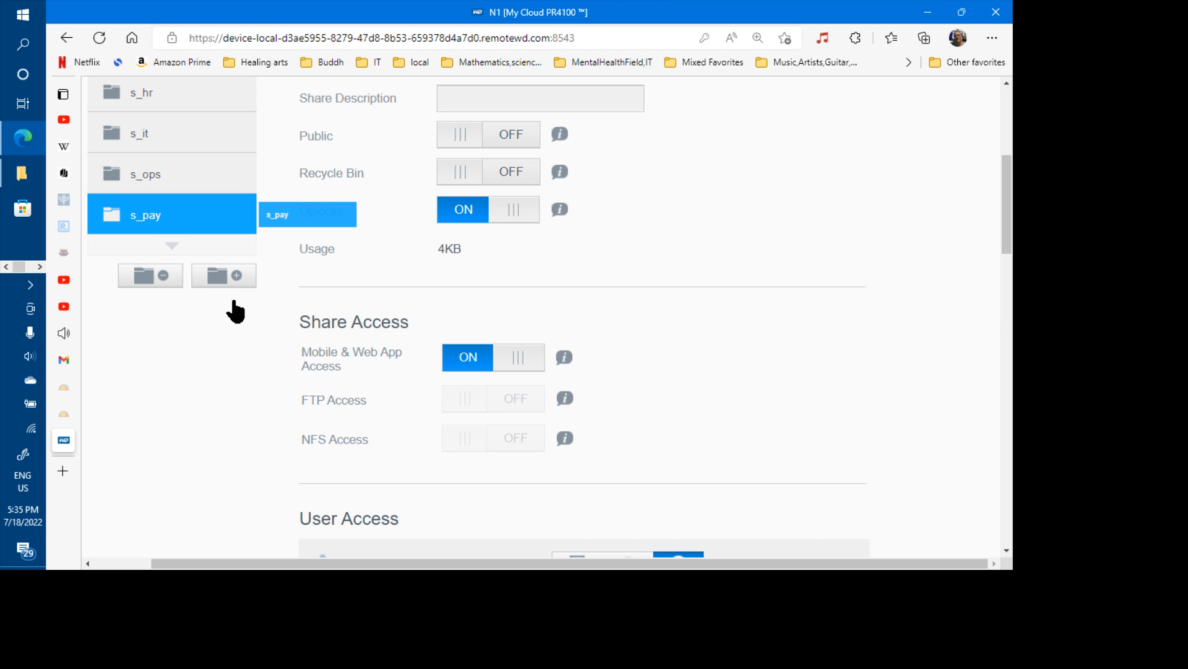
{"action": "scroll", "coordinate": [235, 311], "scroll_direction": "down", "scroll_amount": 10}
{"action": "scroll", "coordinate": [584, 314], "scroll_direction": "up", "scroll_amount": 4}
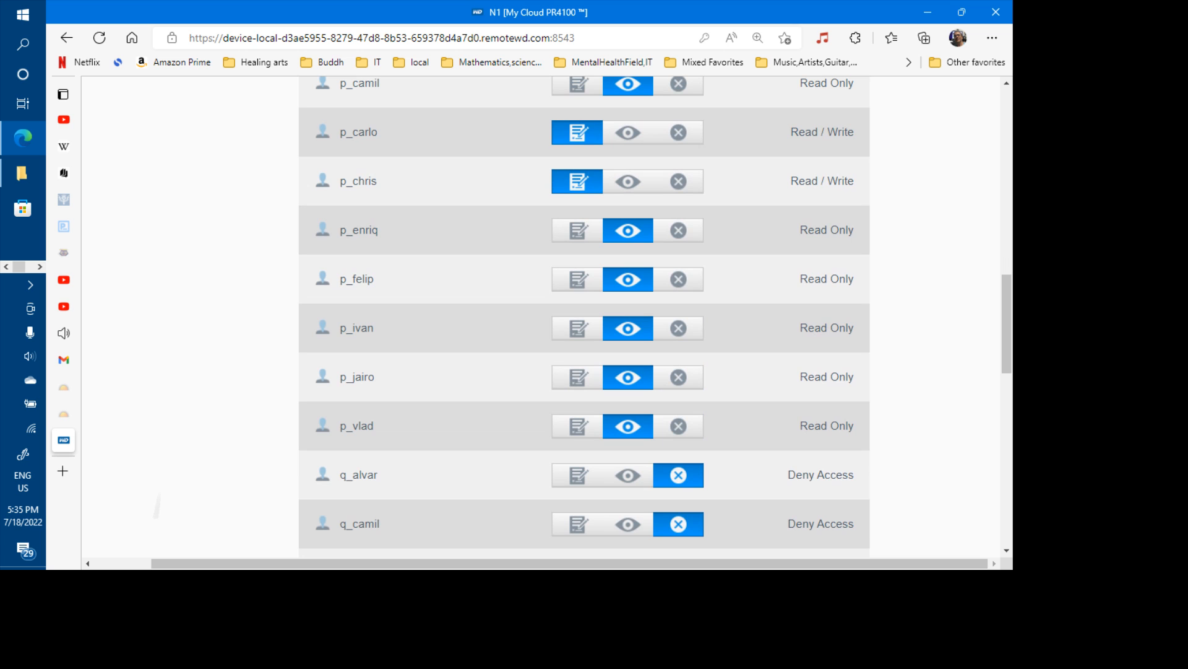
{"action": "scroll", "coordinate": [157, 504], "scroll_direction": "down", "scroll_amount": 3}
{"action": "scroll", "coordinate": [159, 499], "scroll_direction": "up", "scroll_amount": 10}
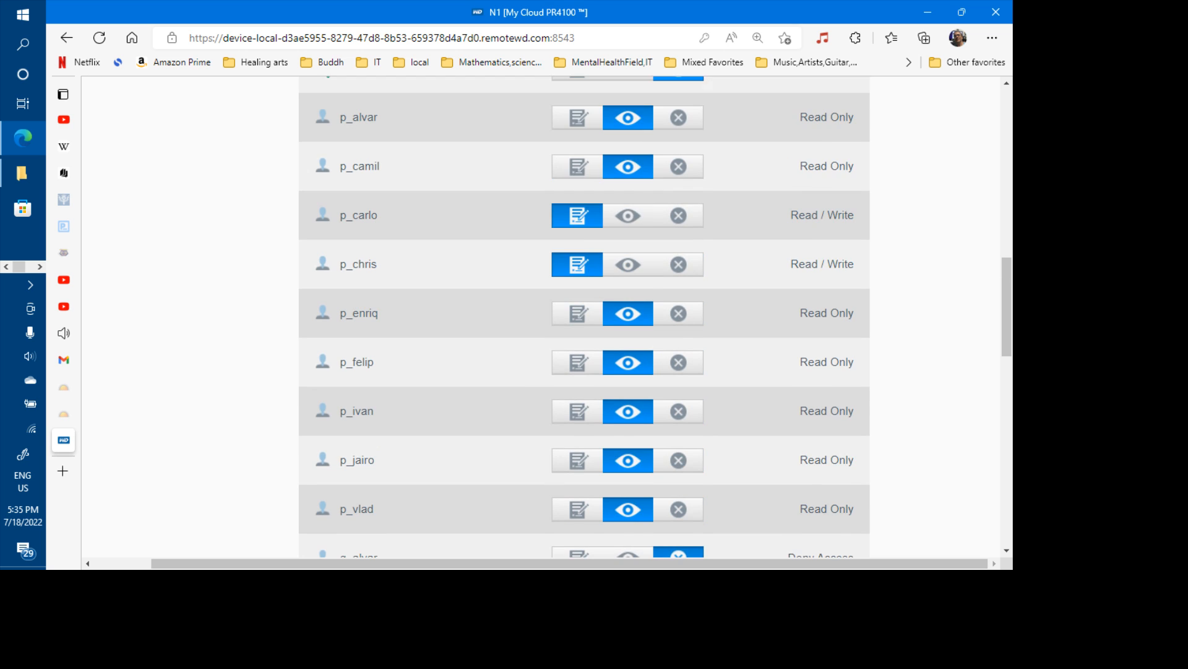
- Open the r_ops share and verify the access levels of its p_ users
{"action": "scroll", "coordinate": [160, 493], "scroll_direction": "up", "scroll_amount": 2}
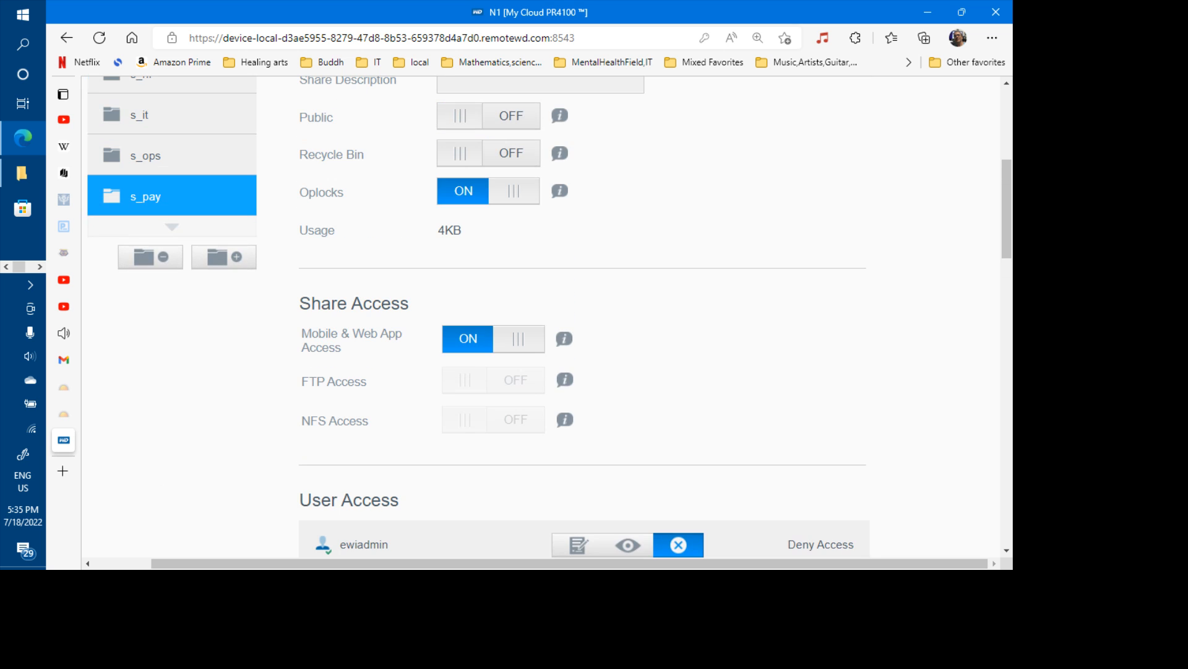
{"action": "scroll", "coordinate": [160, 494], "scroll_direction": "up", "scroll_amount": 1}
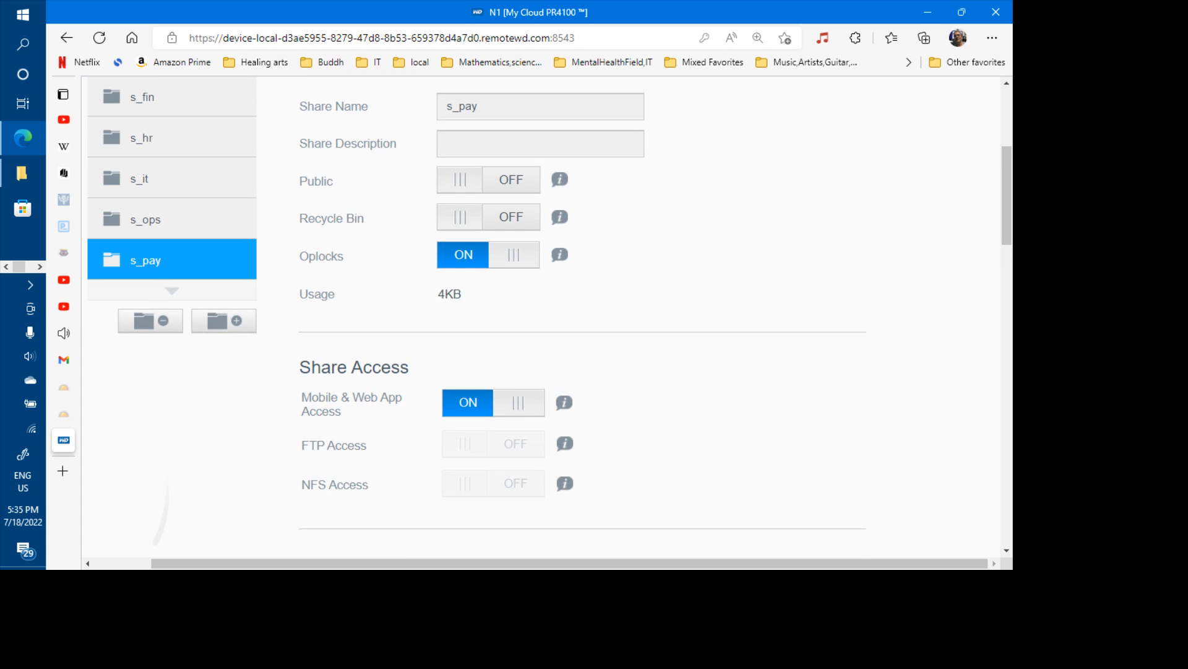
{"action": "scroll", "coordinate": [169, 206], "scroll_direction": "up", "scroll_amount": 2}
{"action": "left_click", "coordinate": [170, 159]}
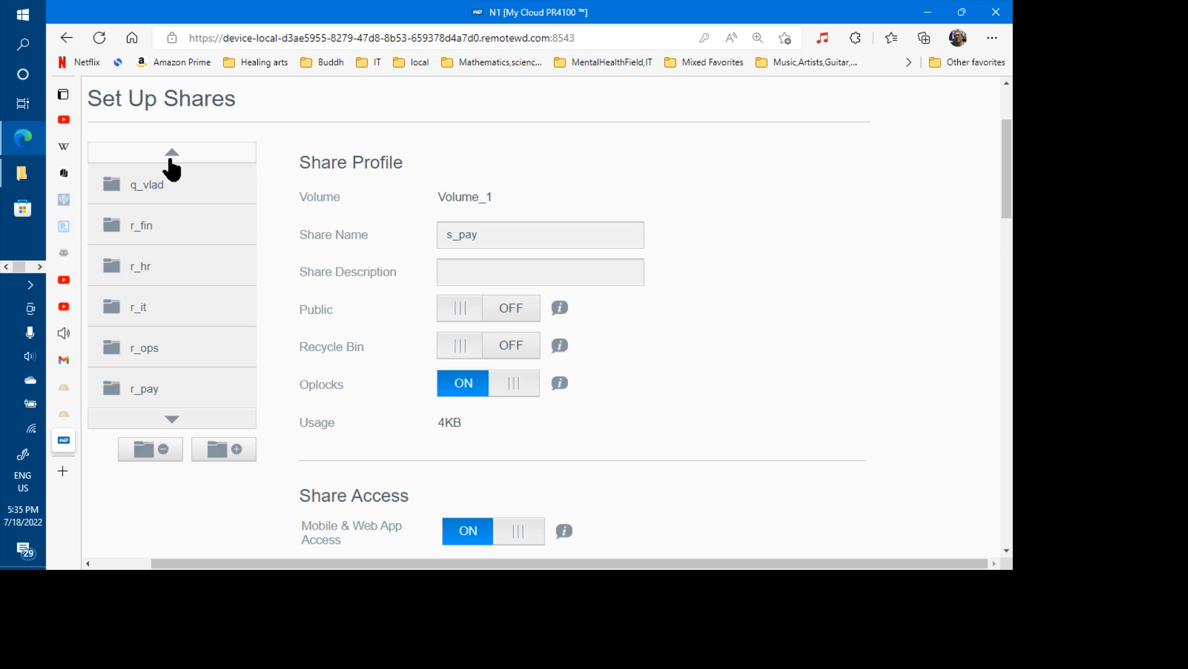
{"action": "left_click", "coordinate": [162, 352]}
{"action": "scroll", "coordinate": [163, 353], "scroll_direction": "down", "scroll_amount": 10}
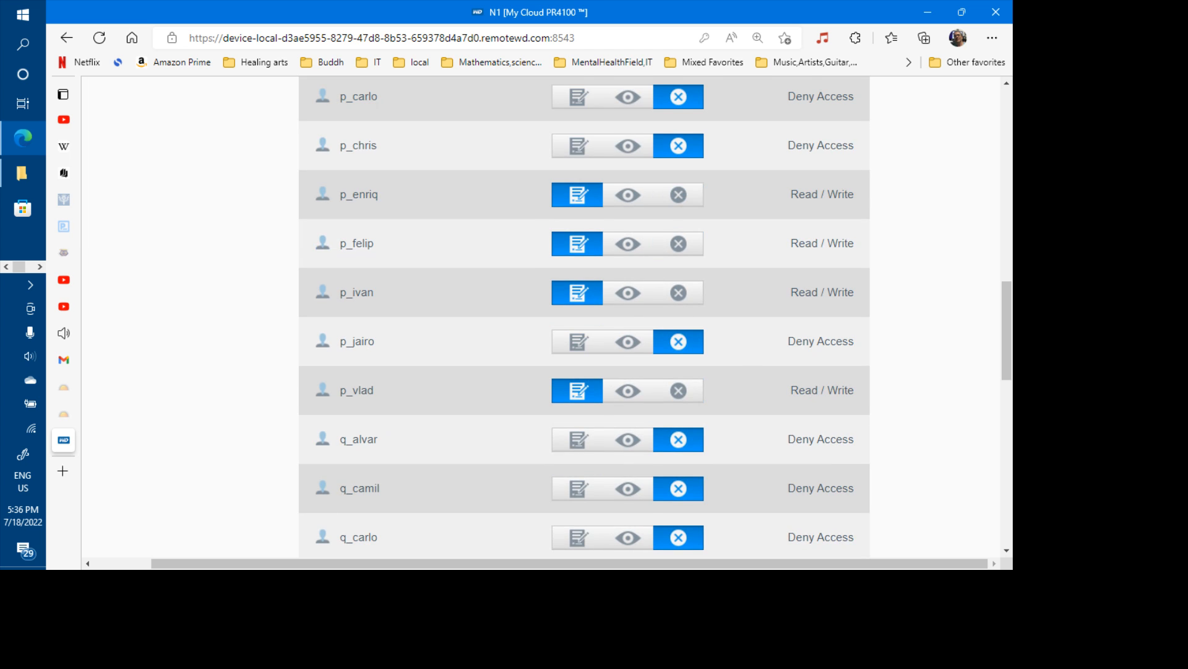
{"action": "scroll", "coordinate": [585, 315], "scroll_direction": "up", "scroll_amount": 3}
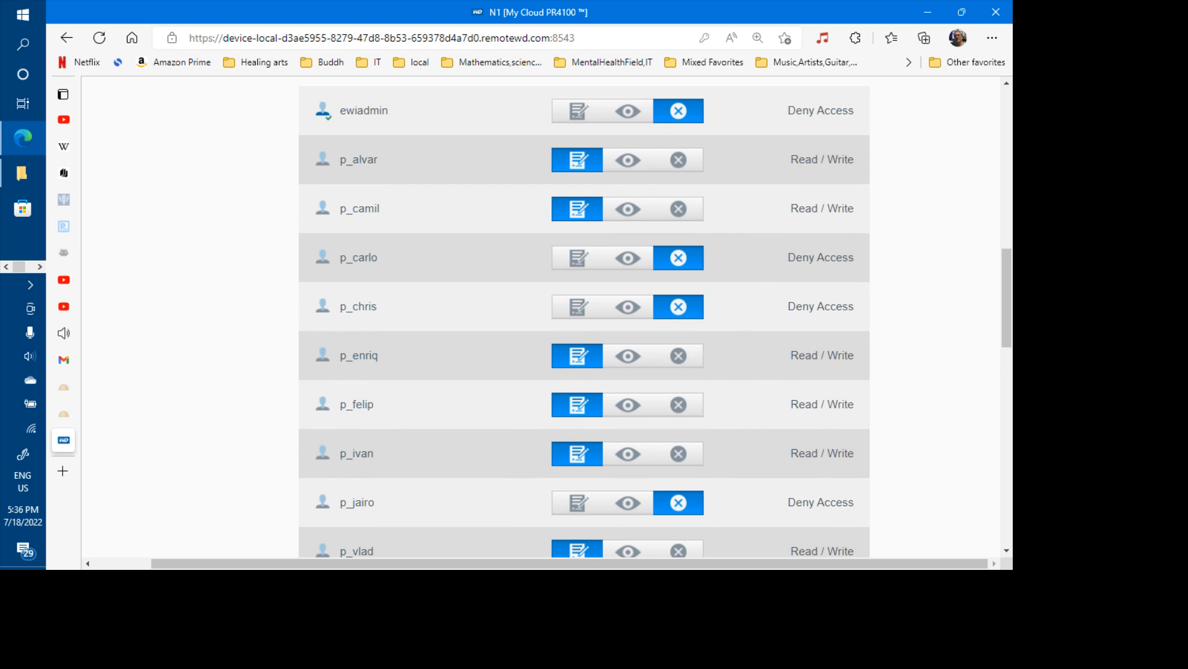
- Open the r_it share and verify the access levels of its p_ and q_ users
{"action": "scroll", "coordinate": [584, 315], "scroll_direction": "up", "scroll_amount": 6}
{"action": "scroll", "coordinate": [584, 316], "scroll_direction": "up", "scroll_amount": 3}
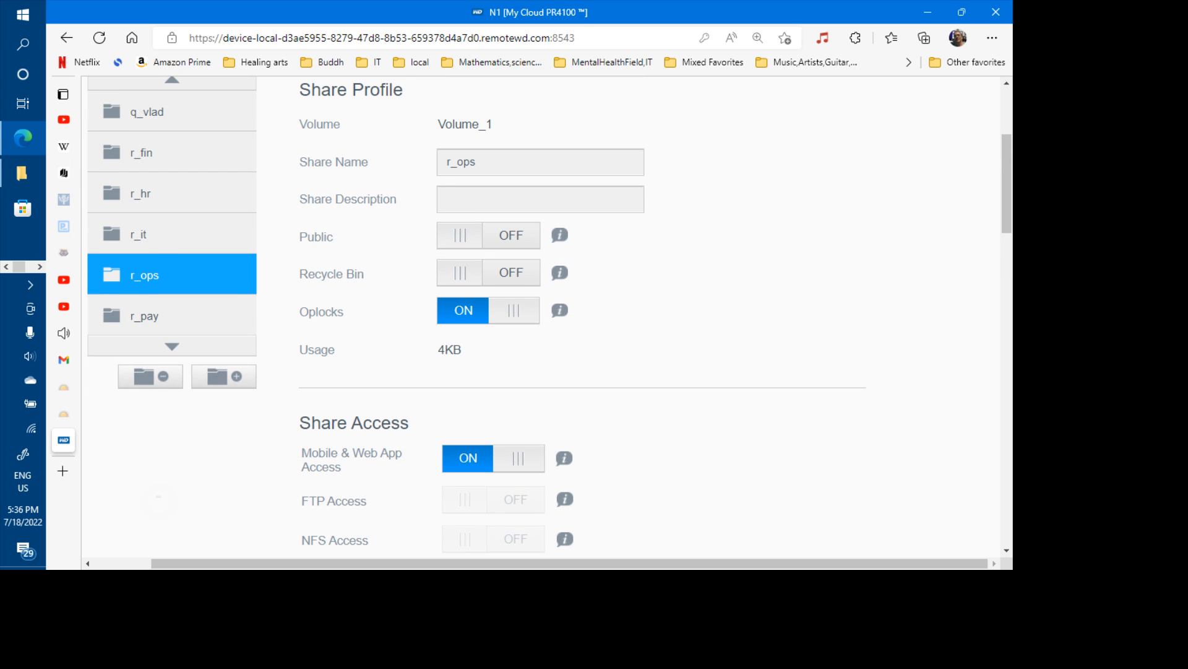
{"action": "scroll", "coordinate": [148, 267], "scroll_direction": "up", "scroll_amount": 1}
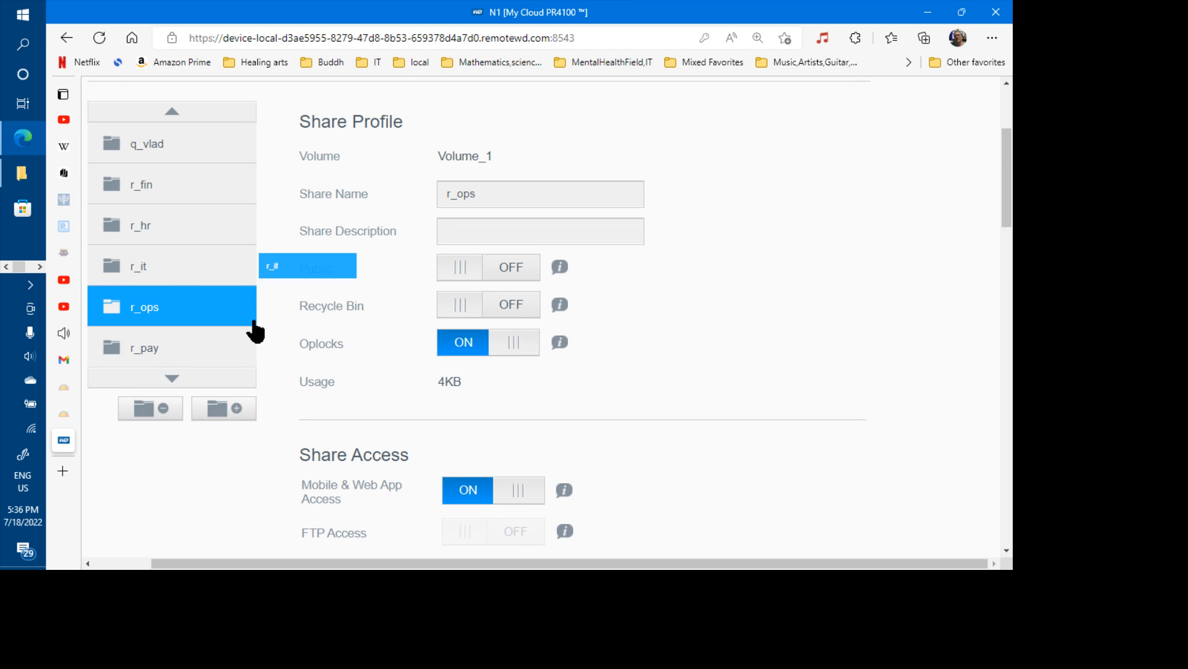
{"action": "scroll", "coordinate": [255, 332], "scroll_direction": "down", "scroll_amount": 10}
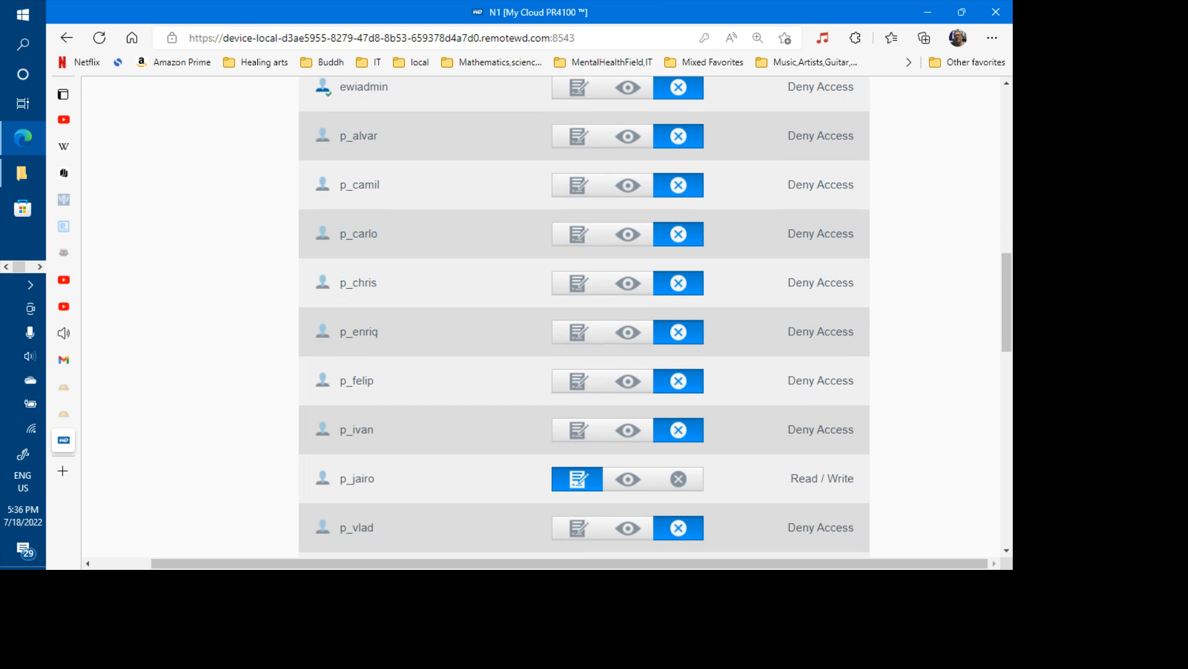
{"action": "scroll", "coordinate": [152, 435], "scroll_direction": "down", "scroll_amount": 1}
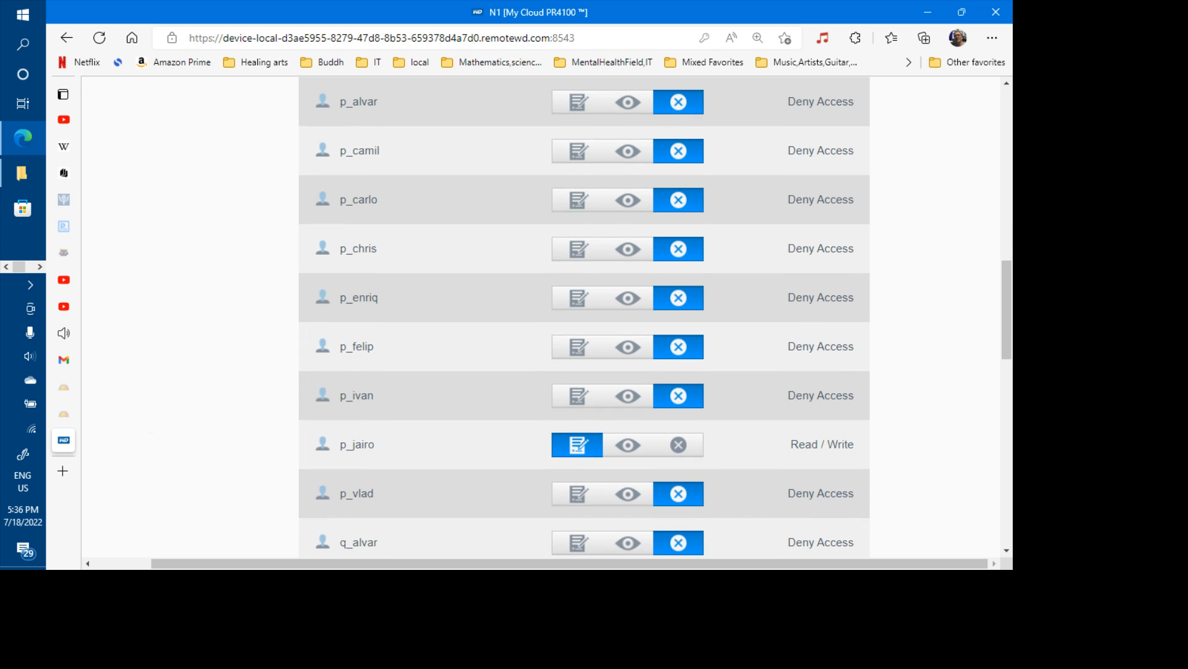
{"action": "scroll", "coordinate": [151, 435], "scroll_direction": "up", "scroll_amount": 3}
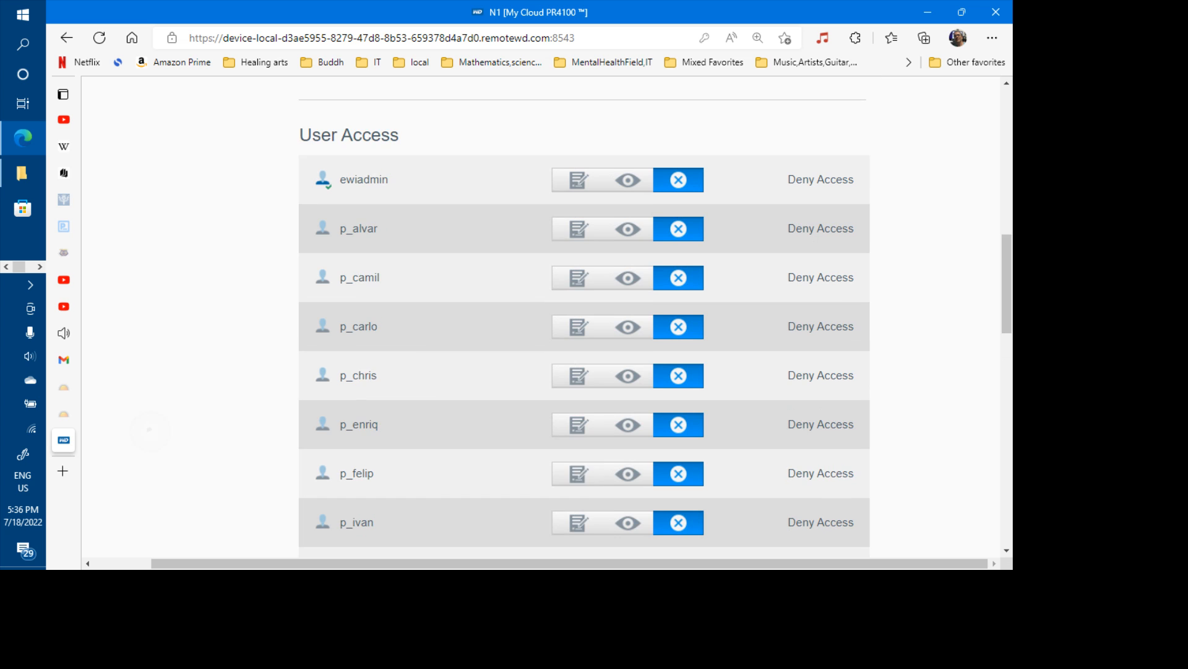
{"action": "scroll", "coordinate": [152, 435], "scroll_direction": "down", "scroll_amount": 6}
- Open the r_hr share and verify the access levels of its p_ and q_ users
{"action": "scroll", "coordinate": [152, 434], "scroll_direction": "up", "scroll_amount": 8}
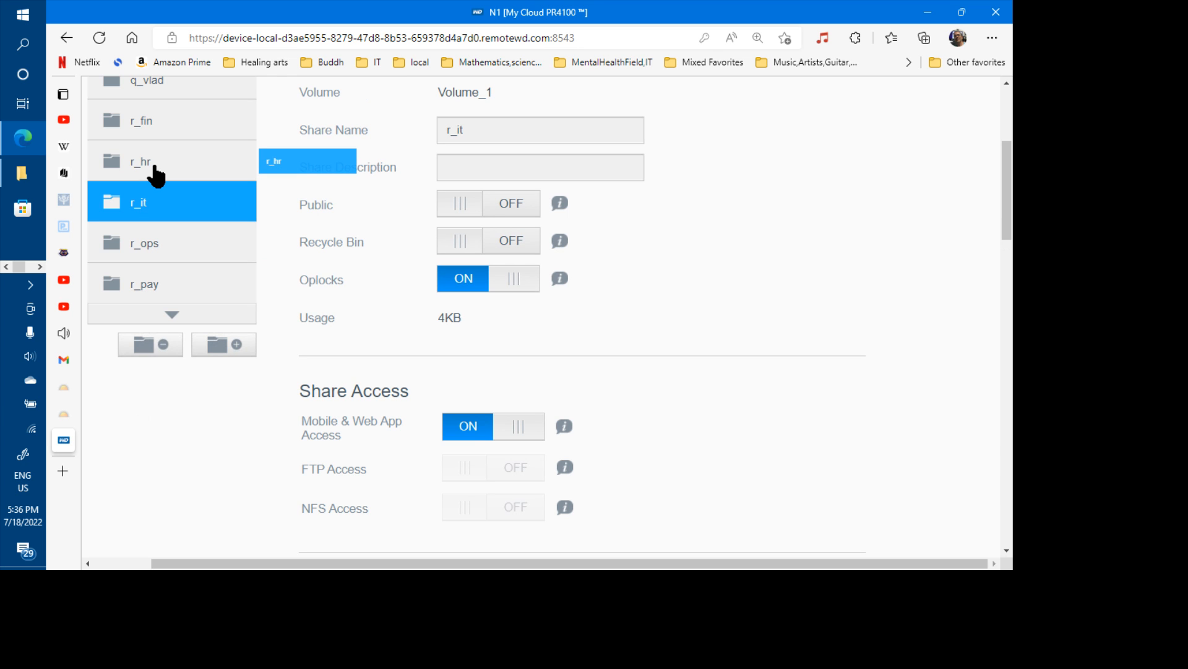
{"action": "scroll", "coordinate": [156, 176], "scroll_direction": "down", "scroll_amount": 8}
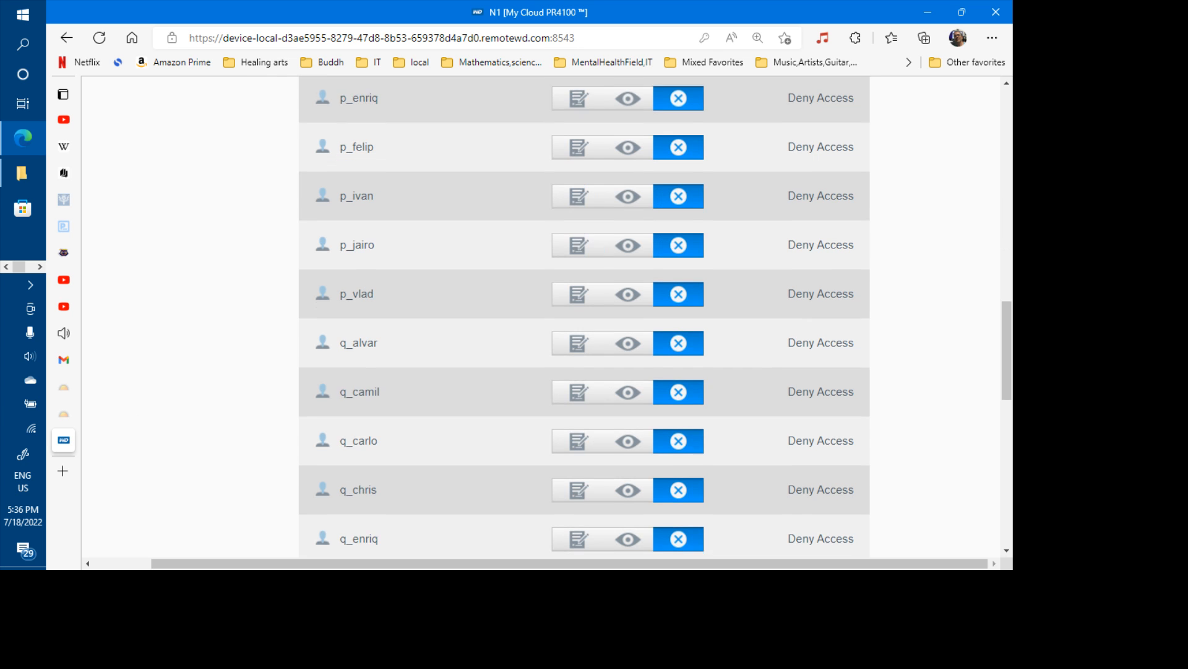
{"action": "scroll", "coordinate": [584, 321], "scroll_direction": "down", "scroll_amount": 10}
{"action": "scroll", "coordinate": [584, 321], "scroll_direction": "up", "scroll_amount": 12}
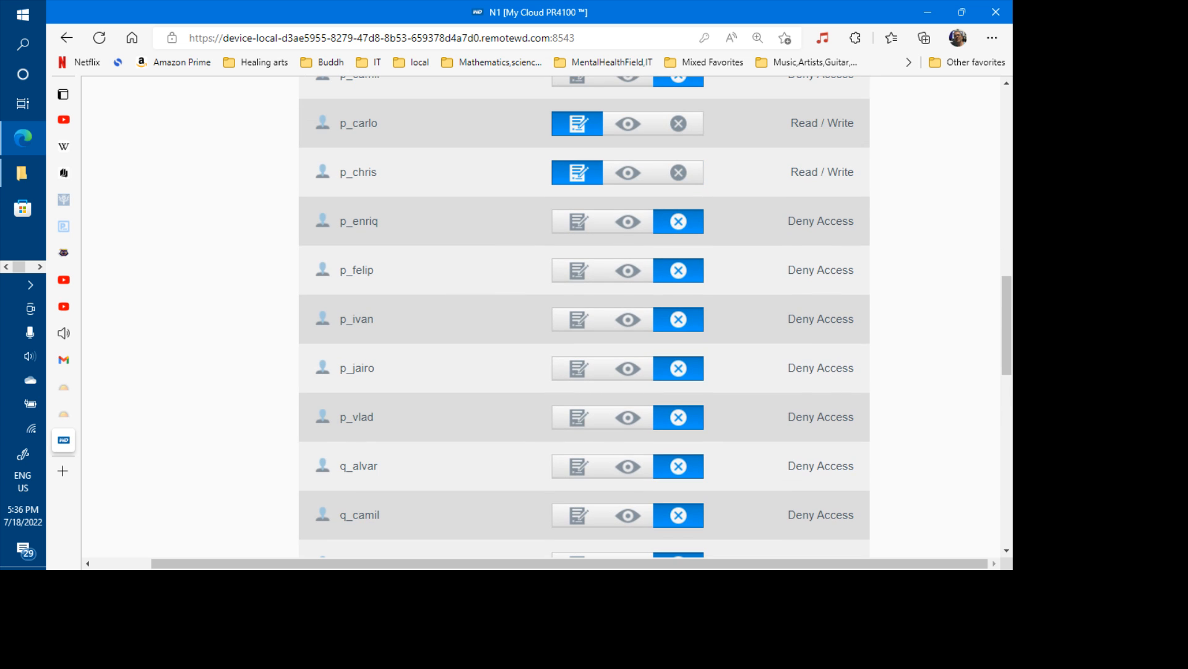
- Open the s_fin share and verify the access levels of its p_ and q_ users
{"action": "scroll", "coordinate": [160, 199], "scroll_direction": "up", "scroll_amount": 10}
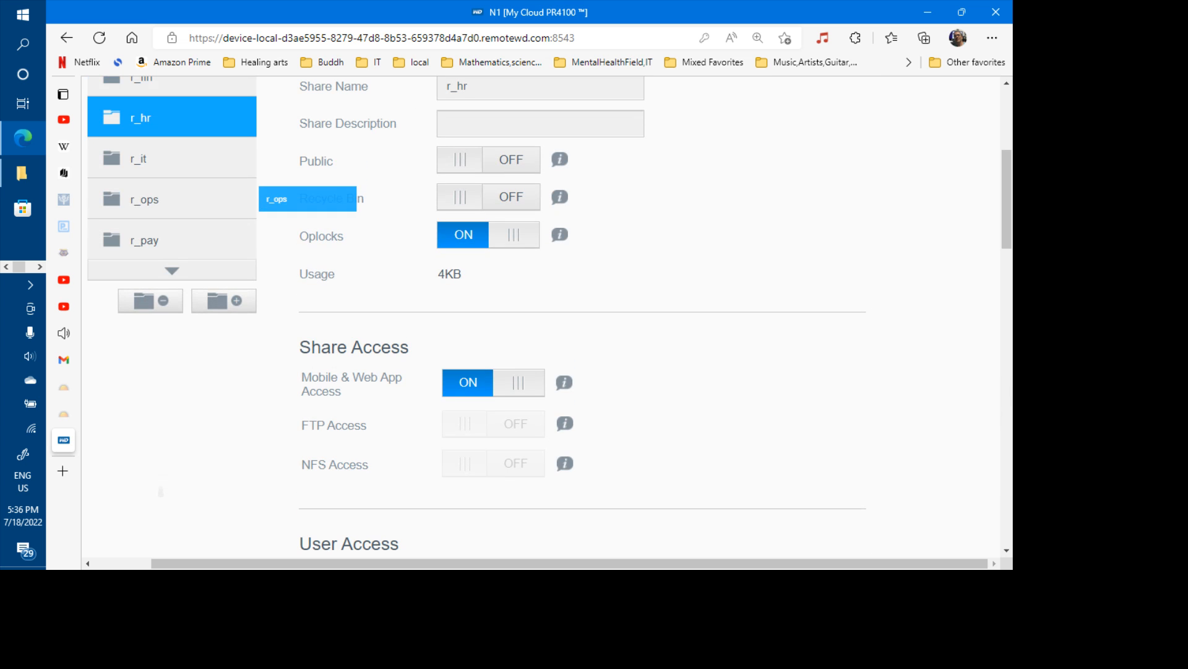
{"action": "left_click", "coordinate": [176, 280]}
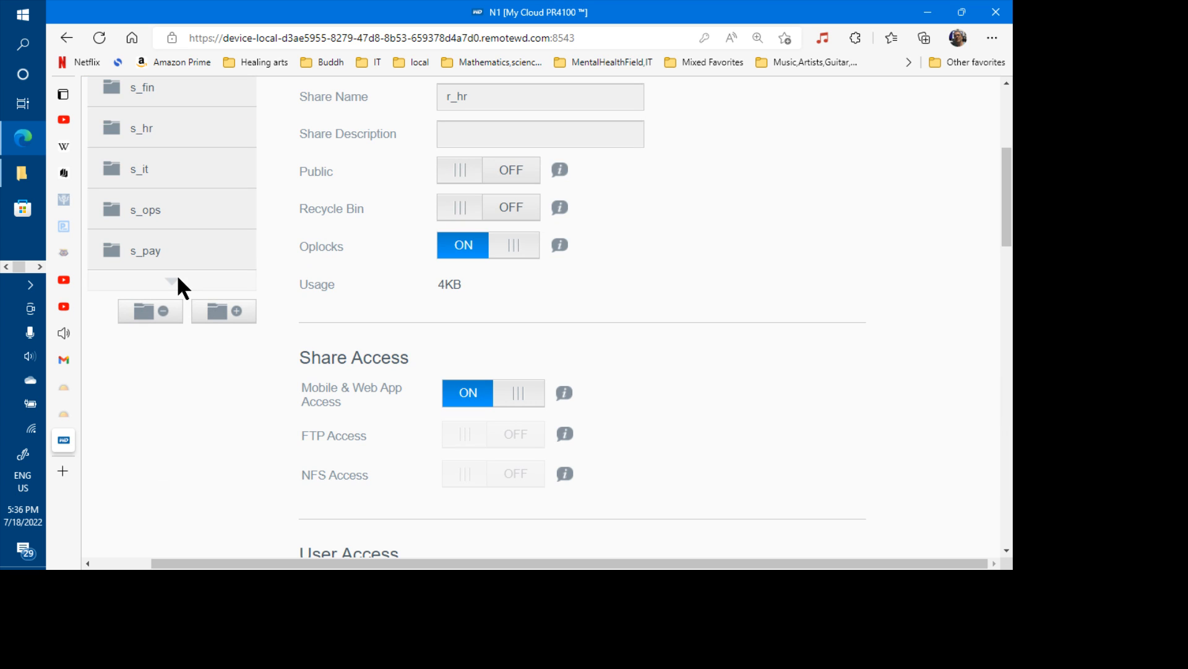
{"action": "left_click", "coordinate": [151, 101]}
{"action": "scroll", "coordinate": [151, 101], "scroll_direction": "down", "scroll_amount": 1}
{"action": "scroll", "coordinate": [584, 316], "scroll_direction": "down", "scroll_amount": 10}
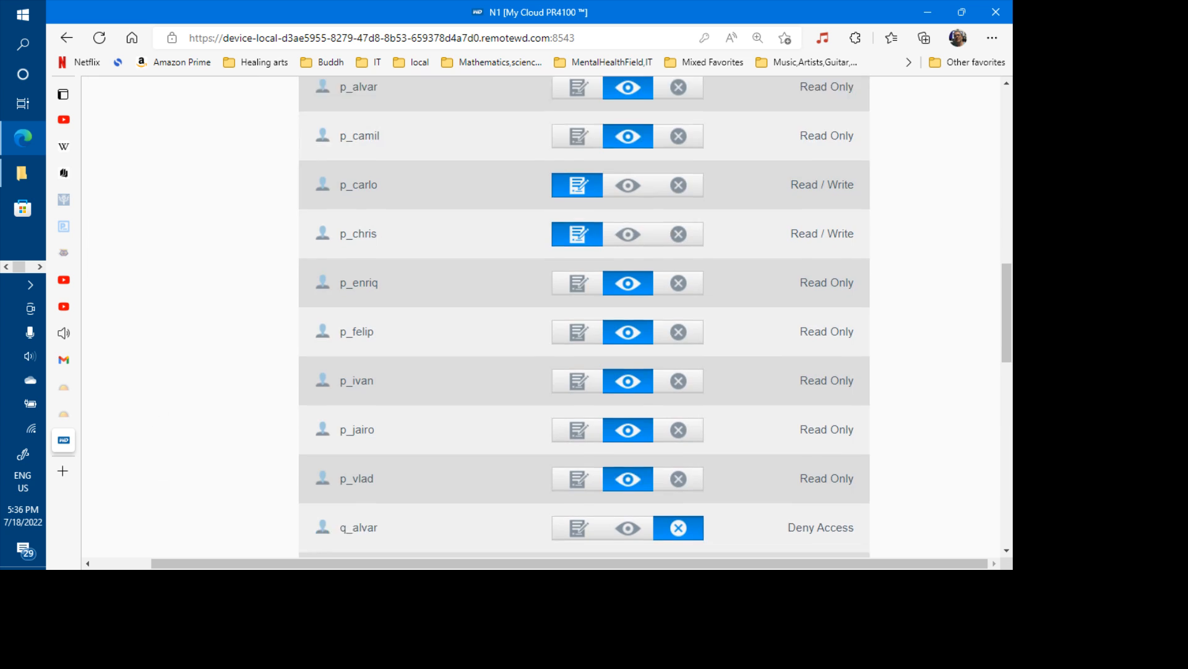
{"action": "scroll", "coordinate": [584, 315], "scroll_direction": "down", "scroll_amount": 6}
{"action": "scroll", "coordinate": [585, 316], "scroll_direction": "up", "scroll_amount": 3}
{"action": "scroll", "coordinate": [584, 315], "scroll_direction": "up", "scroll_amount": 3}
{"action": "scroll", "coordinate": [585, 315], "scroll_direction": "up", "scroll_amount": 1}
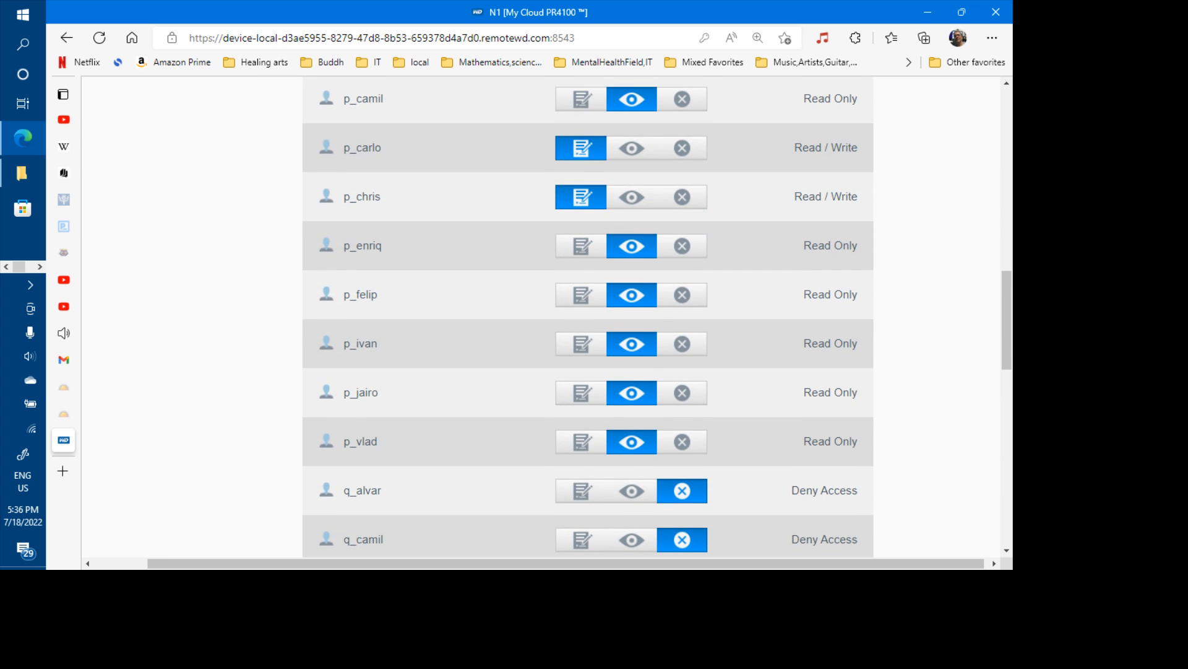
{"action": "scroll", "coordinate": [585, 316], "scroll_direction": "up", "scroll_amount": 3}
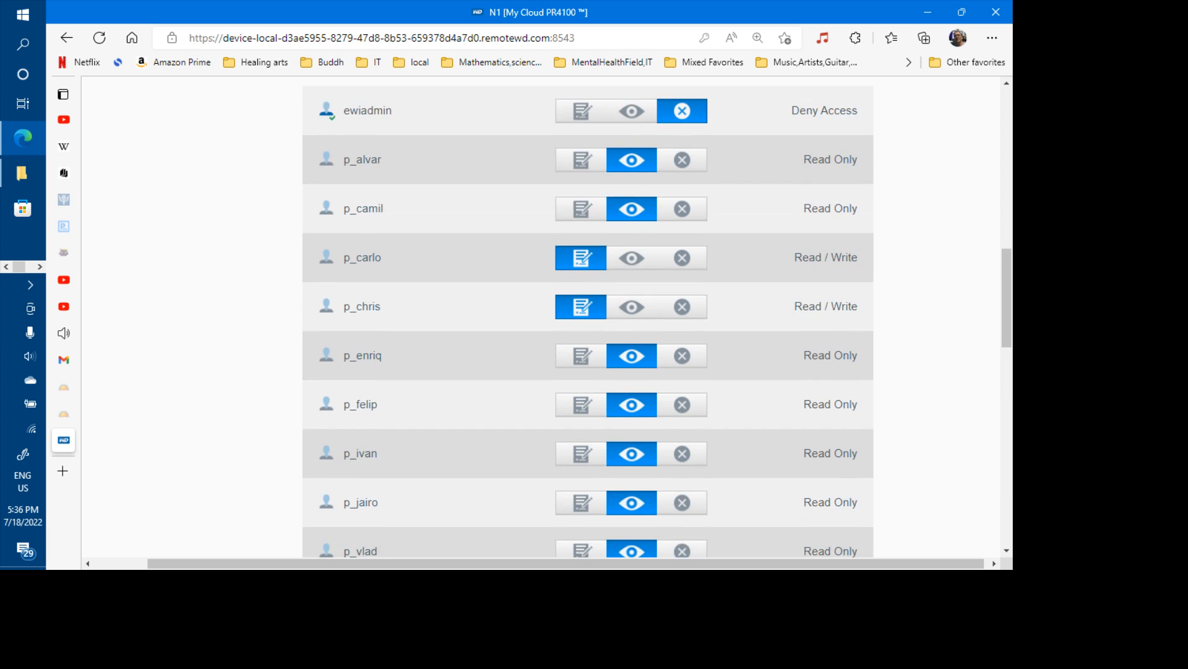
- Open the s_hr share and the s_it share in turn and verify their p_ and q_ users' access levels
{"action": "scroll", "coordinate": [584, 316], "scroll_direction": "up", "scroll_amount": 6}
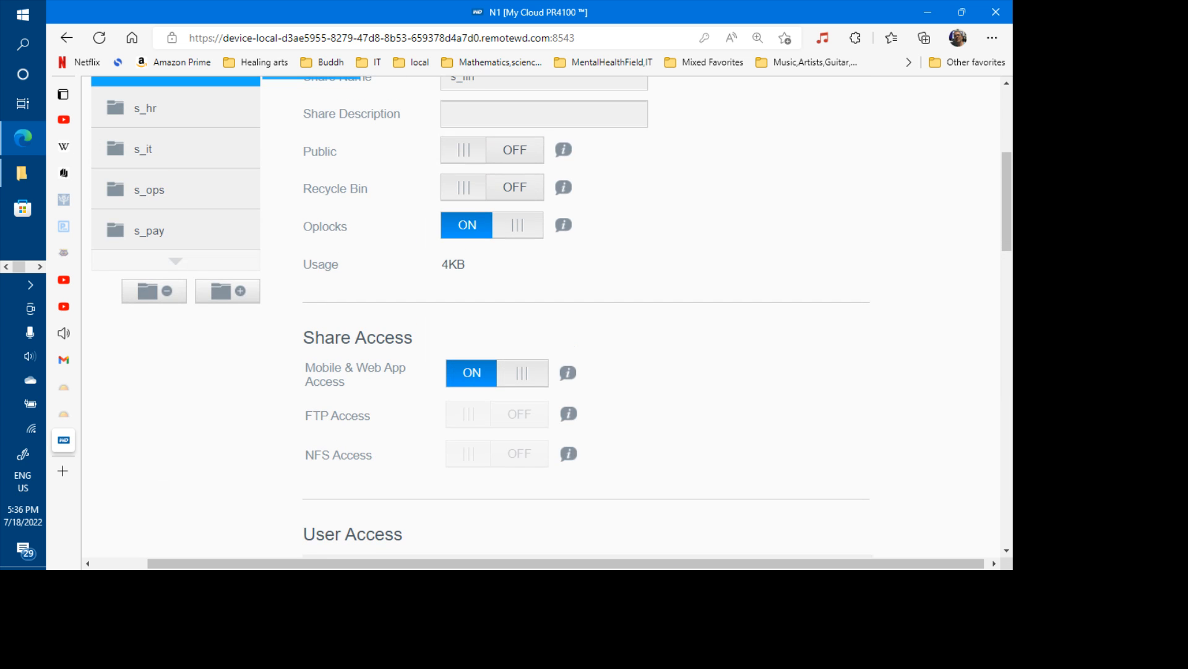
{"action": "scroll", "coordinate": [147, 180], "scroll_direction": "up", "scroll_amount": 1}
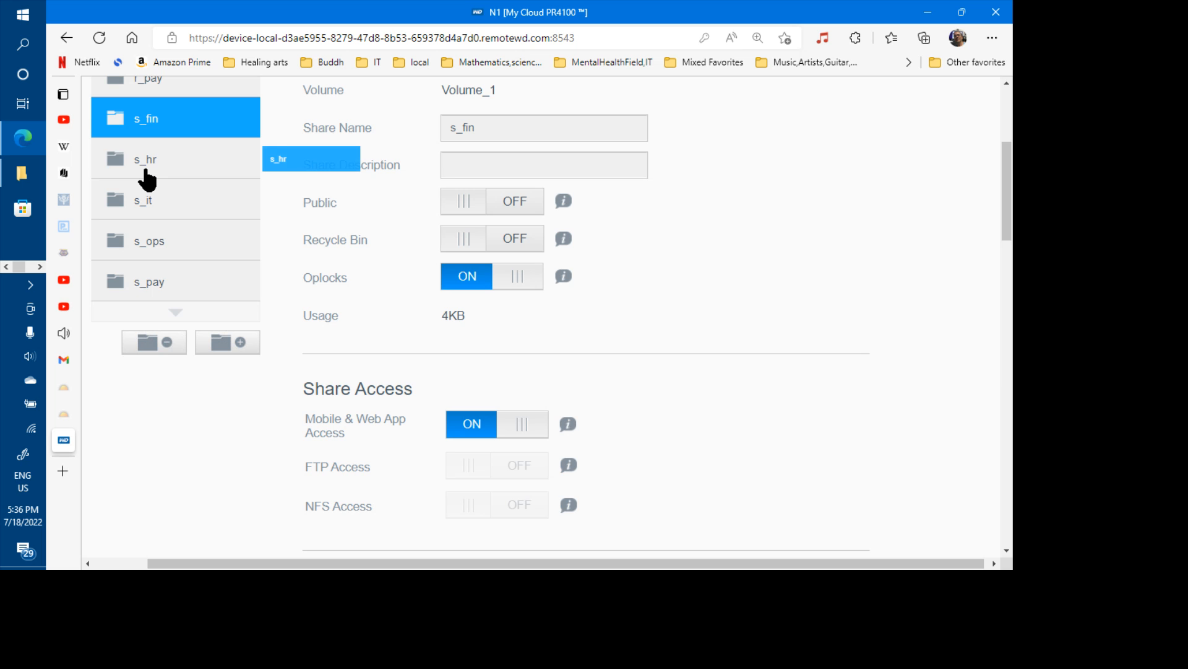
{"action": "scroll", "coordinate": [147, 179], "scroll_direction": "down", "scroll_amount": 13}
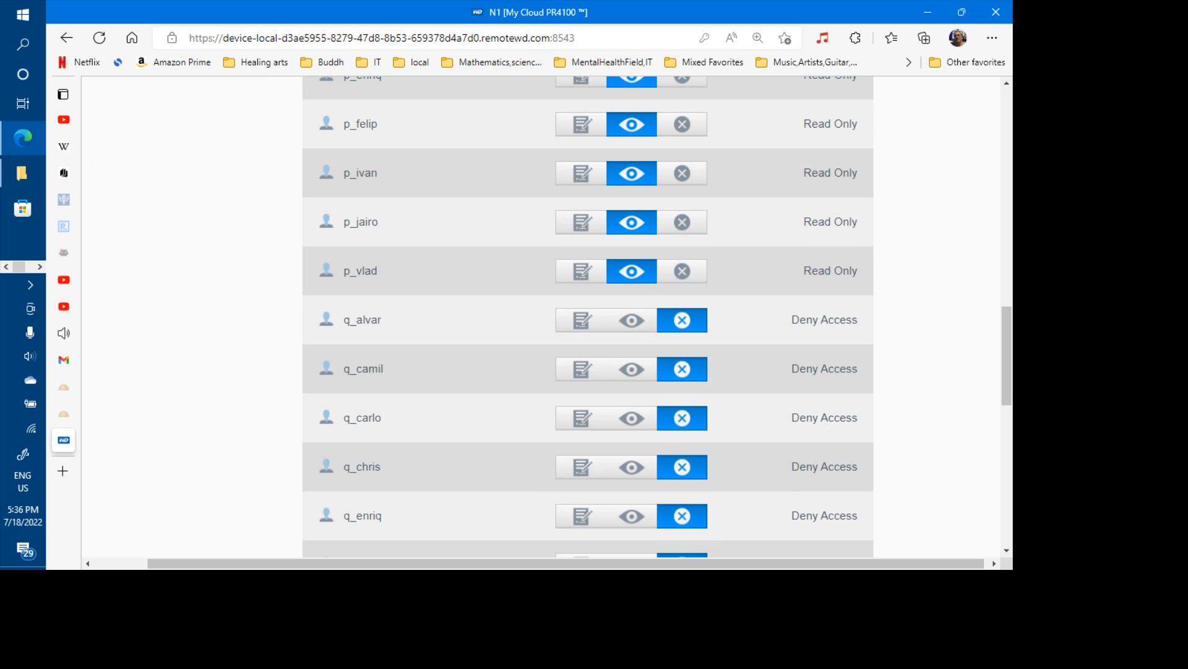
{"action": "scroll", "coordinate": [588, 315], "scroll_direction": "up", "scroll_amount": 1}
{"action": "scroll", "coordinate": [588, 315], "scroll_direction": "up", "scroll_amount": 12}
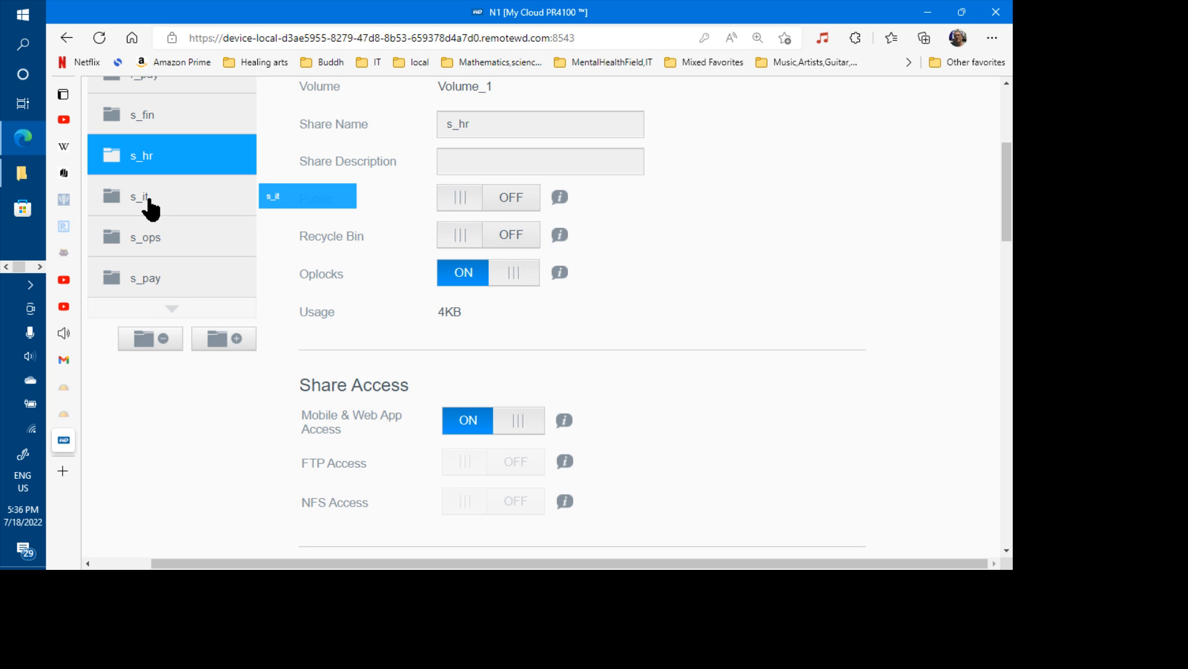
{"action": "scroll", "coordinate": [150, 209], "scroll_direction": "down", "scroll_amount": 12}
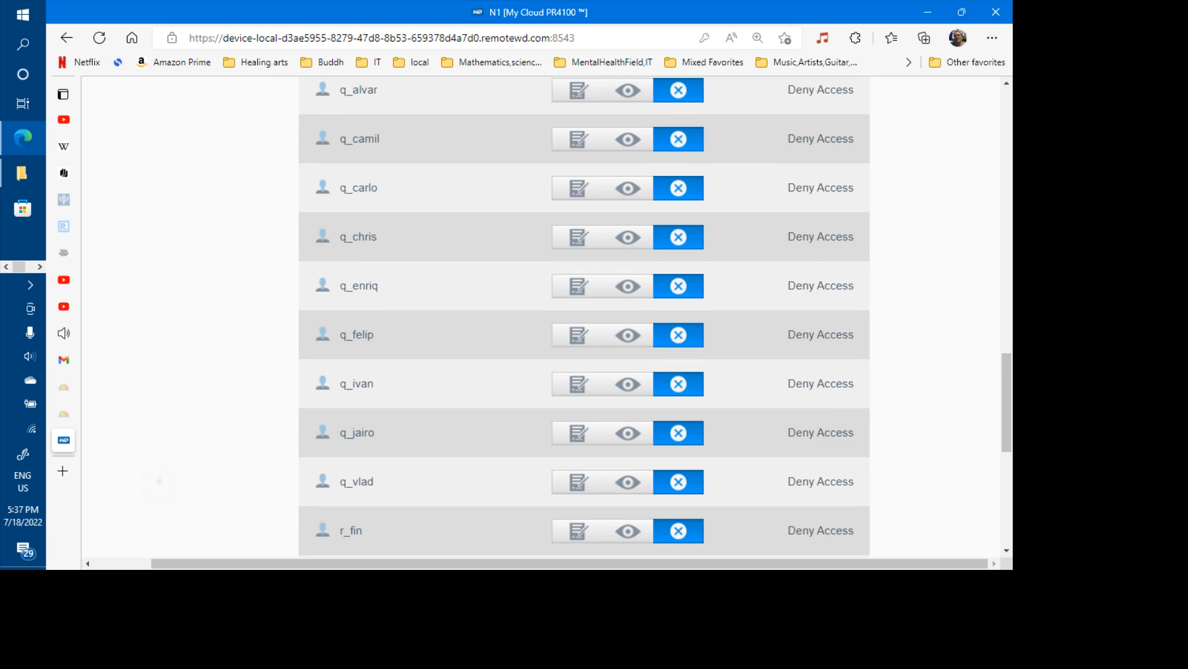
- Open the s_pay share and verify the access levels of its p_ and q_ users
{"action": "scroll", "coordinate": [159, 480], "scroll_direction": "up", "scroll_amount": 12}
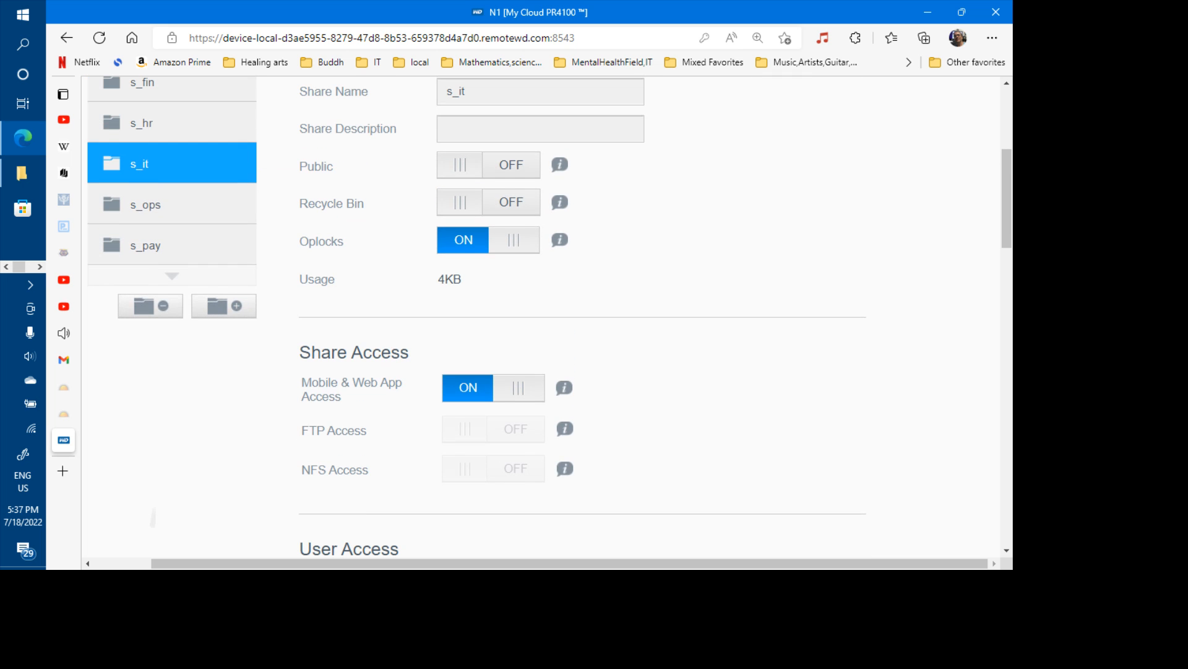
{"action": "left_click", "coordinate": [153, 251]}
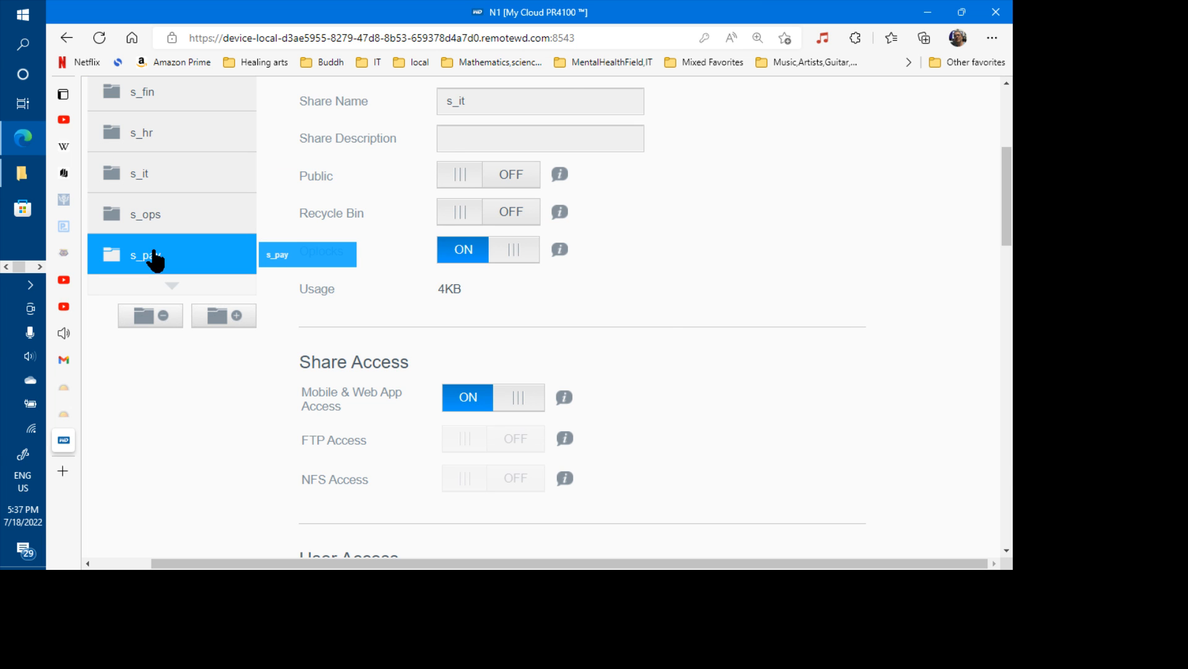
{"action": "scroll", "coordinate": [156, 444], "scroll_direction": "down", "scroll_amount": 10}
{"action": "scroll", "coordinate": [157, 444], "scroll_direction": "up", "scroll_amount": 10}
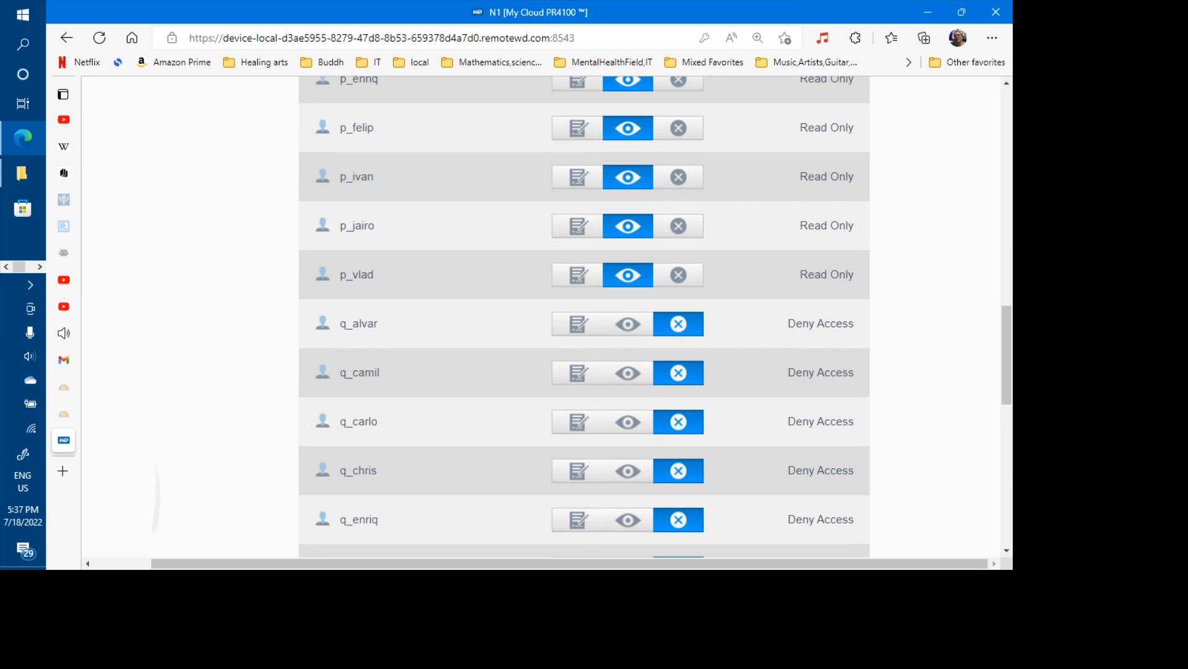
{"action": "scroll", "coordinate": [585, 316], "scroll_direction": "down", "scroll_amount": 2}
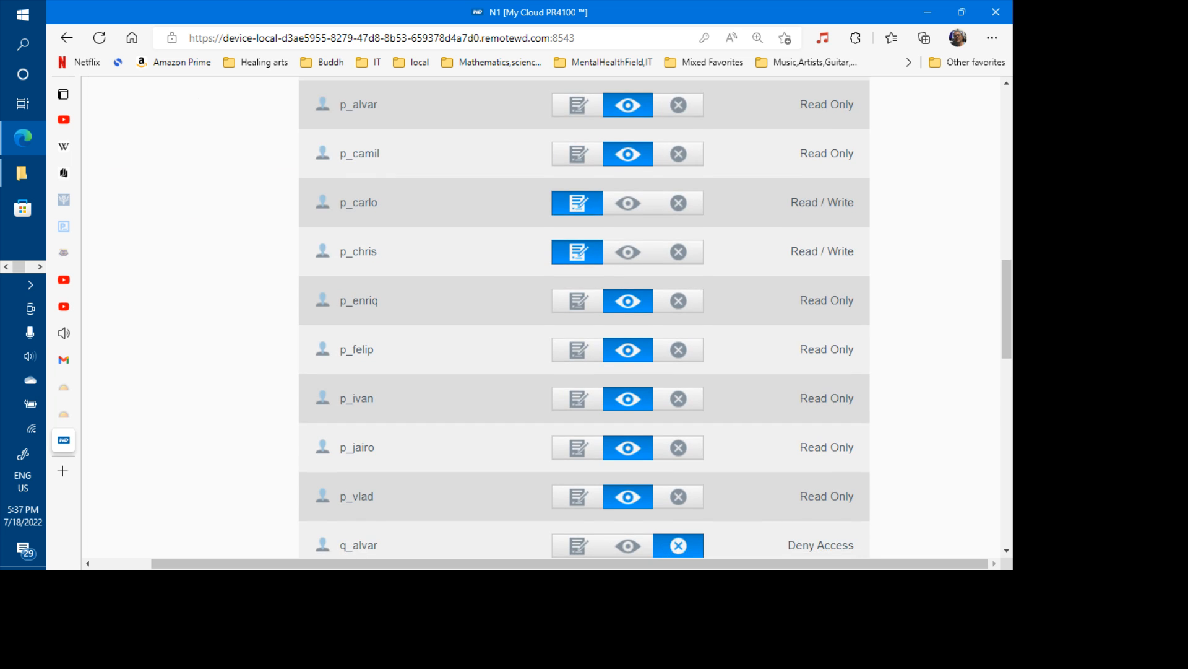